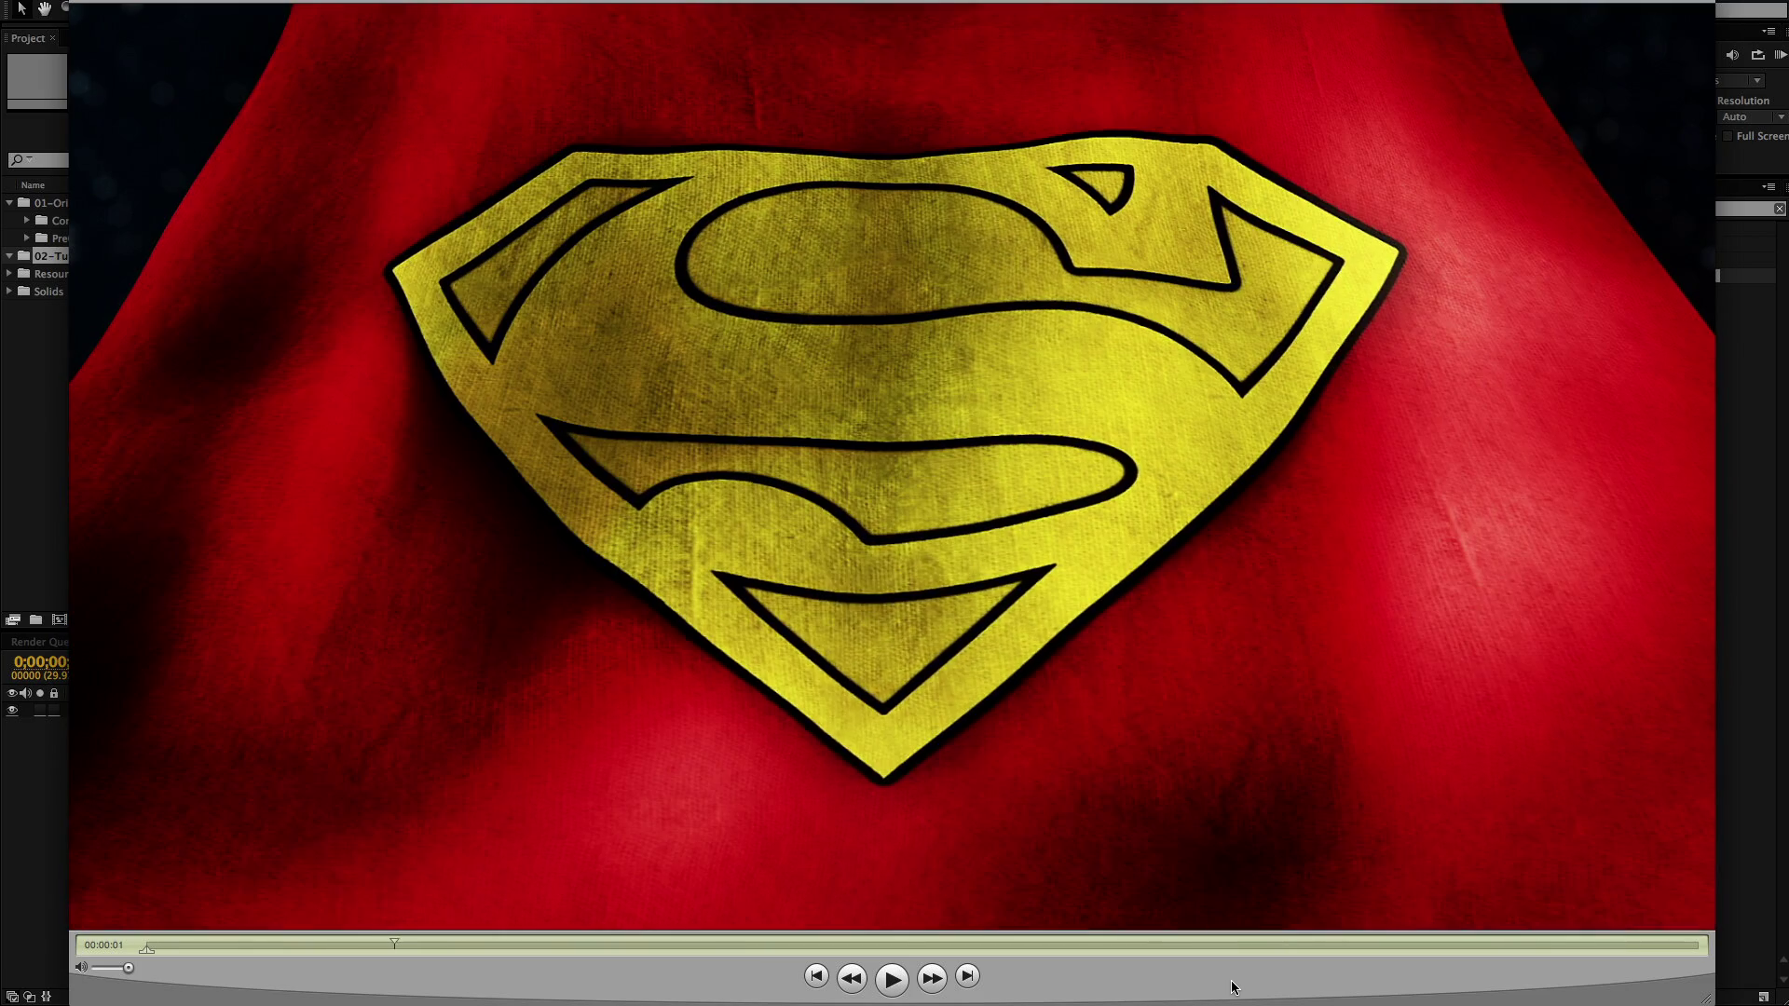
Switch to After Effects and examine the masks that shape the White Solid 2 logo layer in 01-Logo
key(super+Tab)
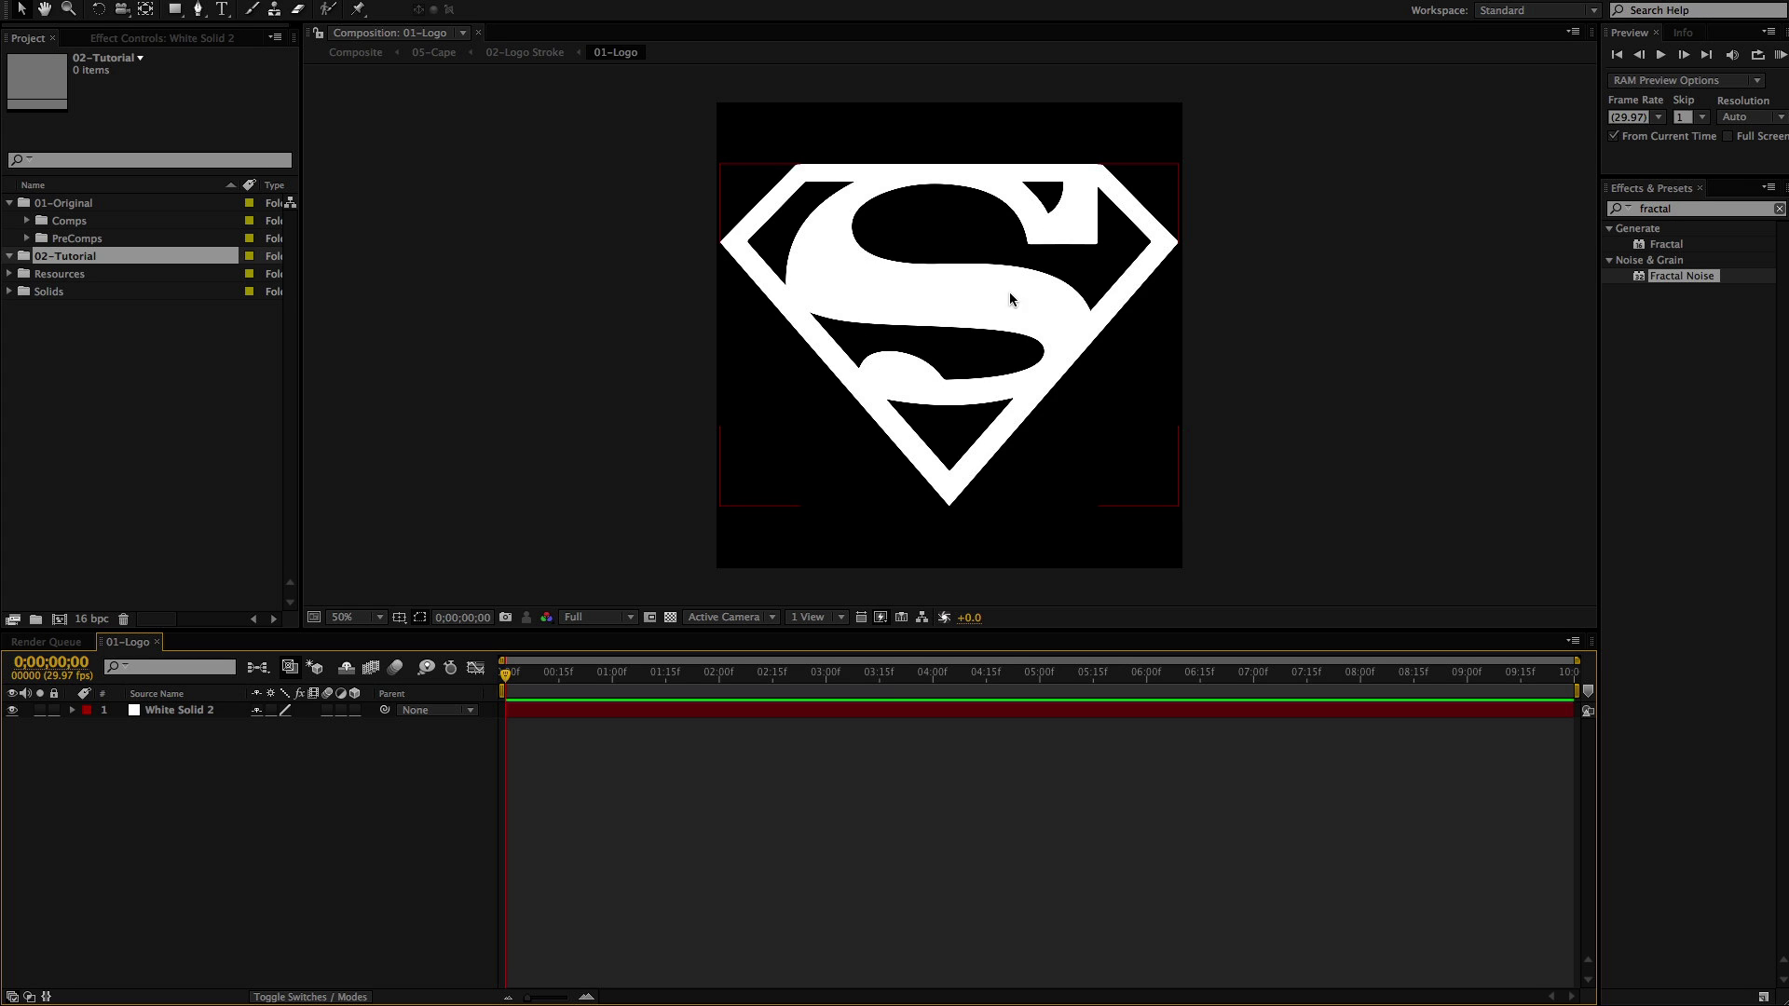
click(986, 280)
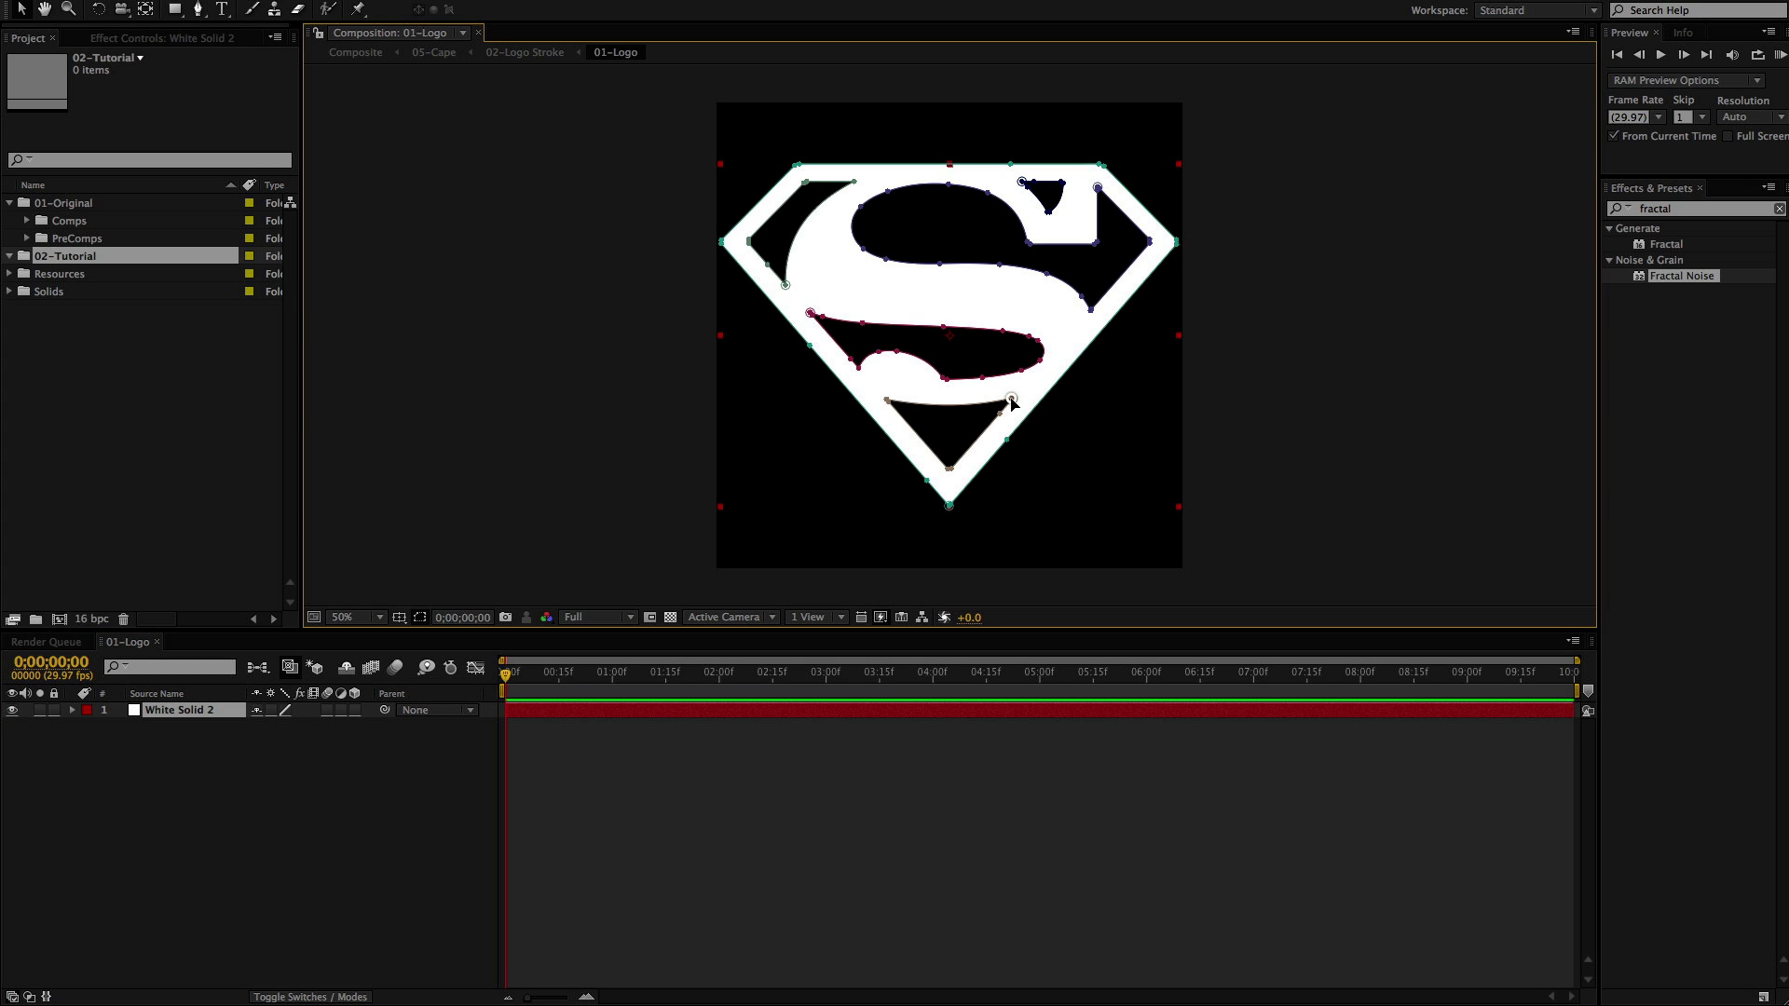
click(858, 785)
click(856, 708)
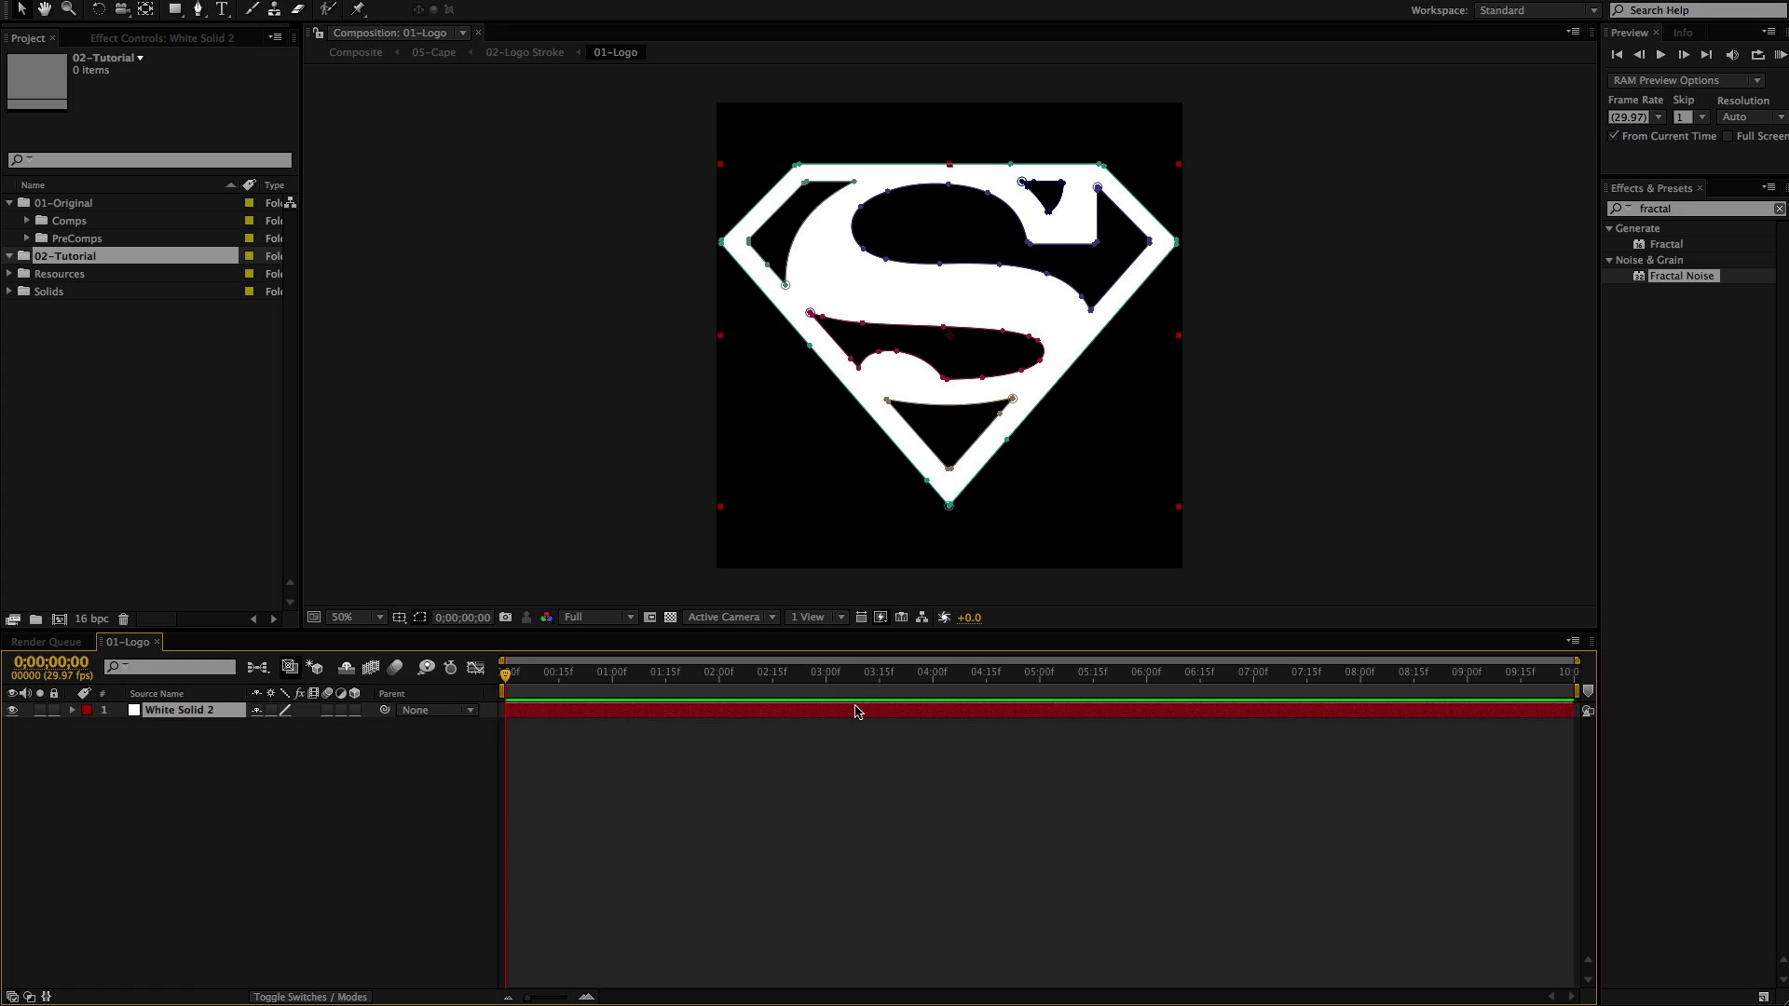
key(m)
click(149, 726)
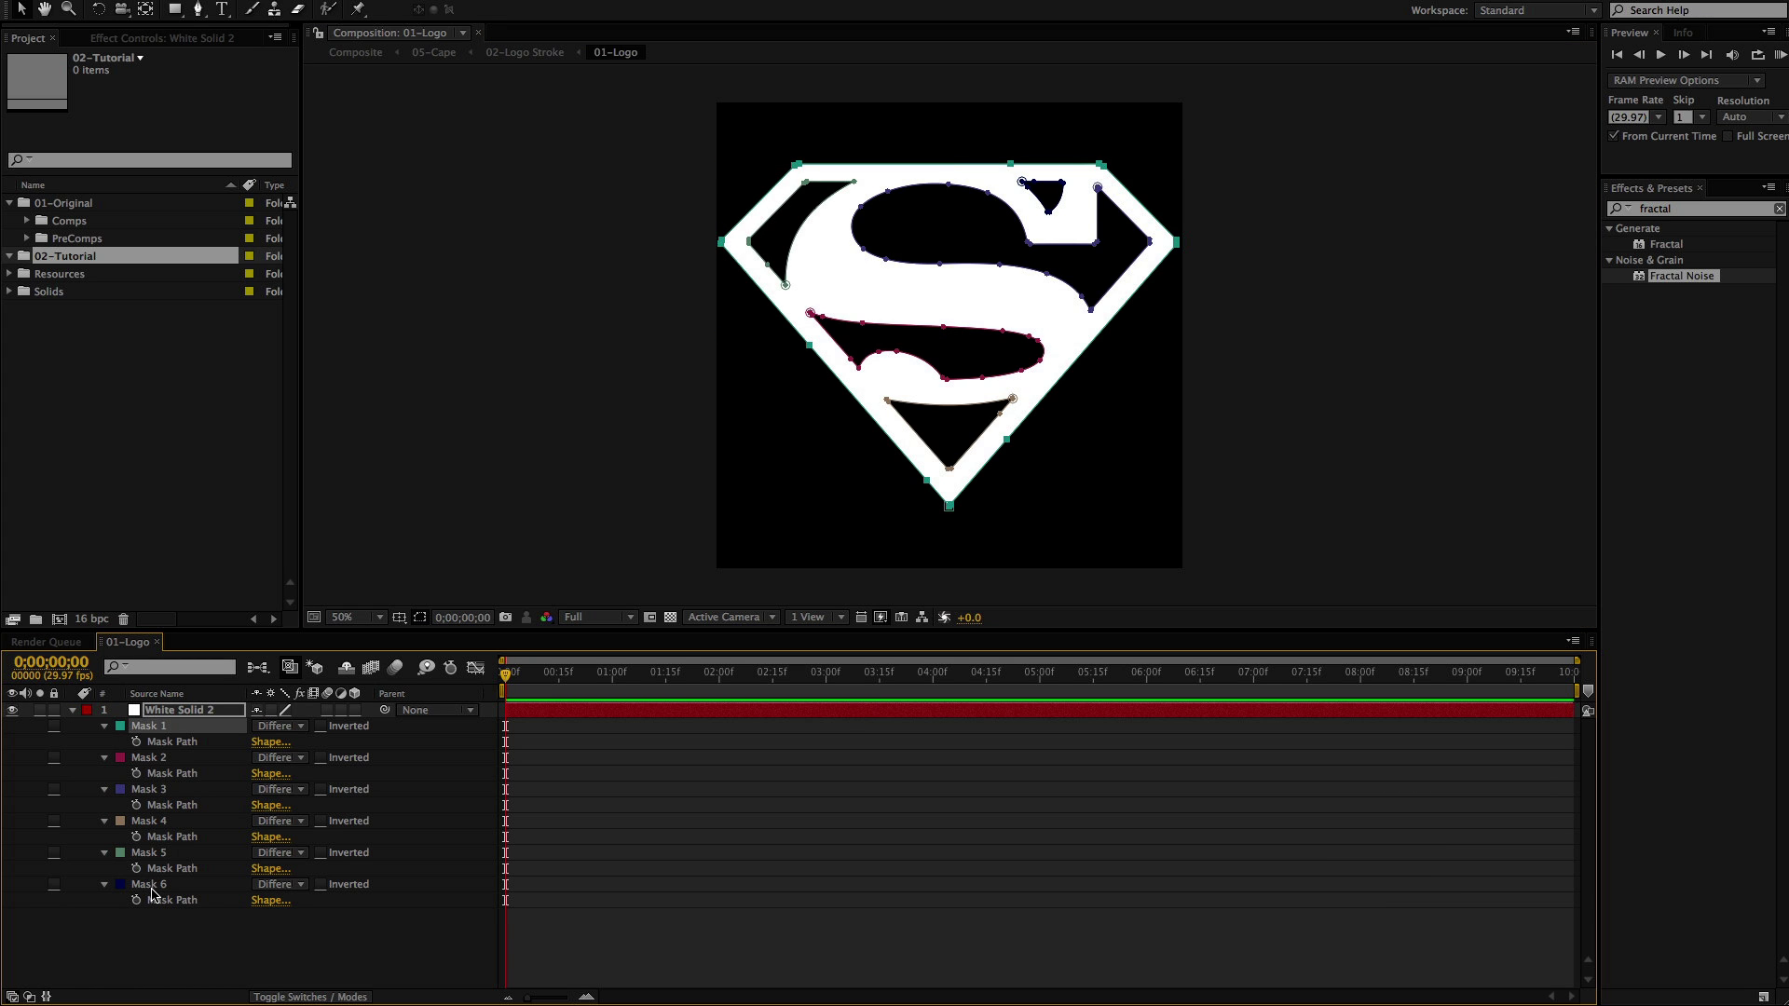
click(166, 936)
click(73, 711)
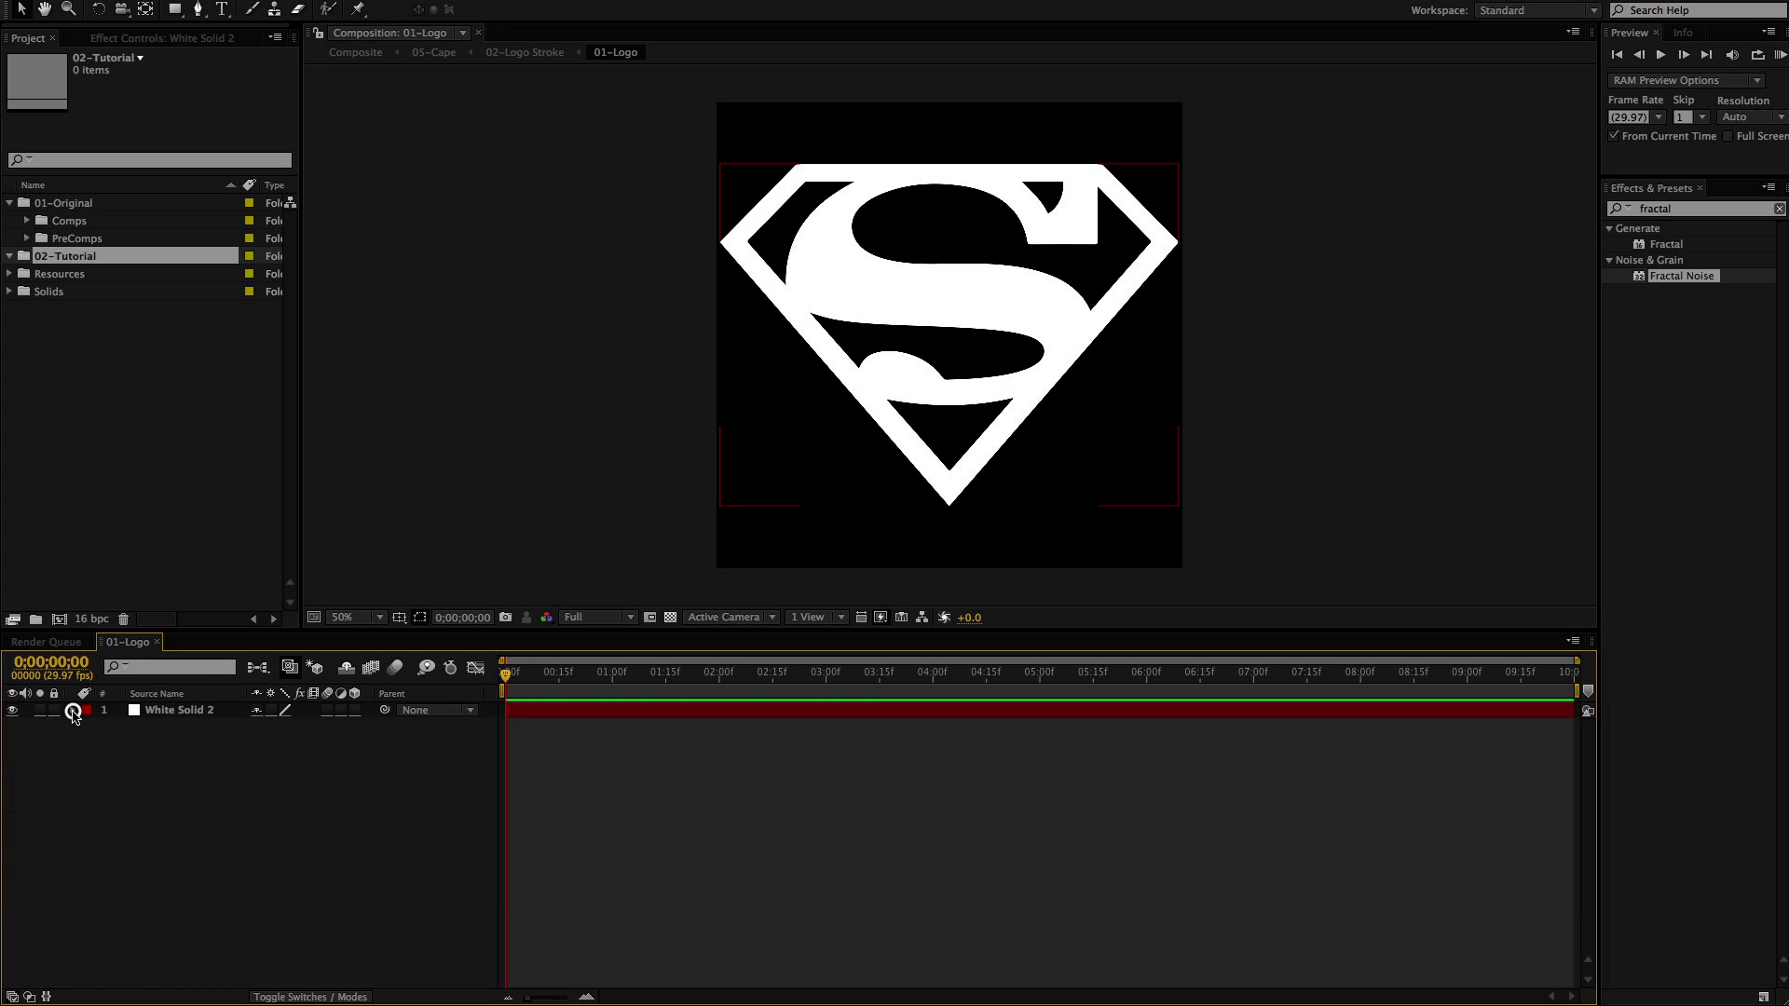
Copy the White Solid 2 logo layer into a new 1000 x 1000 px composition and close the original 01-Logo composition
click(150, 712)
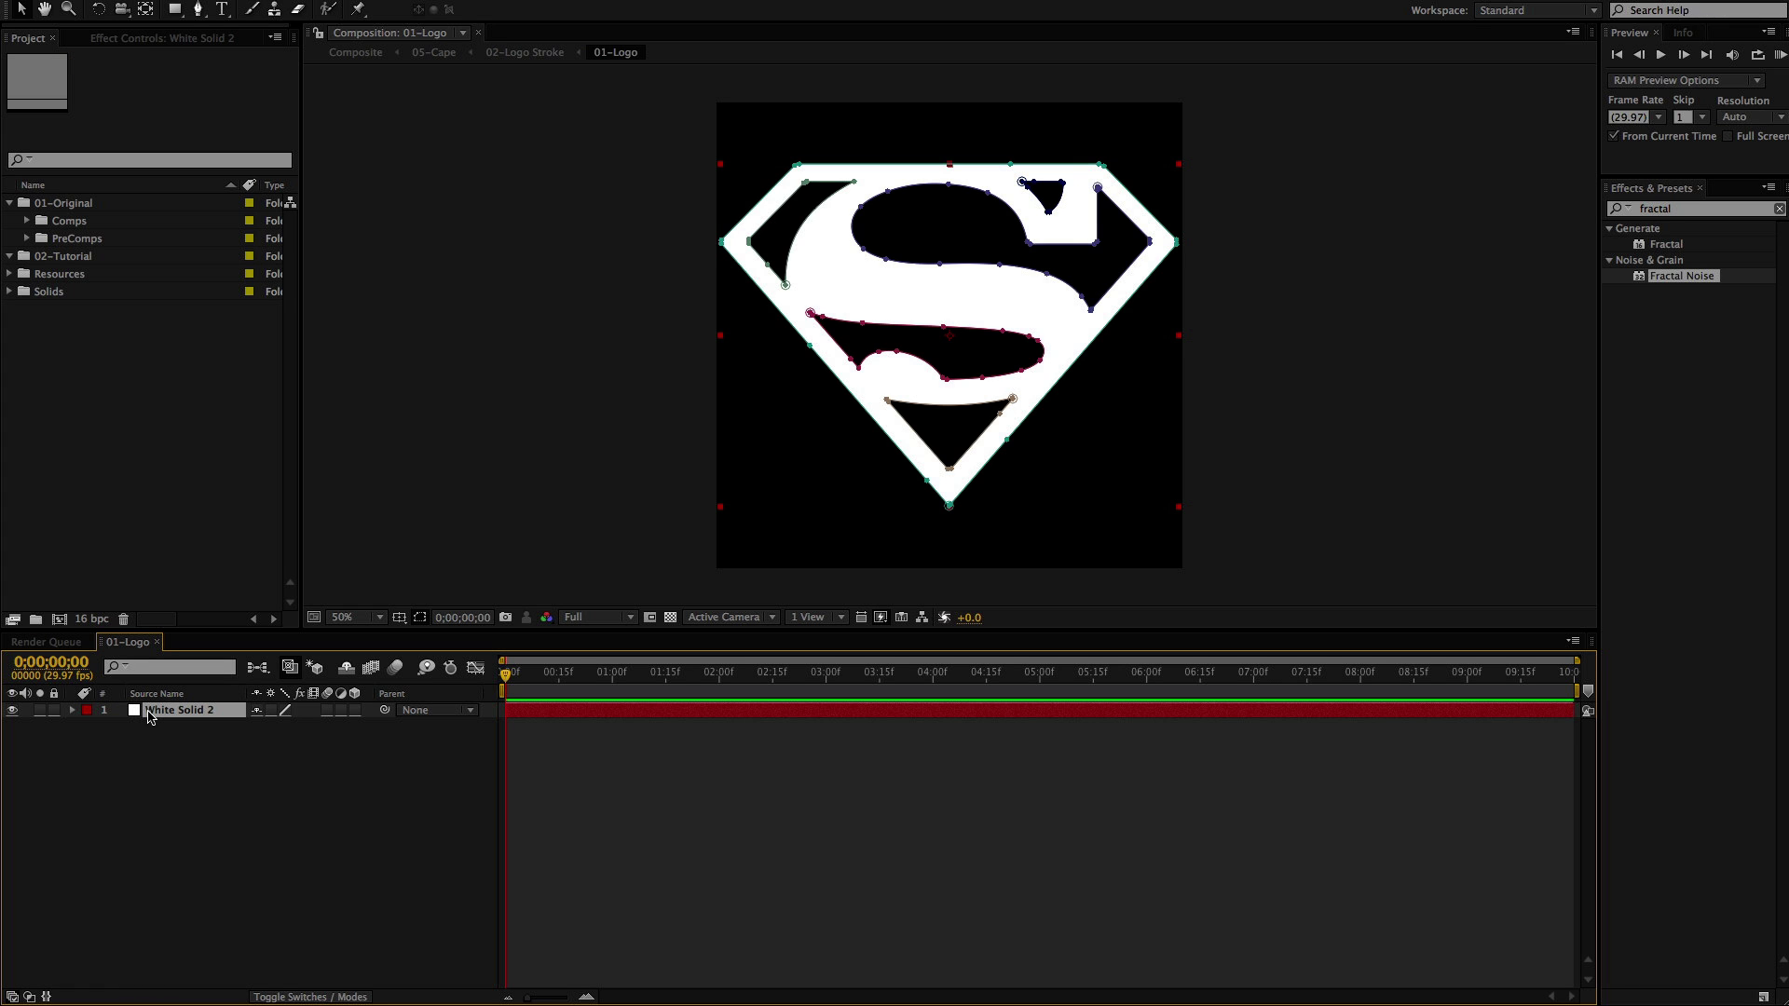
key(super+c)
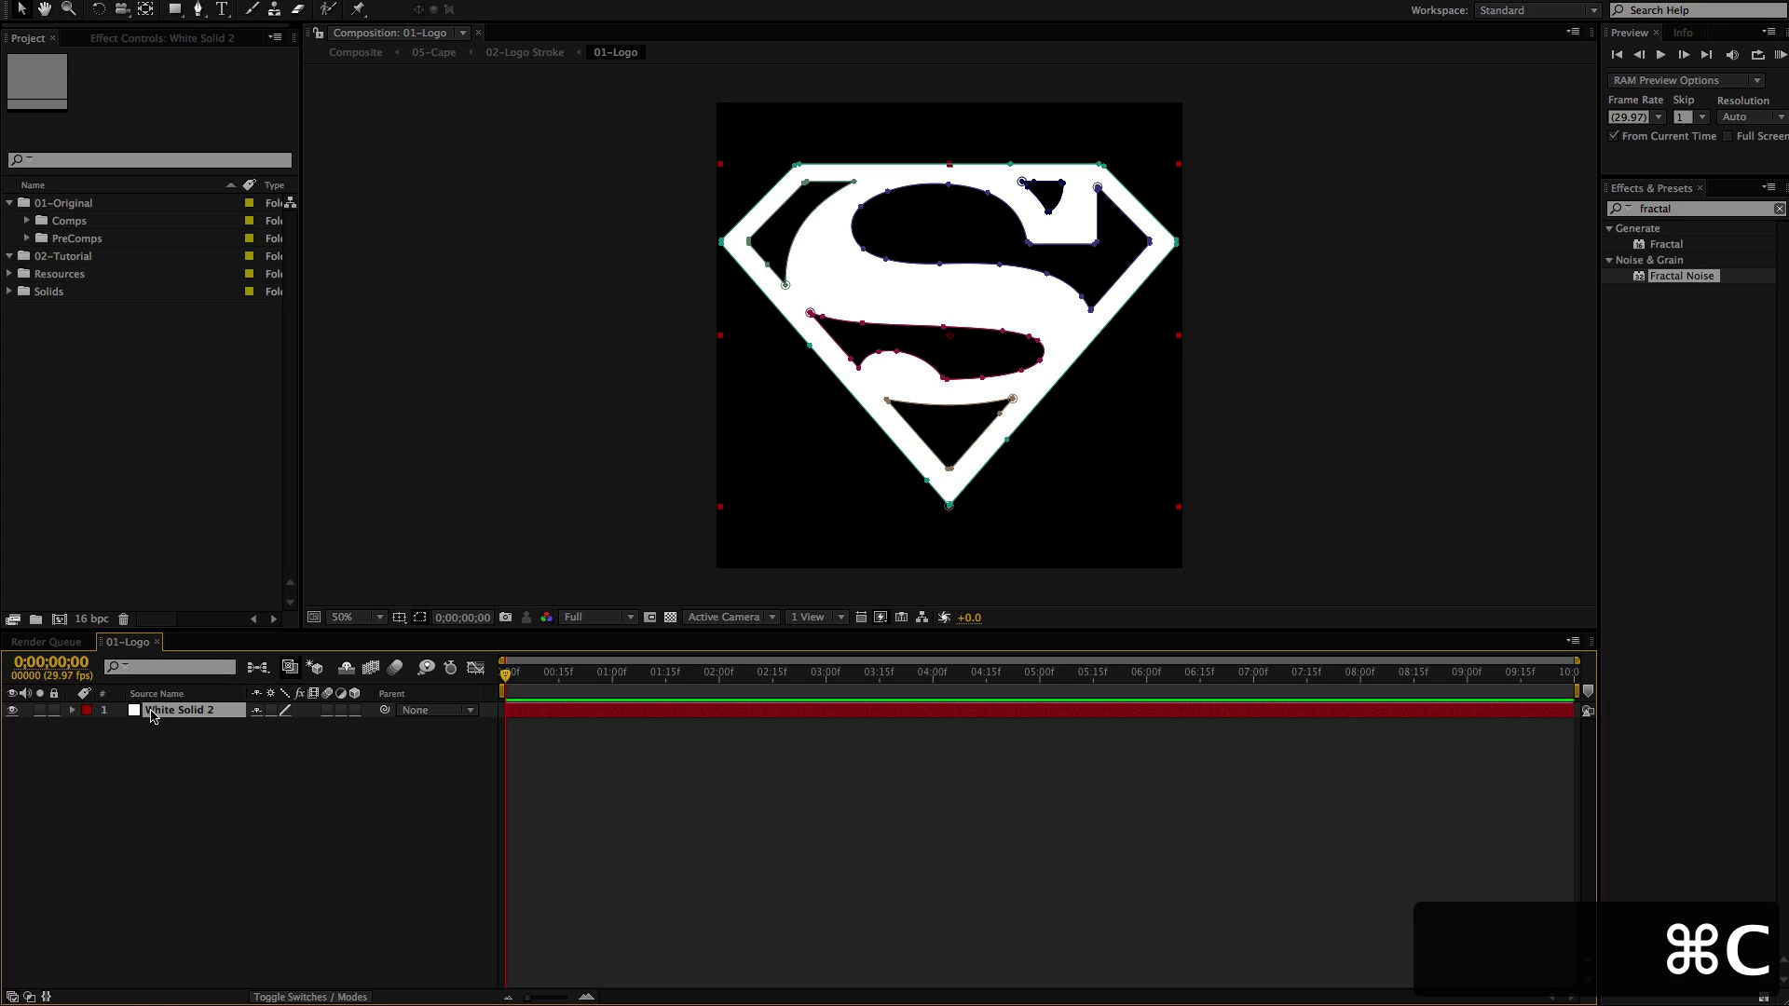
key(super+n)
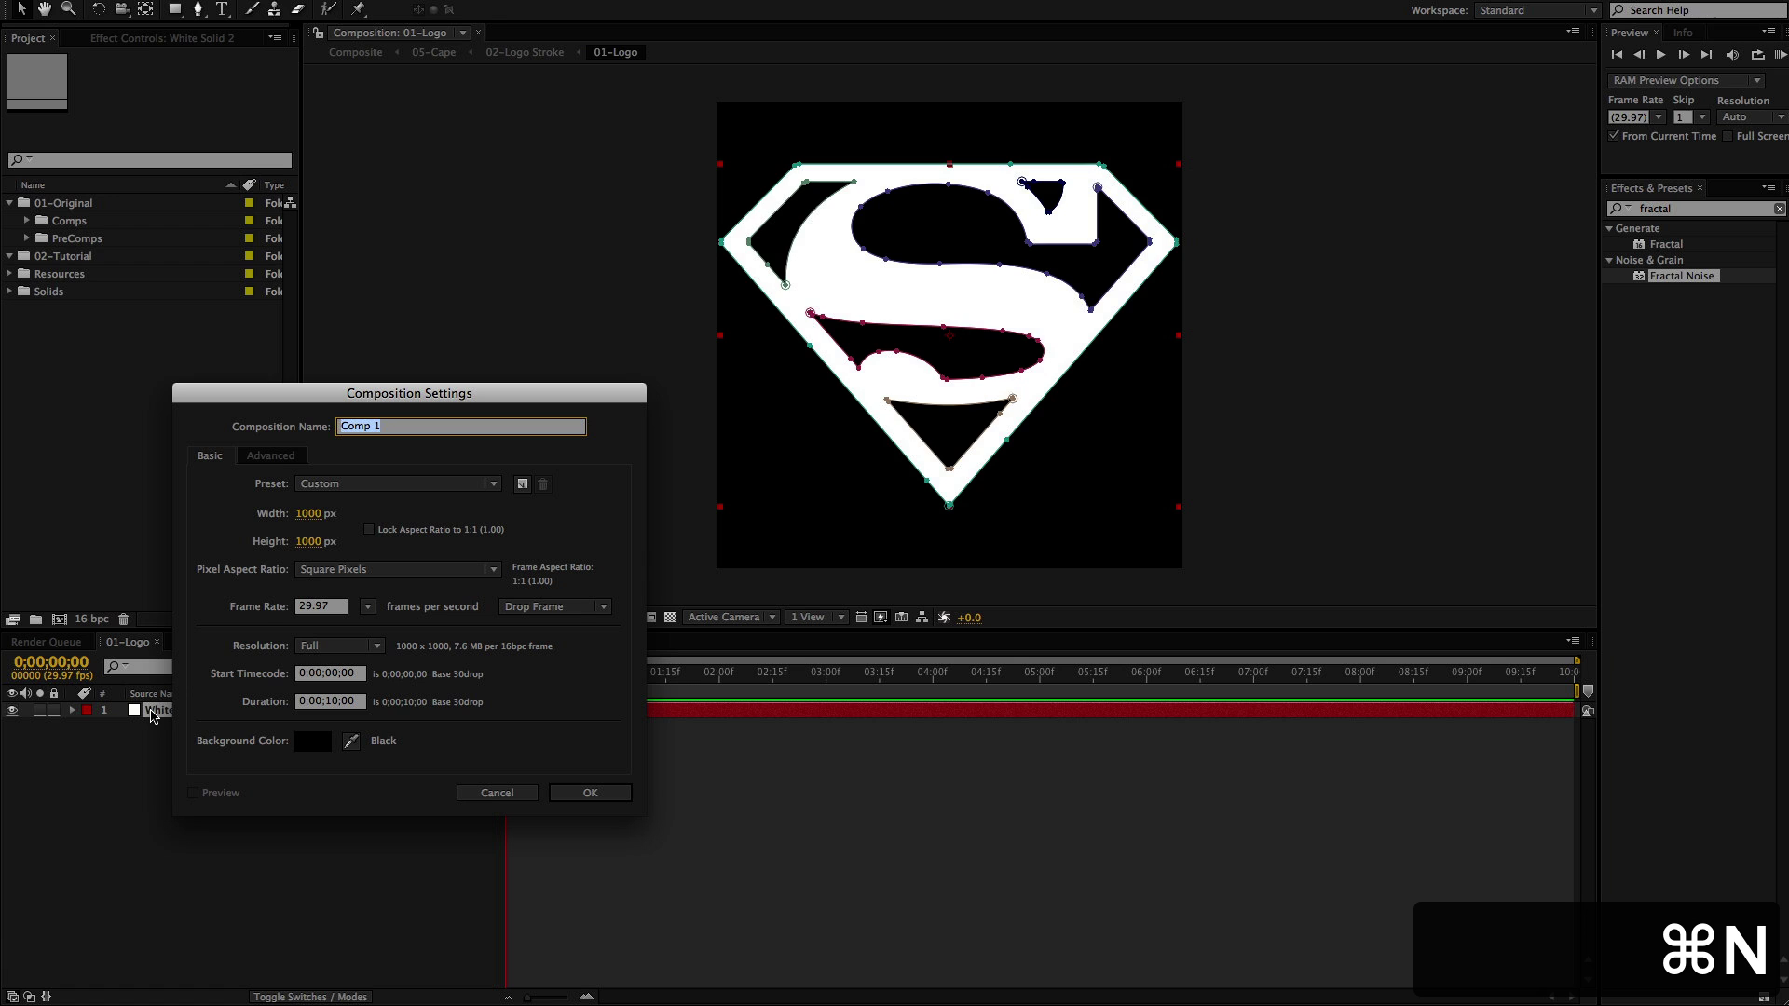
key(Return)
key(super+v)
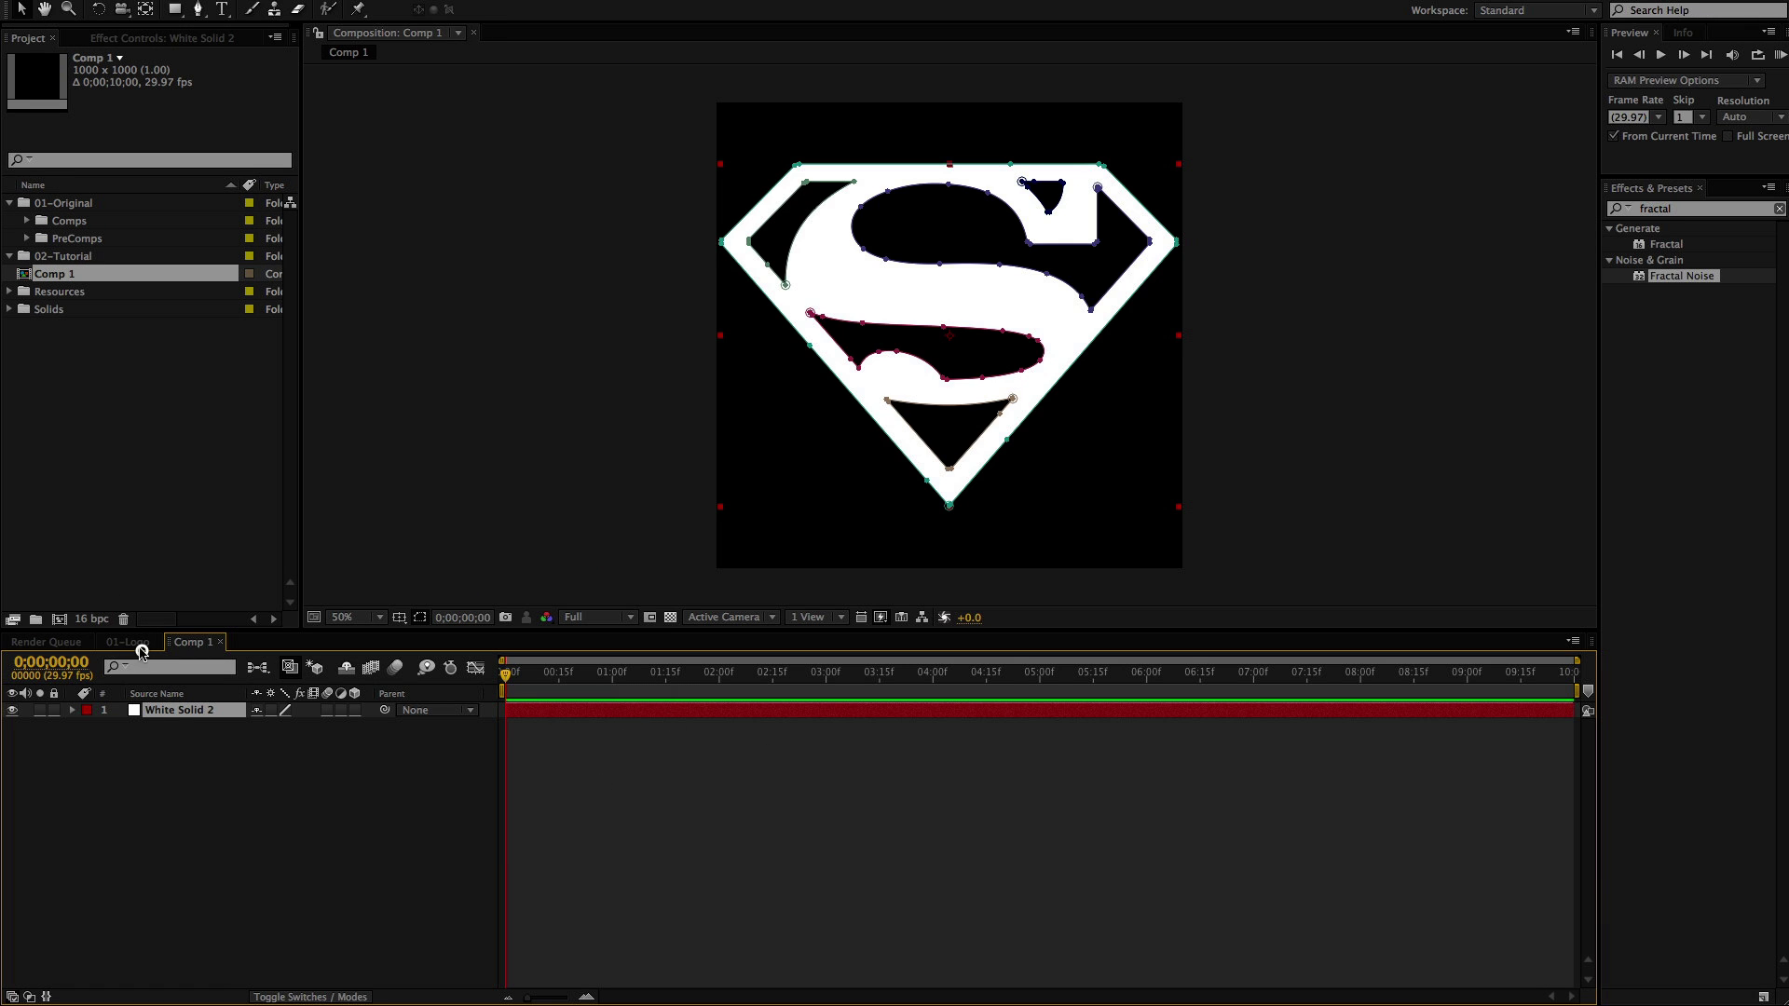
click(169, 760)
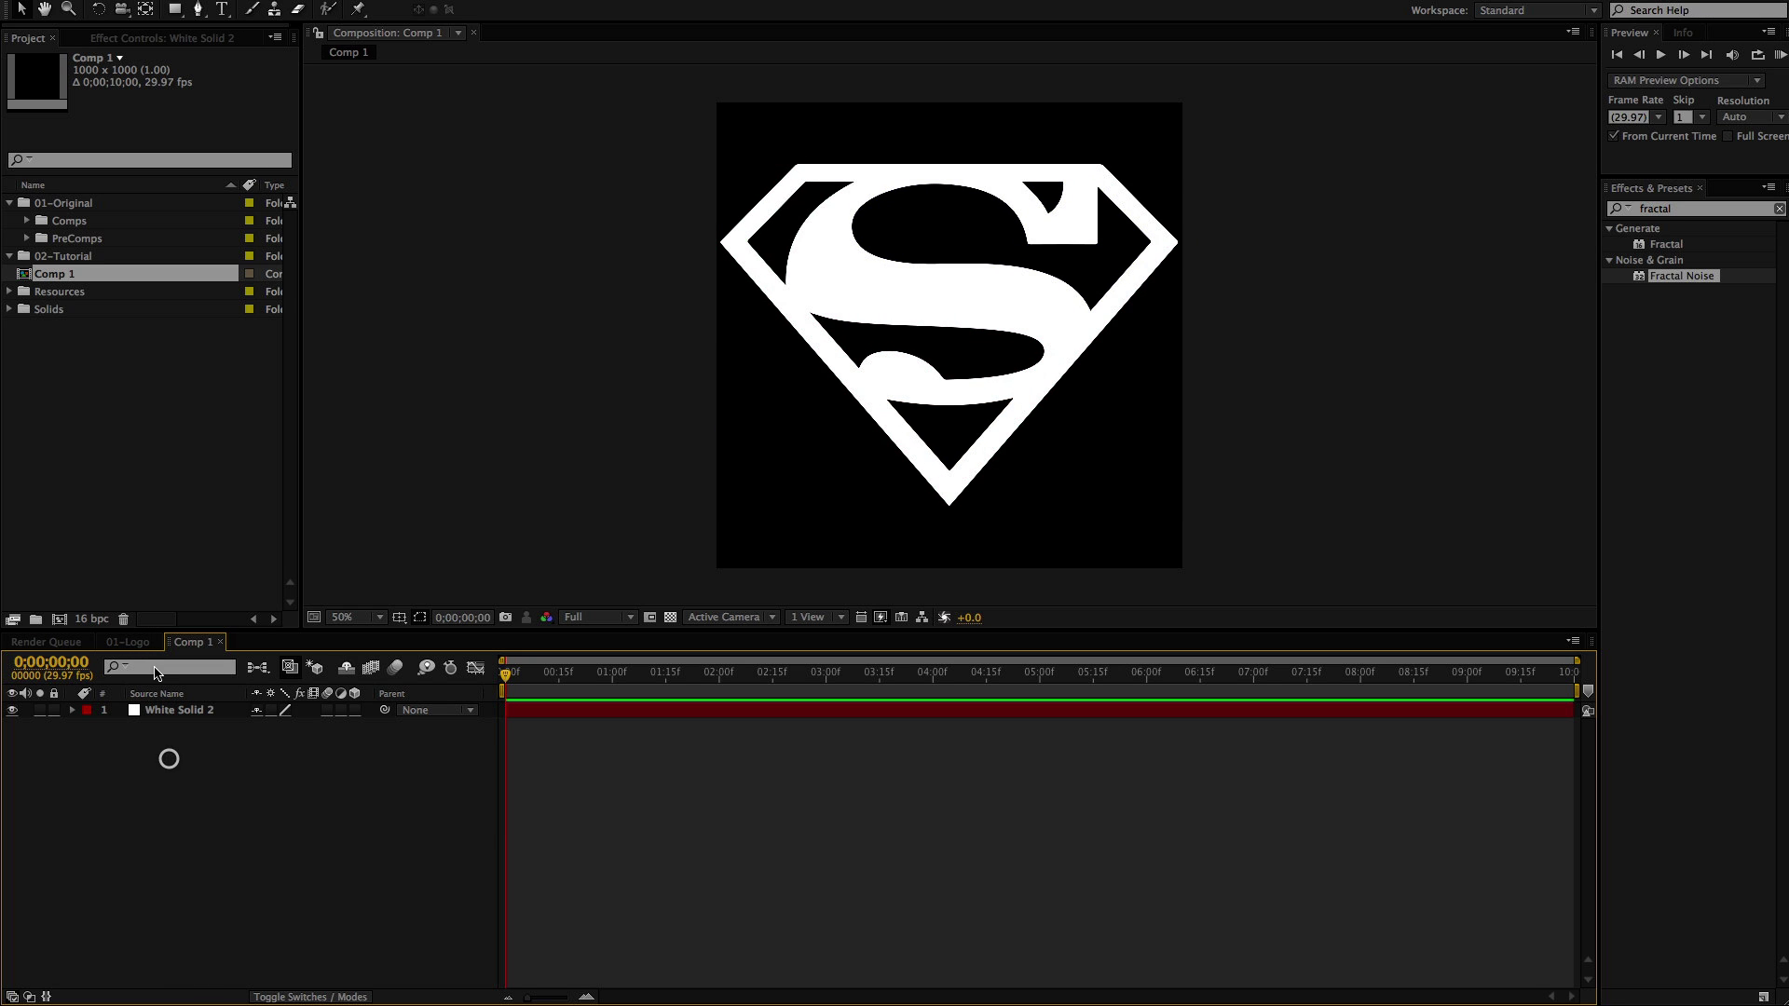
click(149, 645)
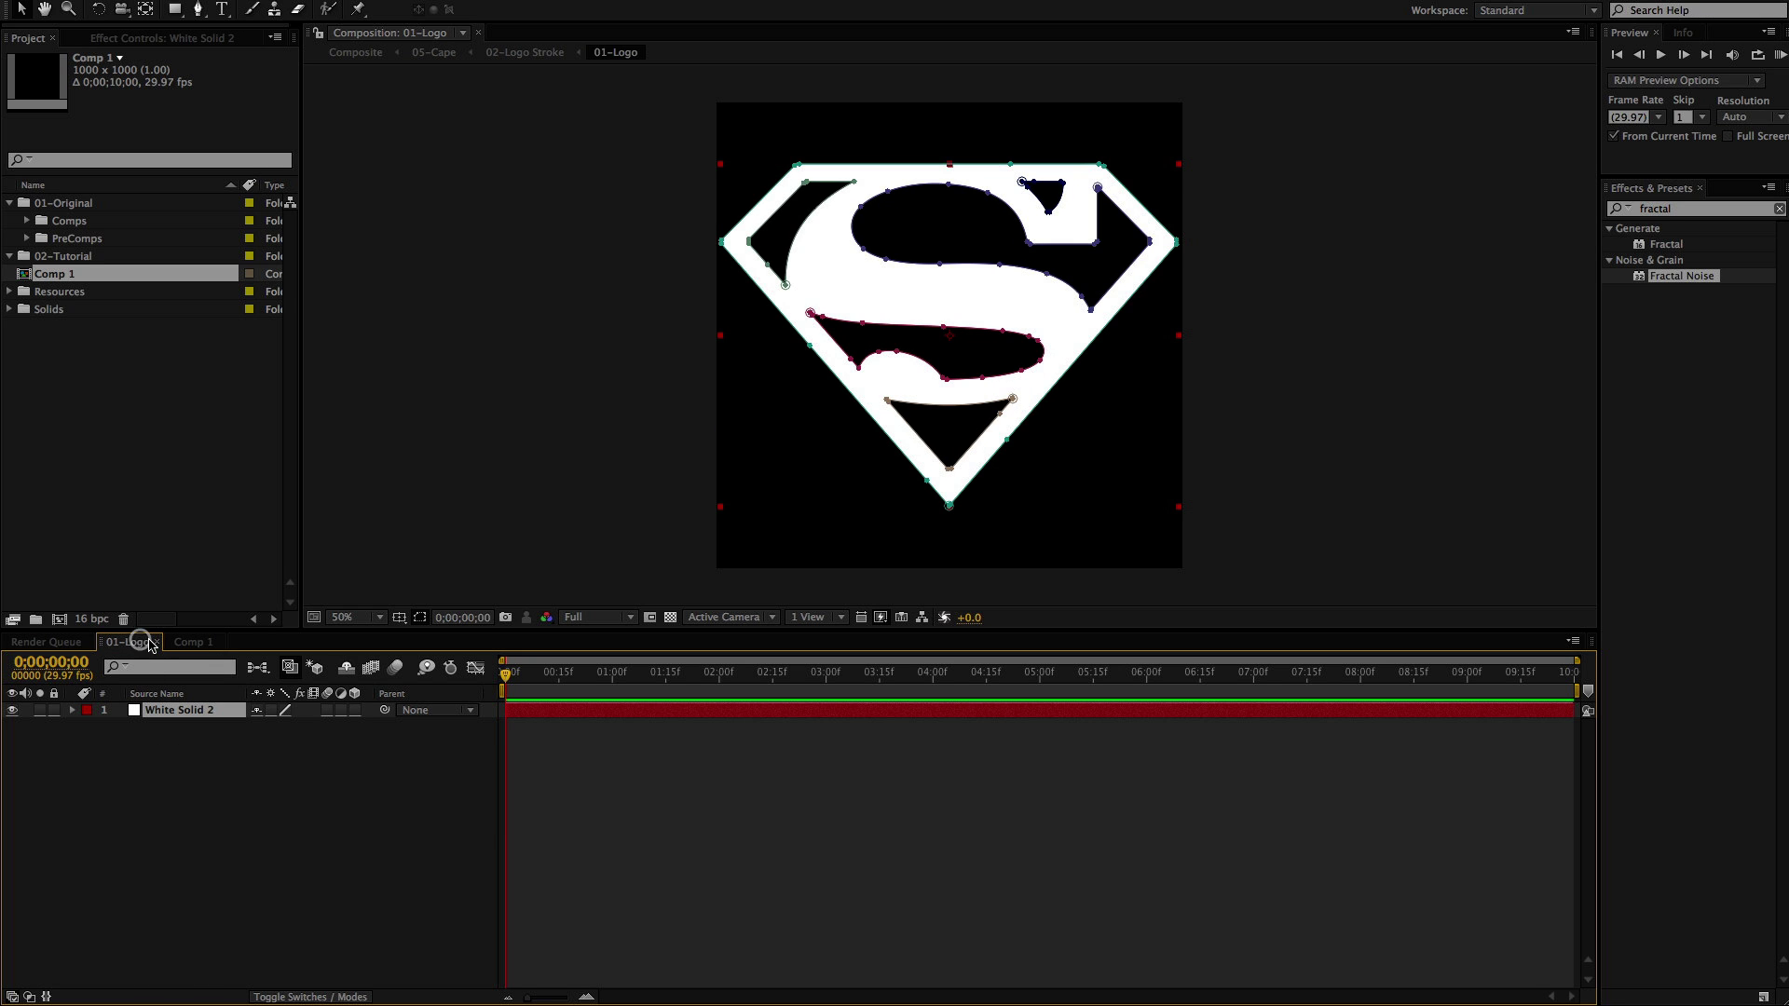
click(156, 645)
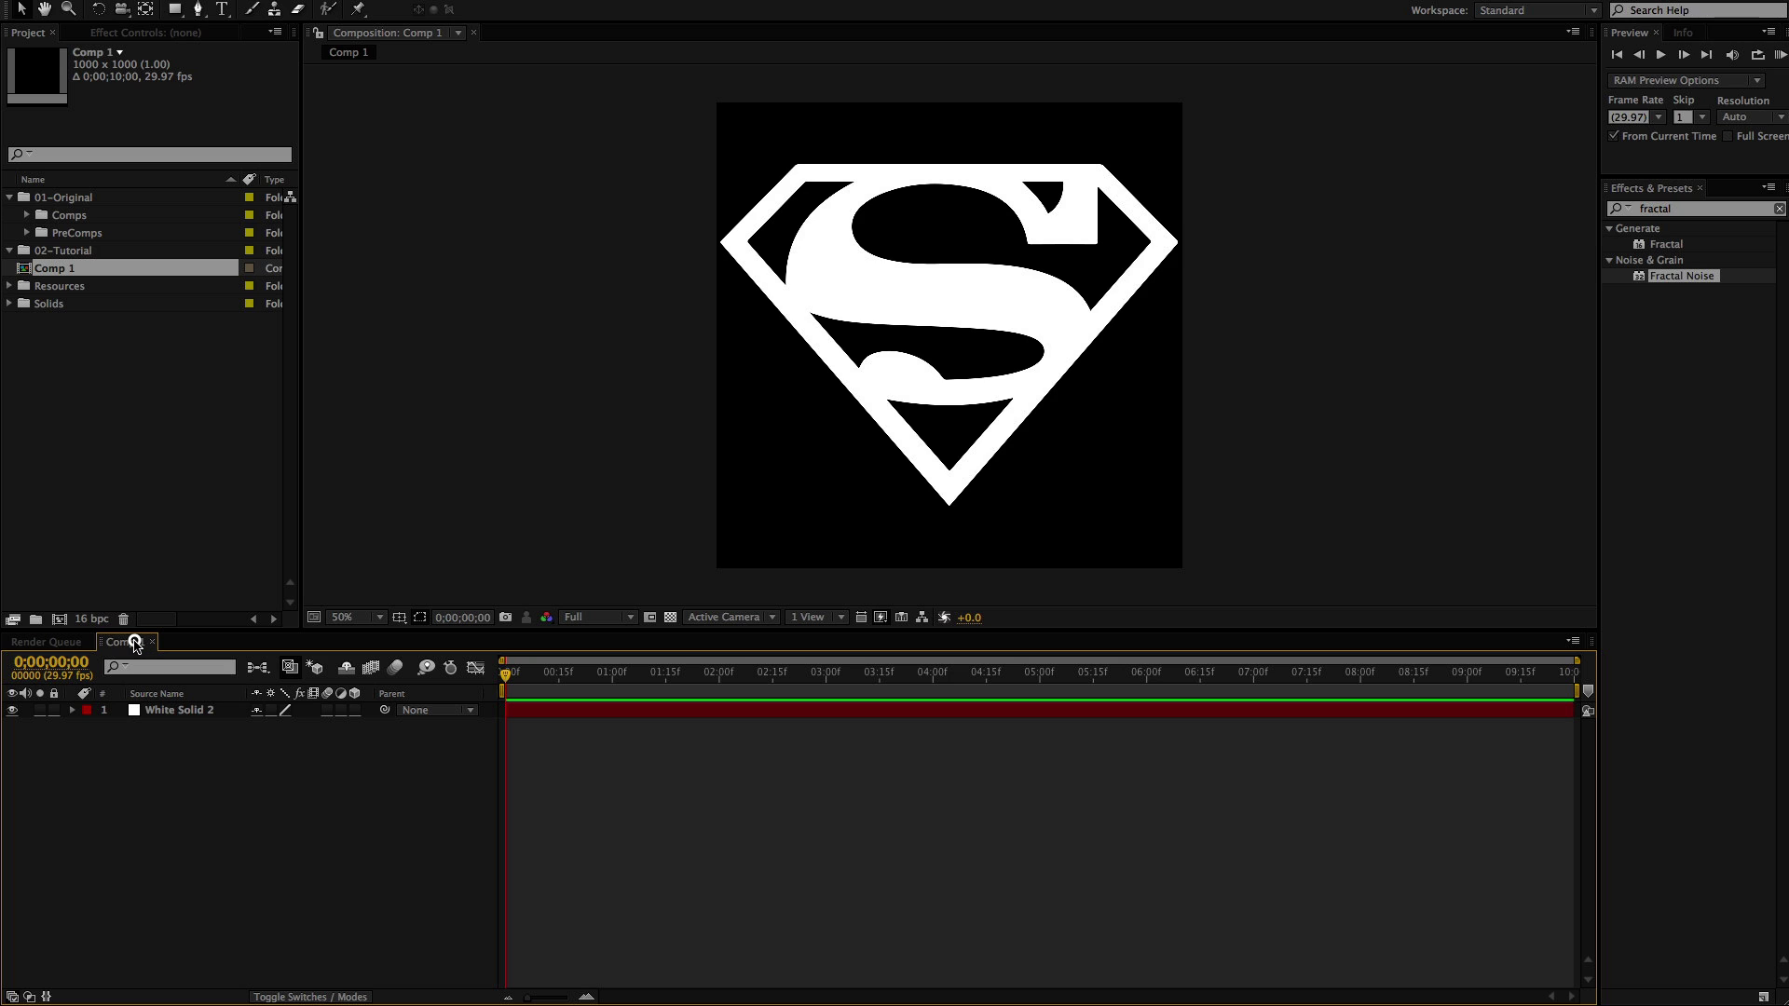
Rename the new composition as 01-Logo in its composition settings
key(super+k)
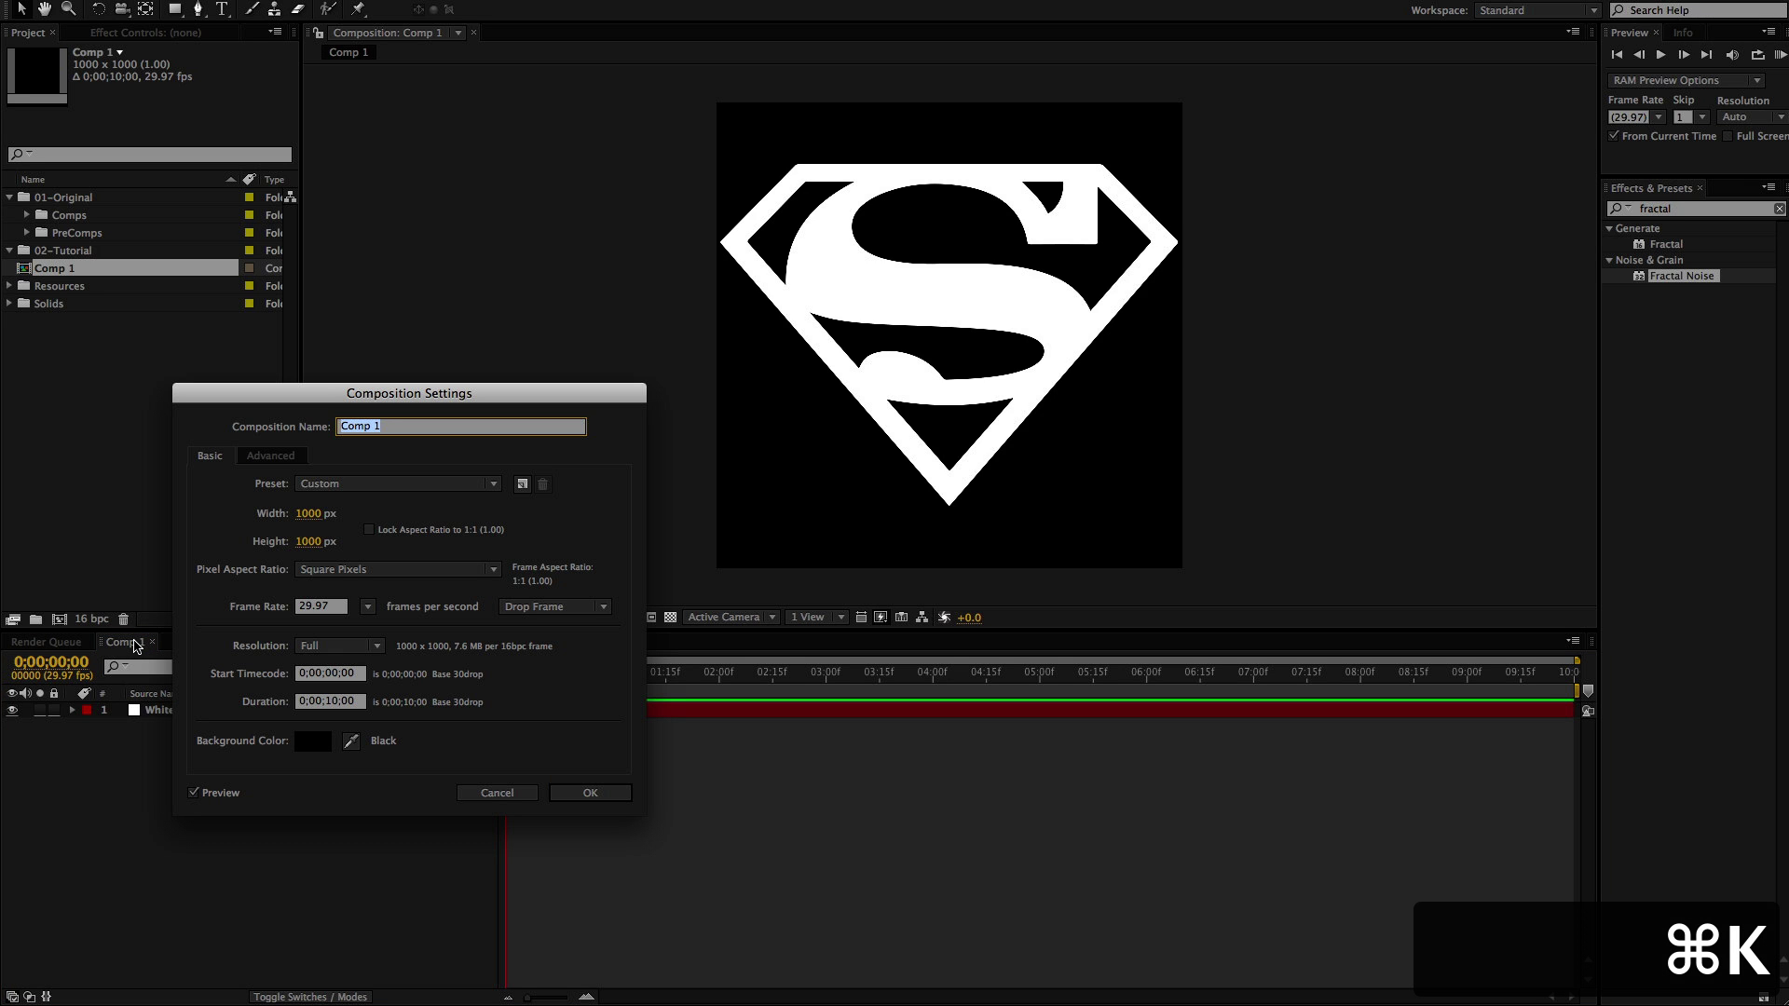
text(Logo)
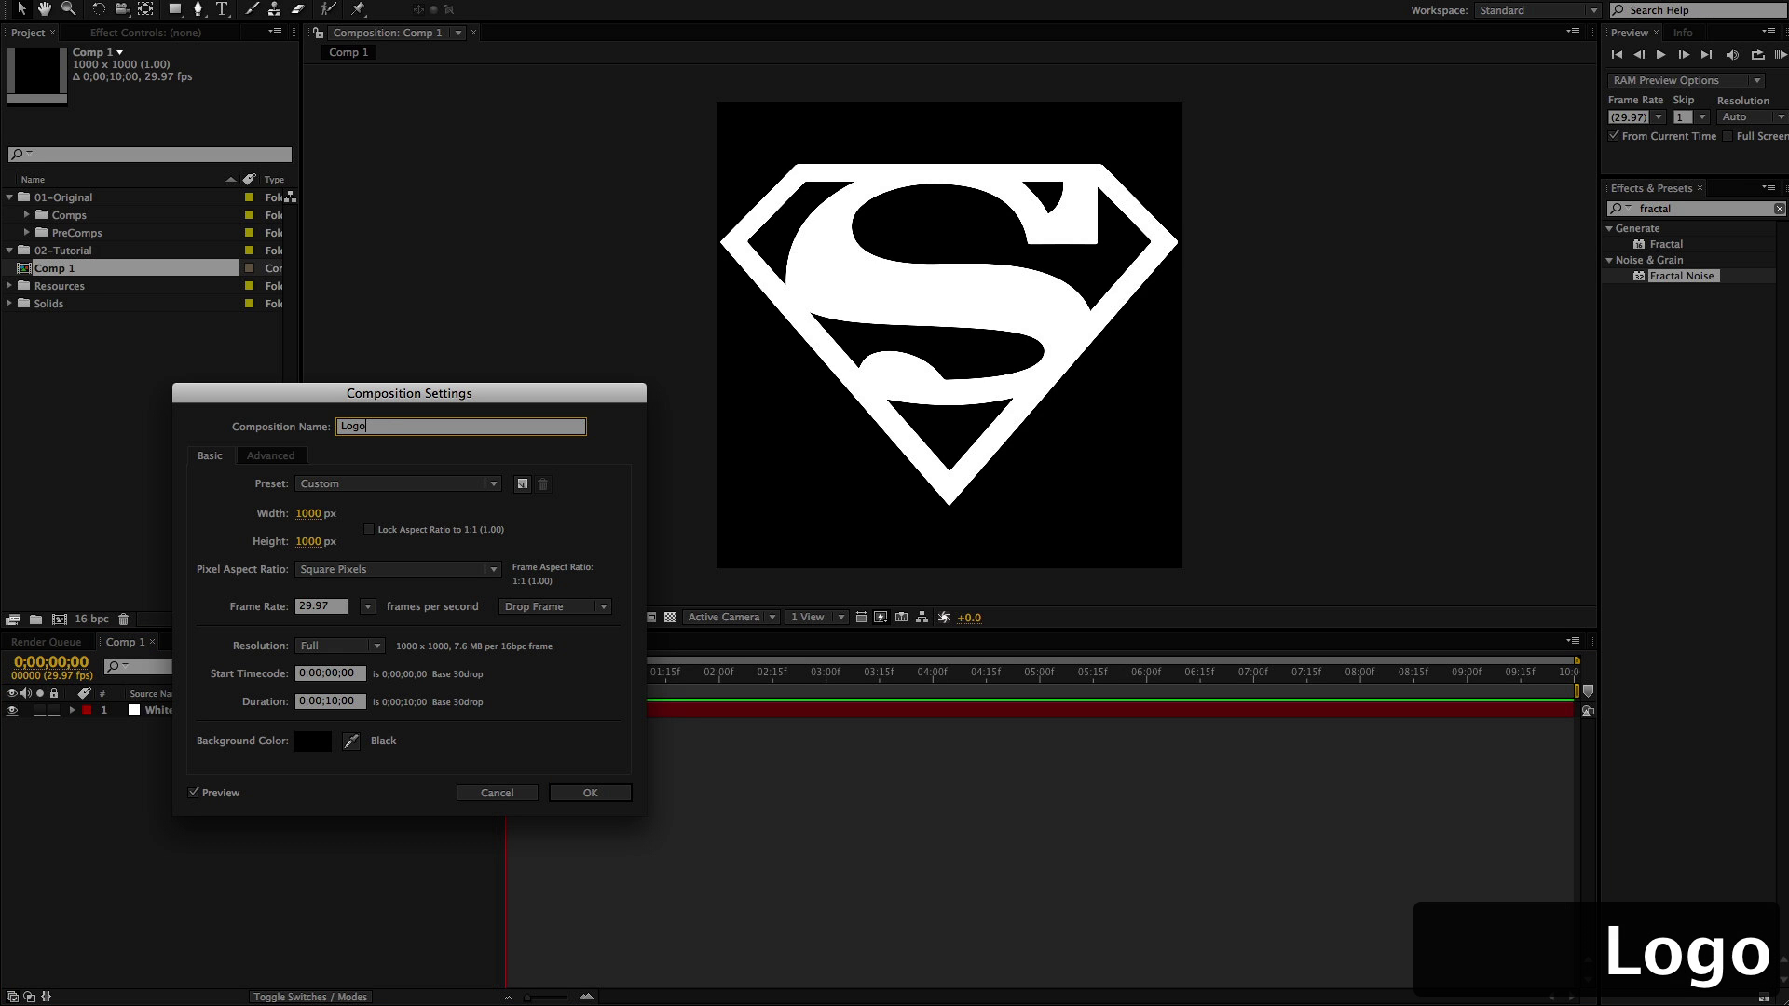
key(Up)
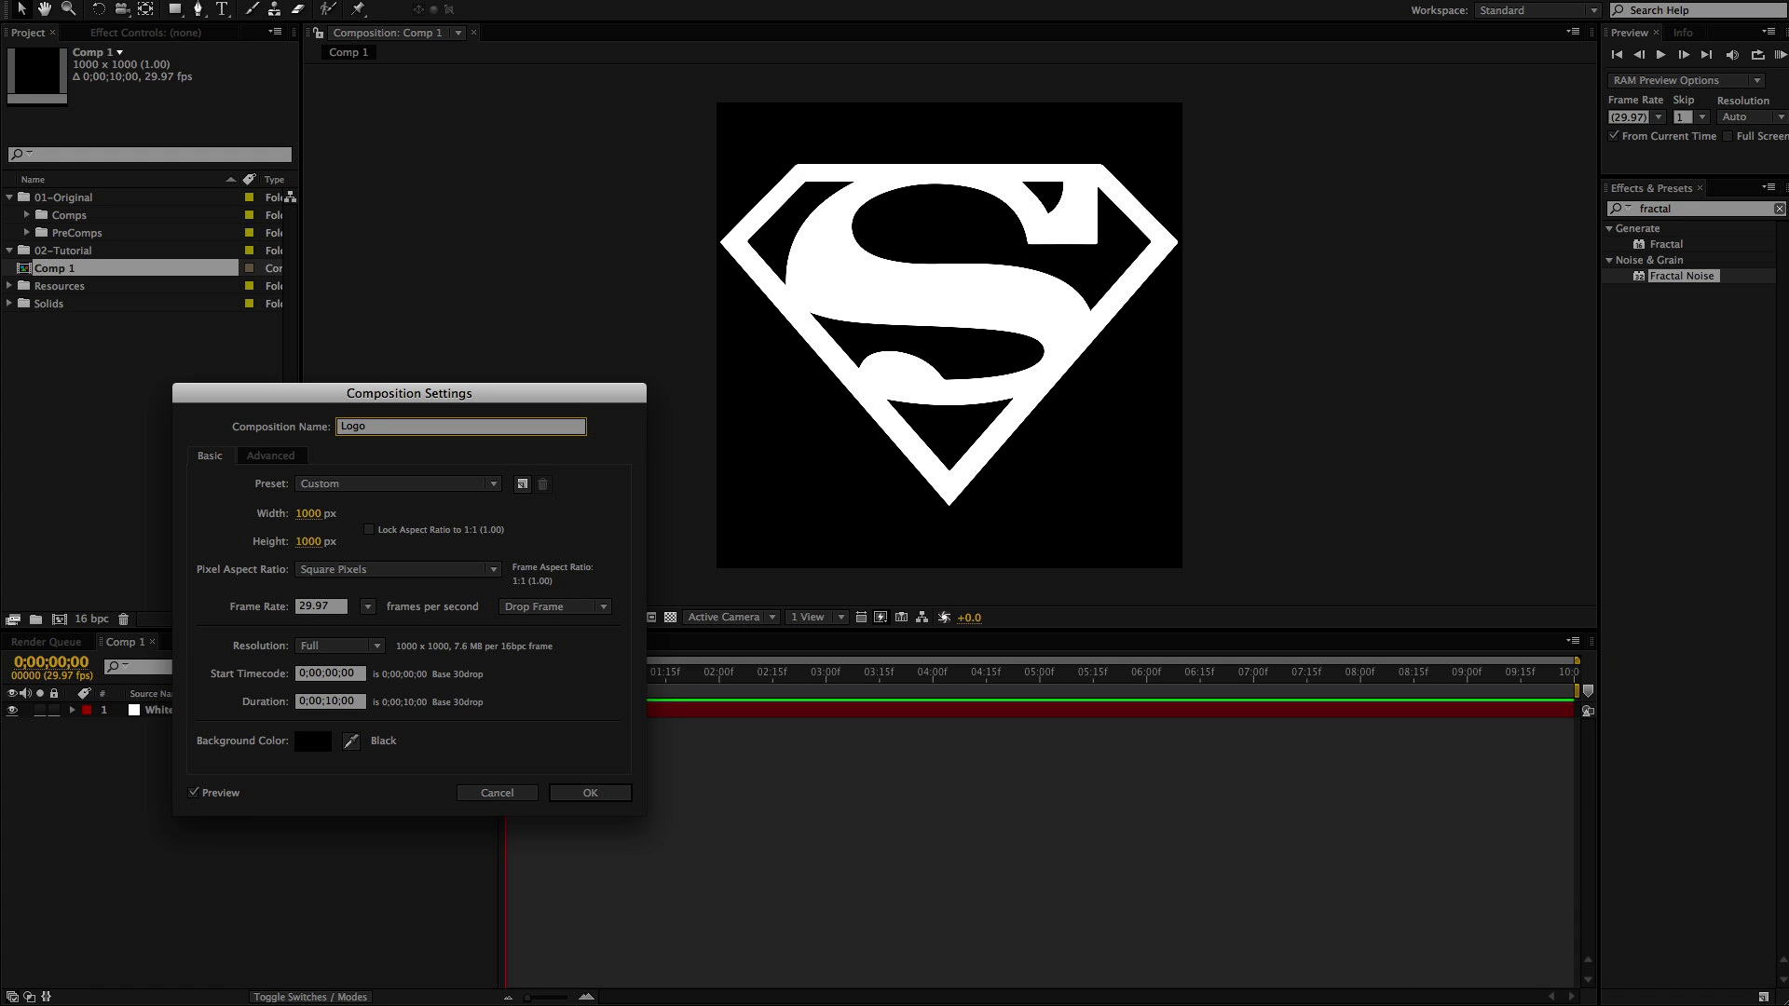
text(01)
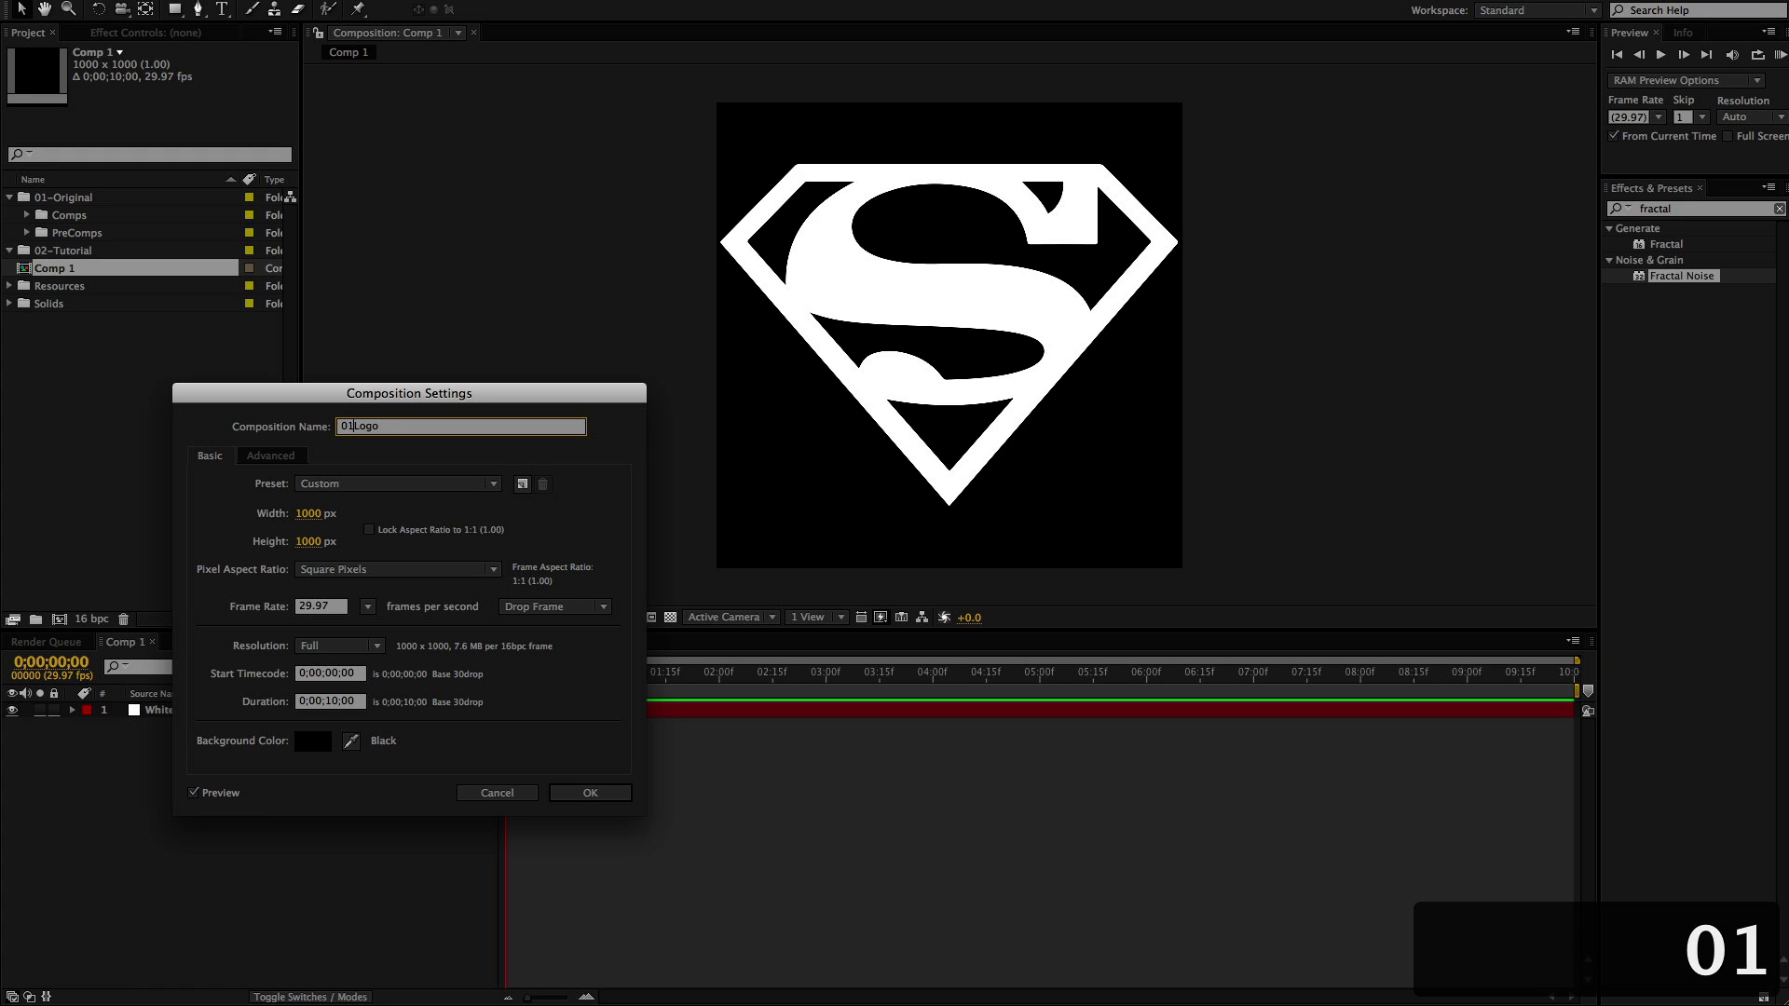
text(-)
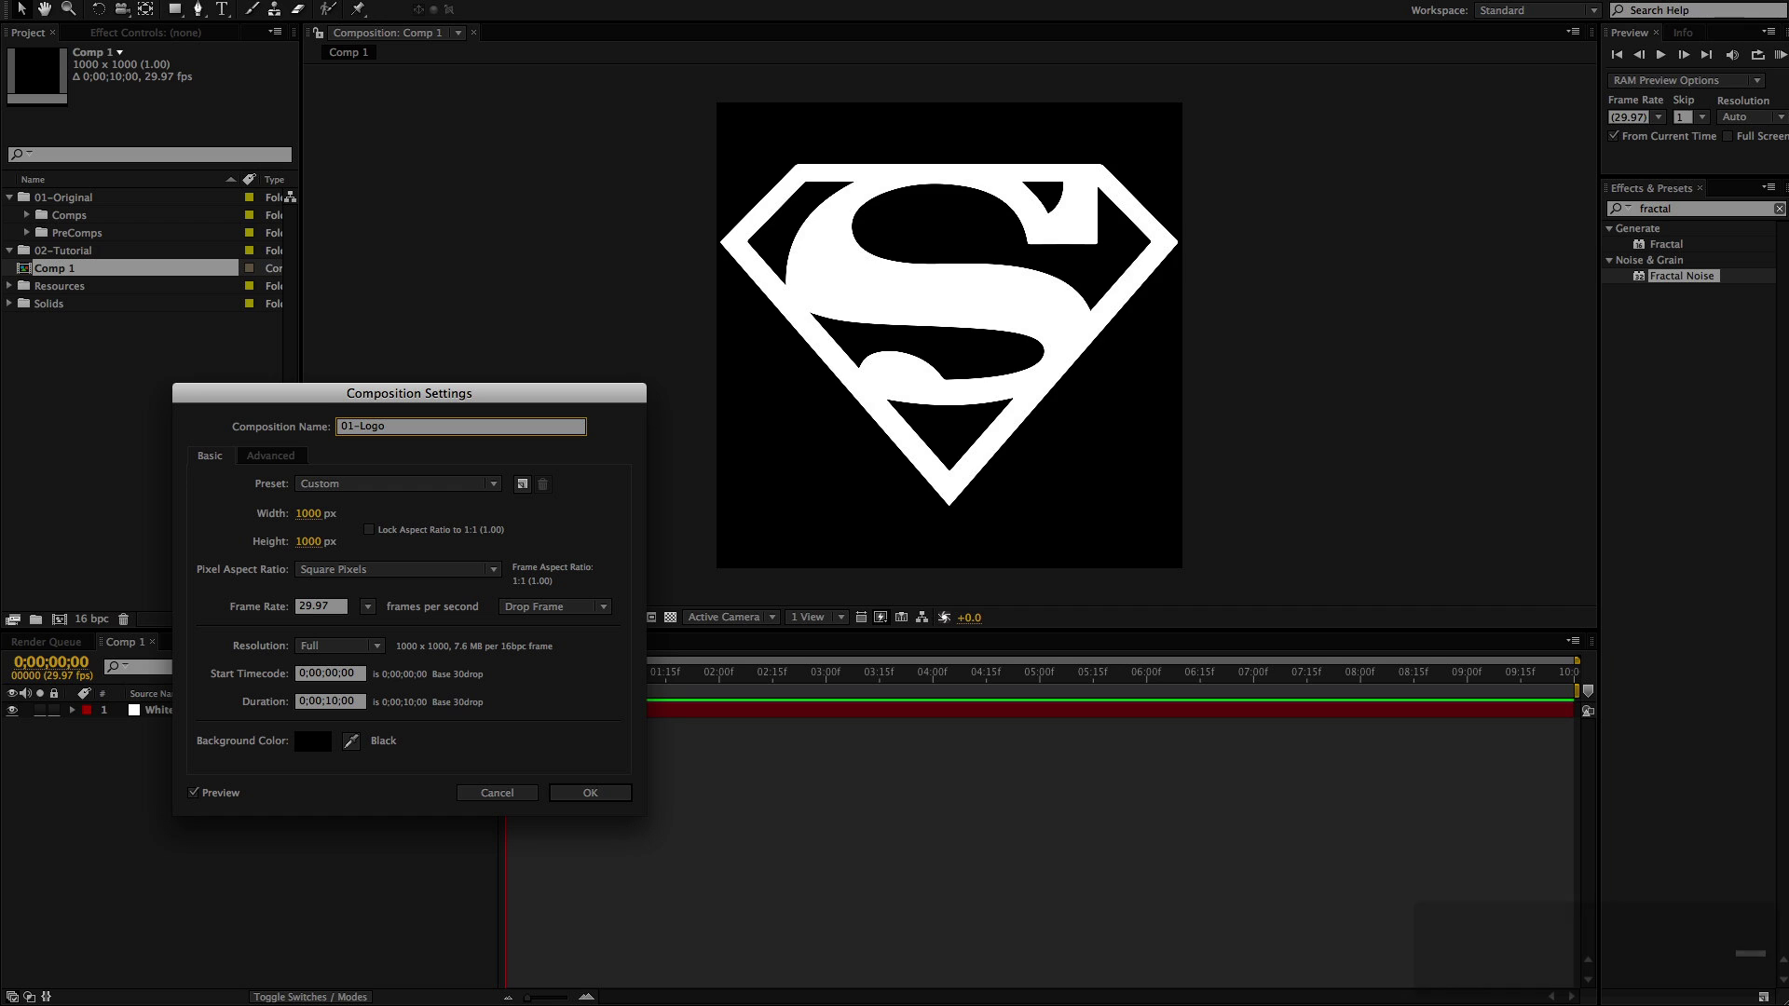
key(Return)
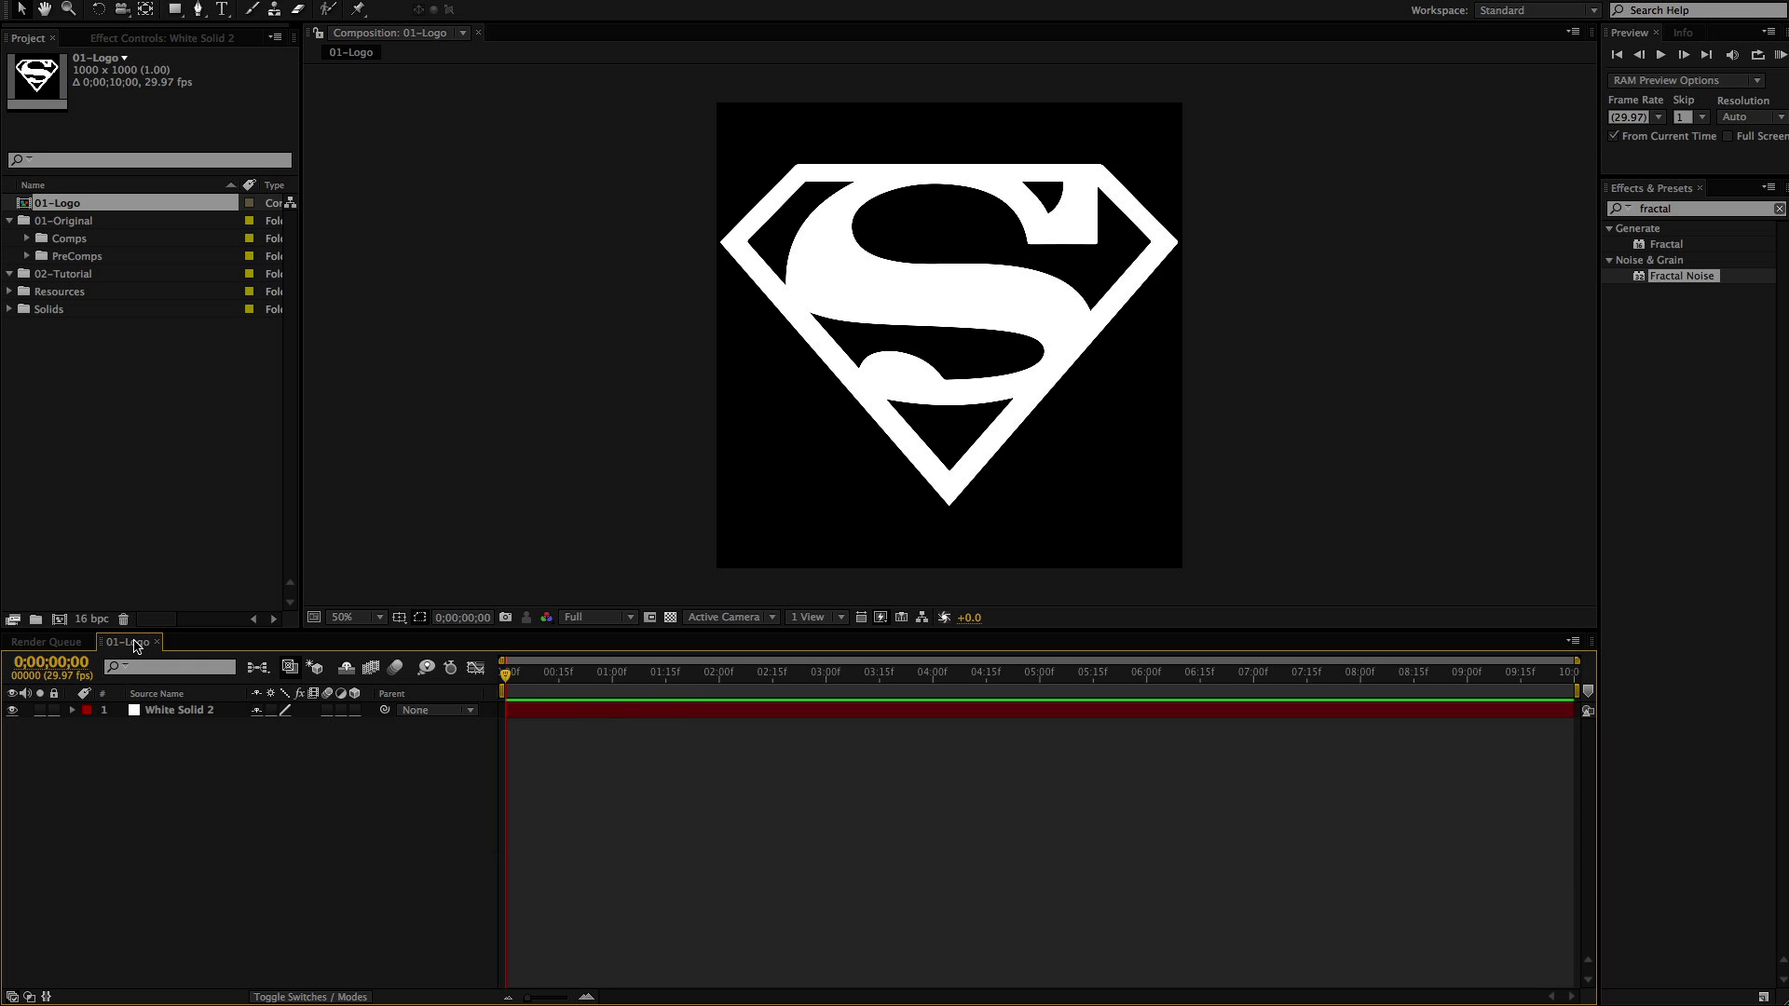
Nest the new 01-Logo in its own composition within the 02-Tutorial folder and name that composition 02 Outline
drag(18, 203, 60, 619)
click(10, 202)
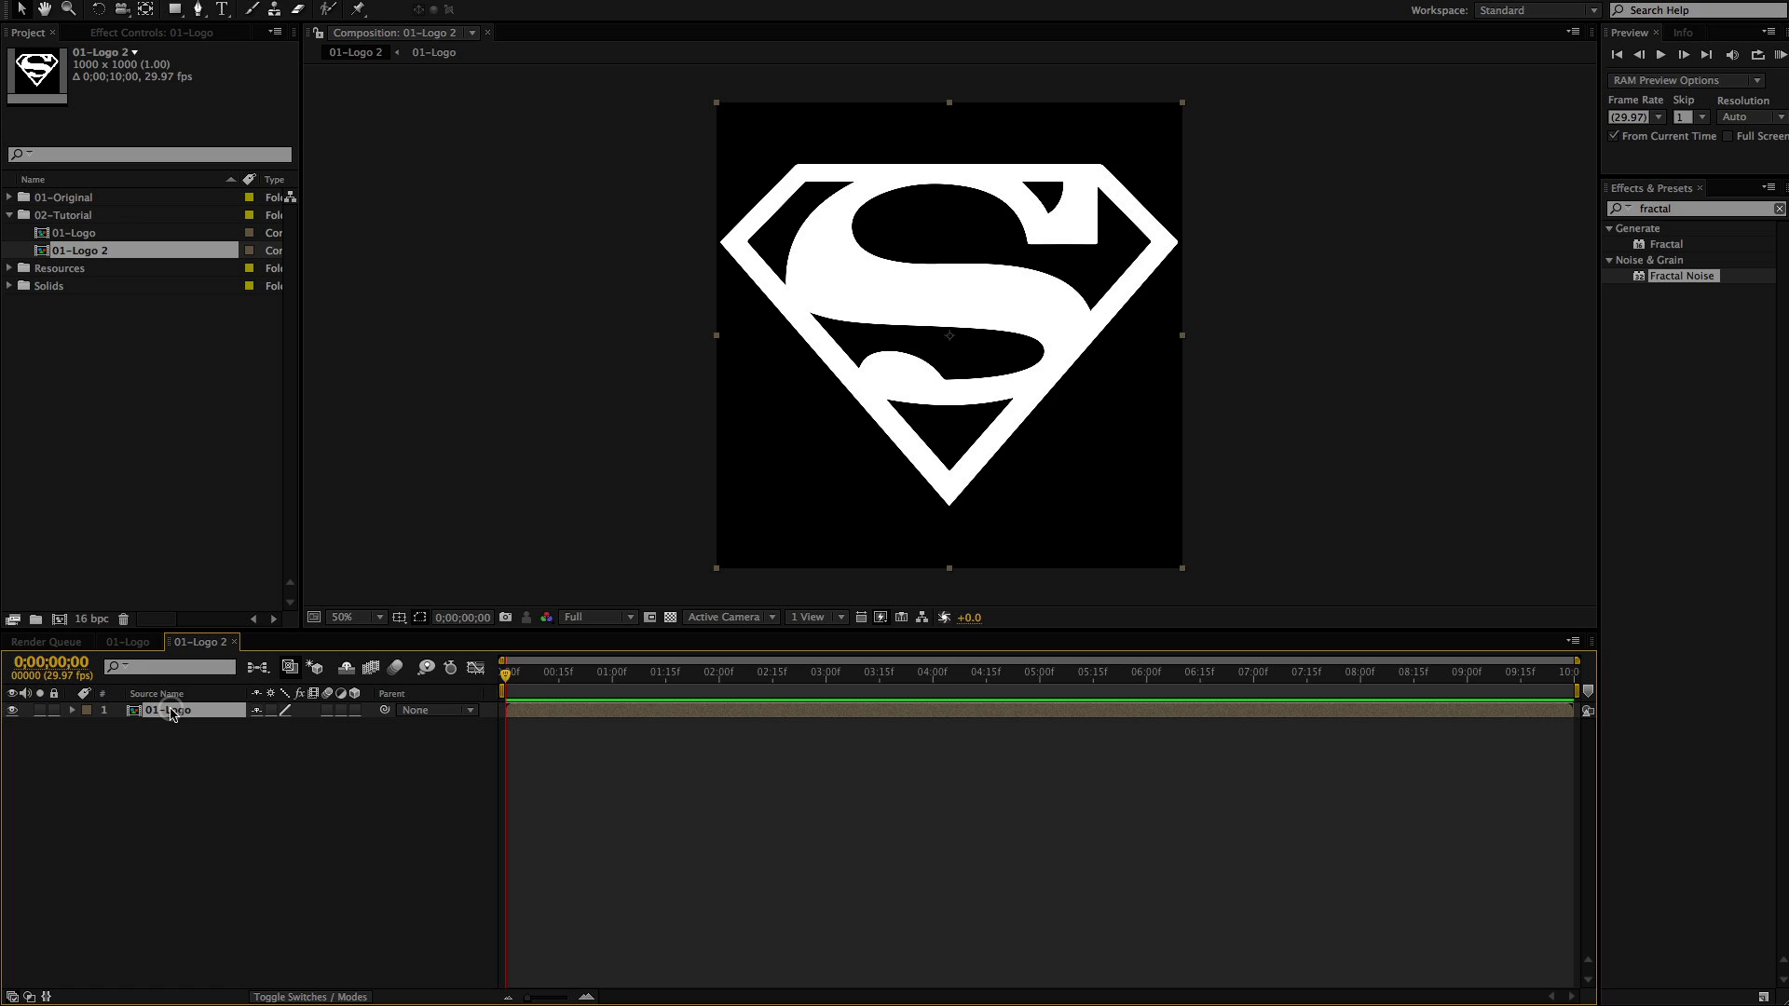
key(super+k)
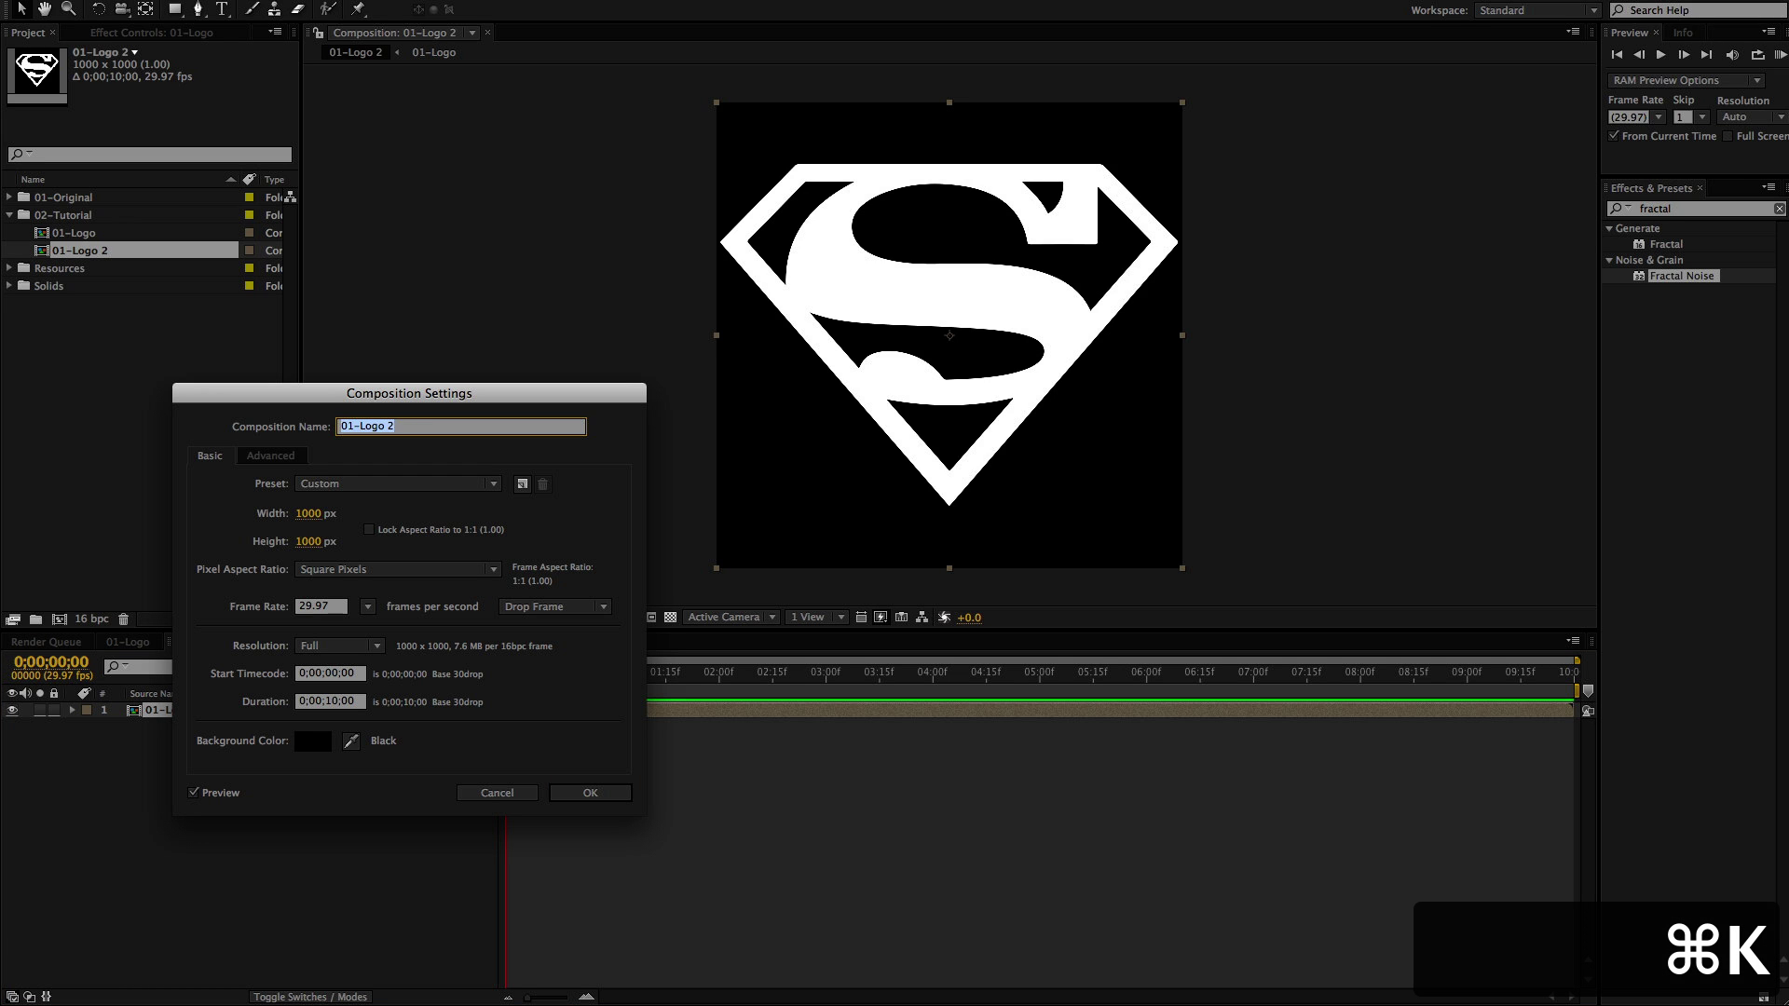
text(01-Lo)
key(BackSpace)
key(BackSpace)
key(BackSpace)
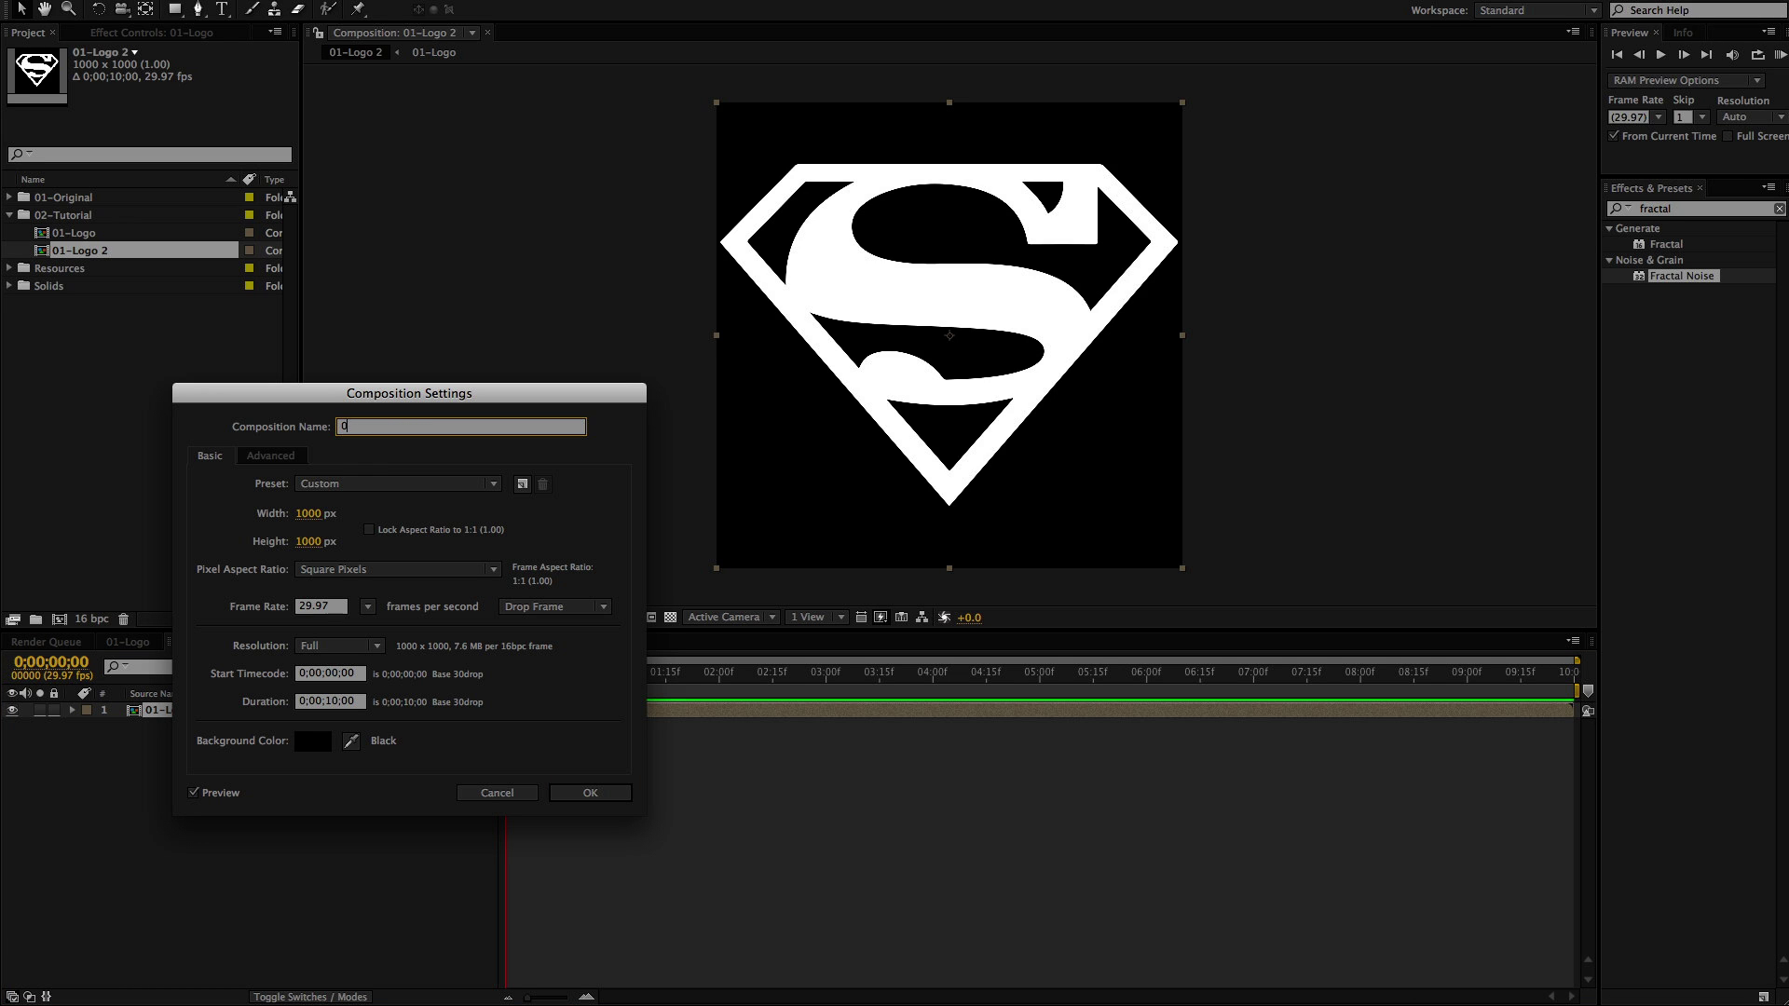
text(2)
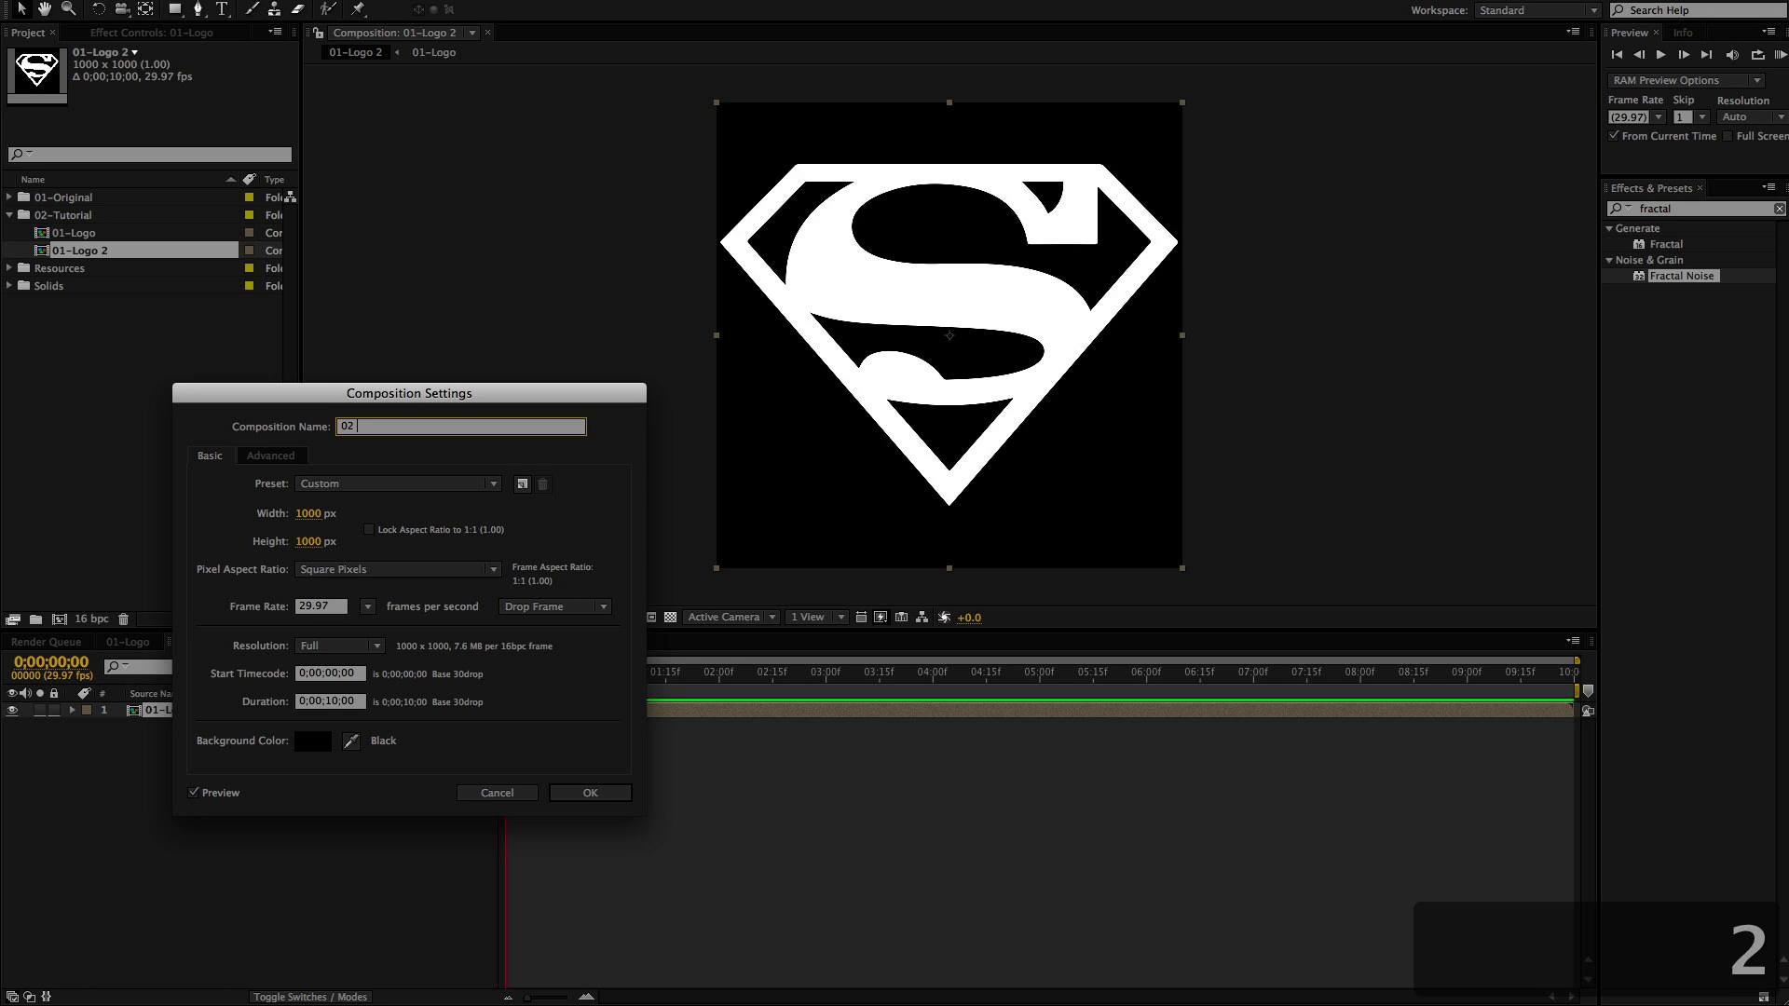
text(-)
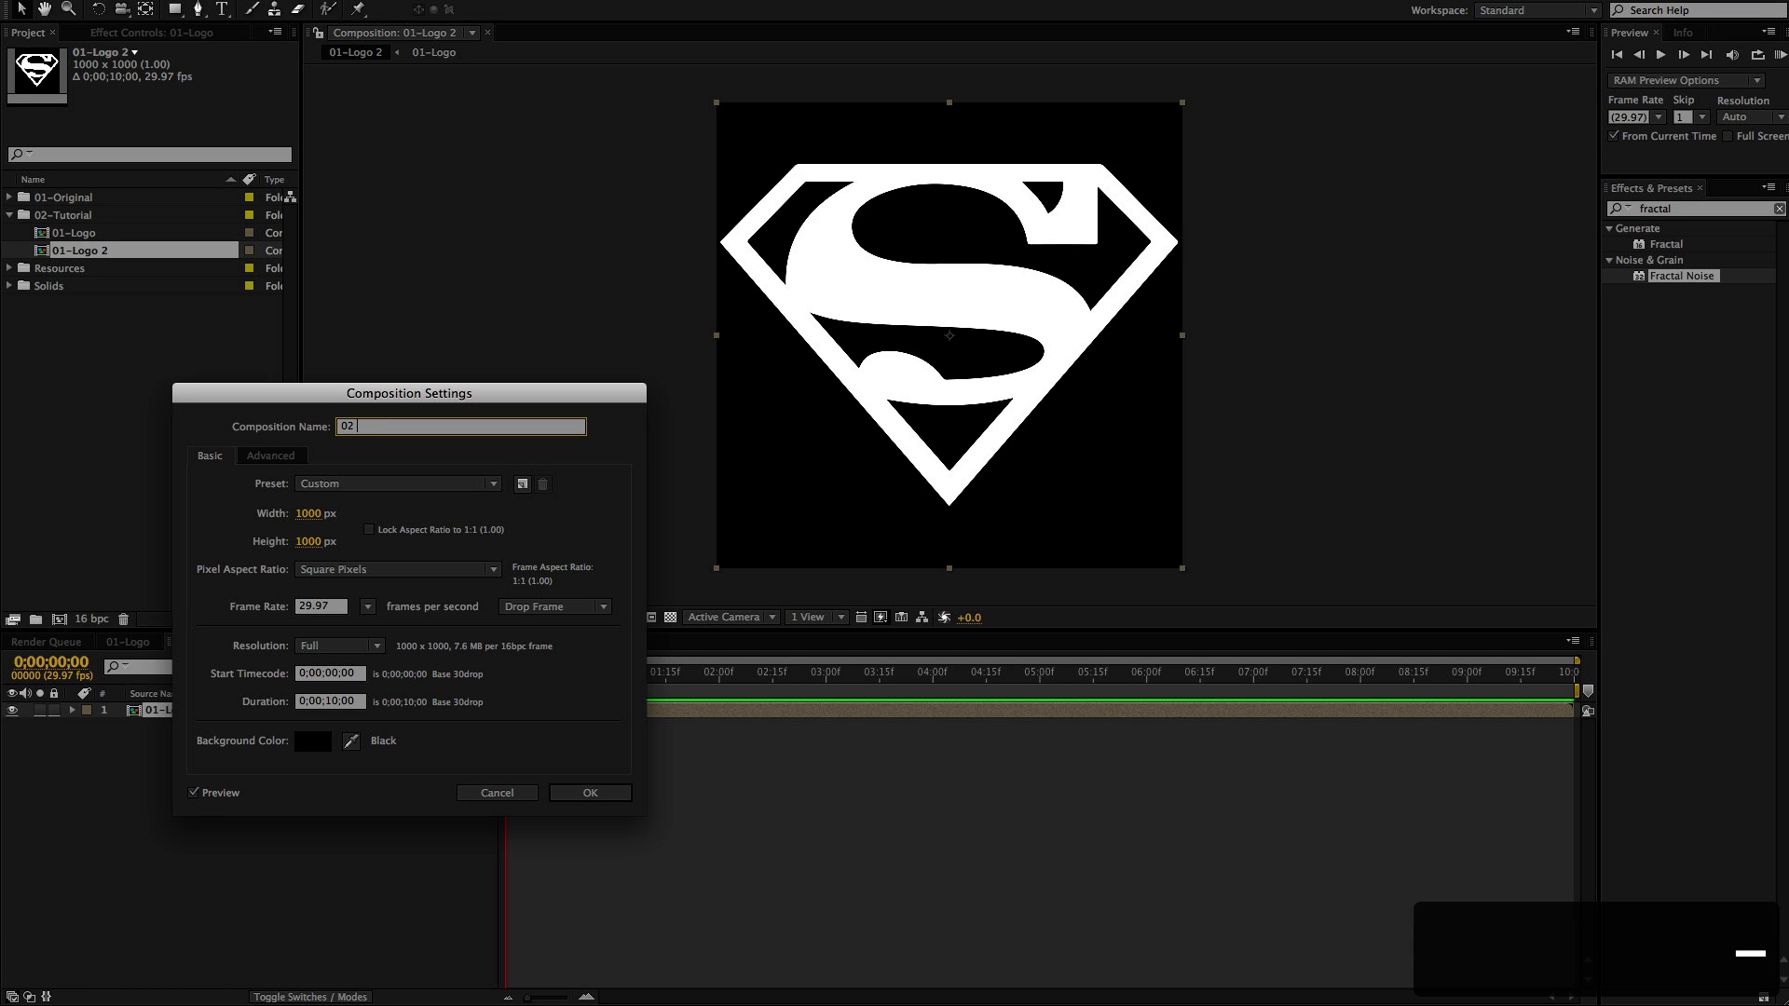
text(Outli)
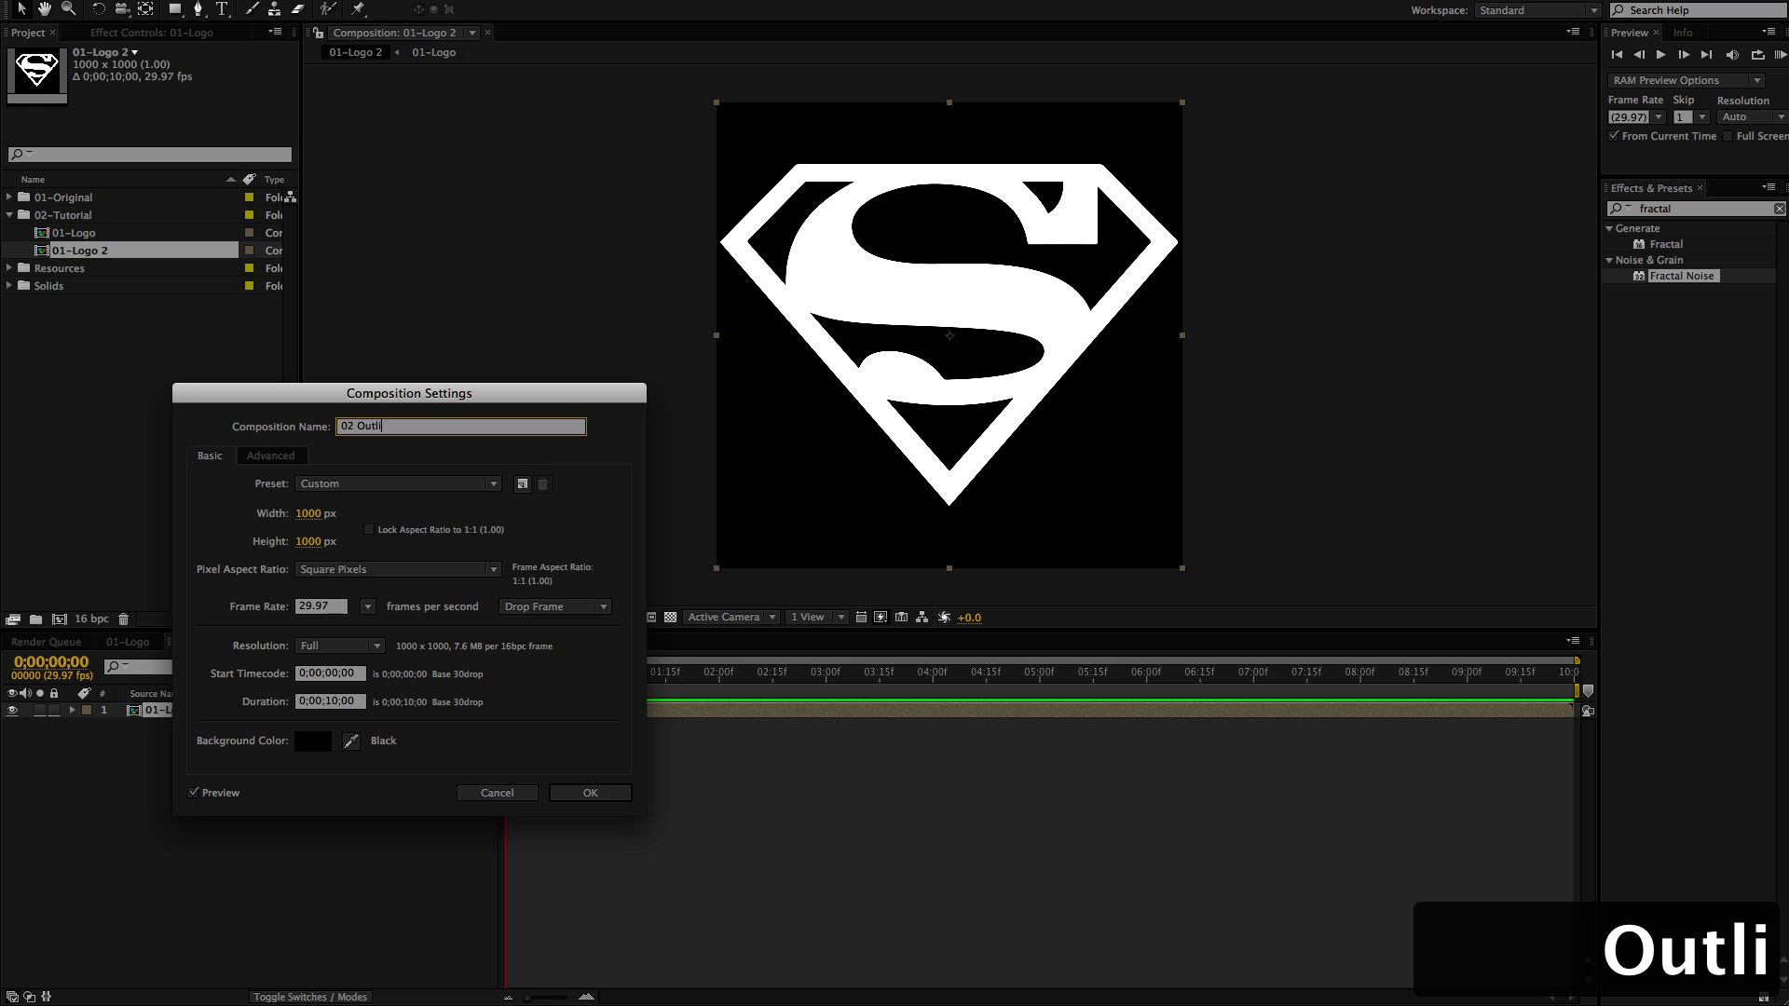
text(ne)
key(Return)
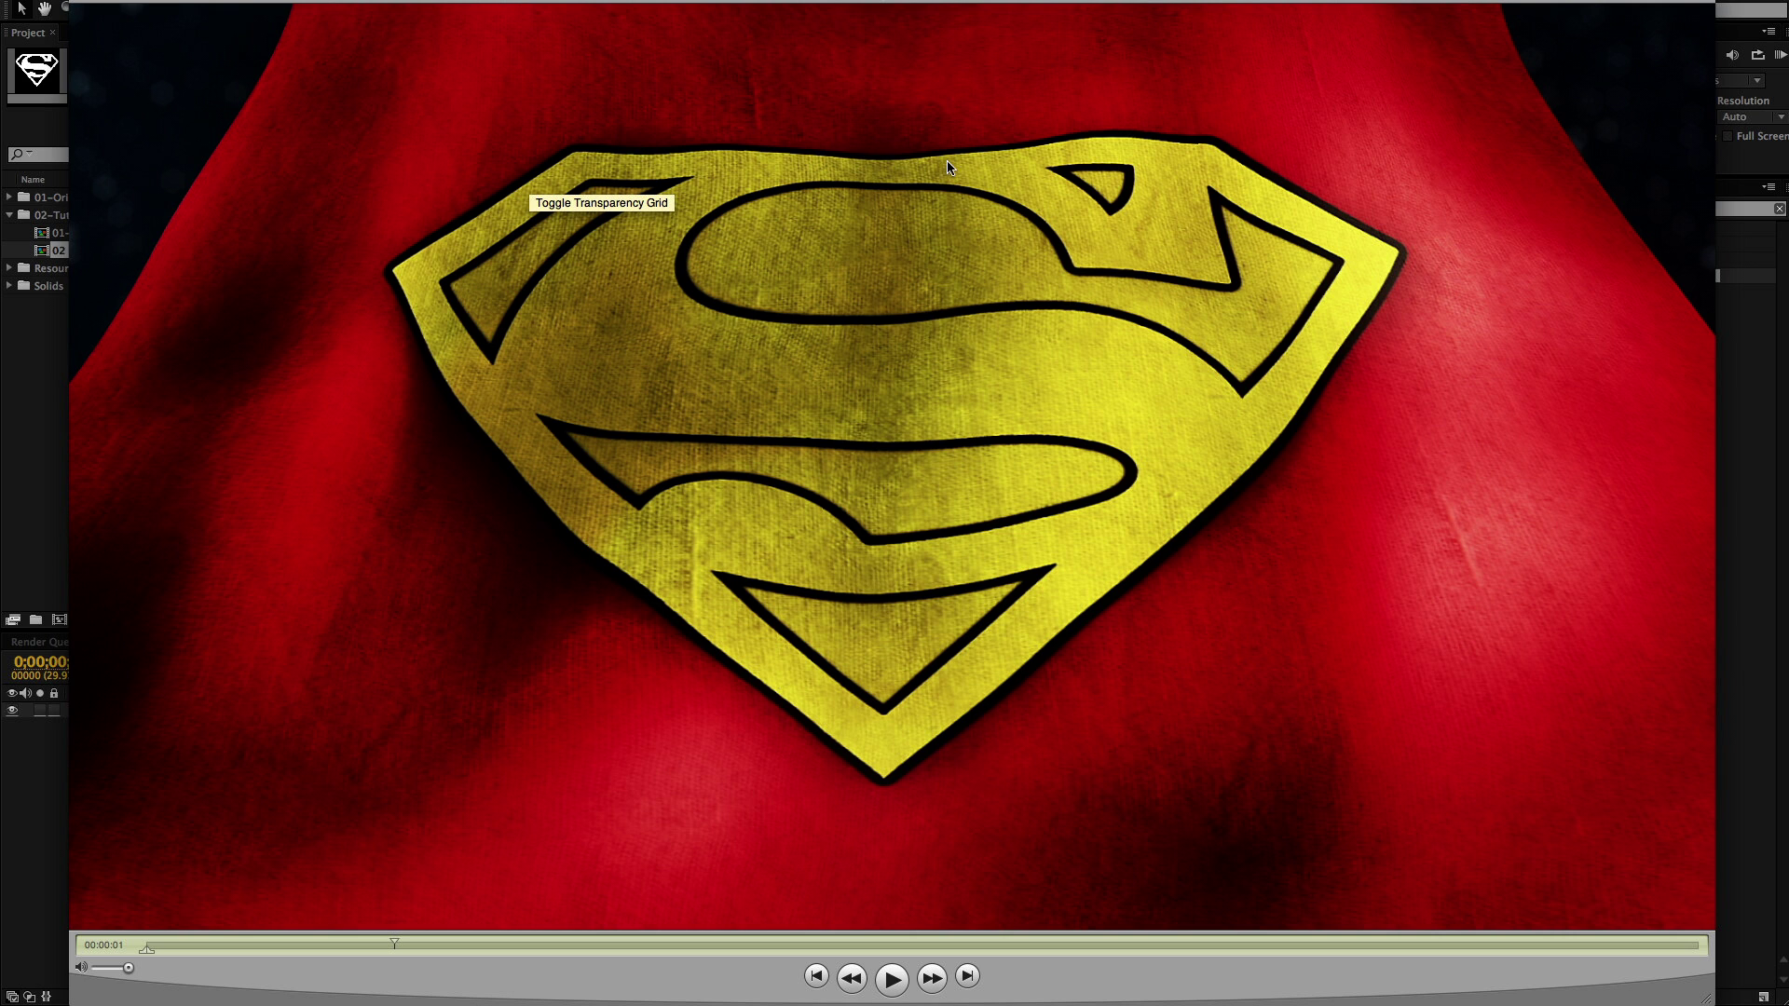
Return to After Effects, duplicate the 01-Logo layer and give the upper copy a Fill effect in yellow FFE400
key(super+Tab)
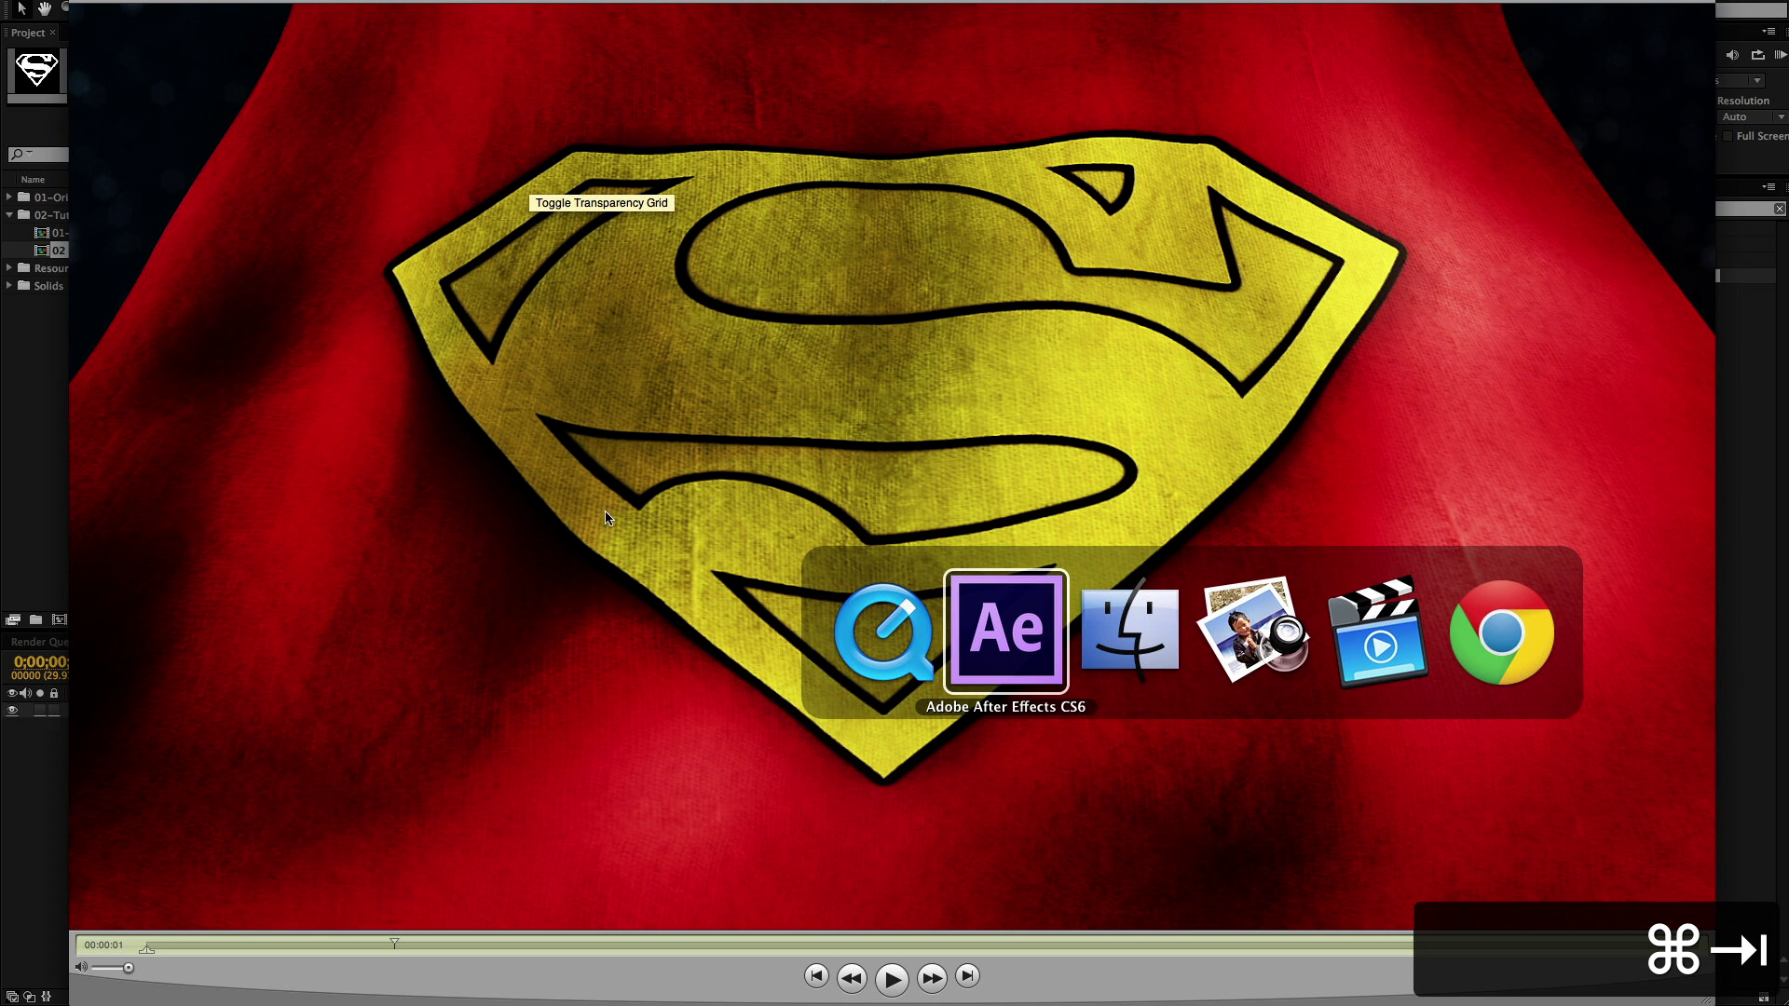
key(super+d)
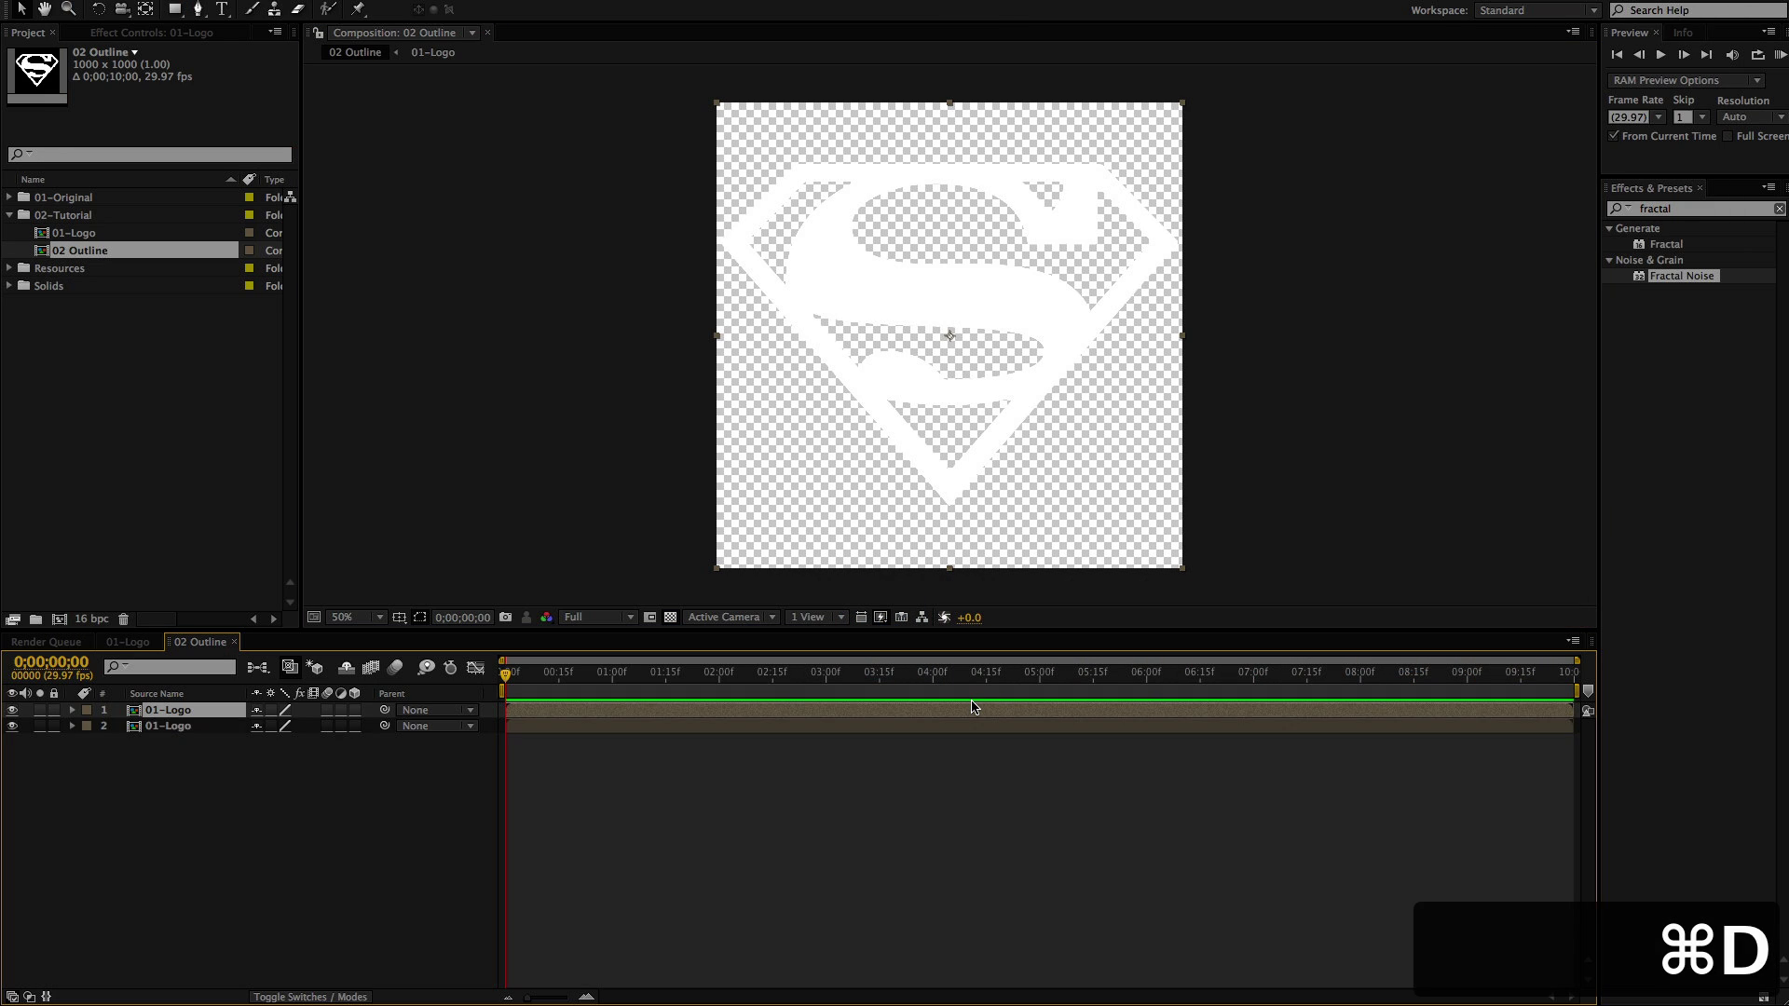
click(1733, 209)
text(fill)
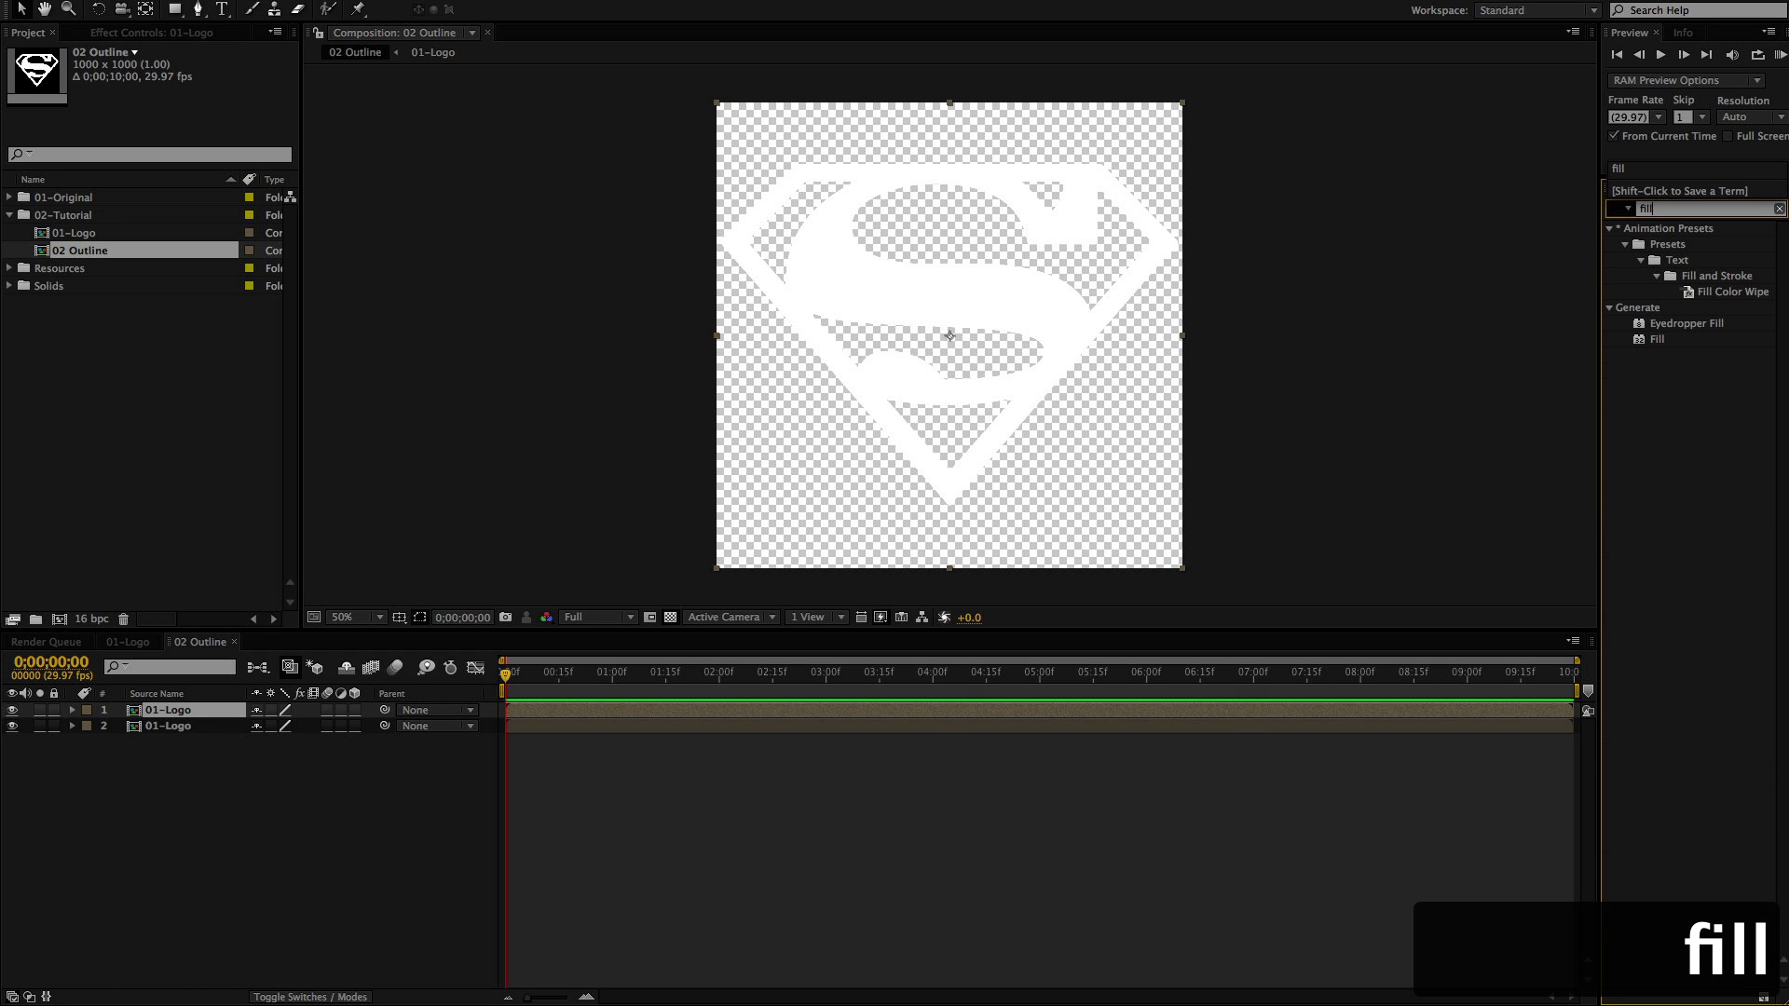
double_click(1657, 339)
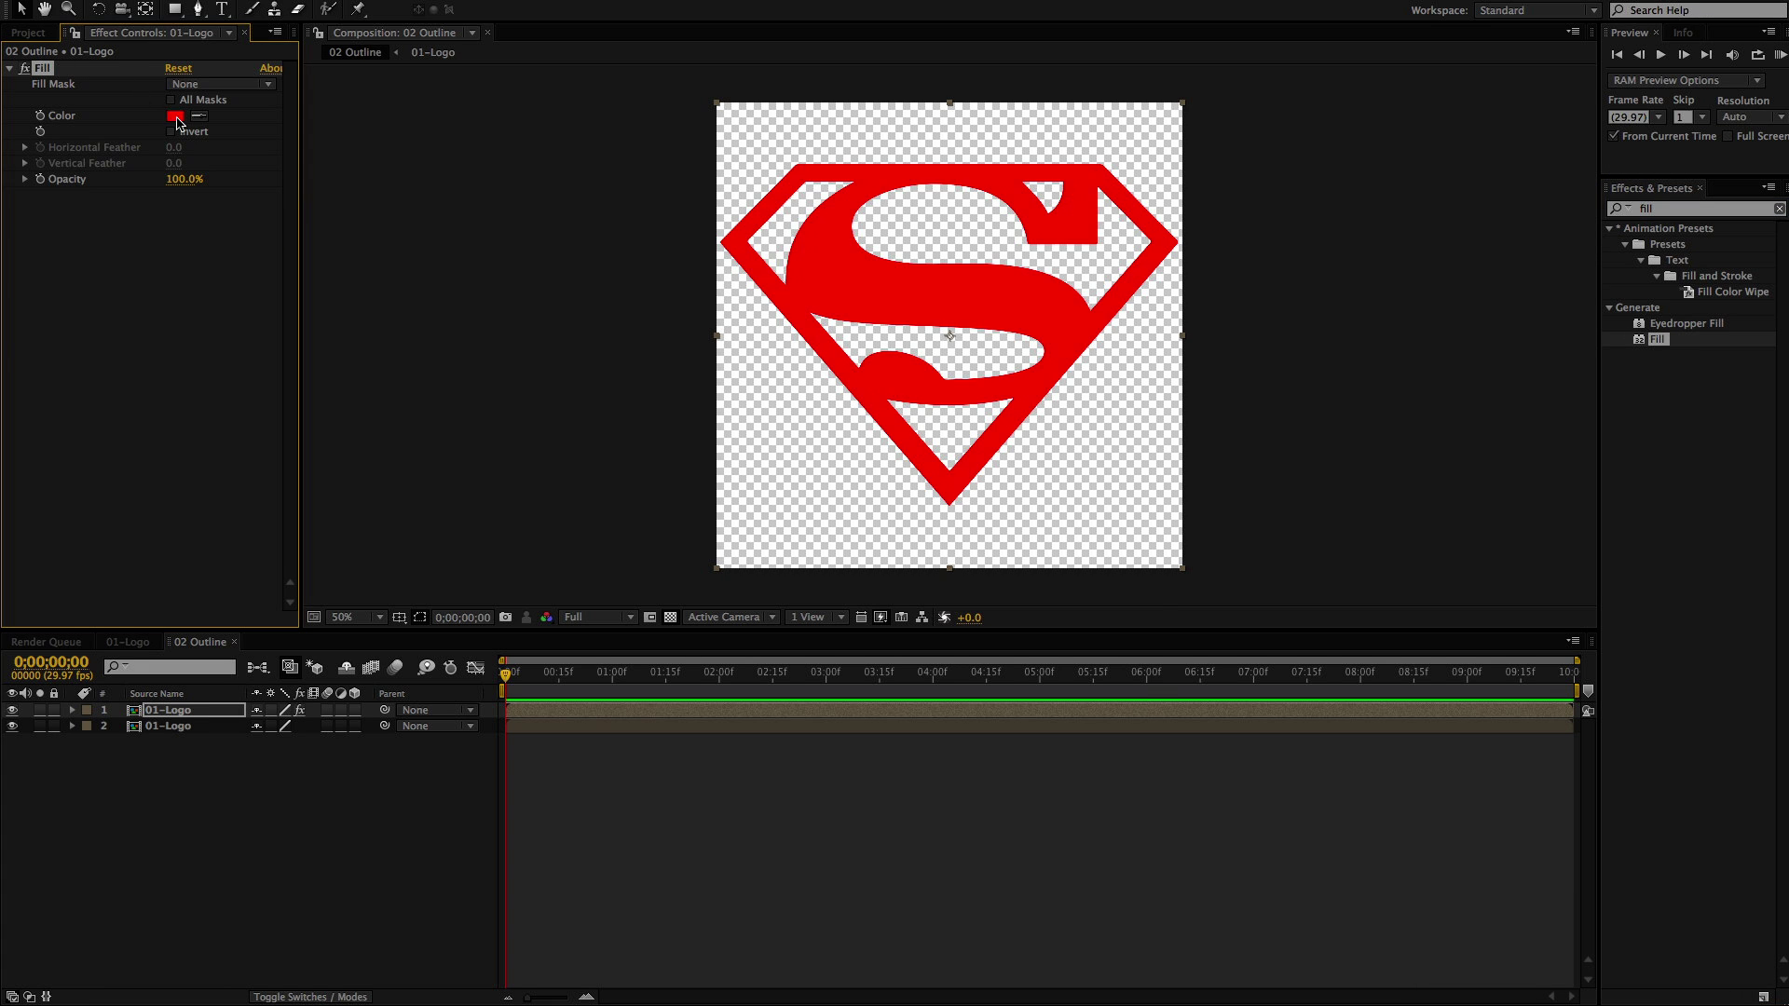
click(174, 116)
drag(937, 694, 938, 774)
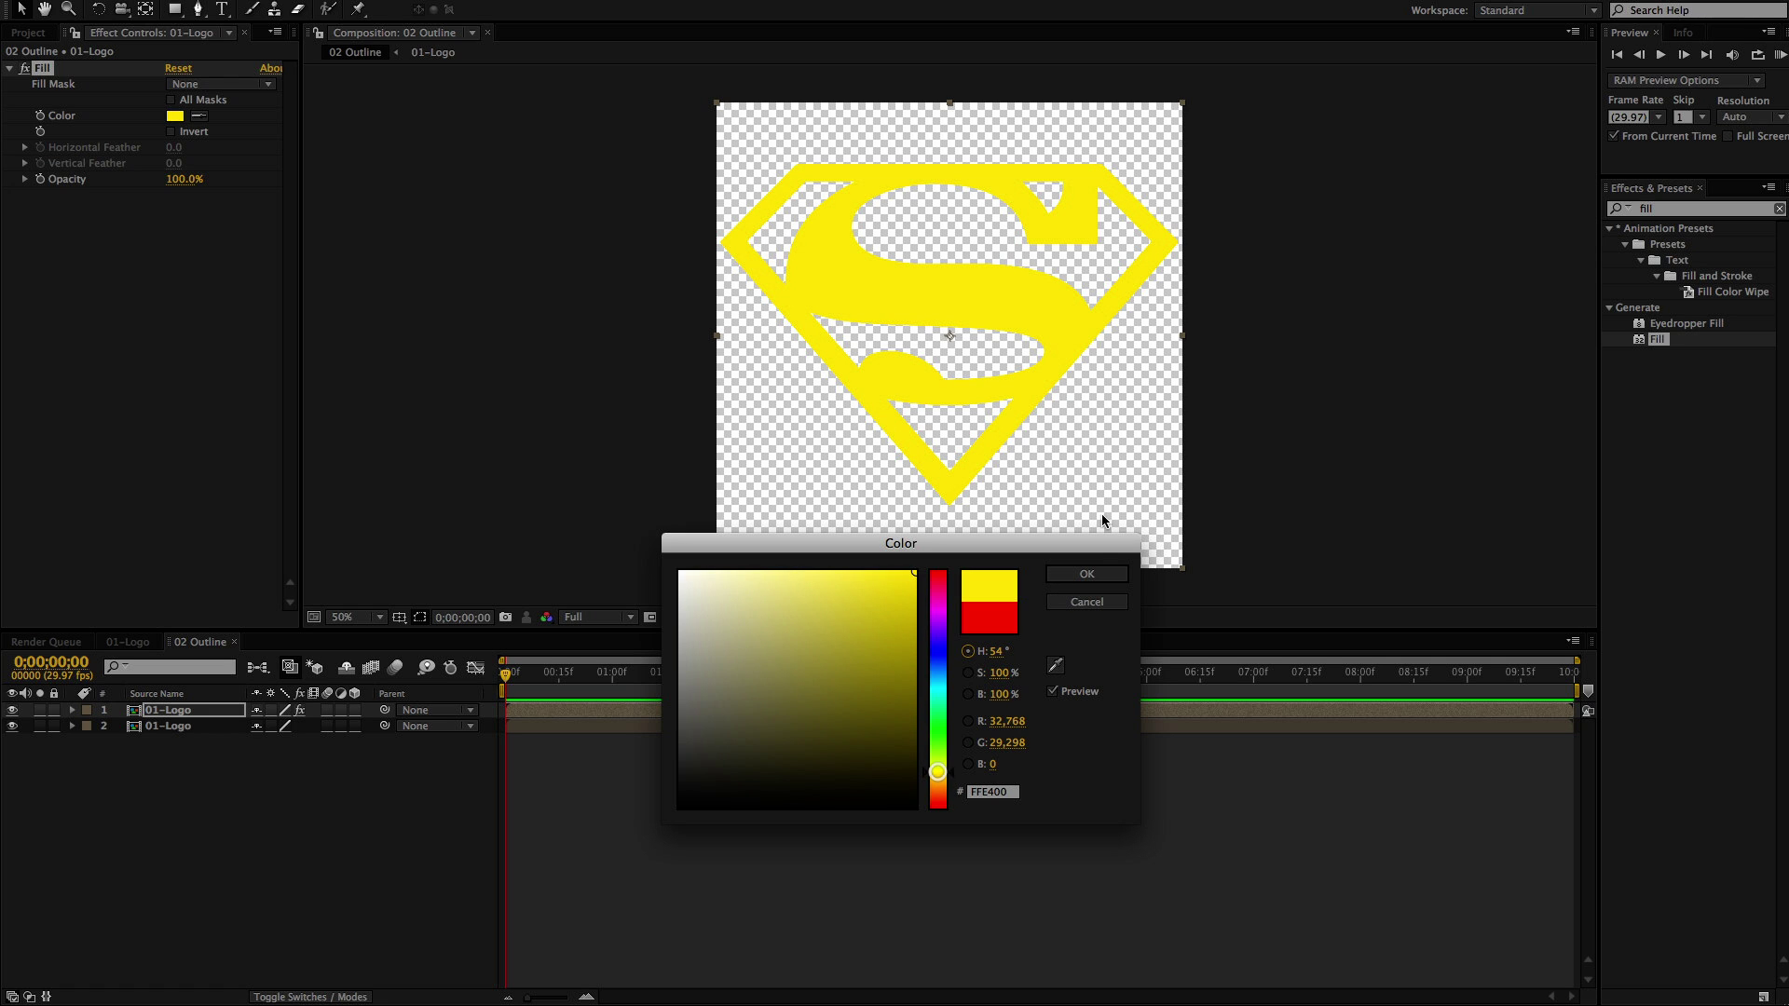
click(1089, 573)
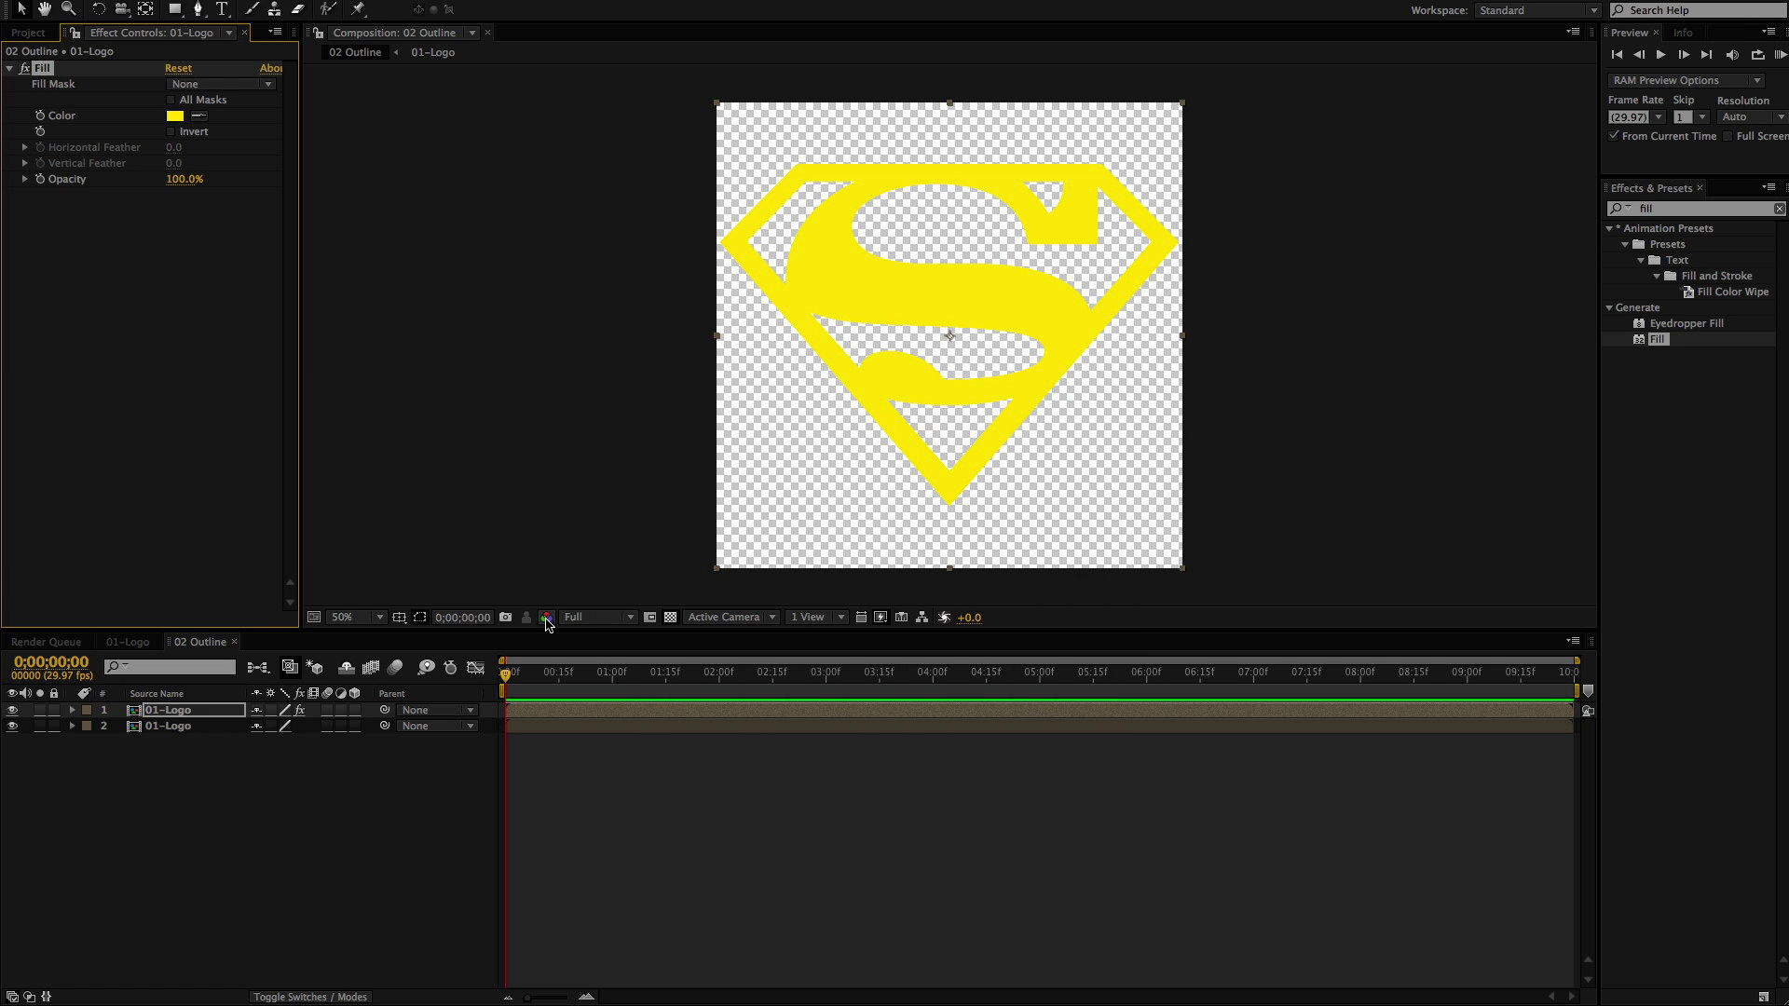
Turn off the transparency grid and apply a Fill effect to the lower 01-Logo layer
click(670, 617)
click(663, 726)
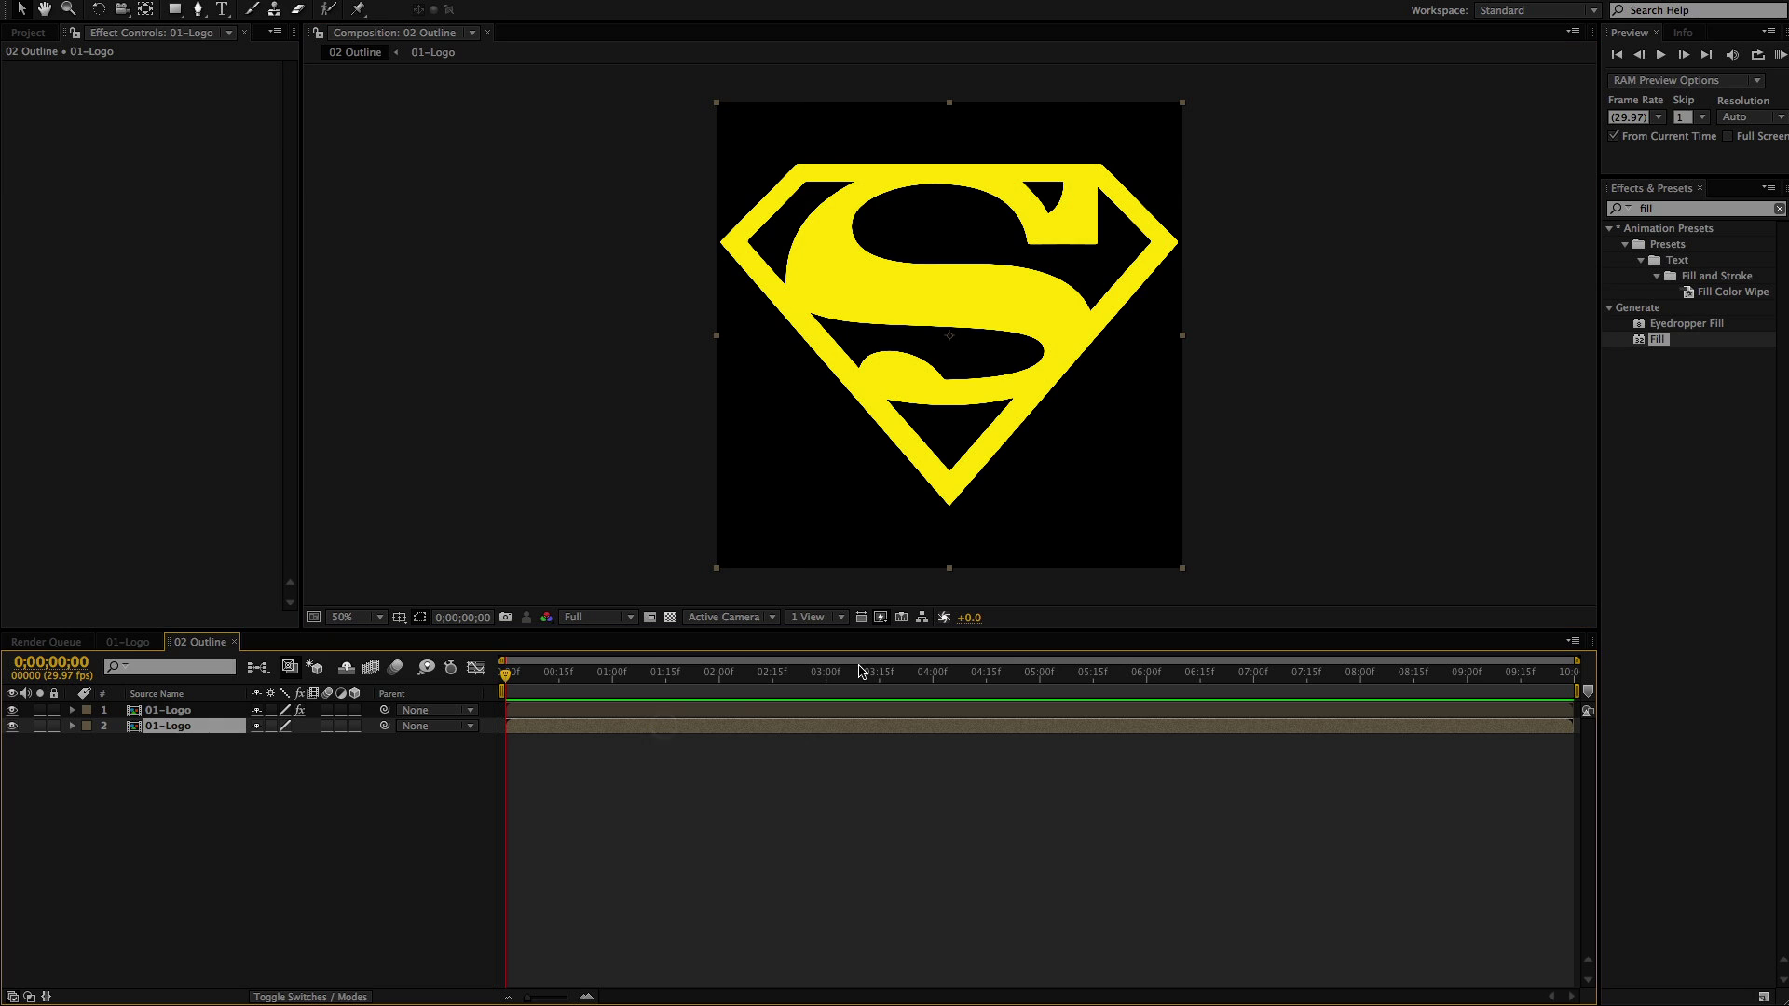
double_click(1640, 341)
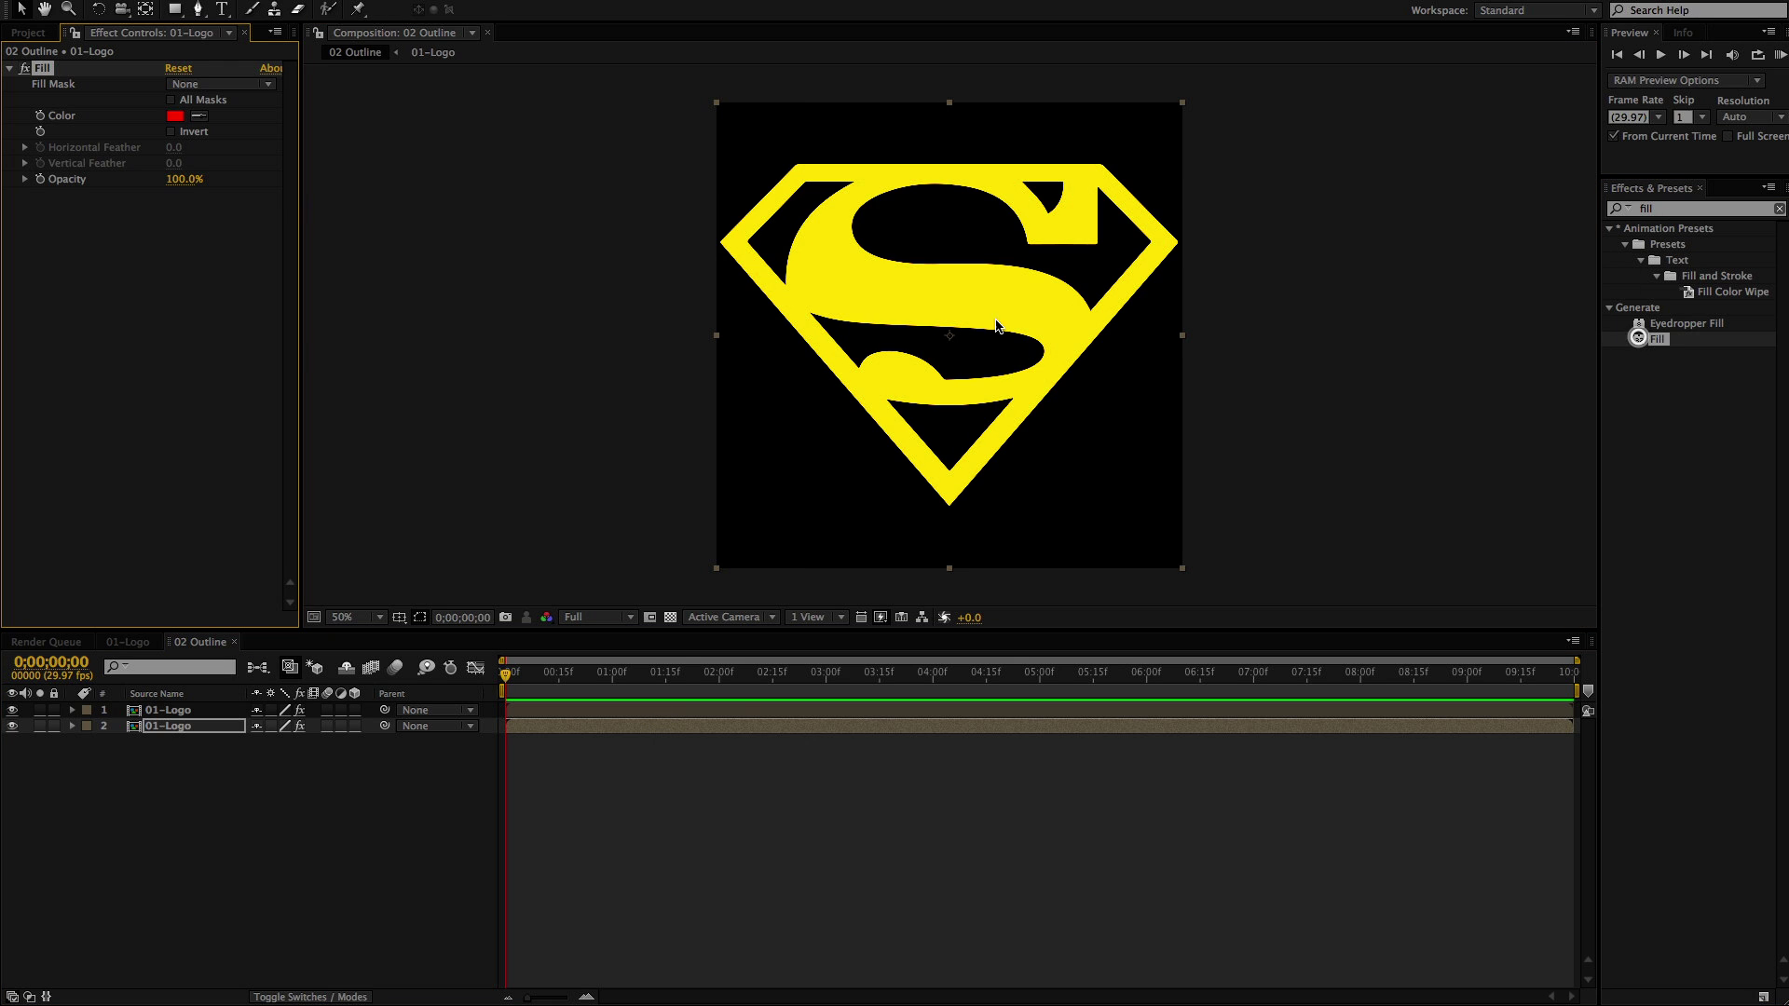
Find the Matte Choker effect and apply it to the lower 01-Logo layer
double_click(1649, 211)
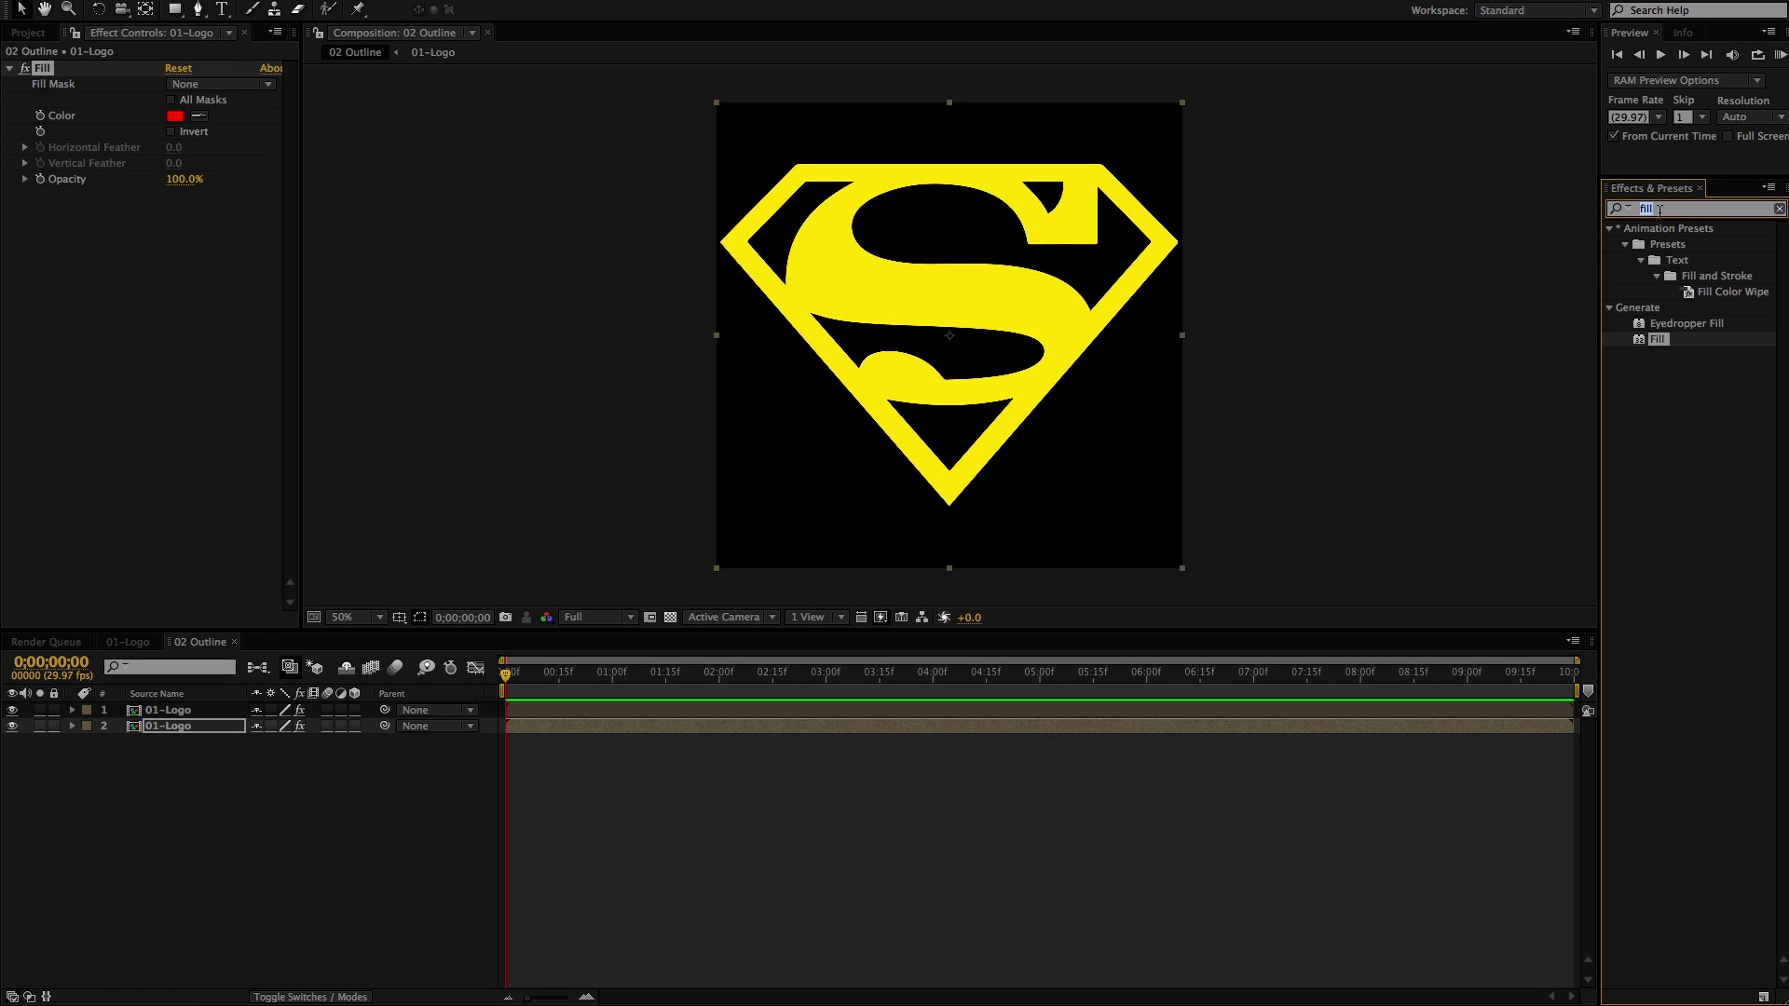
text(matte)
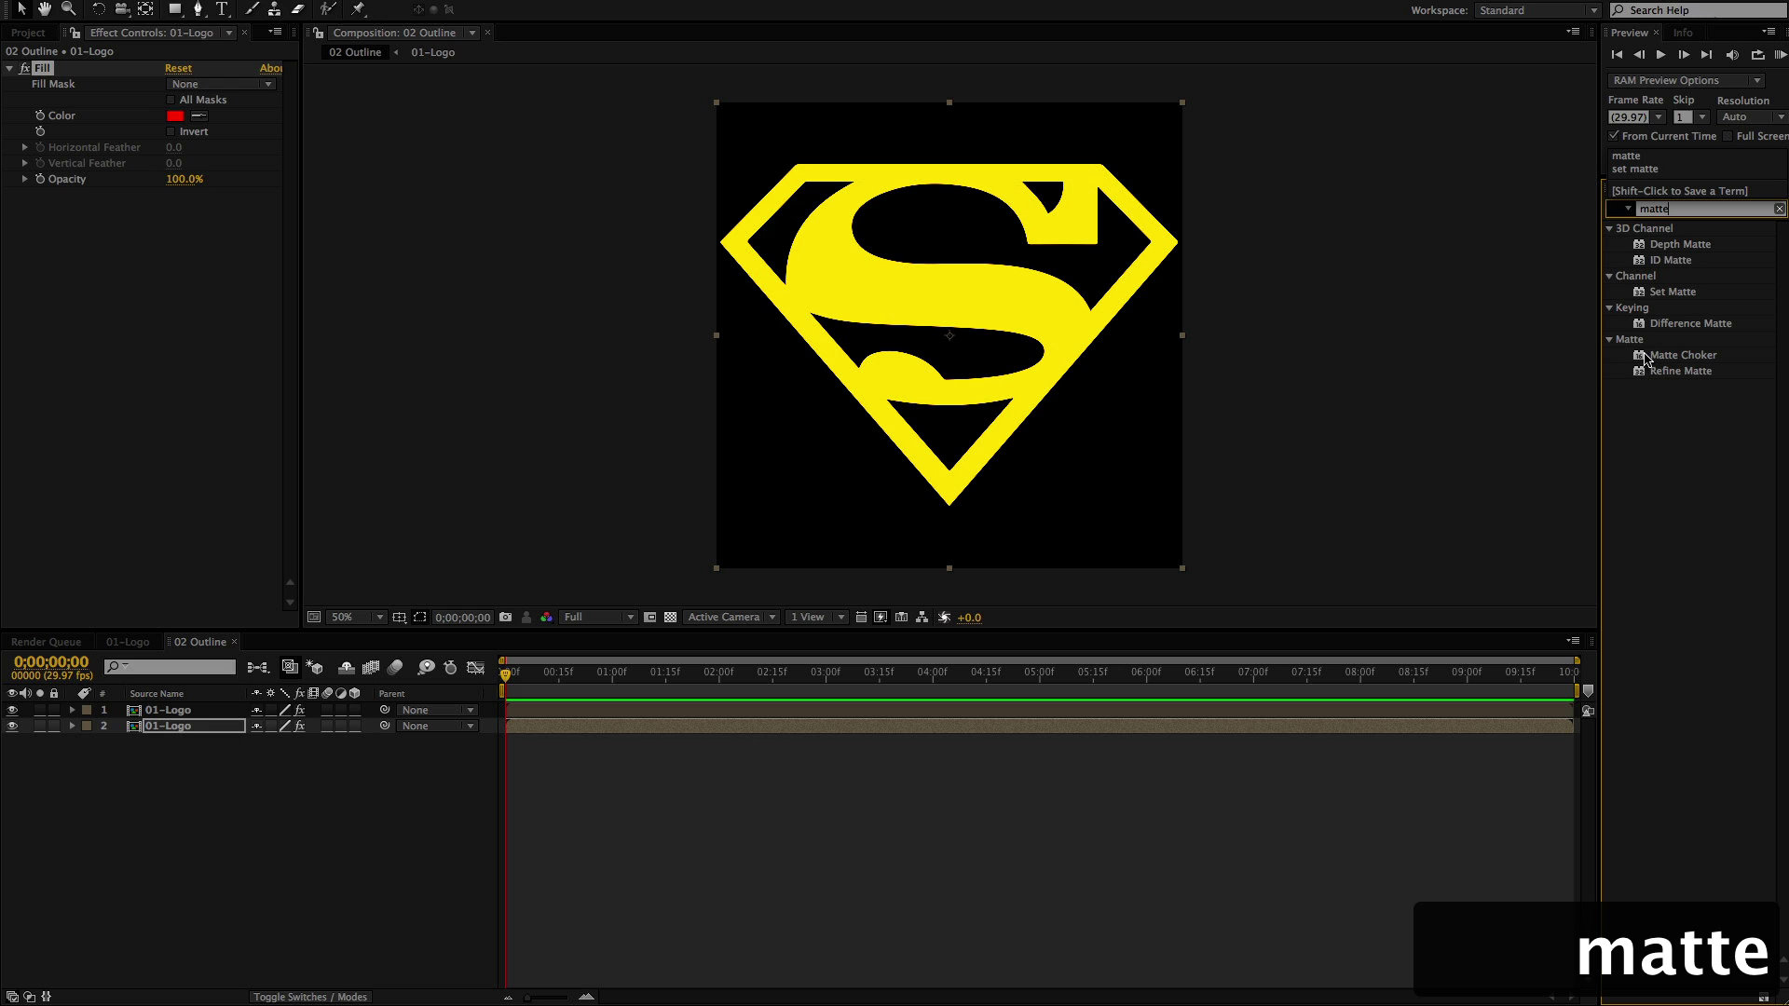
double_click(1646, 356)
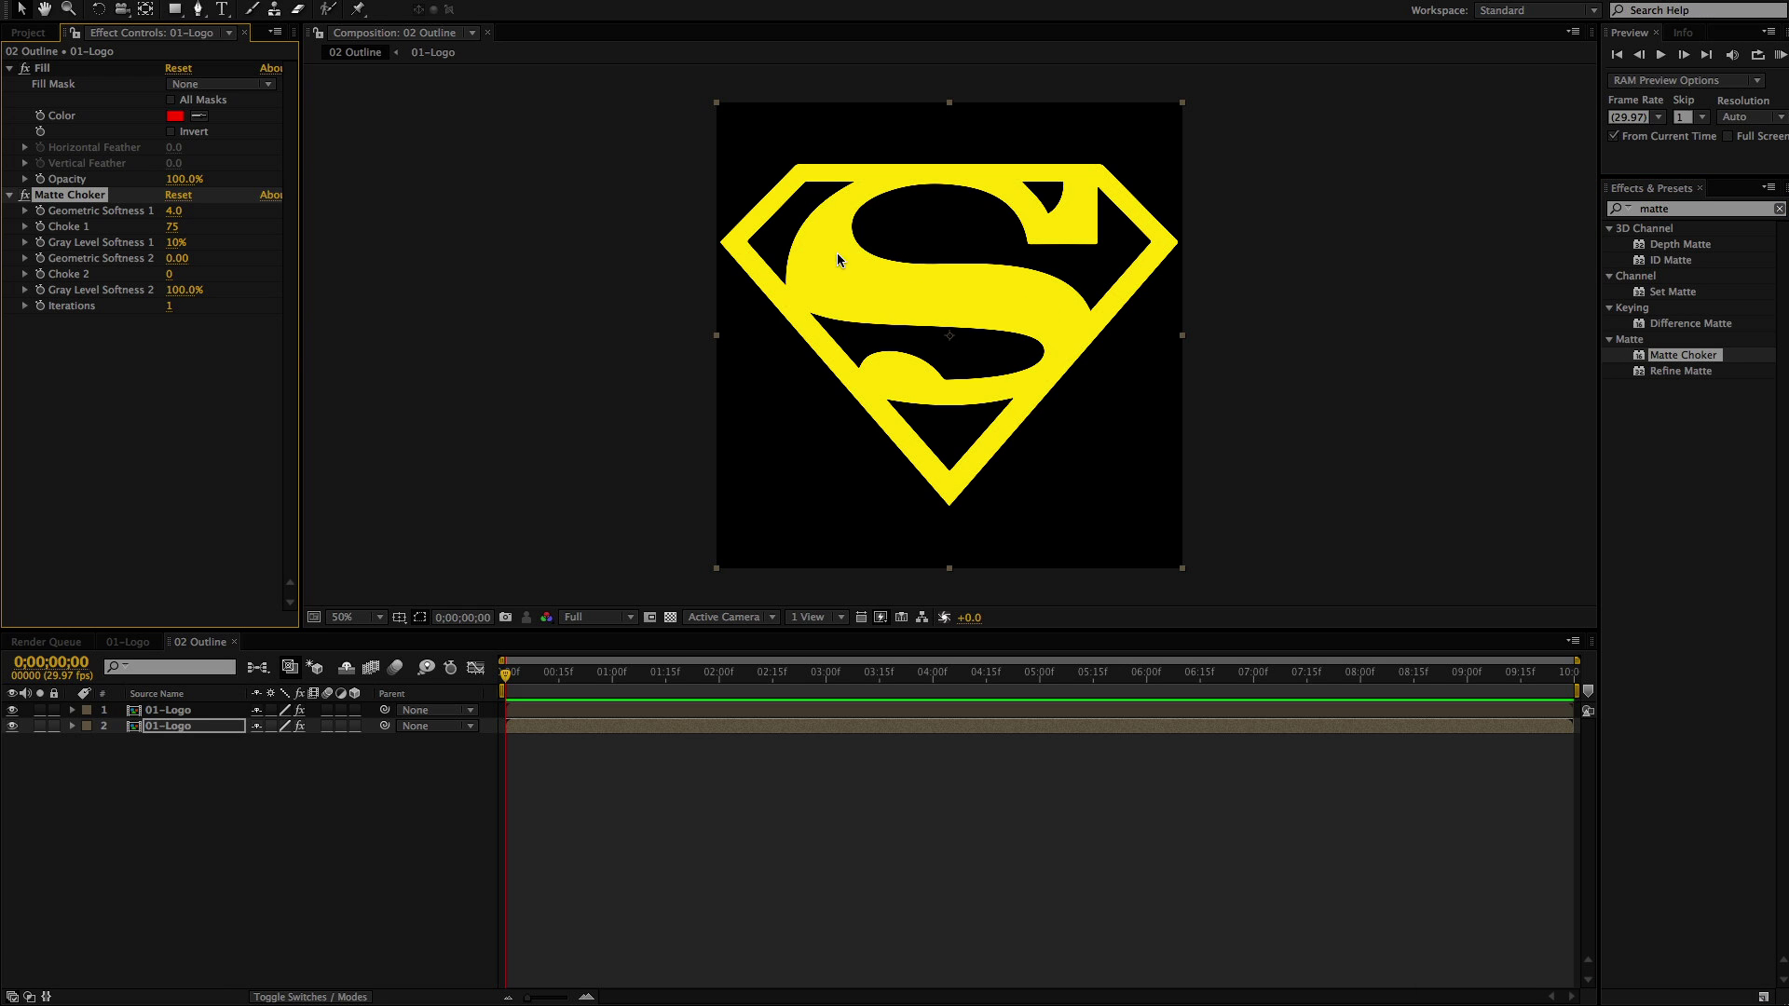
Try a Choke 1 value of 127 on the lower layer's Matte Choker and reset the effect
drag(174, 227, 283, 232)
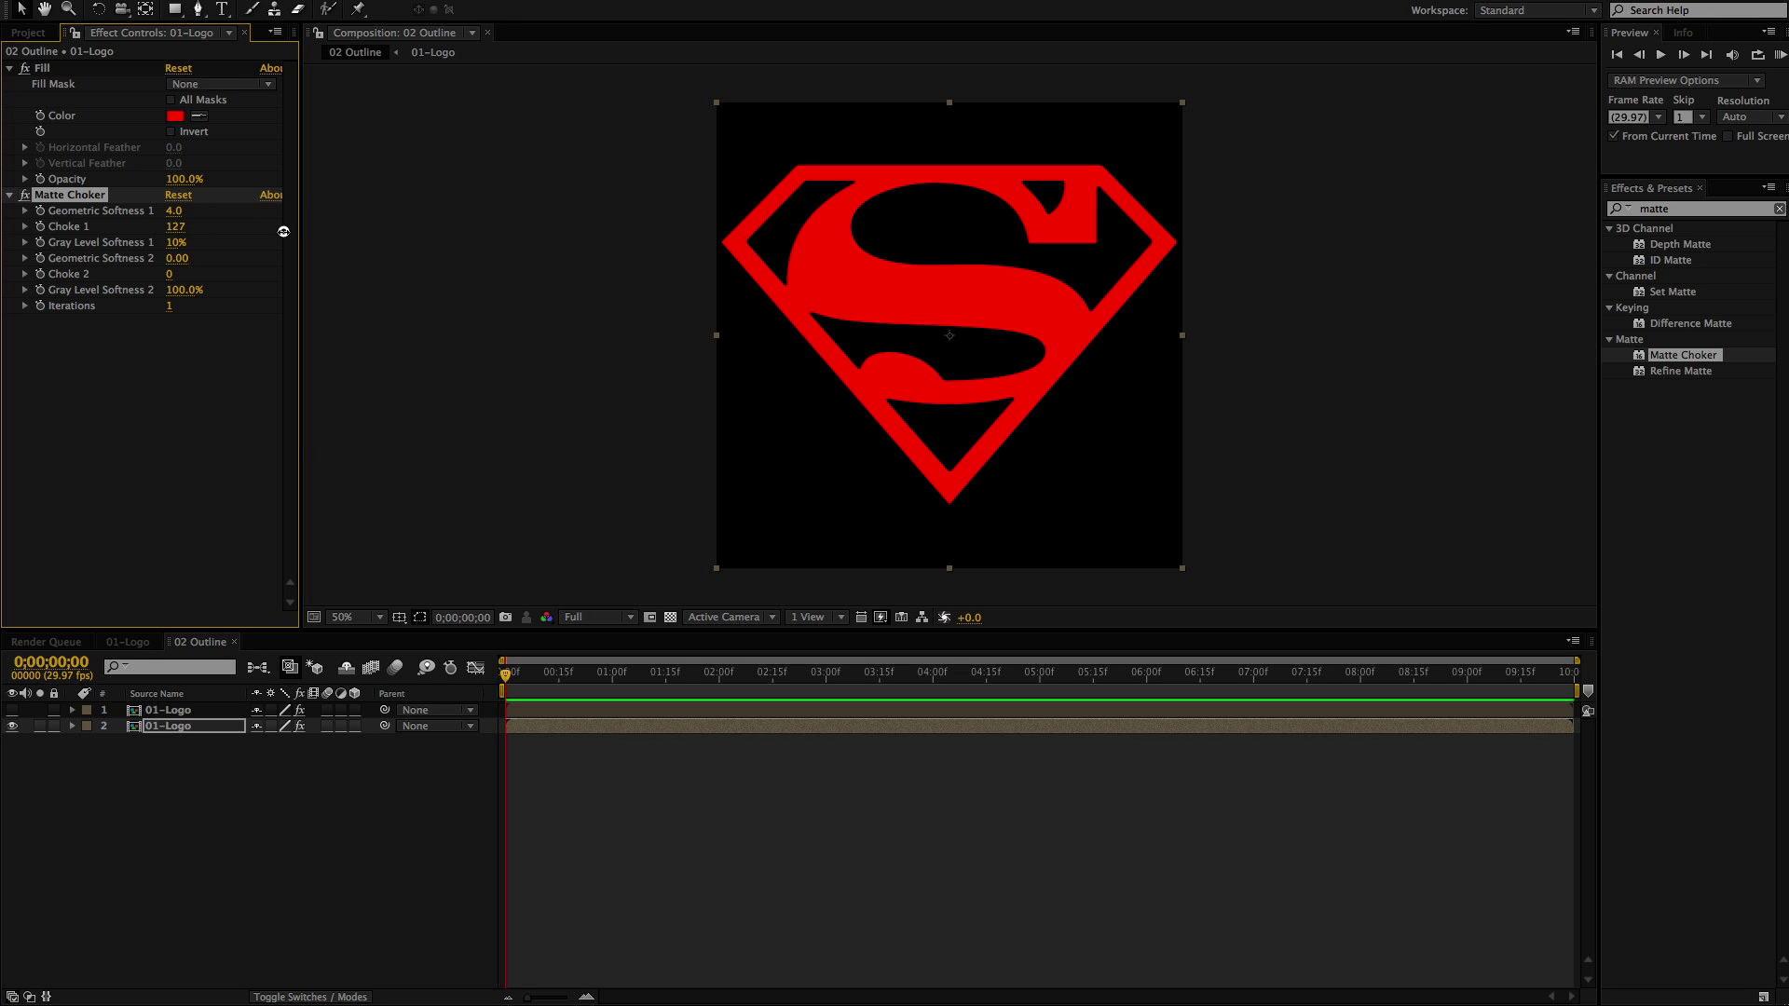
drag(1113, 272, 1160, 273)
mouse_move(169, 308)
mouse_down()
mouse_move(233, 308)
mouse_move(171, 307)
mouse_up()
click(178, 196)
Set the Matte Choker's Choke 1 to -100 so the lower logo layer expands outward
click(176, 228)
text(-58)
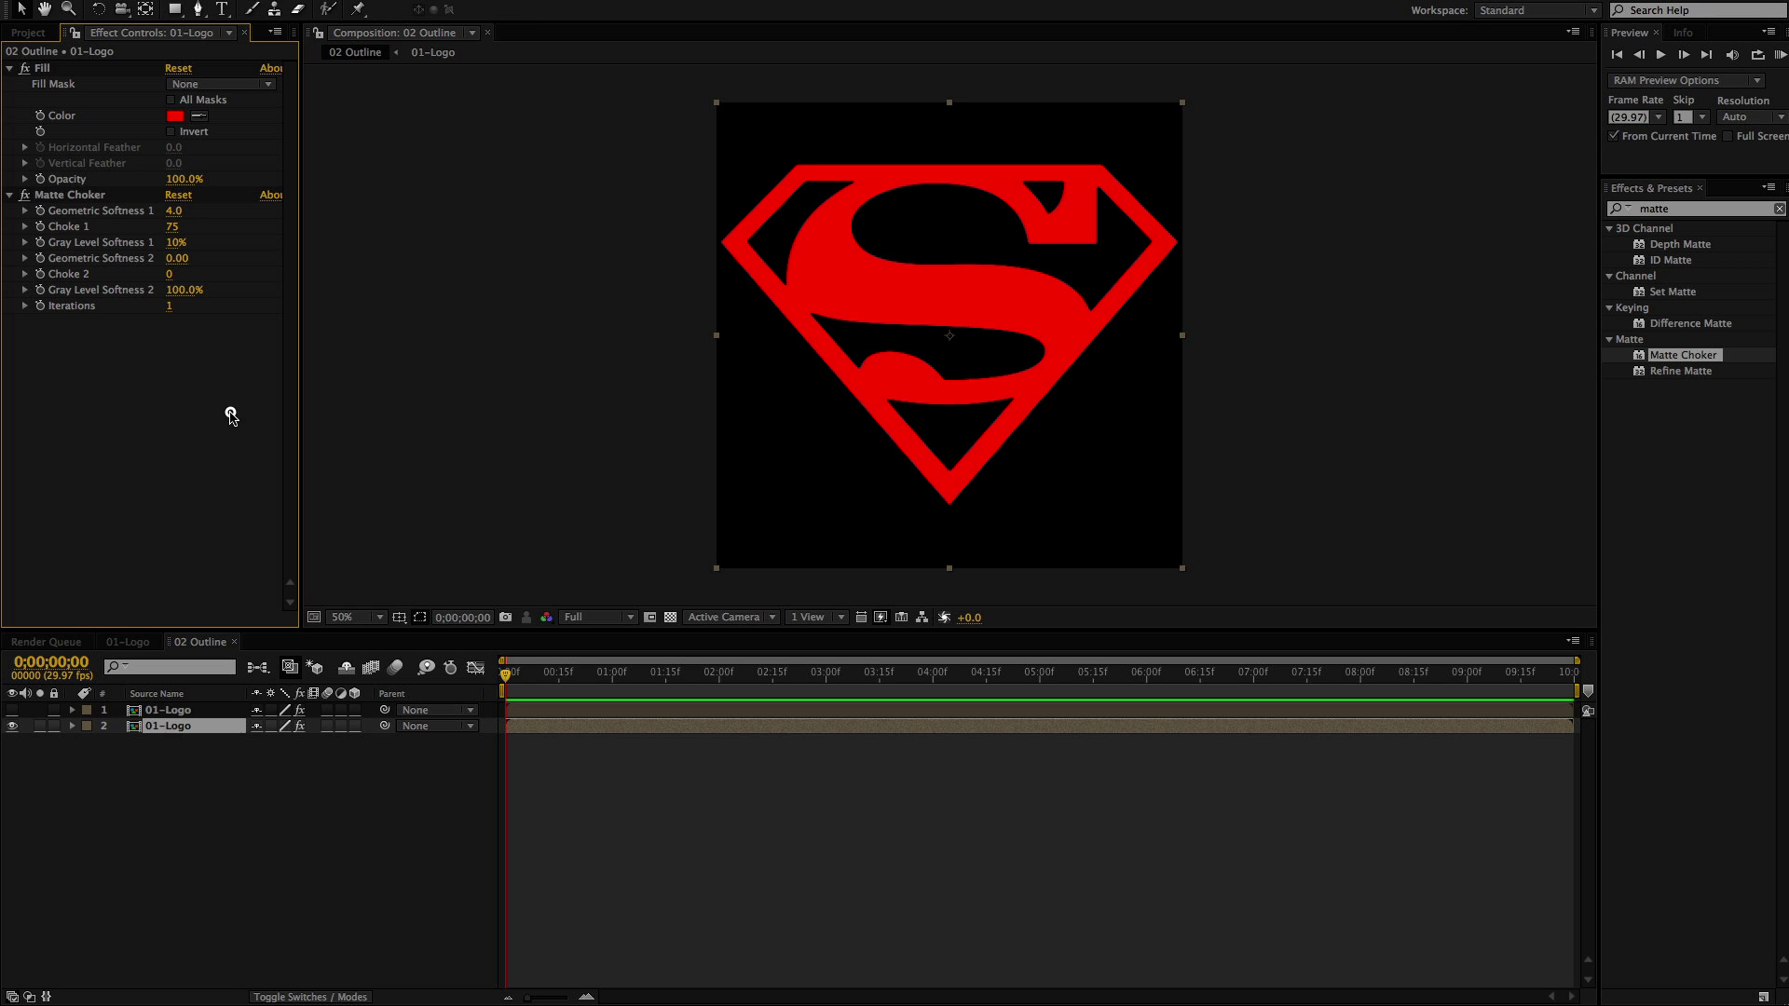
key(Return)
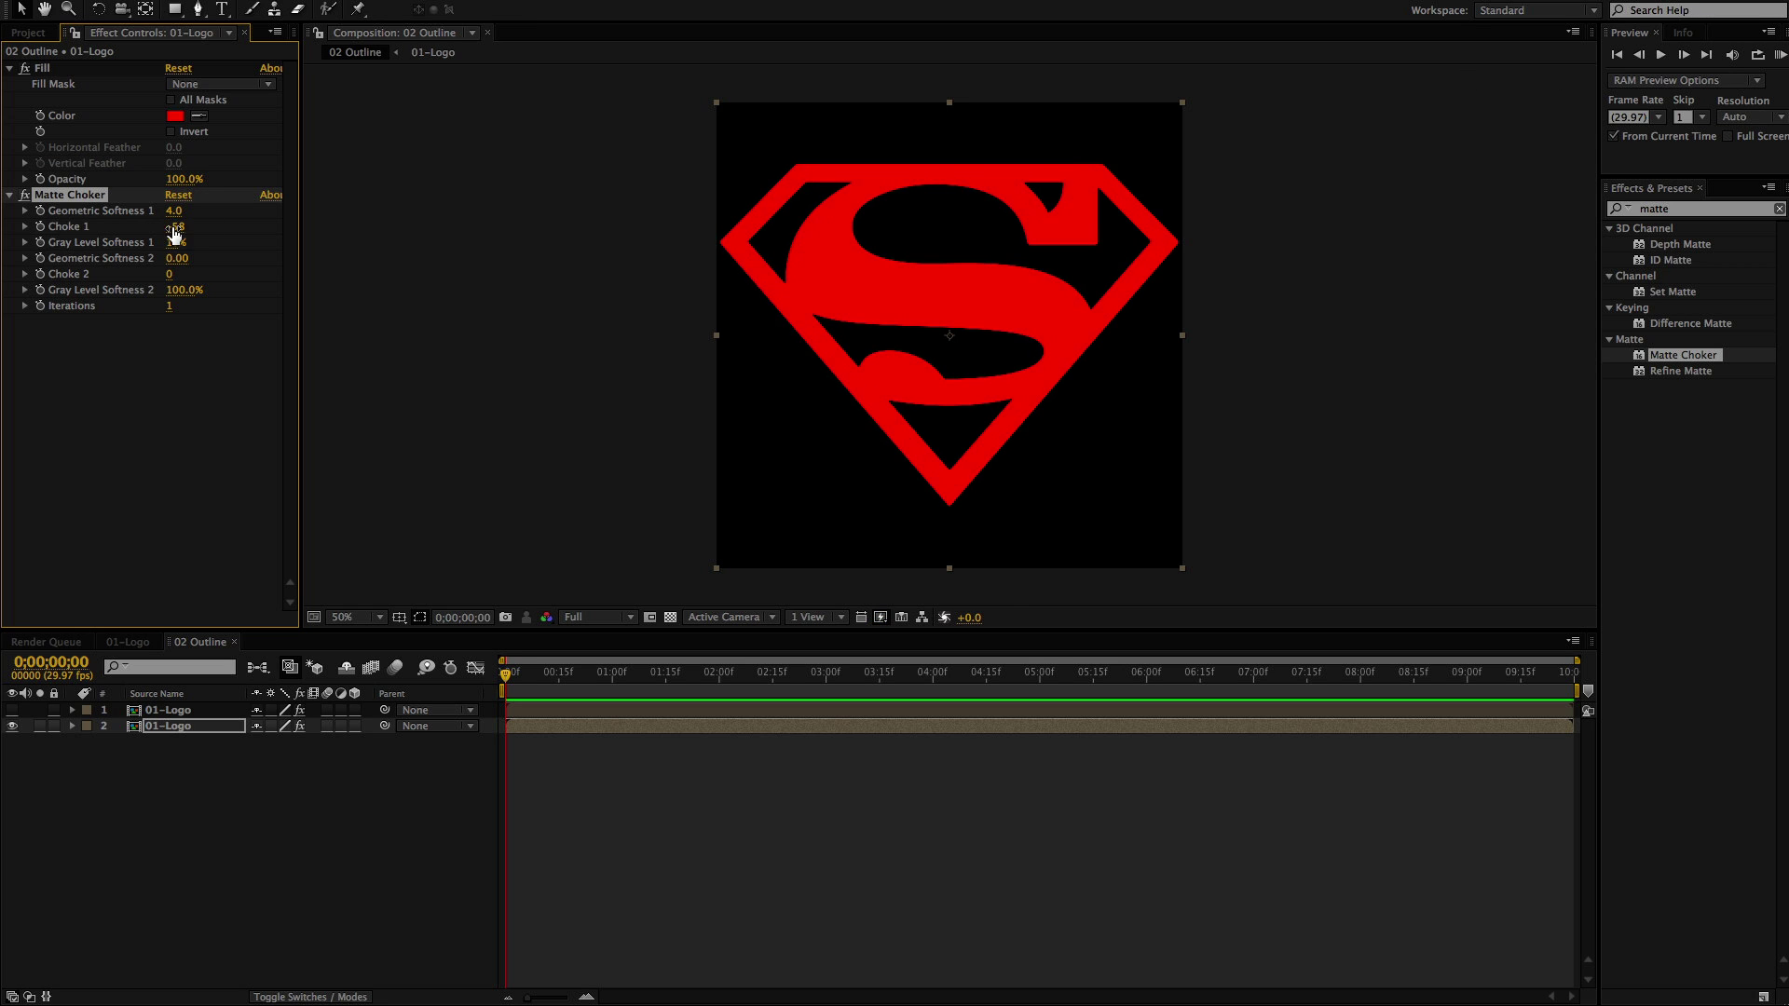
drag(176, 227, 94, 228)
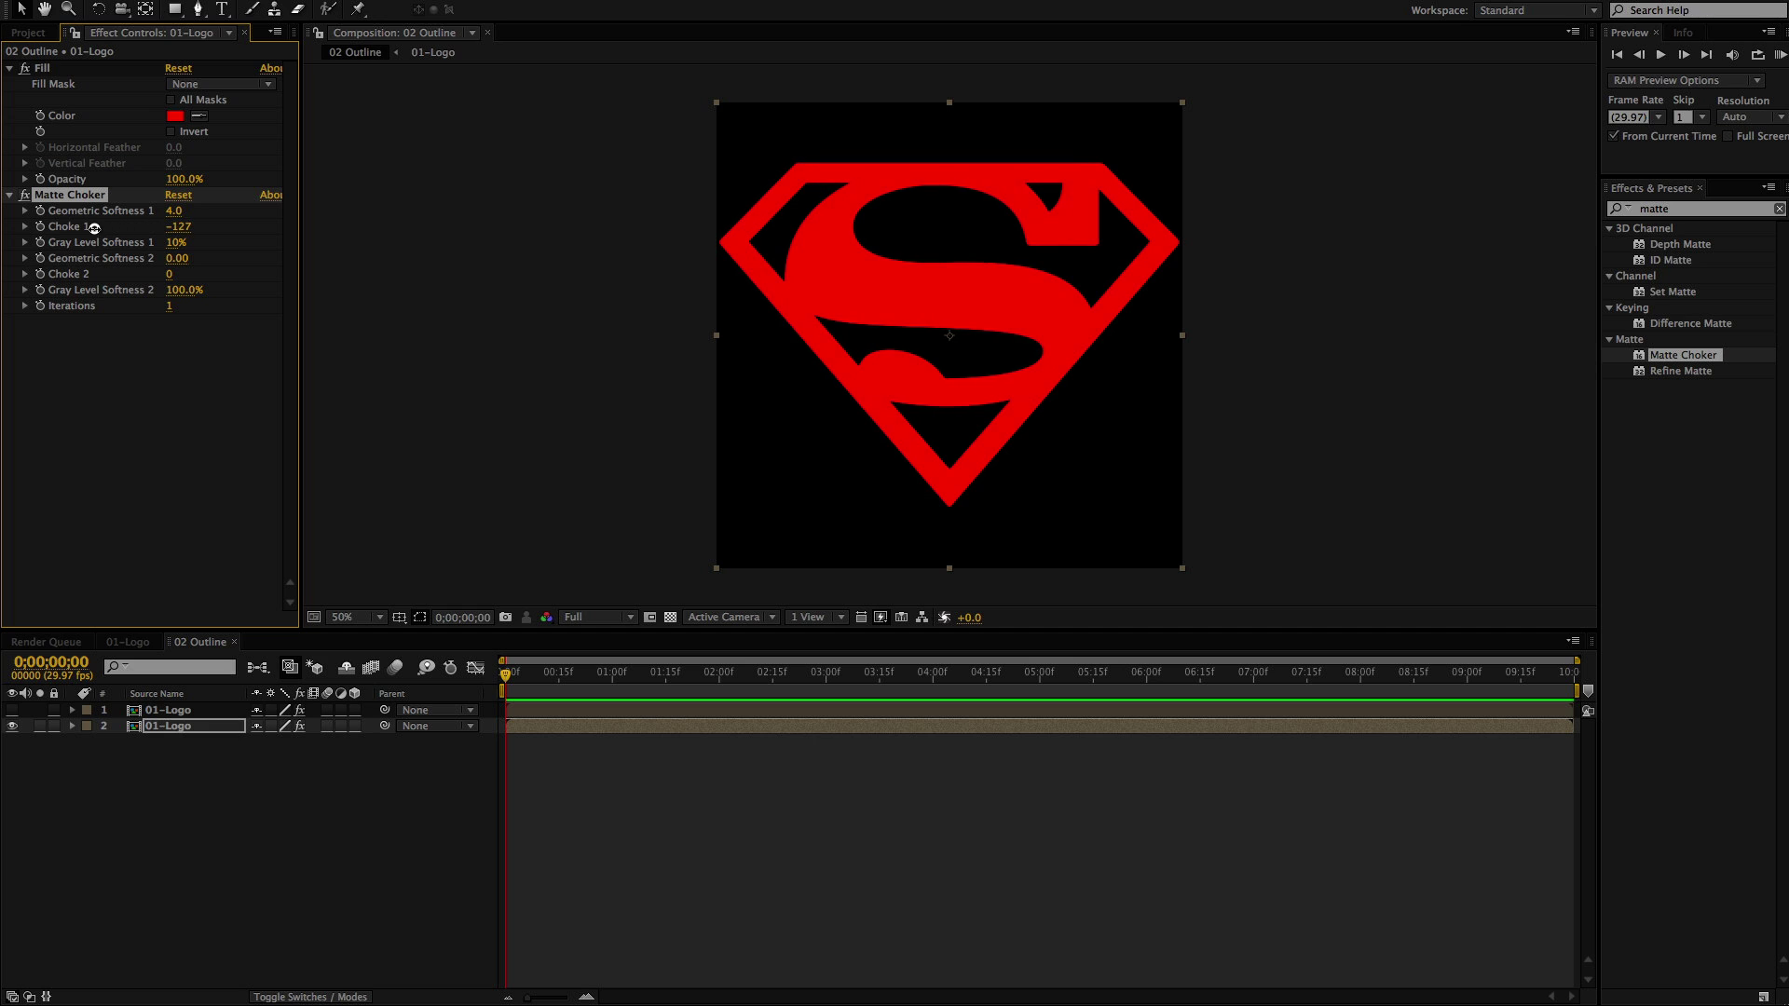
click(177, 227)
text(-200)
text(-100)
key(Return)
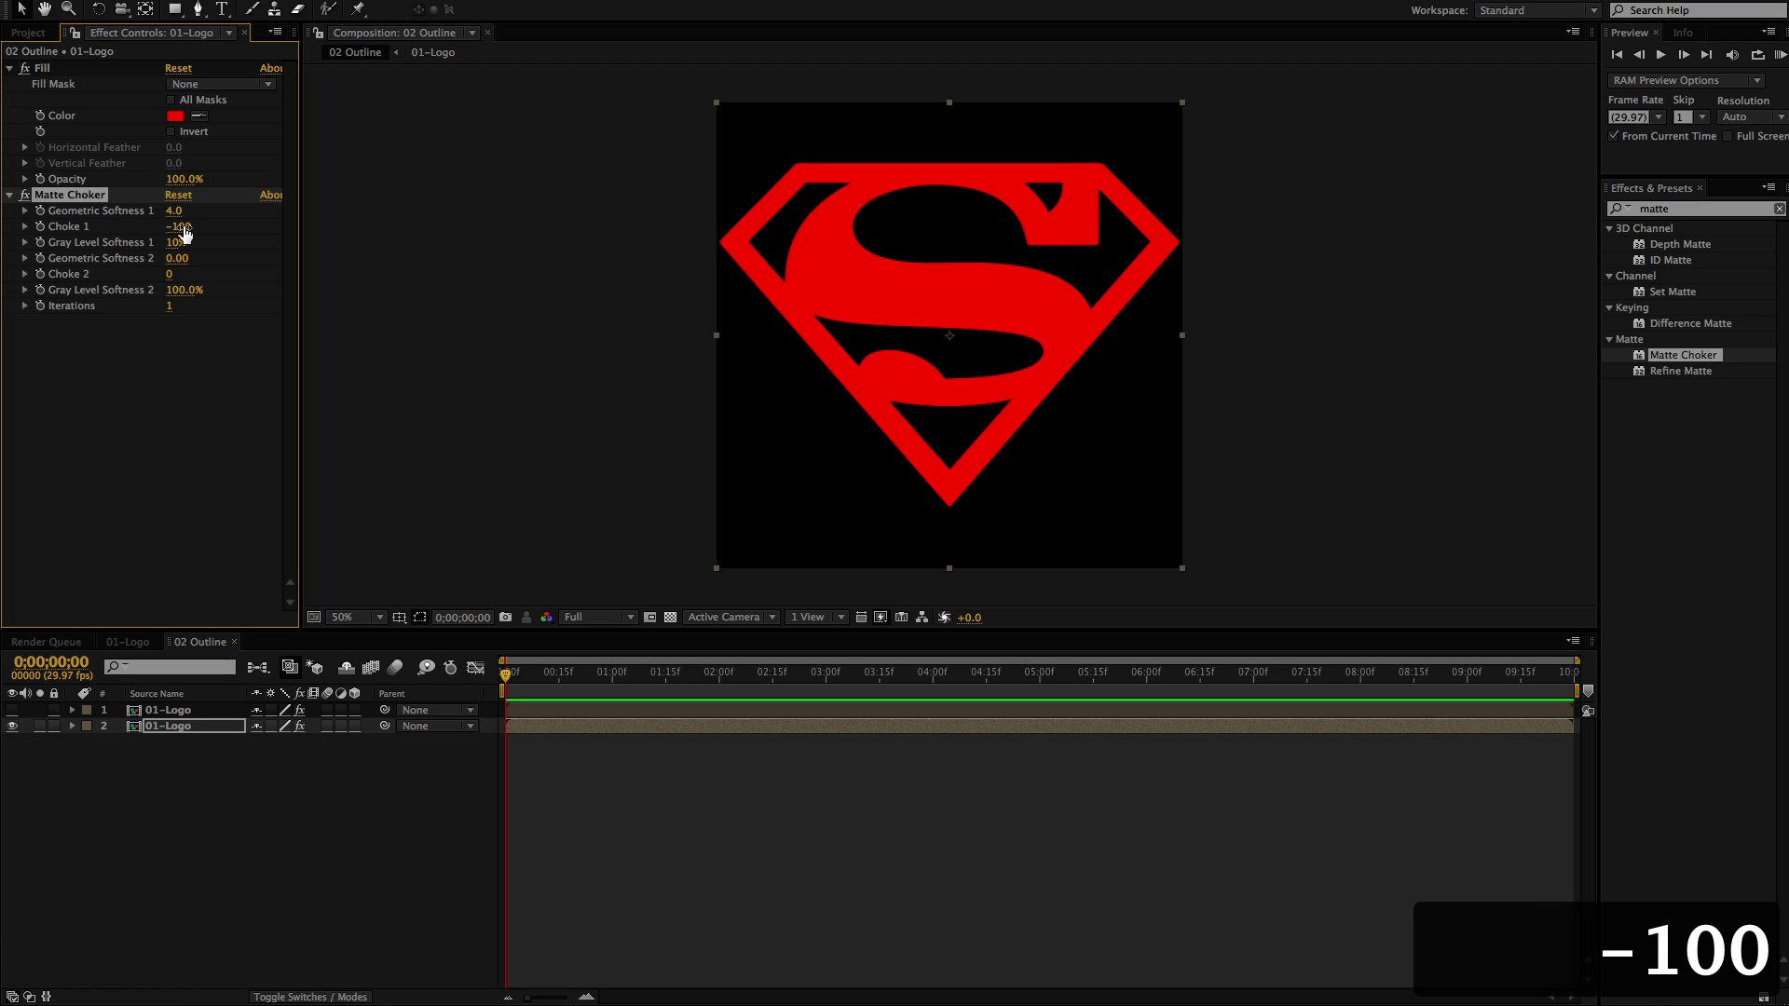
Set the Matte Choker's Iterations to 4 and show the upper yellow 01-Logo layer again
click(171, 307)
text(3)
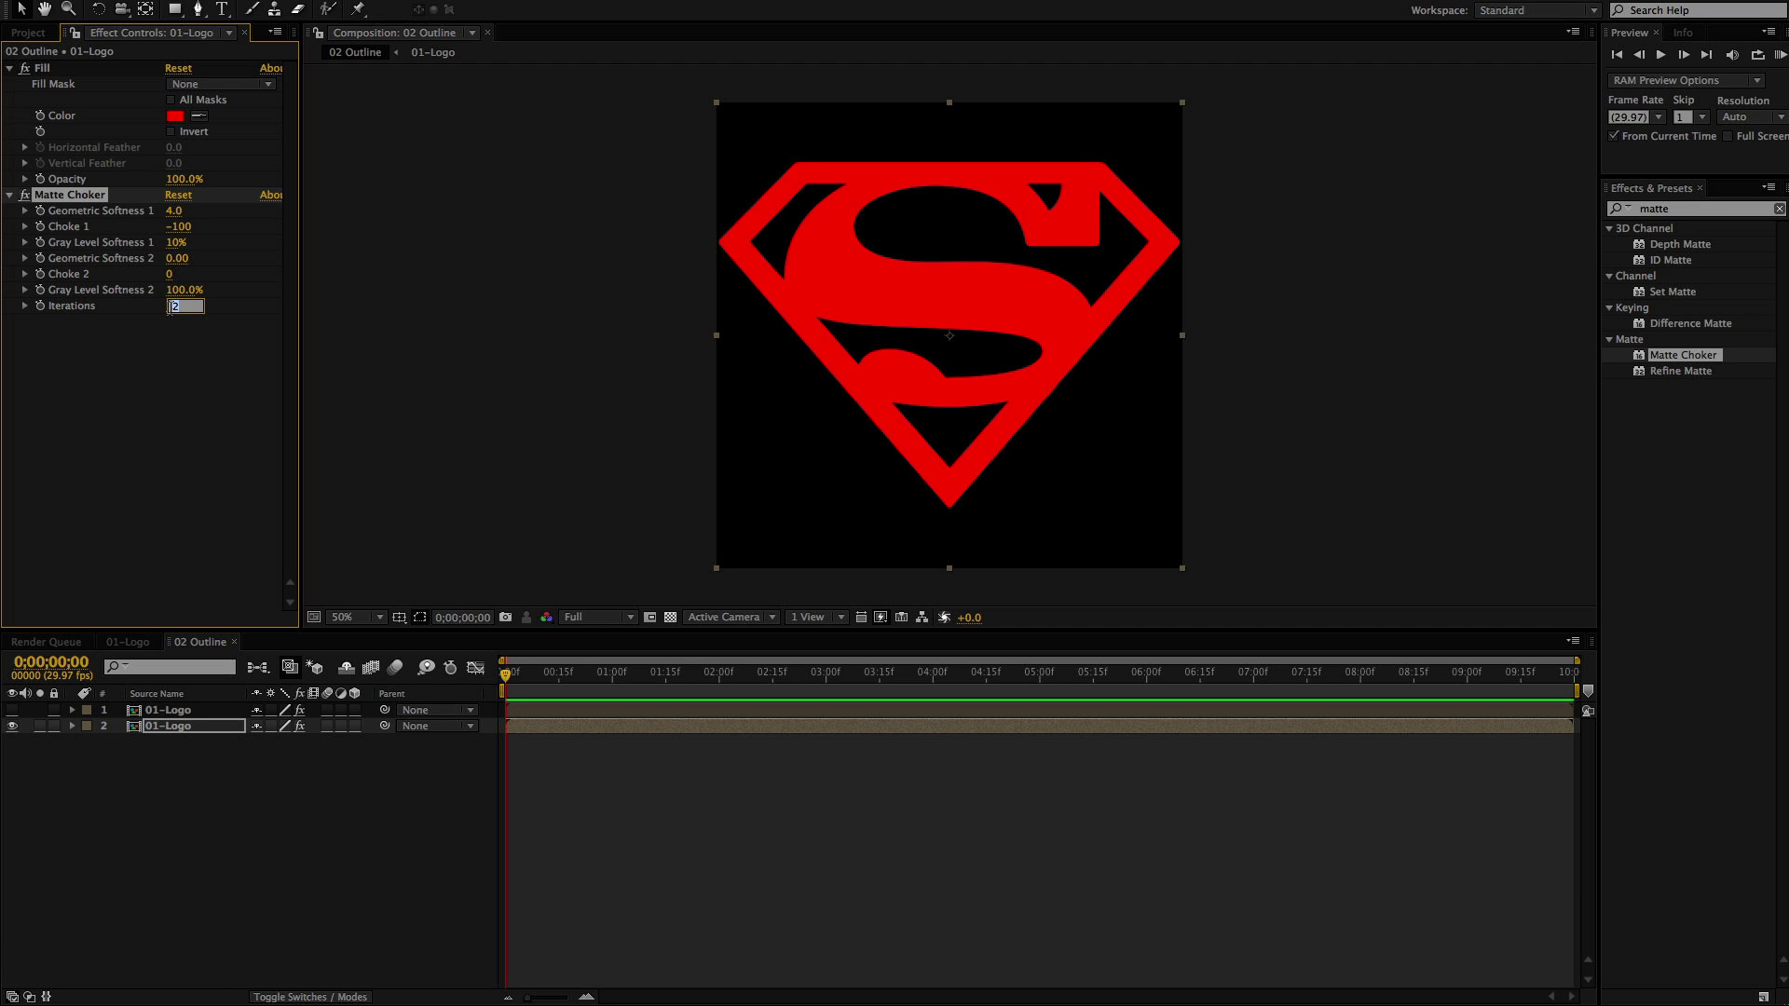
text(4)
key(Return)
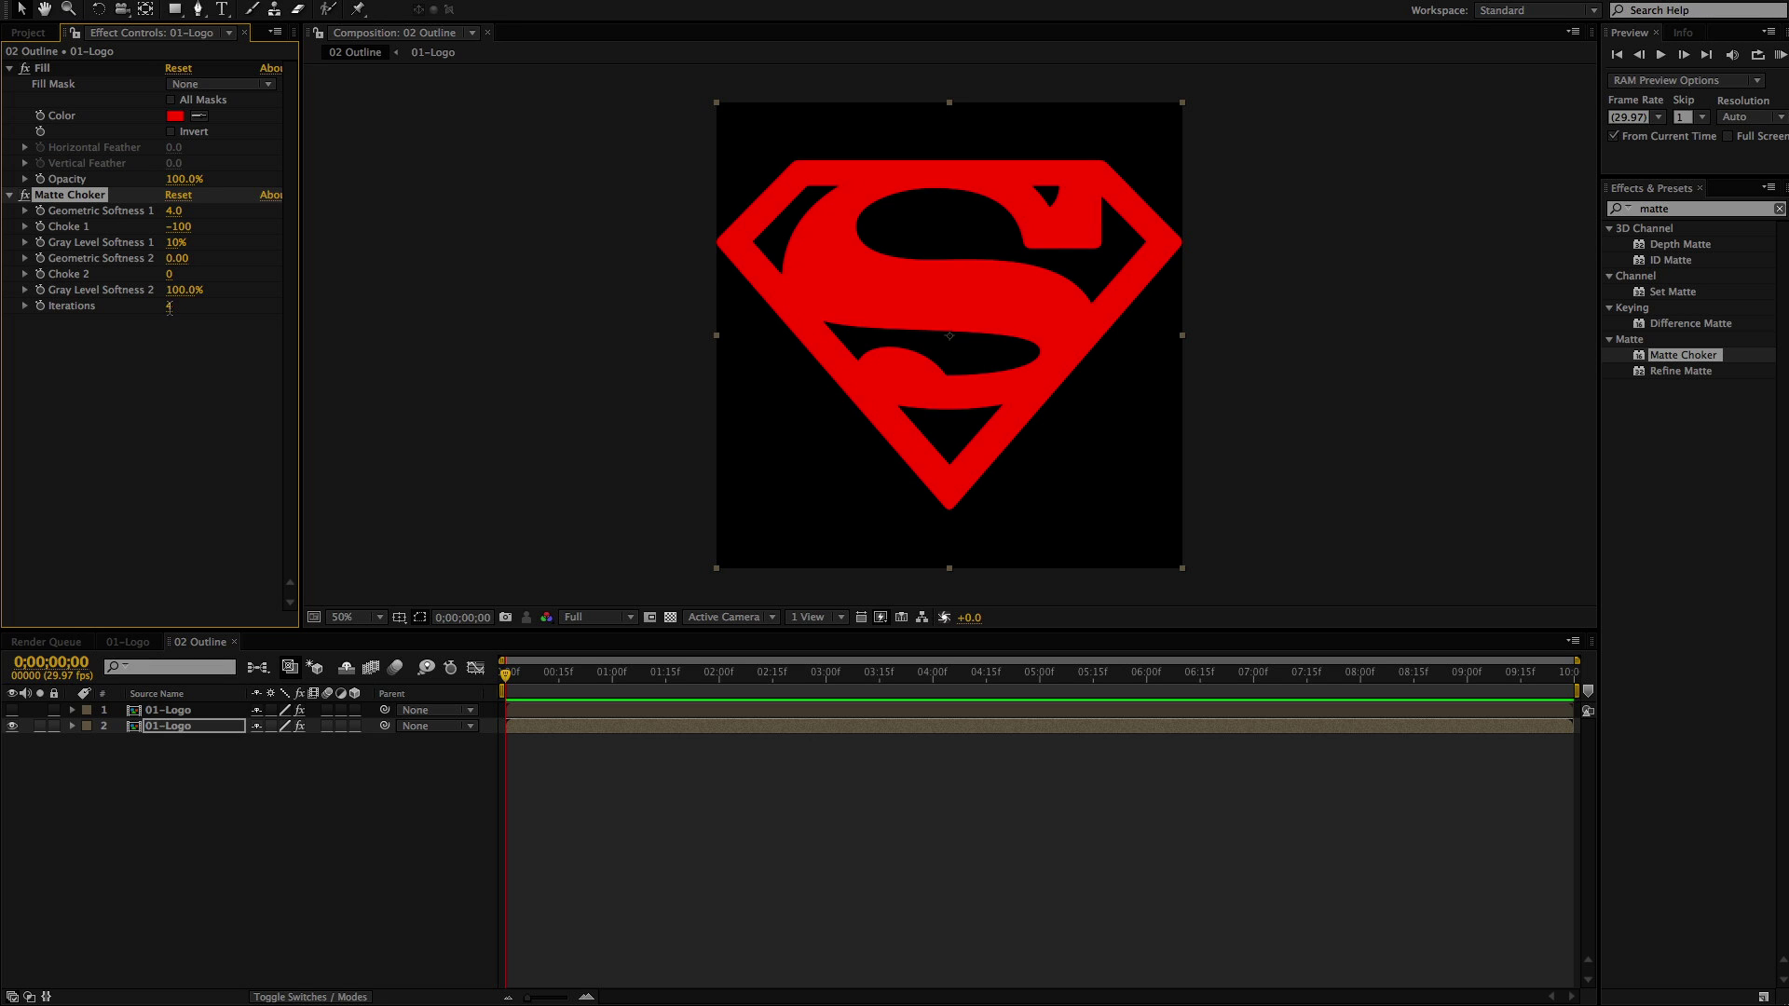
click(12, 710)
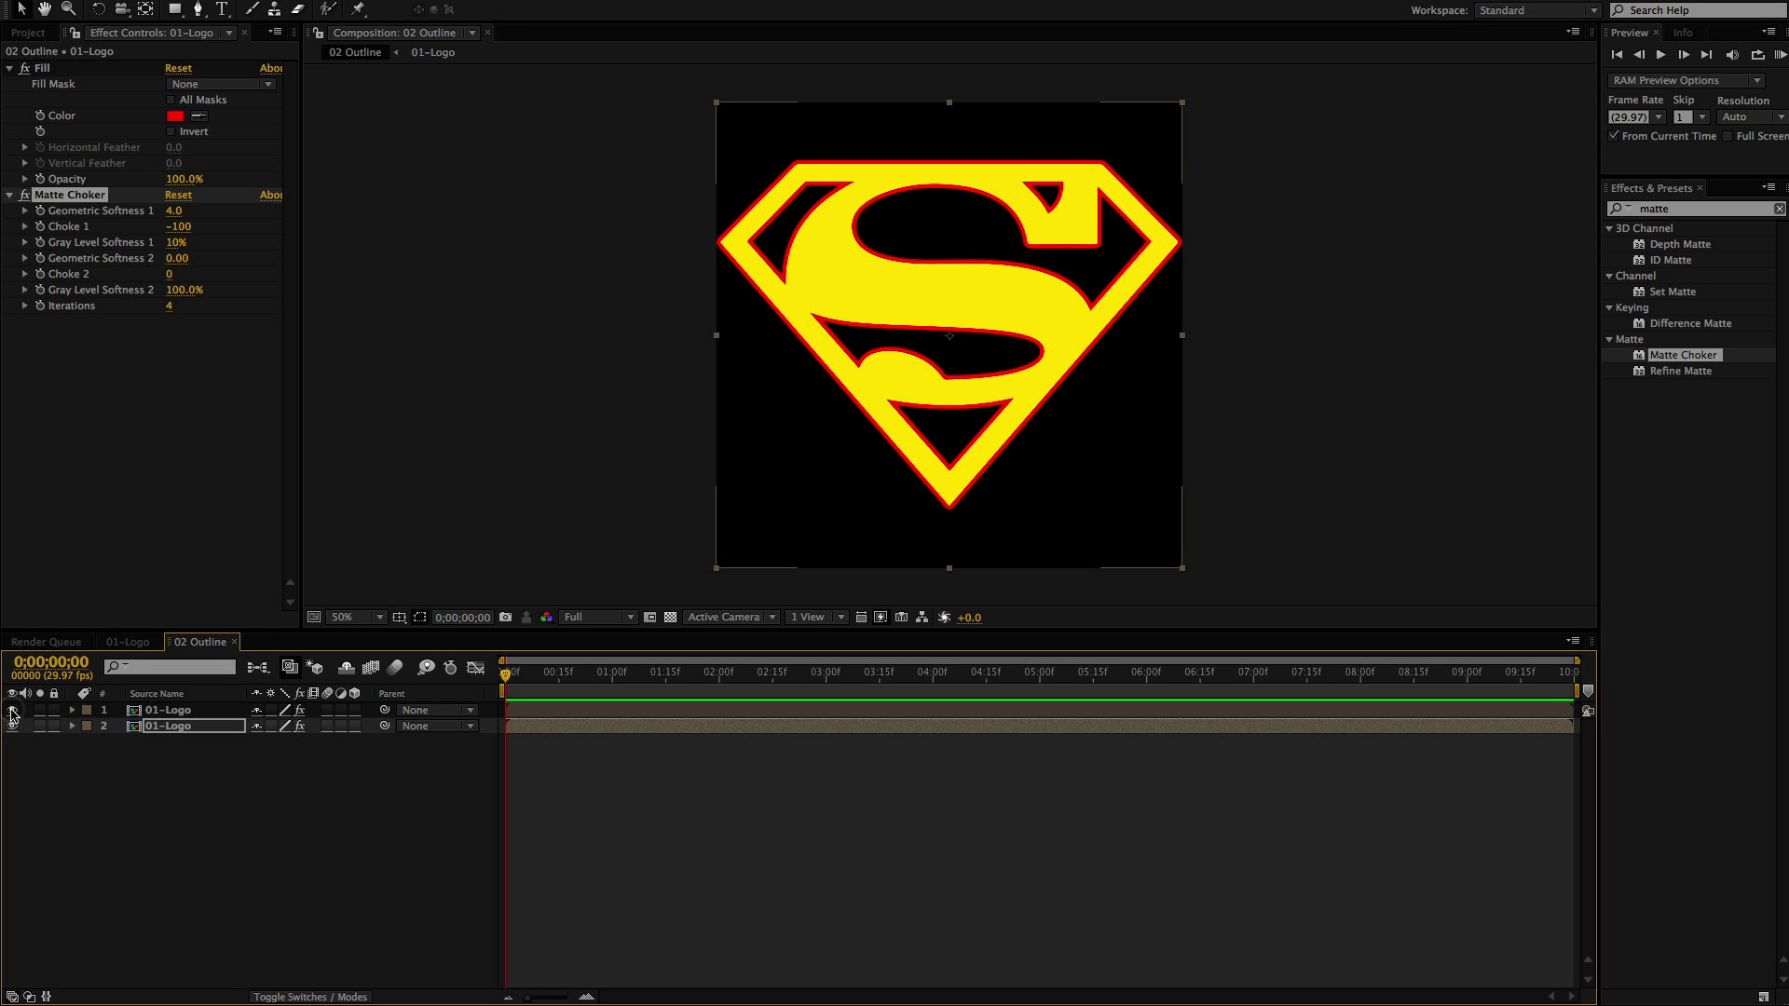
Try Matte Choker Iterations of 8, 28 and 1 to compare outline thicknesses, and return the value to 4
click(168, 310)
text(8)
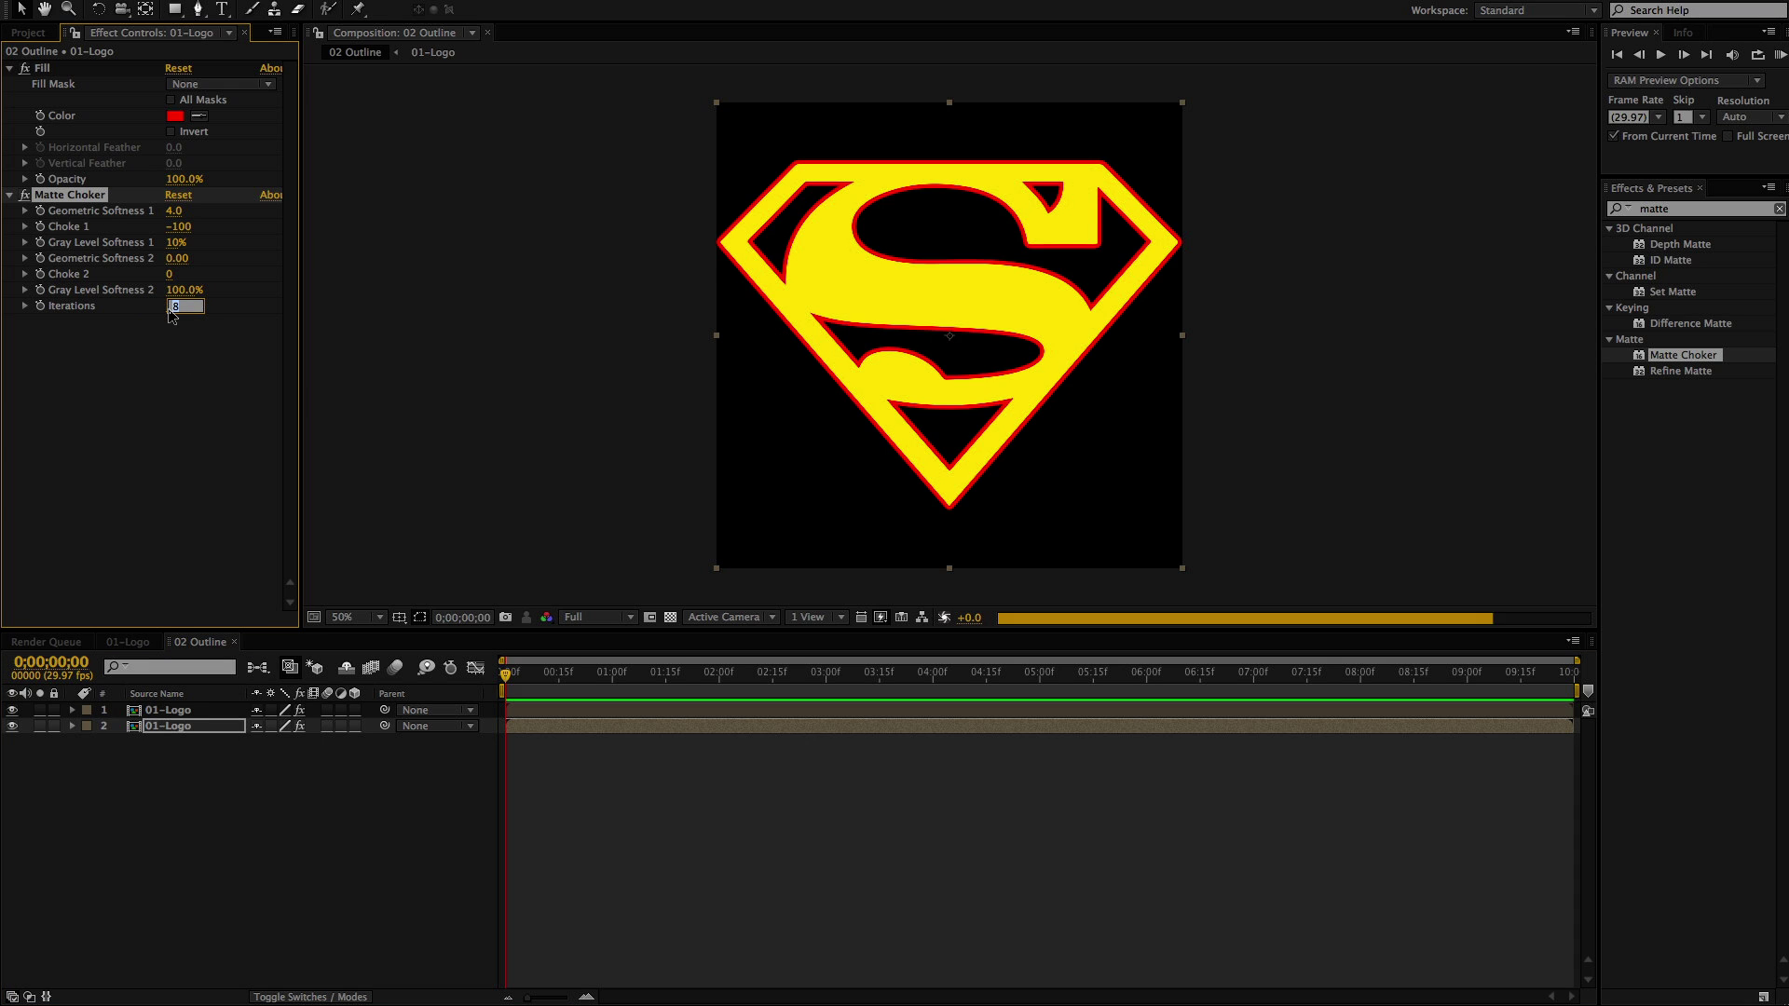
key(shift+Up)
key(shift+Up)
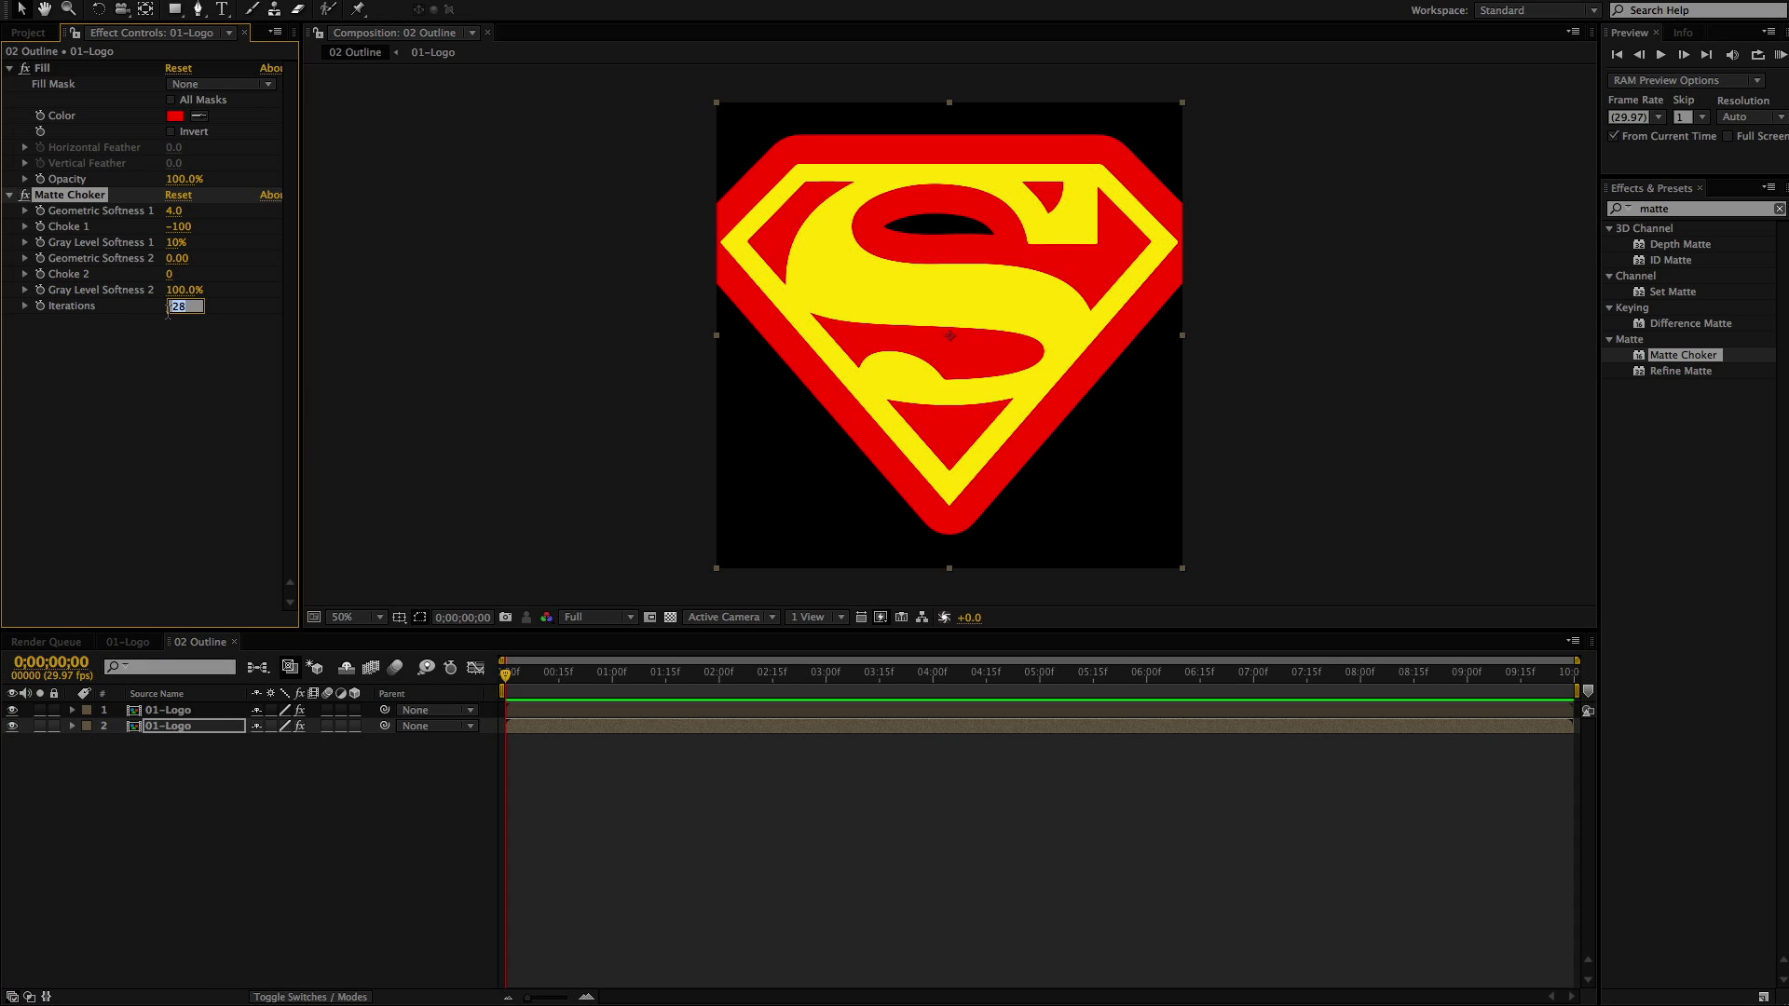
text(1)
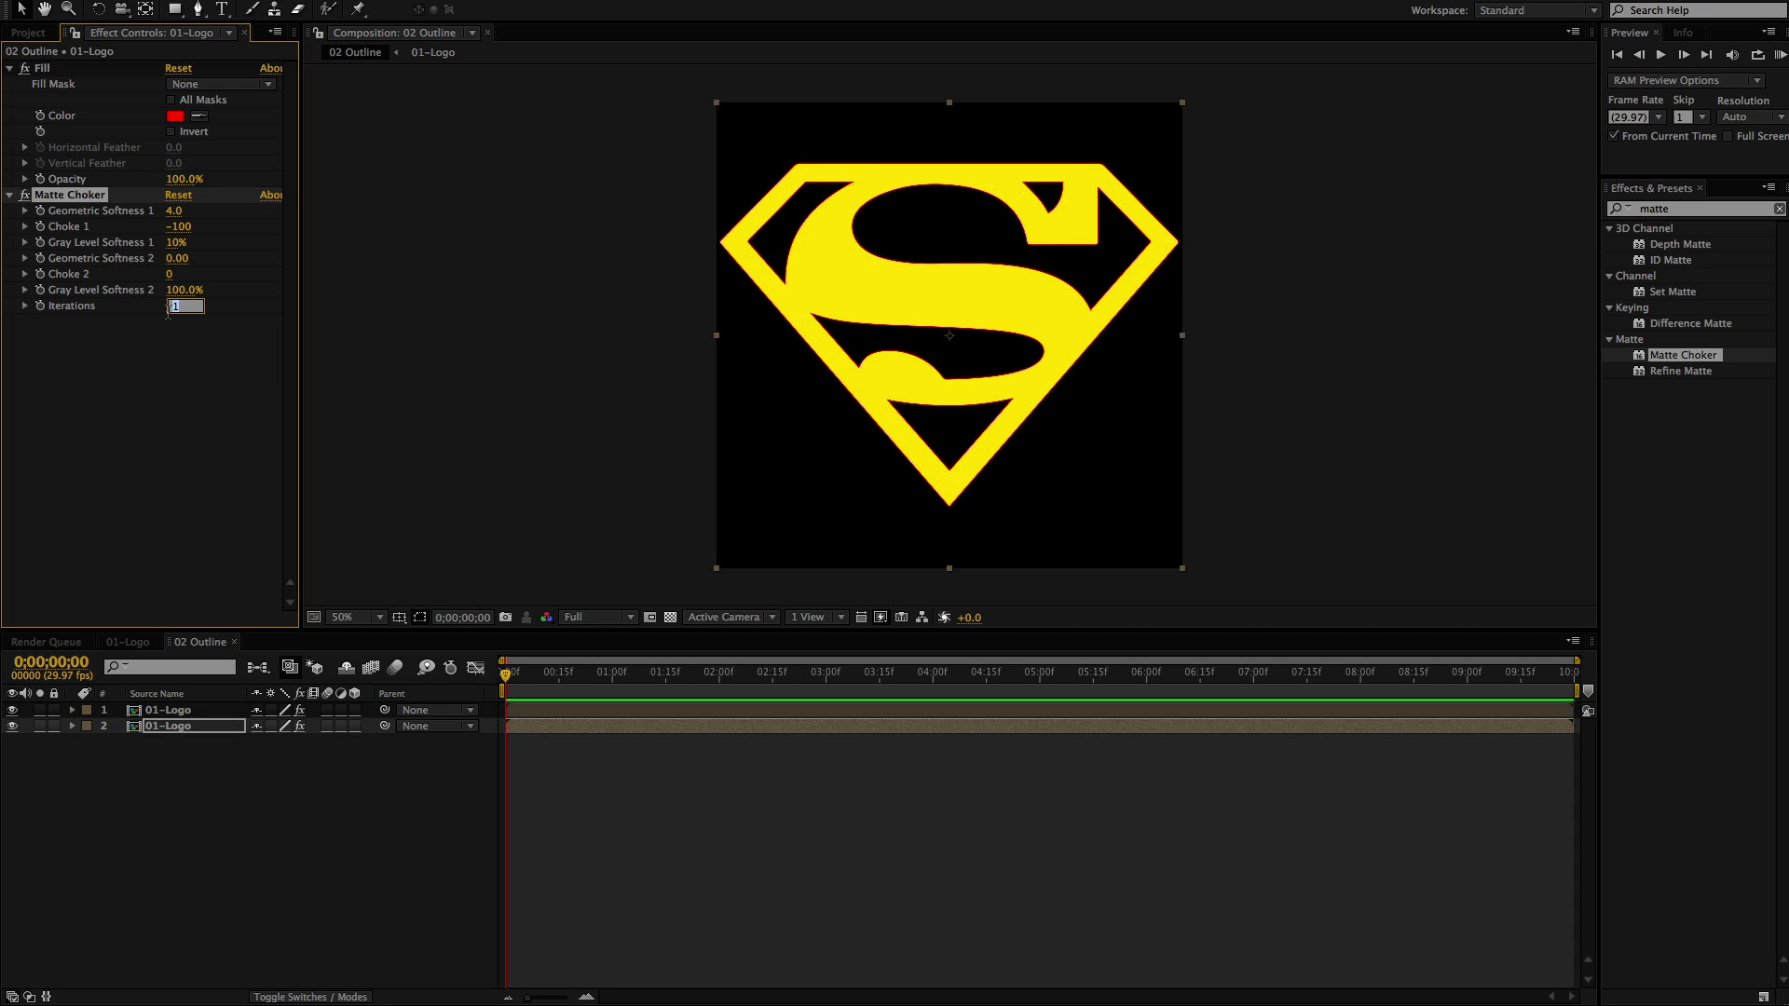
text(4)
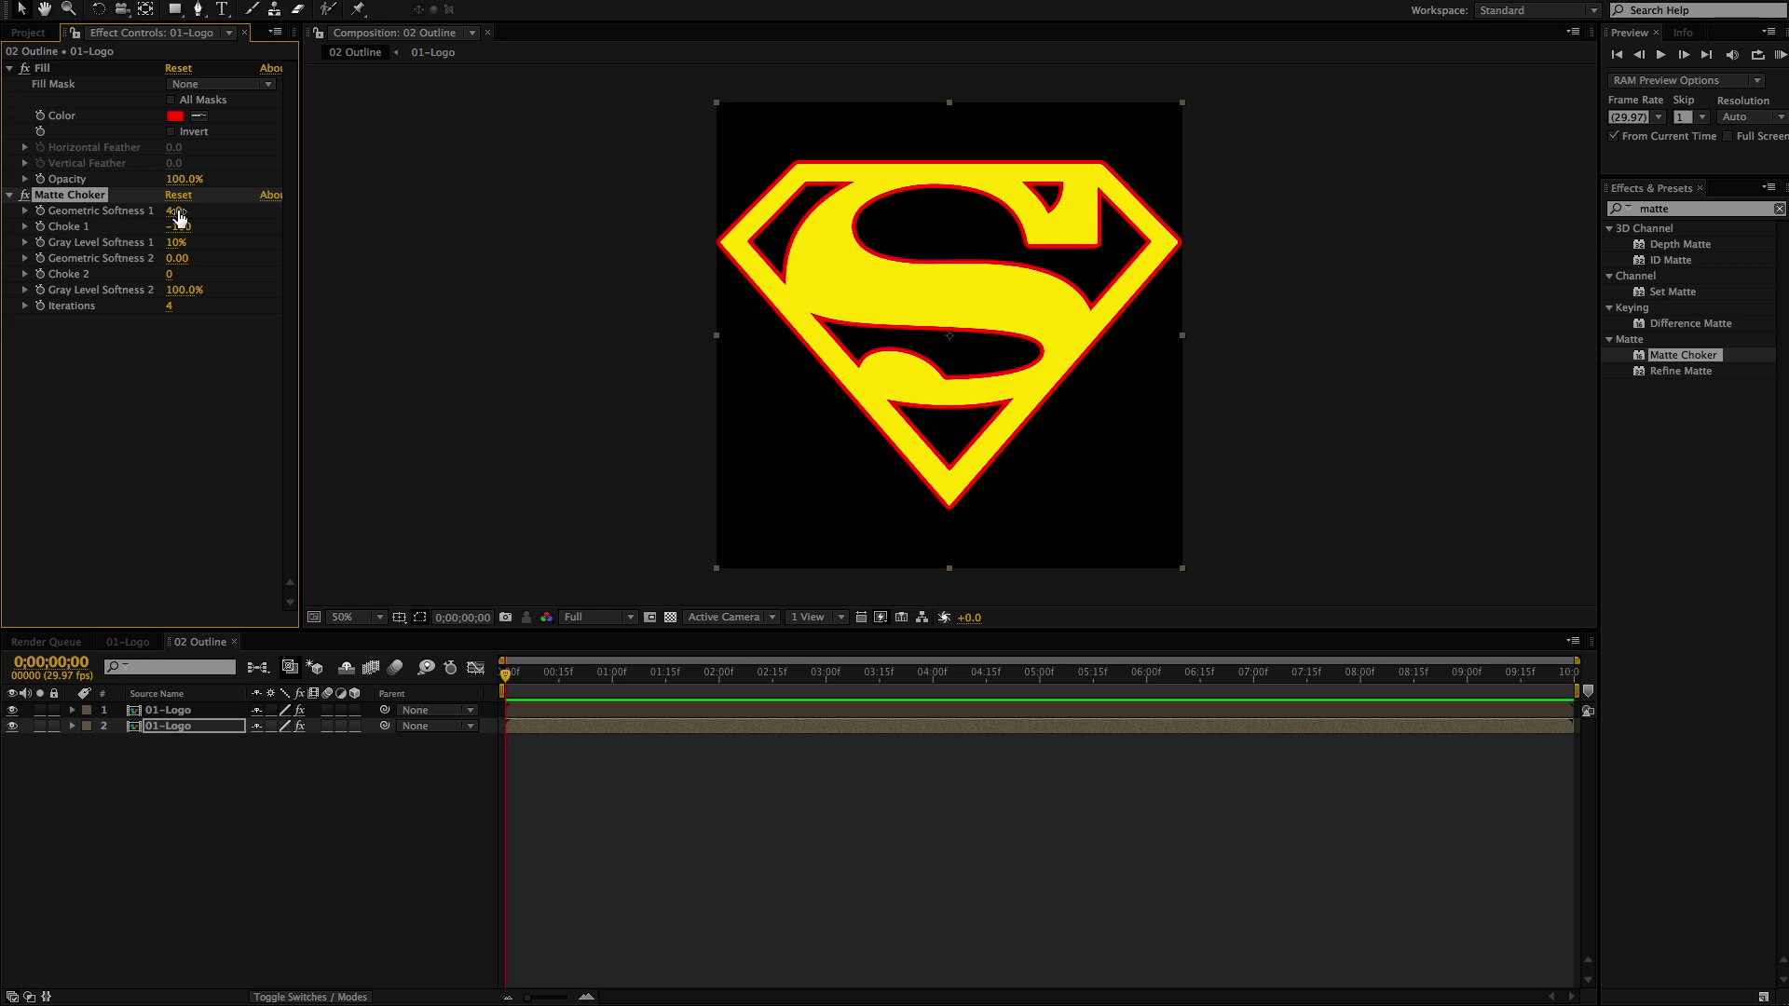
Move the lower layer's Fill effect below Matte Choker with its colour set to black 000000, and turn on the transparency grid
click(42, 68)
drag(50, 127, 74, 324)
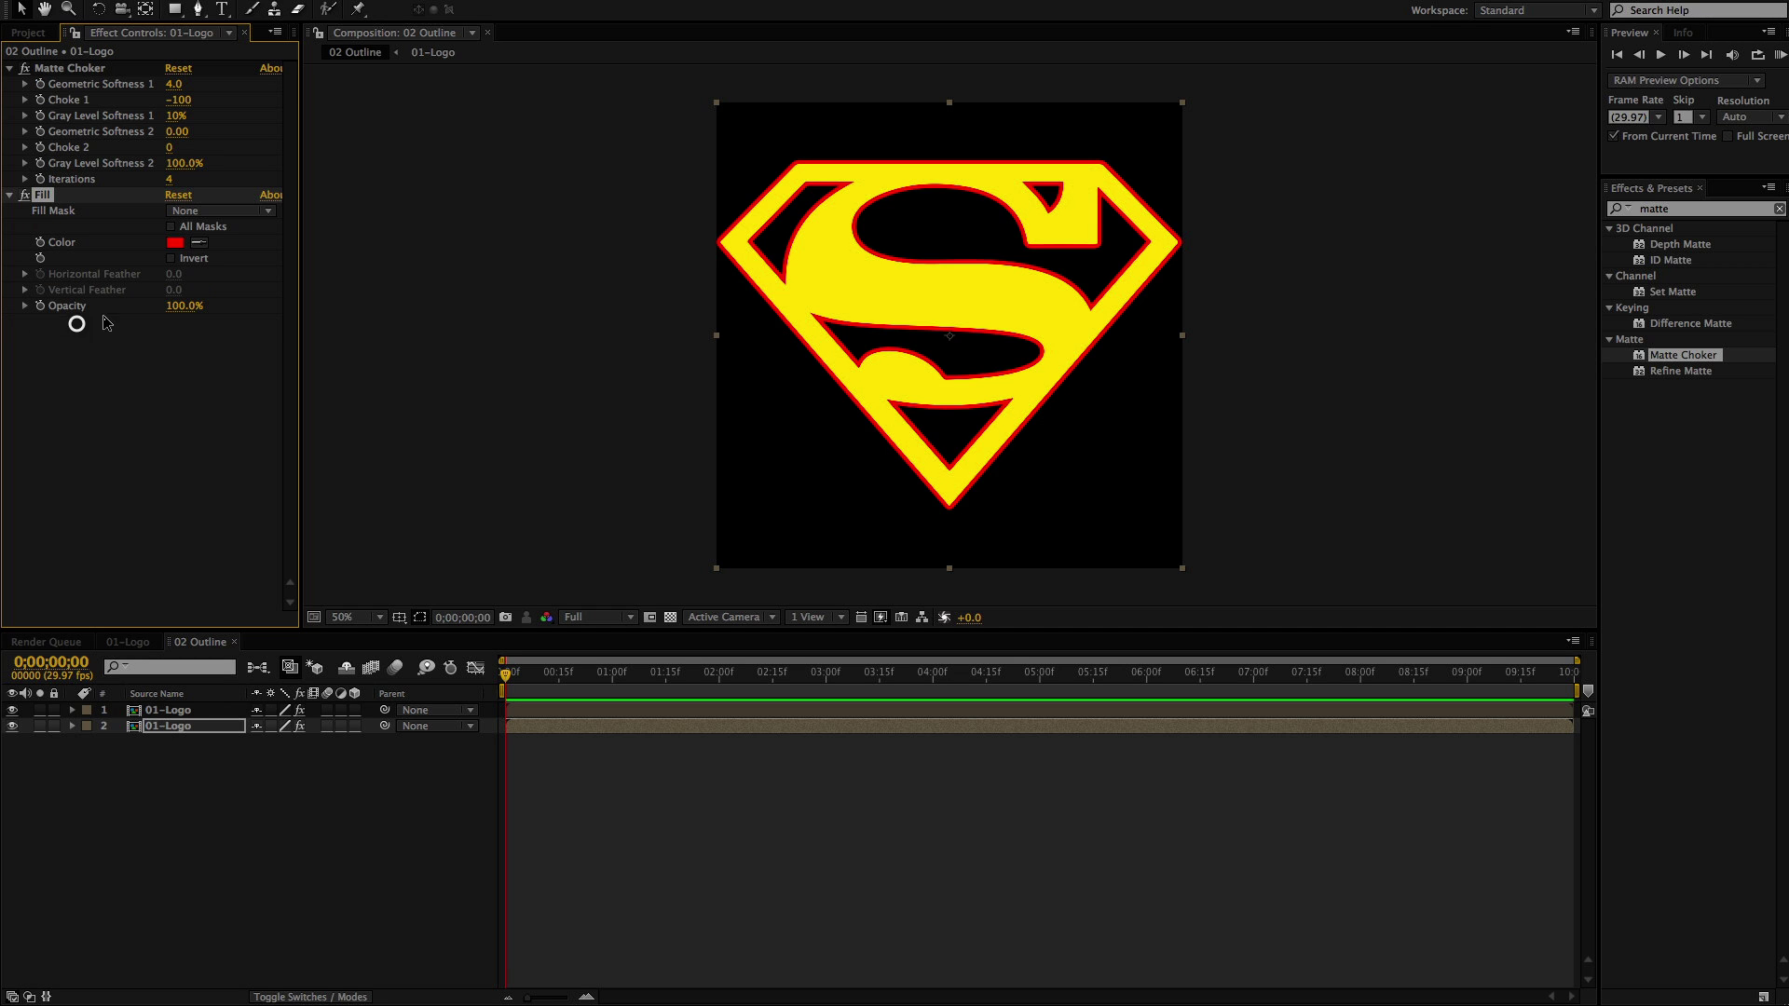
click(175, 243)
drag(841, 703, 680, 807)
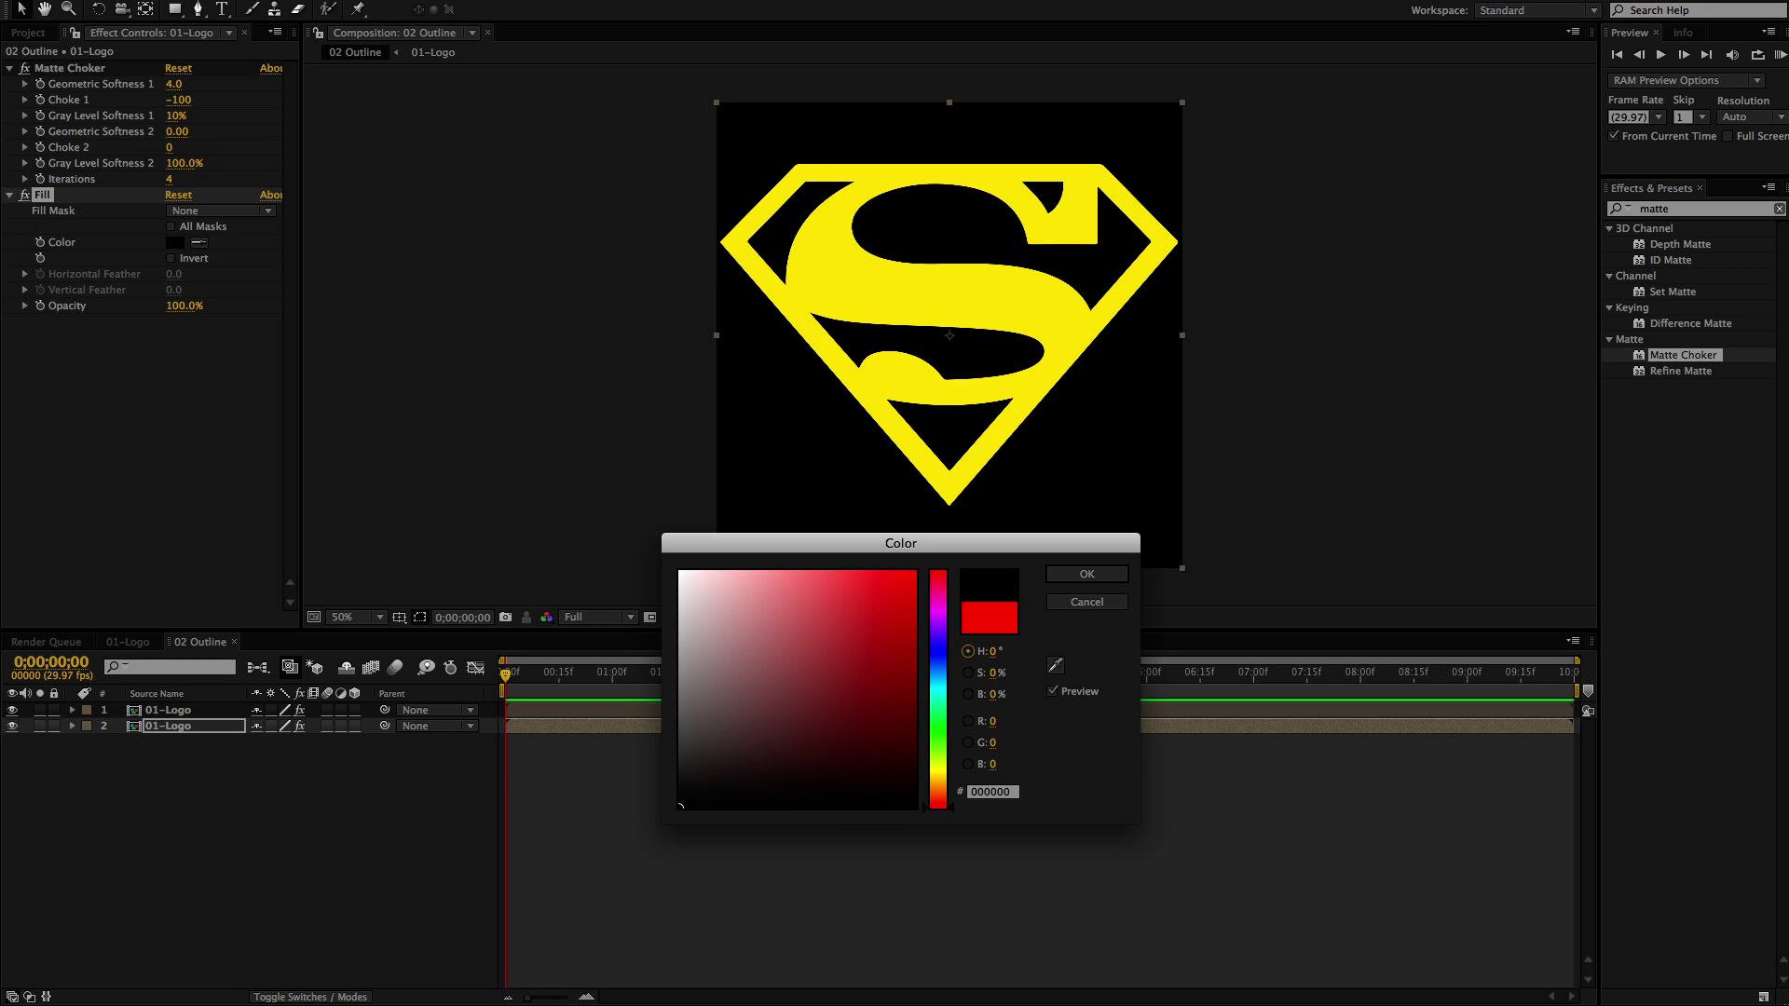
key(Return)
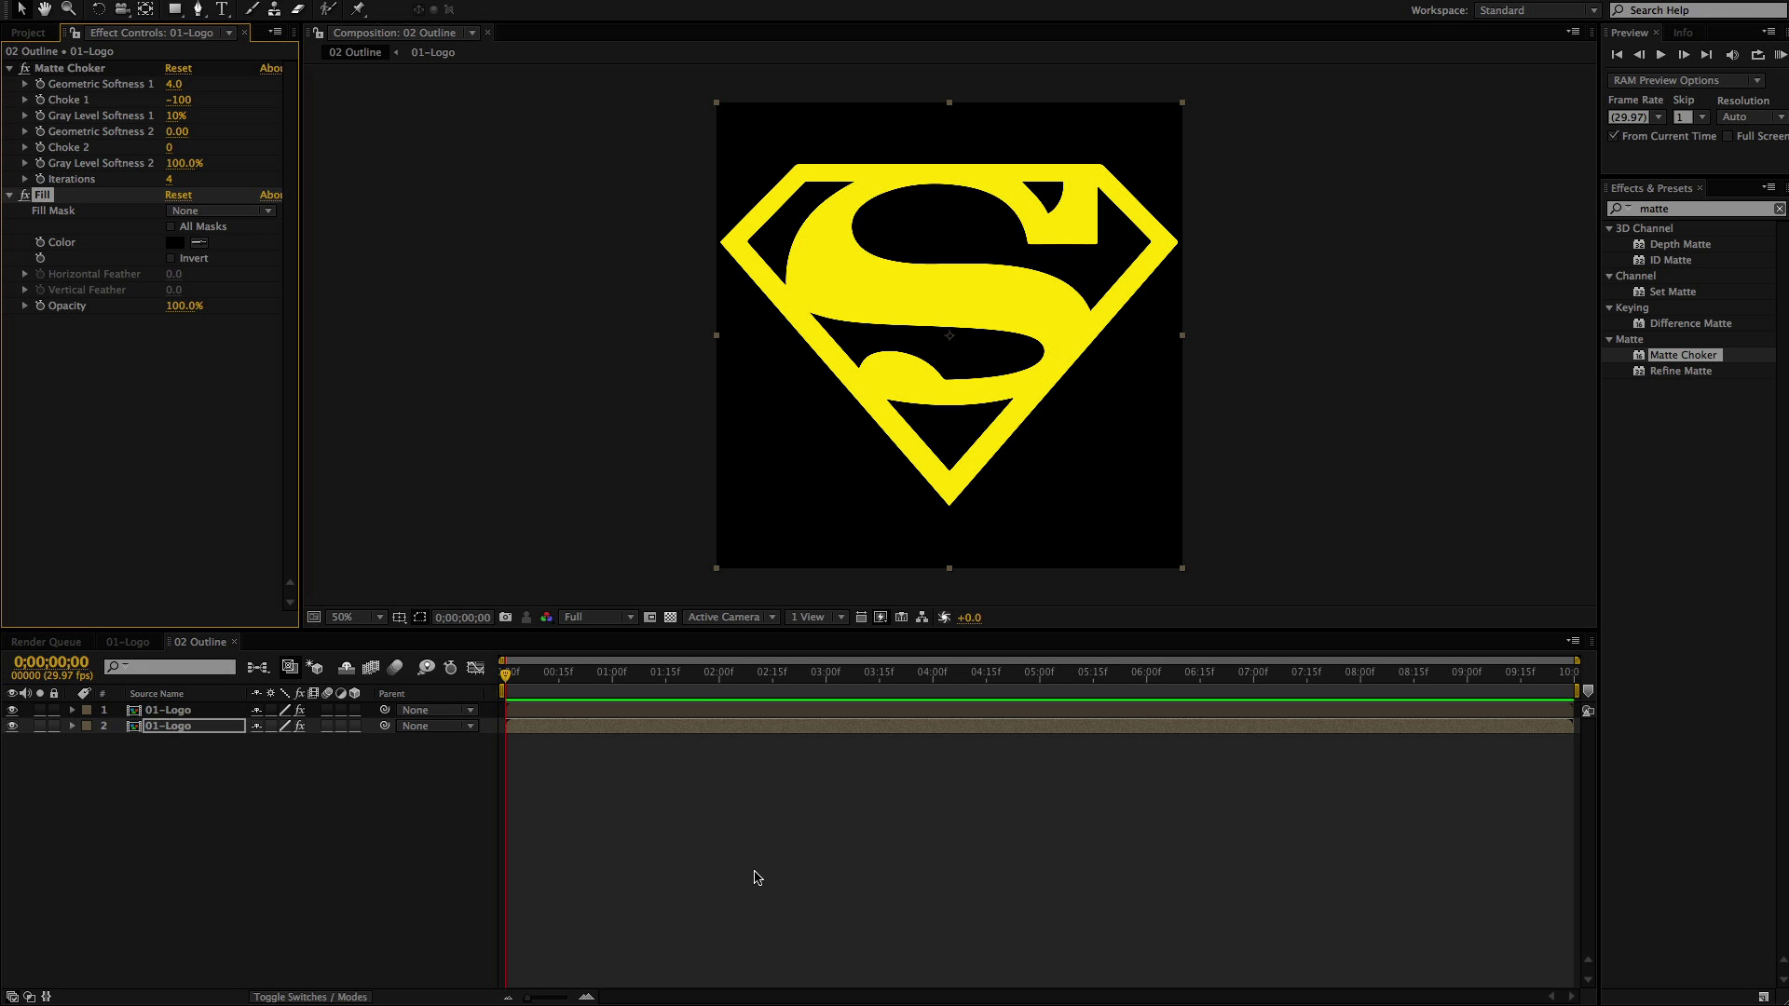
click(670, 618)
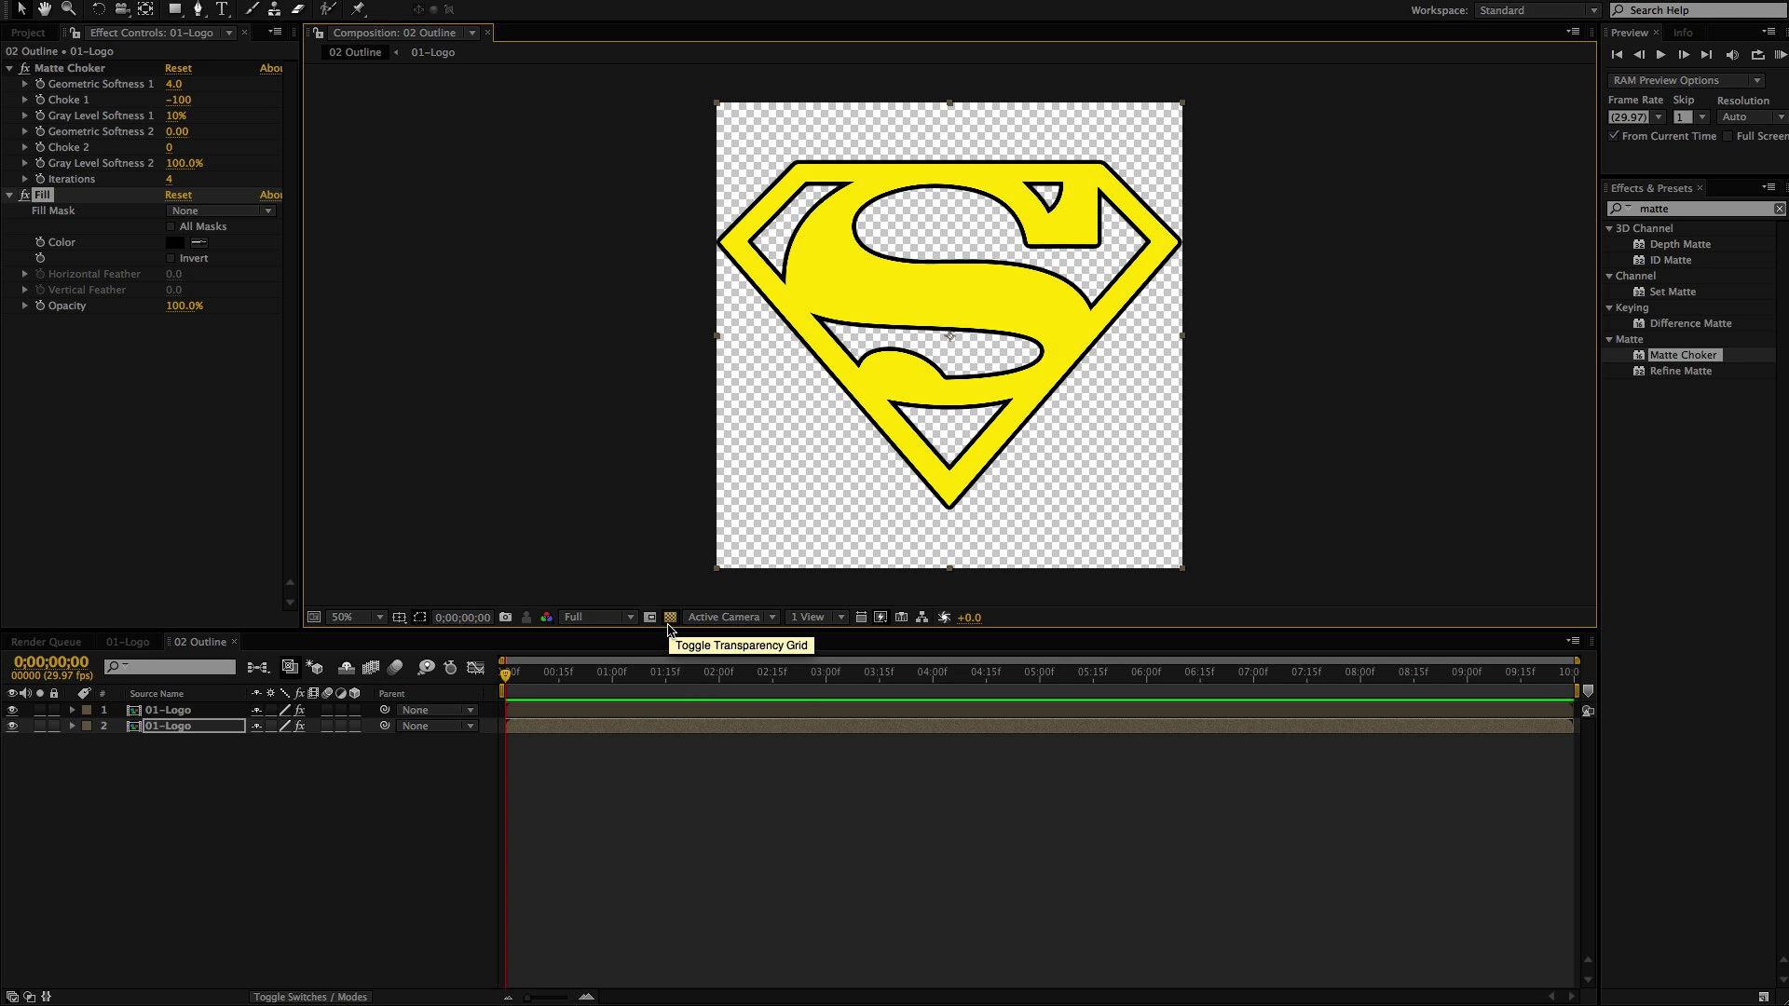
click(625, 830)
Nest 02 Outline in a new composition and name that composition 03 Cape
click(30, 34)
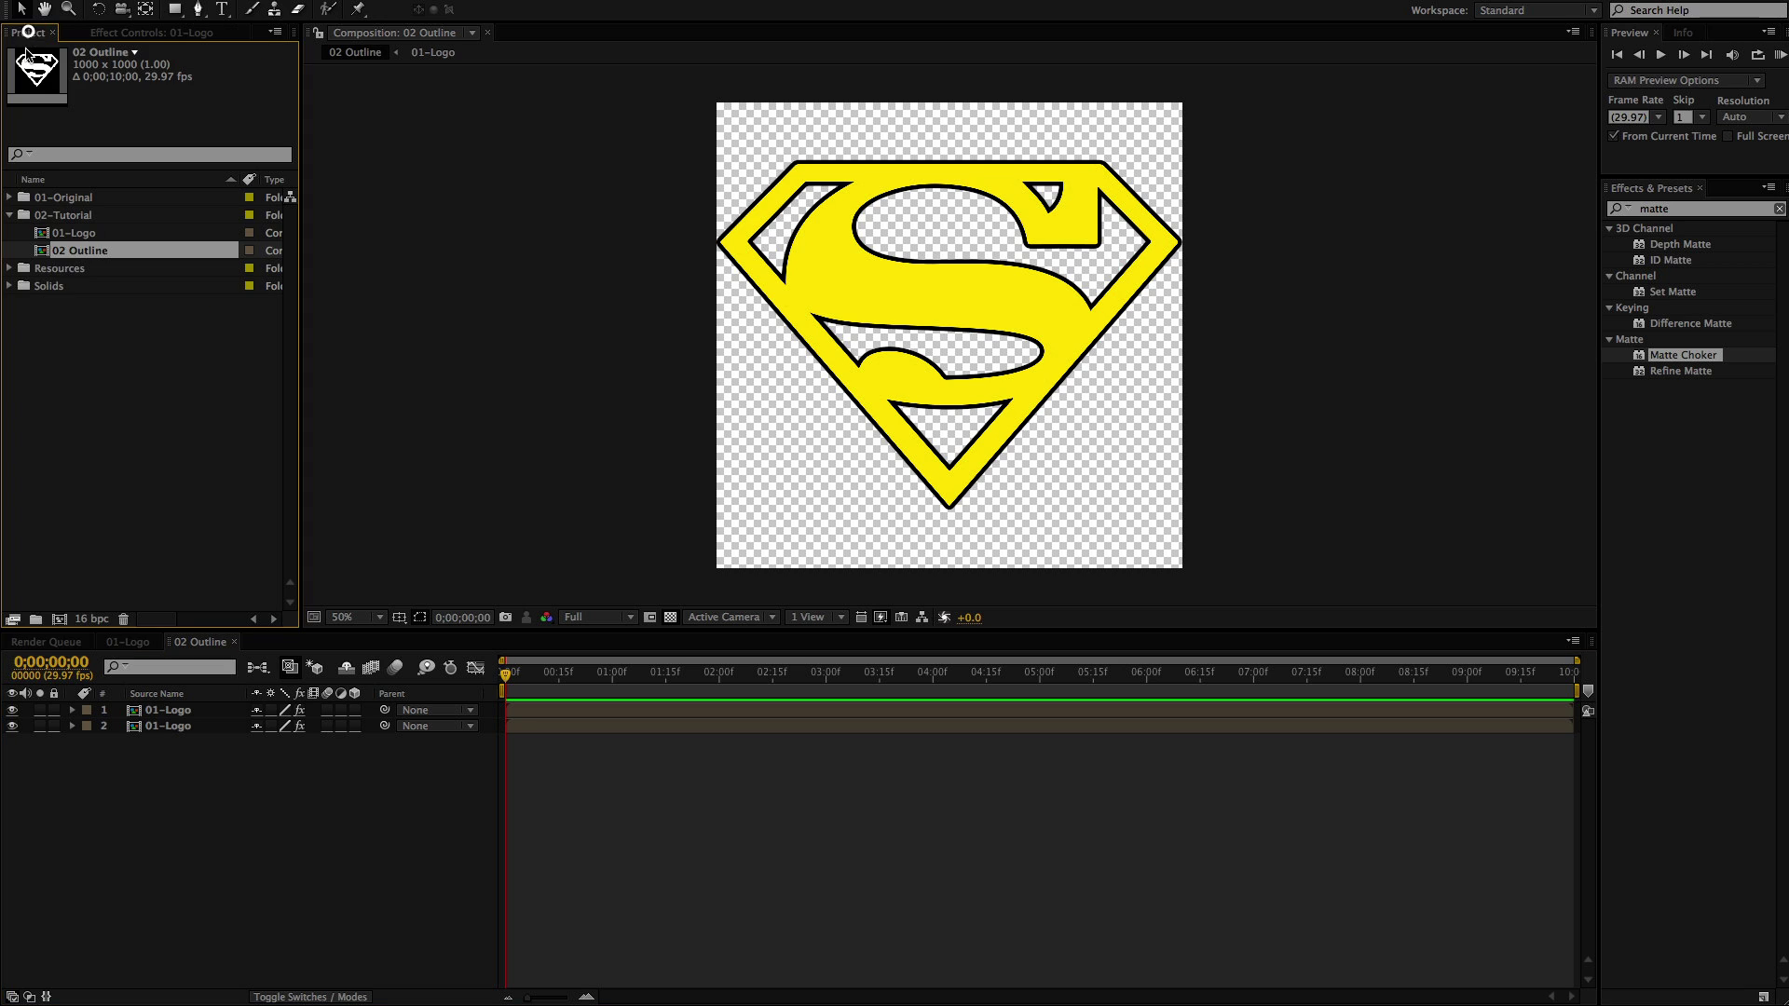
drag(43, 252, 60, 620)
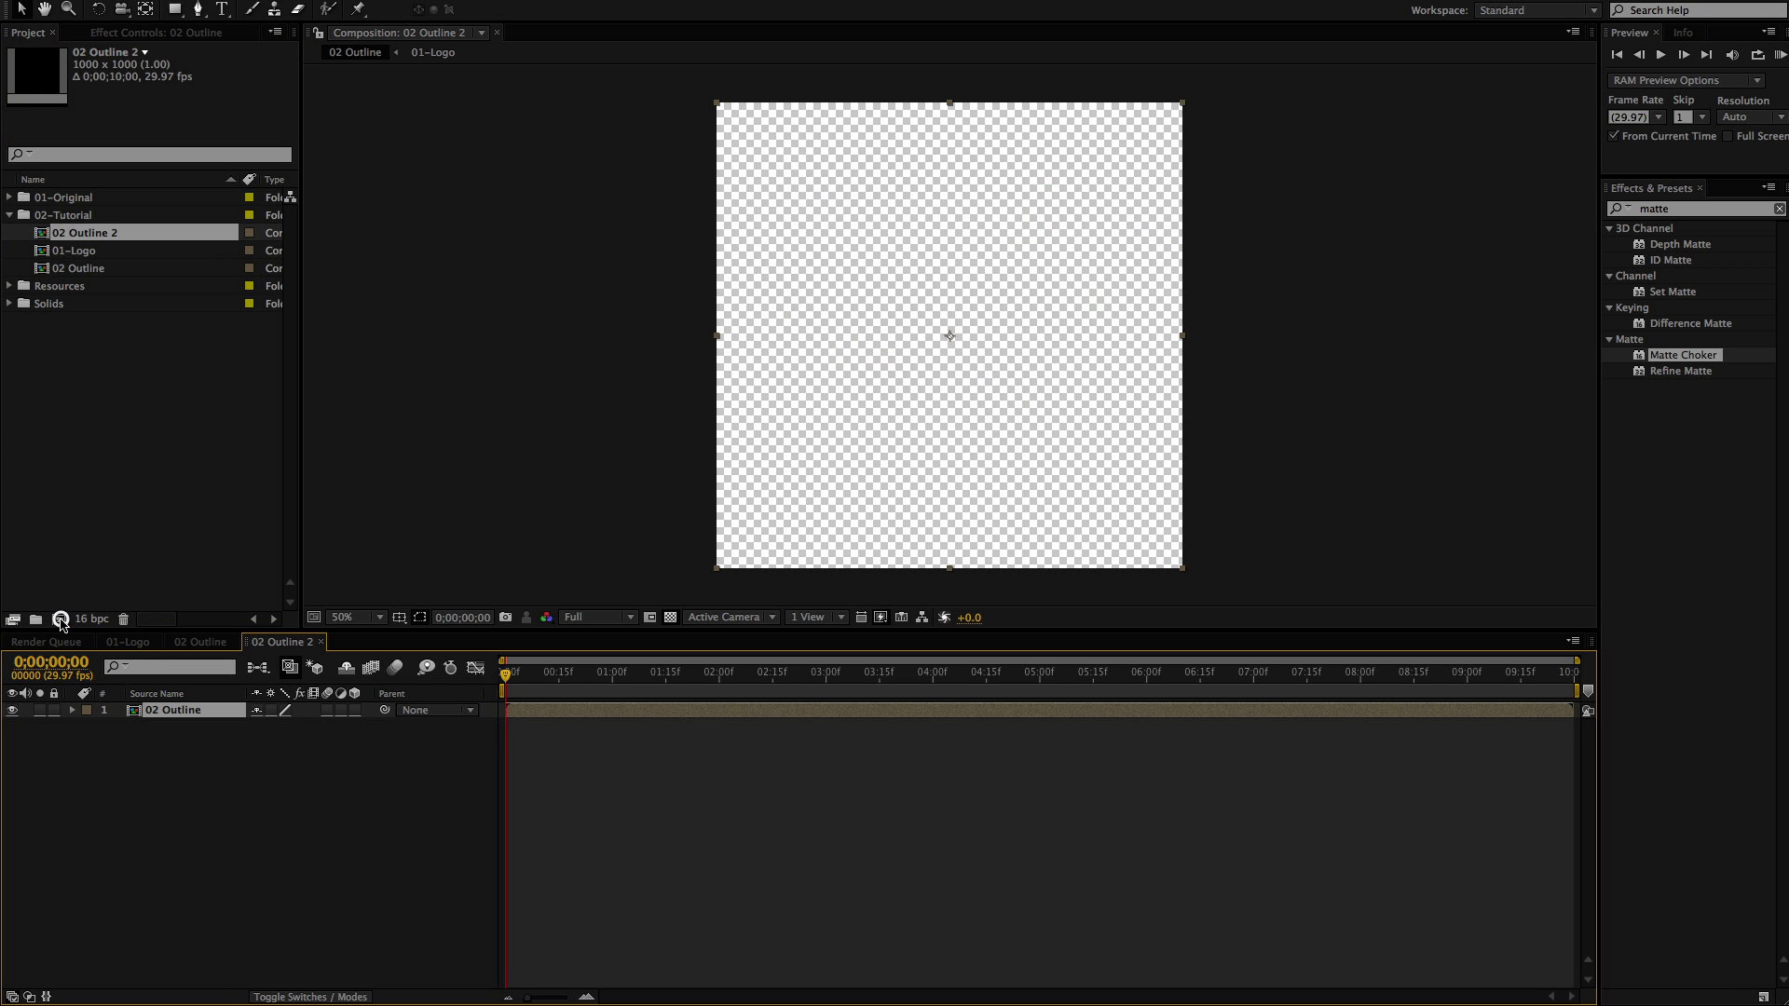
click(809, 764)
key(super+k)
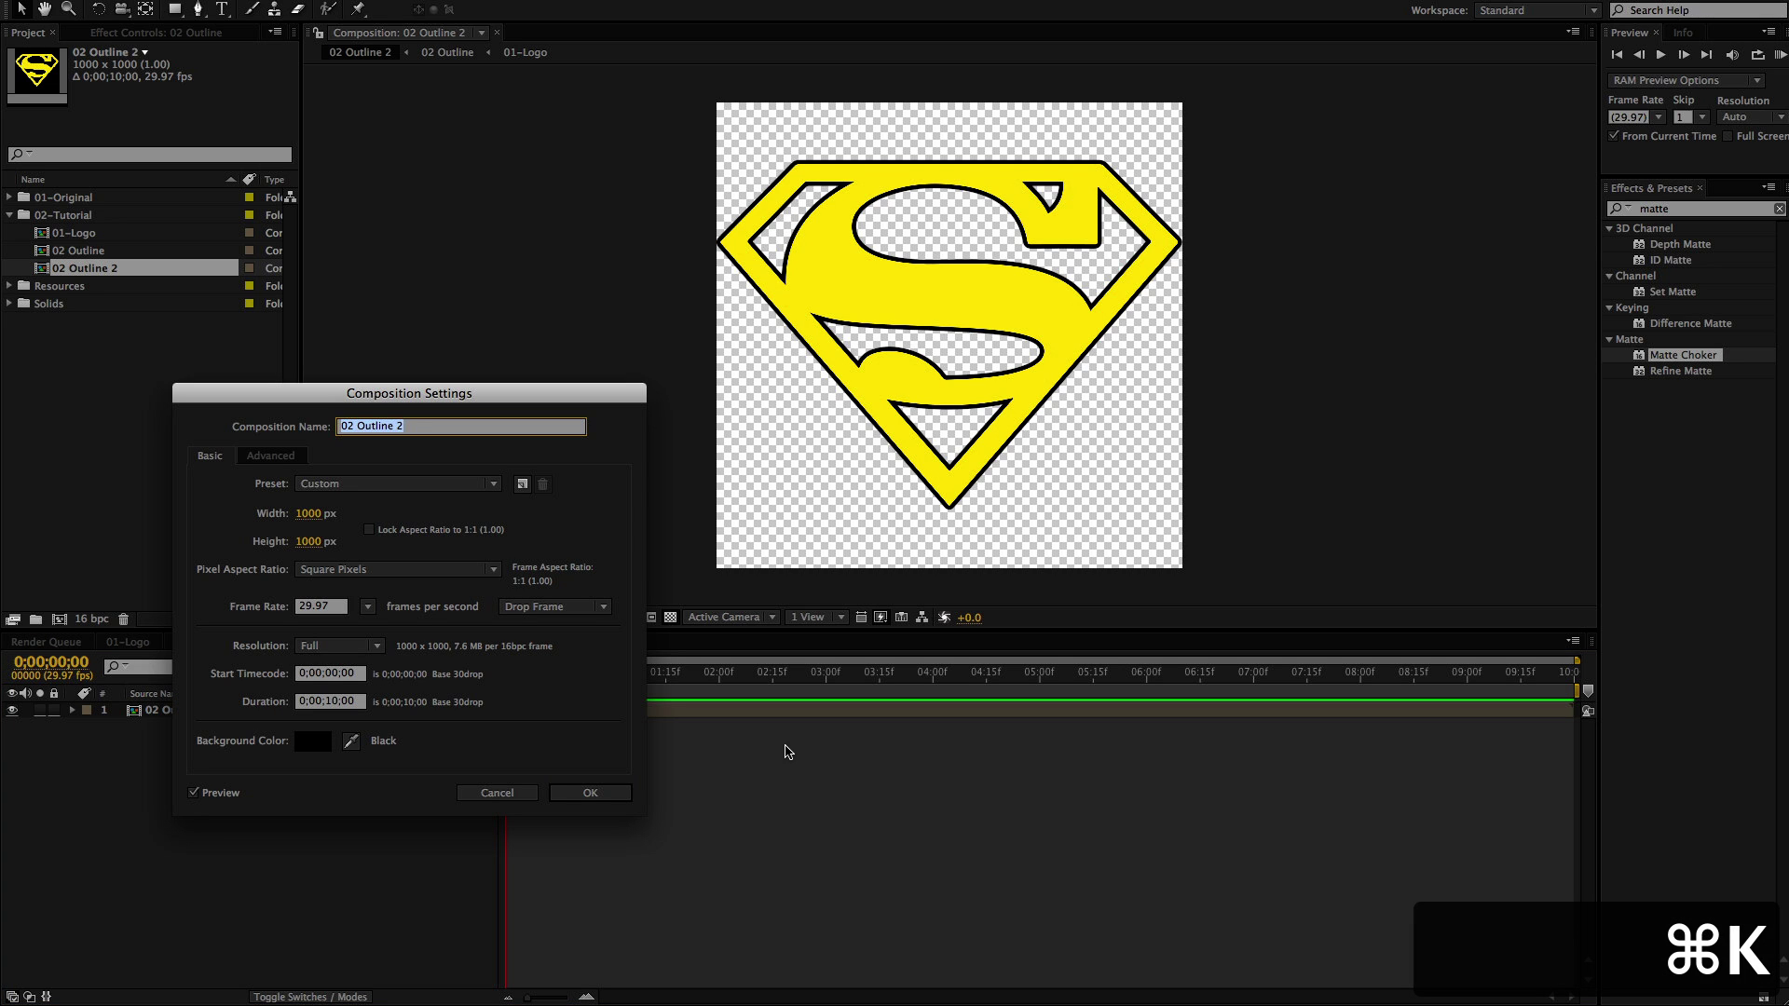
text(03 Cape)
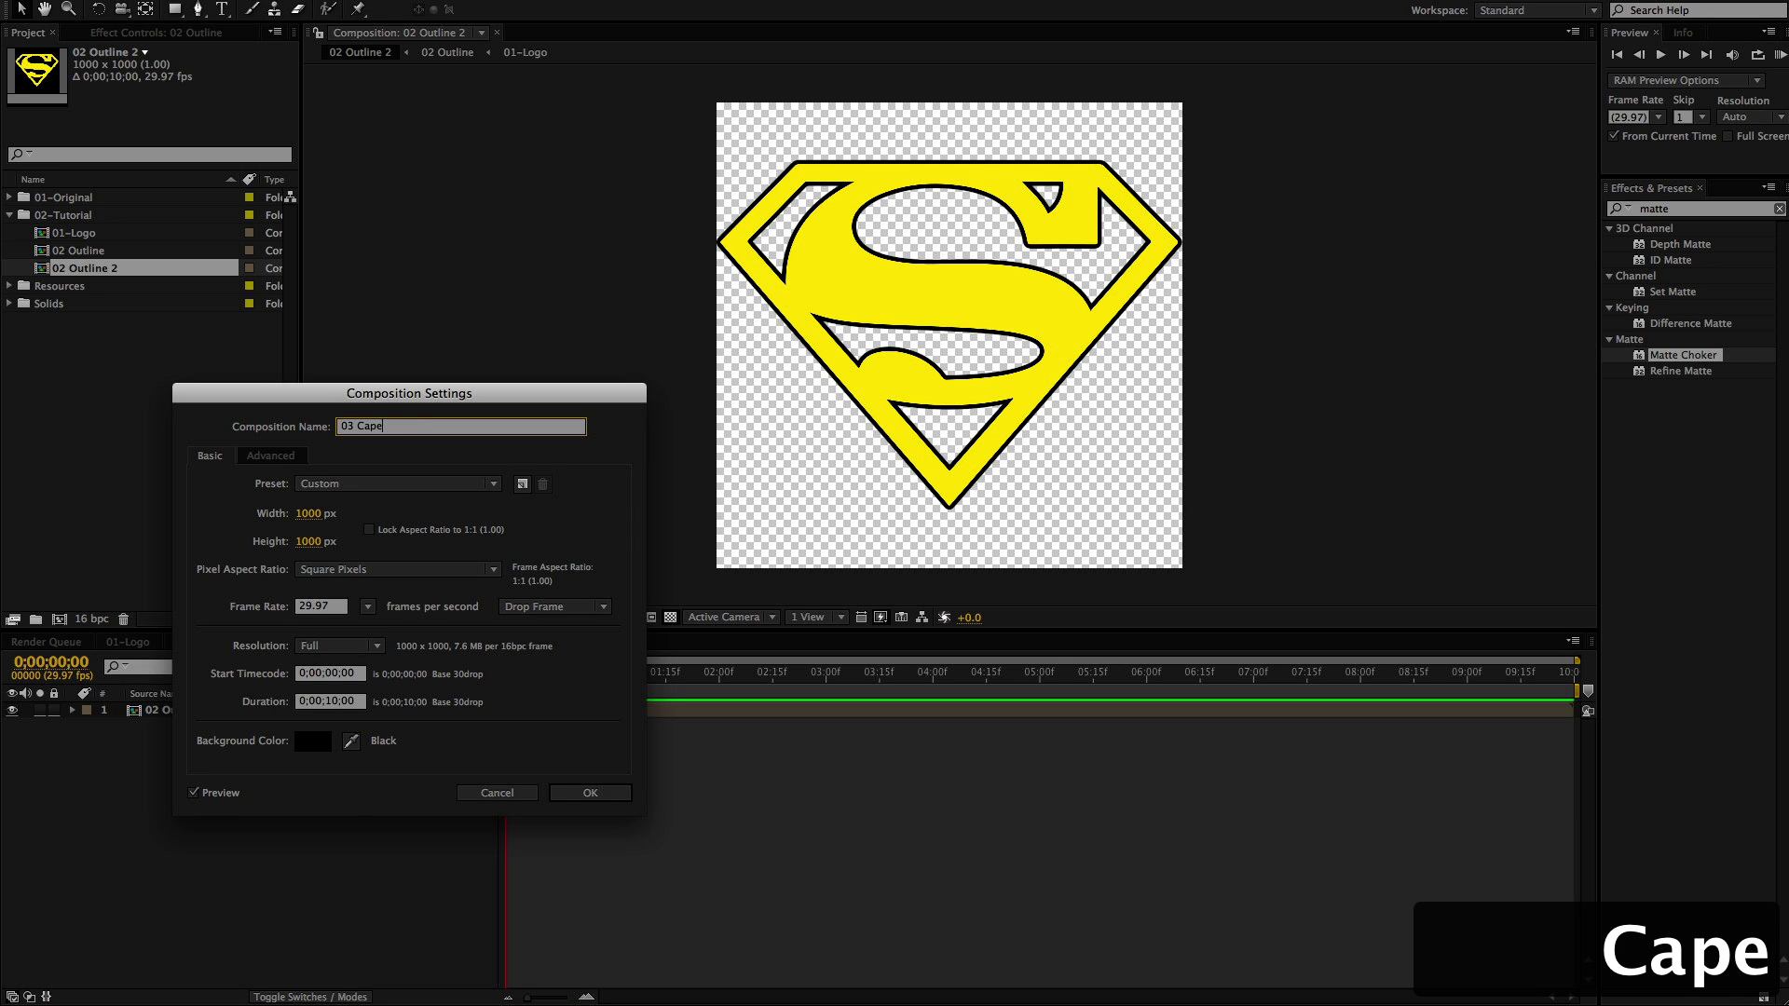
key(Return)
Resize the 03 Cape composition to 1500 px wide and 2000 px high
key(super+k)
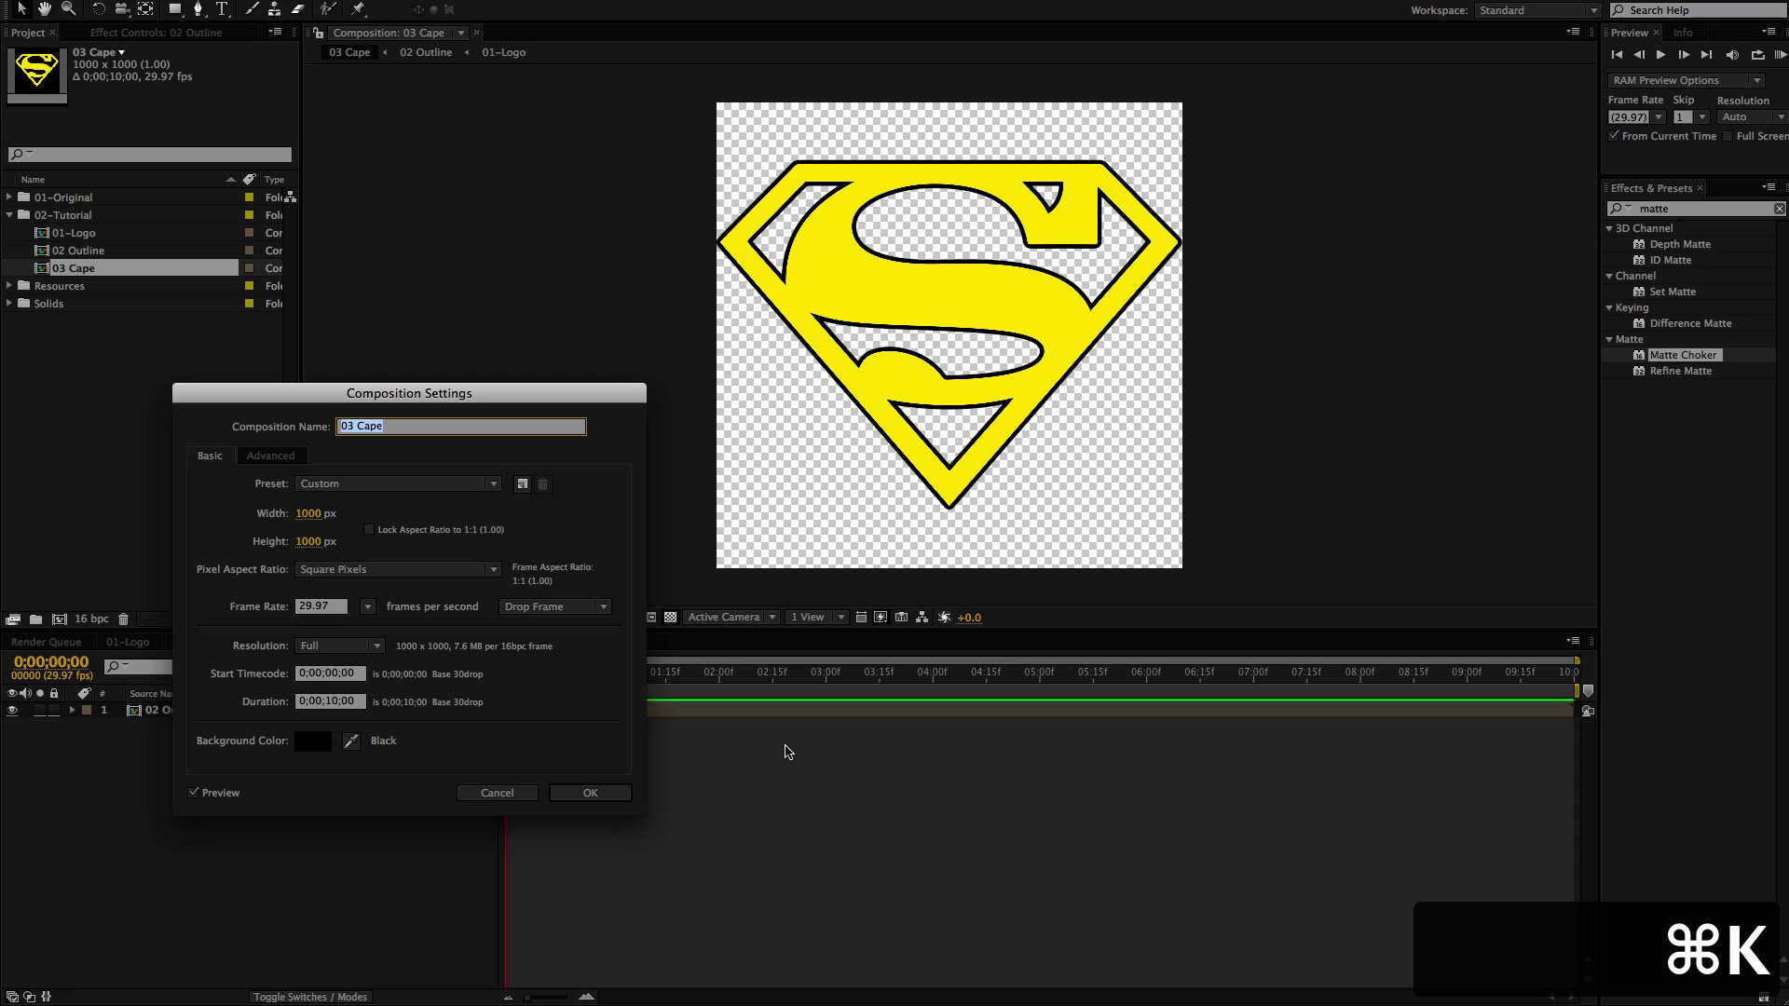
click(302, 514)
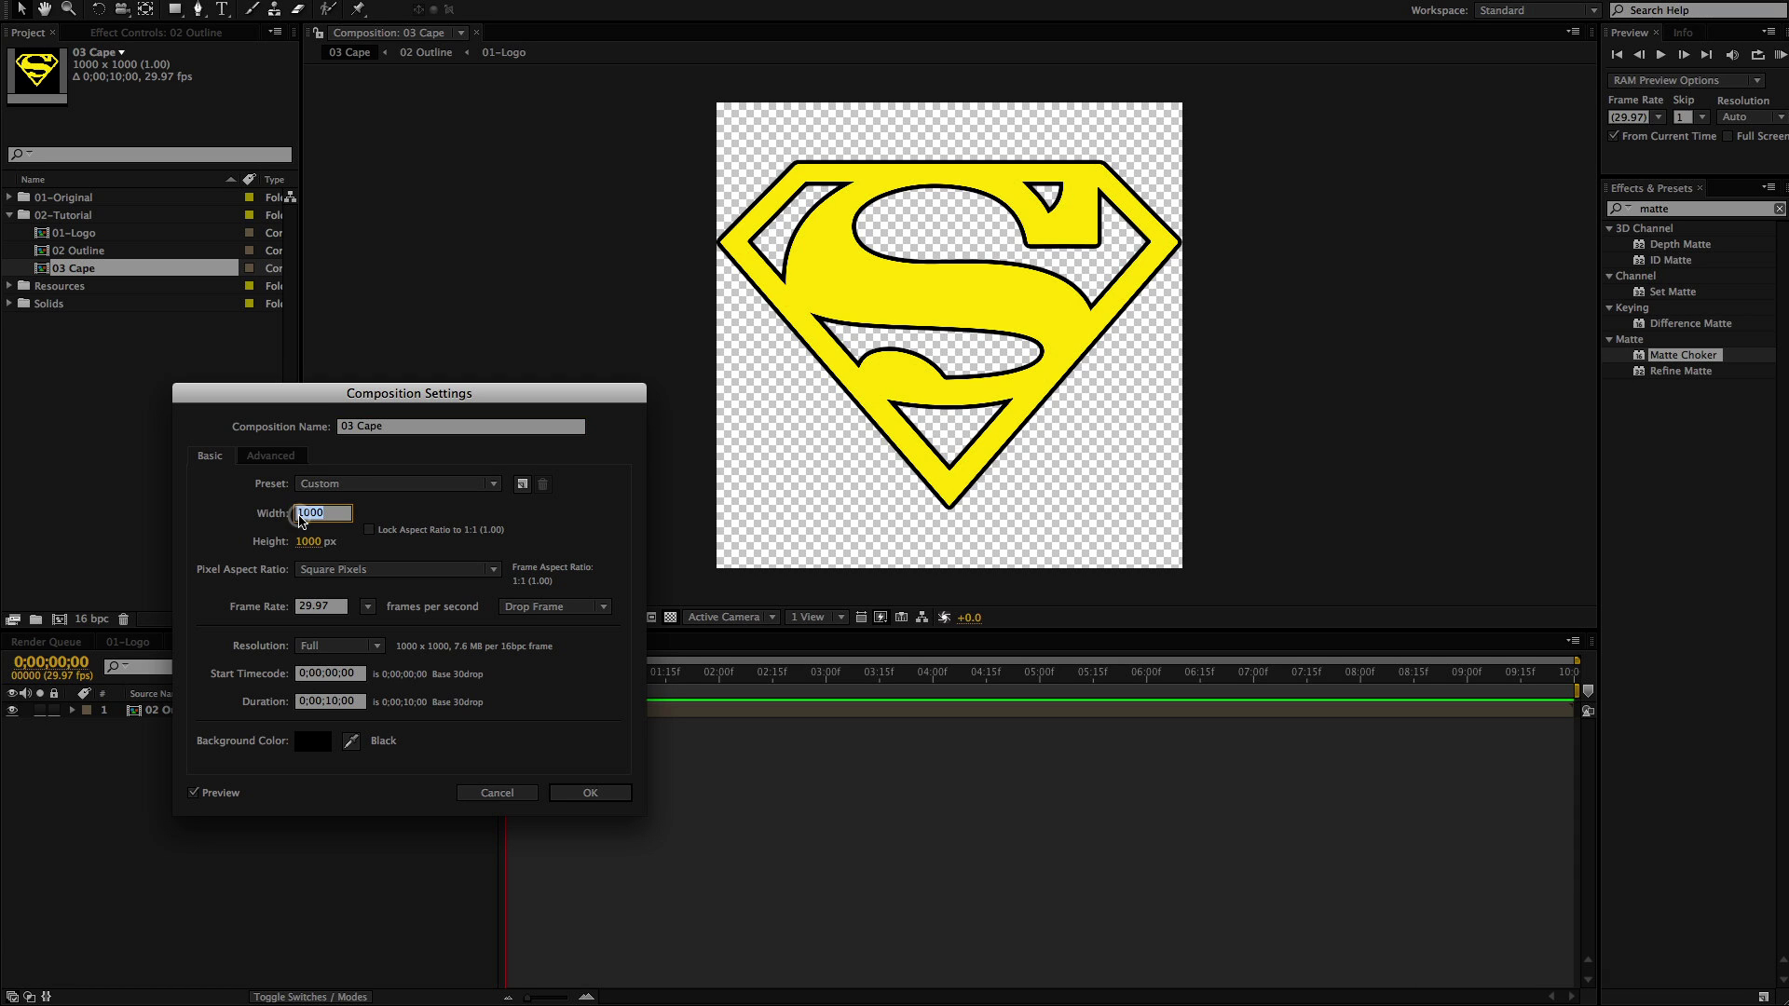
text(1500)
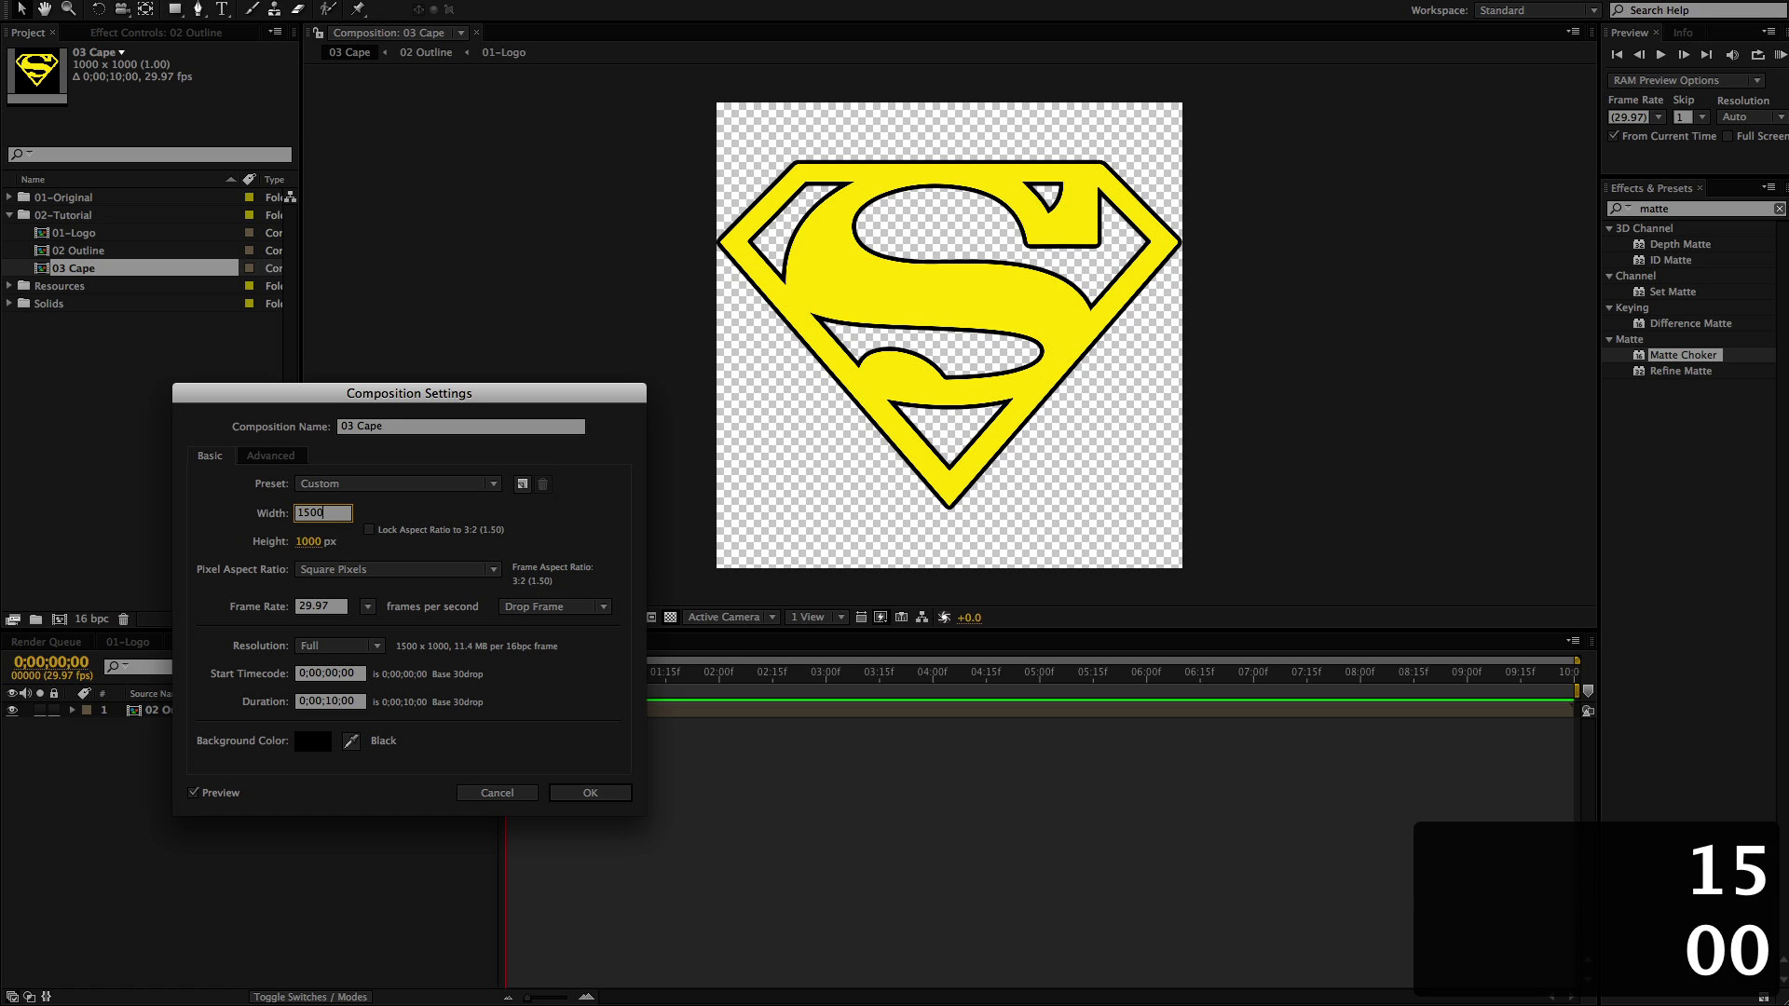
key(Tab)
text(20)
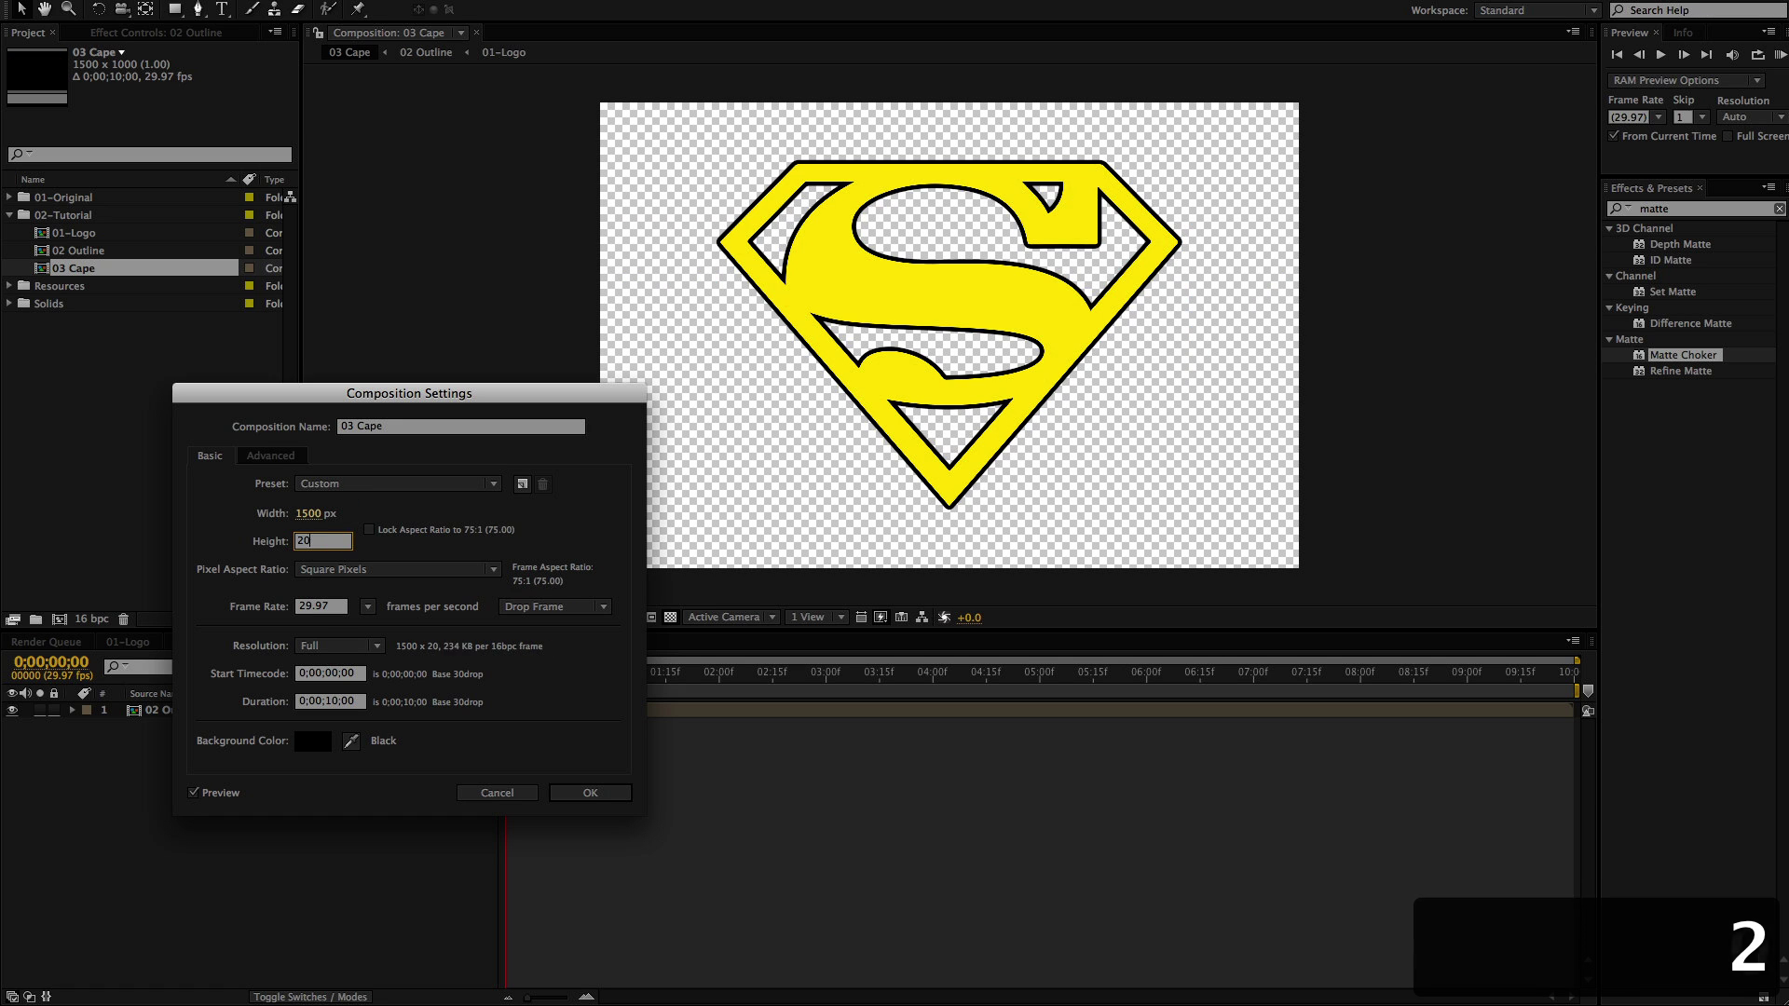
text(00)
key(Return)
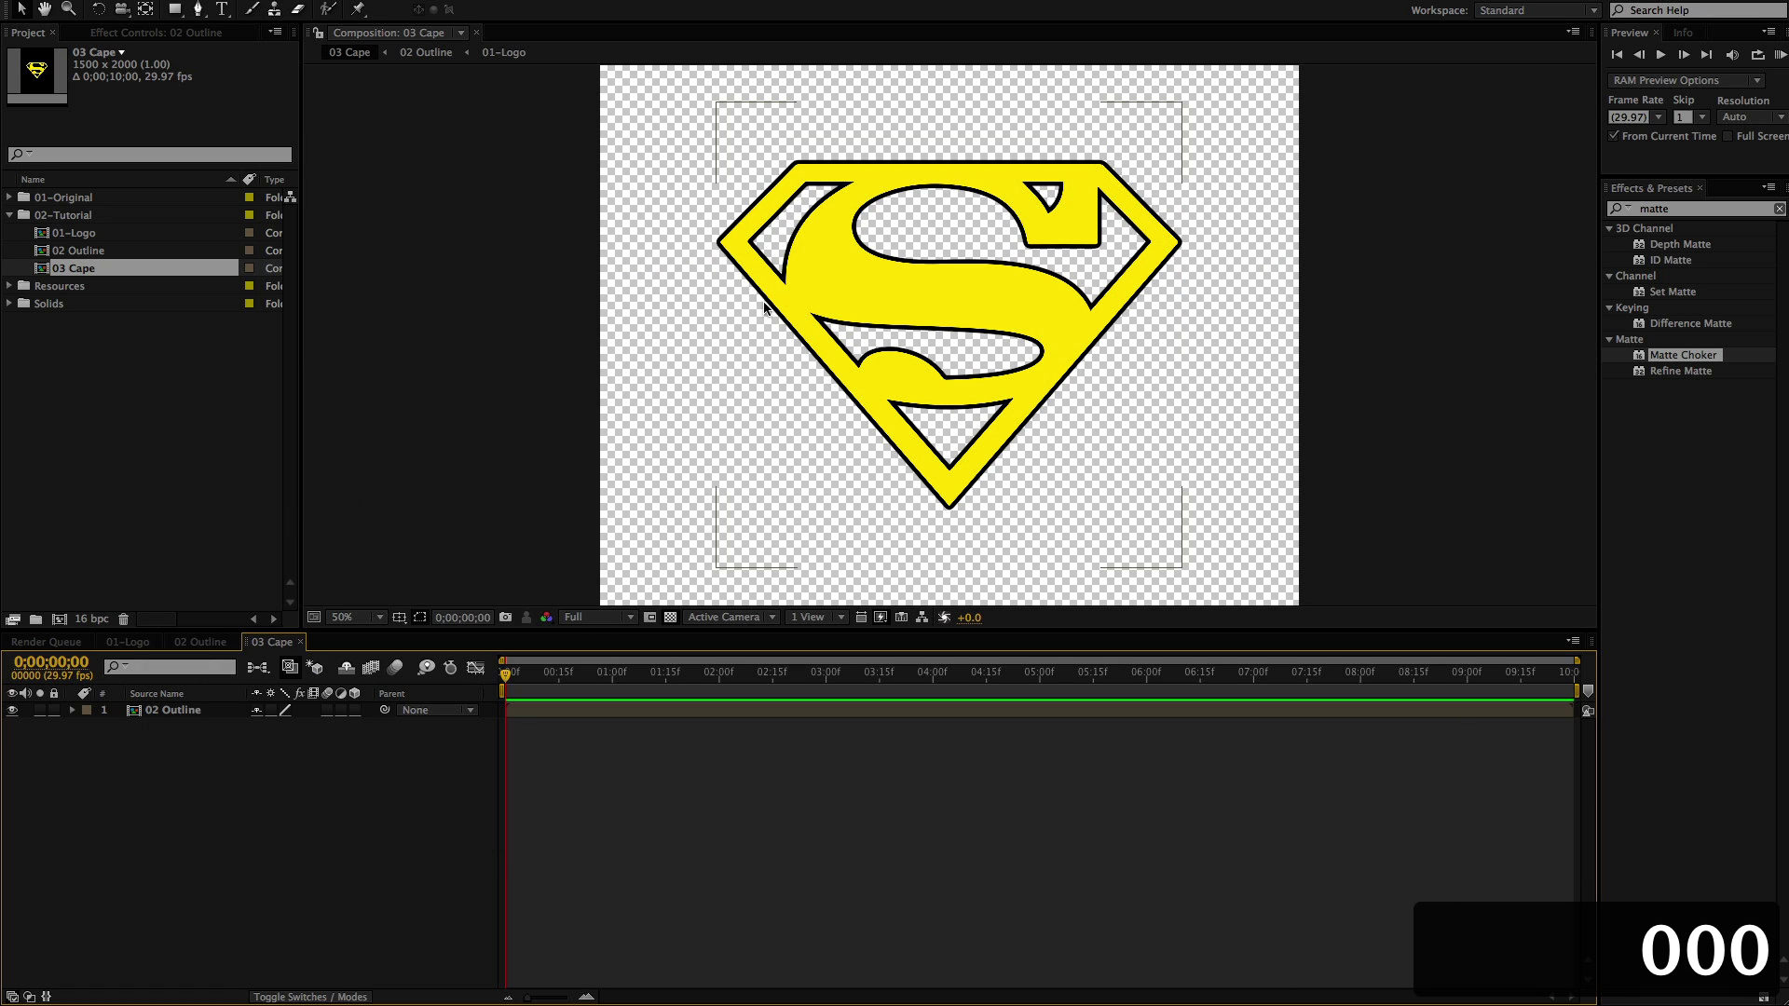
Examine the whole 03 Cape frame and compare it with the finished cape render in the media player
key(comma)
key(comma)
key(comma)
key(comma)
key(comma)
key(comma)
key(period)
key(period)
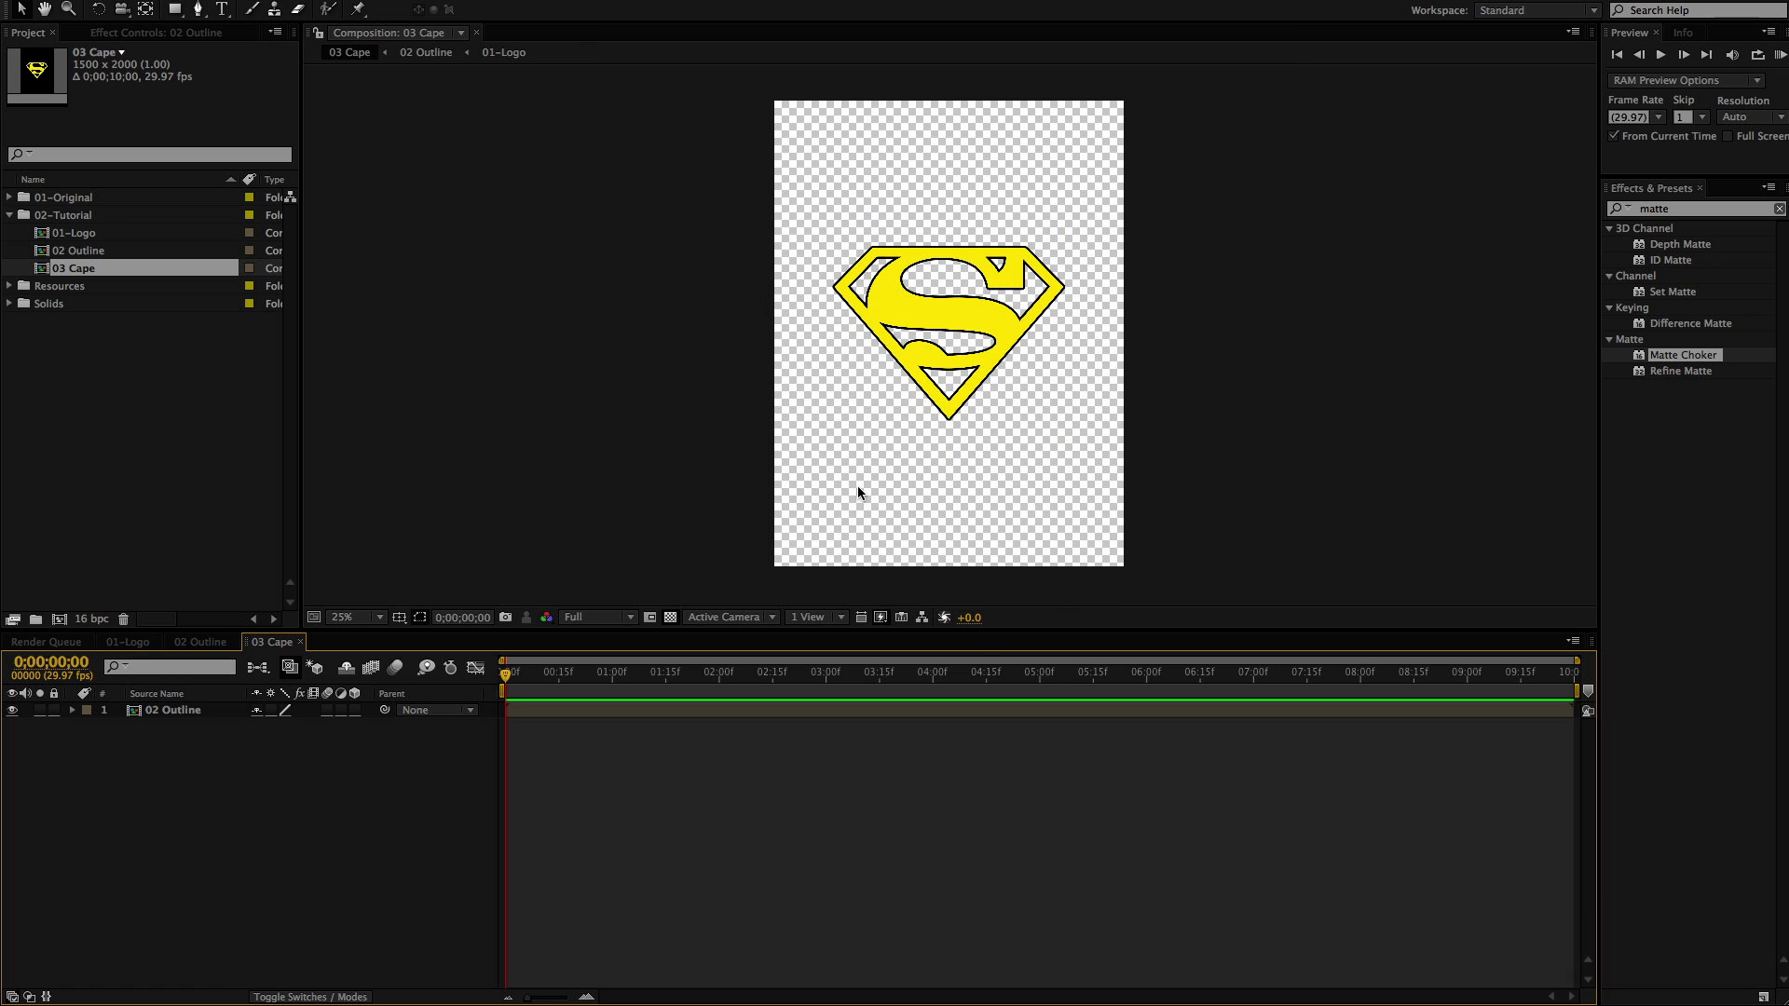
key(super+Tab)
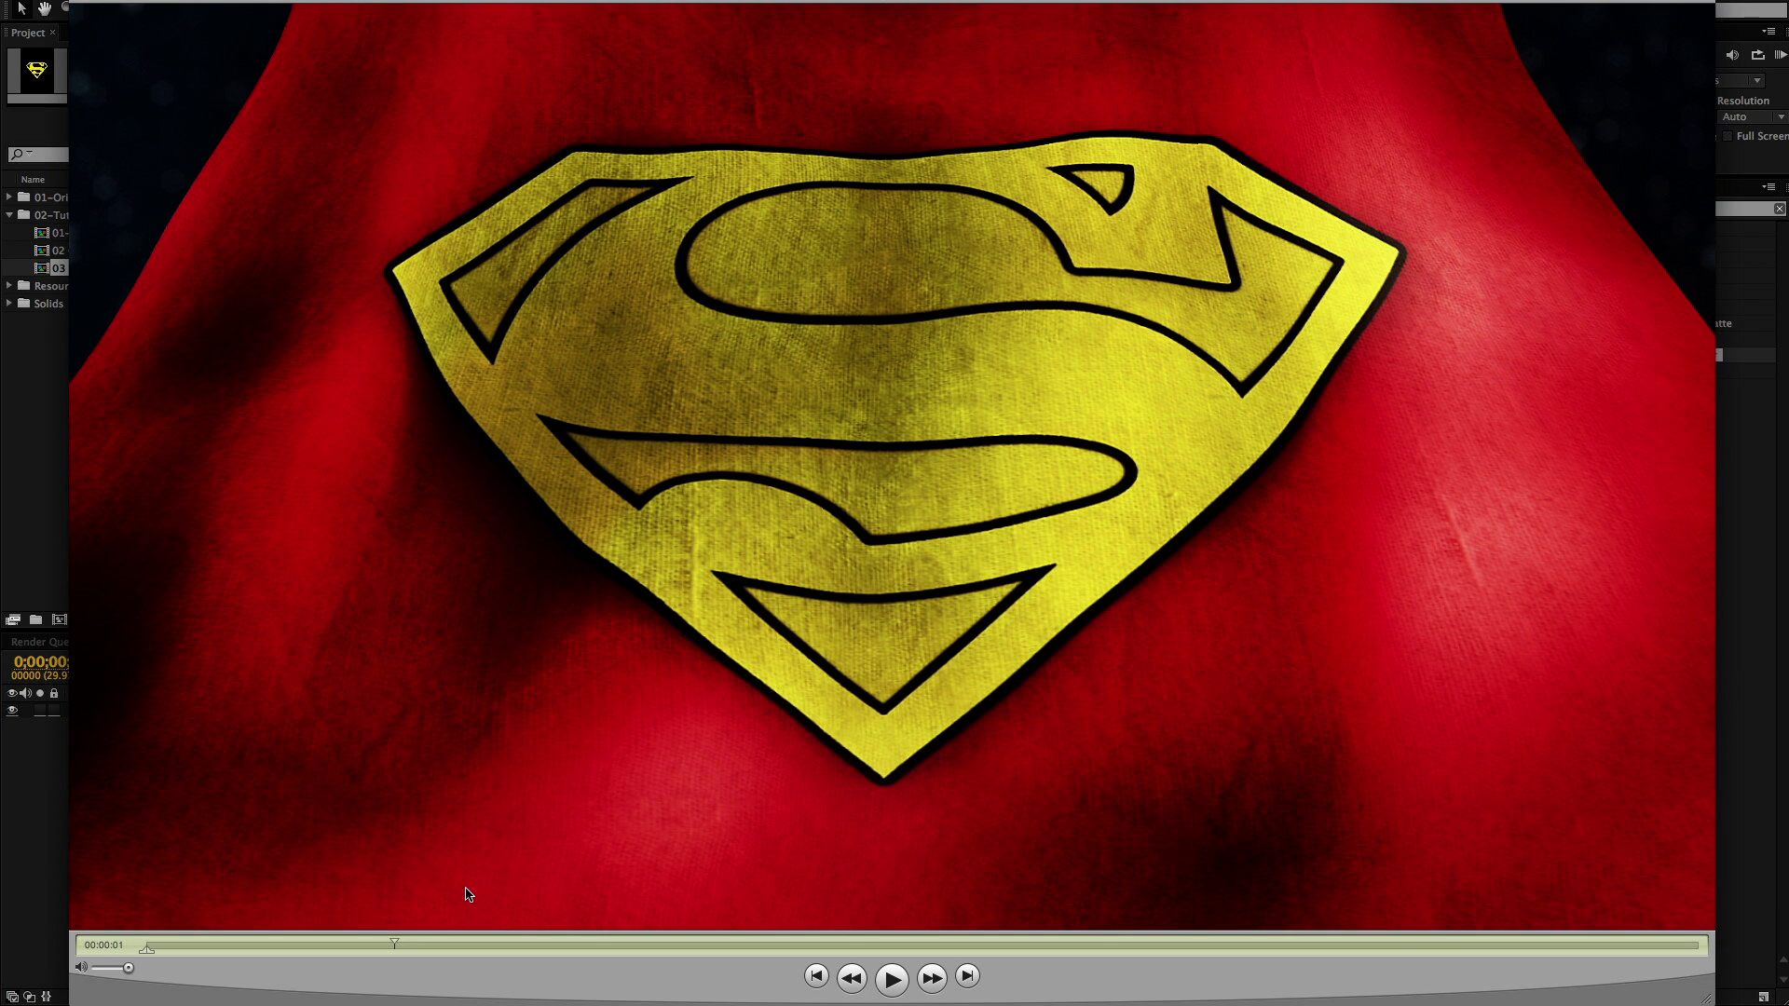
key(super+Tab)
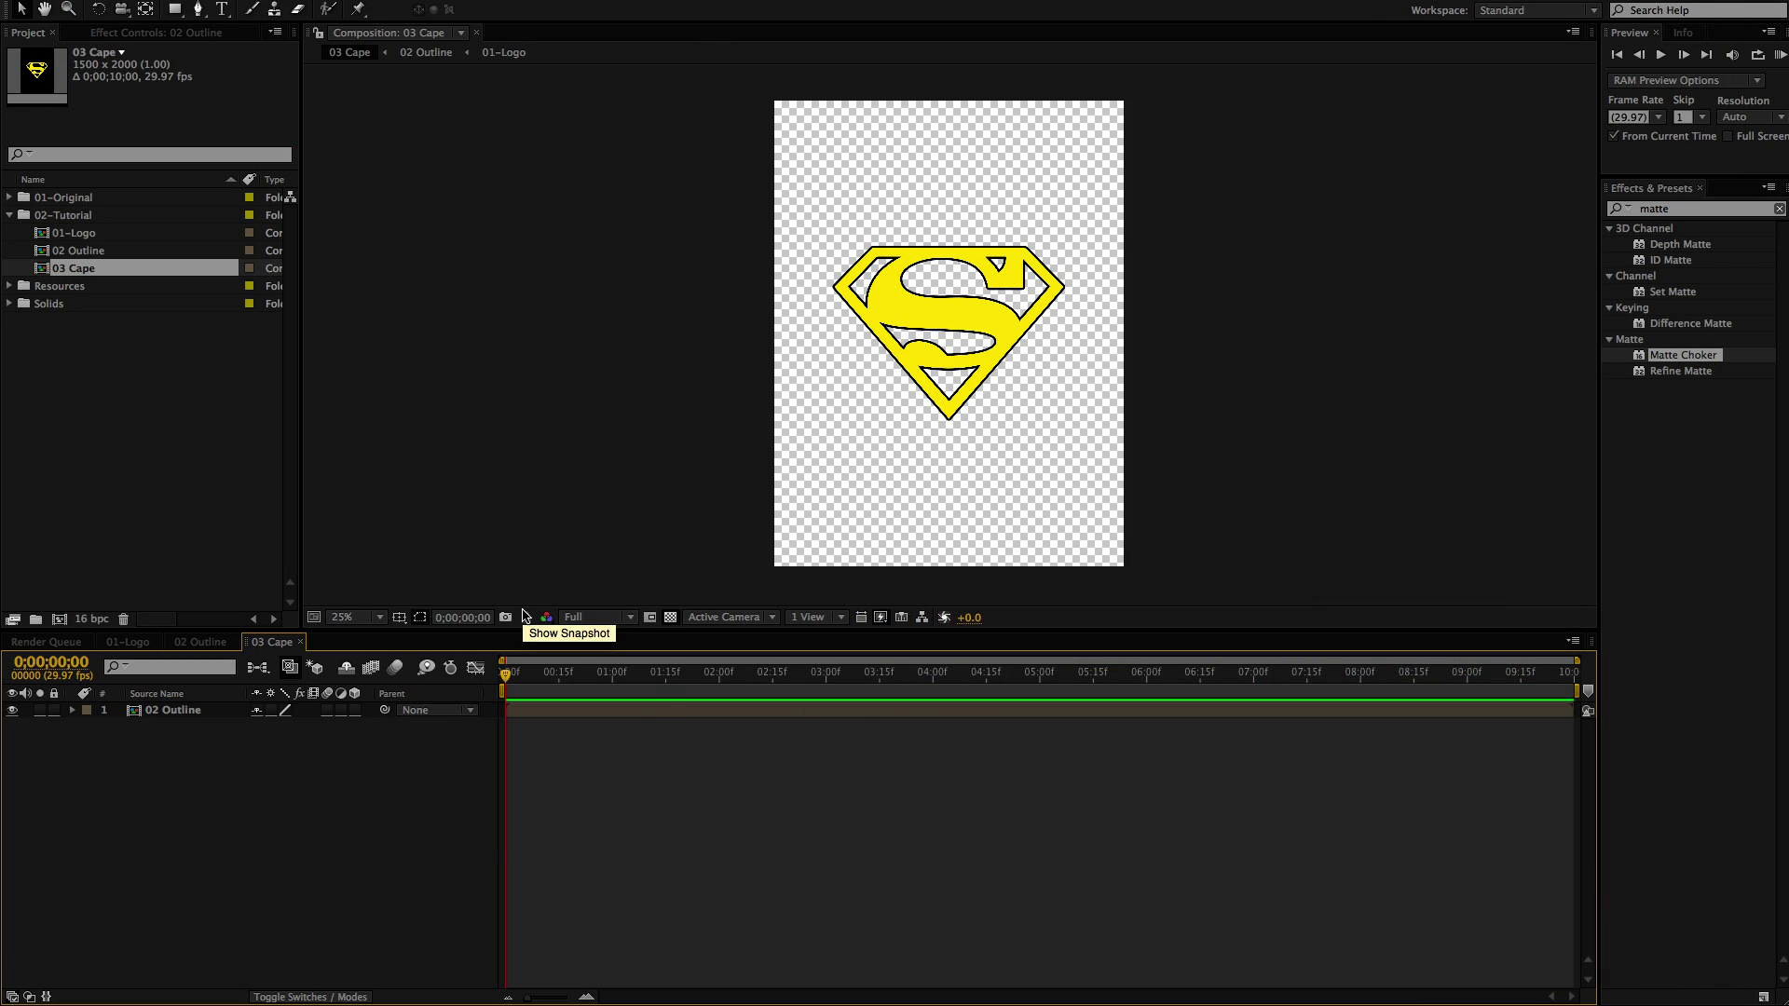
key(super+k)
key(Escape)
click(562, 748)
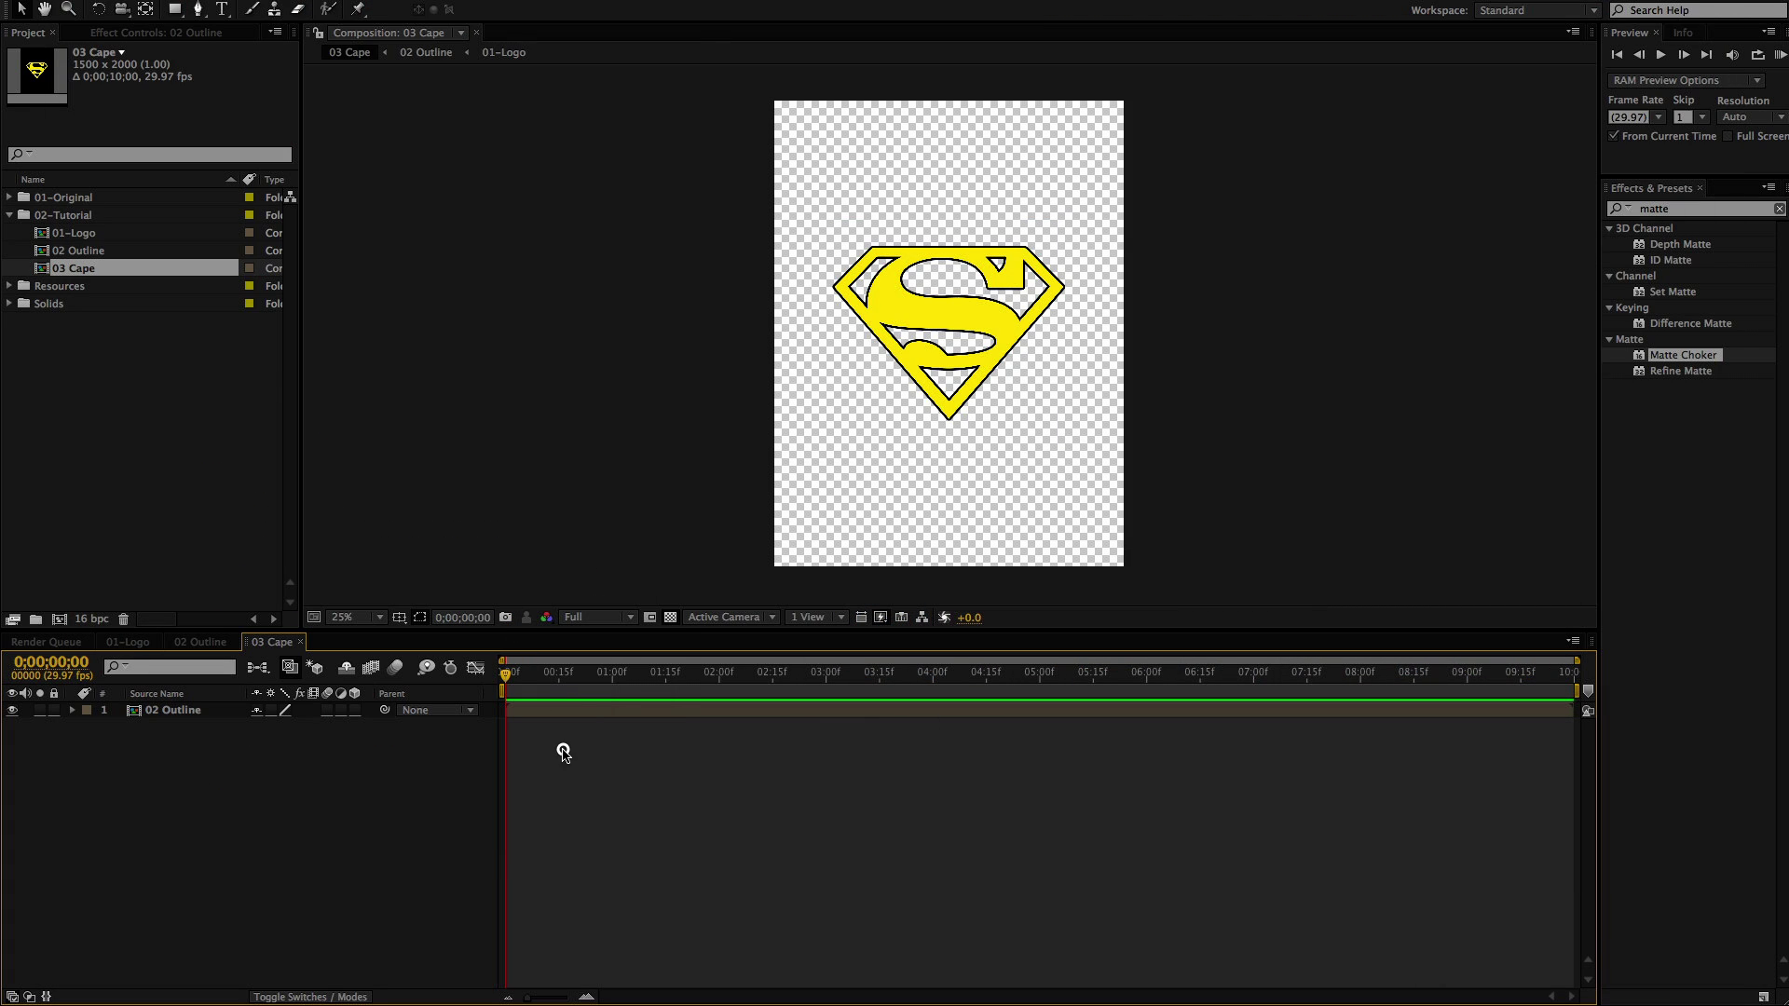
drag(549, 677, 308, 707)
key(period)
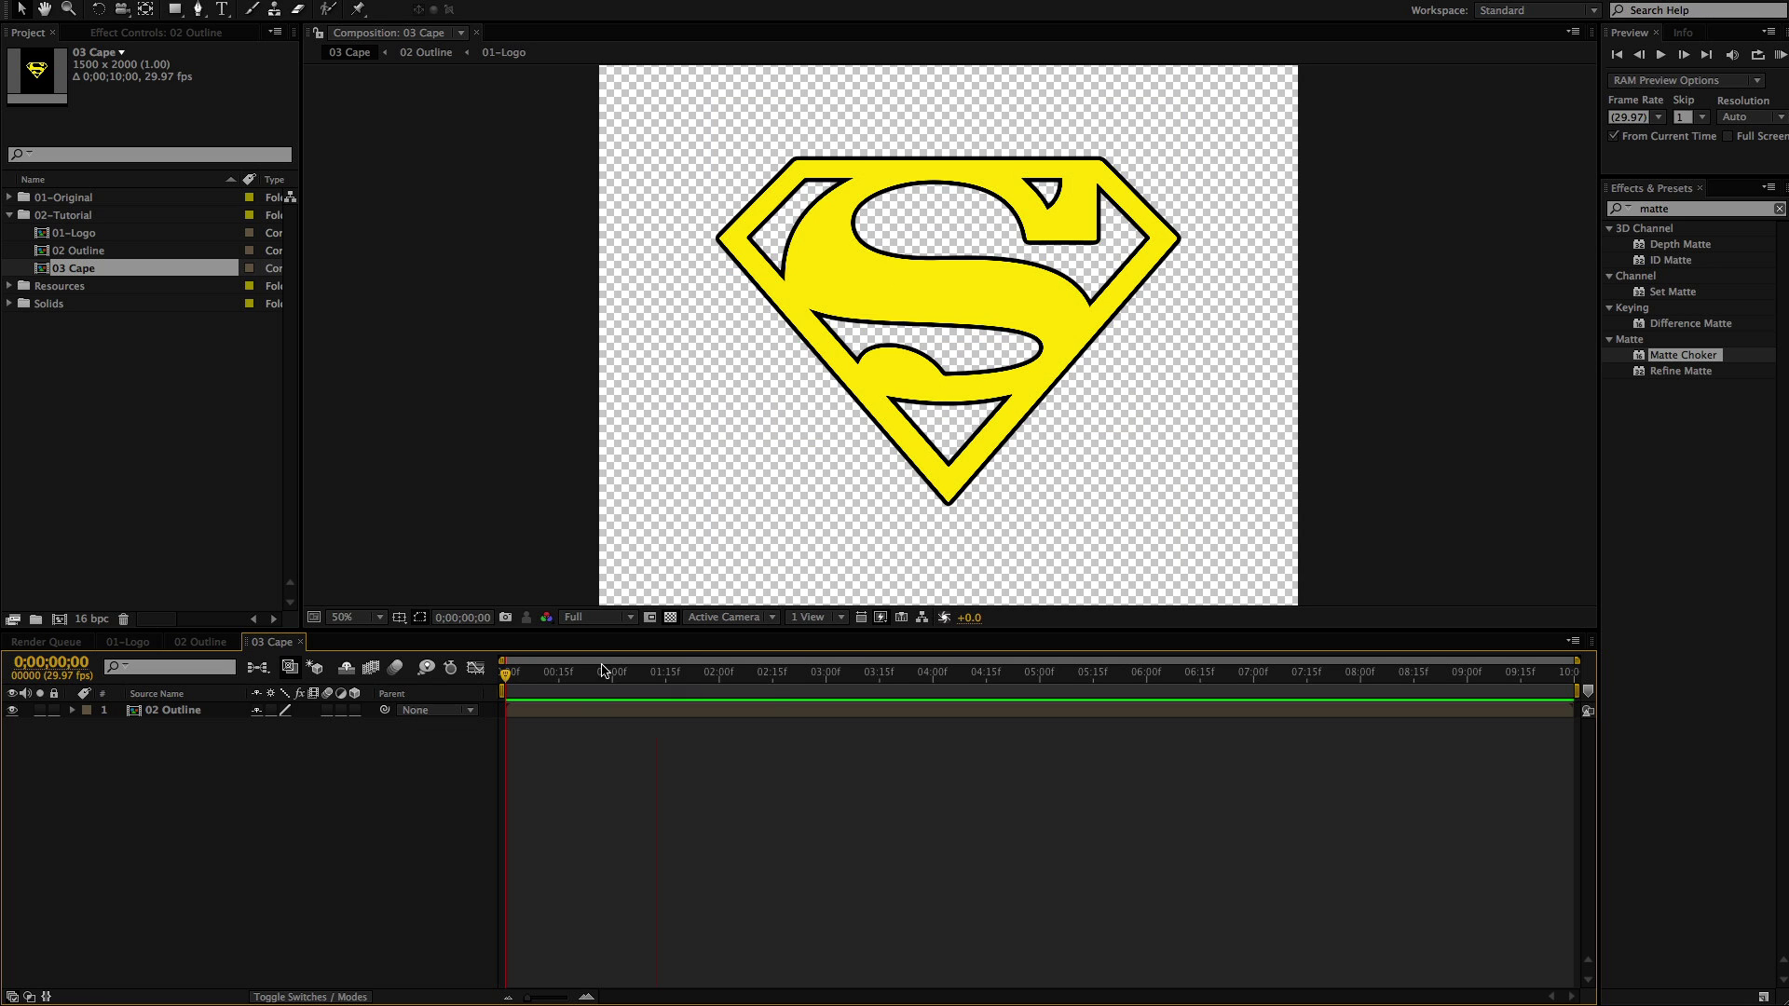
drag(580, 674, 418, 693)
Add a red full-frame solid, 1500 x 2000 px, to the 03 Cape composition
key(super+y)
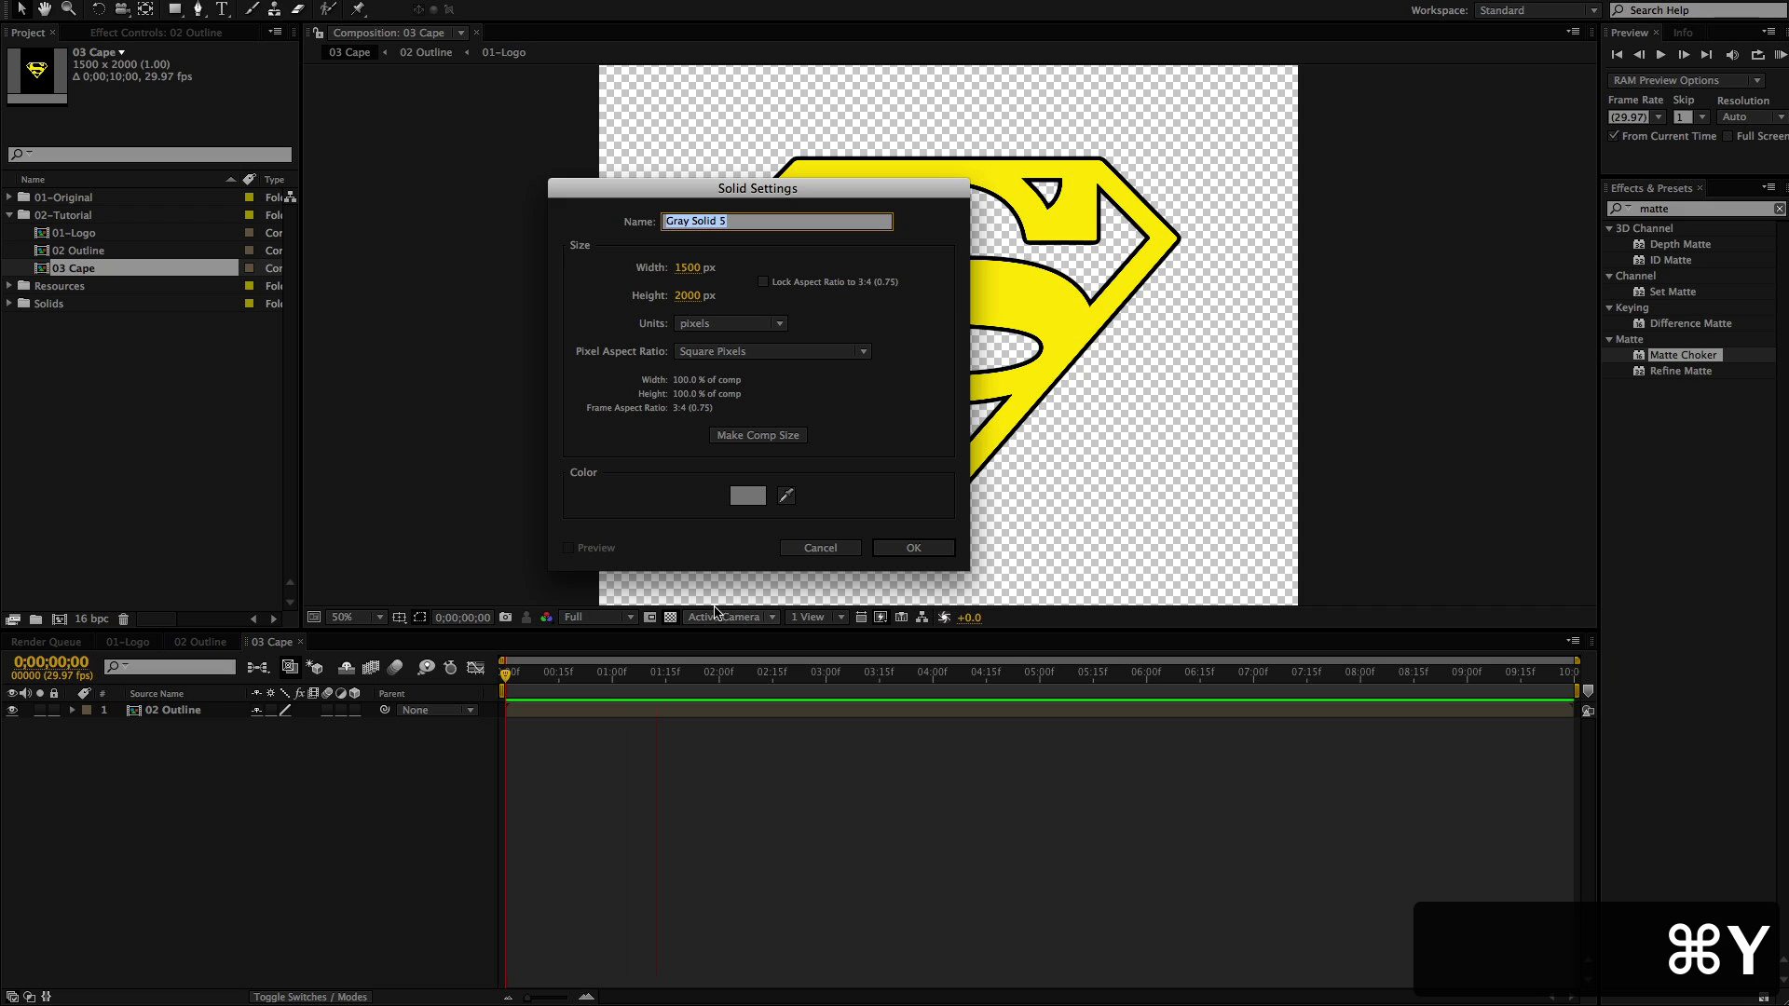
click(740, 497)
drag(866, 601, 954, 550)
key(Return)
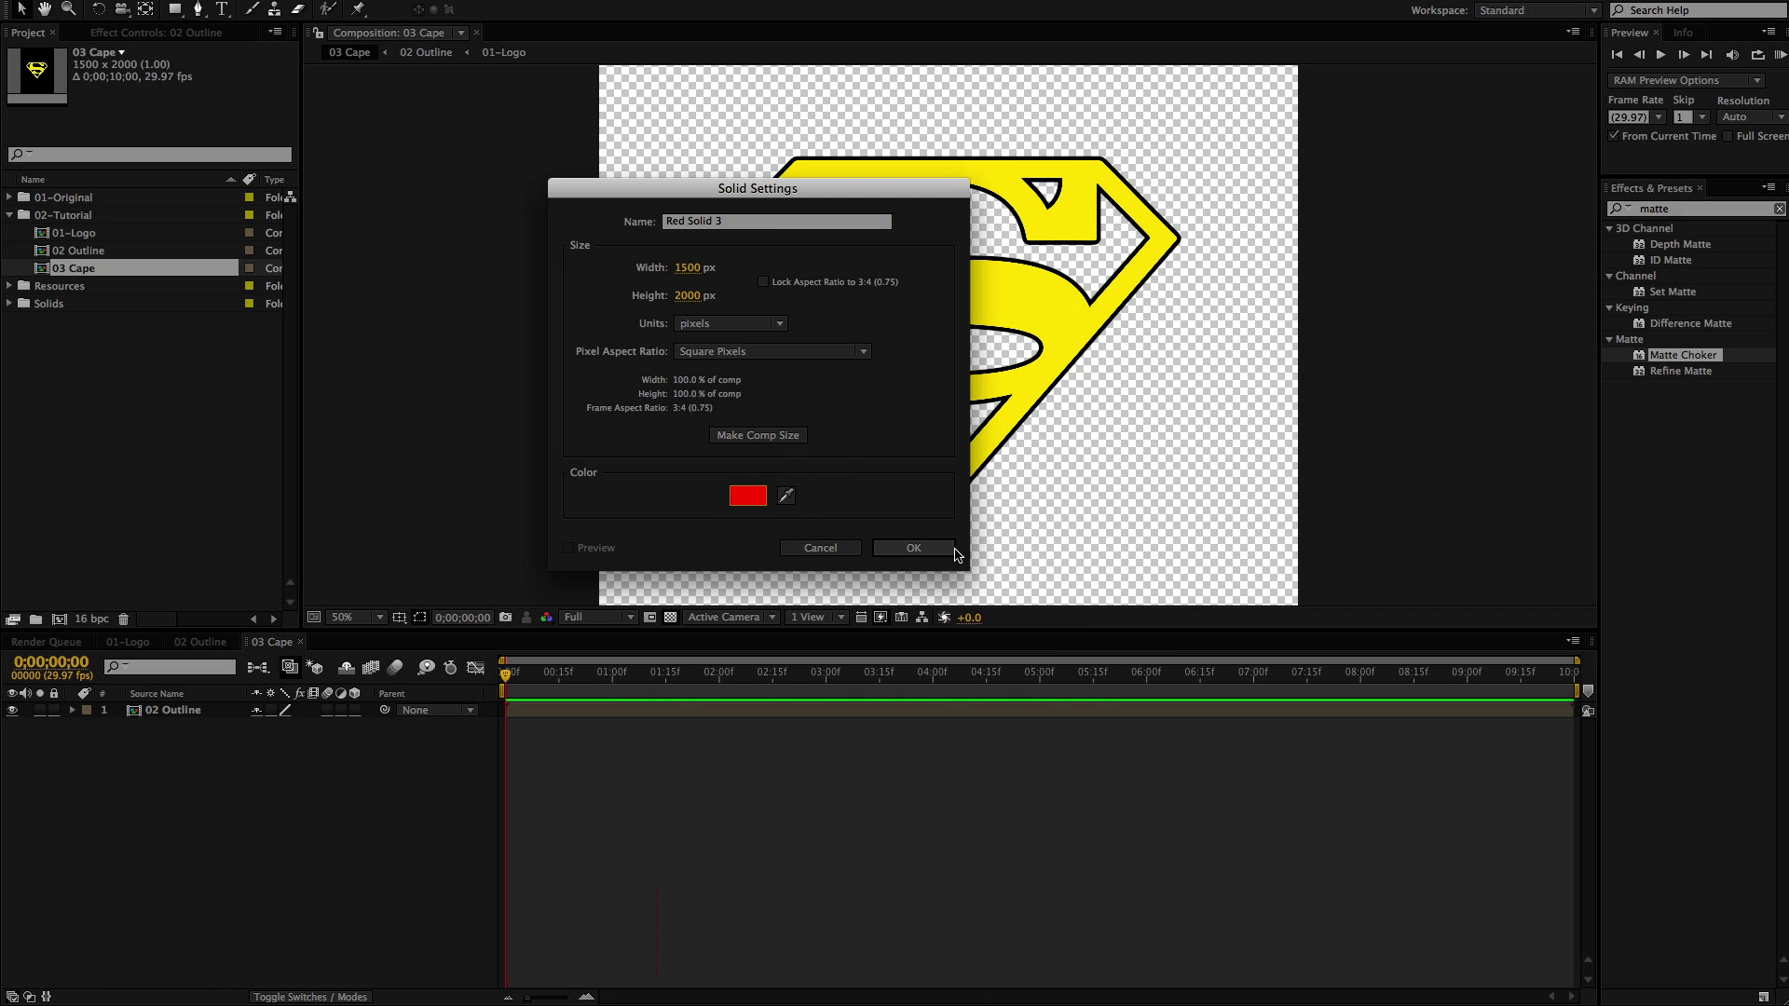
click(951, 548)
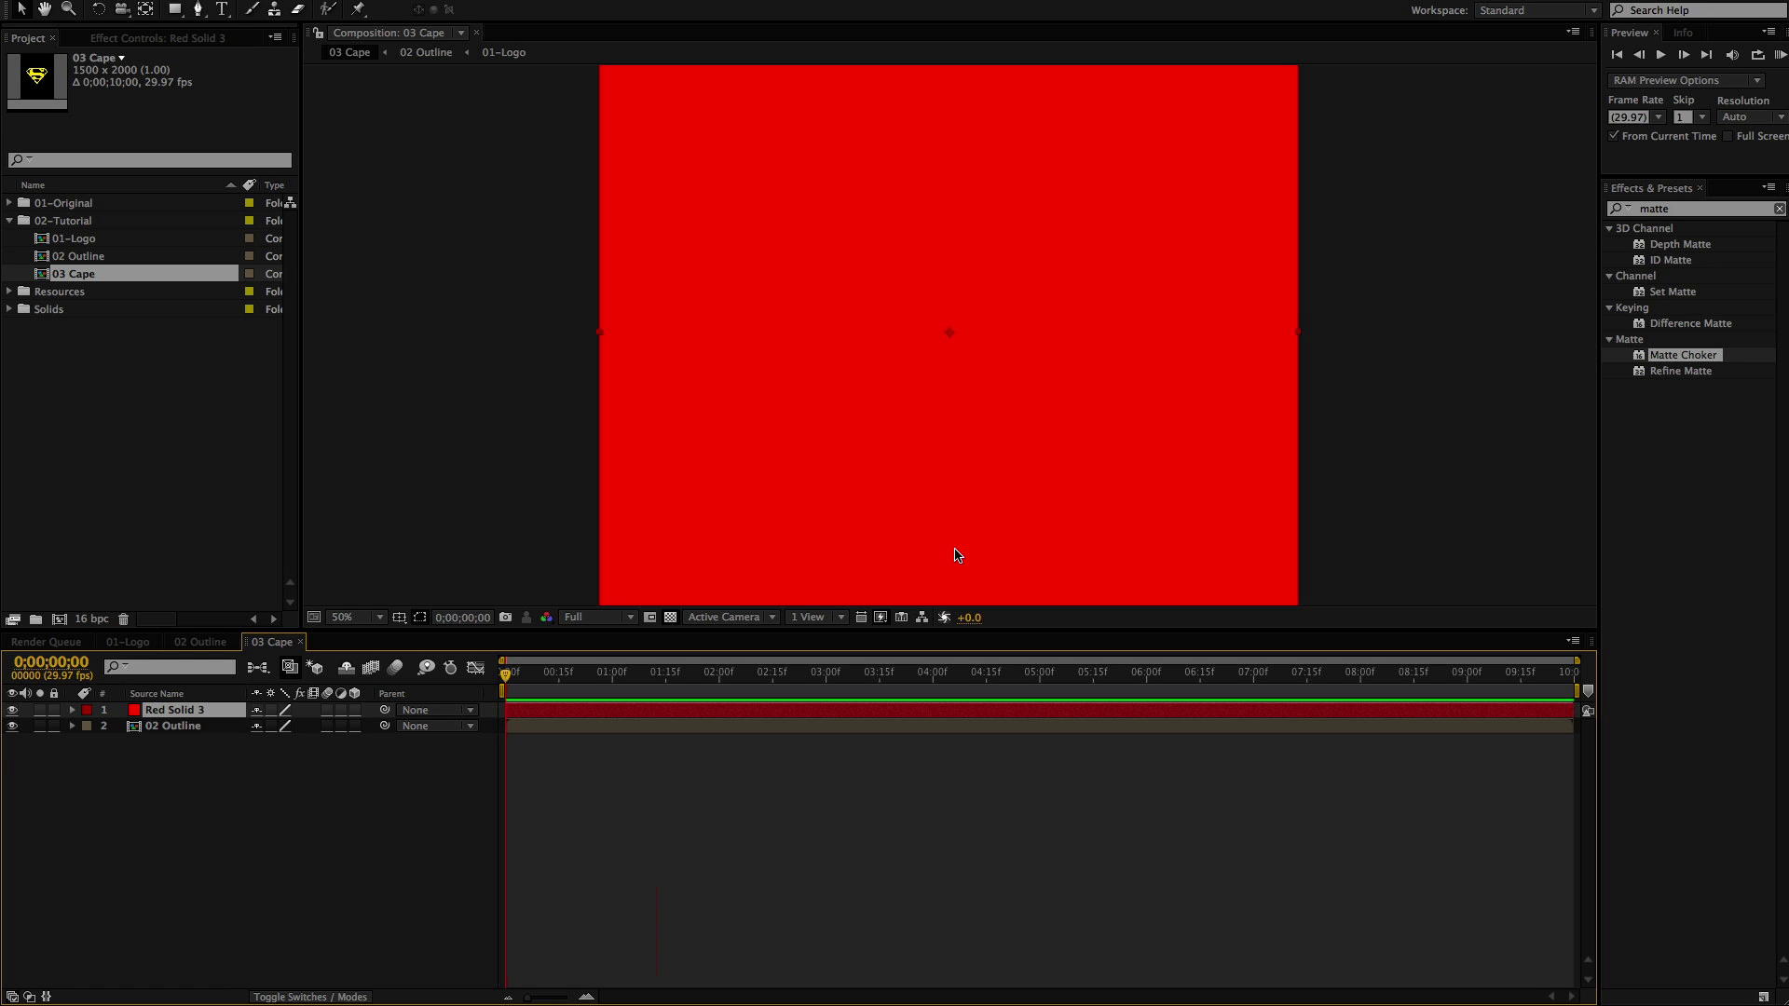
Place the red solid beneath the 02 Outline layer so it serves as the logo's background
drag(160, 711, 166, 736)
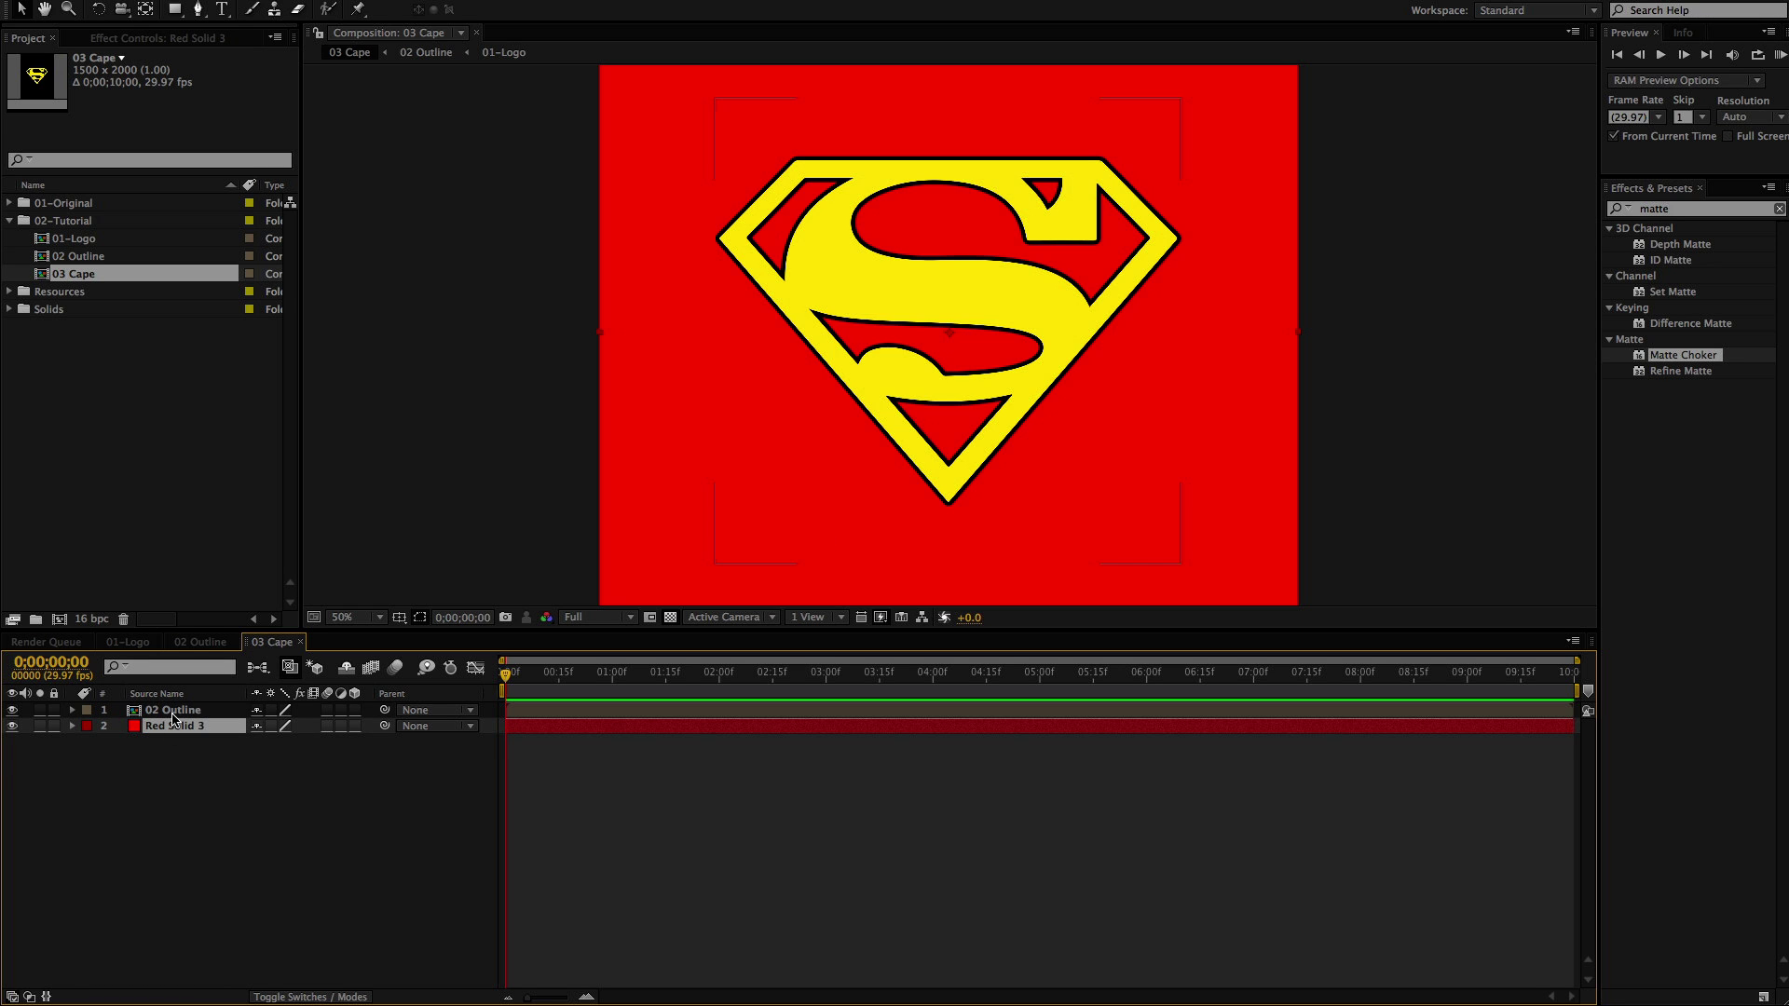
click(715, 832)
scroll(786, 295, down, 2)
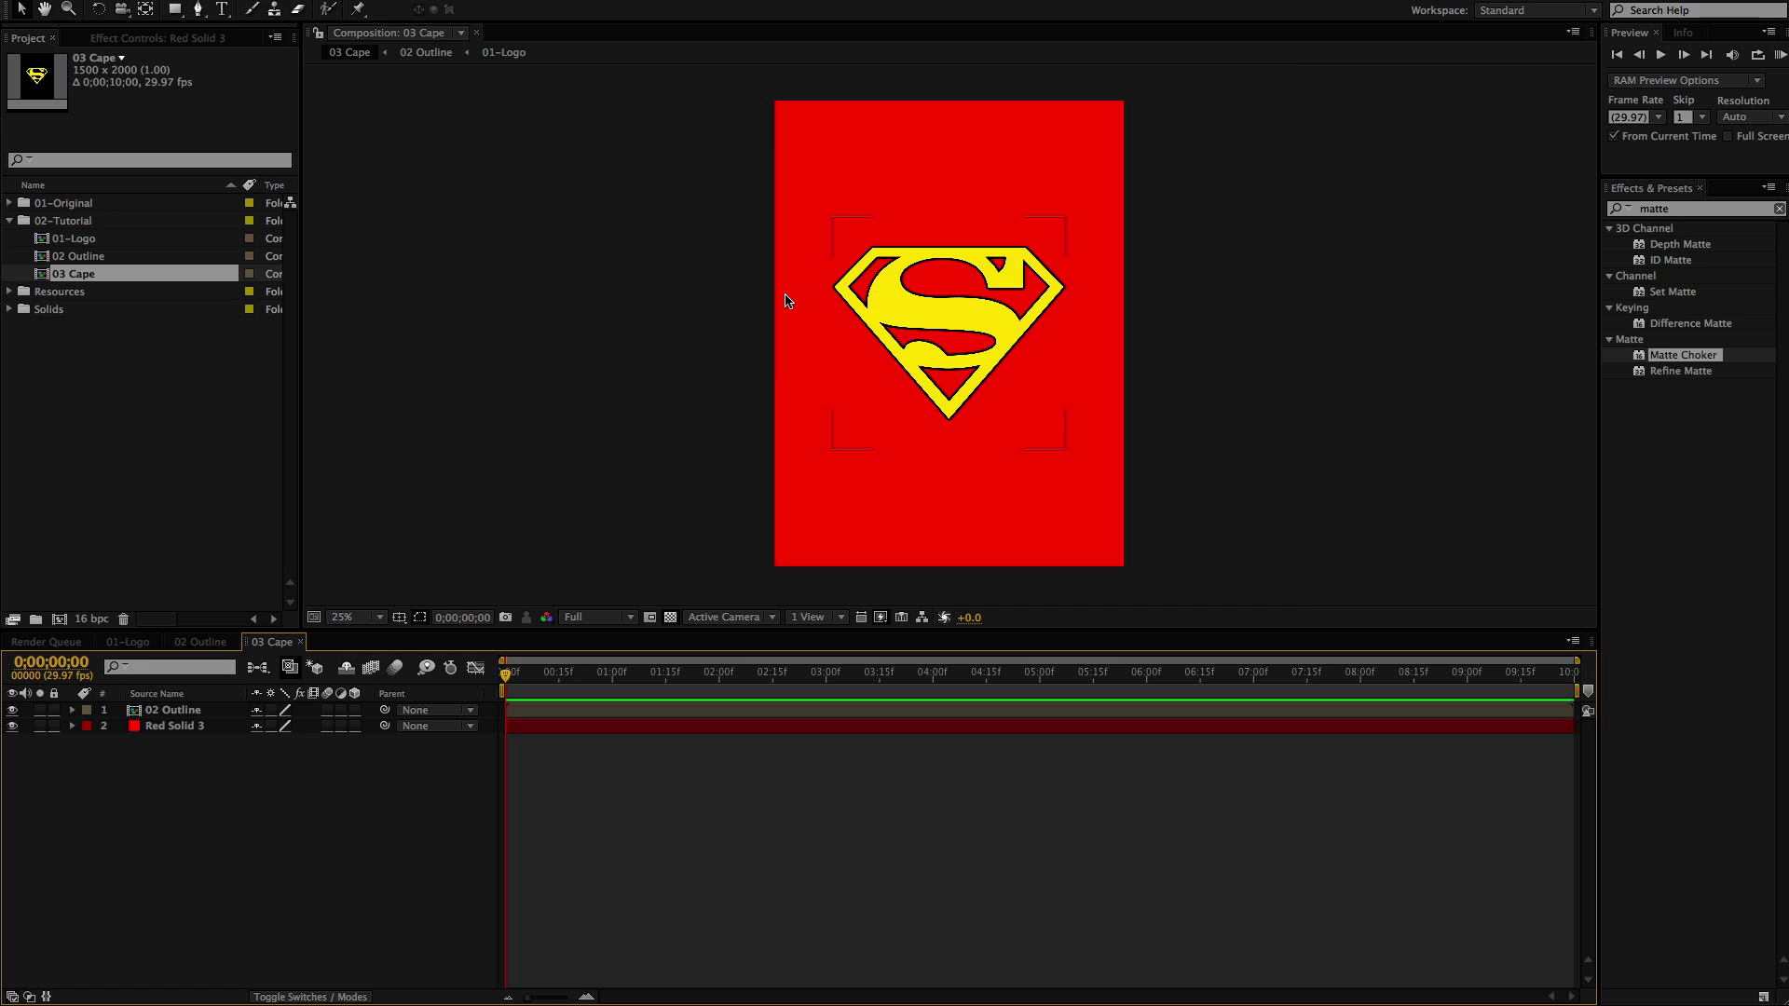
scroll(786, 300, up, 2)
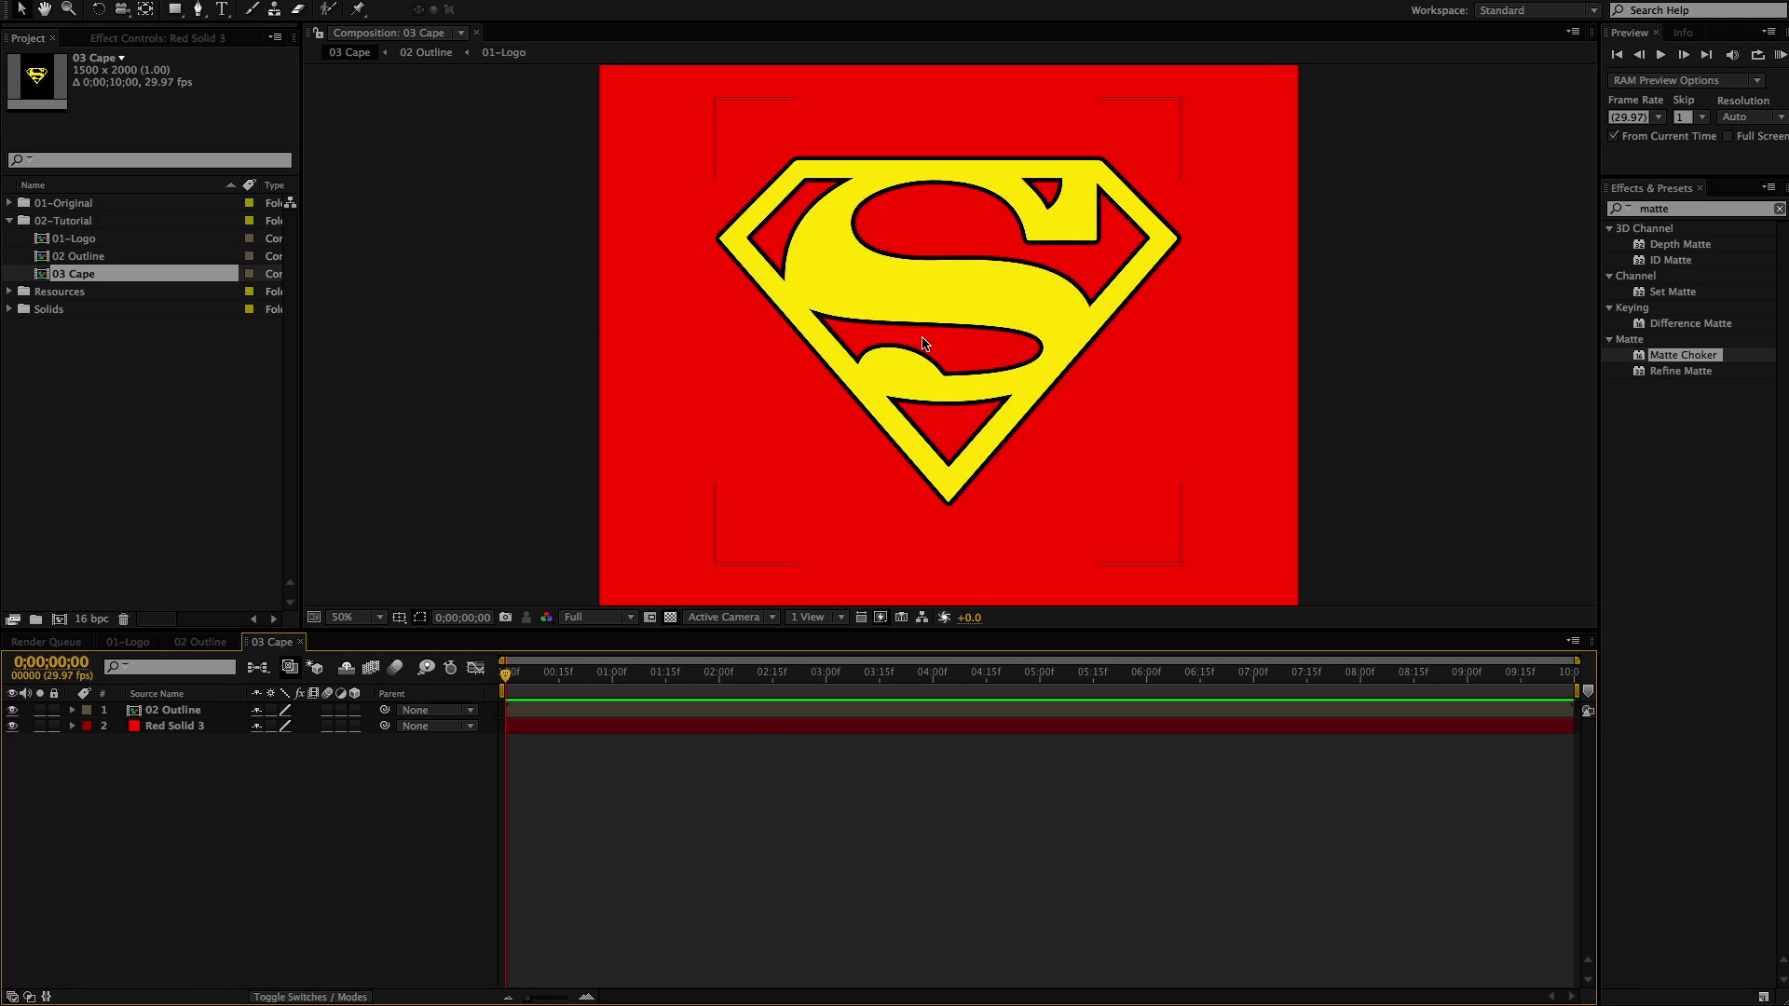
mouse_move(922, 340)
mouse_down()
mouse_move(883, 295)
mouse_move(900, 360)
mouse_up()
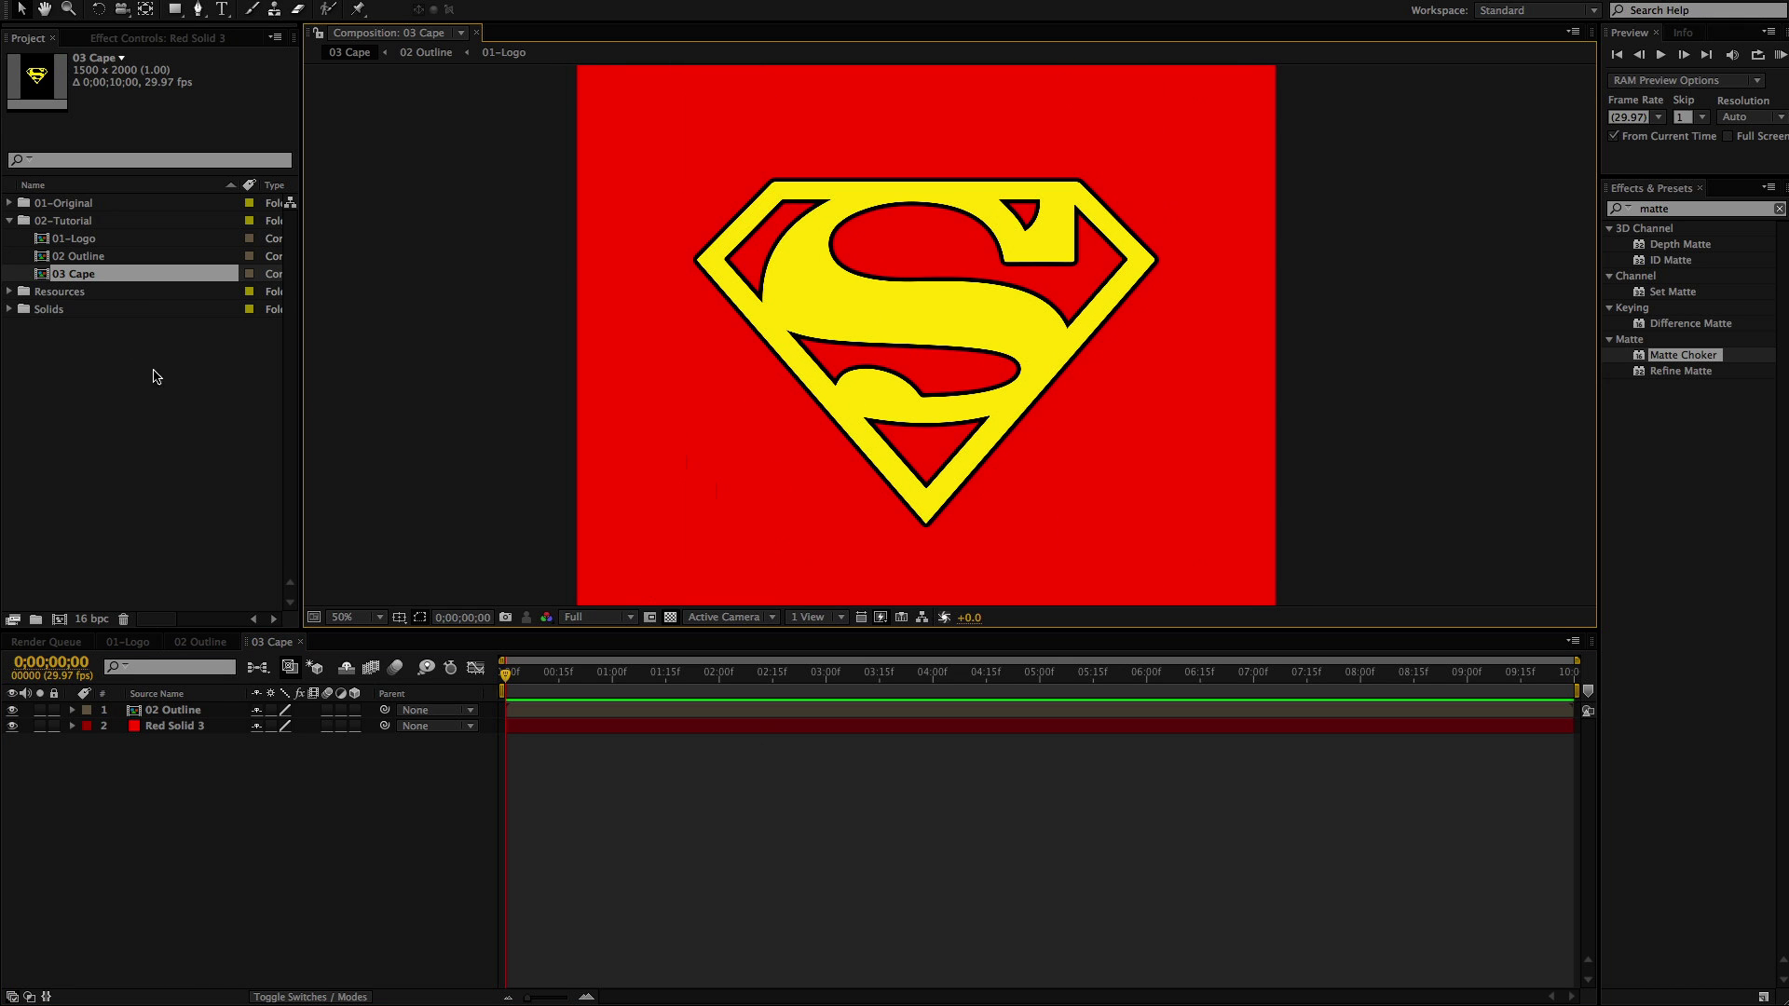
Create a new 1500 x 2000 px composition named 04 Displacement Map
click(59, 620)
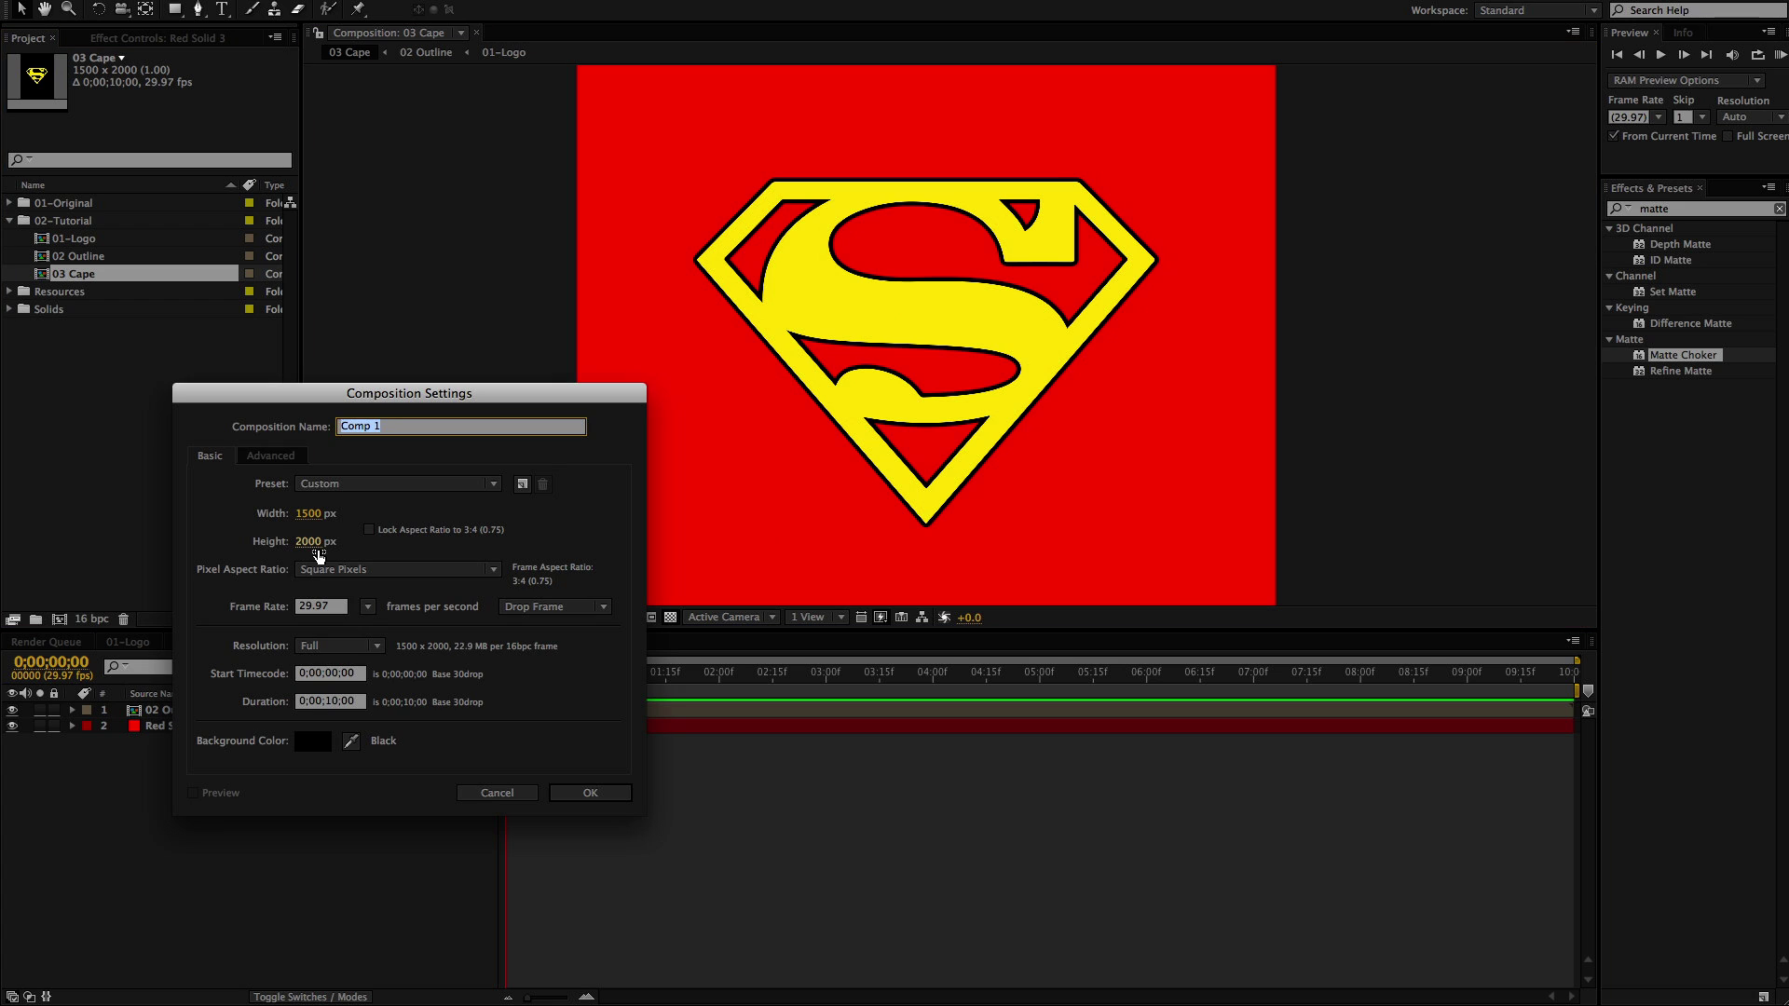
key(BackSpace)
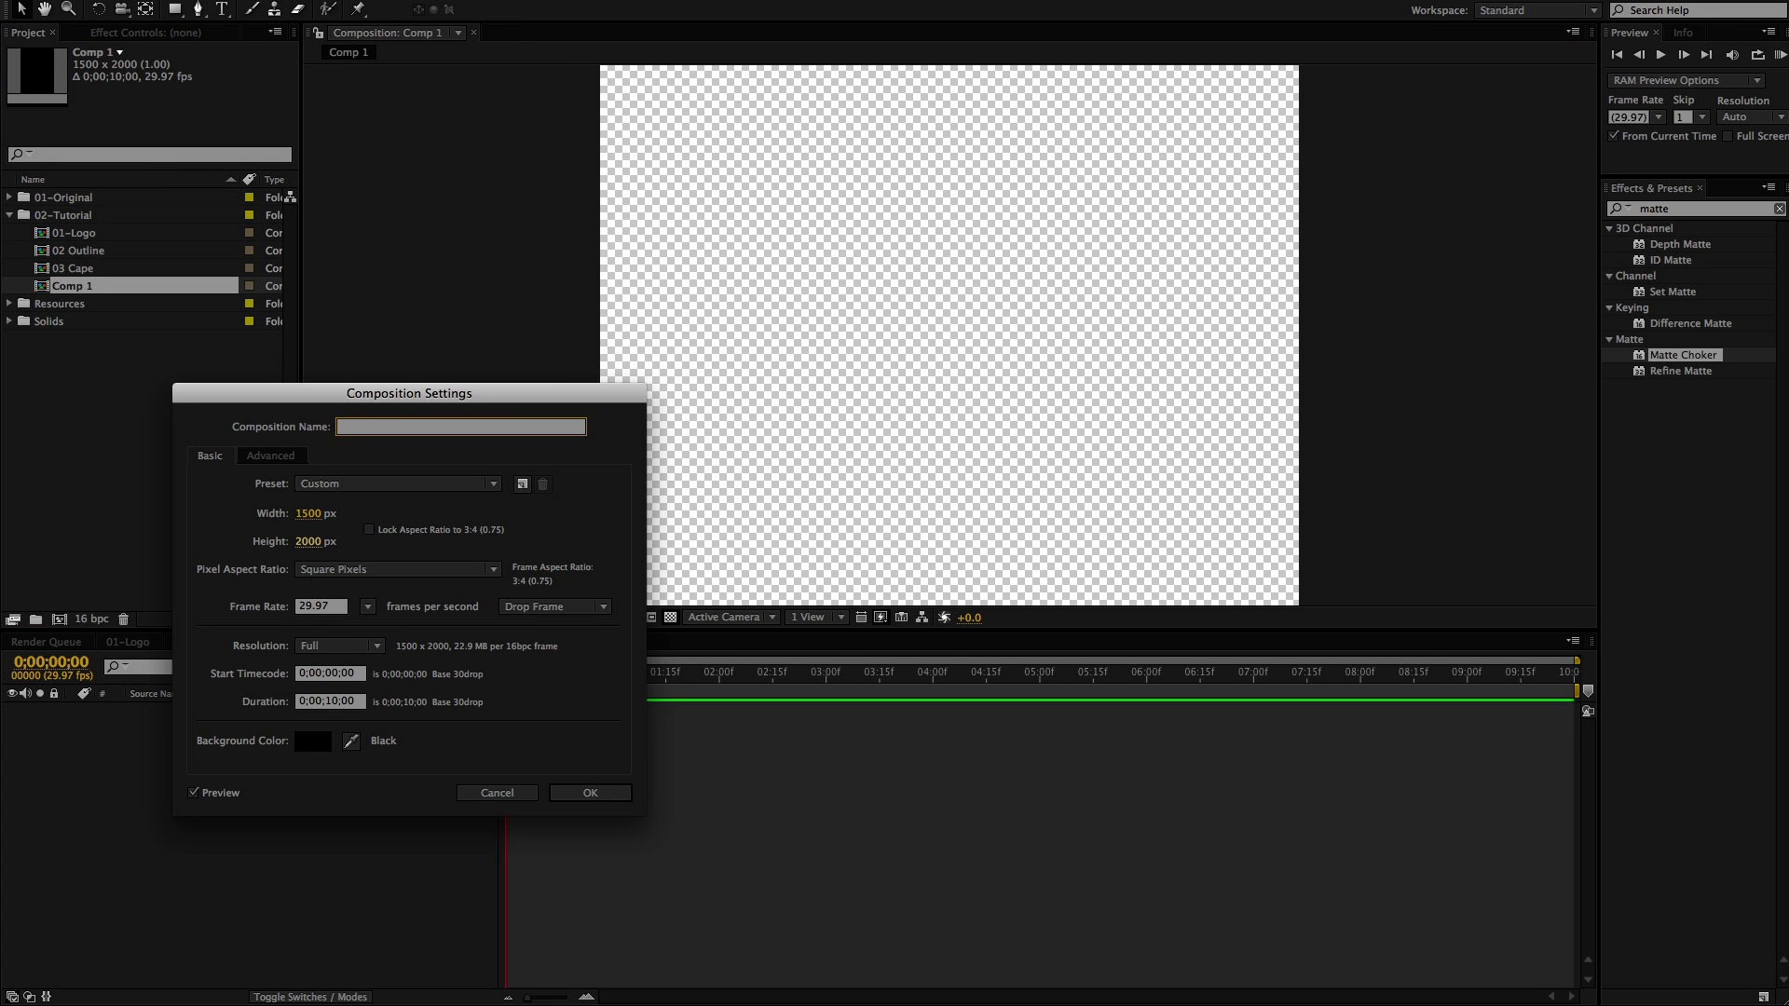
text(04 D)
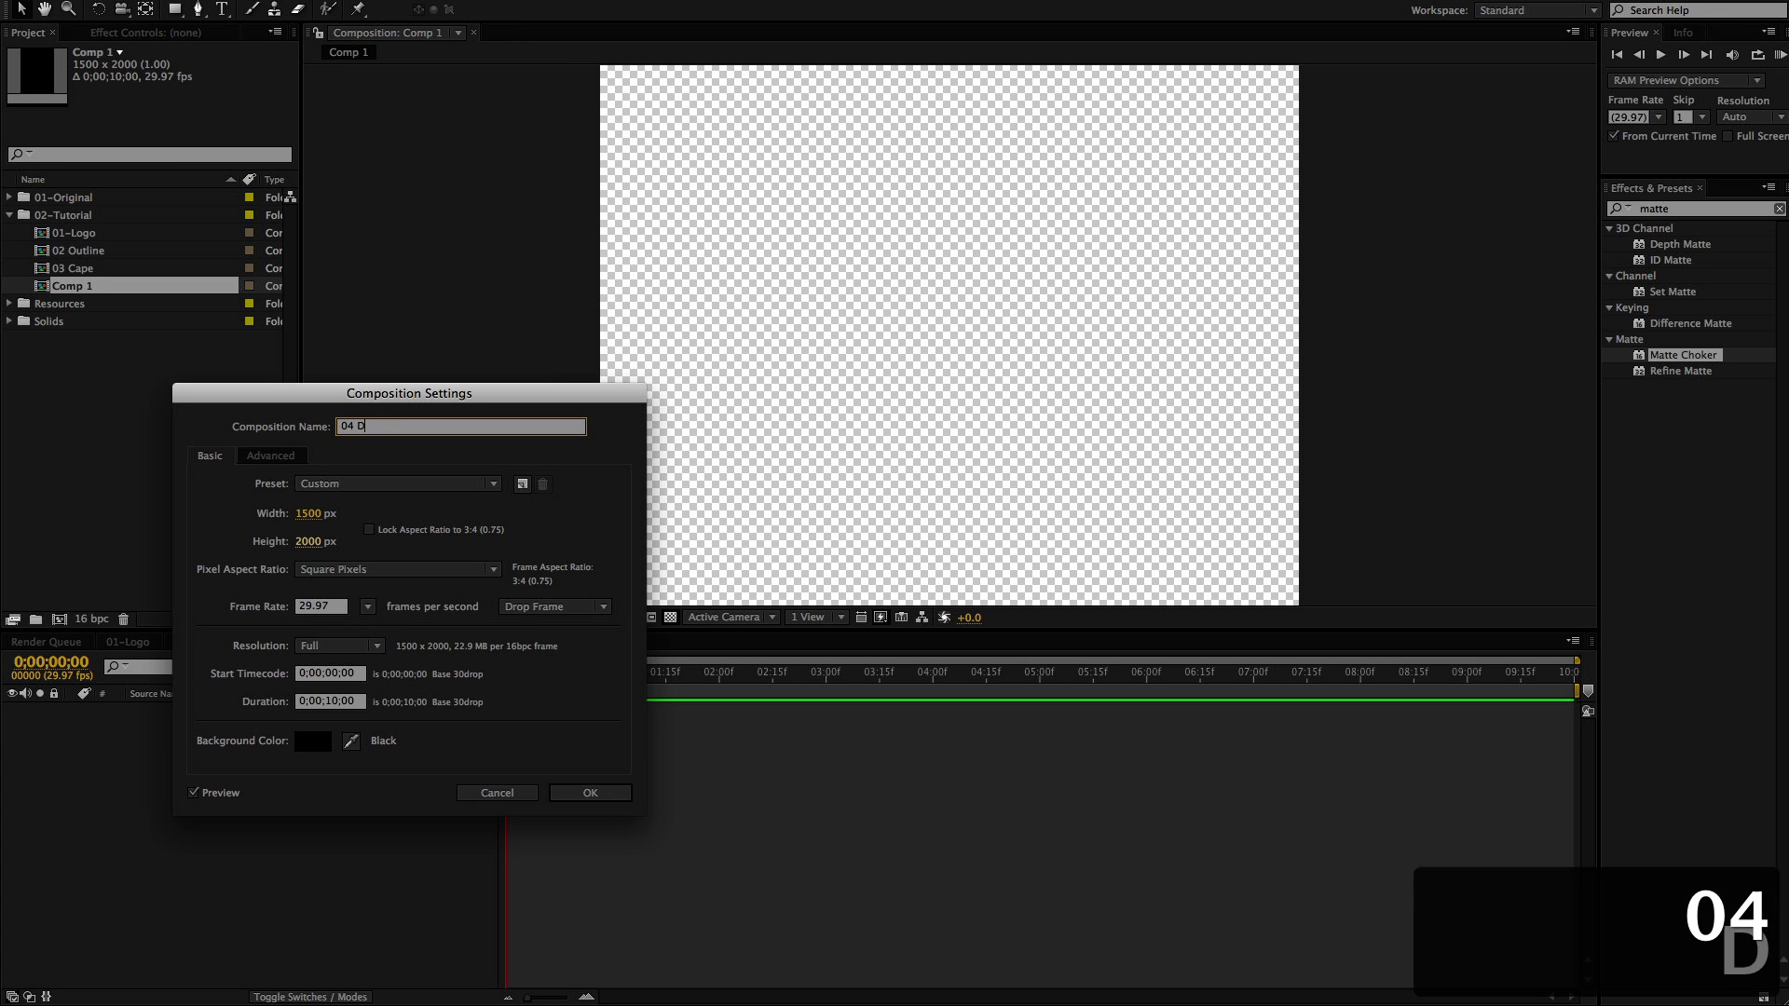
text(isplacement Map)
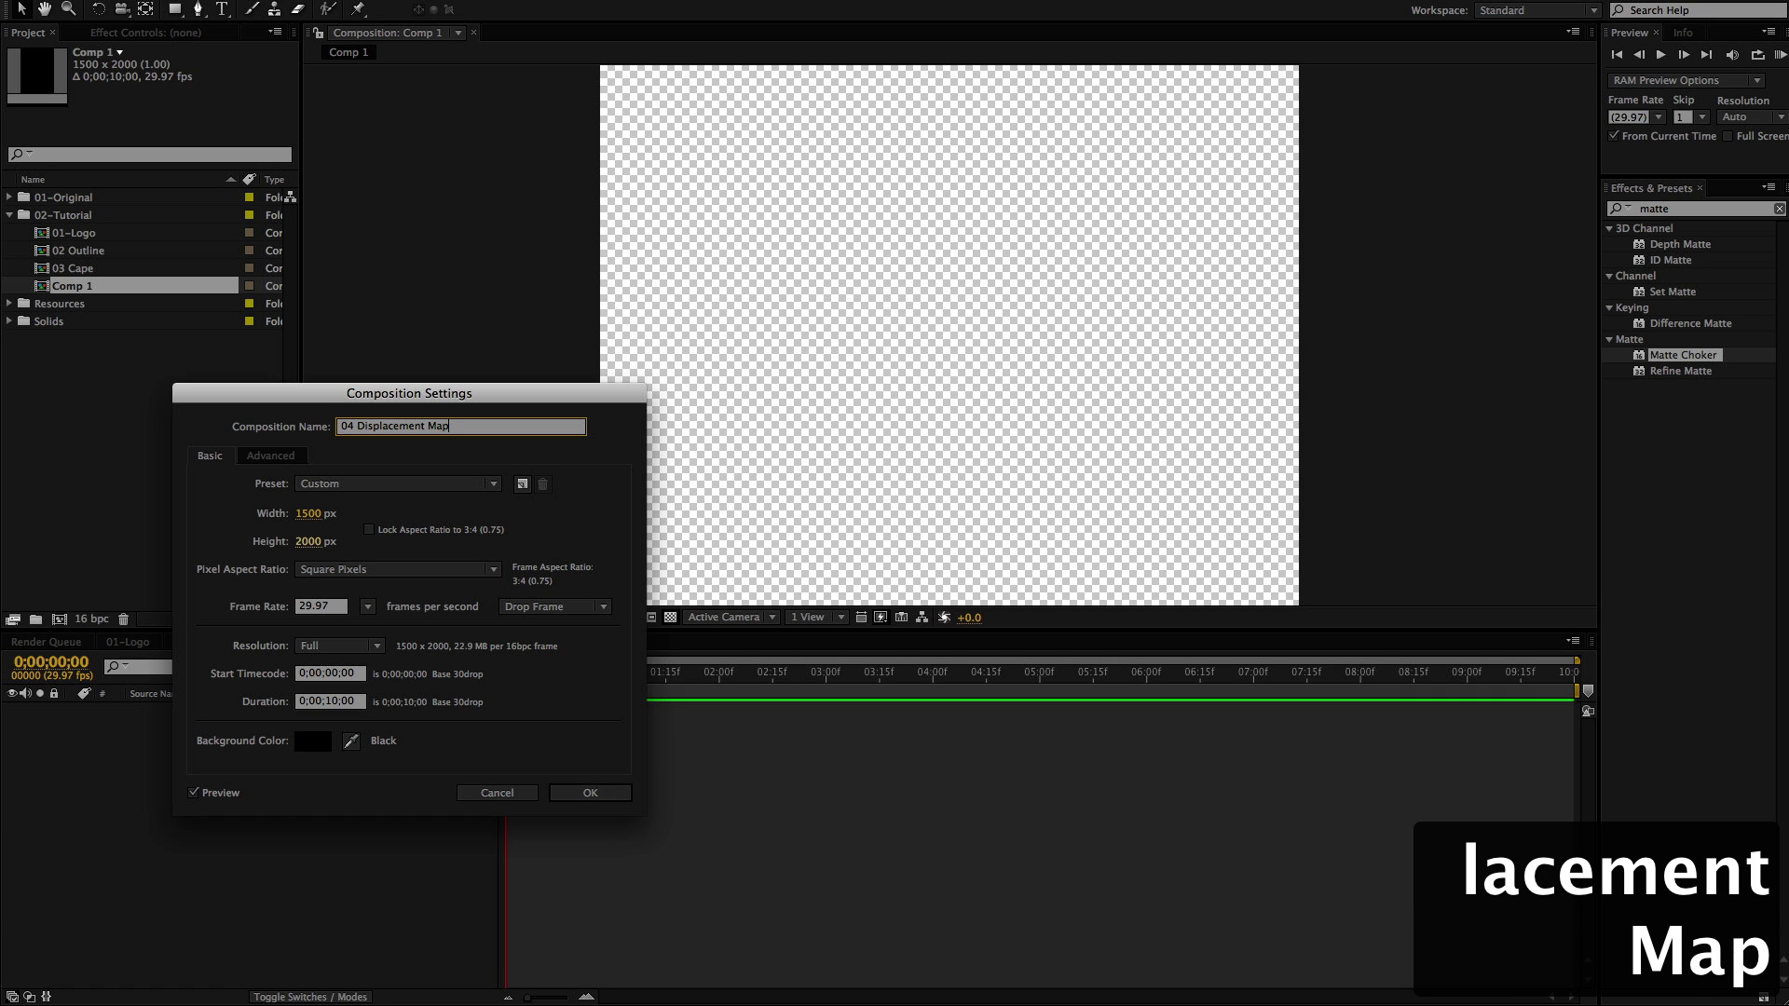
key(Return)
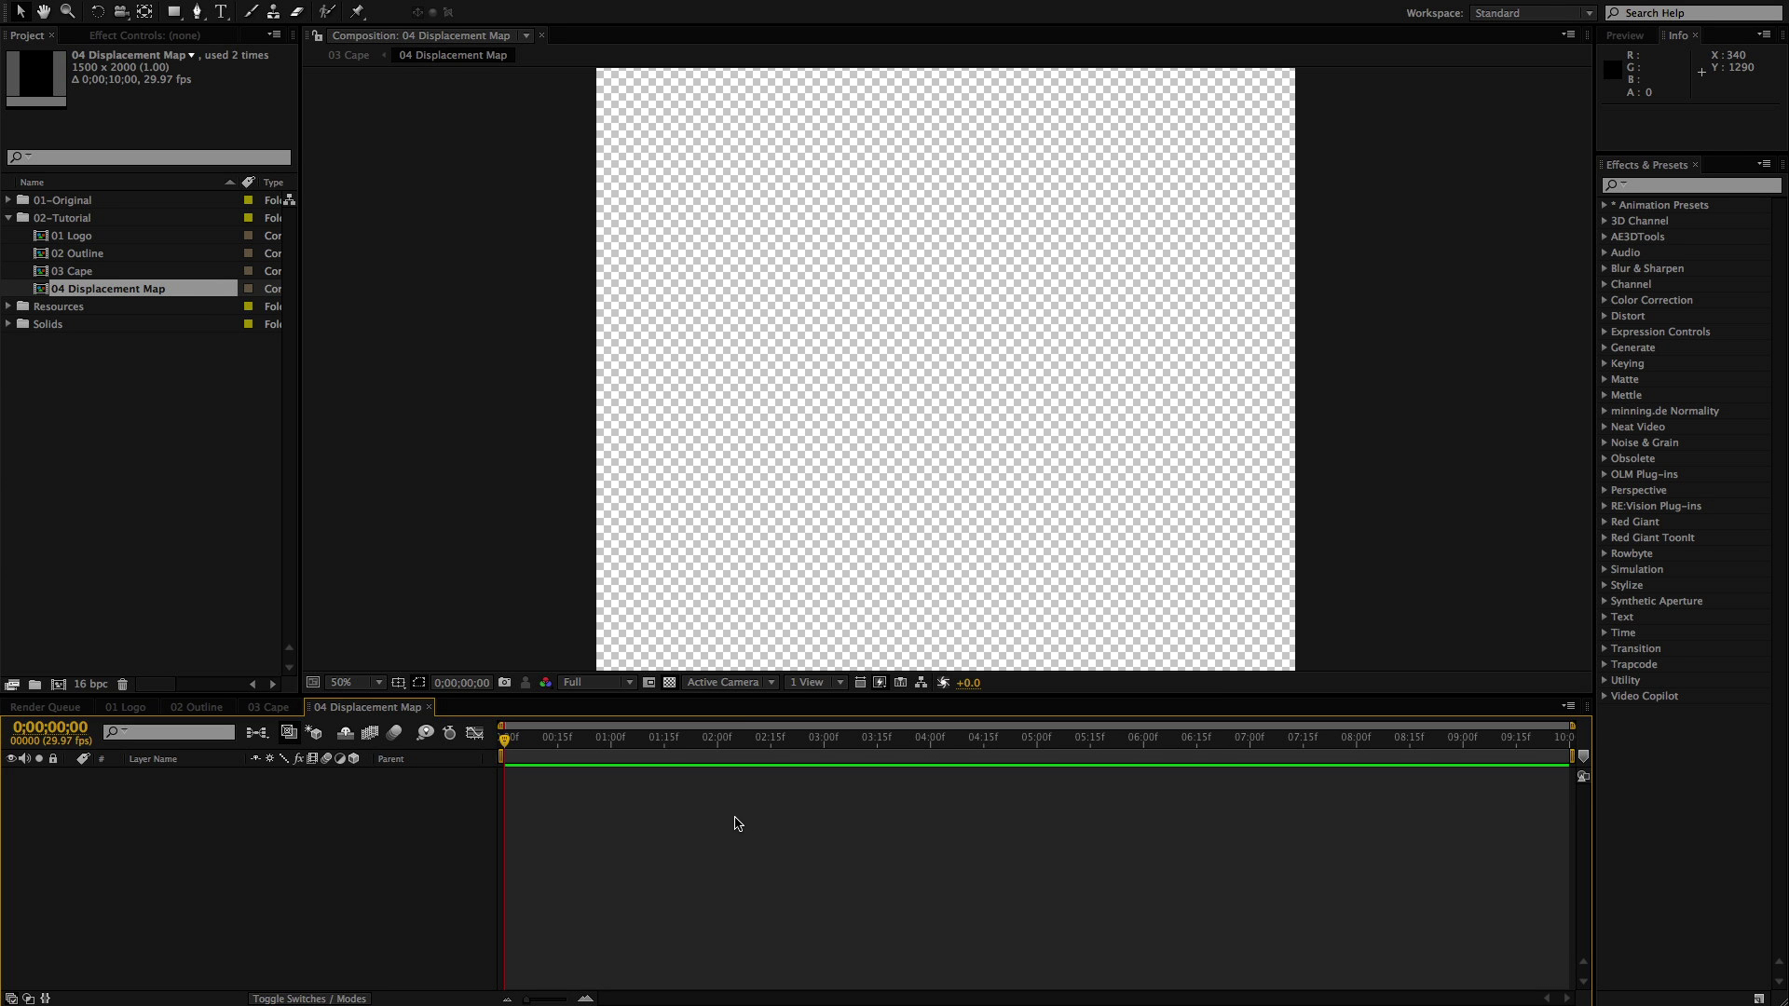
Add a comp-sized solid in neutral gray, with 50% brightness (808080), to 04 Displacement Map
click(601, 808)
key(super+y)
click(746, 499)
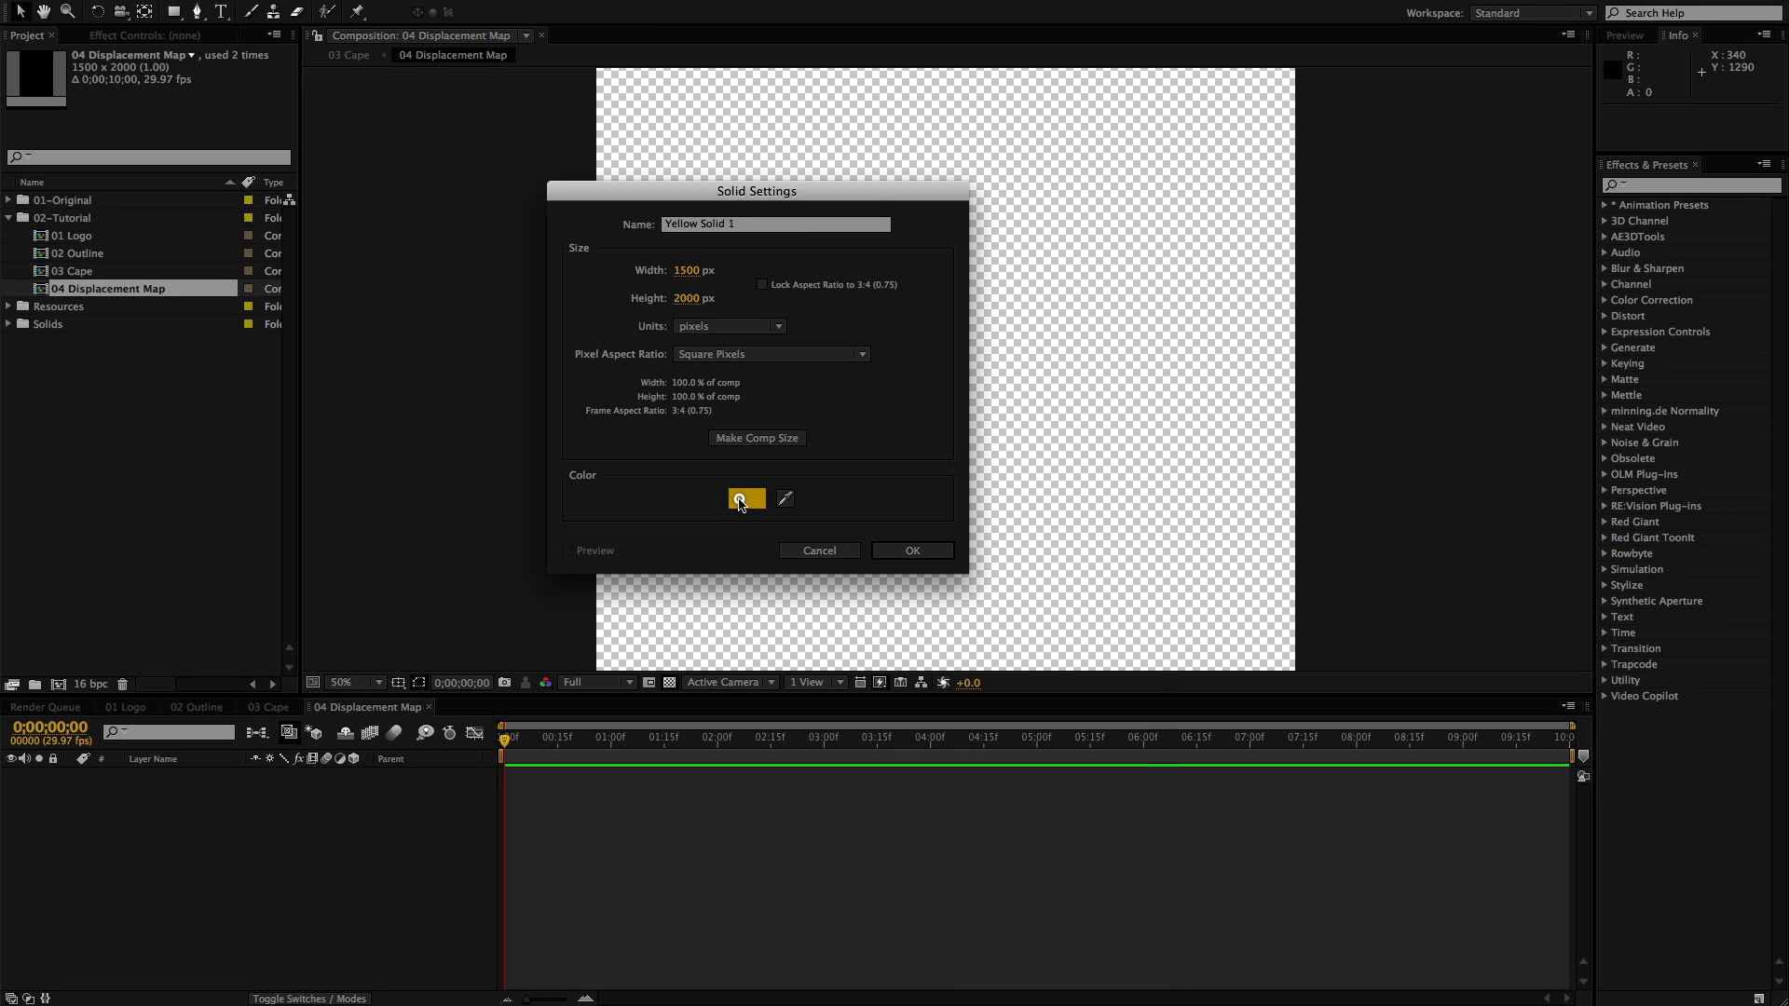
drag(1001, 675, 992, 687)
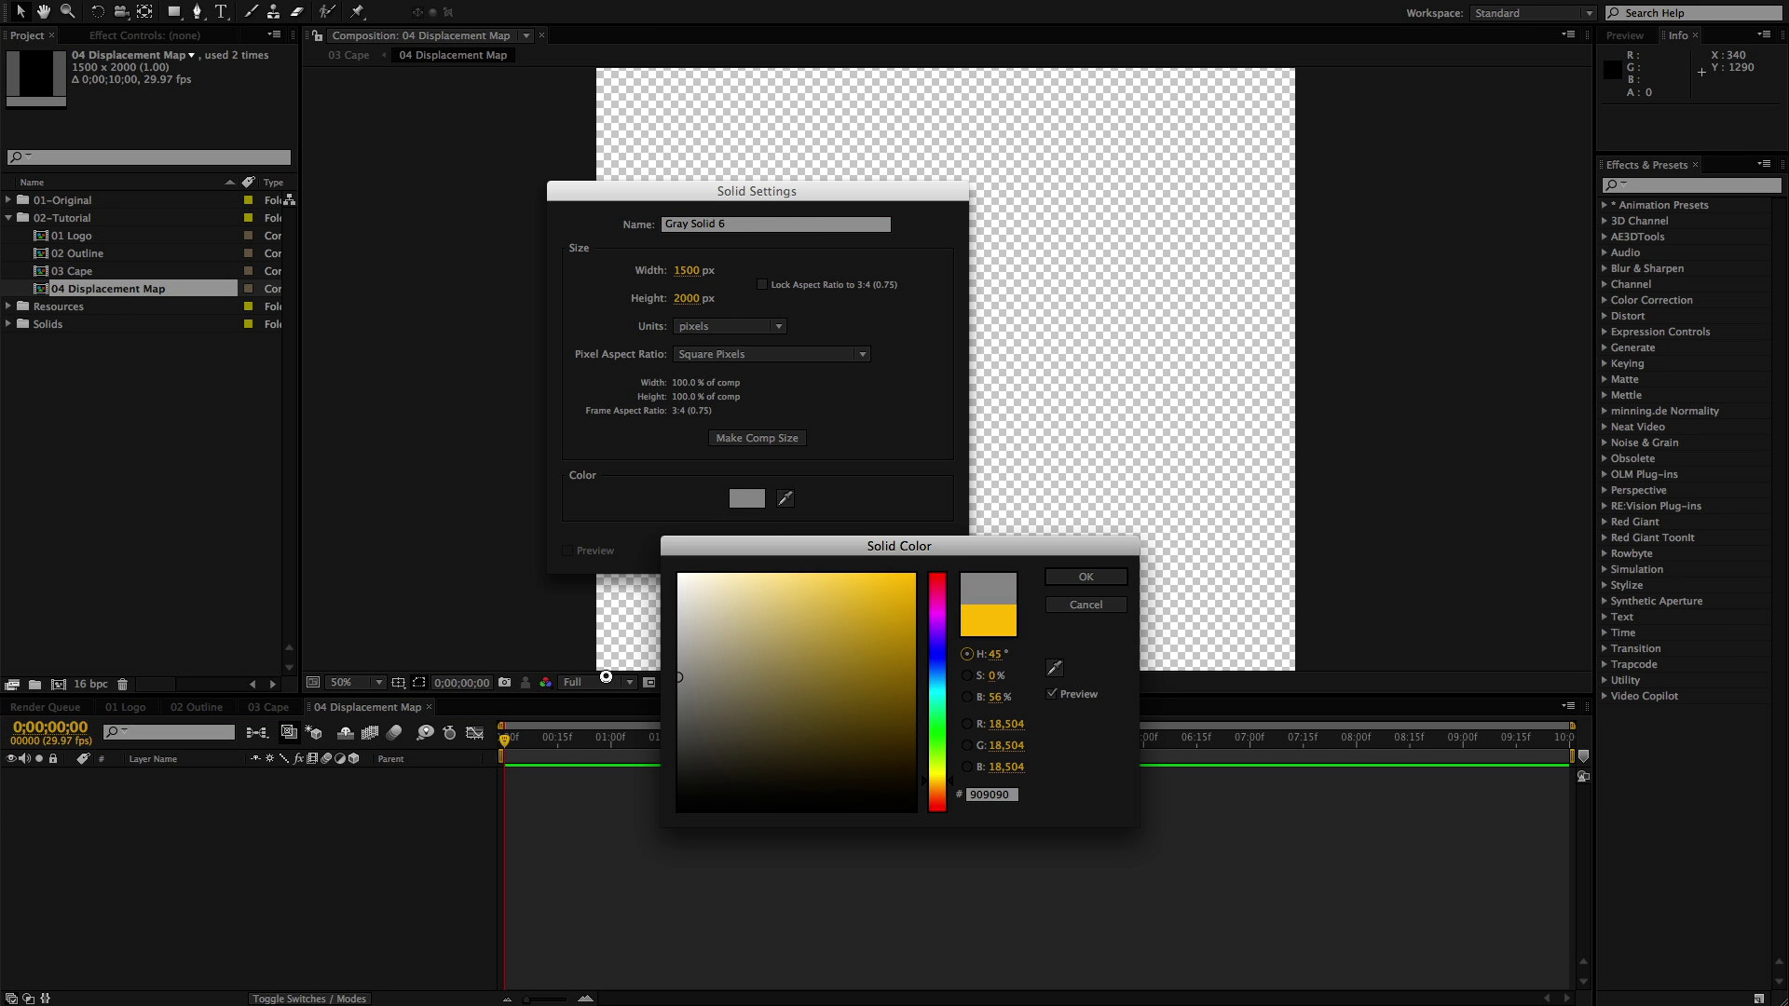
click(995, 697)
text(50)
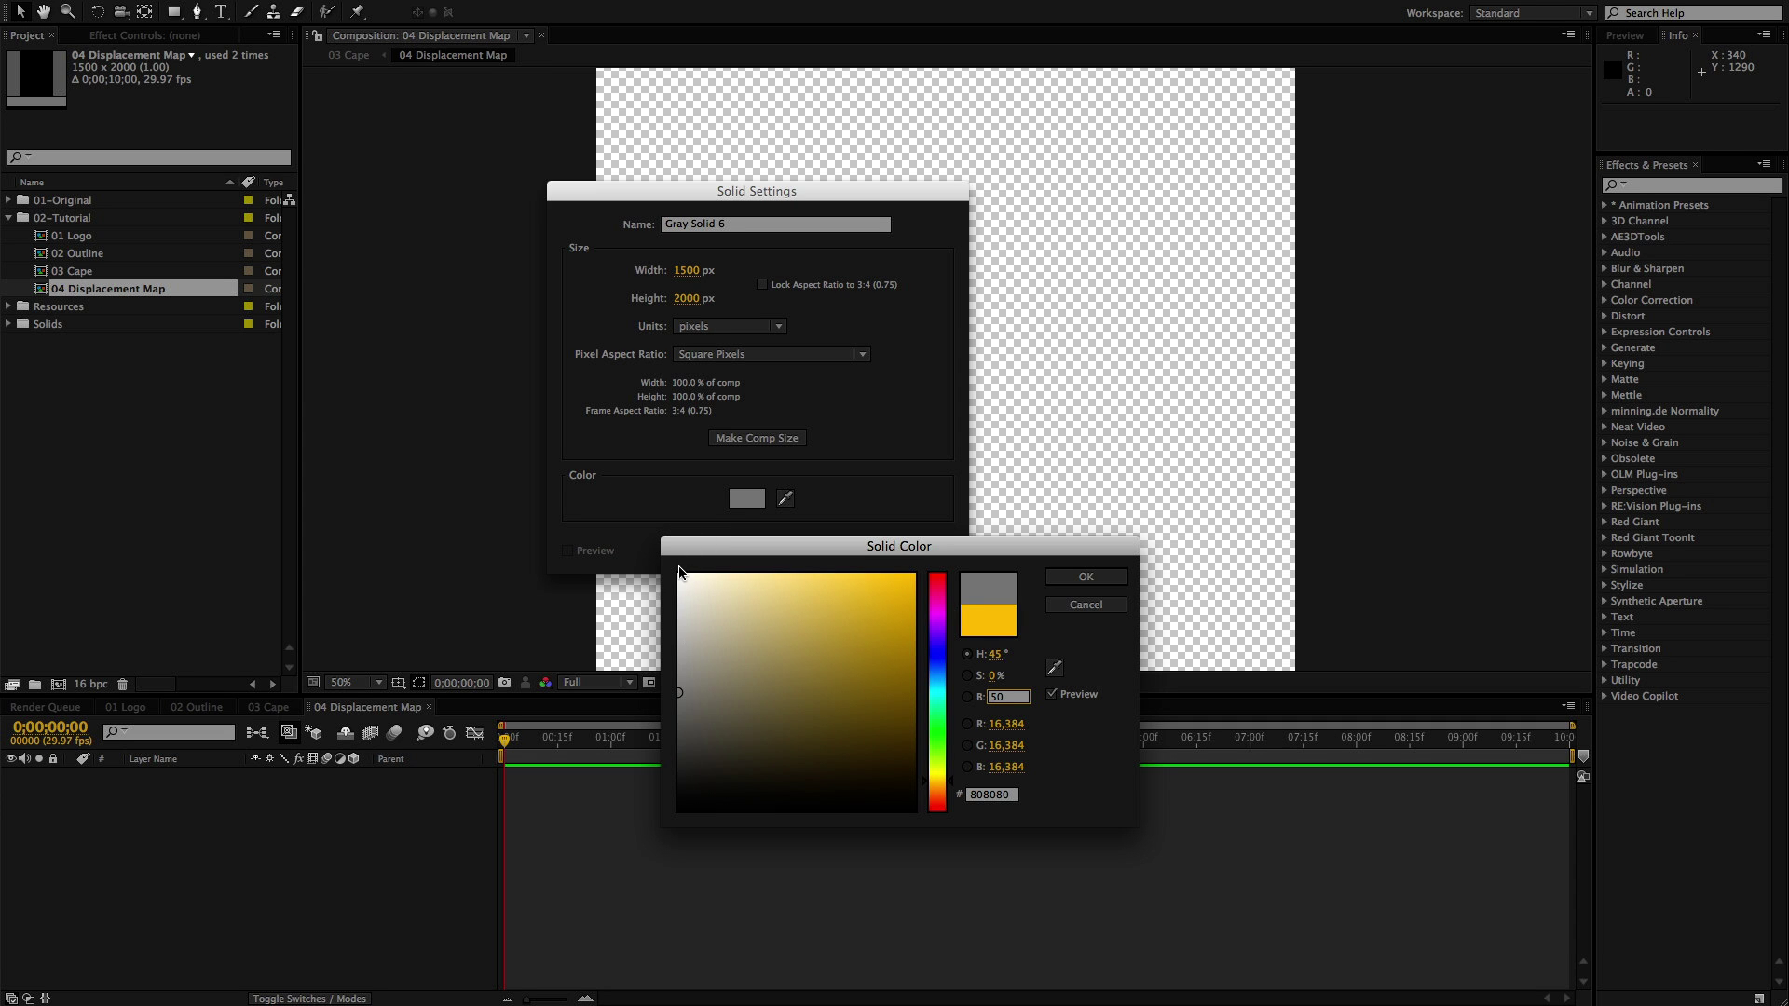
double_click(998, 697)
click(1072, 578)
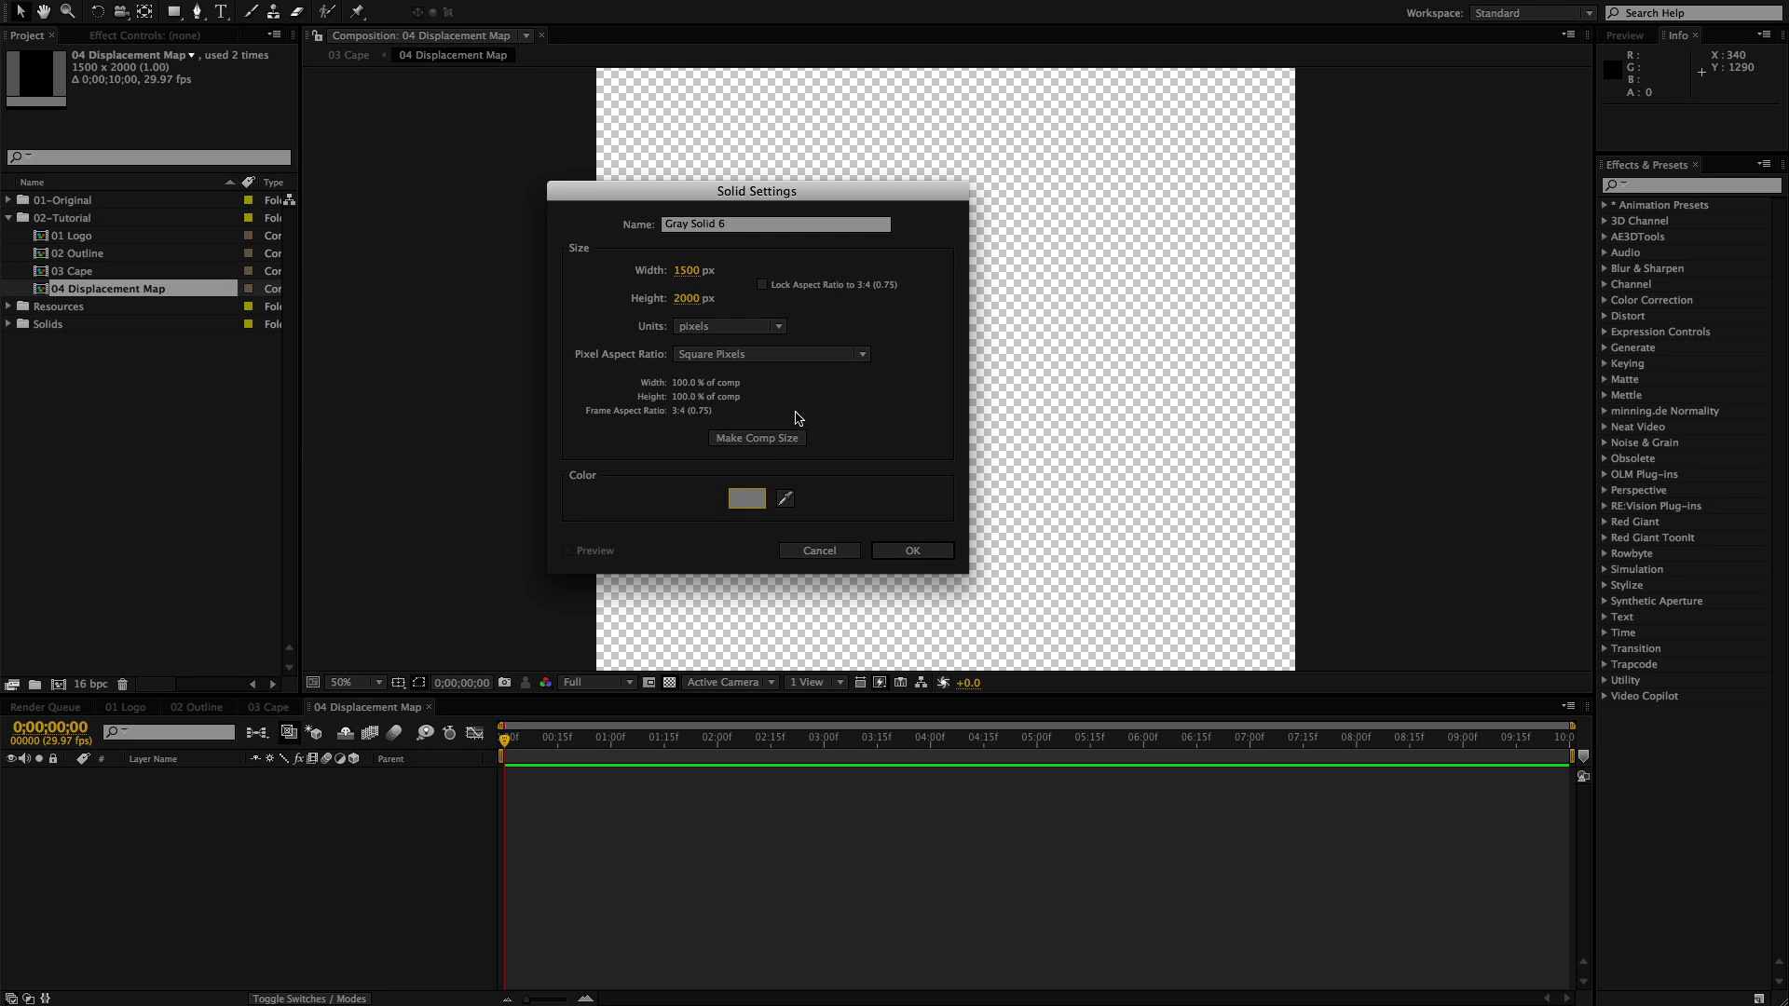
click(766, 439)
click(909, 553)
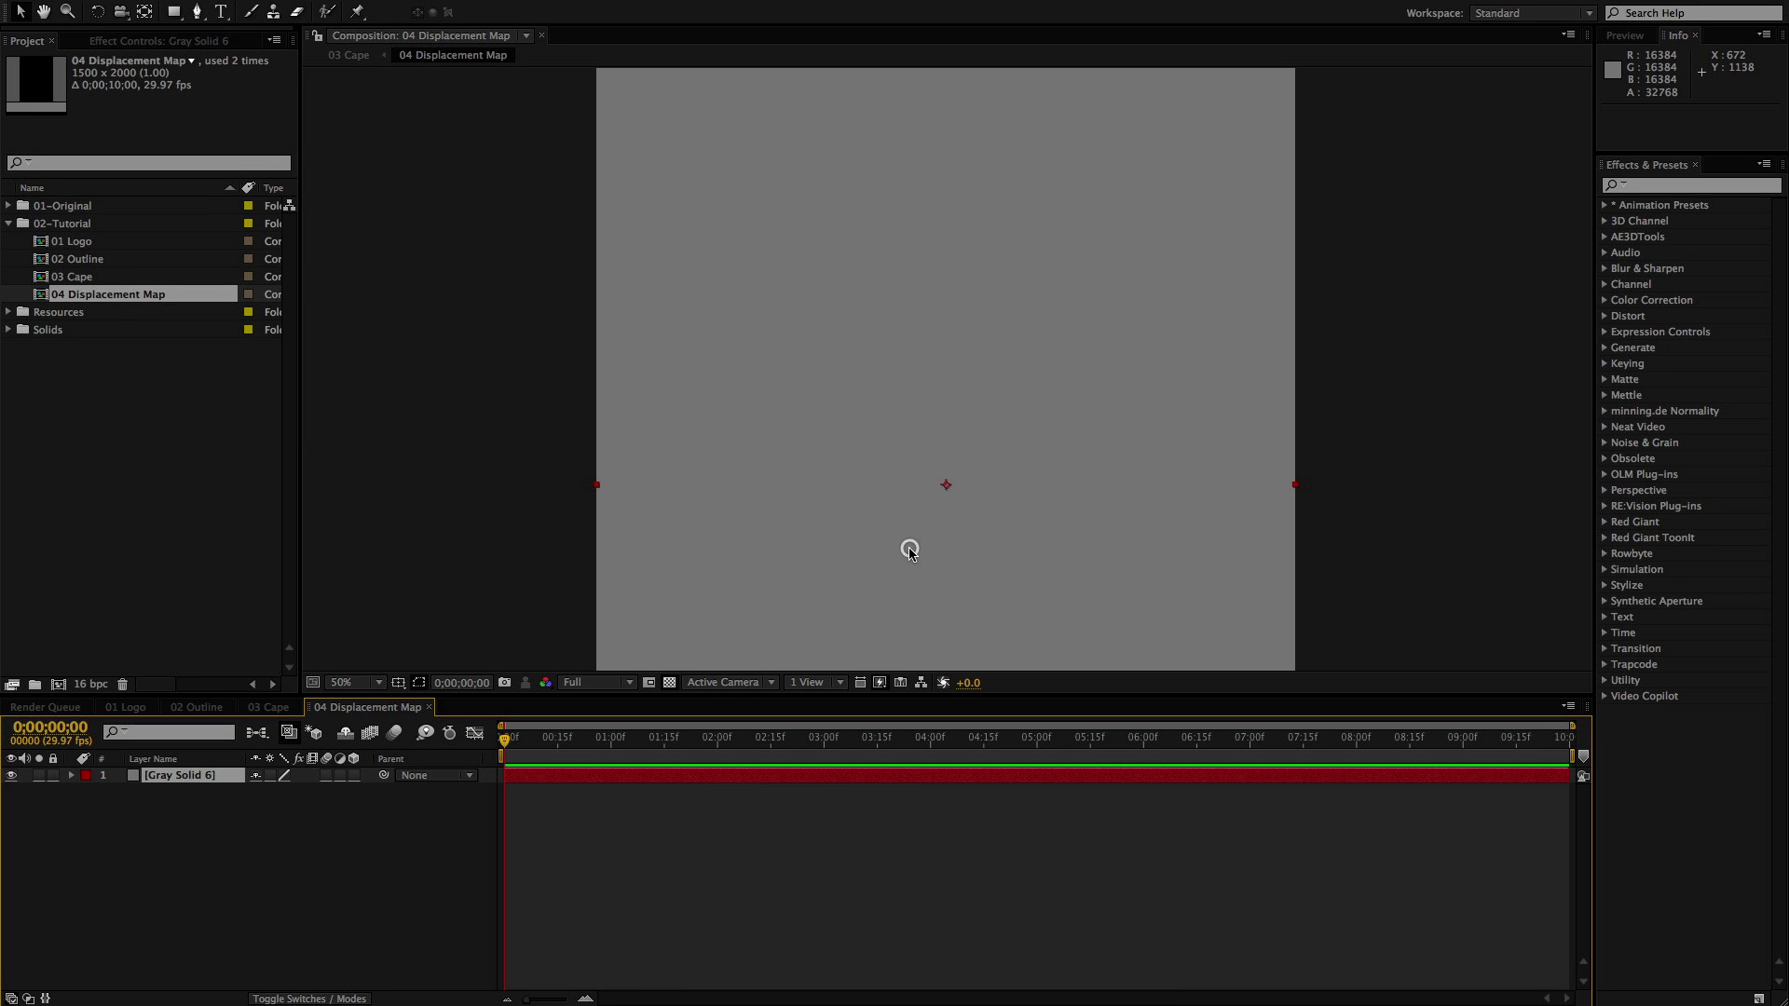
click(778, 466)
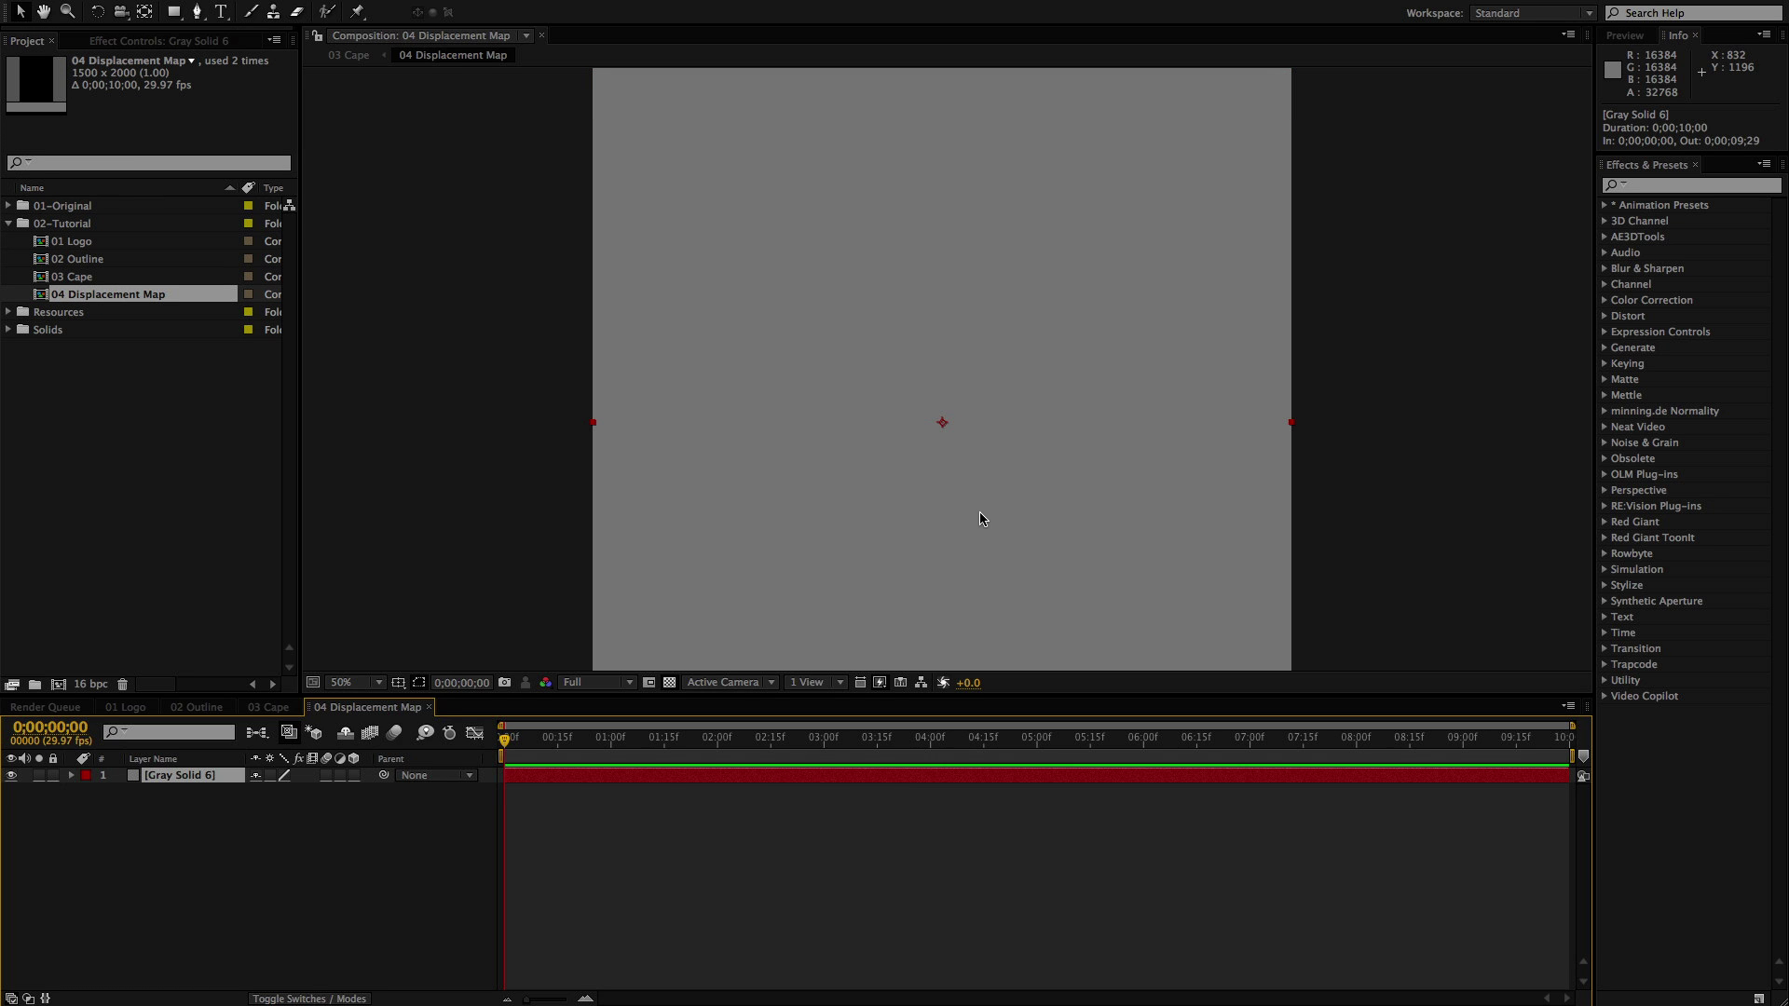
click(1009, 807)
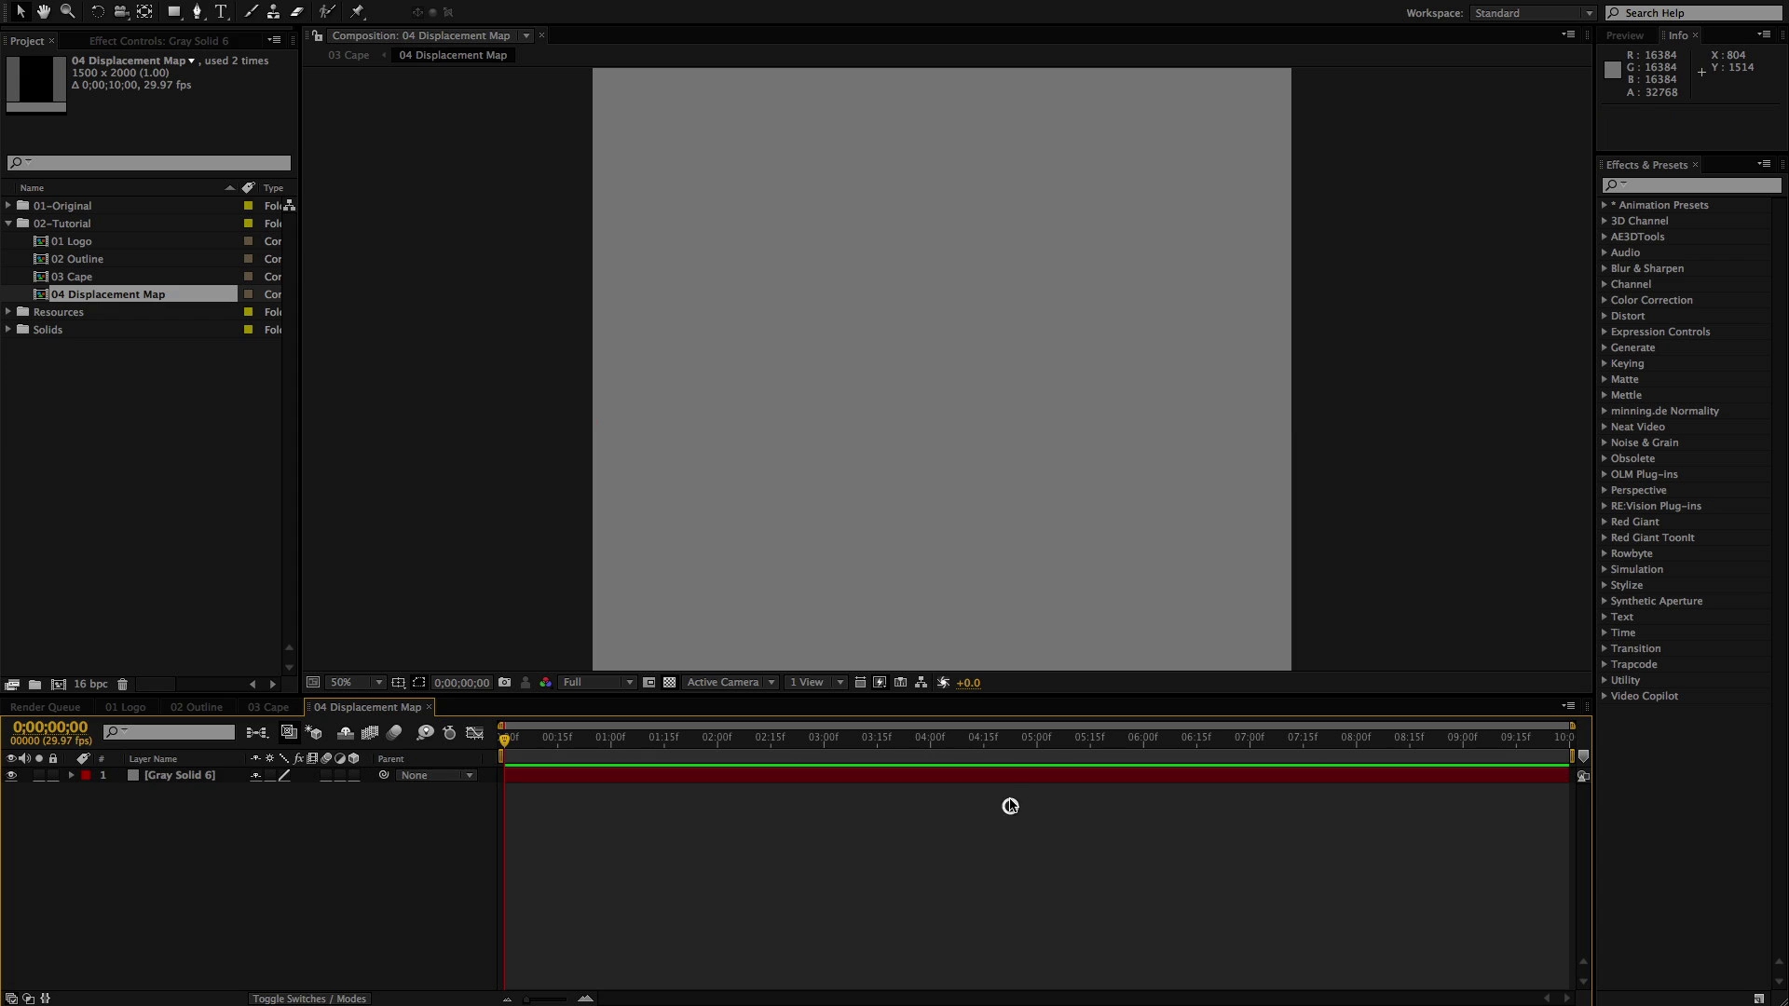
Find the Fractal Noise effect and apply it to the gray solid
click(1013, 776)
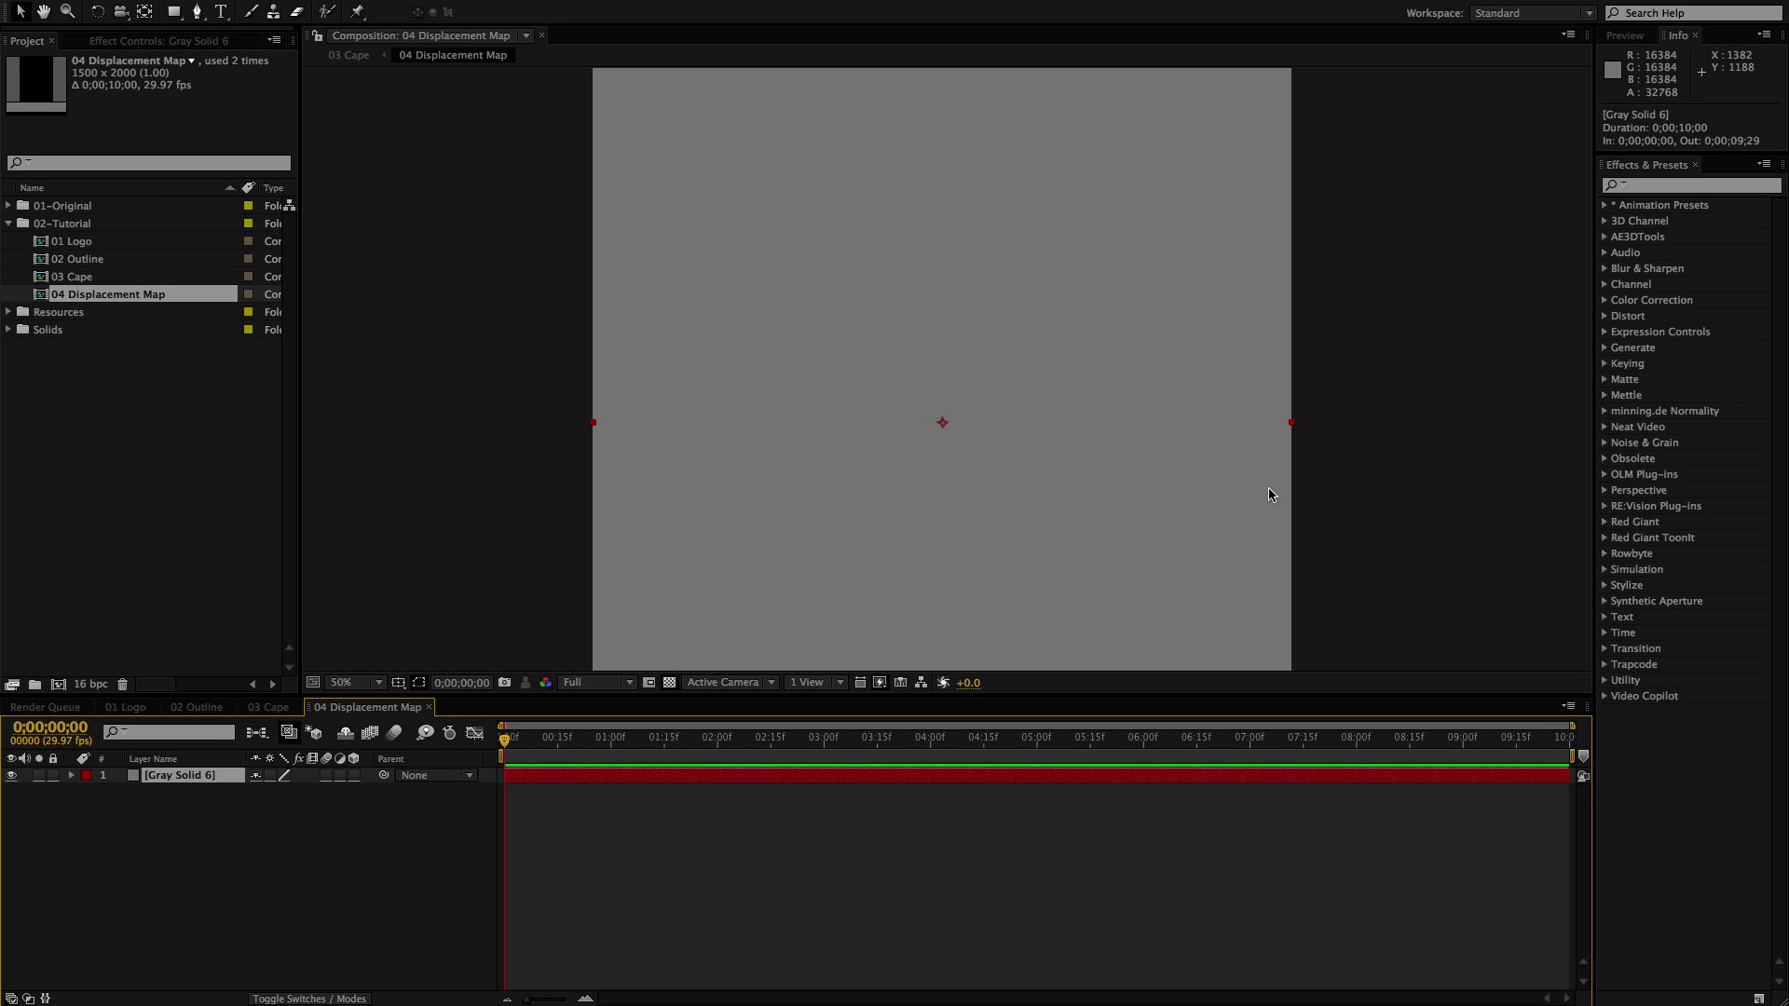
click(1644, 189)
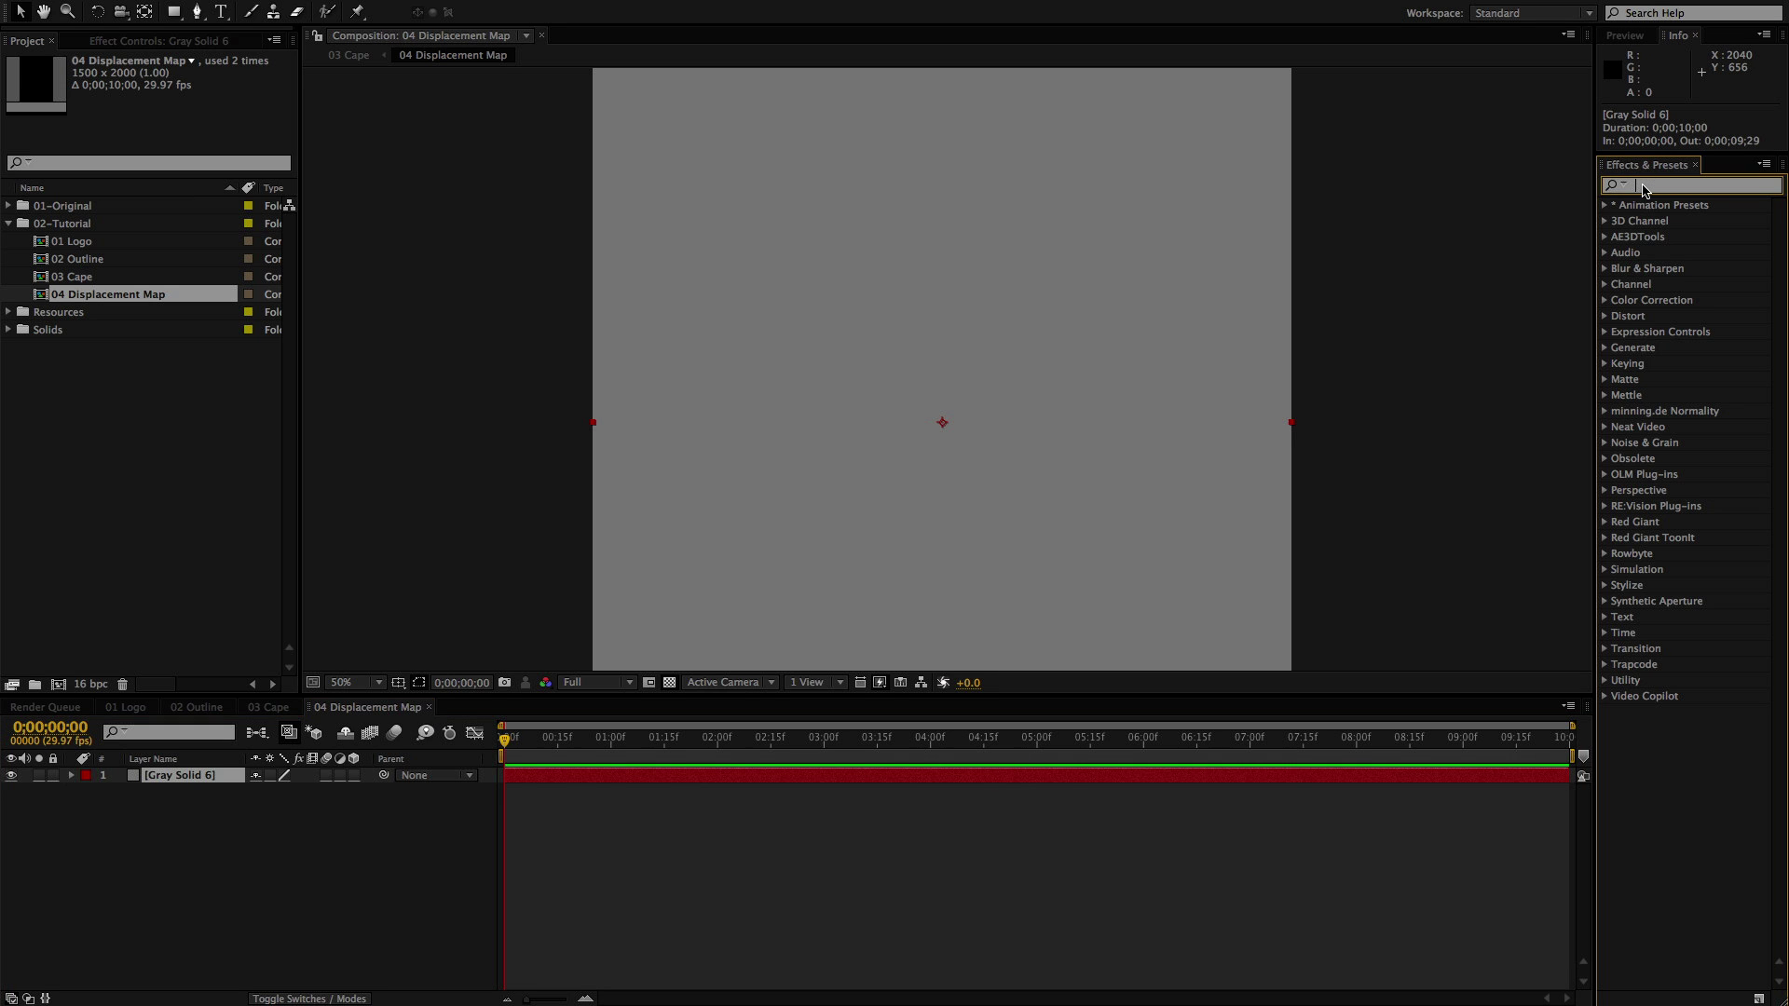
text(fract)
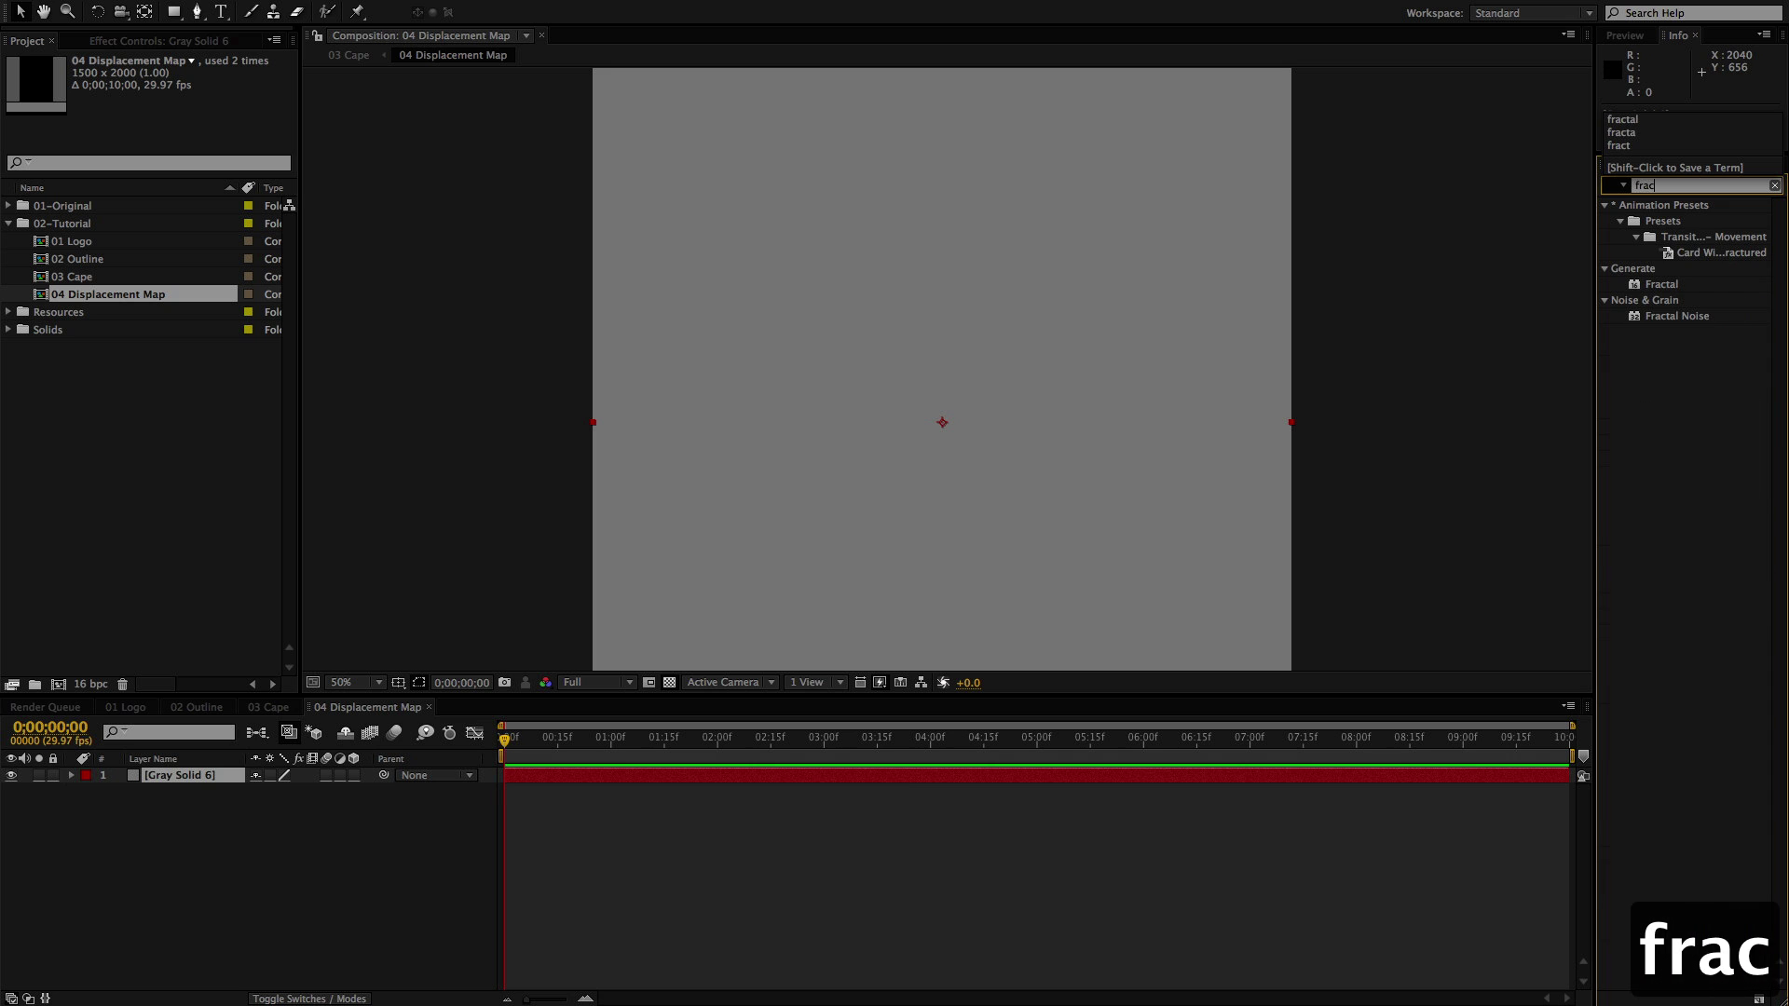
double_click(1638, 317)
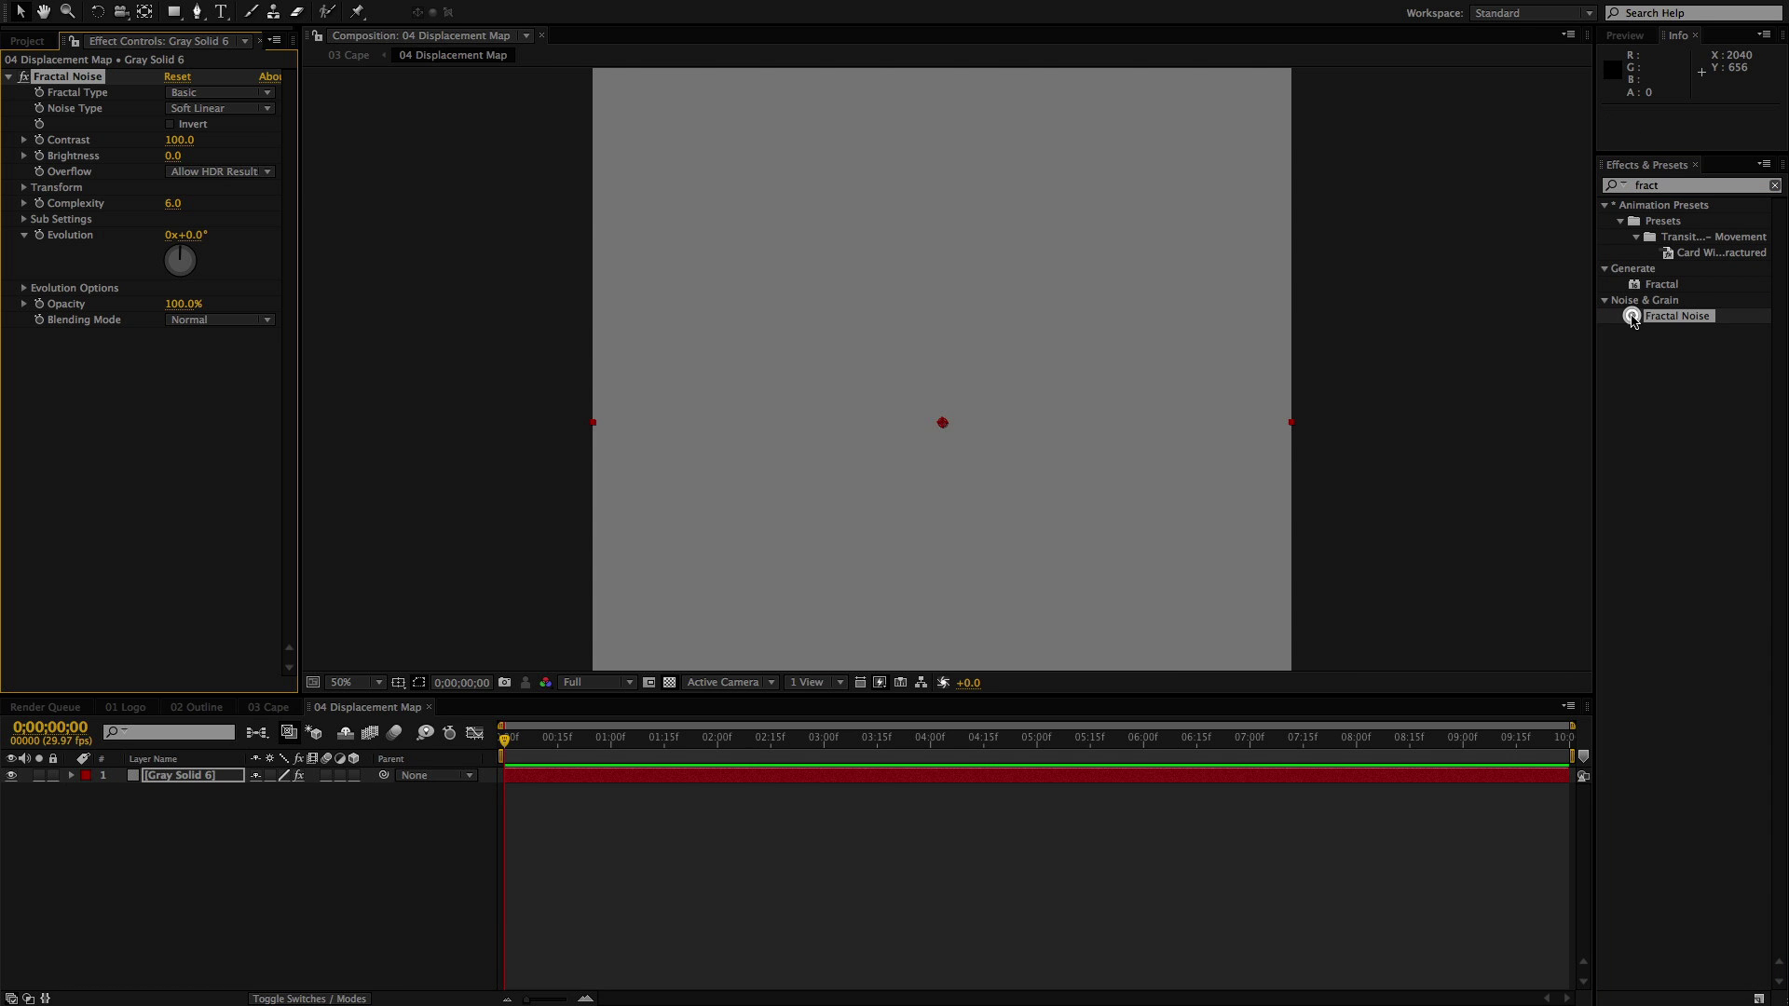
Find the Fast Blur effect and add it to the gray solid after Fractal Noise
click(1678, 183)
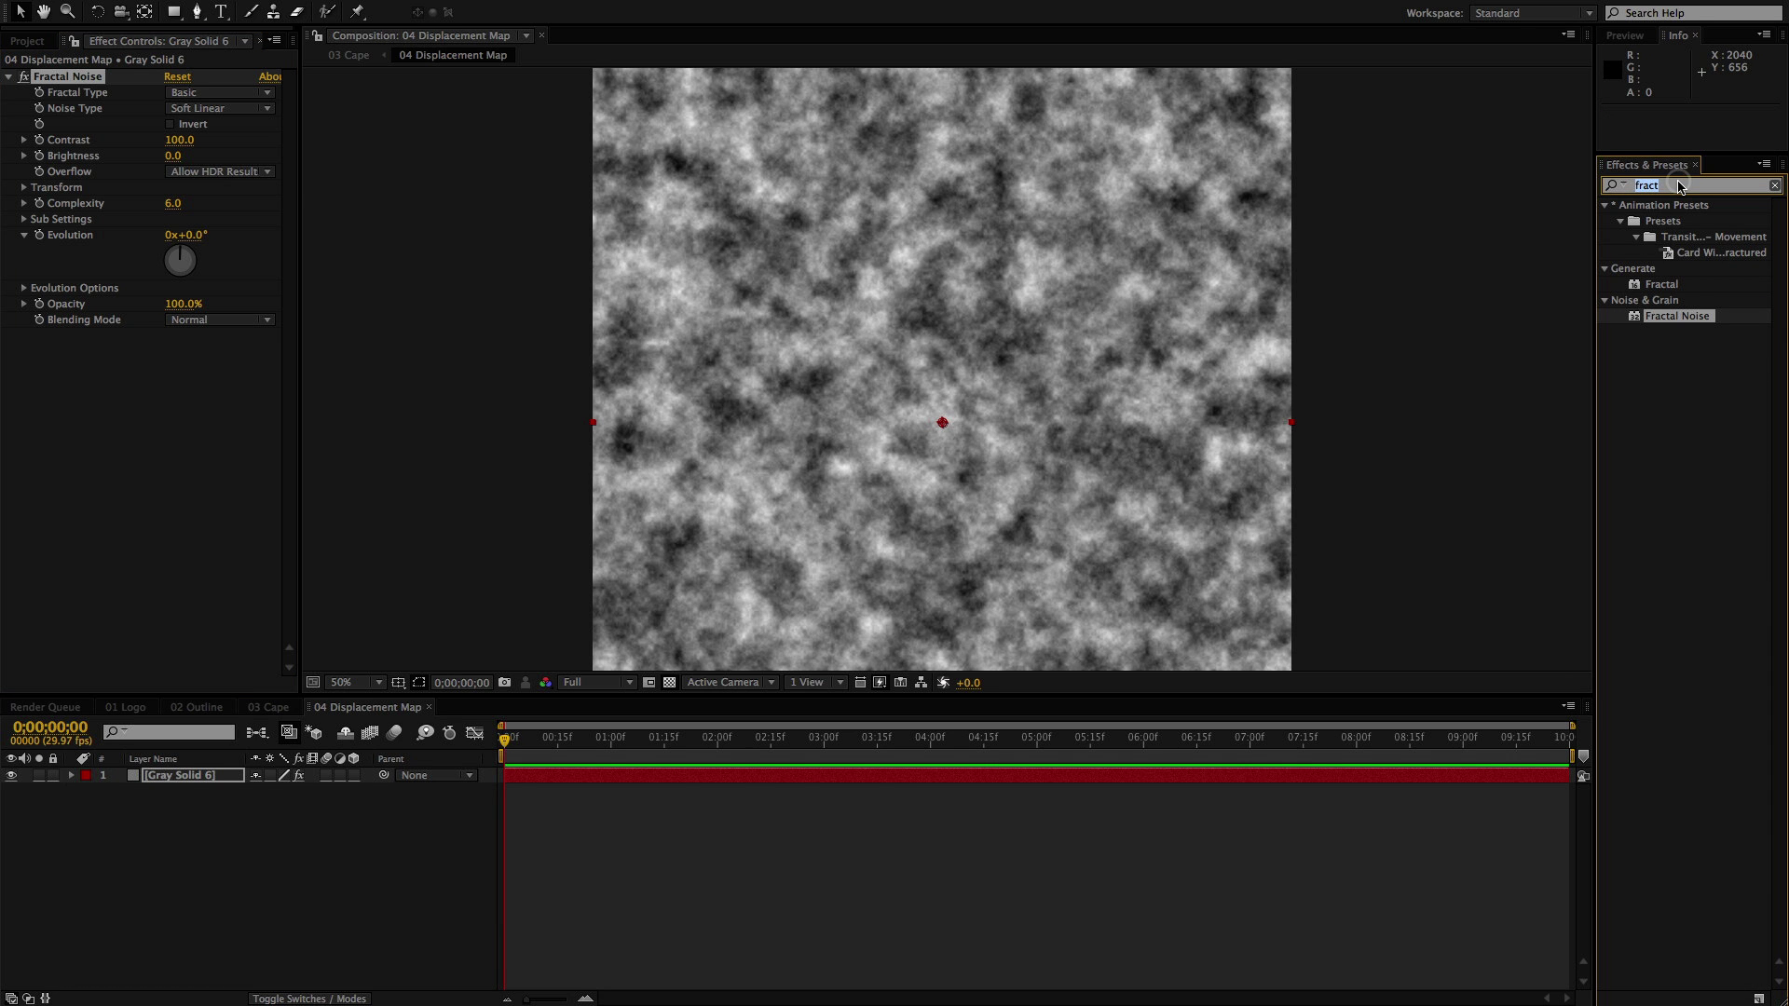
text(fast)
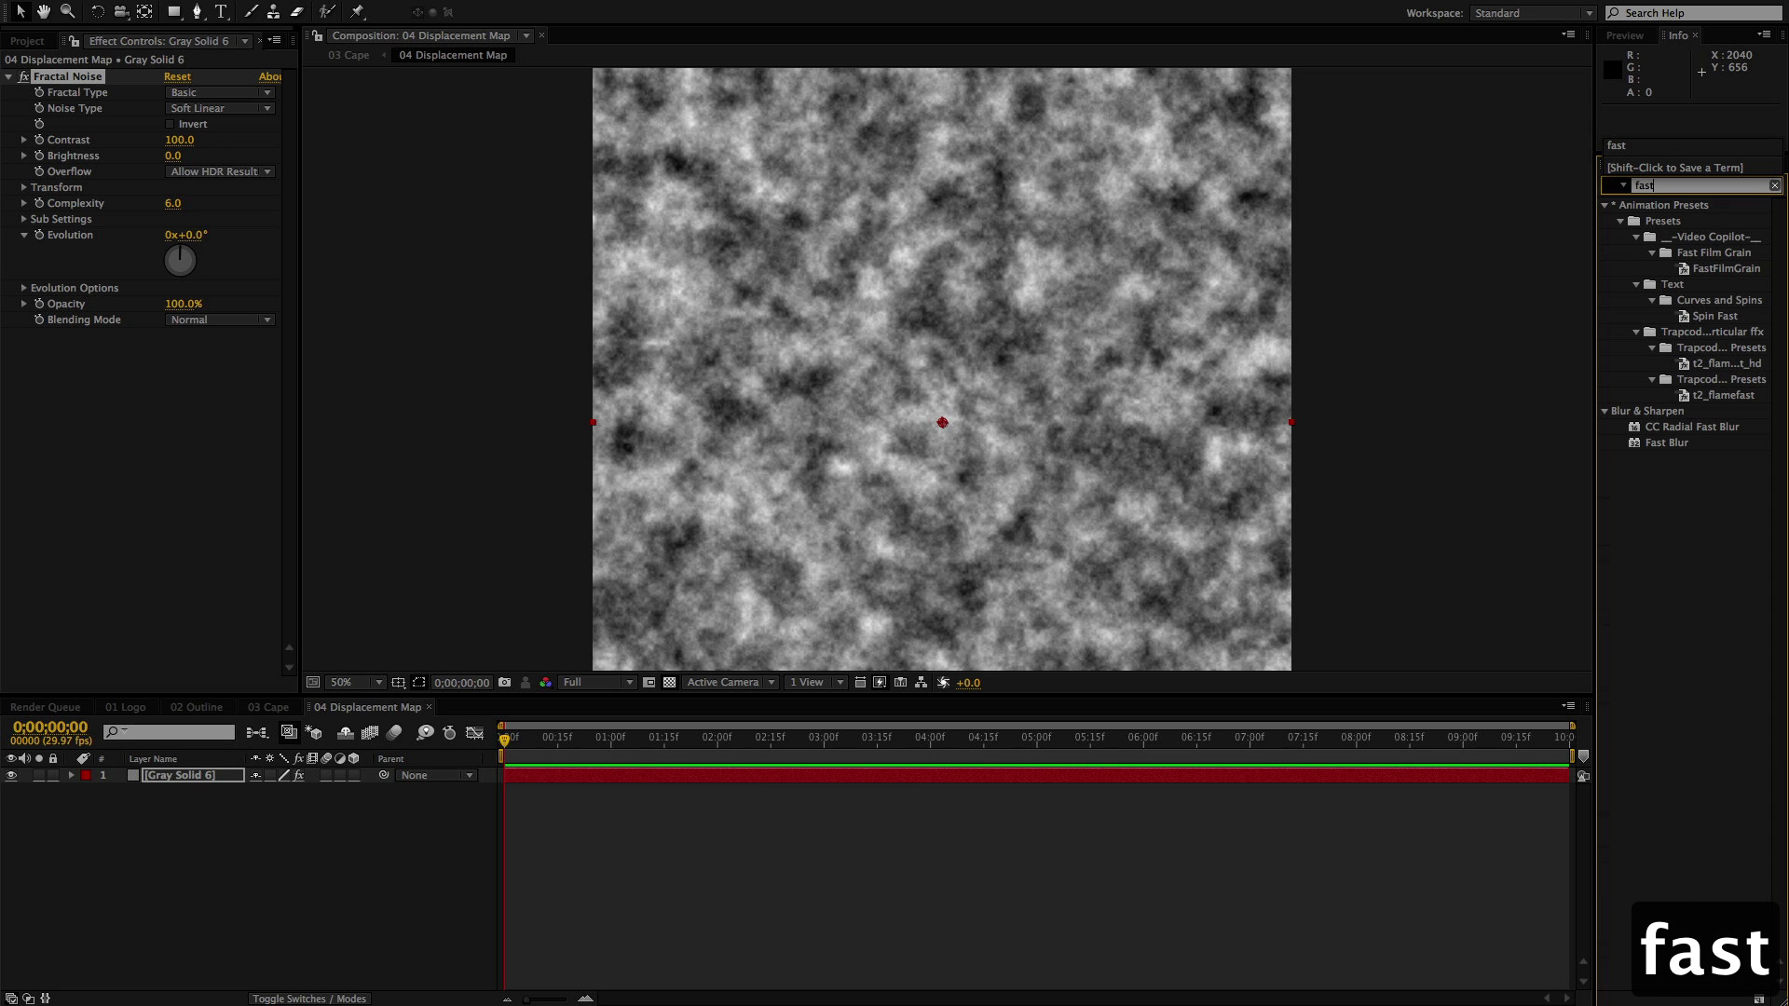
double_click(1640, 445)
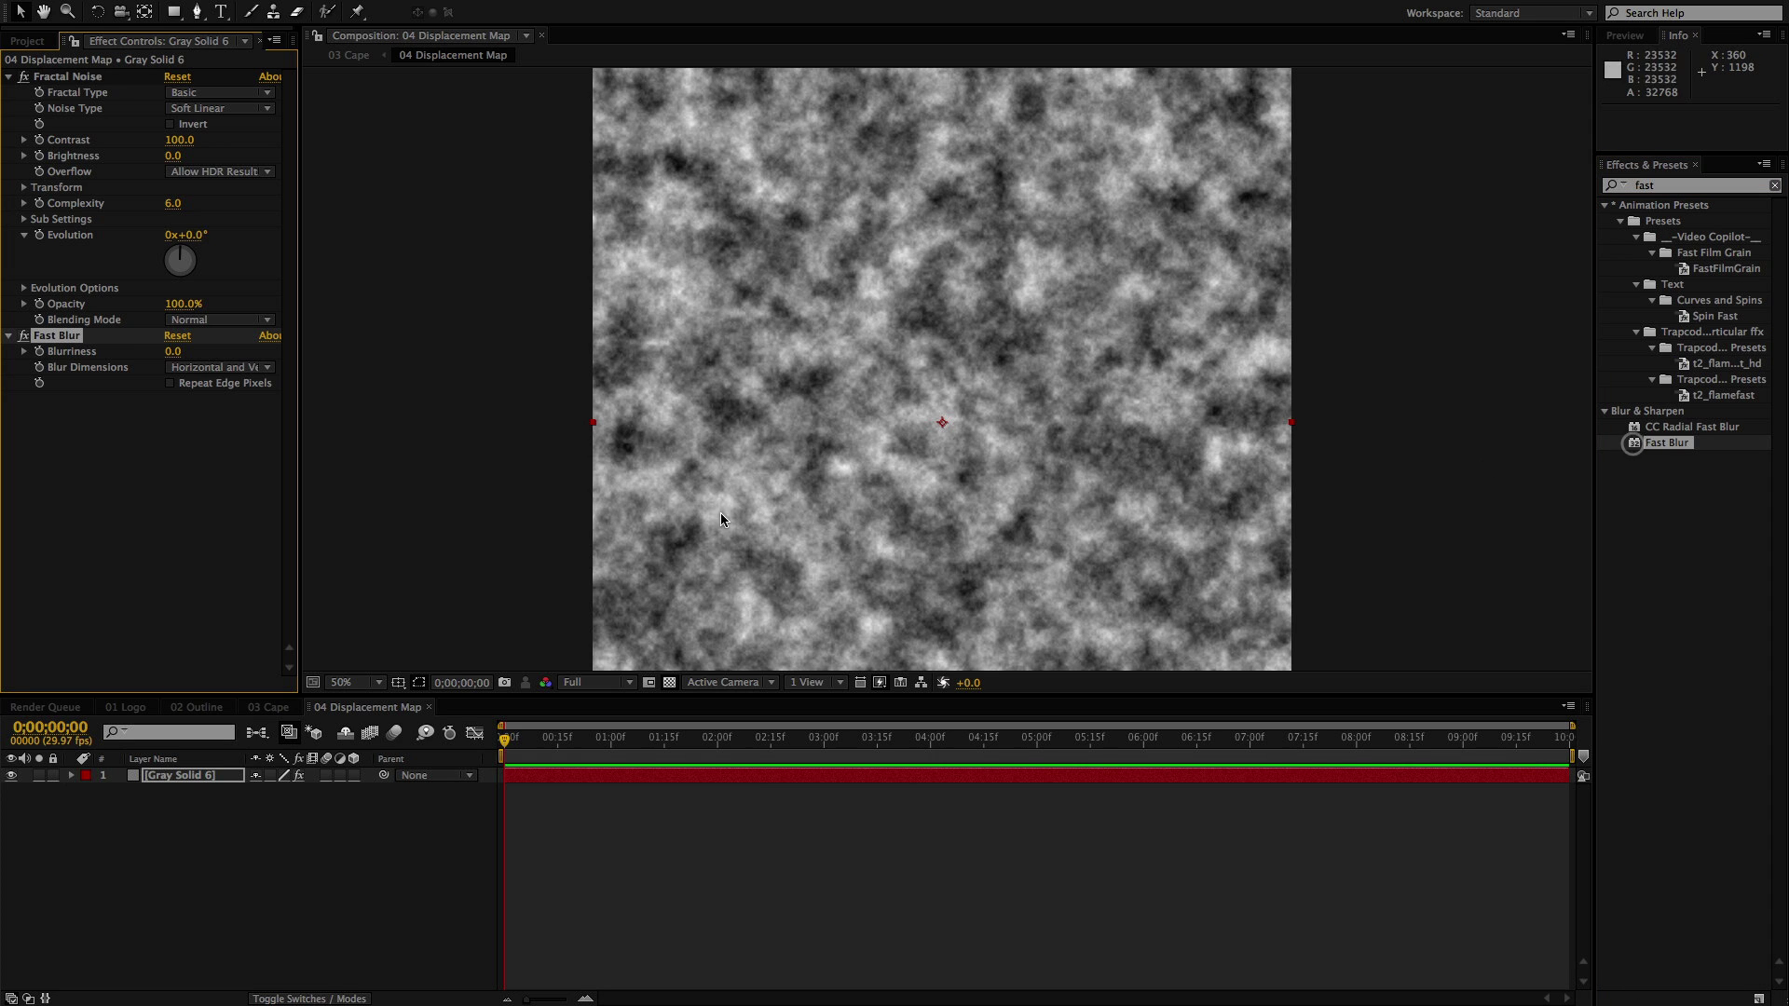
Set the Fractal Noise transform scale to 300
click(24, 187)
drag(177, 235, 331, 235)
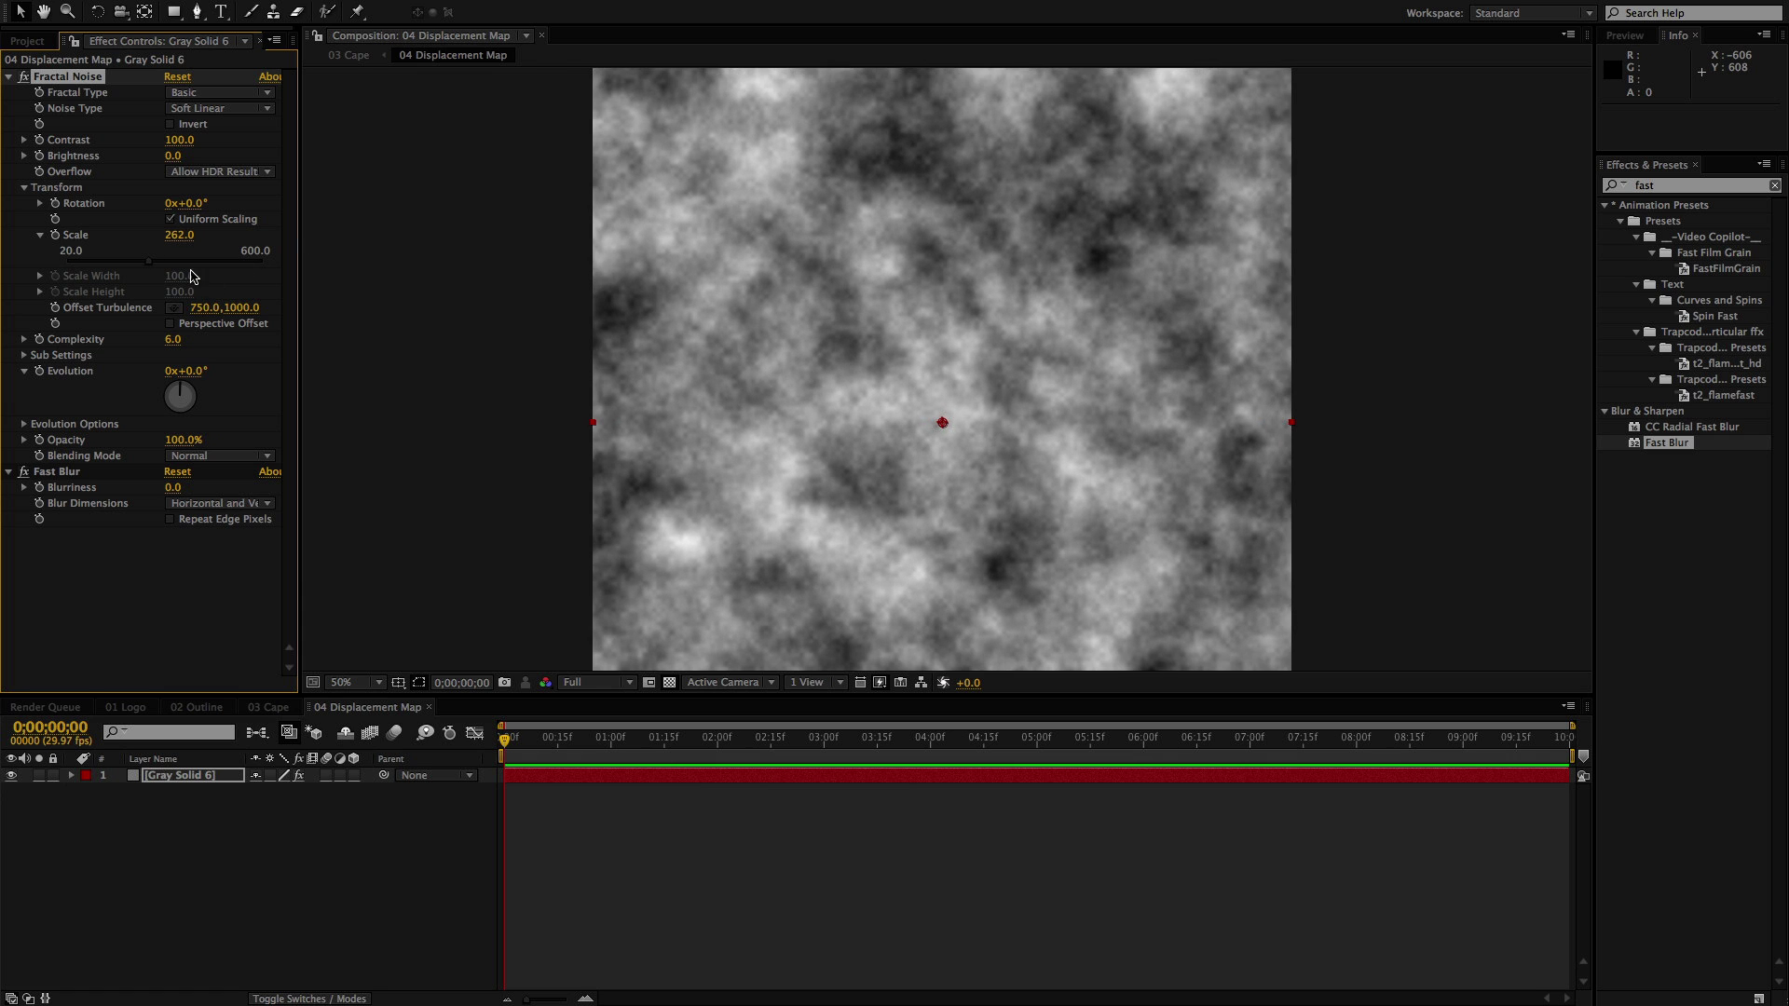
click(179, 235)
text(300)
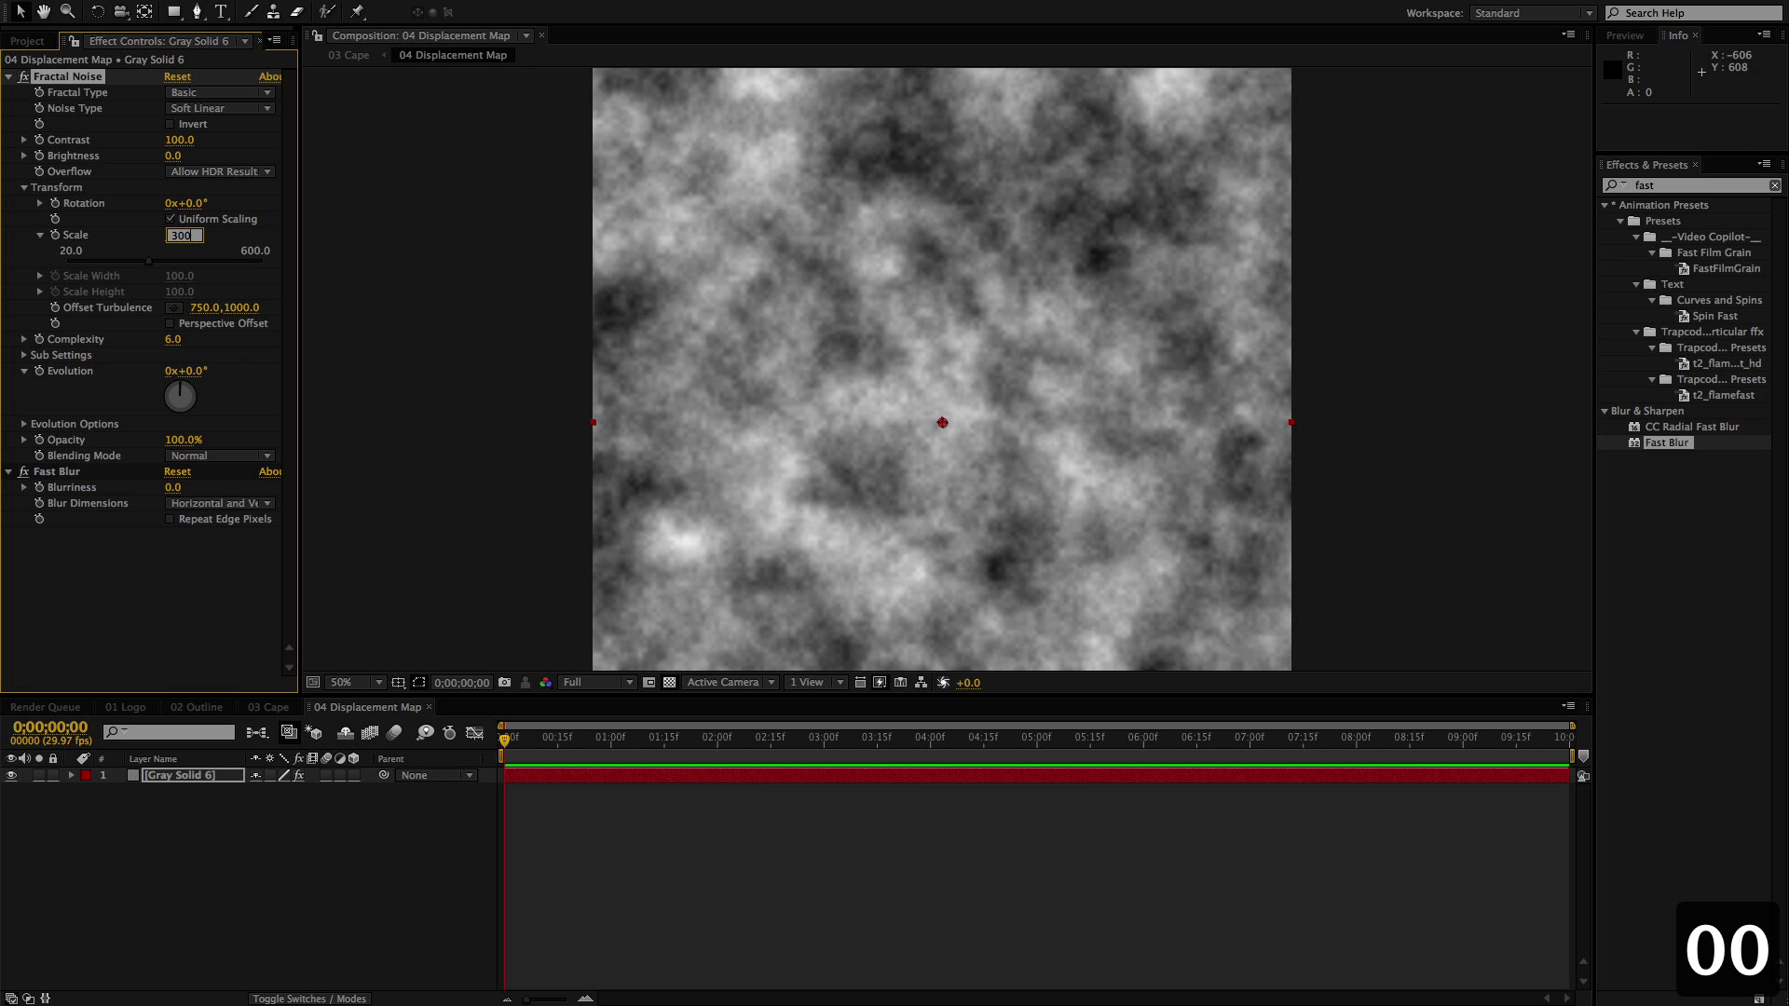
key(Return)
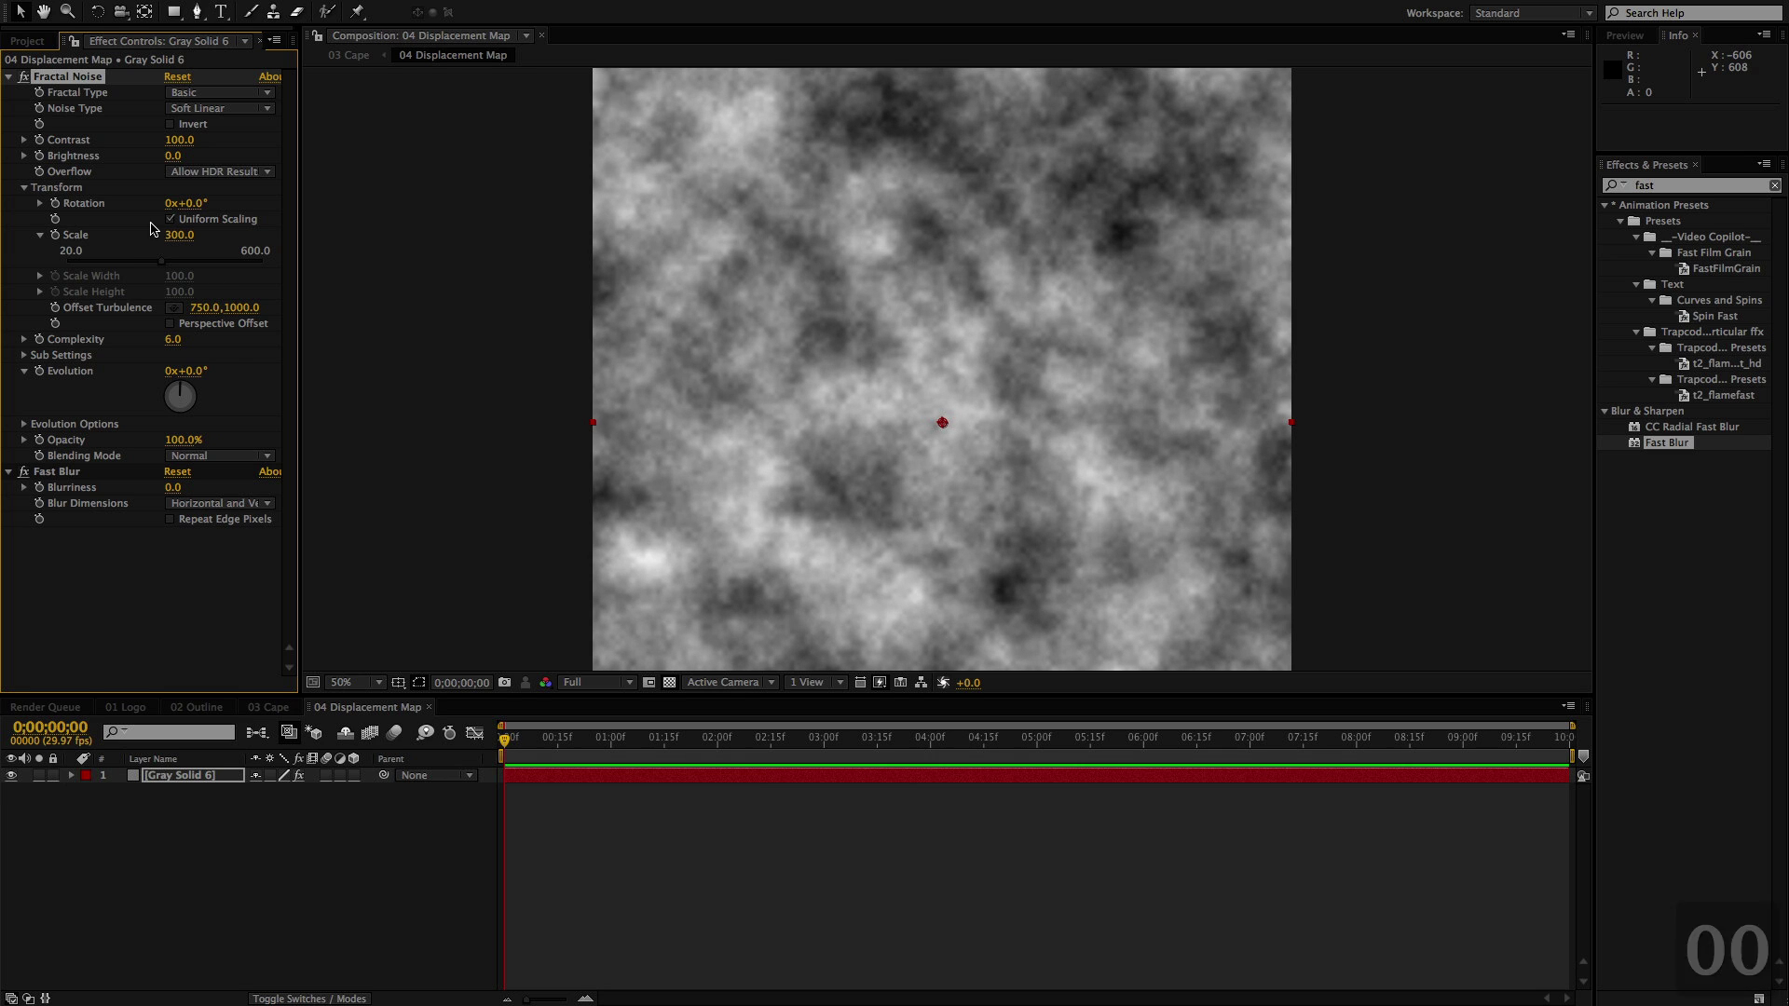
Set the Fractal Noise scale to 250 and its complexity to 10
click(177, 236)
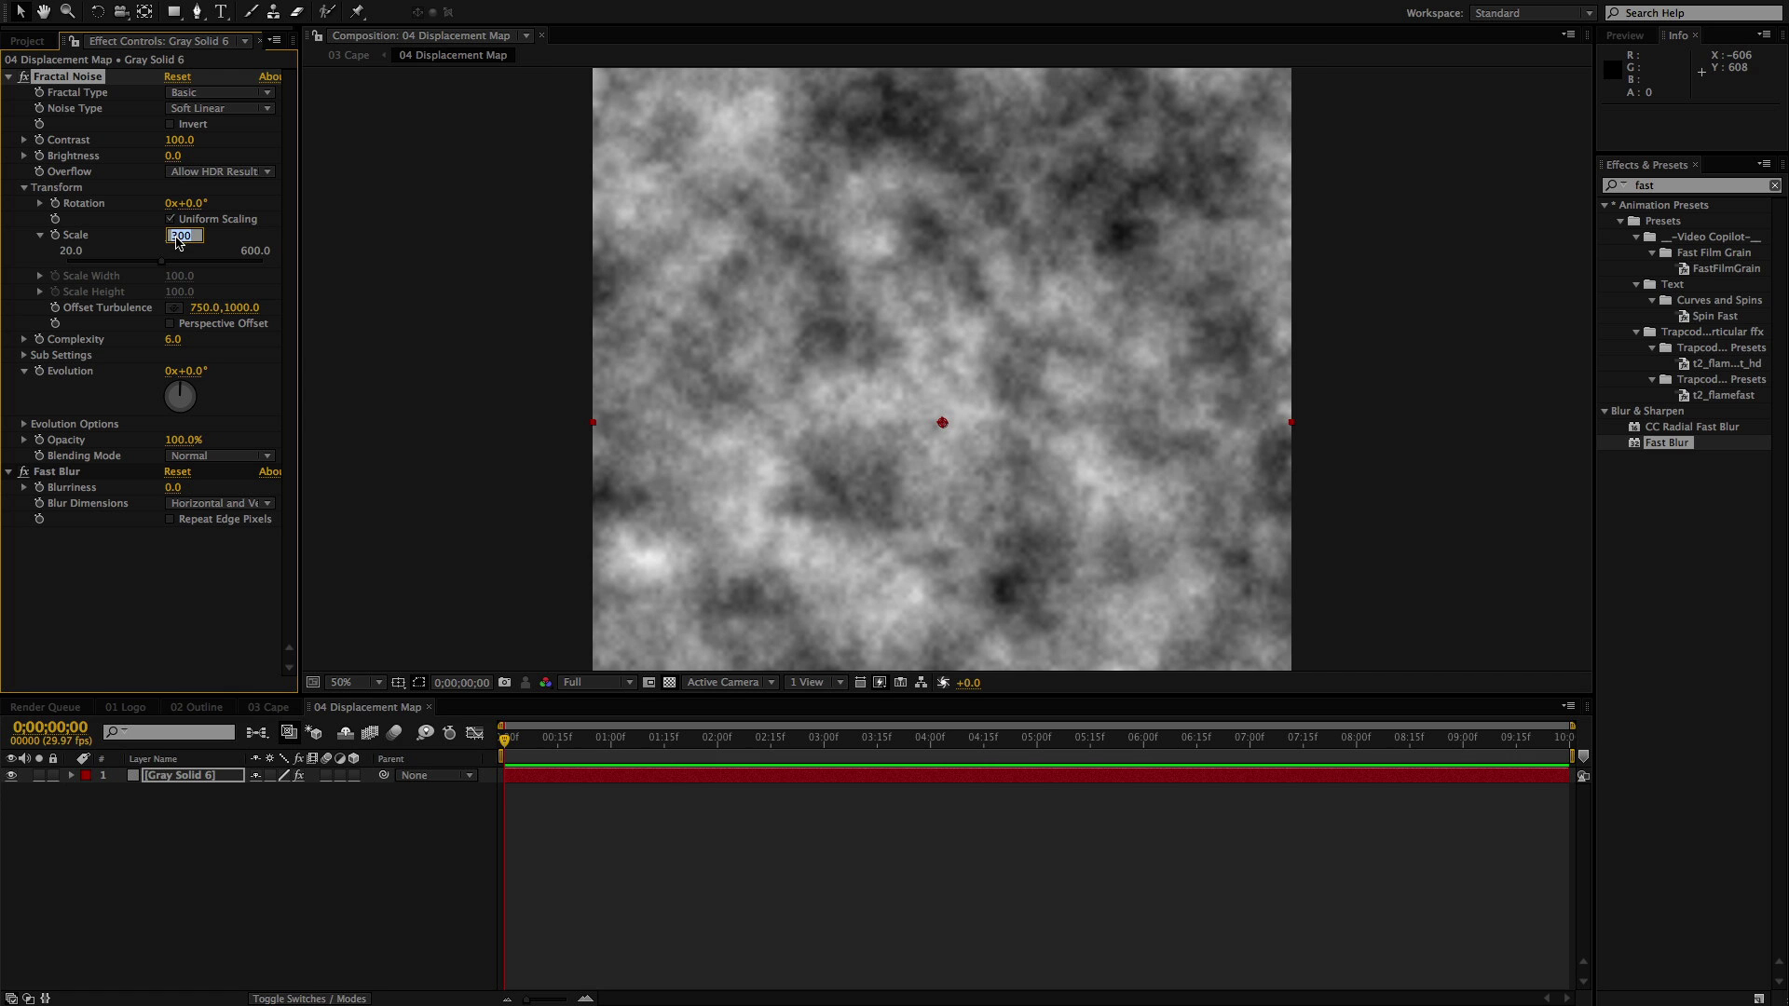
text(250)
key(Return)
click(168, 341)
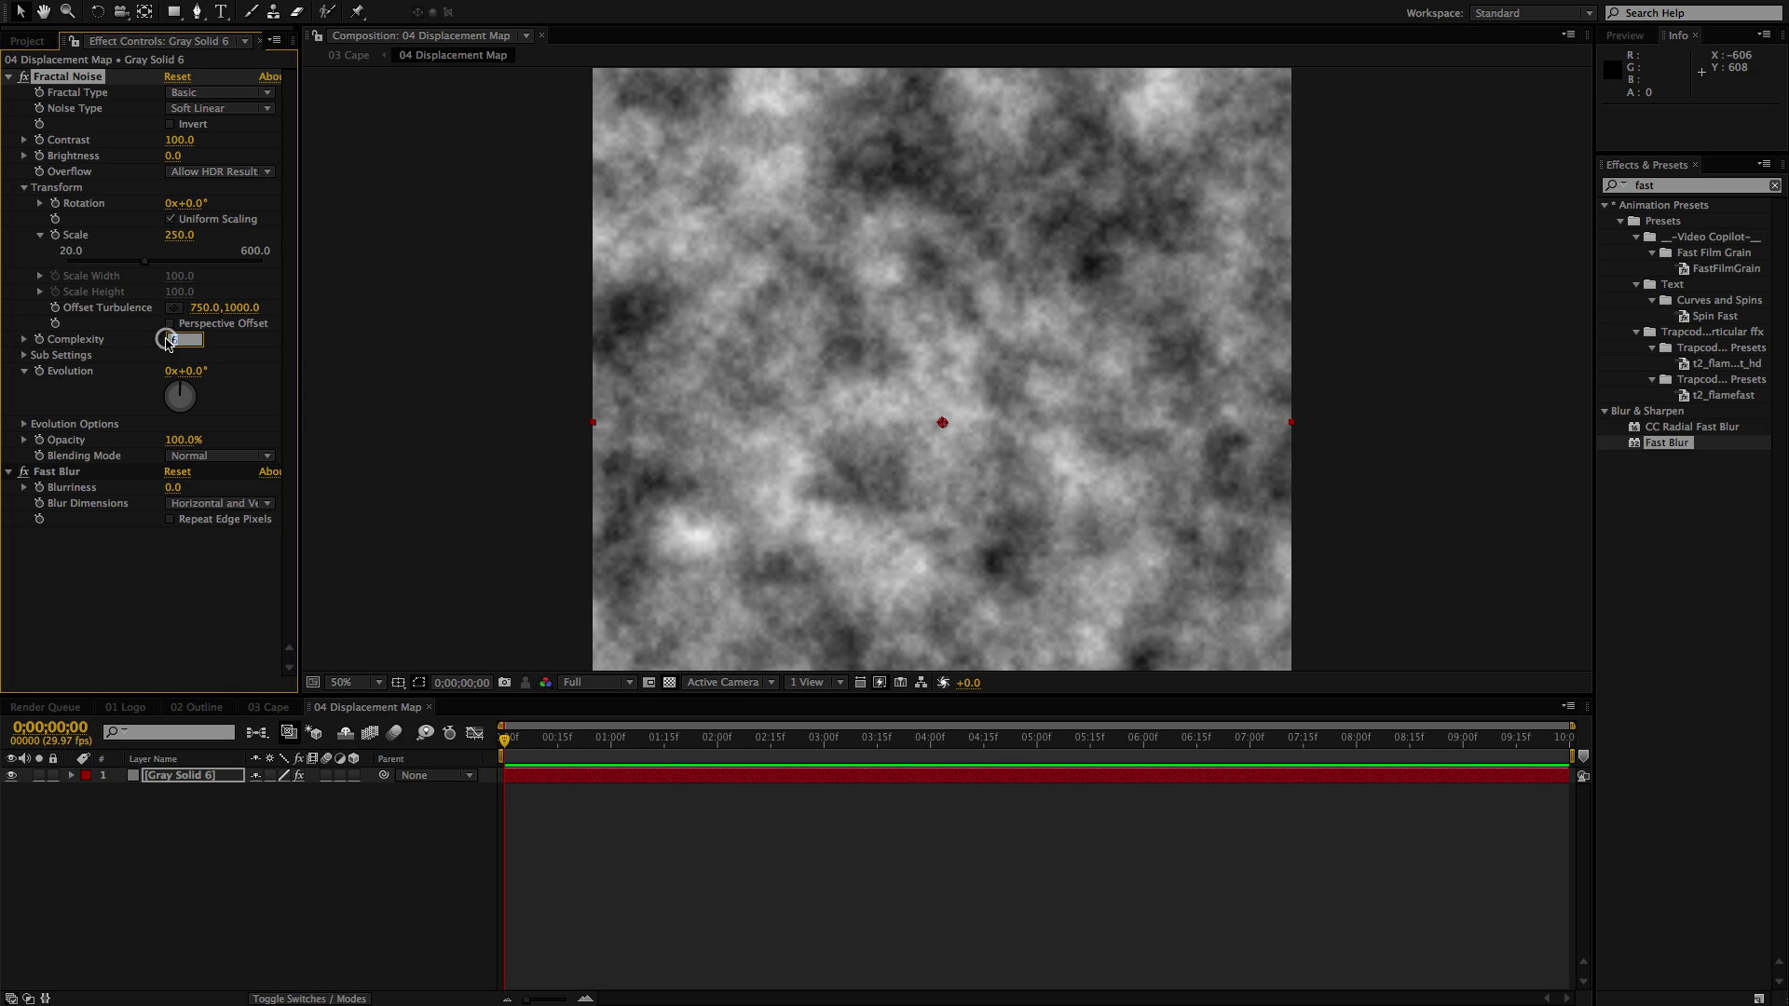
text(10)
key(Return)
Turn on Repeat Edge Pixels for Fast Blur and raise its blurriness to about 154
click(170, 524)
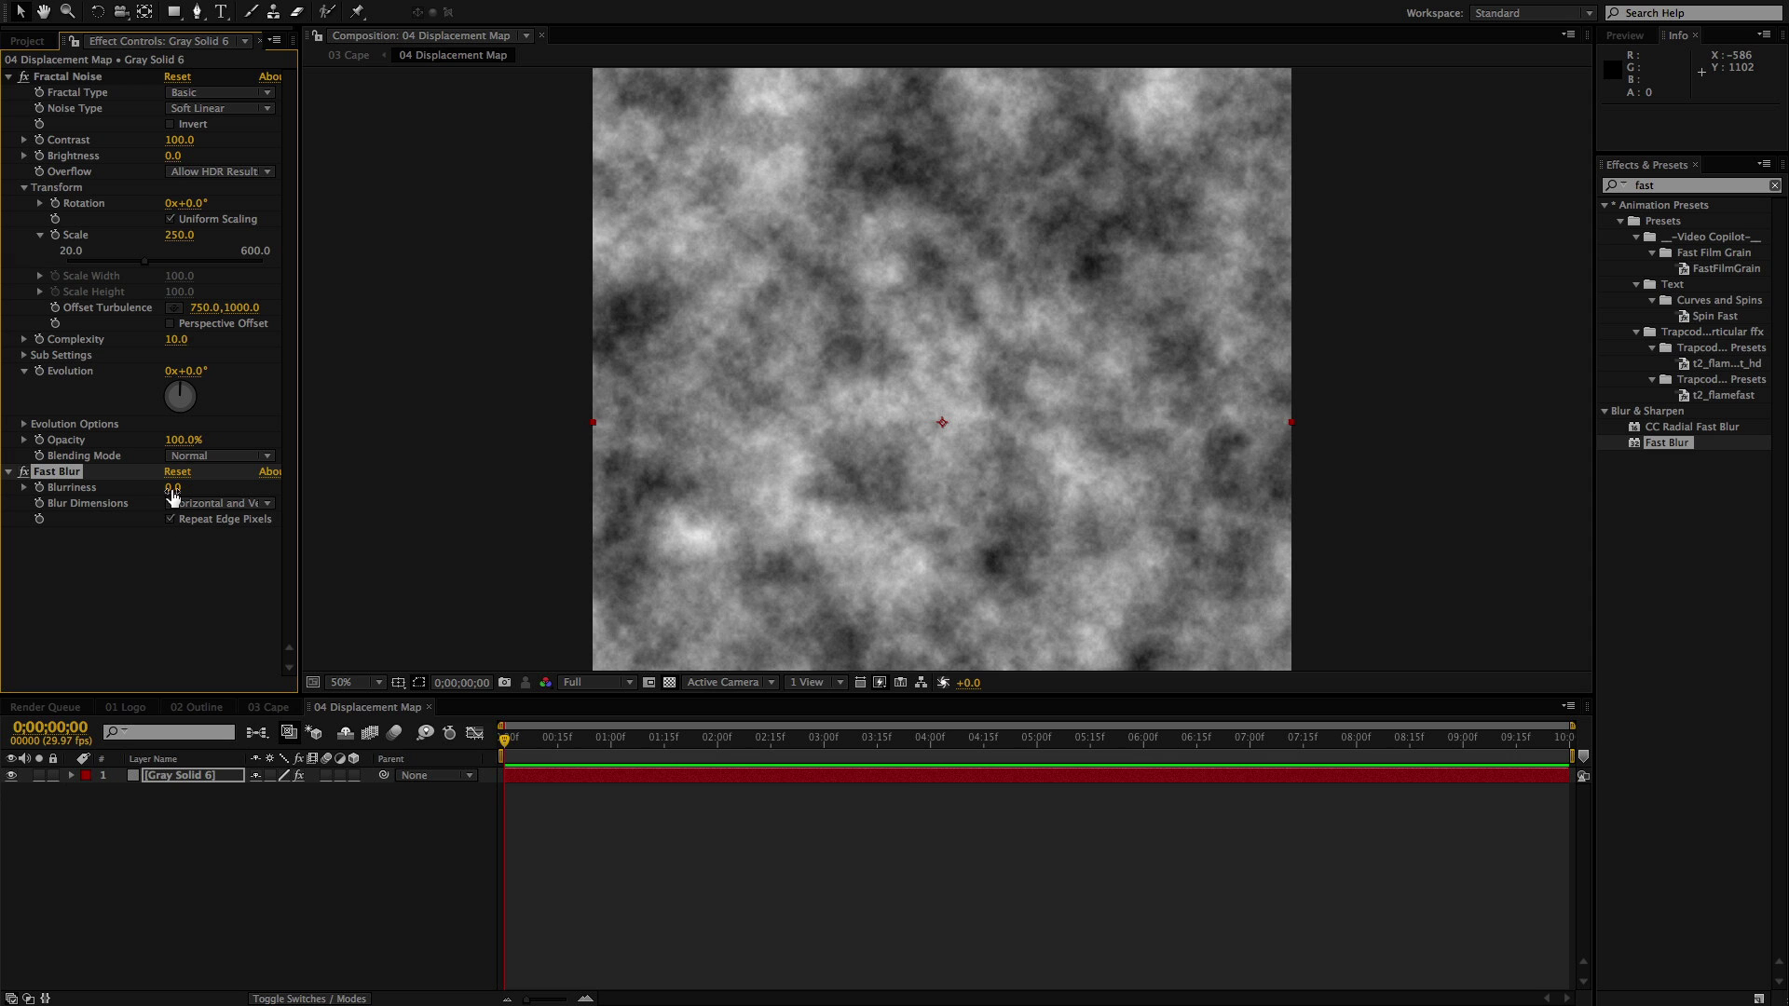
drag(173, 487, 275, 486)
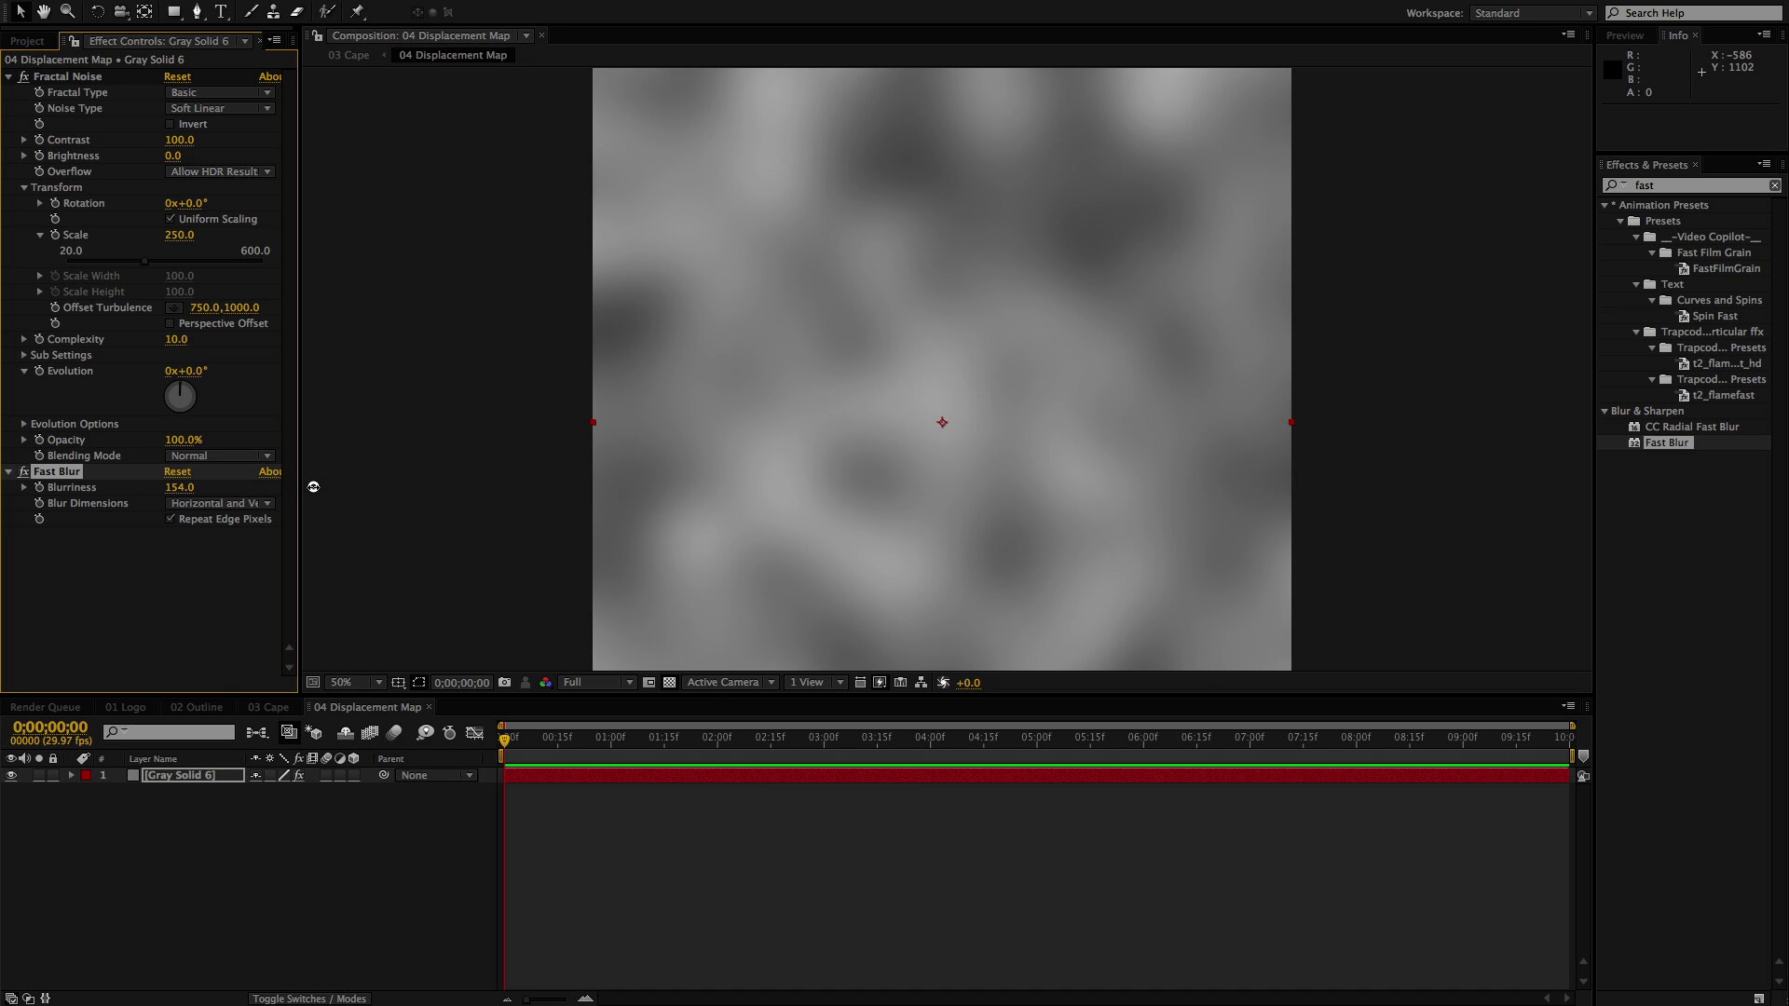
drag(308, 487, 307, 487)
click(685, 814)
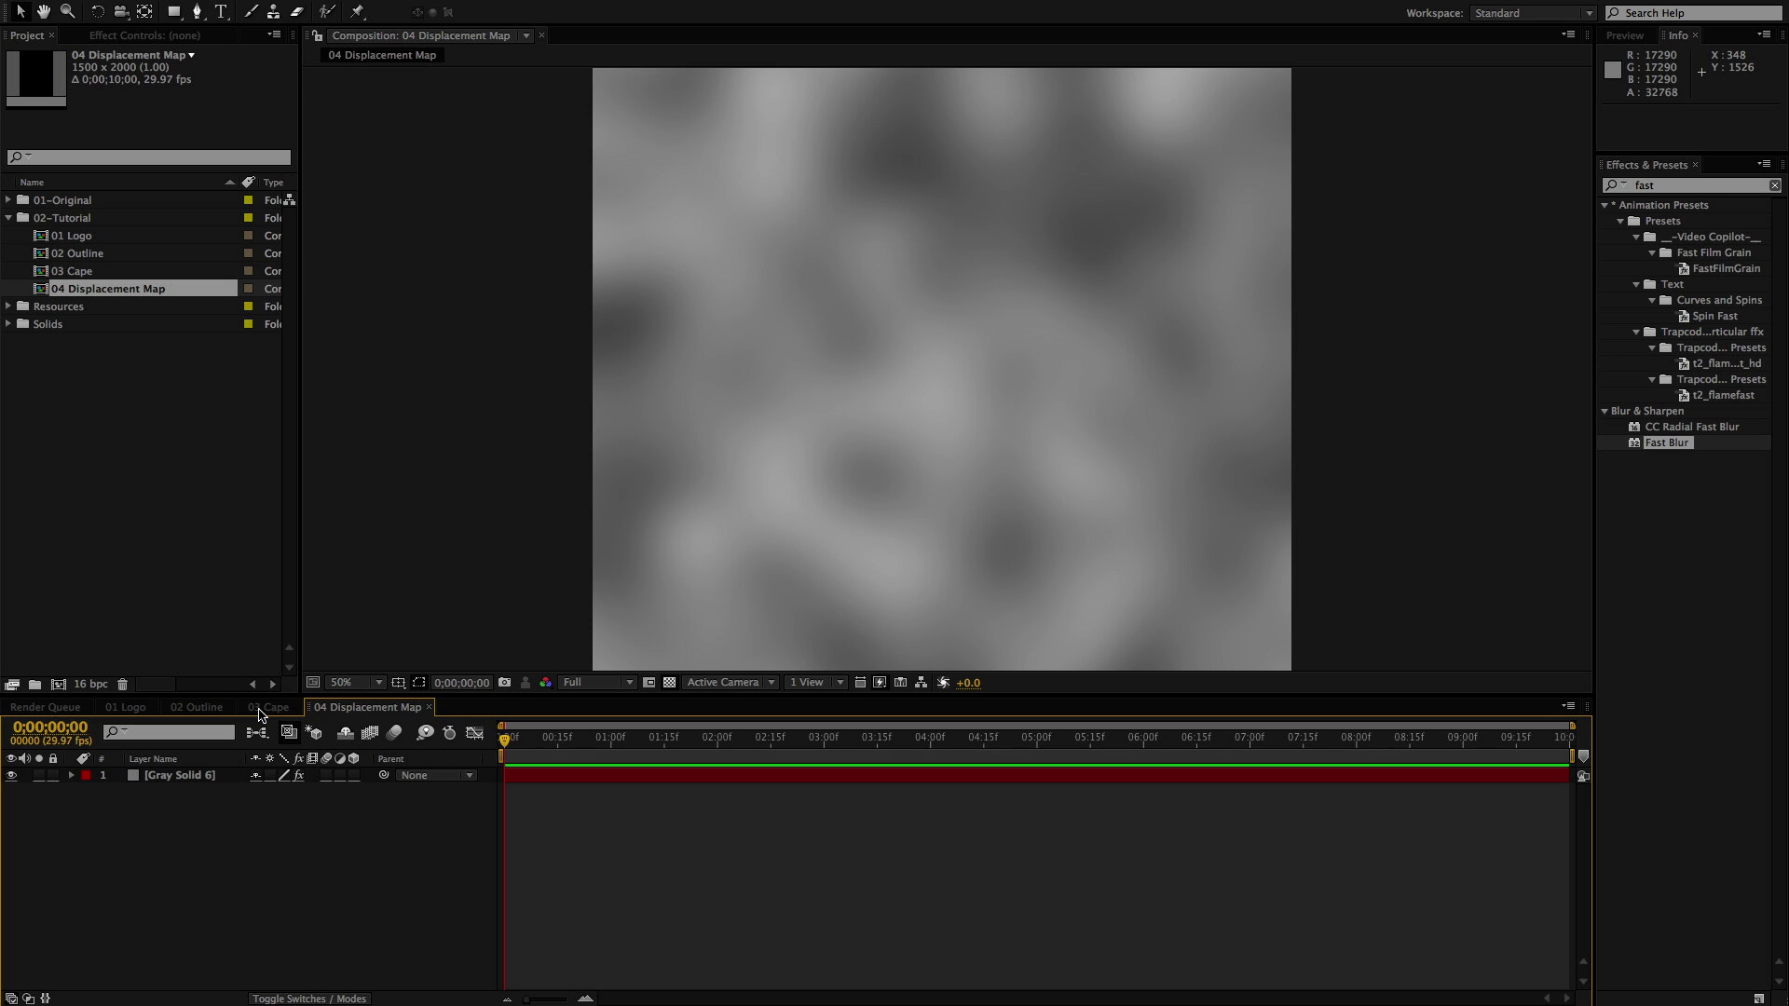
Create a 1920 x 1080 composition at 29.97 fps with a 0:00:05:00 duration and turn off its transparency grid
click(58, 687)
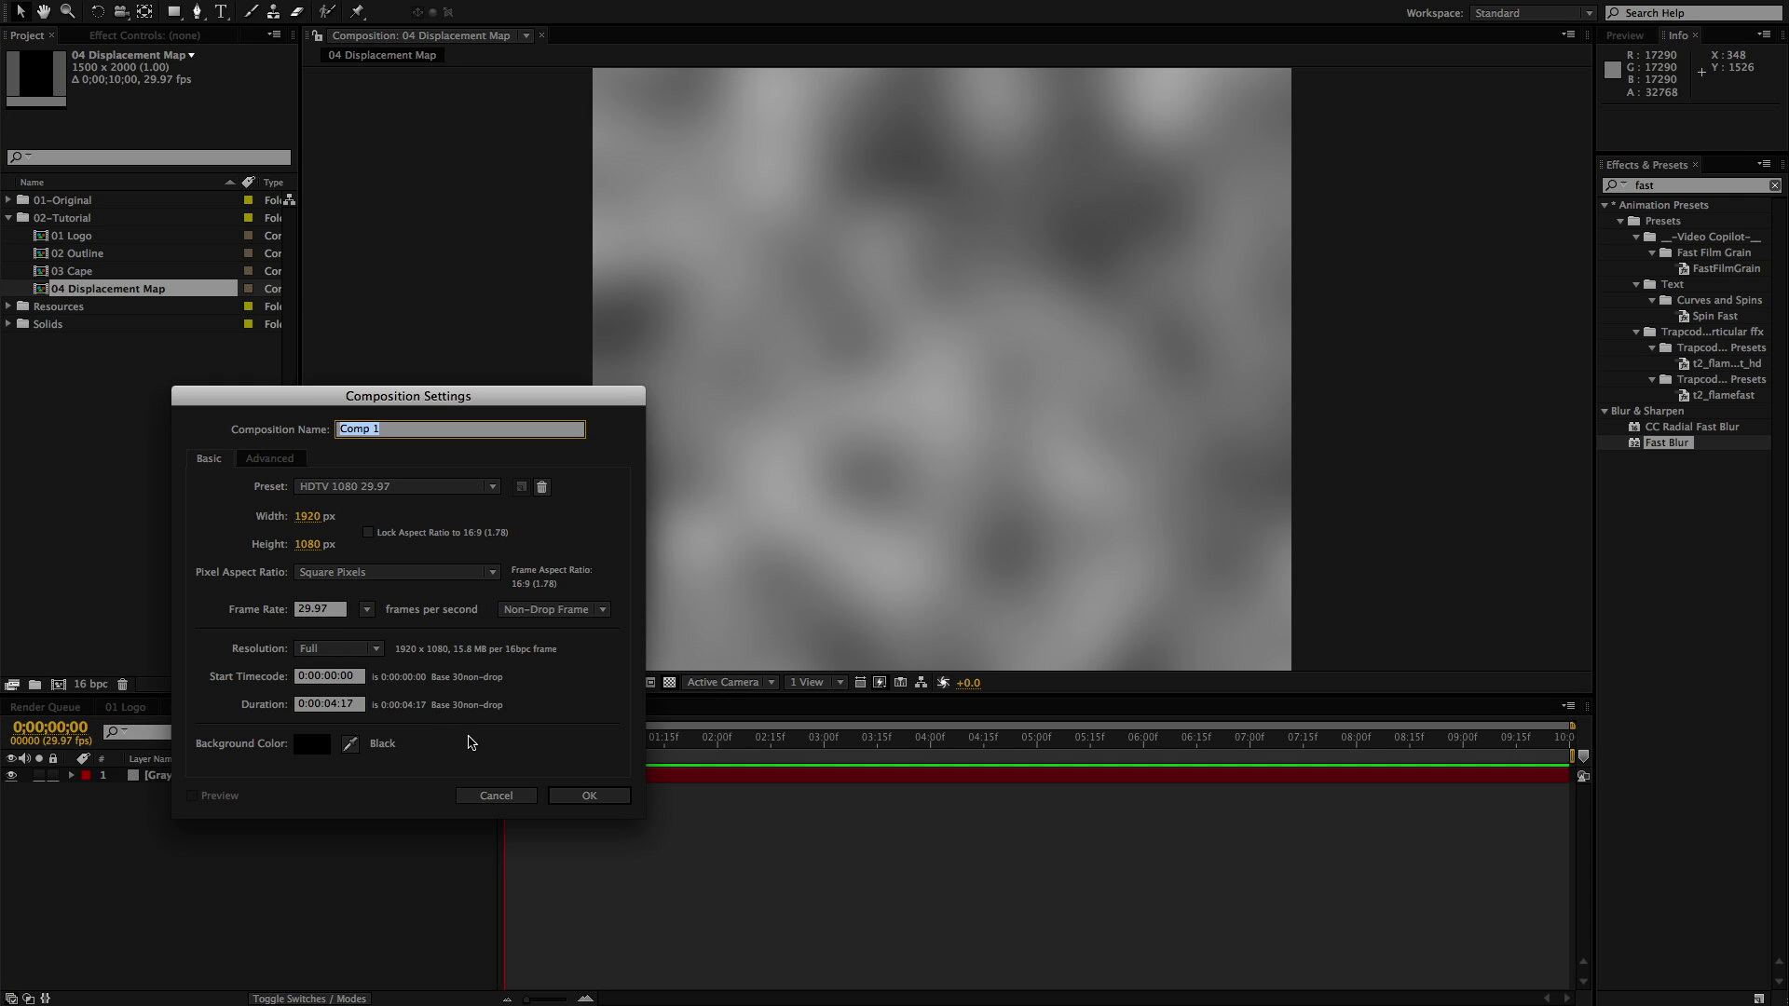
double_click(330, 706)
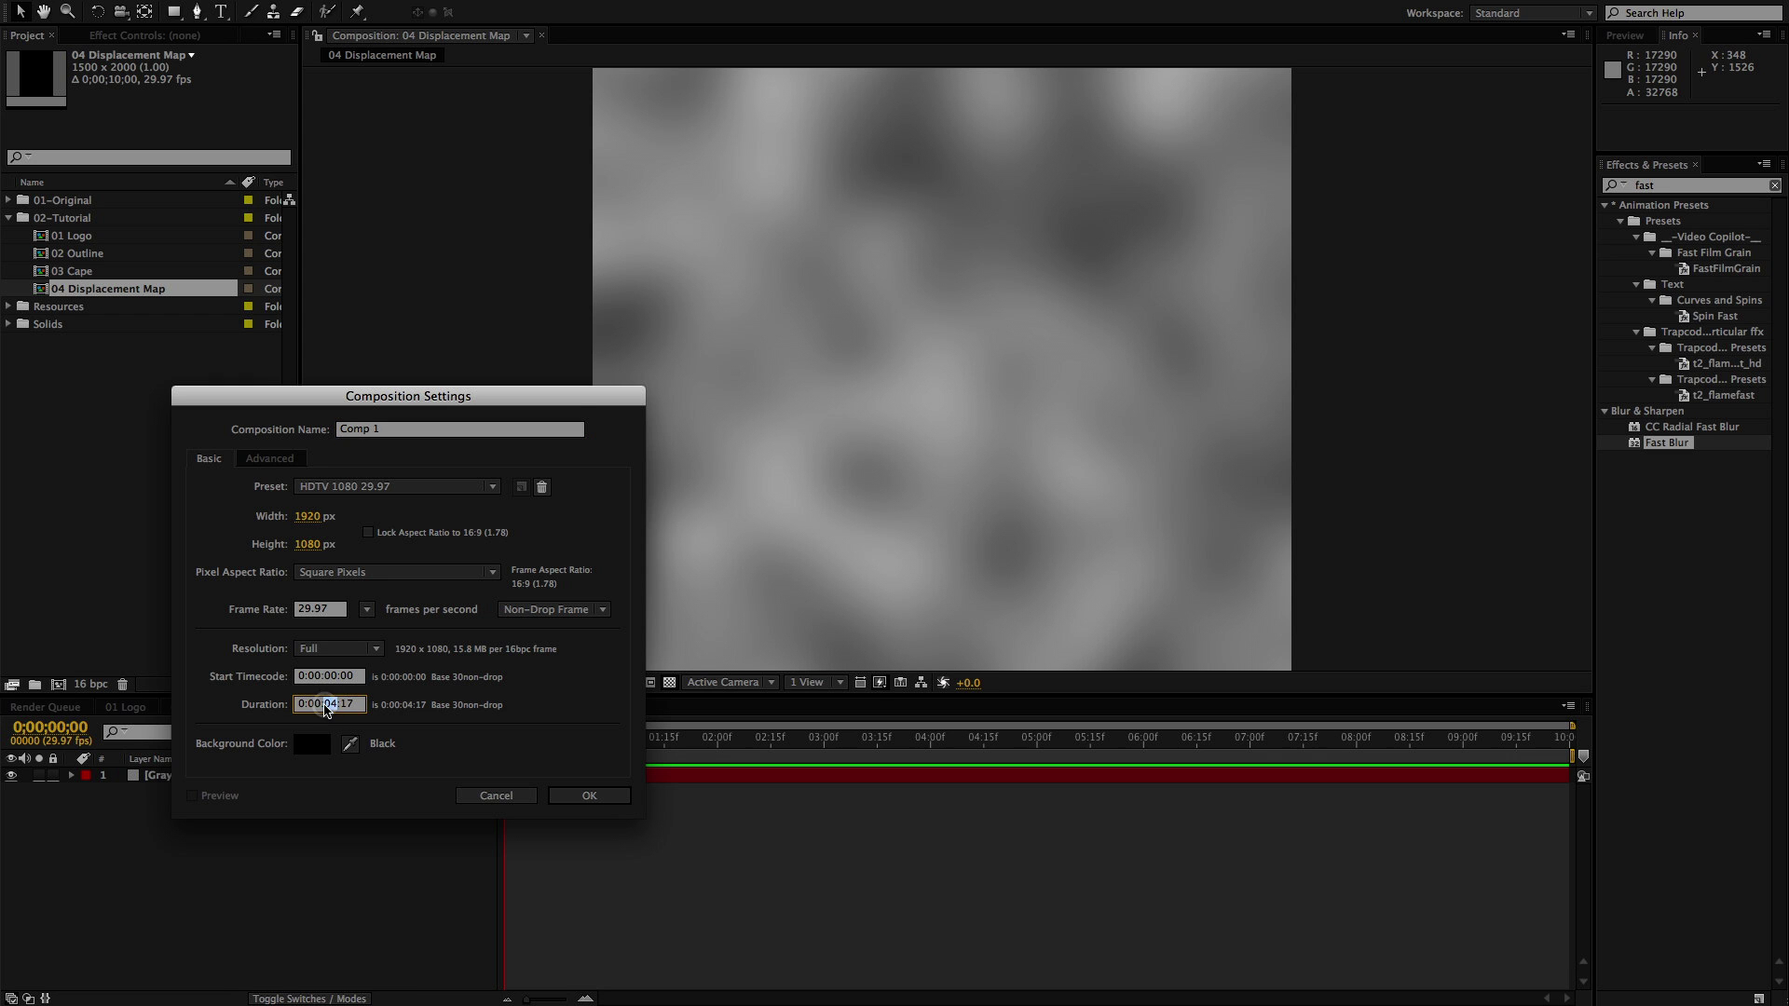
text(5)
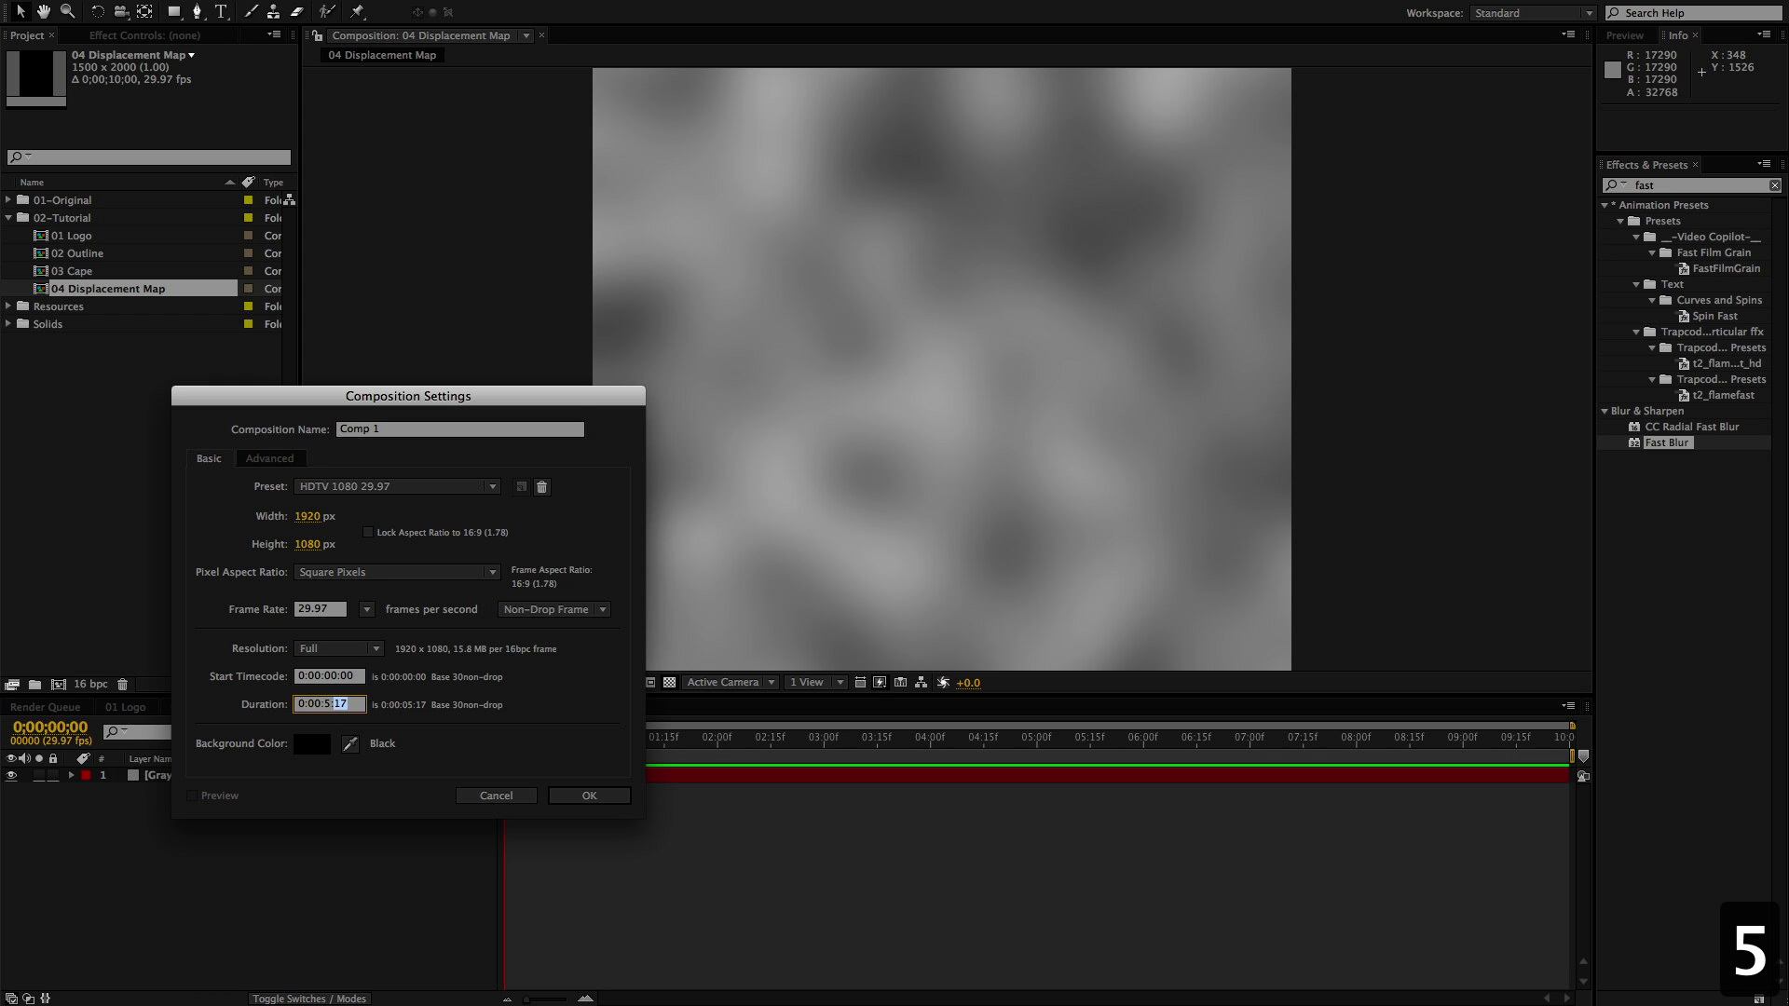
text(00)
click(589, 796)
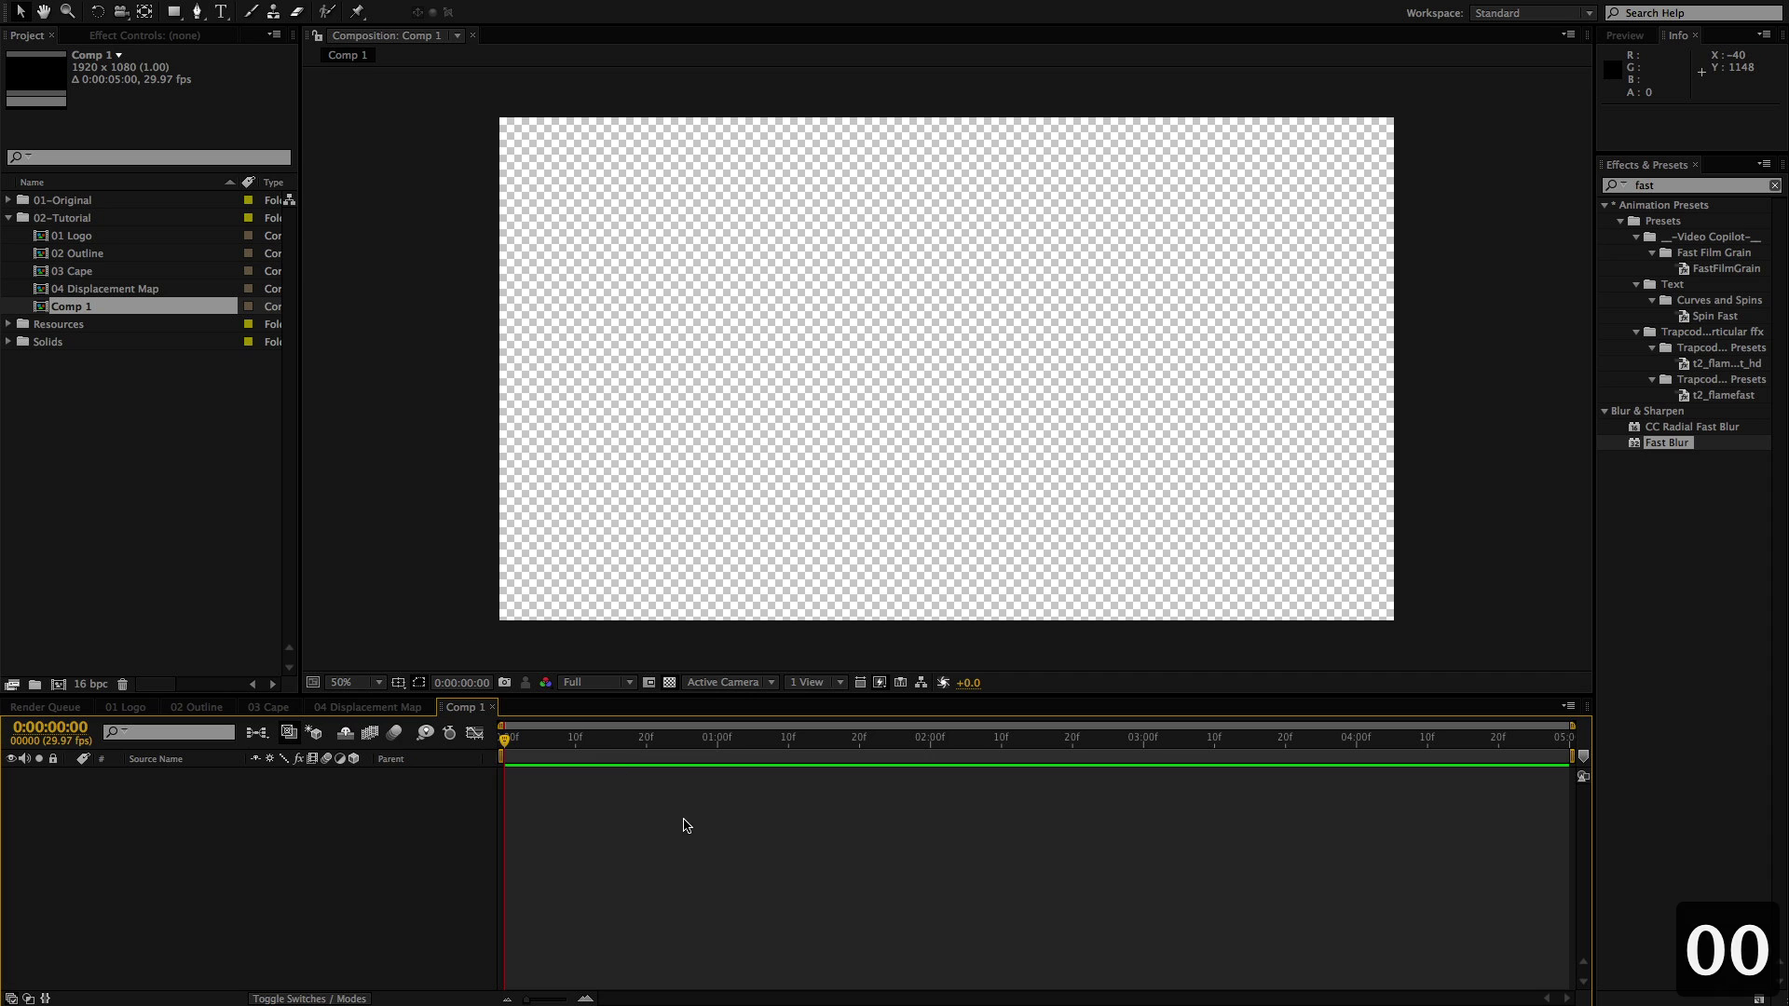
click(669, 682)
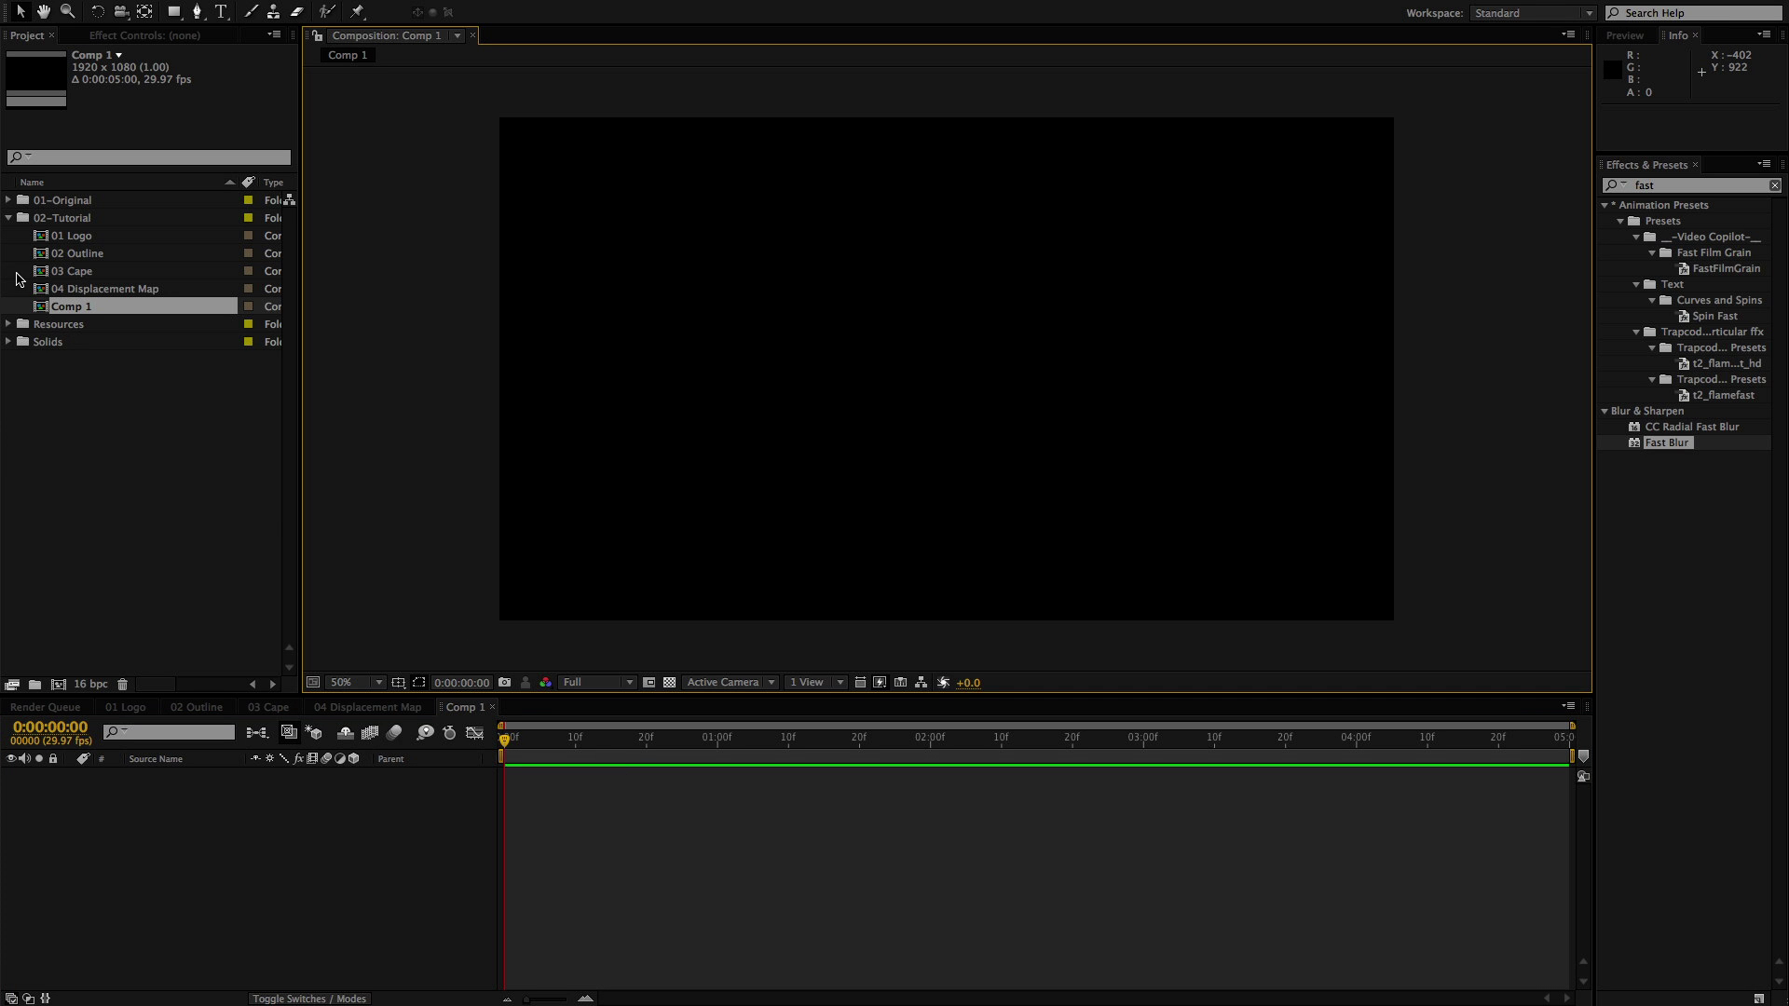
Add 03 Cape to Comp 1 with 04 Displacement Map beneath it, and hide the displacement map layer
drag(38, 272, 166, 770)
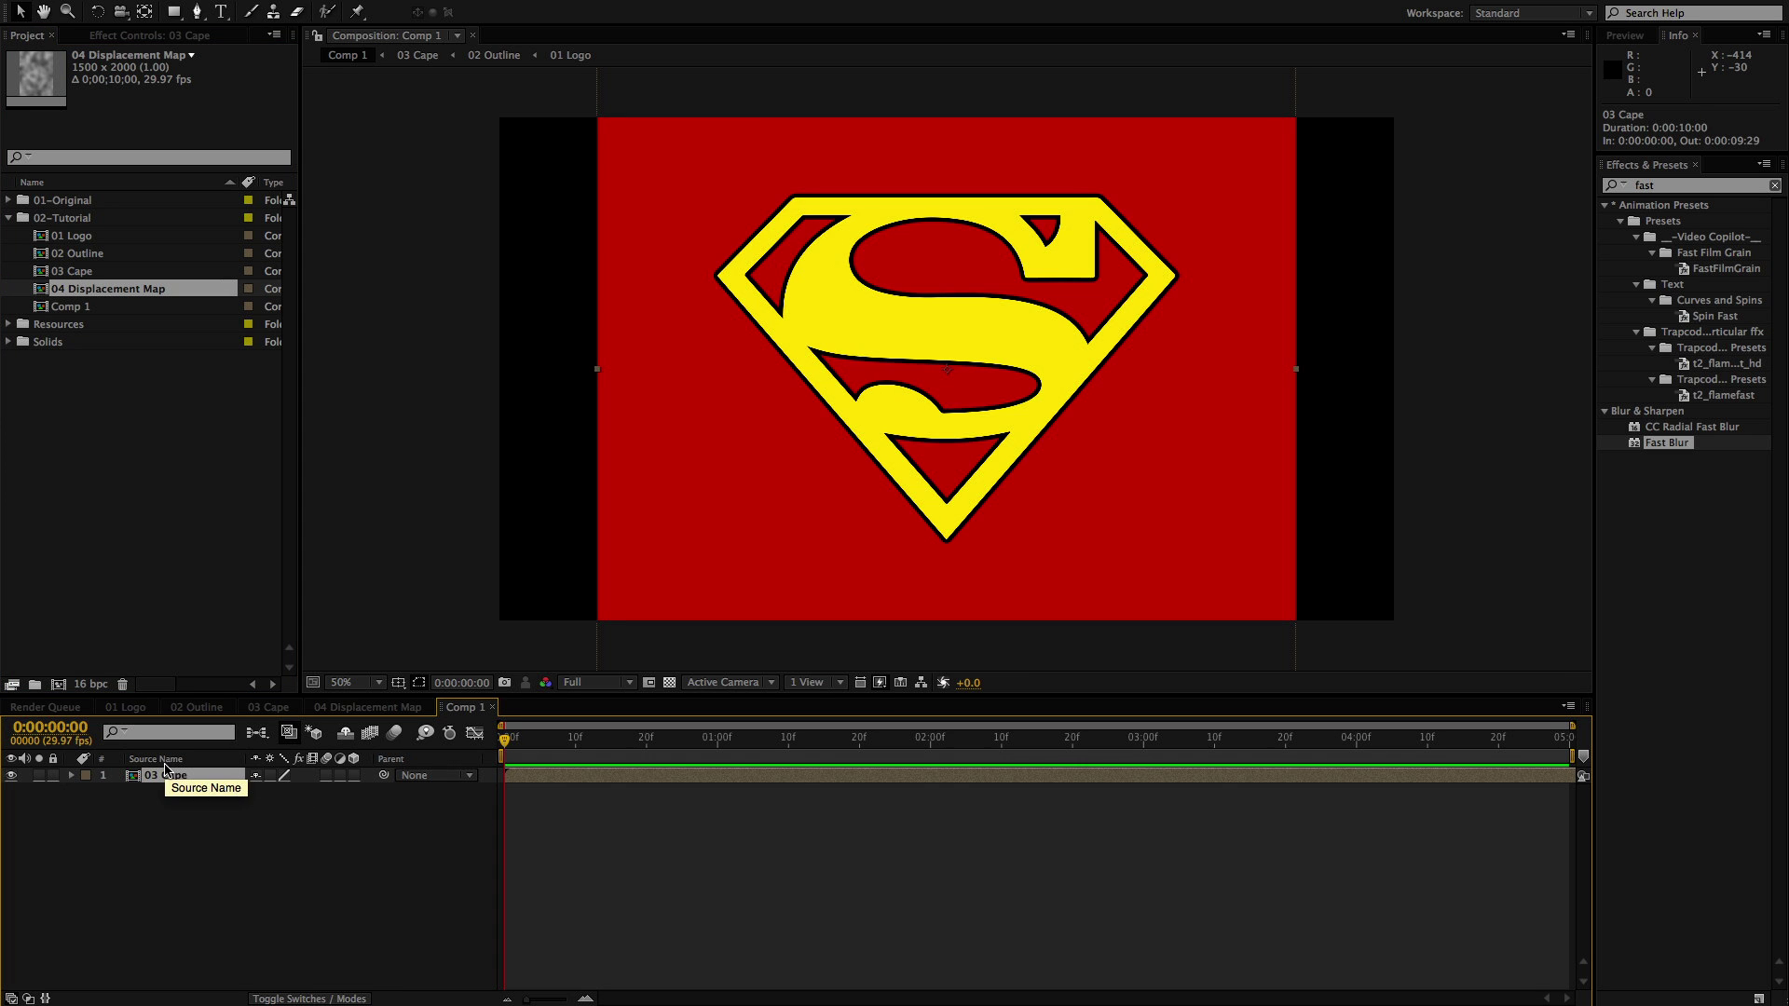
click(42, 291)
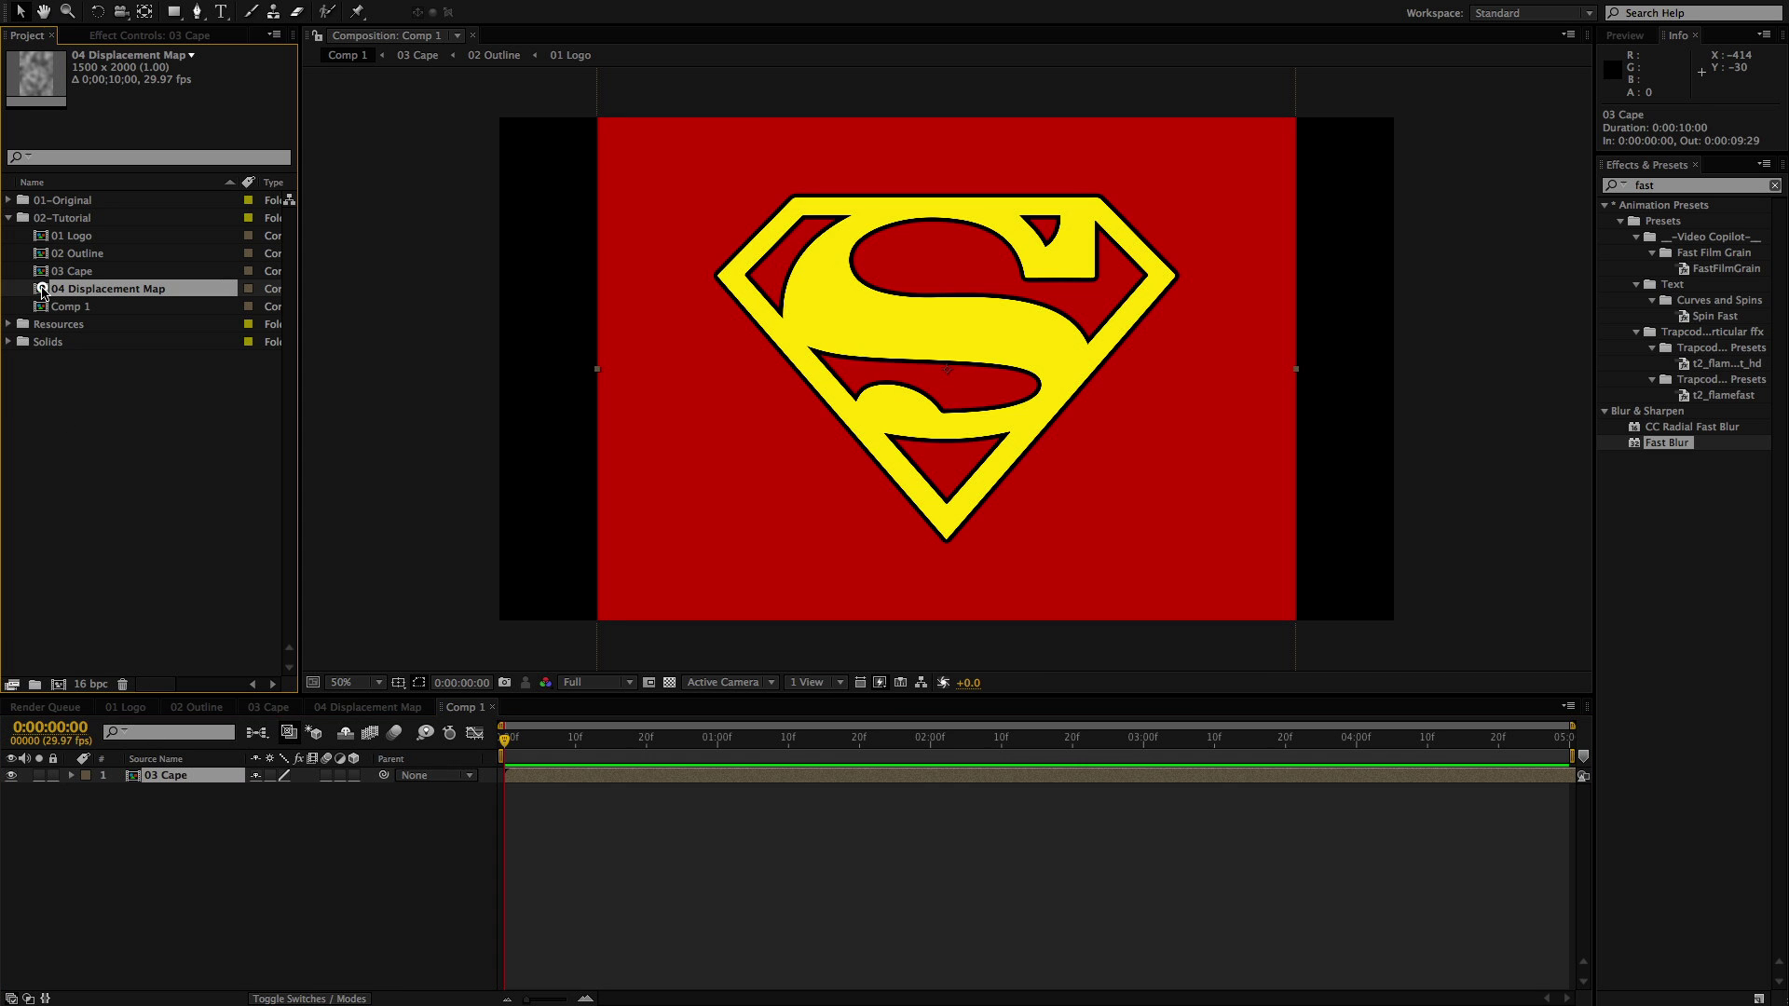
drag(42, 291, 161, 800)
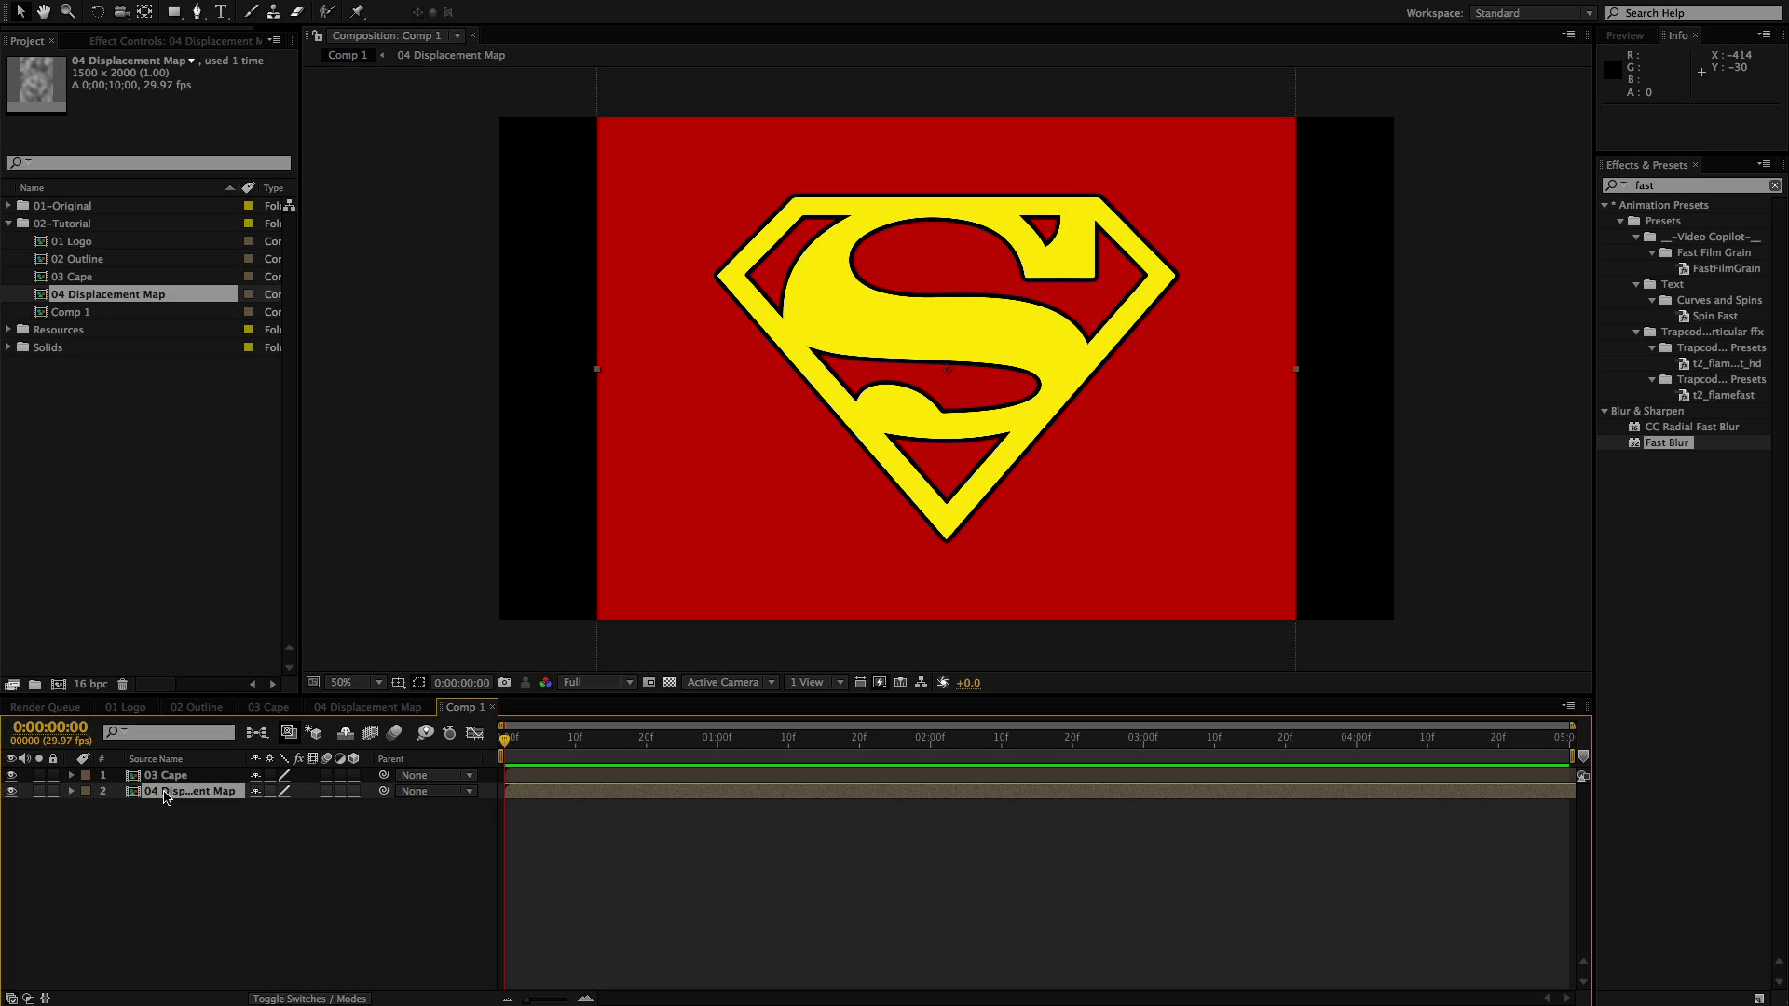
click(12, 791)
click(177, 834)
Find the Displacement Map effect and apply it to the 03 Cape layer
click(180, 778)
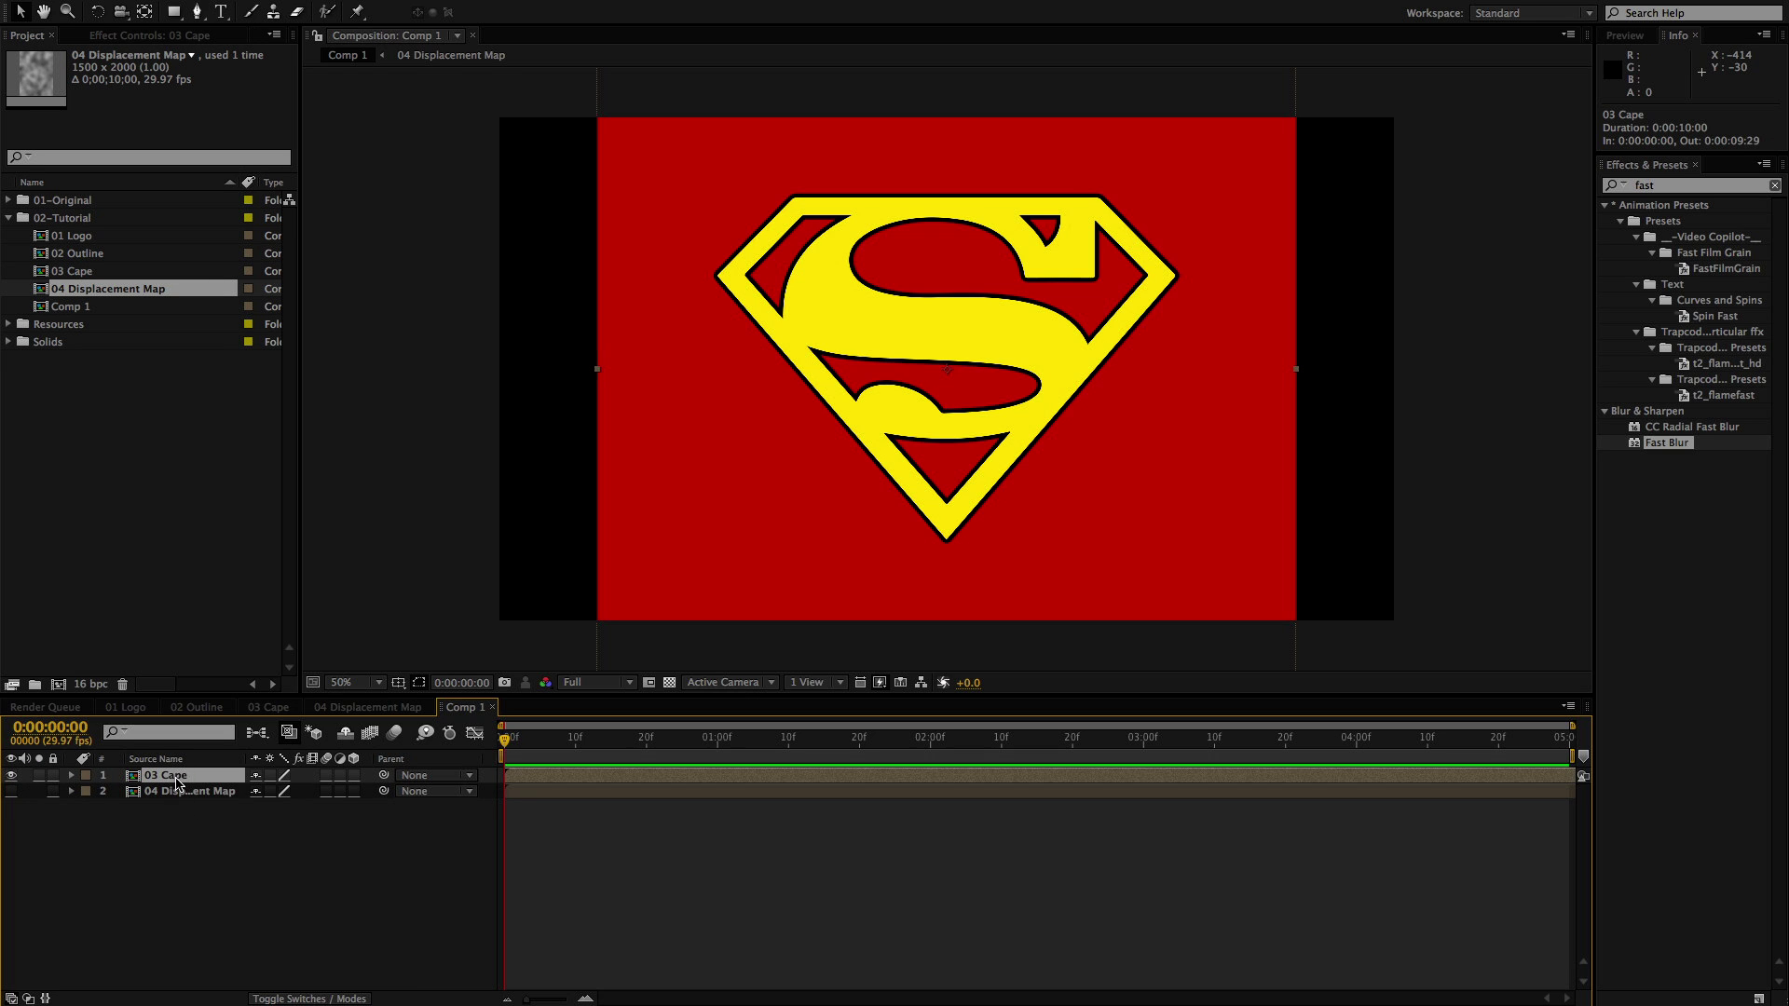
click(1730, 184)
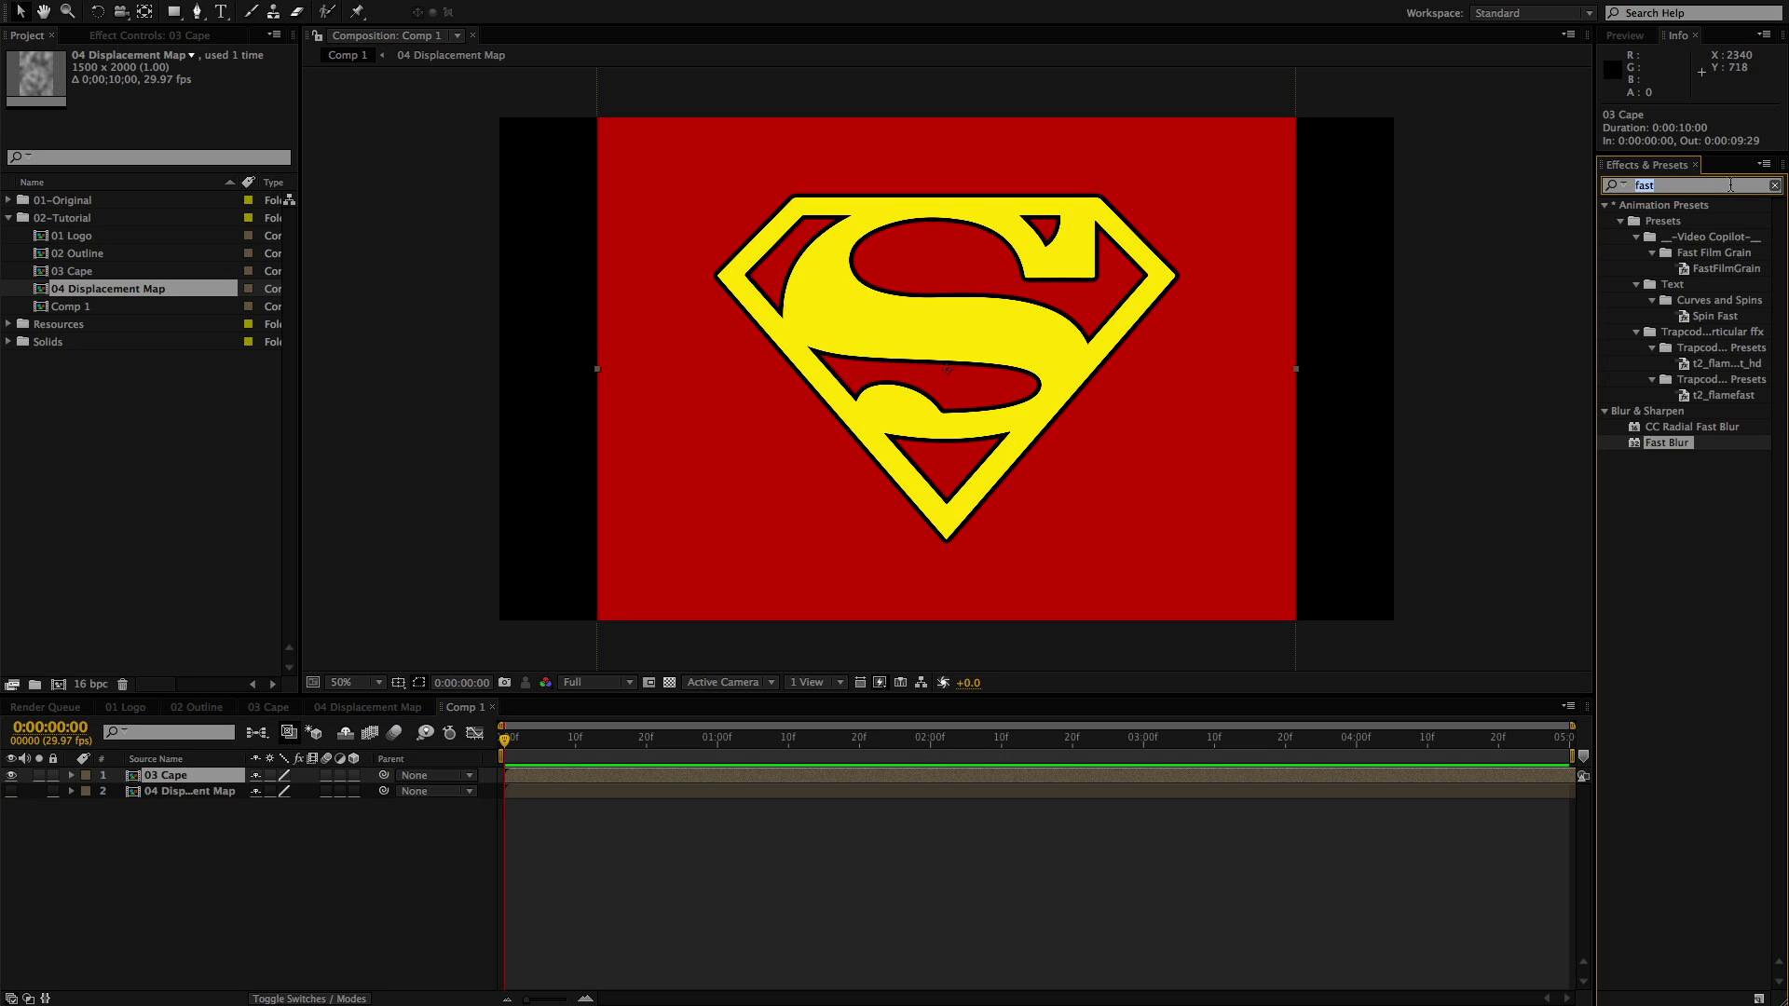
text(displa)
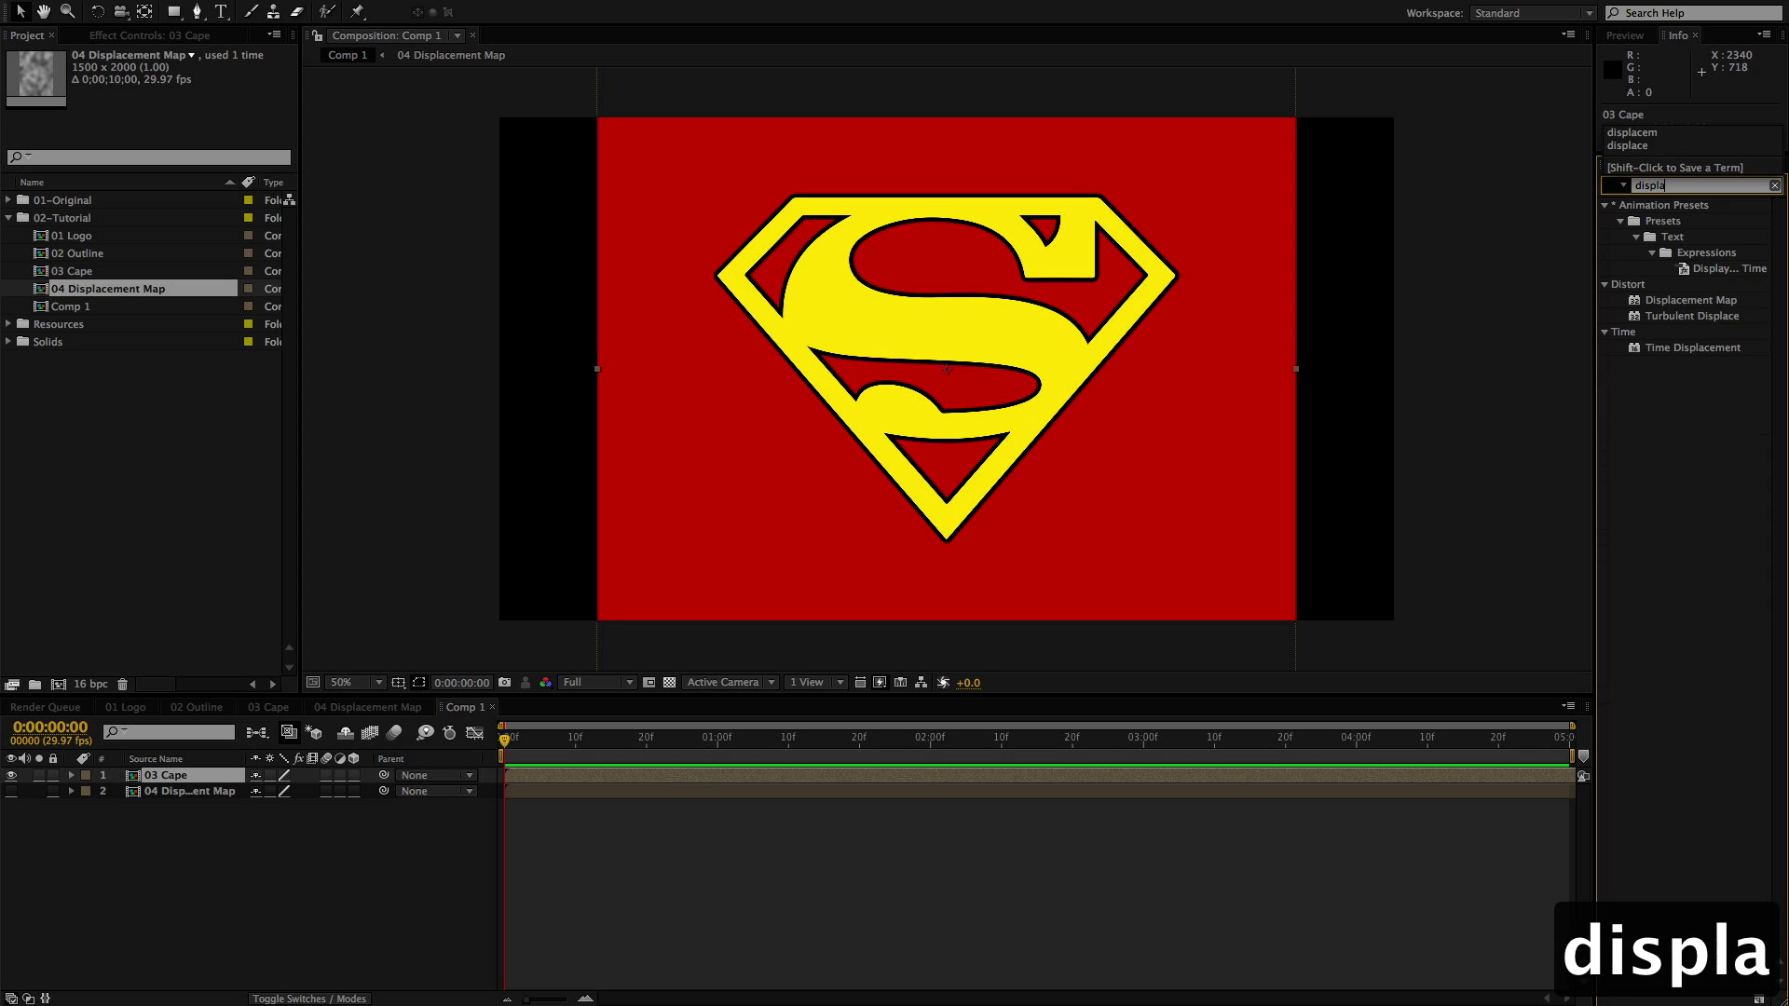
double_click(1633, 300)
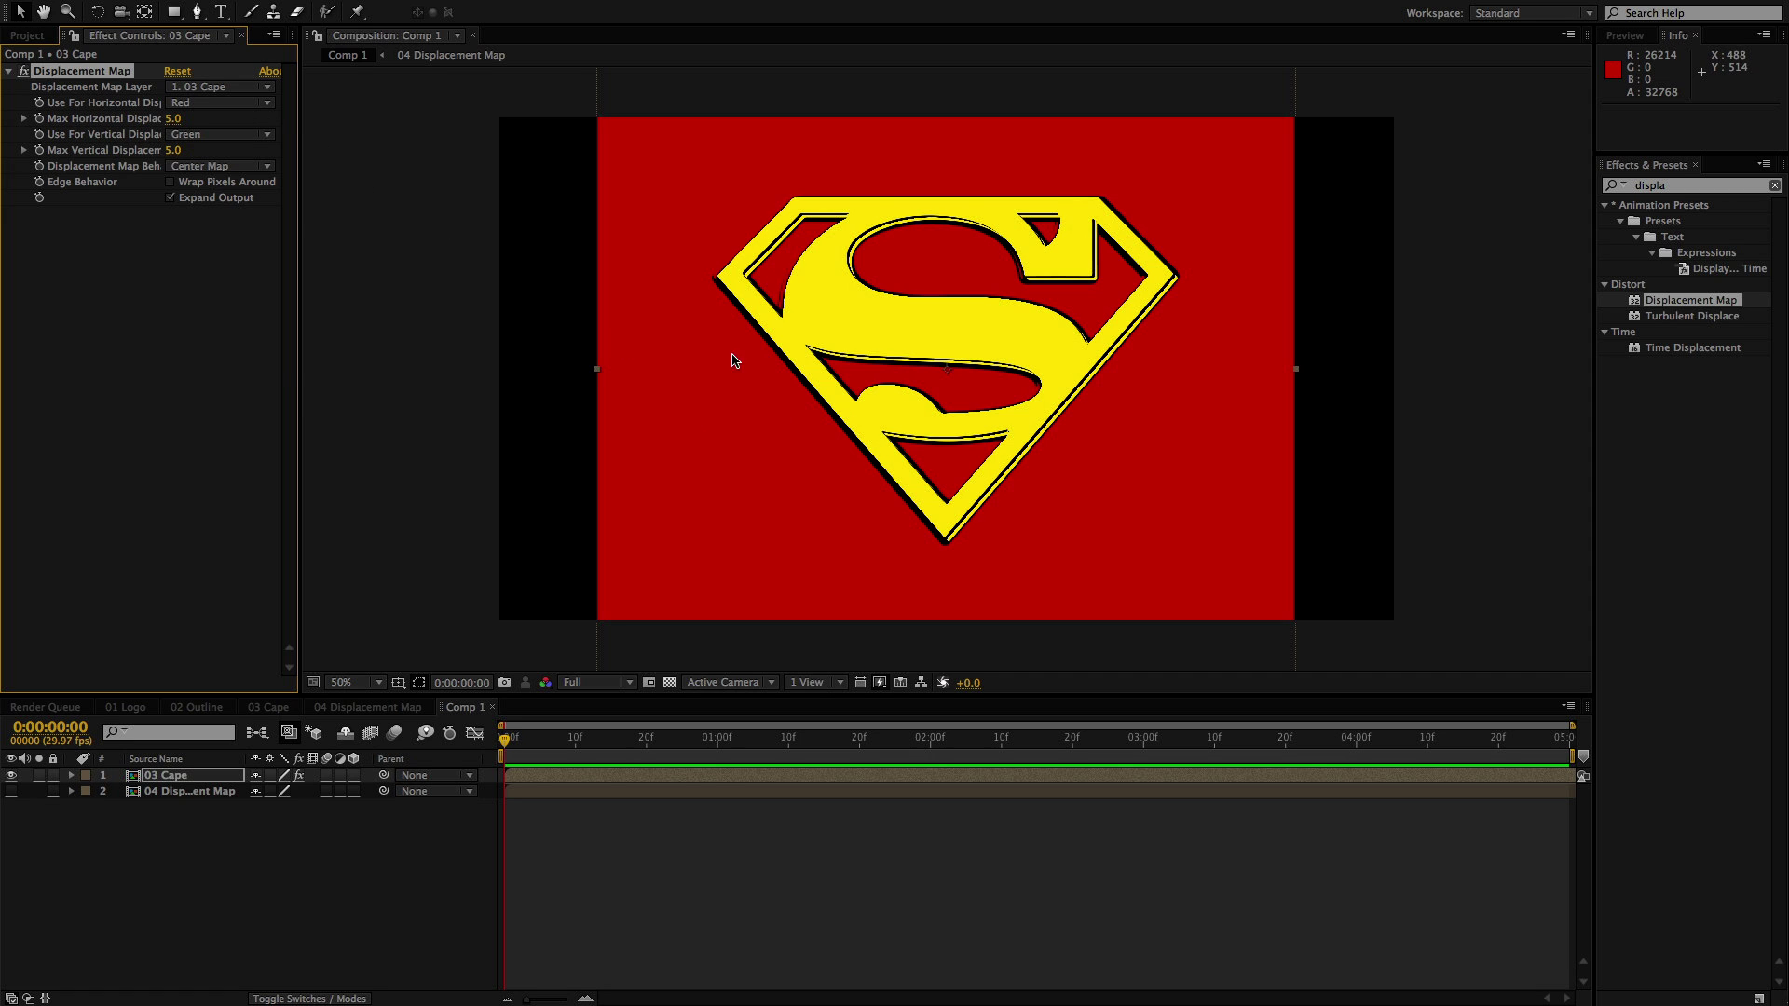
Use 04 Displacement Map as the effect's map layer, with Luminance for both horizontal and vertical displacement
click(211, 86)
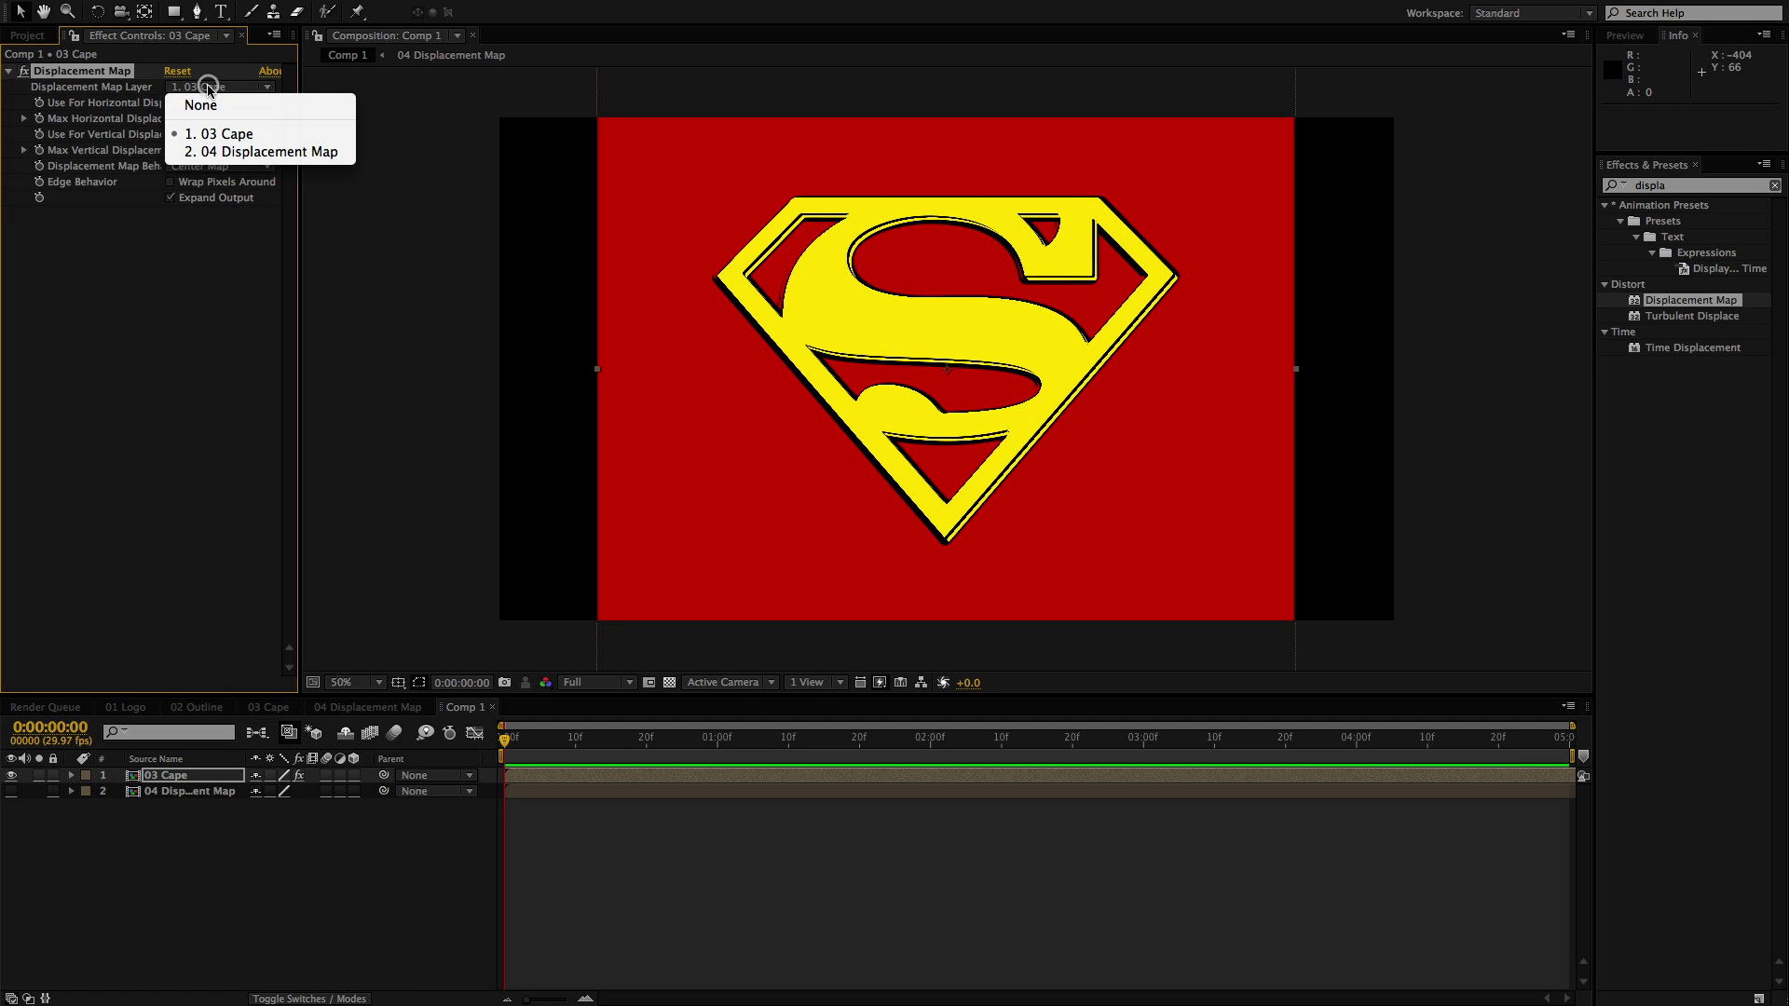
click(239, 152)
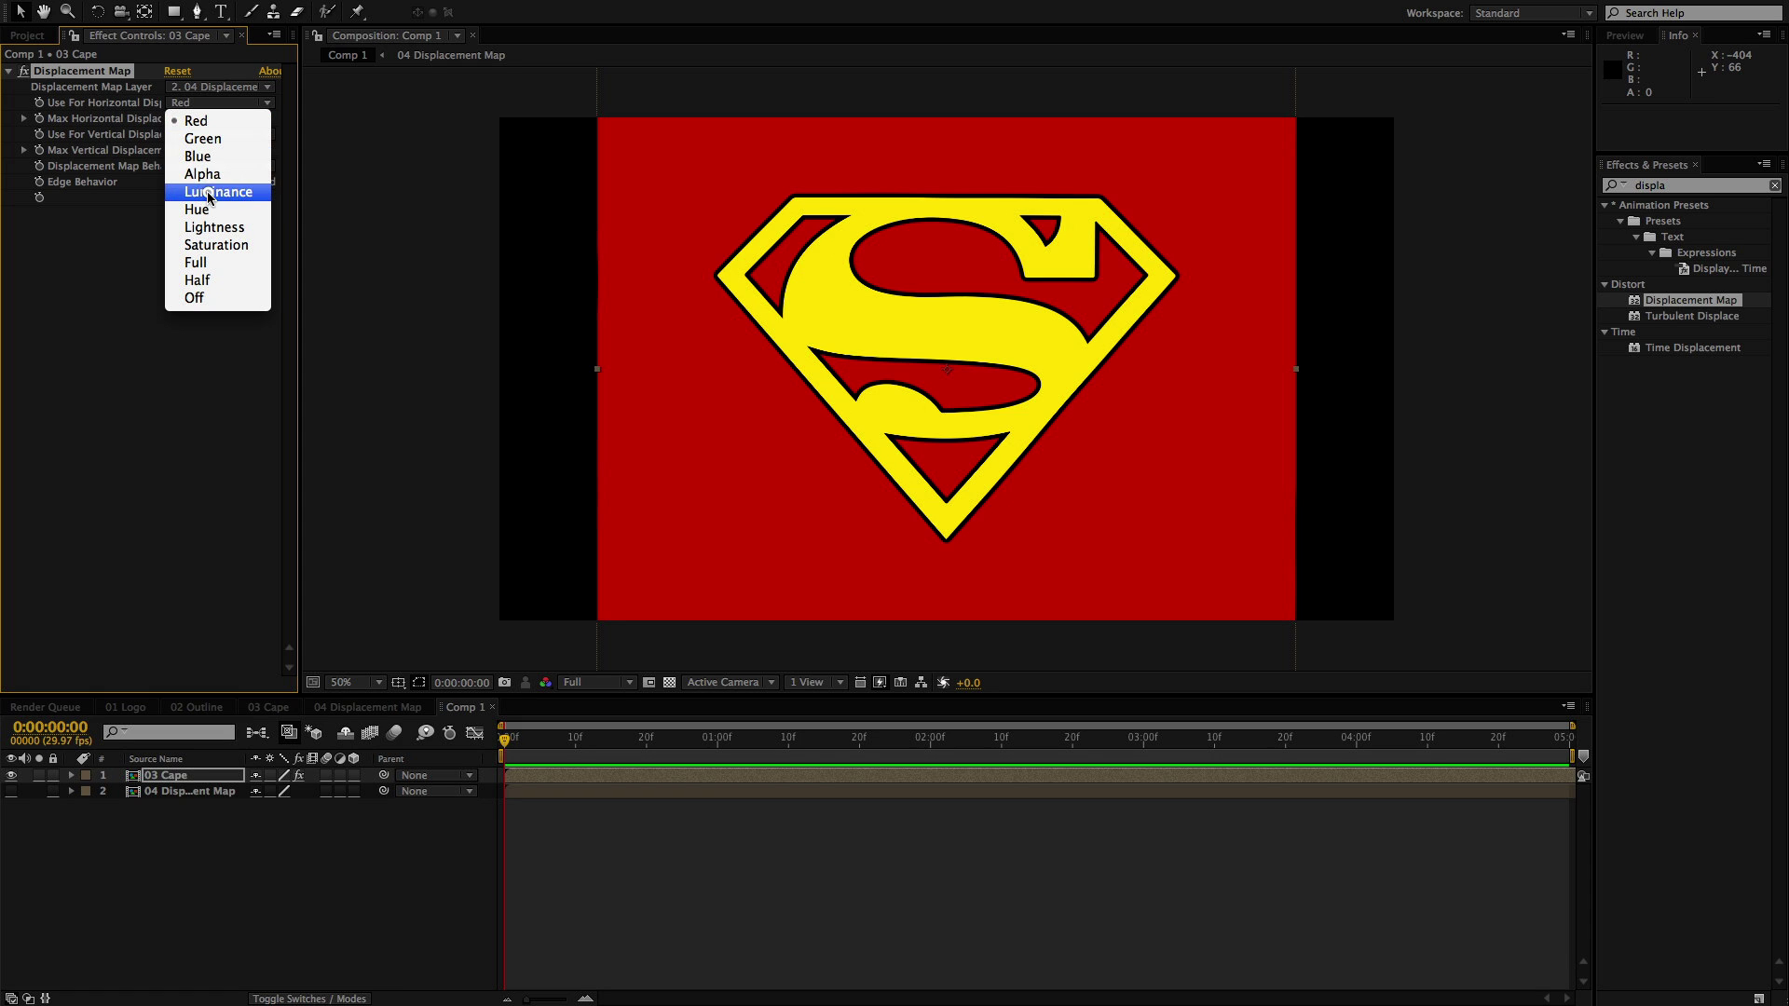
click(205, 191)
click(191, 134)
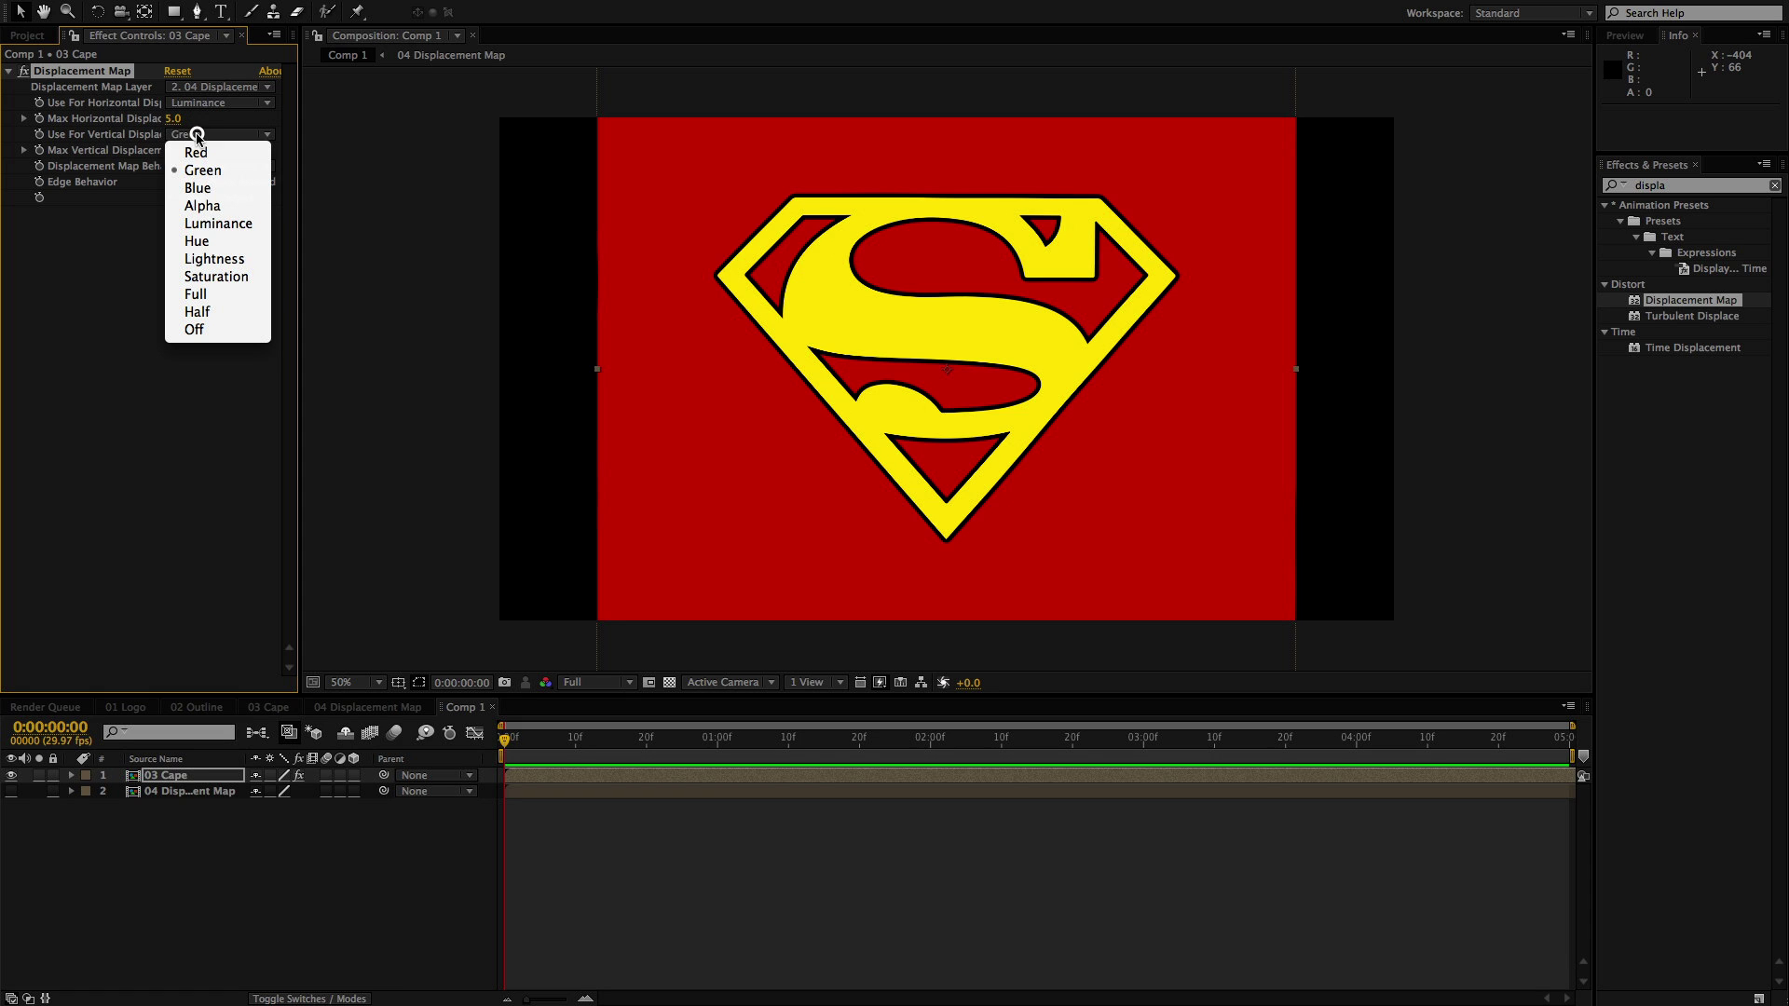
click(210, 223)
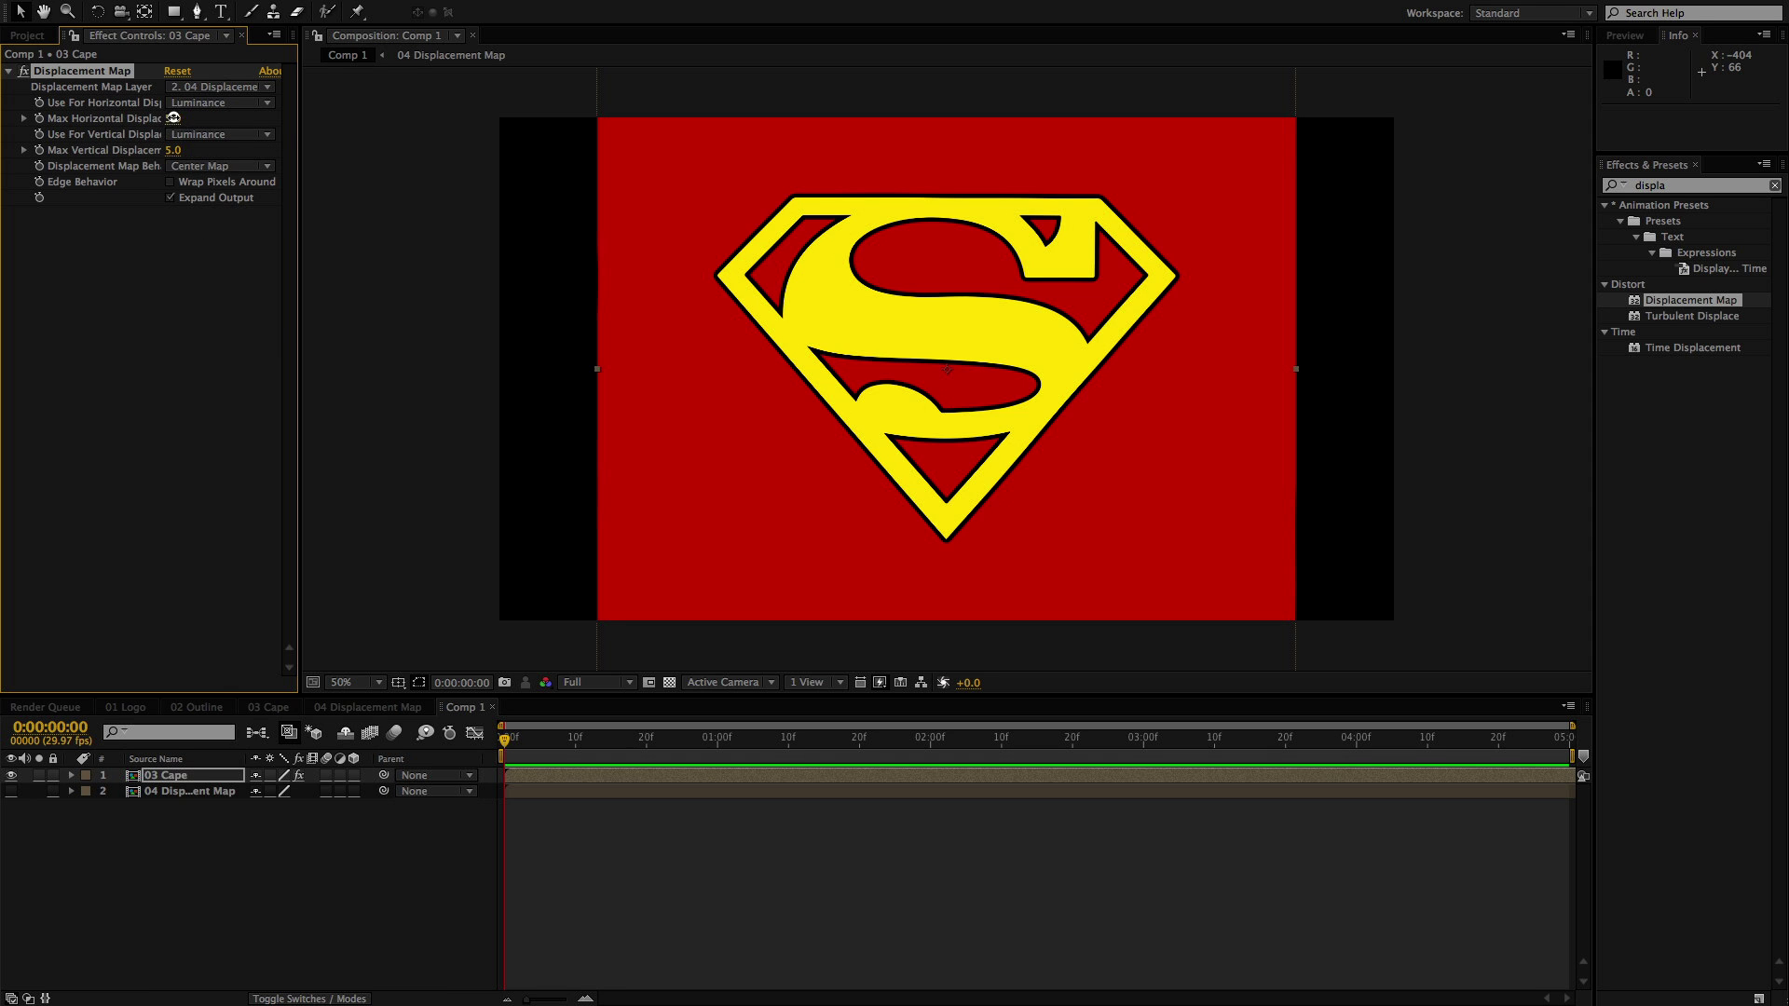
Set the cape's maximum horizontal displacement to about 158 and its maximum vertical displacement to about 15
drag(172, 118, 347, 116)
drag(176, 150, 283, 147)
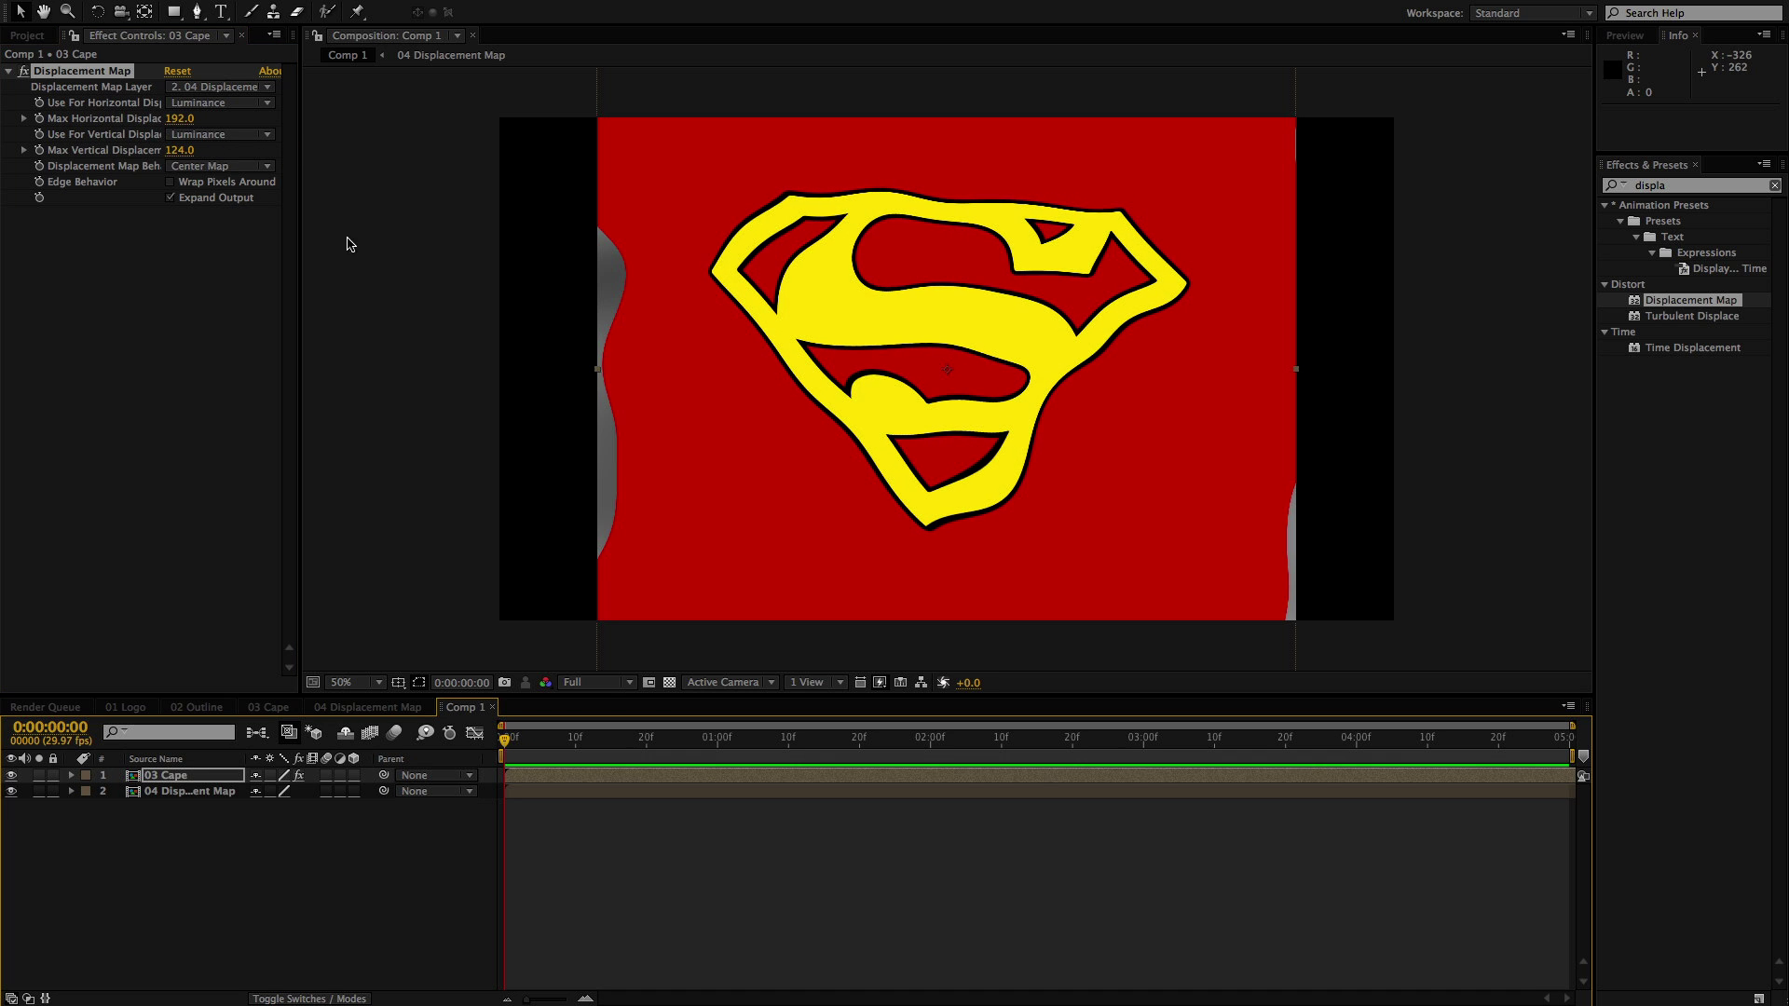
drag(204, 153, 82, 152)
mouse_move(179, 118)
mouse_down()
mouse_move(113, 118)
mouse_move(151, 118)
mouse_move(177, 150)
mouse_up()
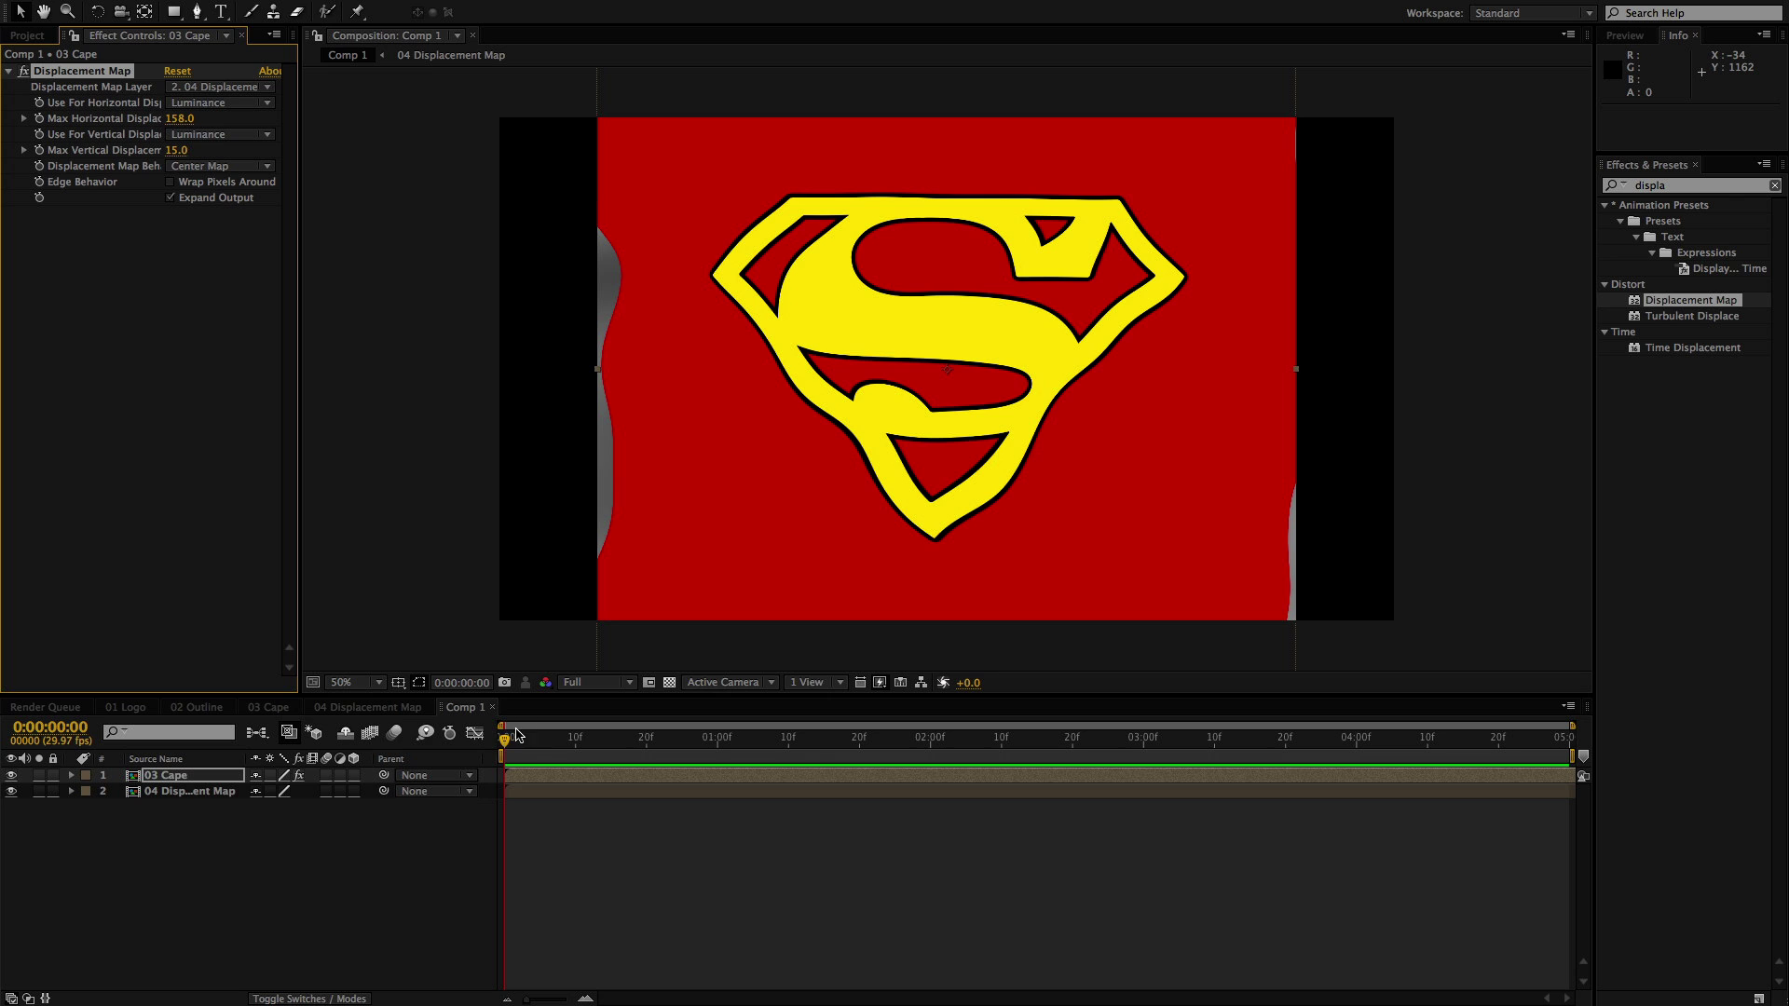
drag(516, 734, 547, 775)
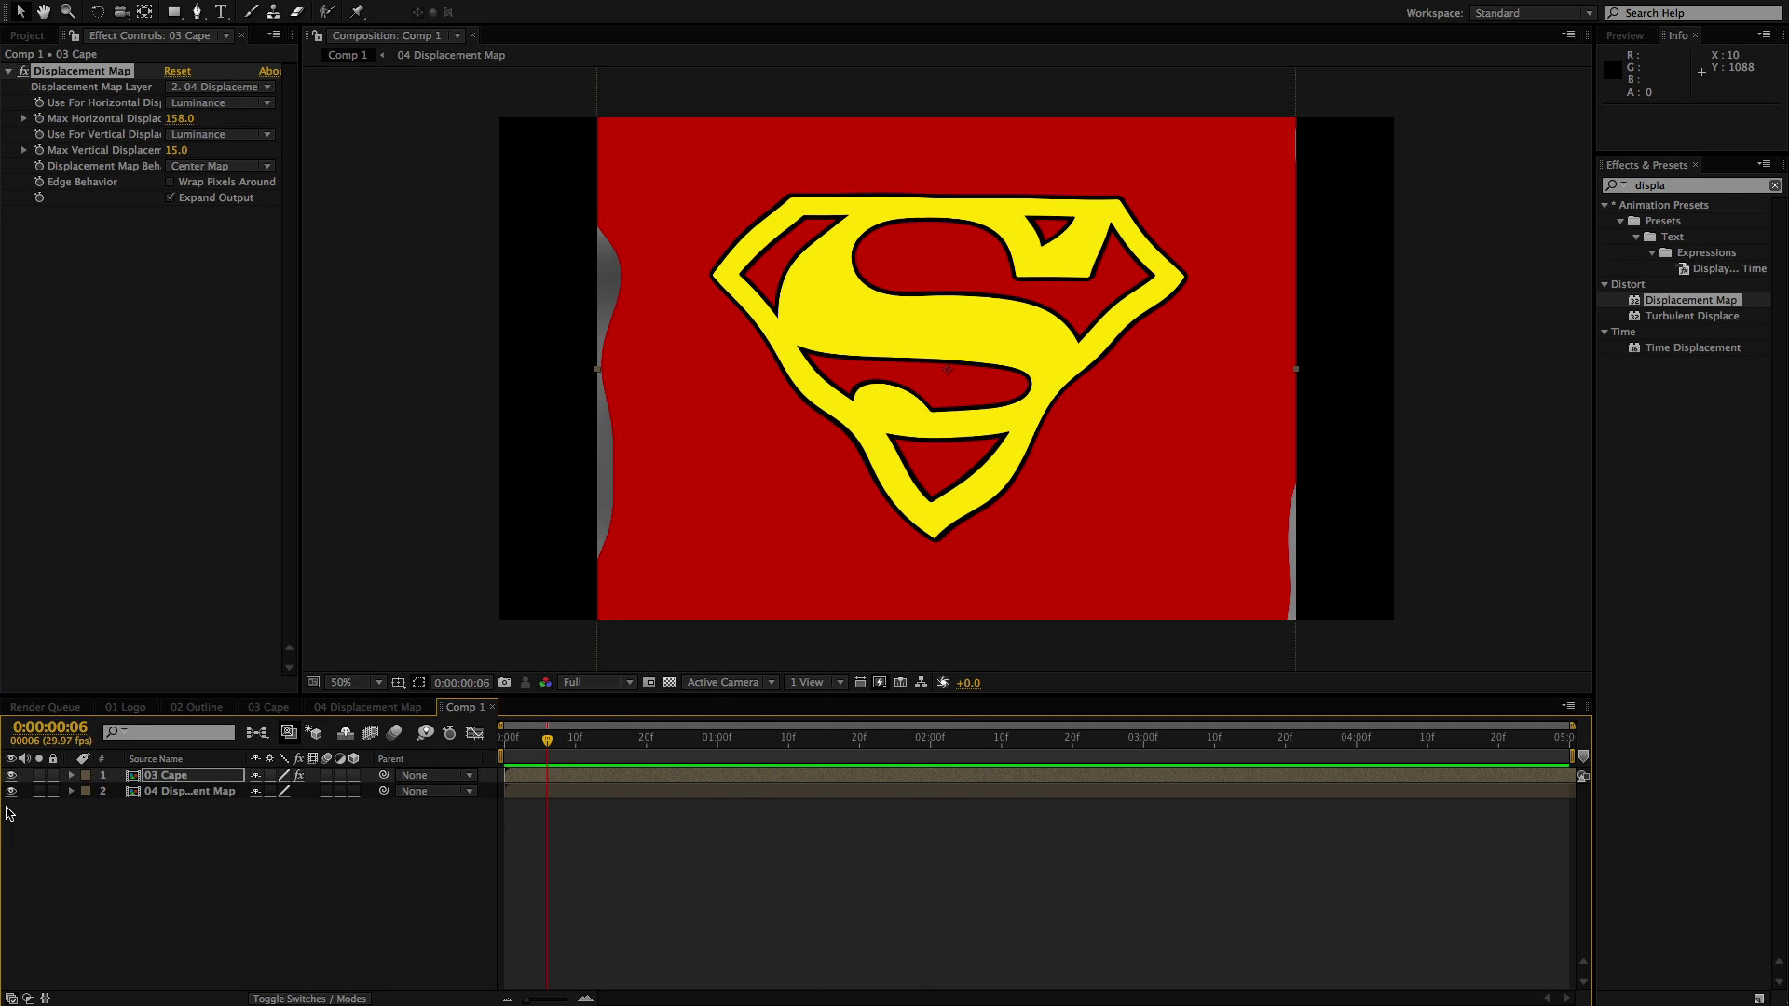
In the 04 Displacement Map composition, give the gray solid's Fractal Noise Evolution the expression time*50
click(390, 708)
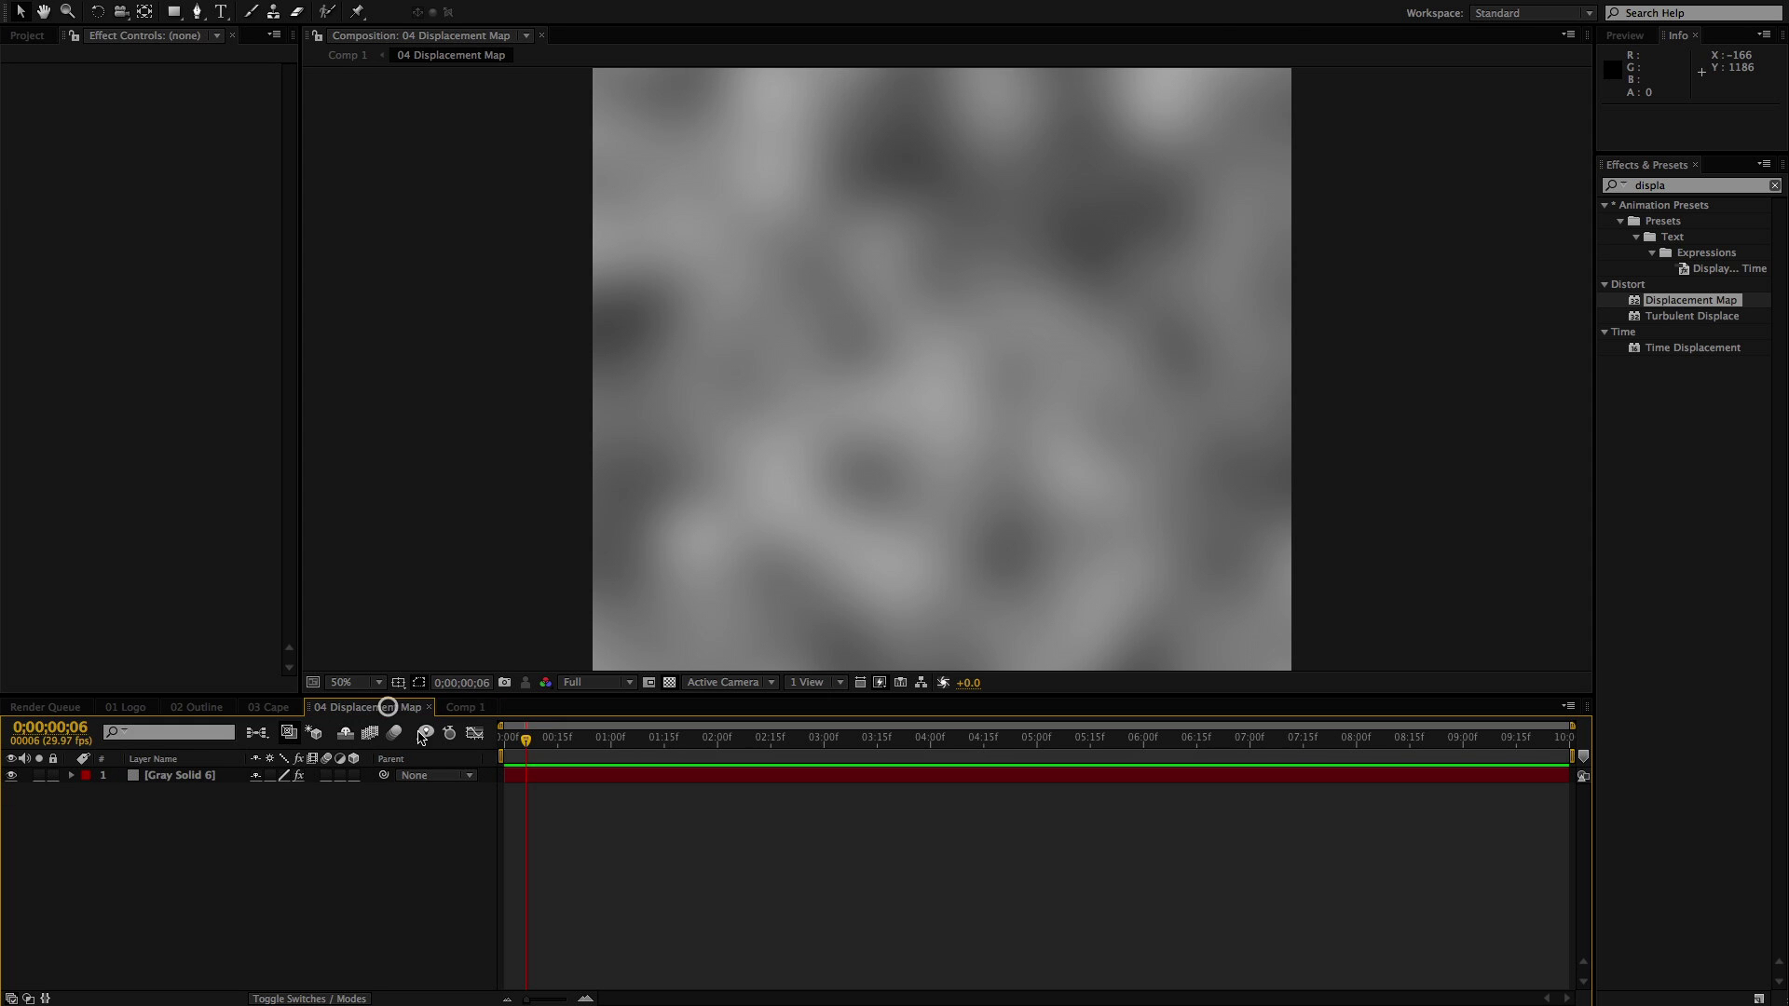
click(684, 777)
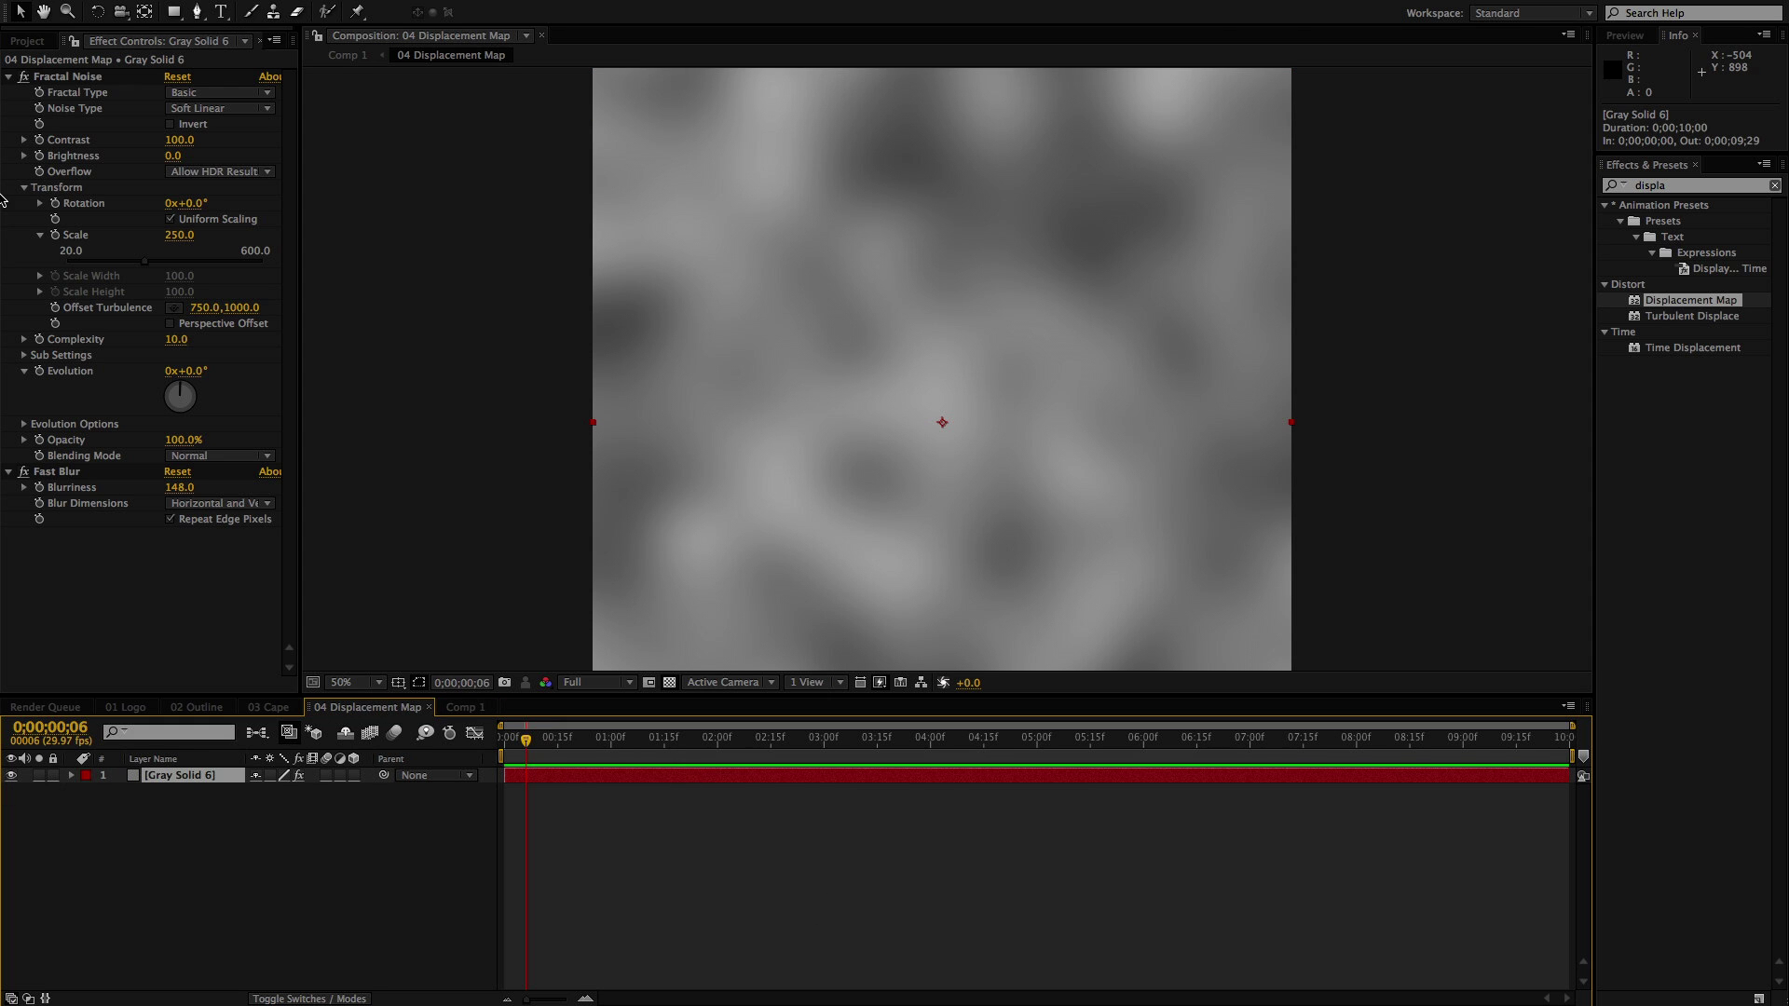
key(Home)
click(39, 372)
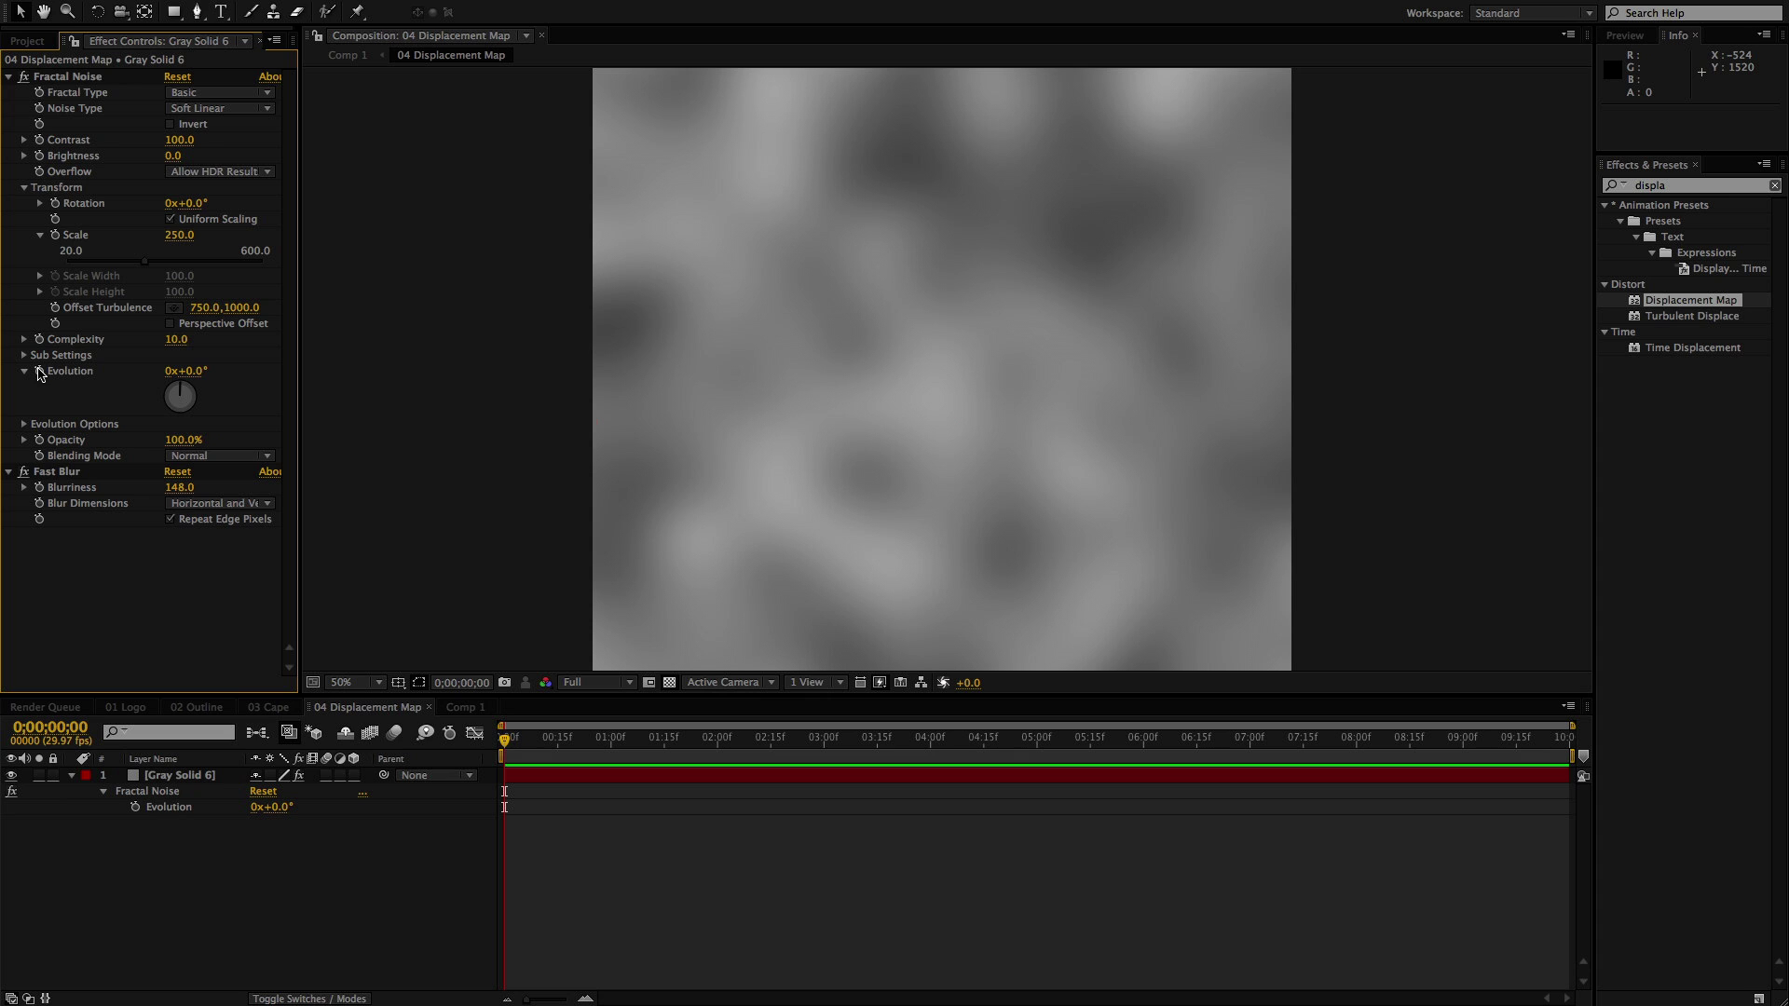
alt+click(39, 372)
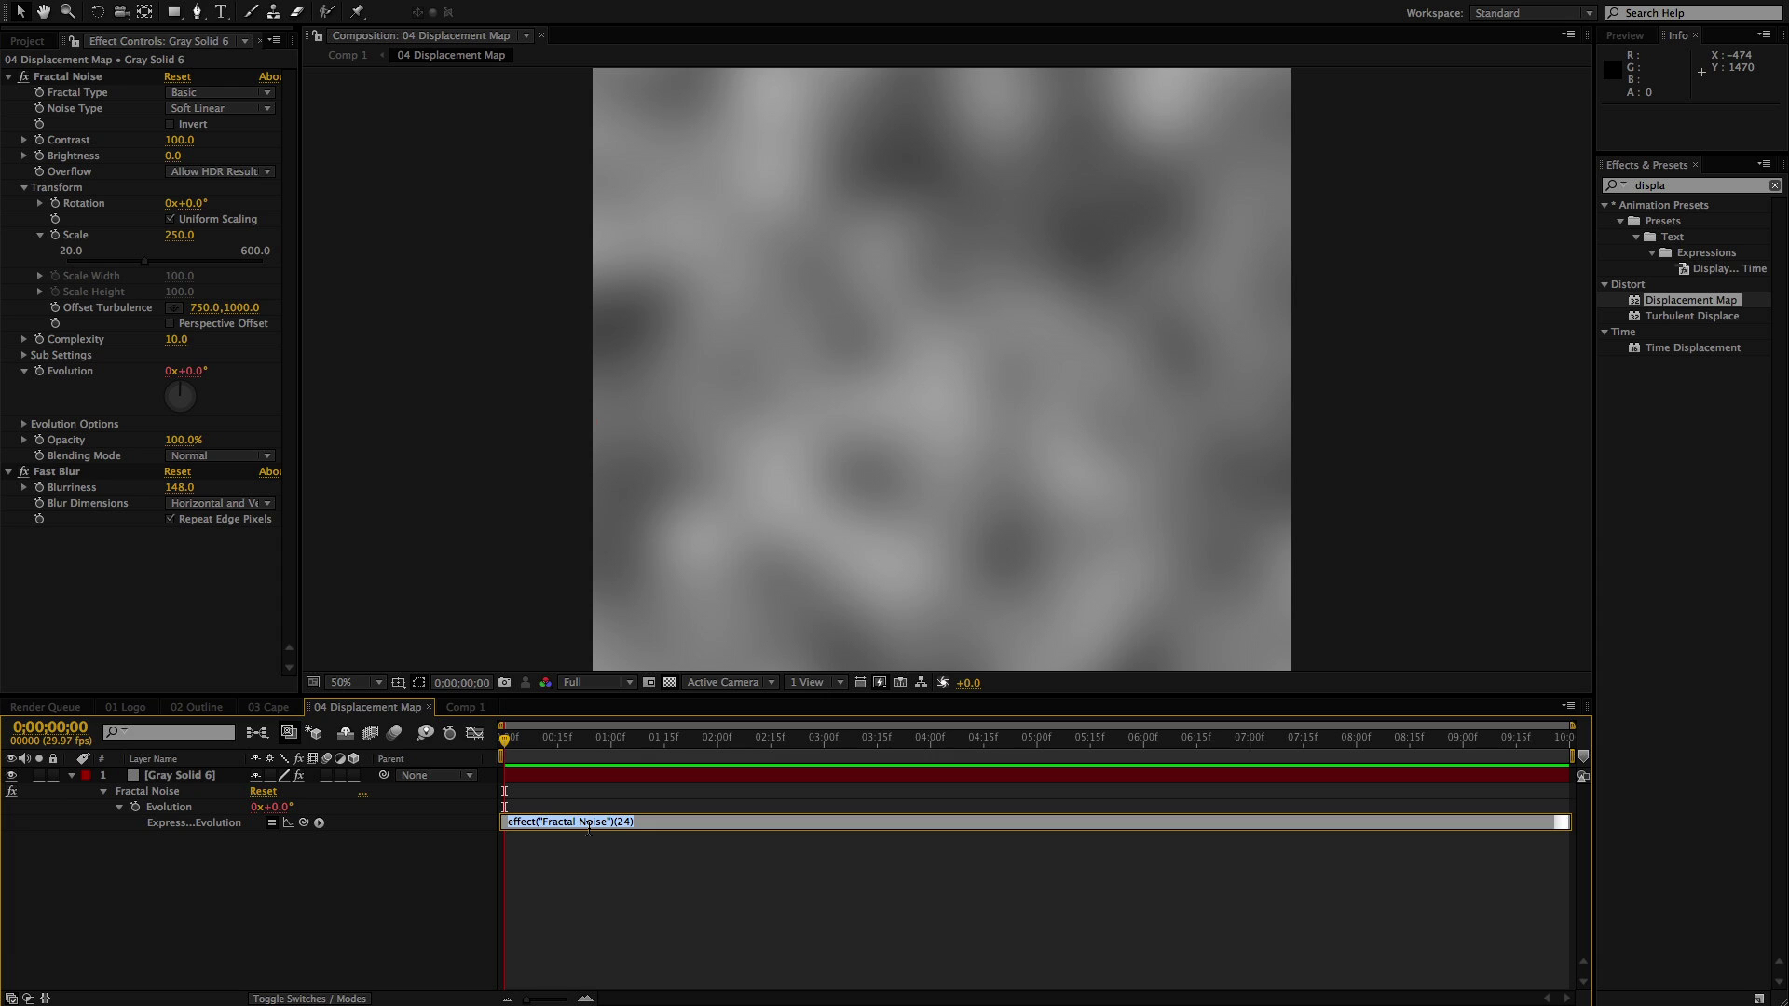
text(tim)
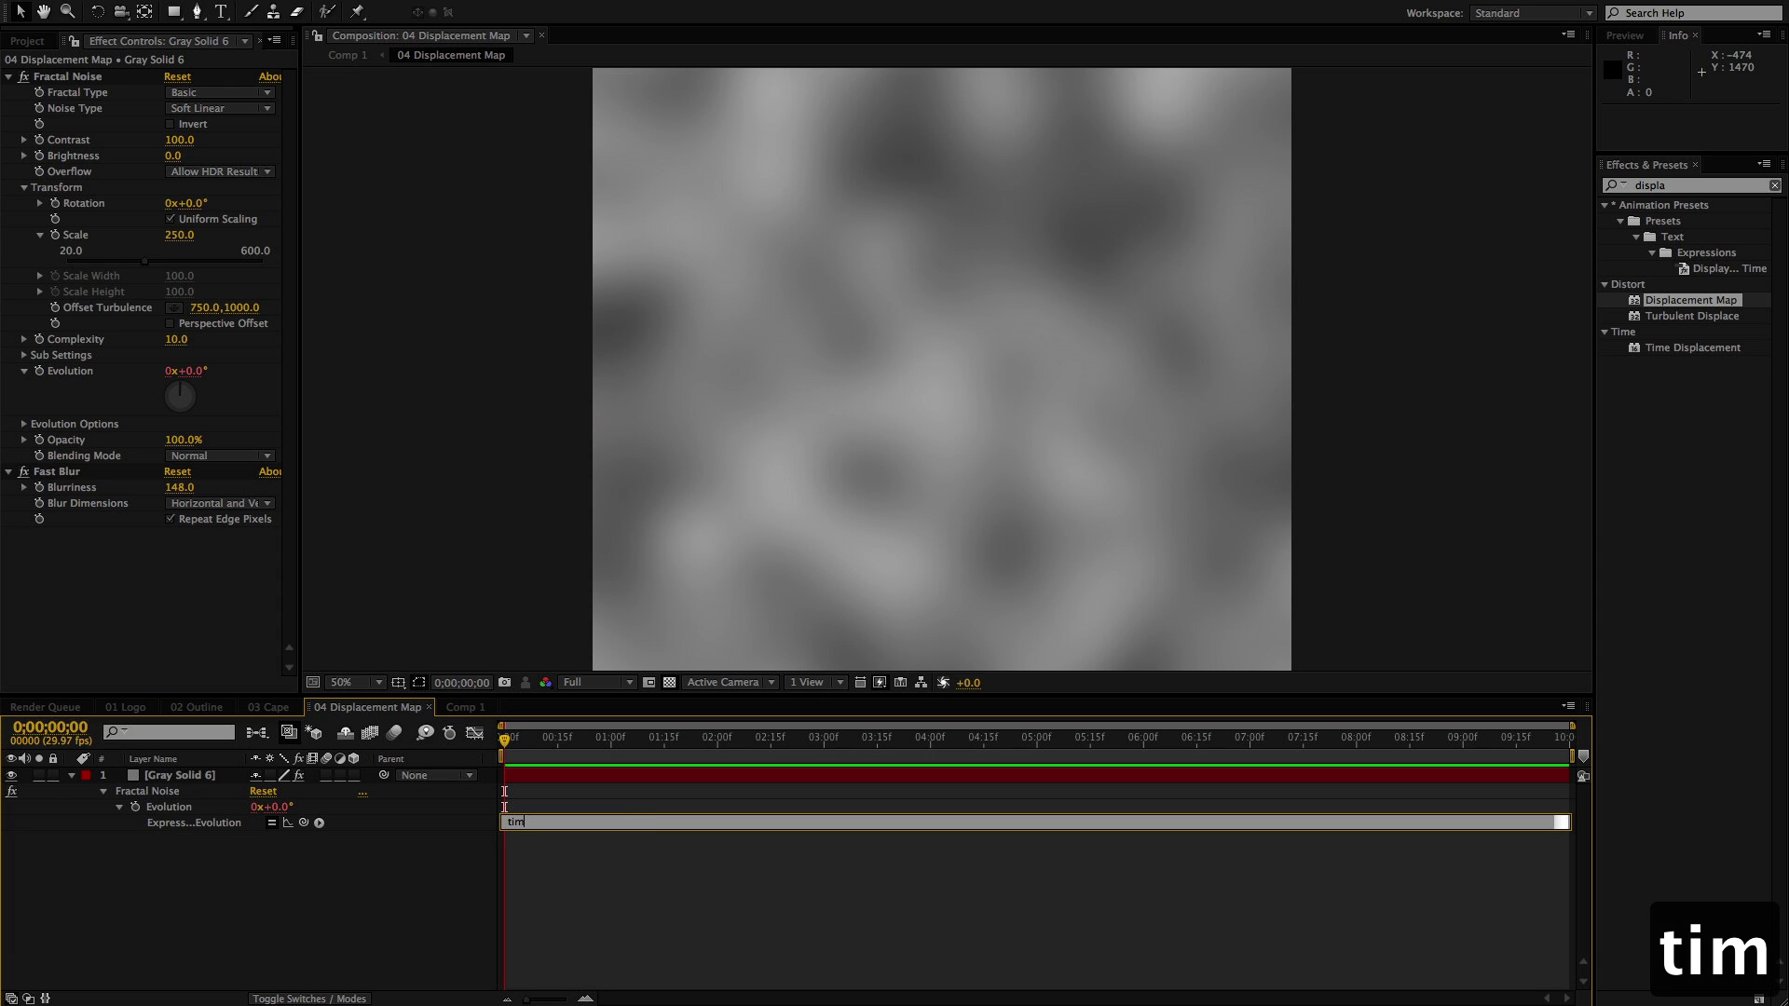
text(e*)
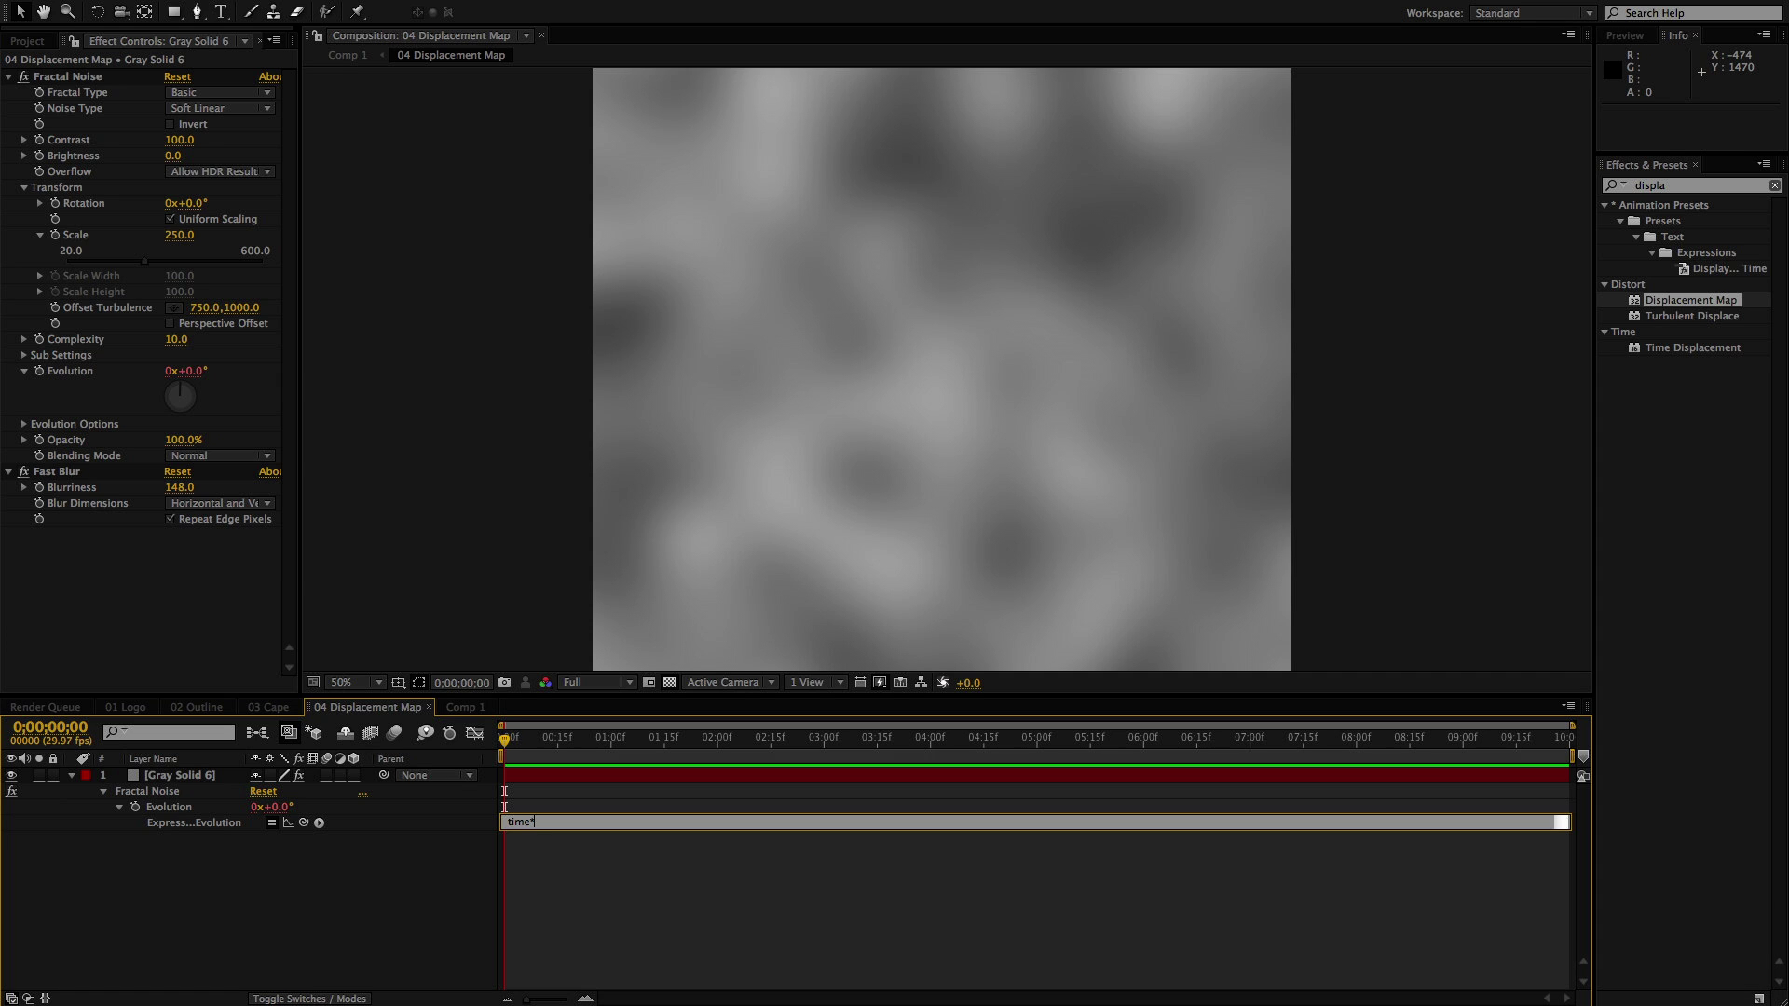
text(50)
click(588, 826)
Preview the noise animation and change the Evolution expression to time*150
key(KP_0)
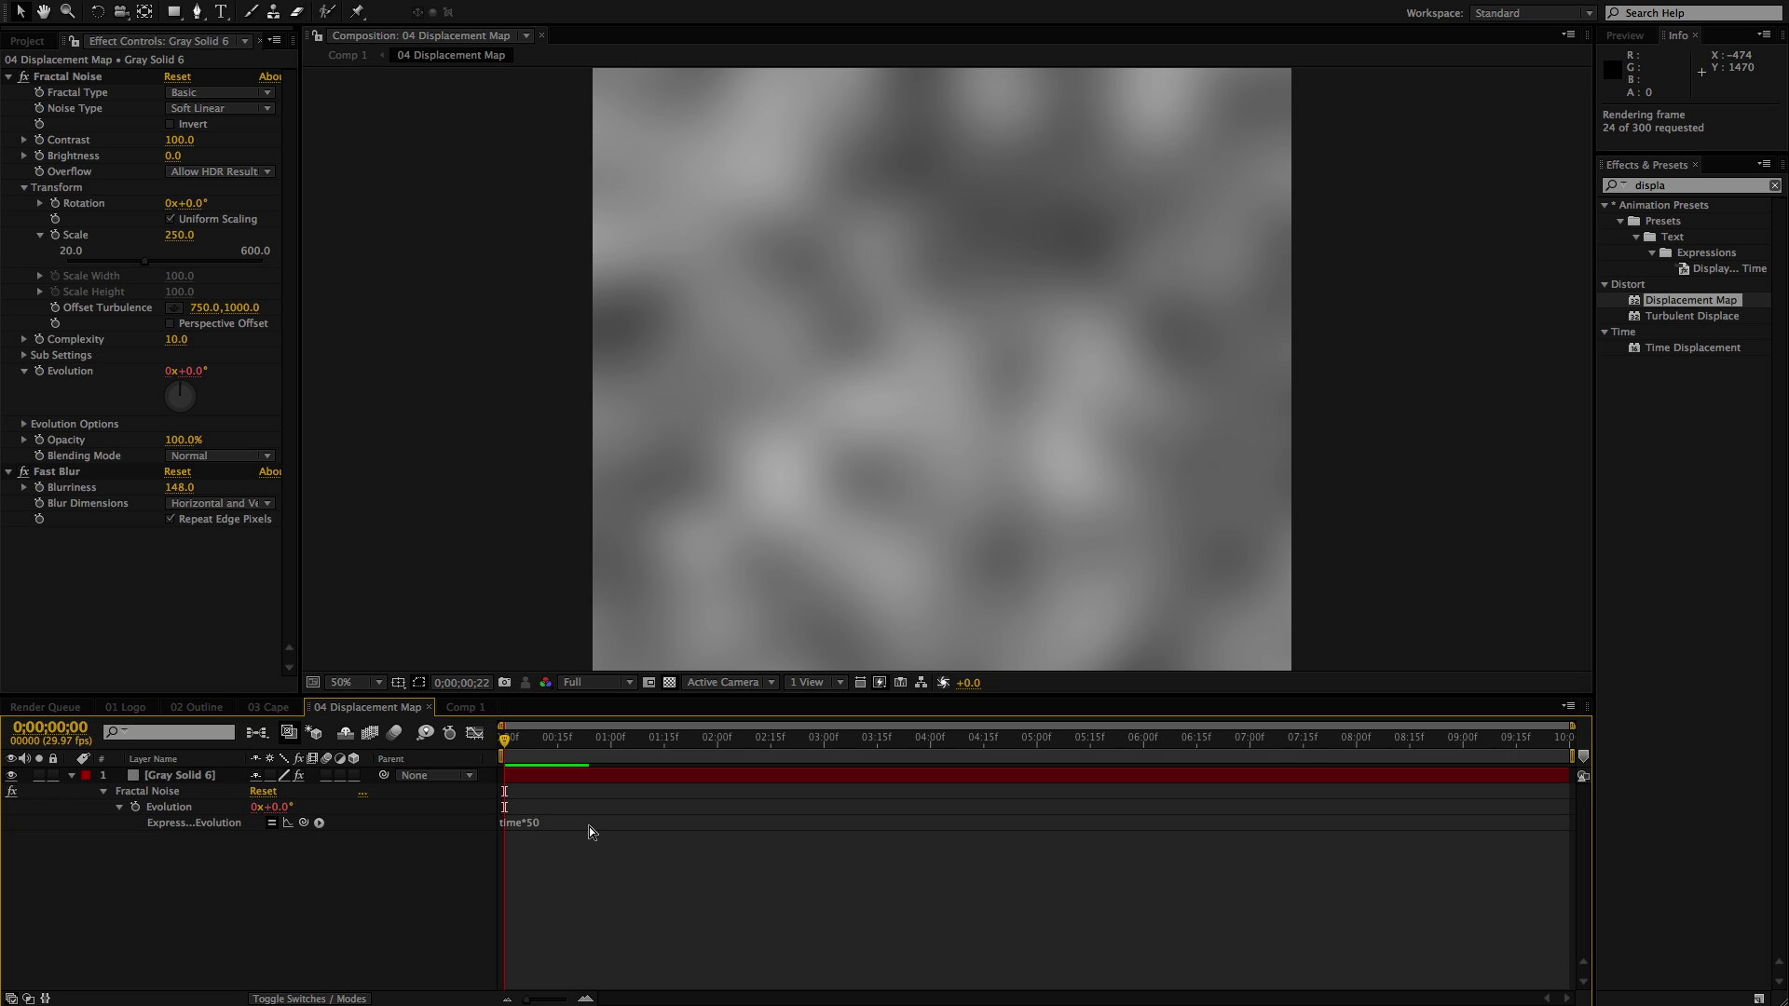
key(KP_0)
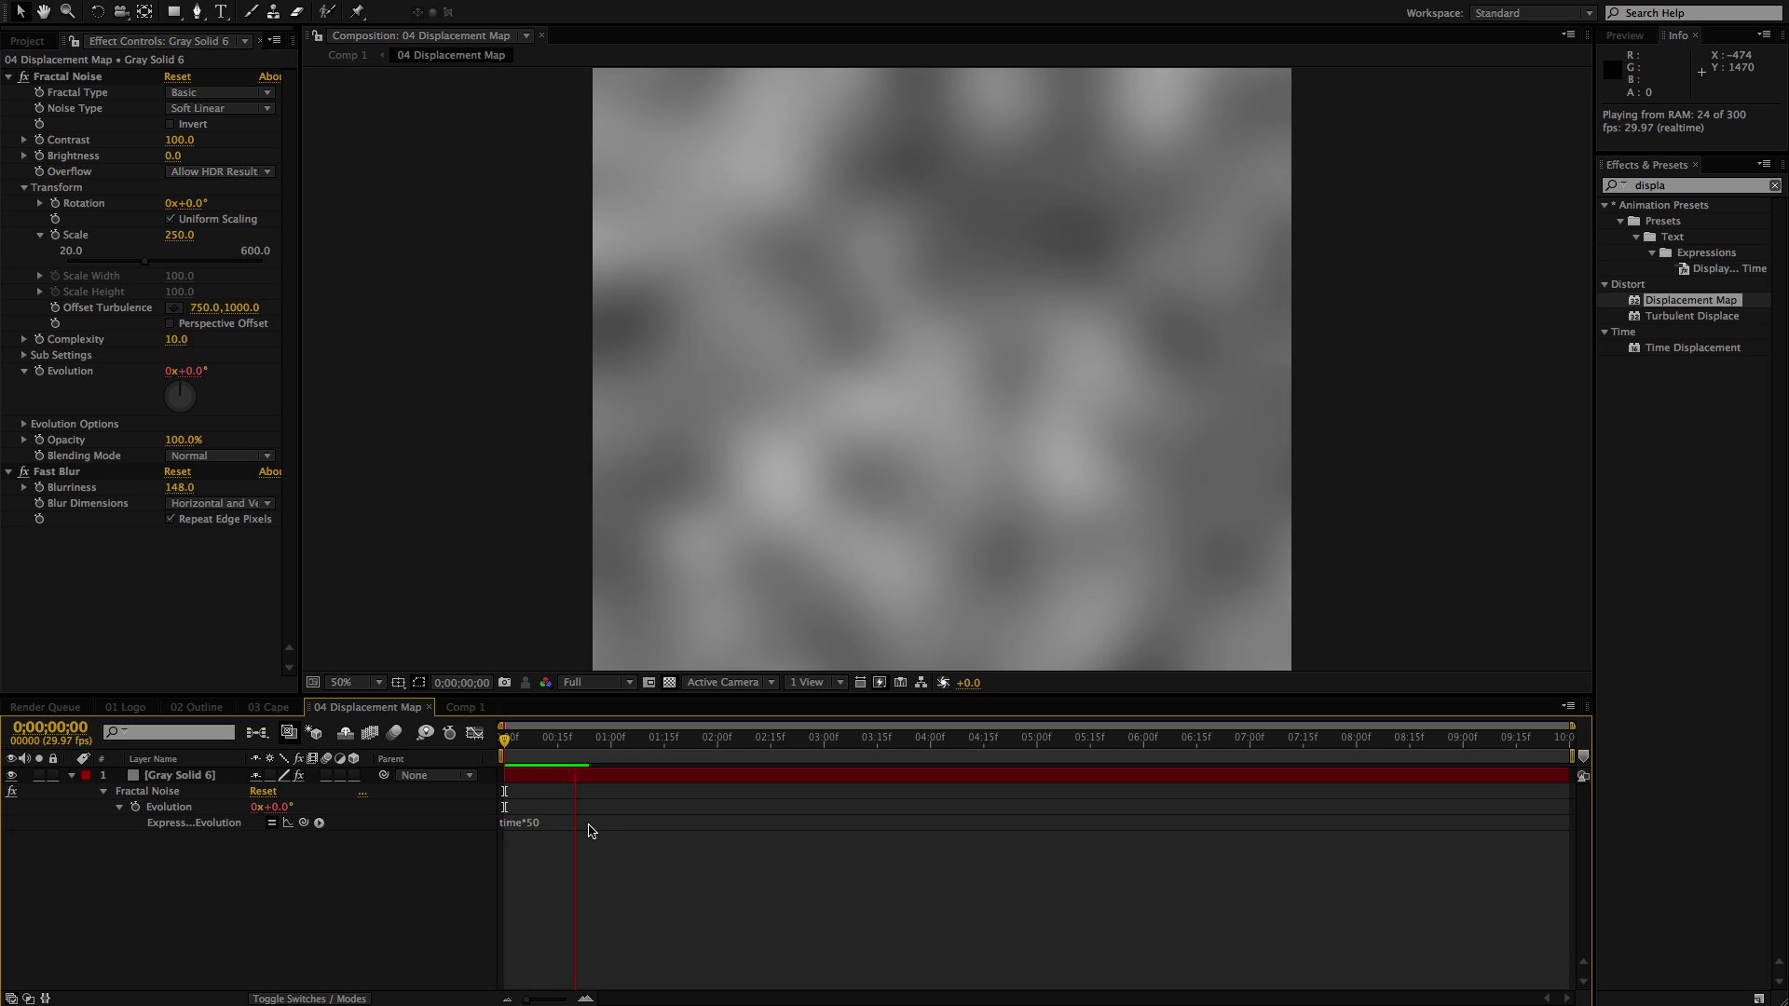
key(KP_0)
click(536, 824)
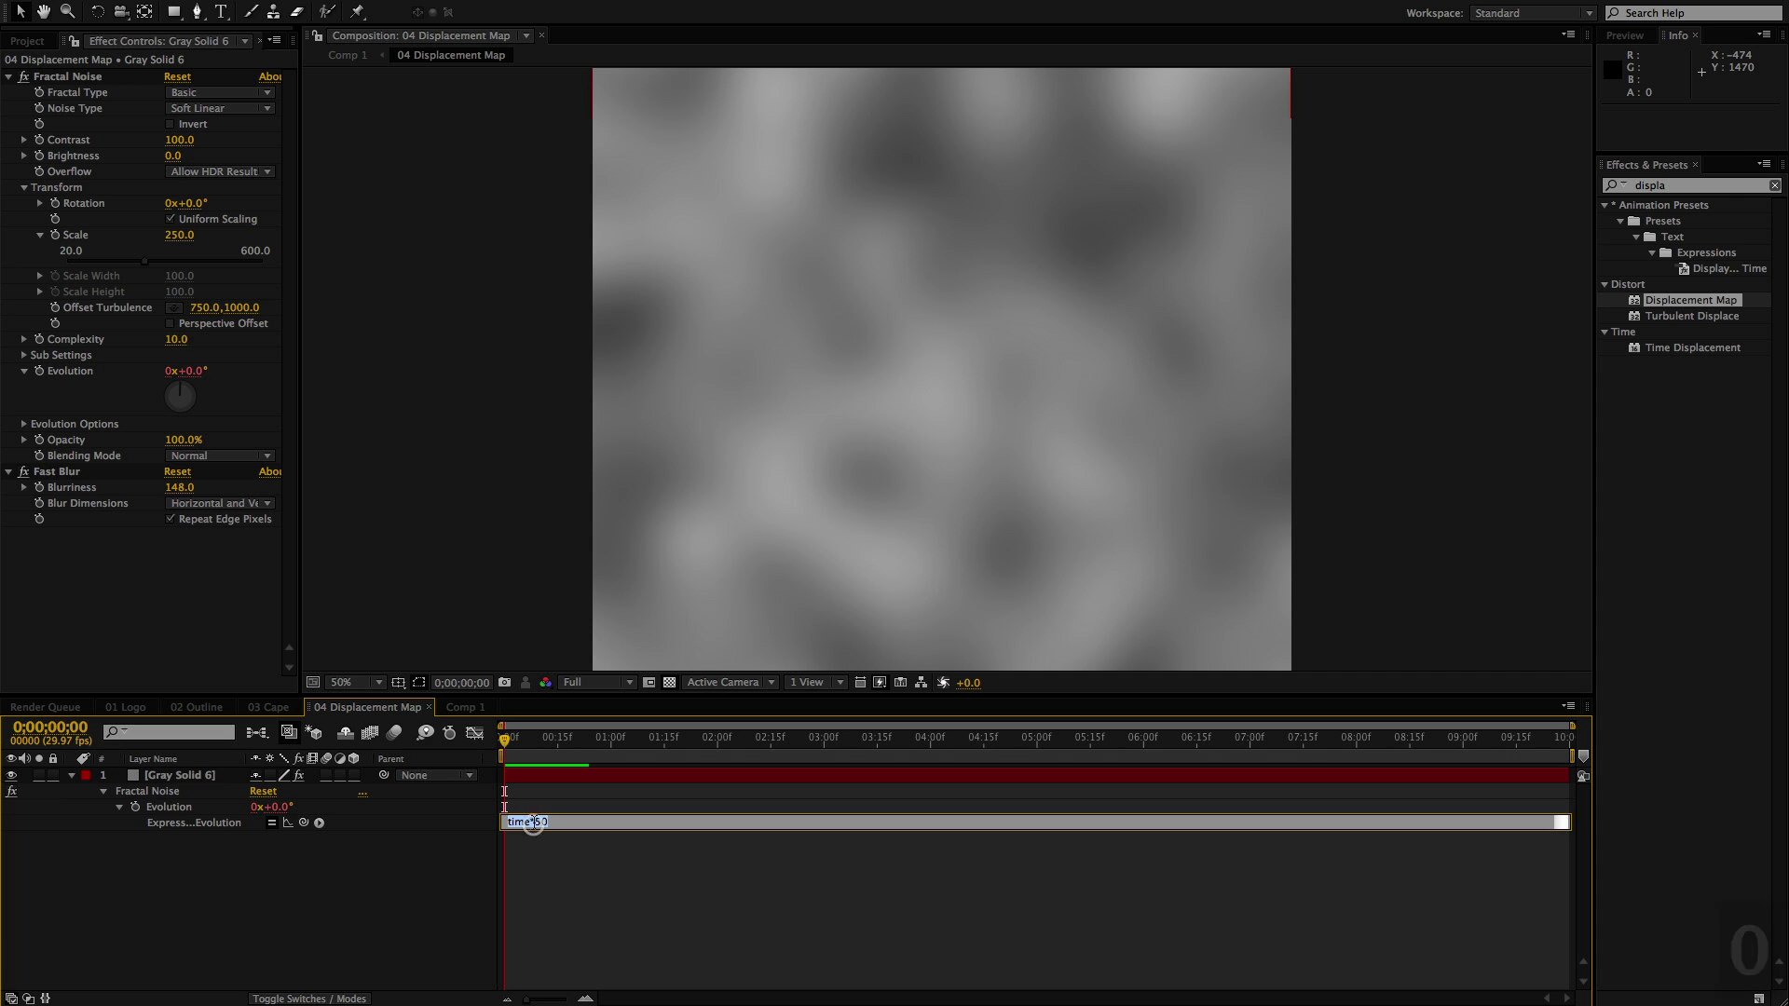
text(1)
click(579, 843)
drag(508, 755, 505, 801)
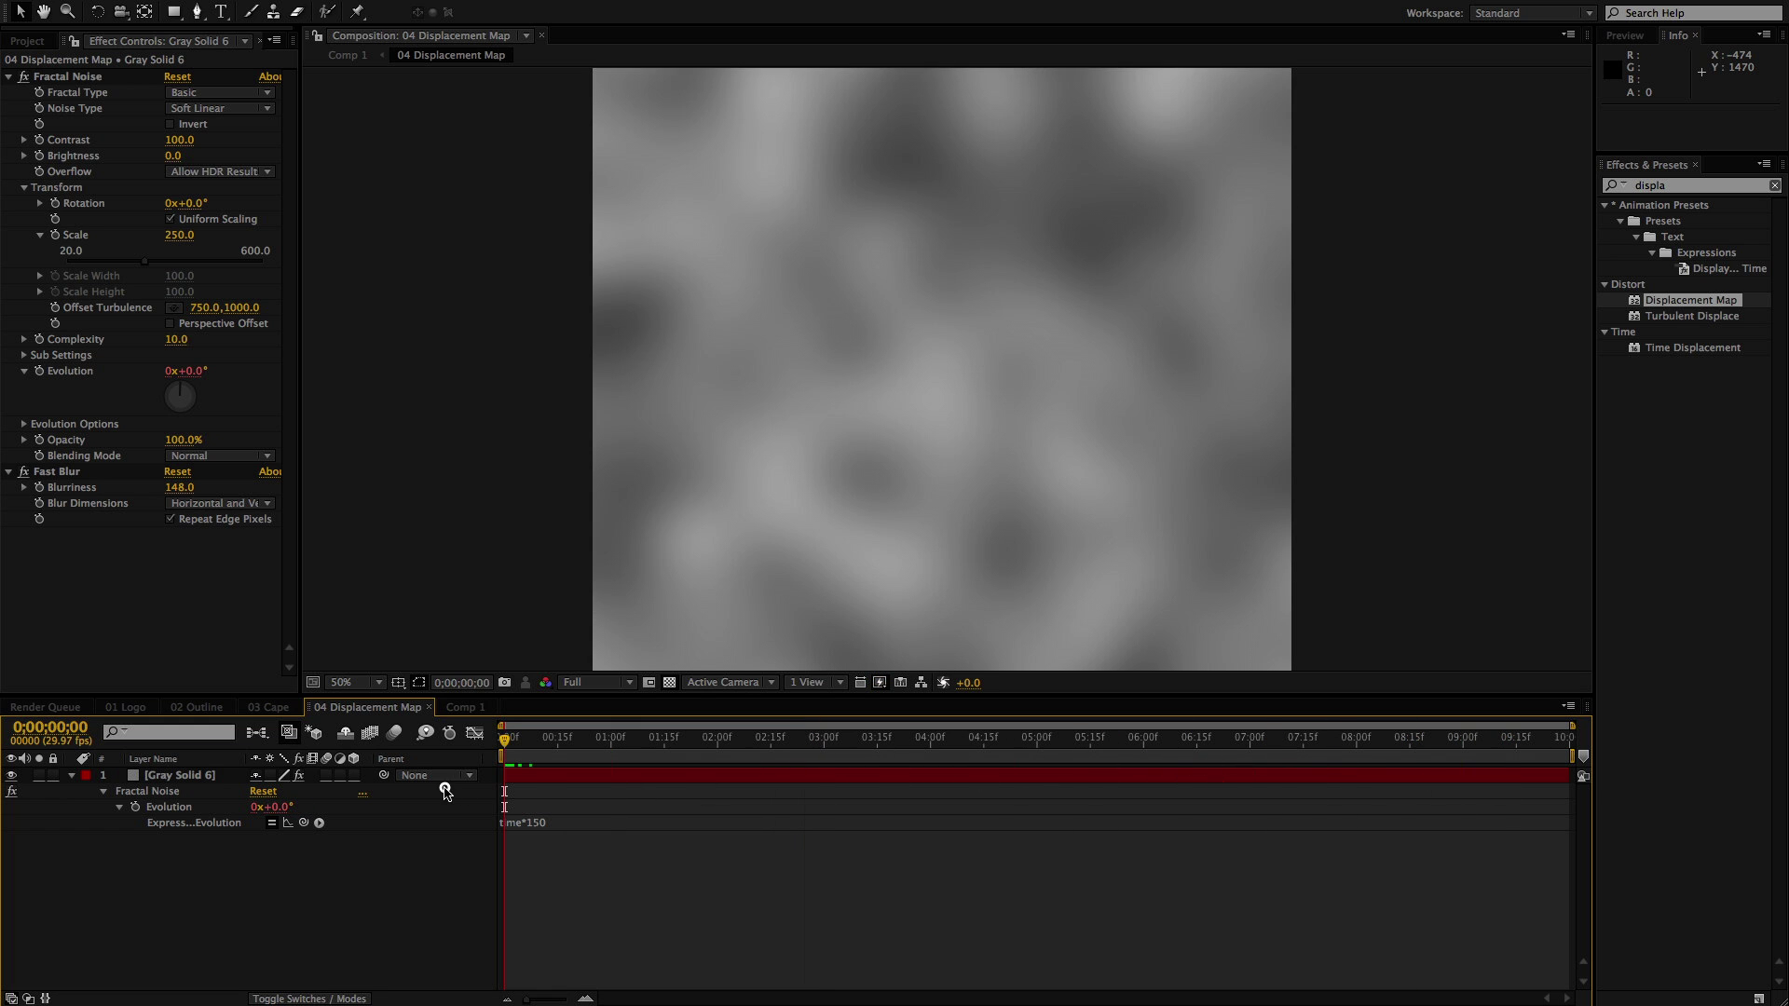
Rename Comp 1 as Composite in its composition settings
click(447, 711)
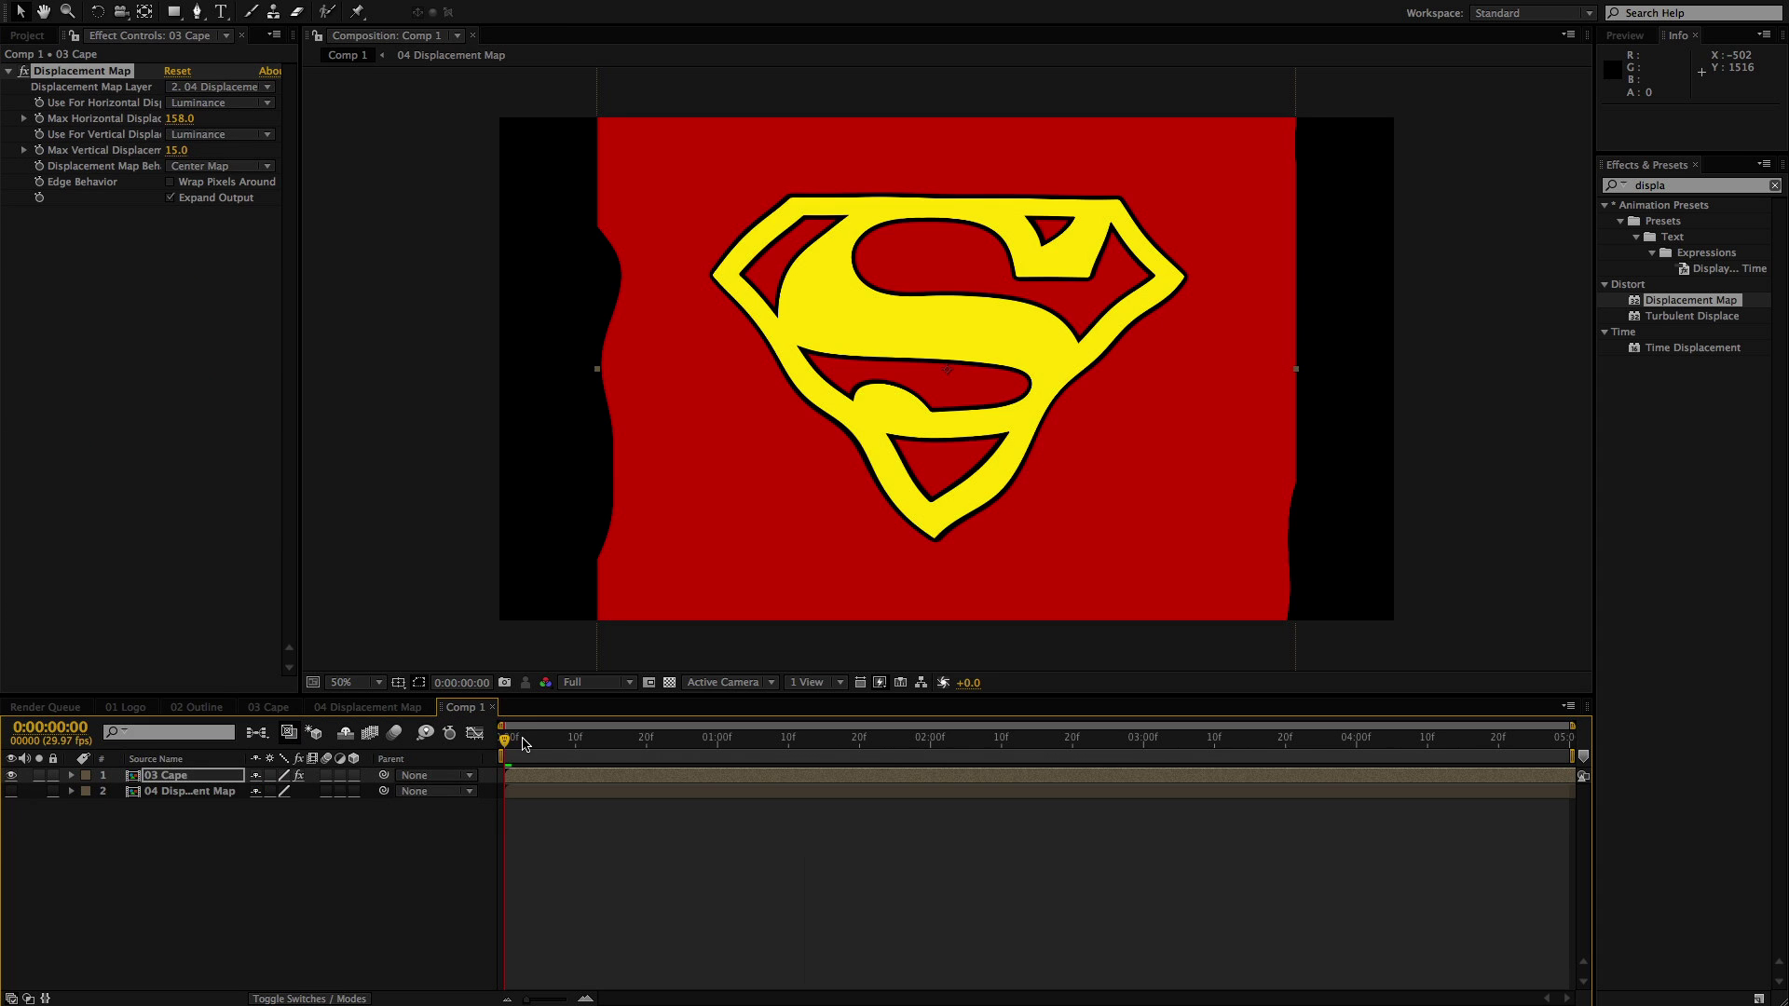
key(super+k)
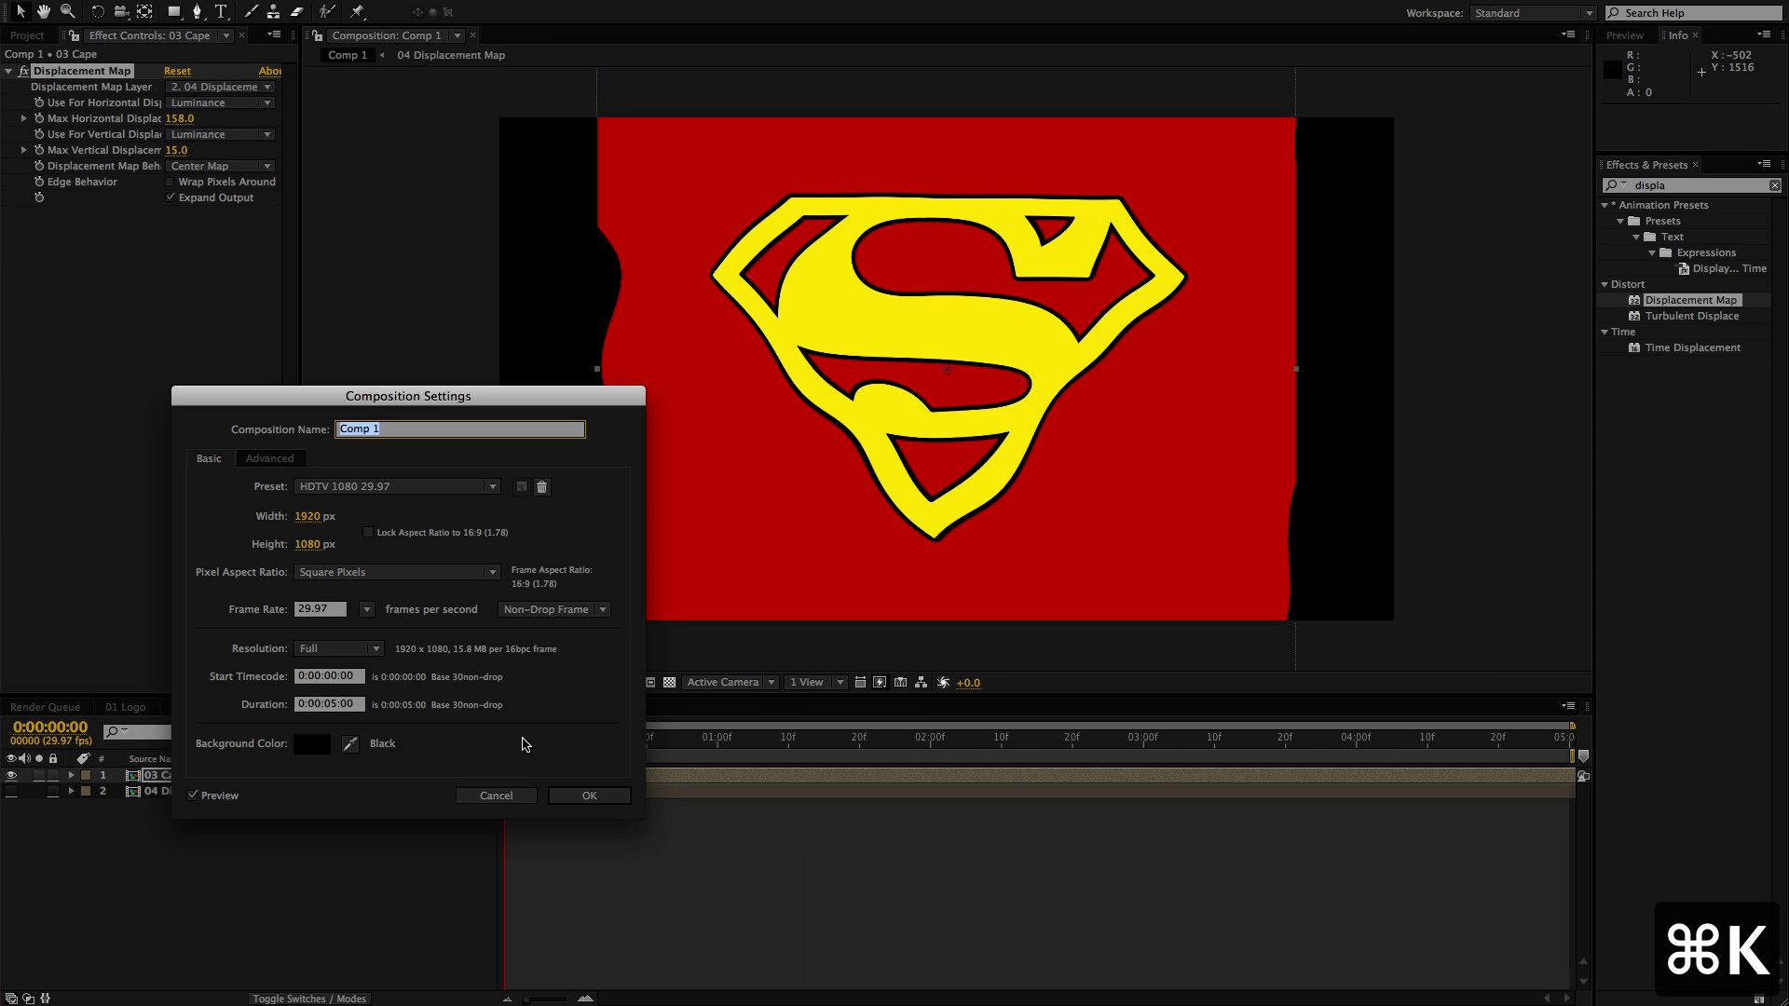
text(Composite)
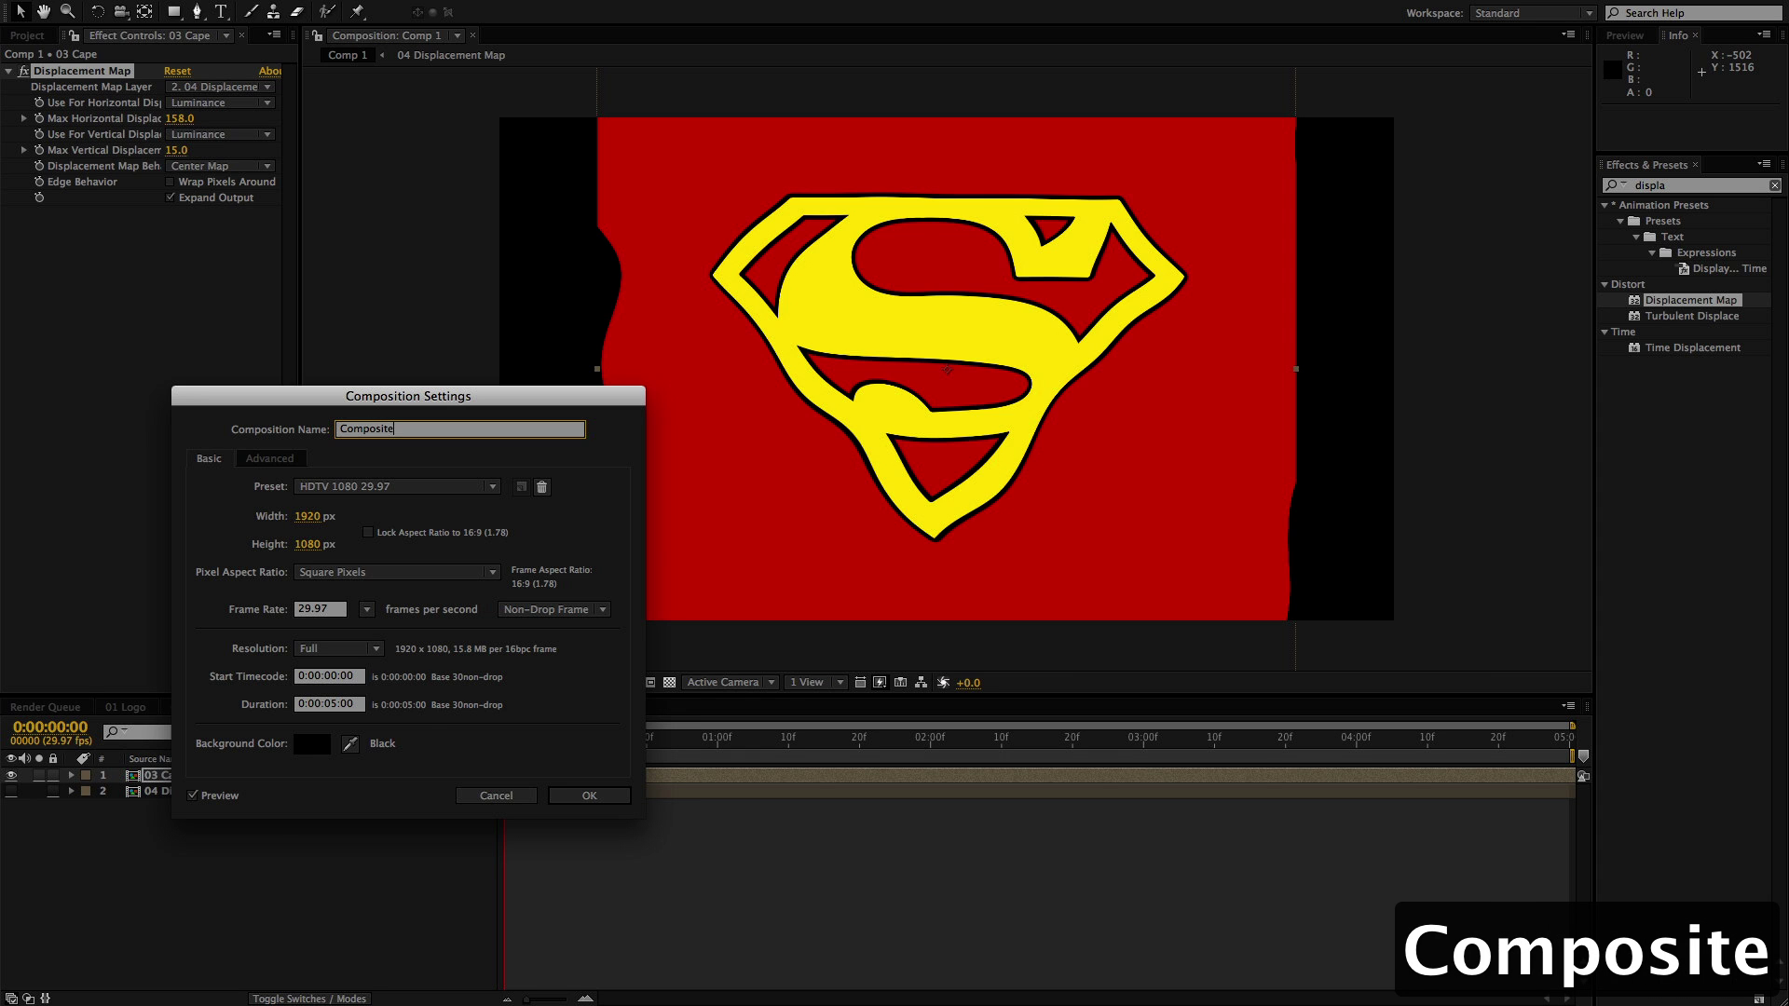
key(Return)
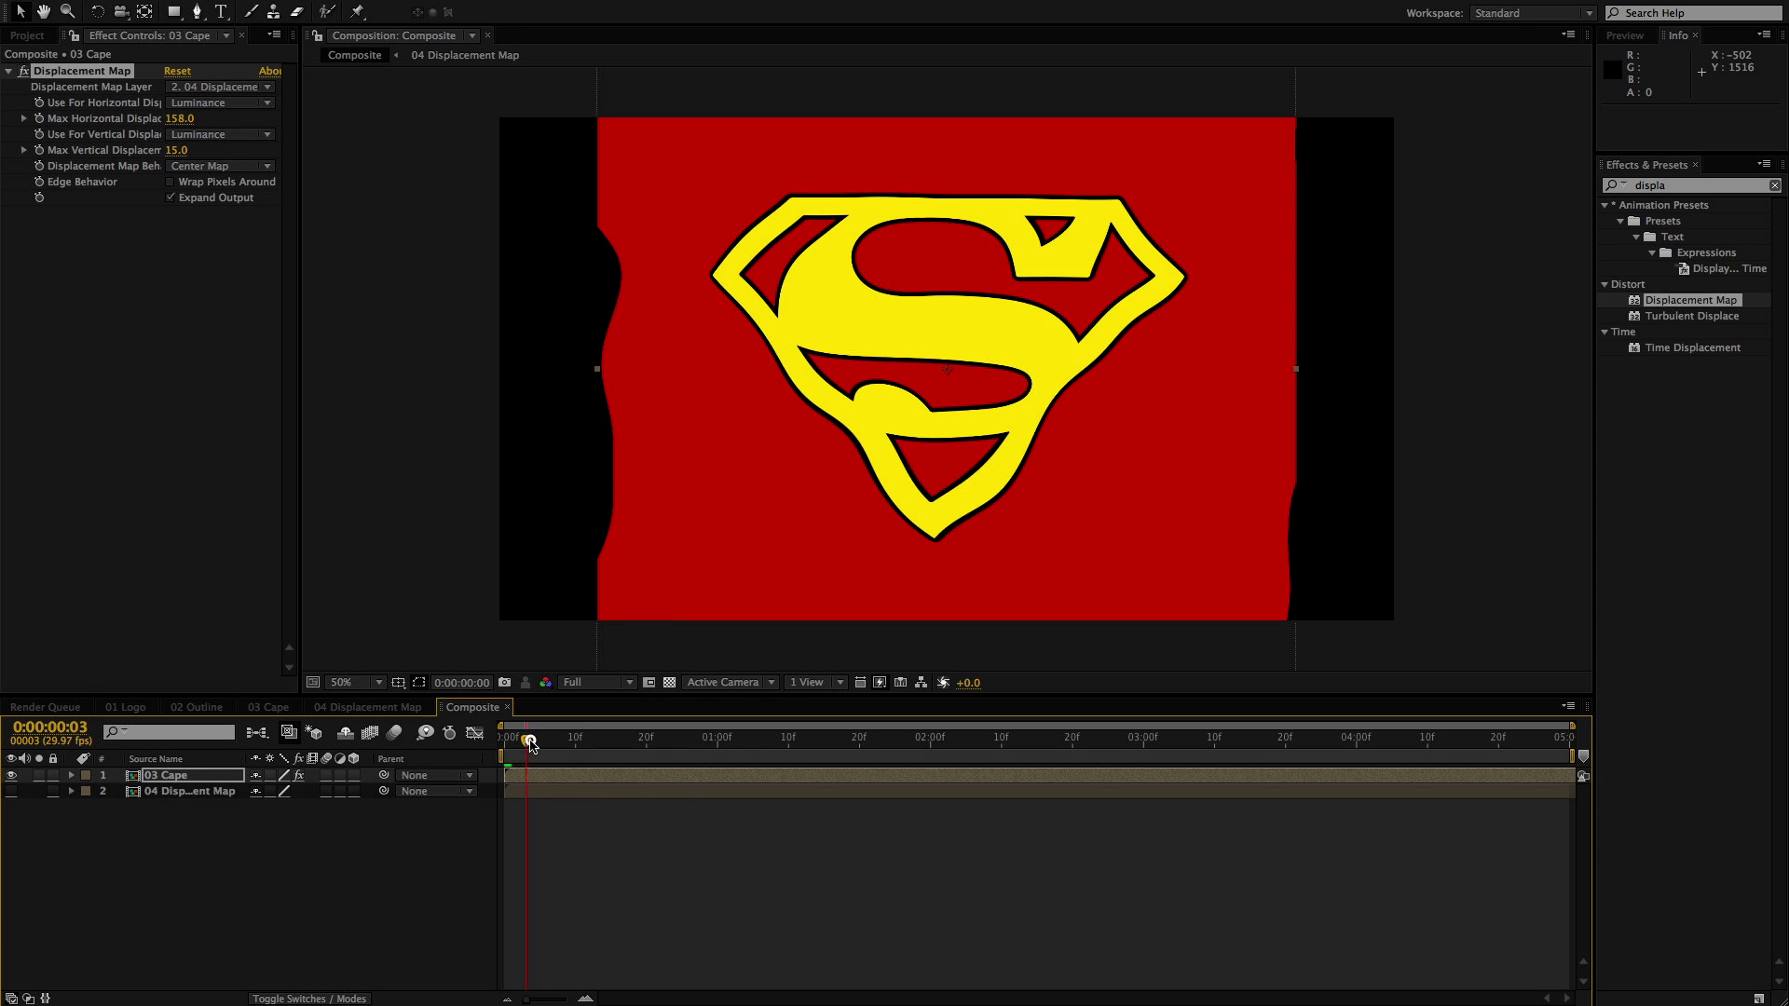
Return the Composite timeline to its first frame, deselect the layers and save the project
mouse_move(504, 739)
mouse_down()
mouse_move(1478, 760)
mouse_move(504, 760)
mouse_up()
click(559, 816)
key(super+s)
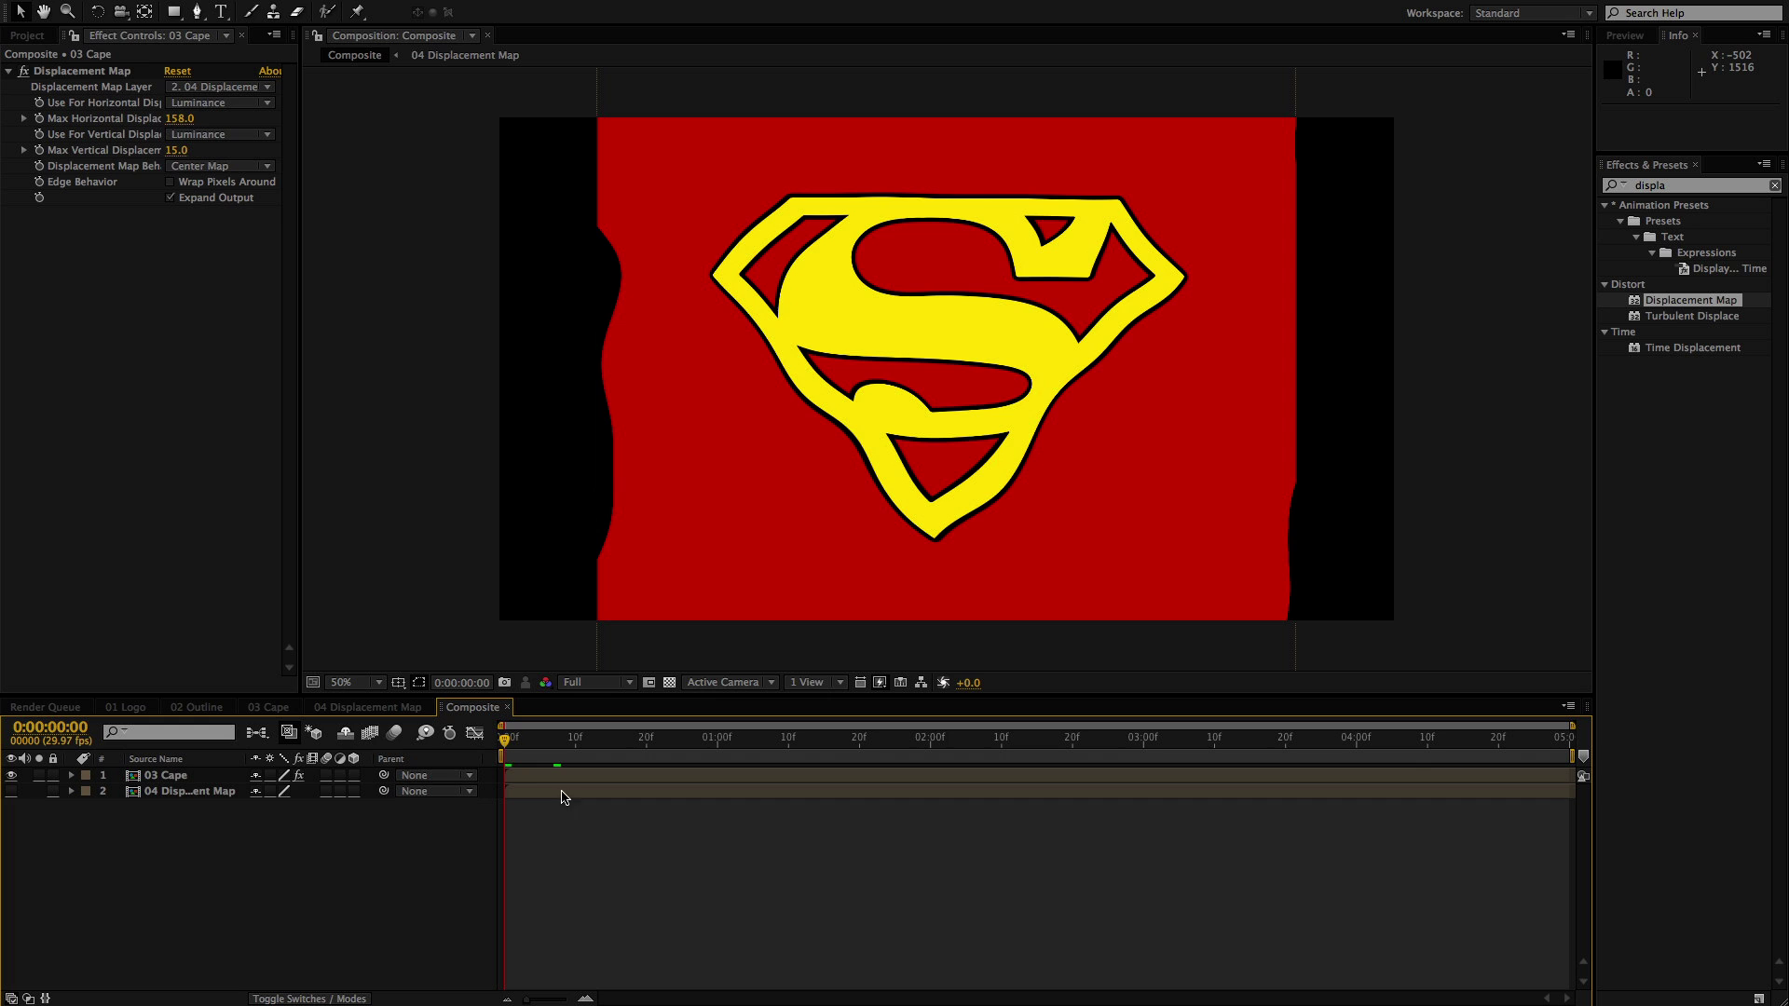
Open the 03 Cape composition and add Linen.jpg as its top layer, above 02 Outline
click(269, 707)
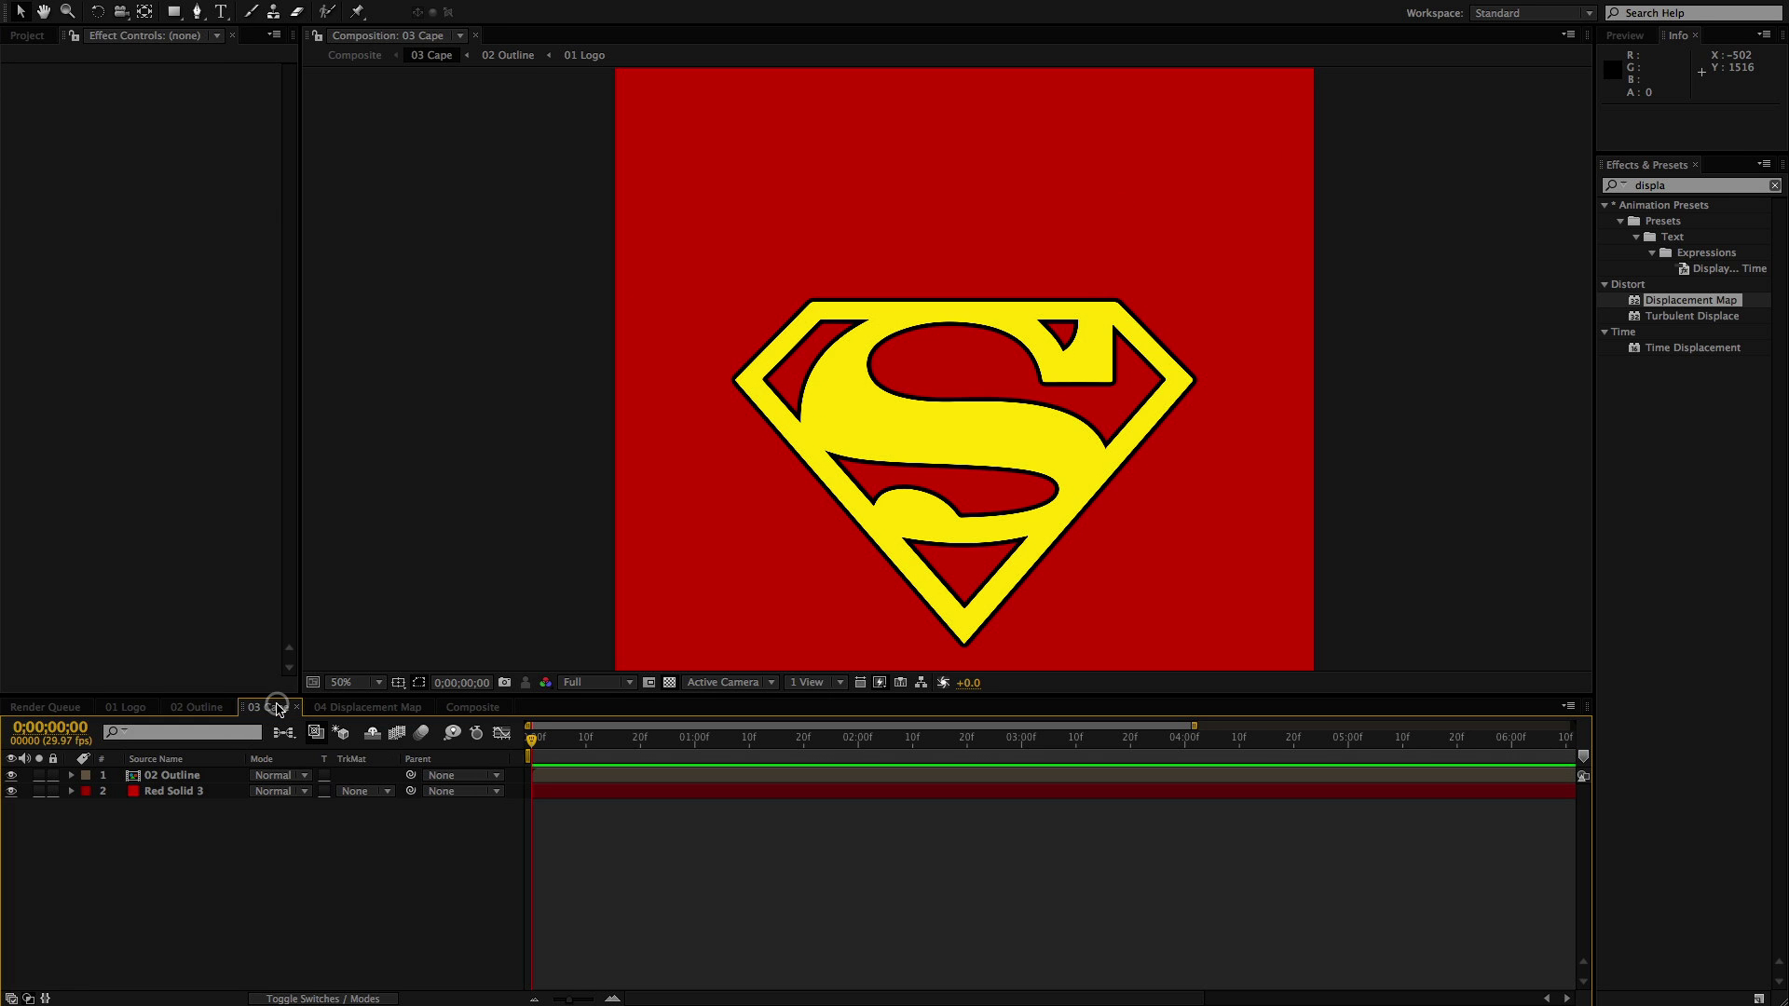
drag(1026, 439, 1023, 361)
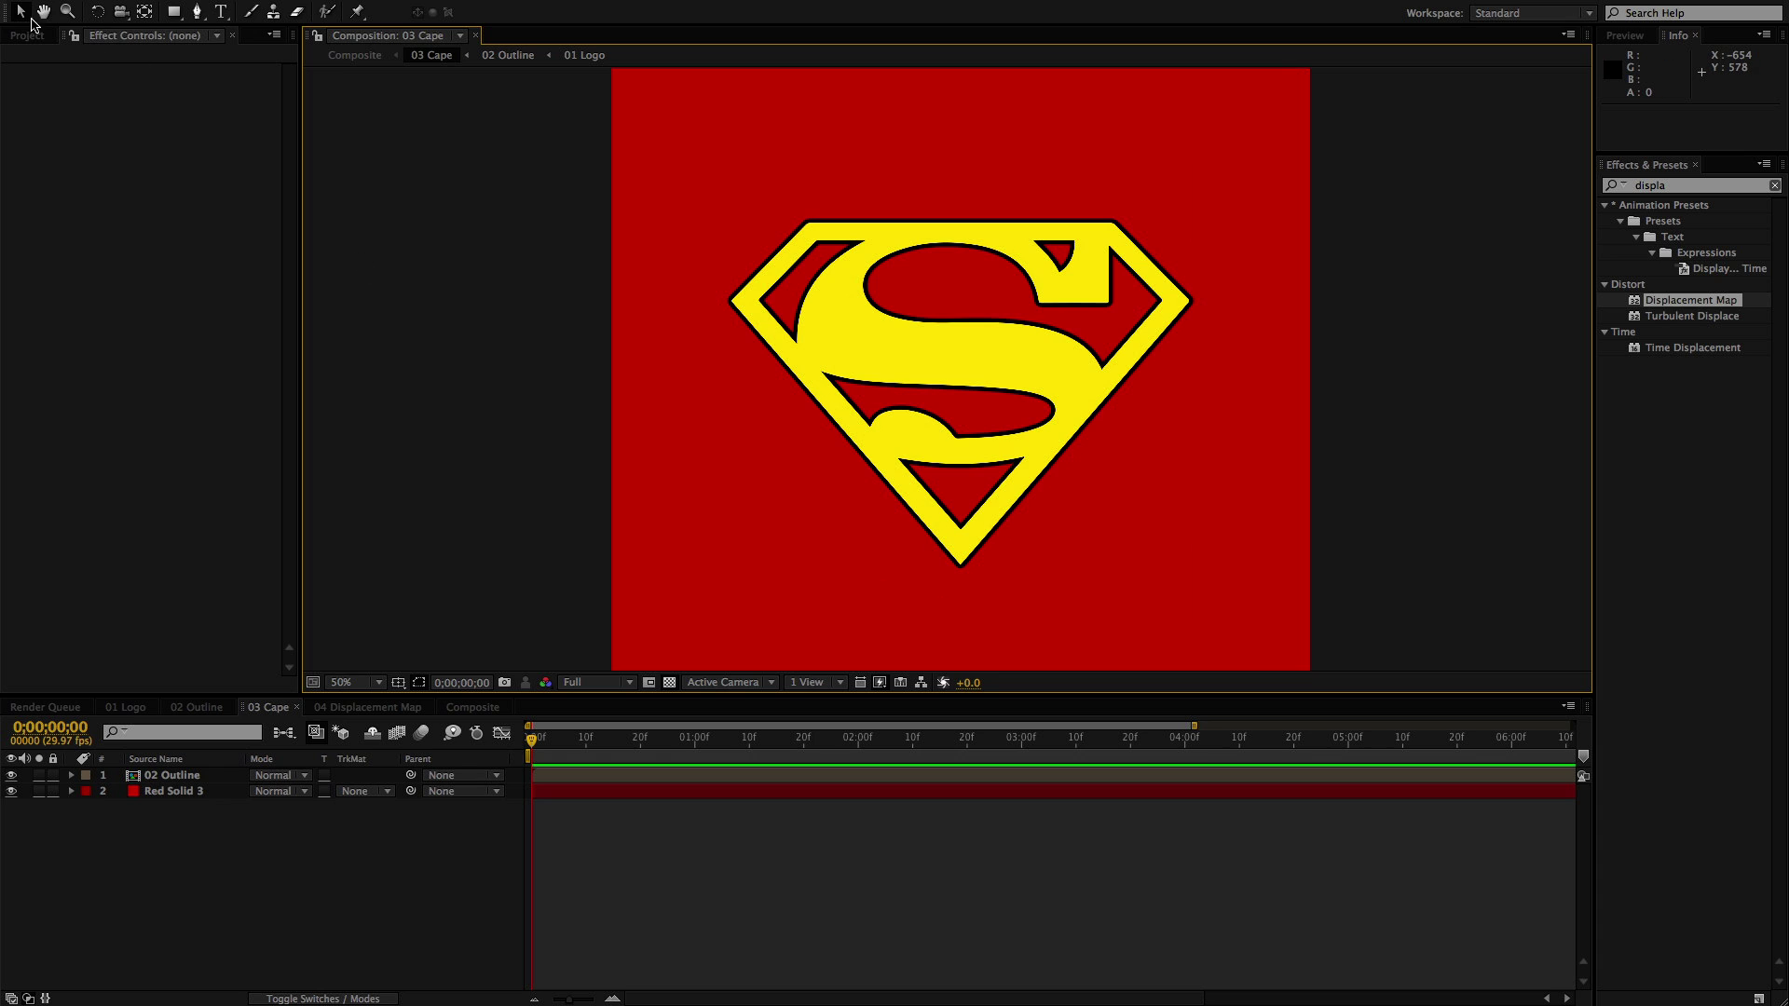
click(23, 38)
click(39, 344)
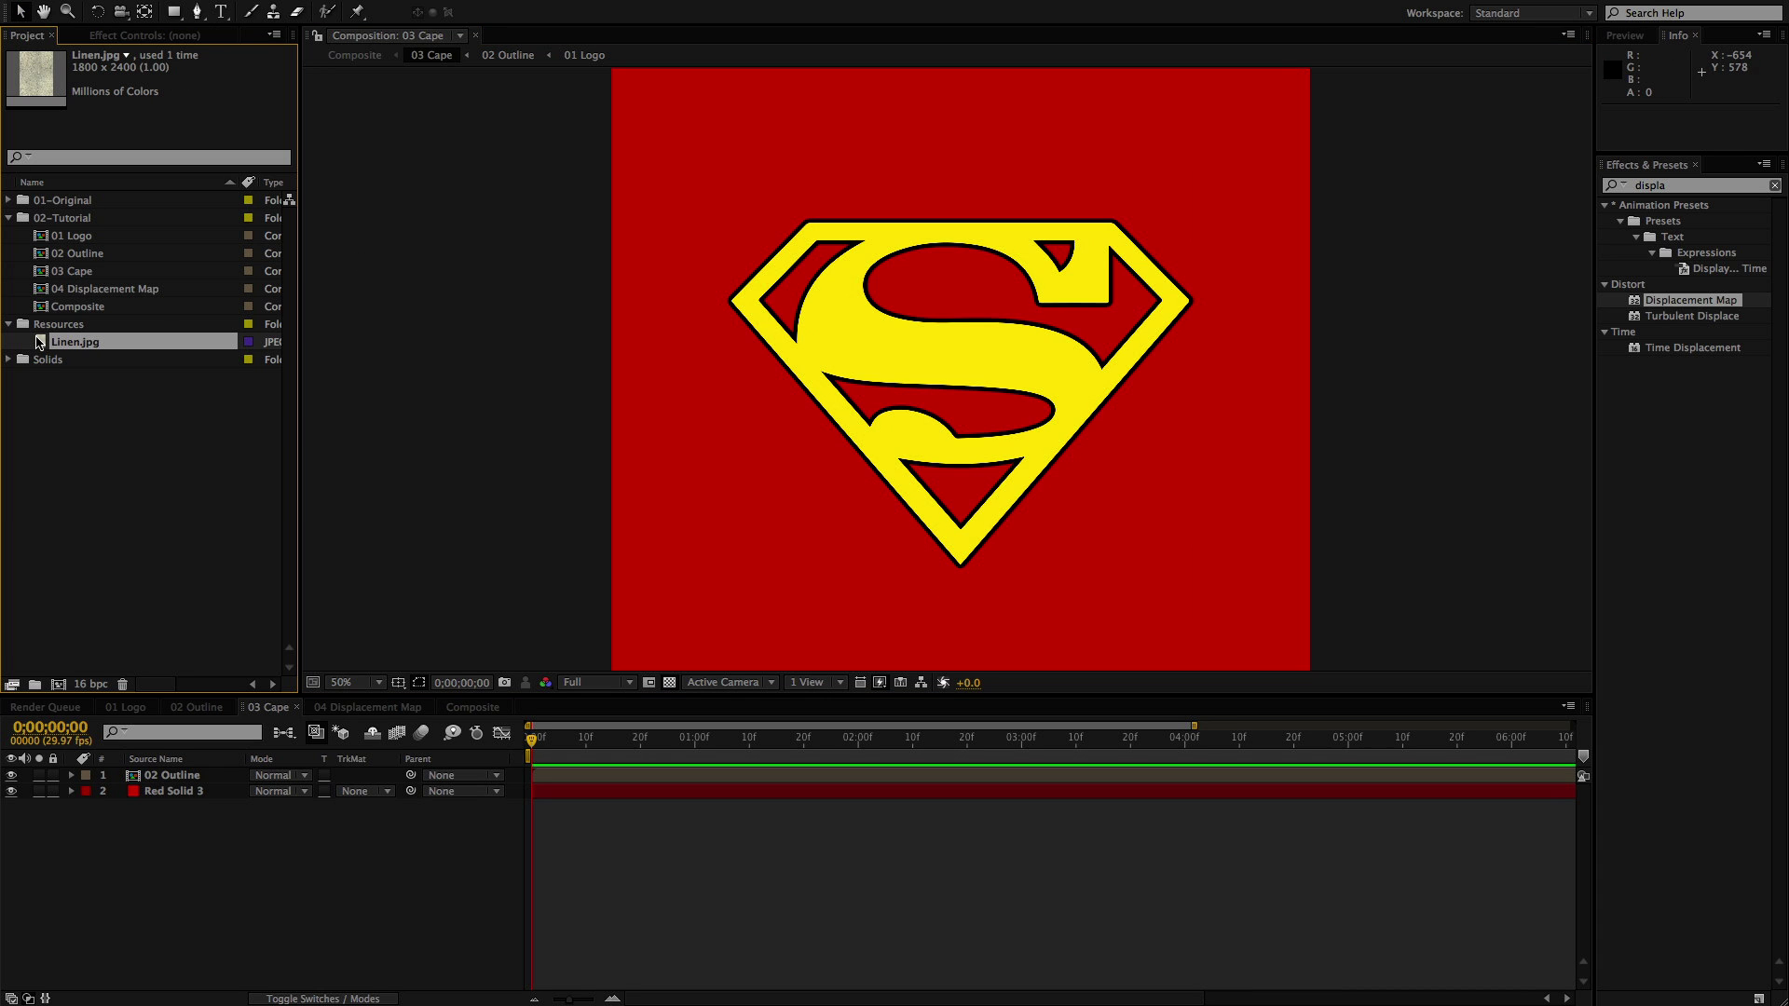
drag(41, 343, 166, 775)
key(space)
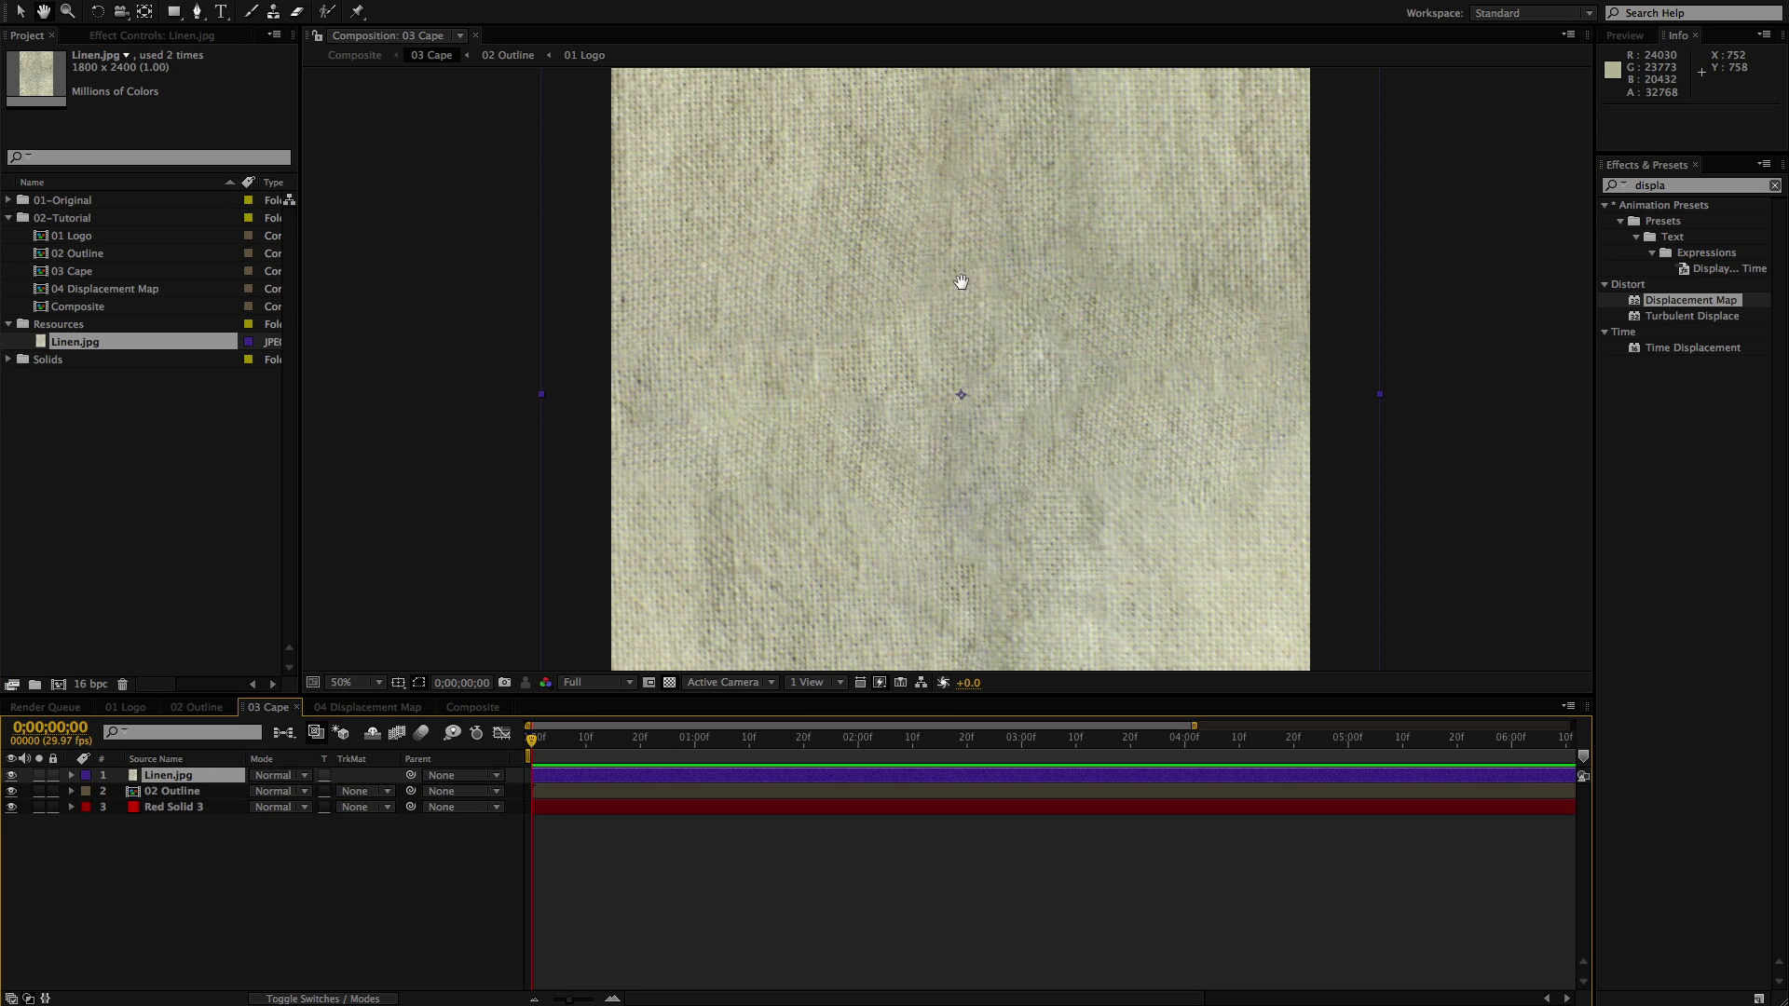
drag(959, 290, 987, 518)
drag(994, 430, 965, 196)
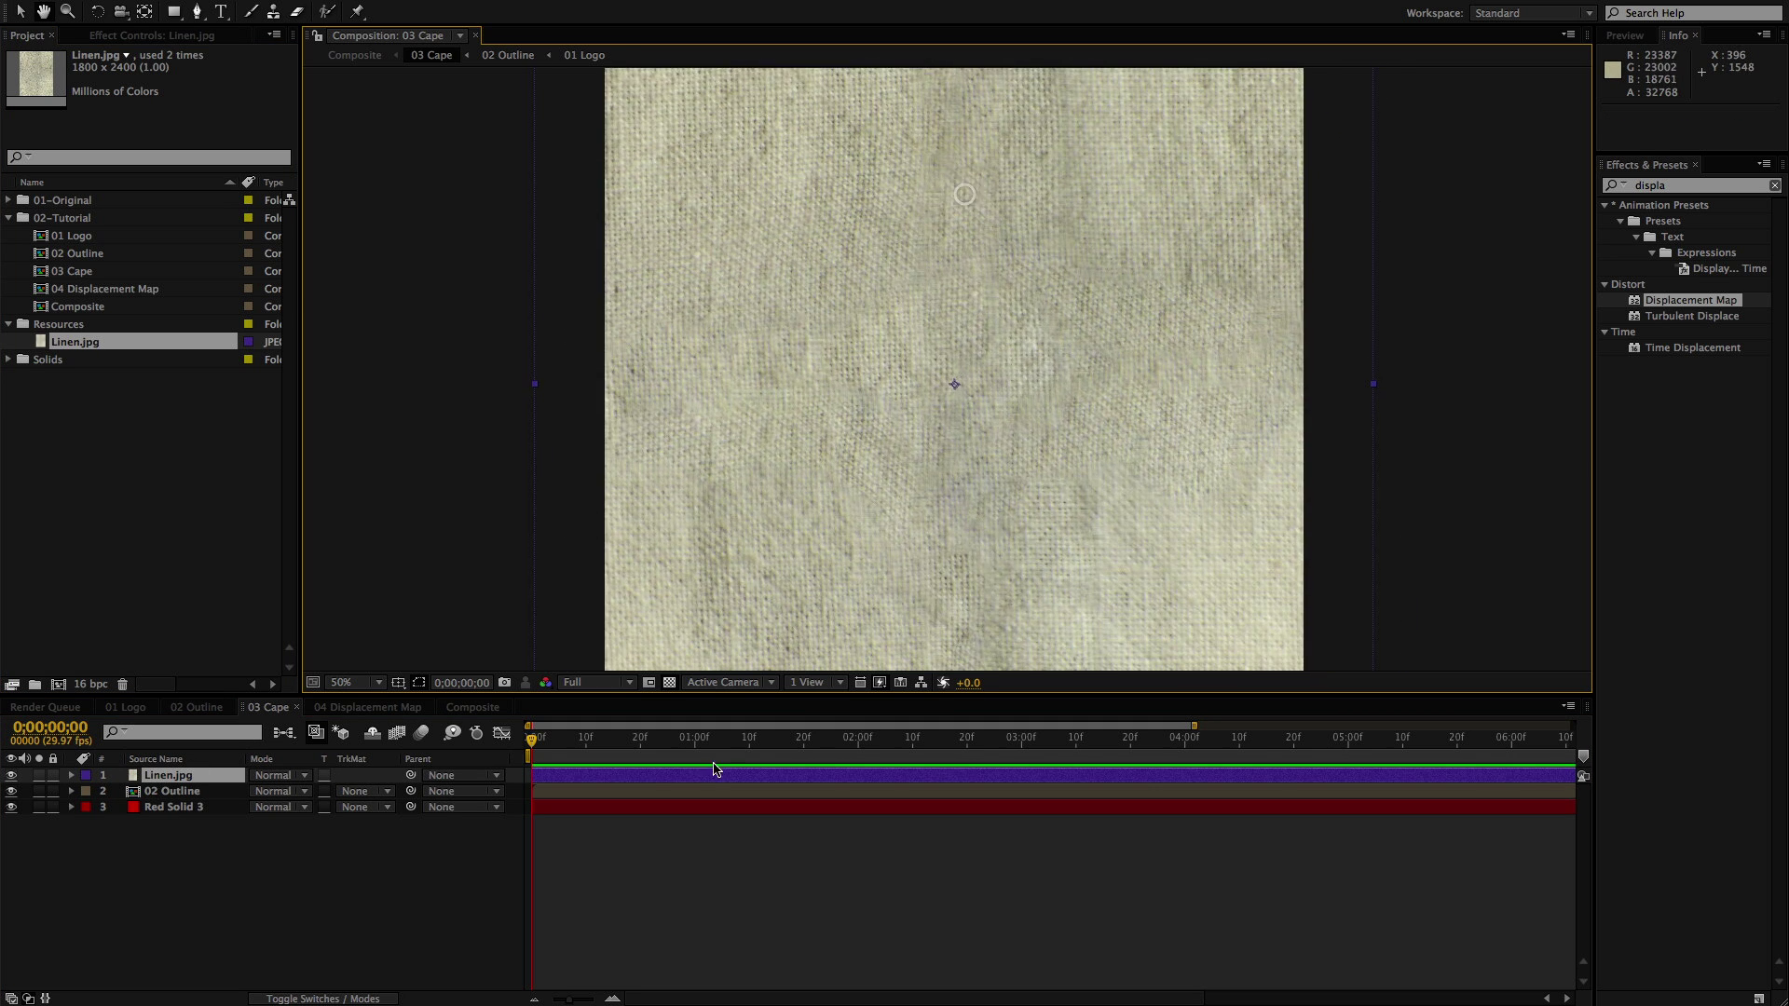
Set the Linen.jpg layer's blending mode to Multiply and its opacity to 53%
click(283, 775)
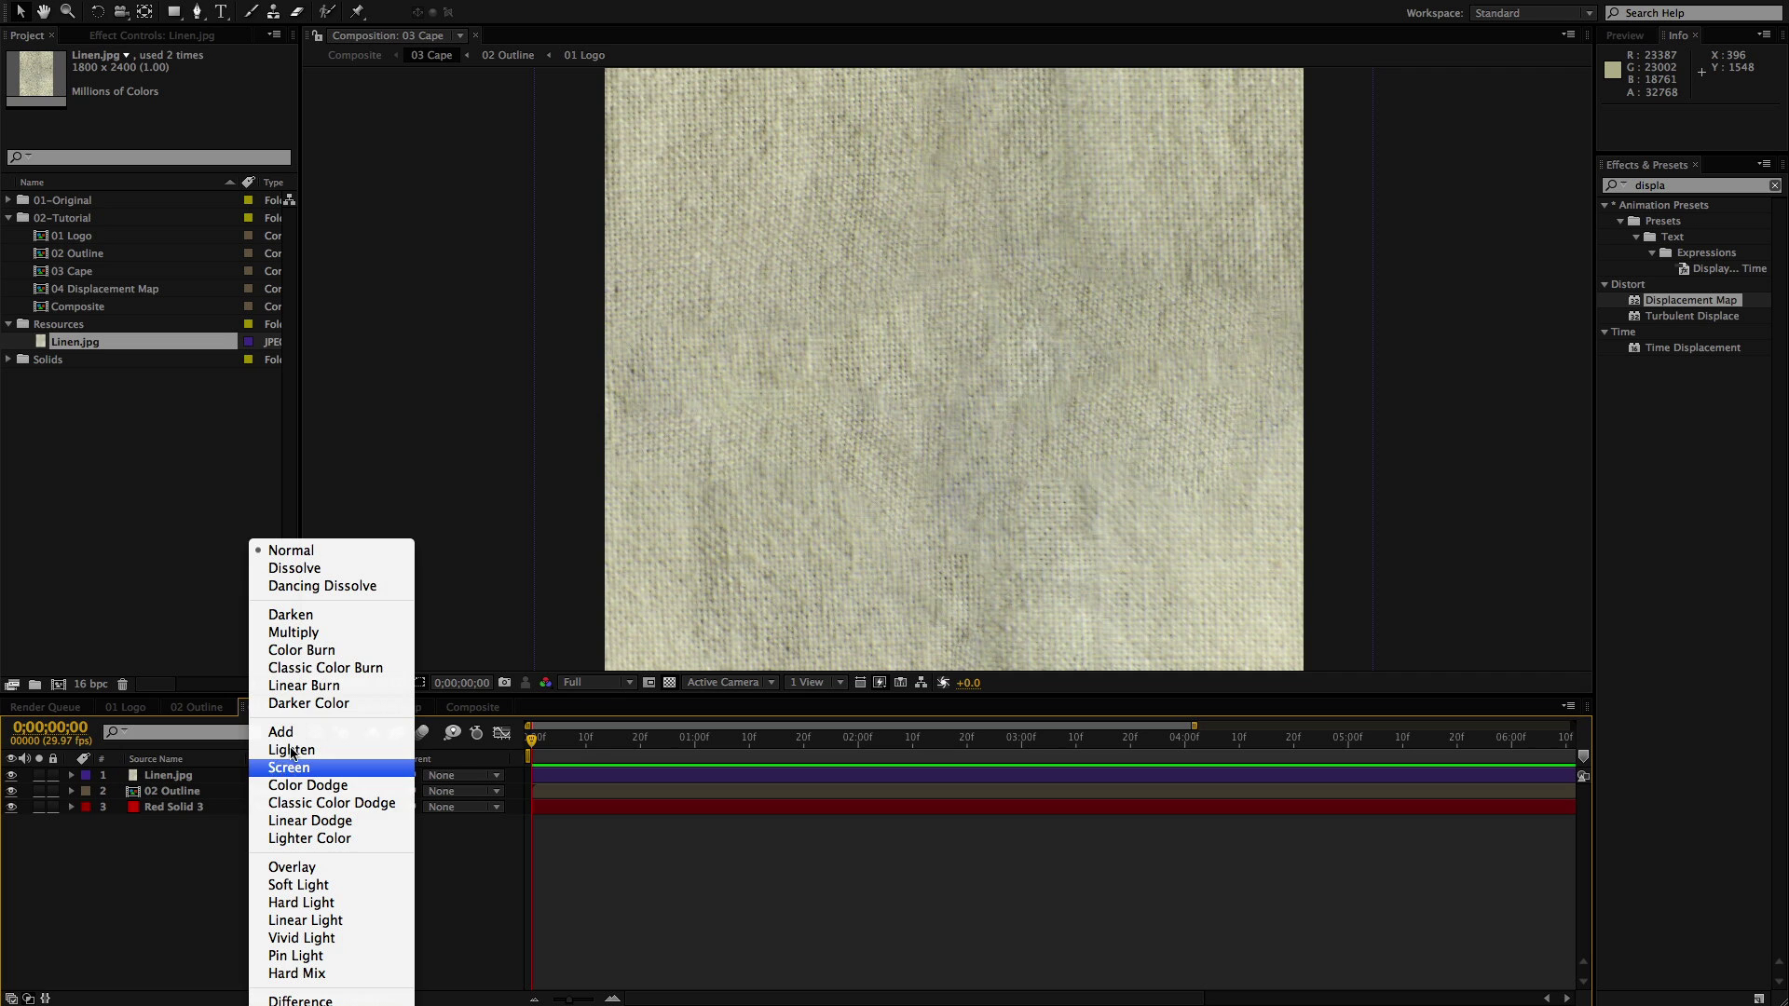
click(311, 633)
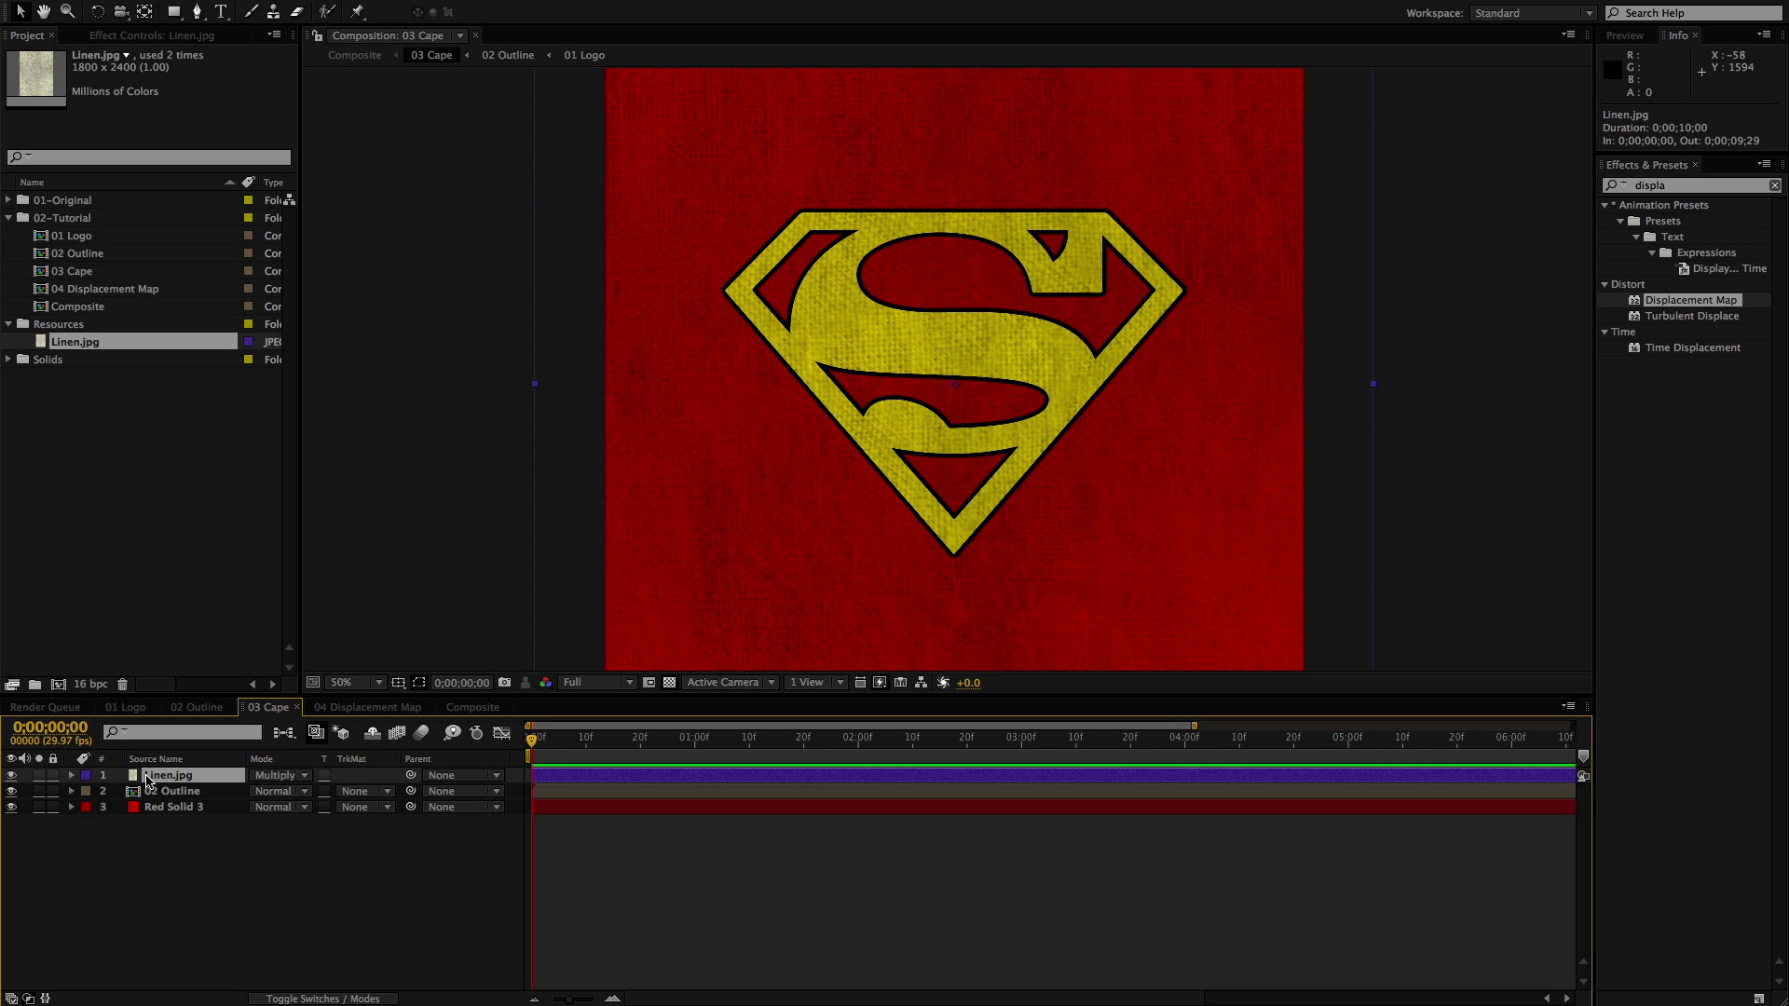
key(t)
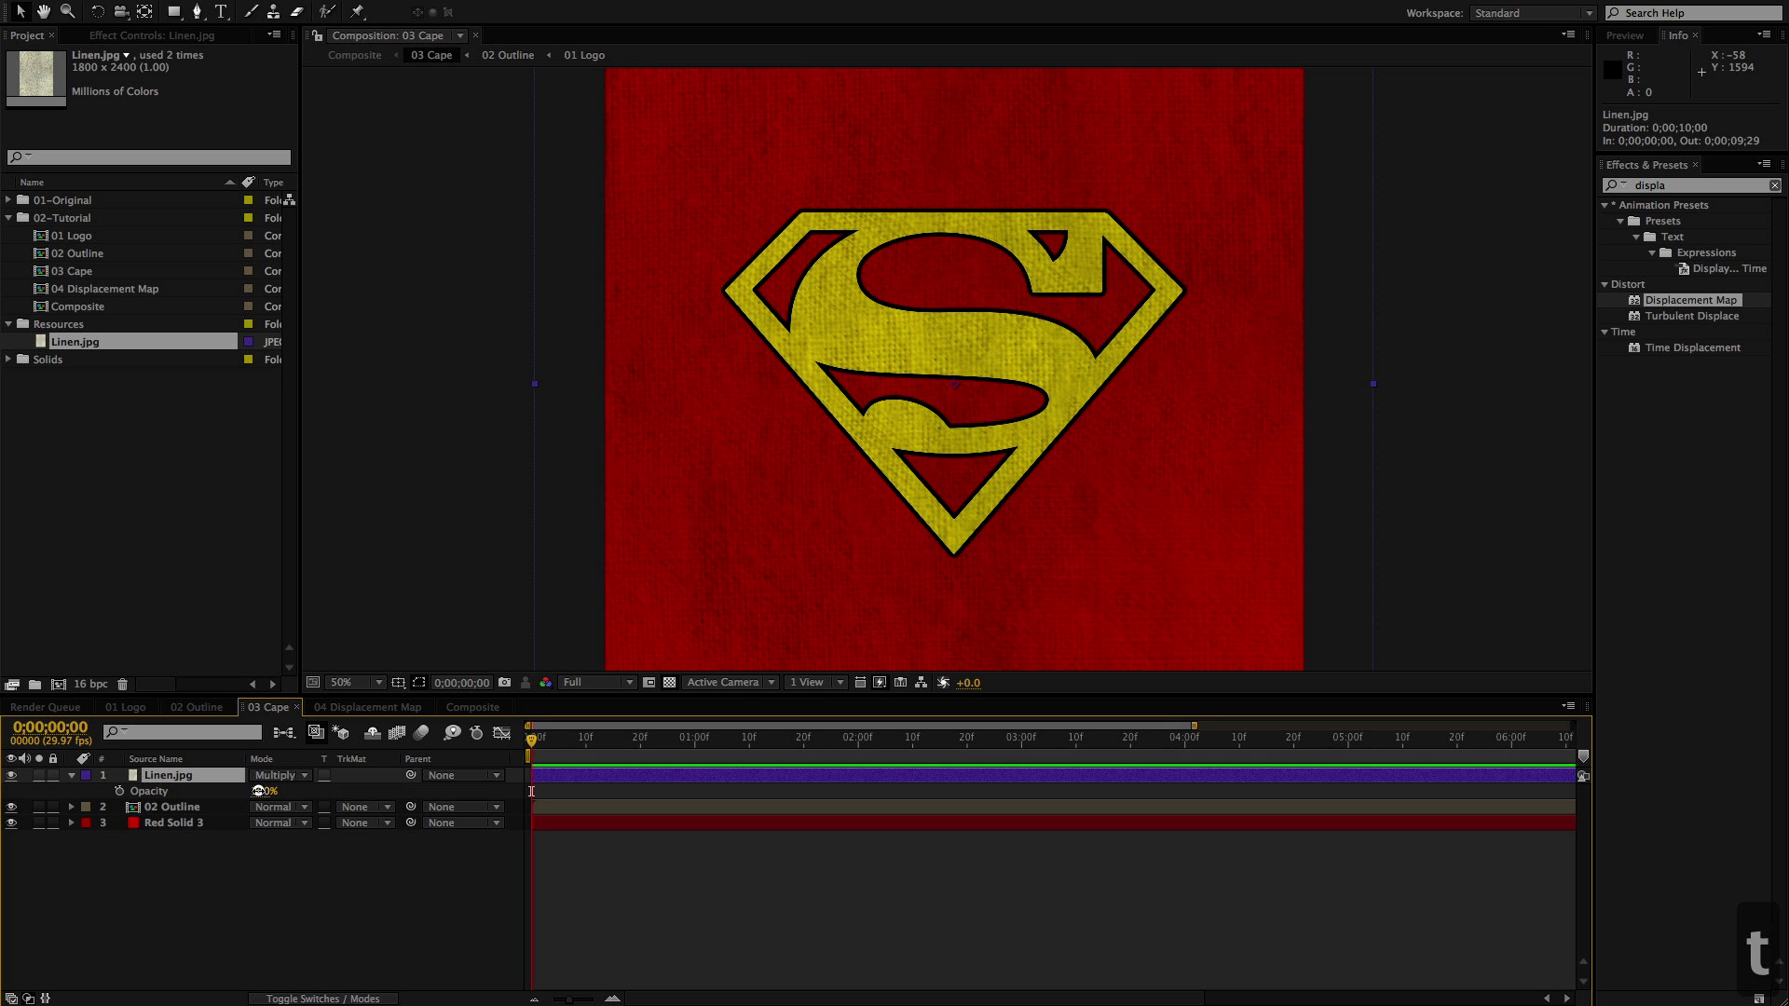
drag(253, 793, 210, 792)
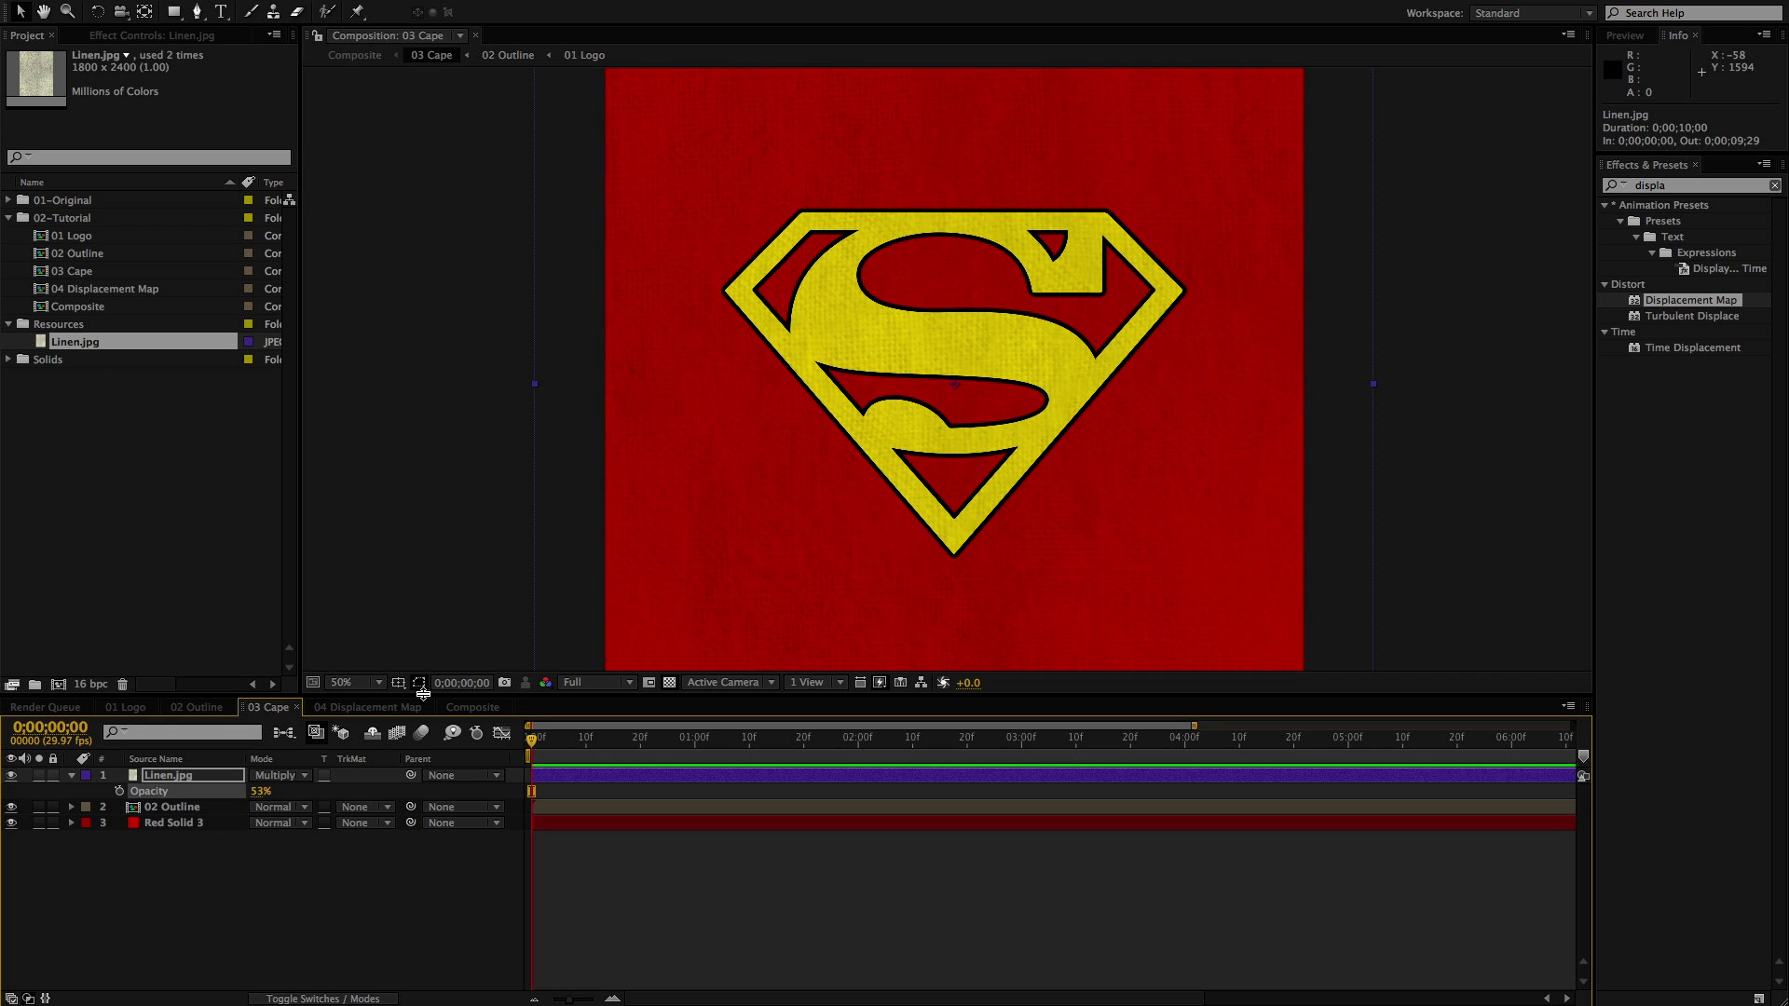
Open the Composite composition and scrub to about two seconds to check the linen texture on the rippling cape
click(473, 707)
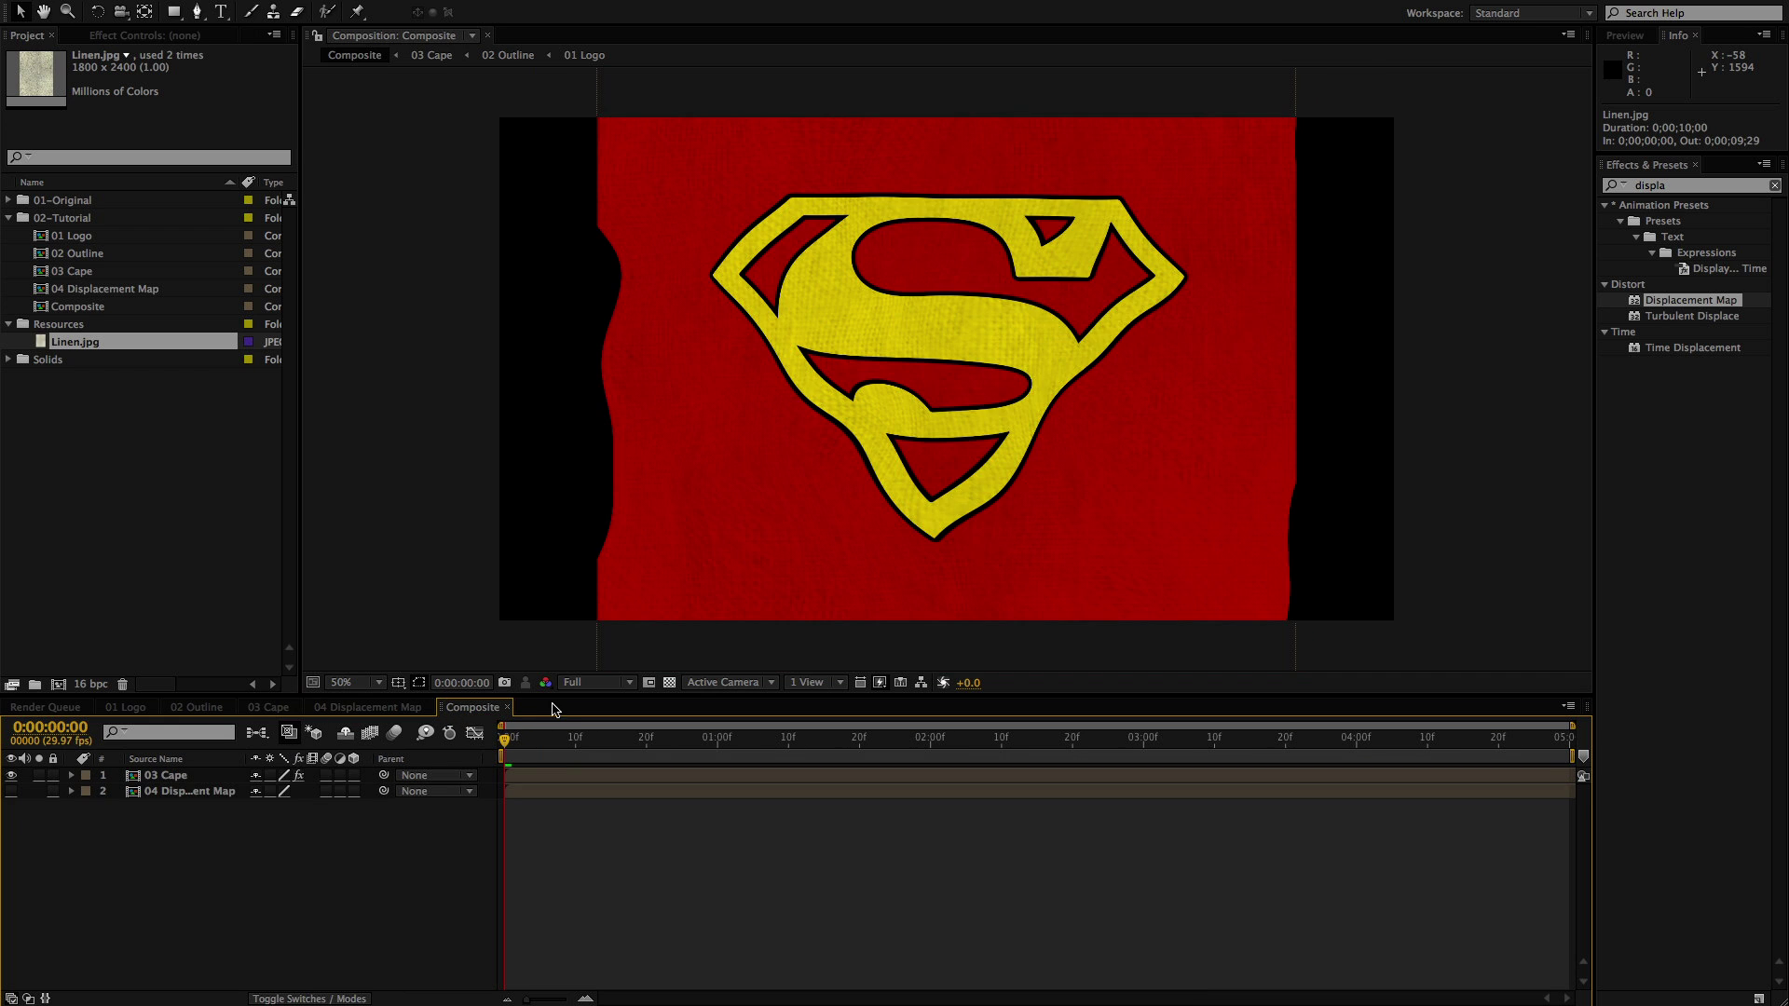
drag(539, 739, 921, 750)
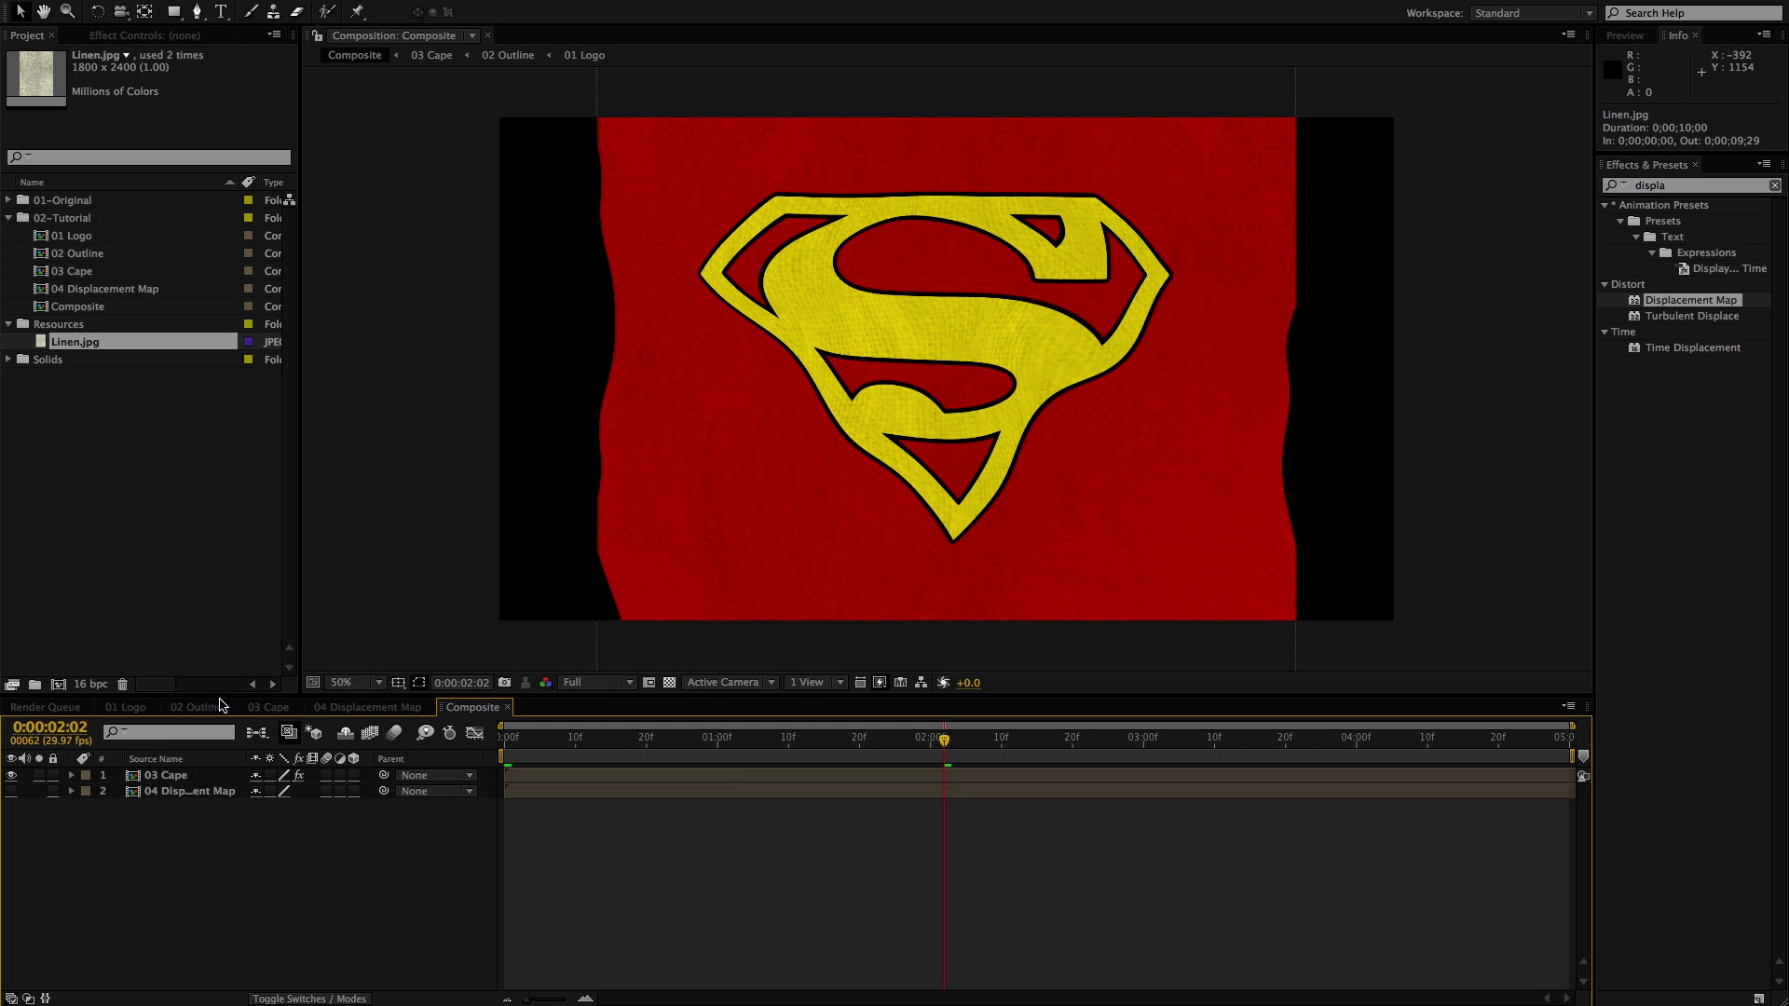
Set the 03 Cape layer's Displacement Map to 50 for both maximum horizontal and vertical displacement, and scrub through the result
click(164, 775)
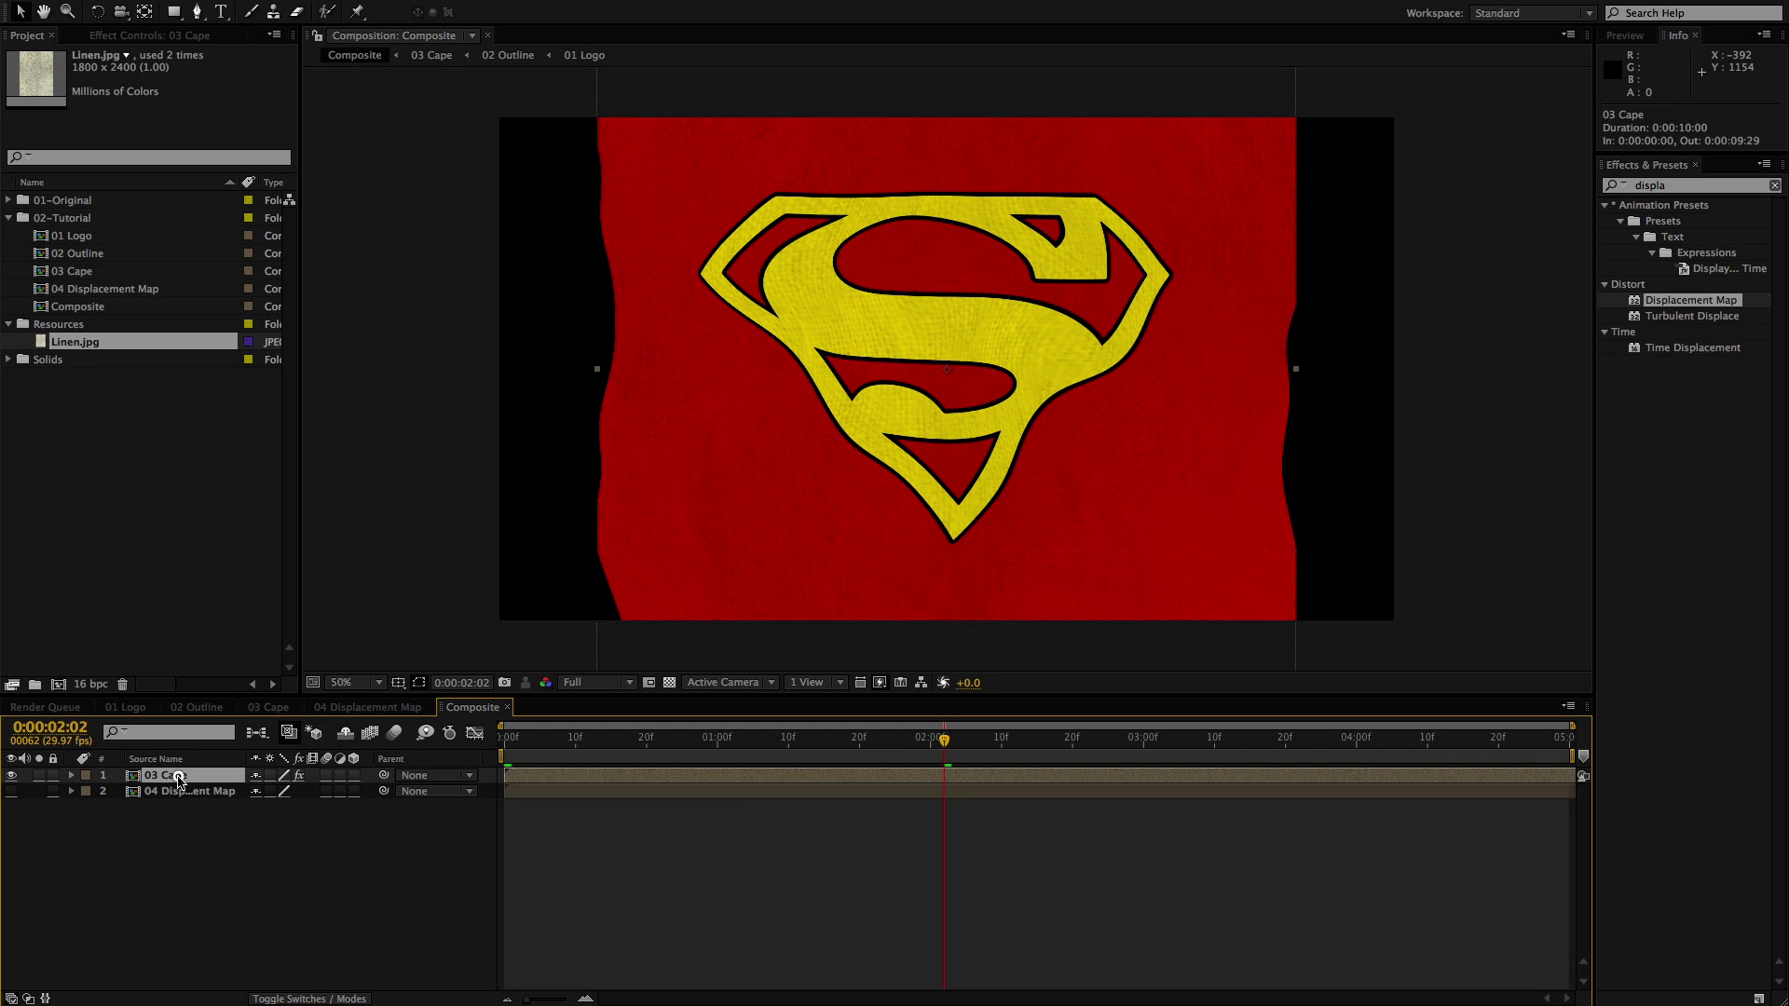
click(135, 37)
click(177, 118)
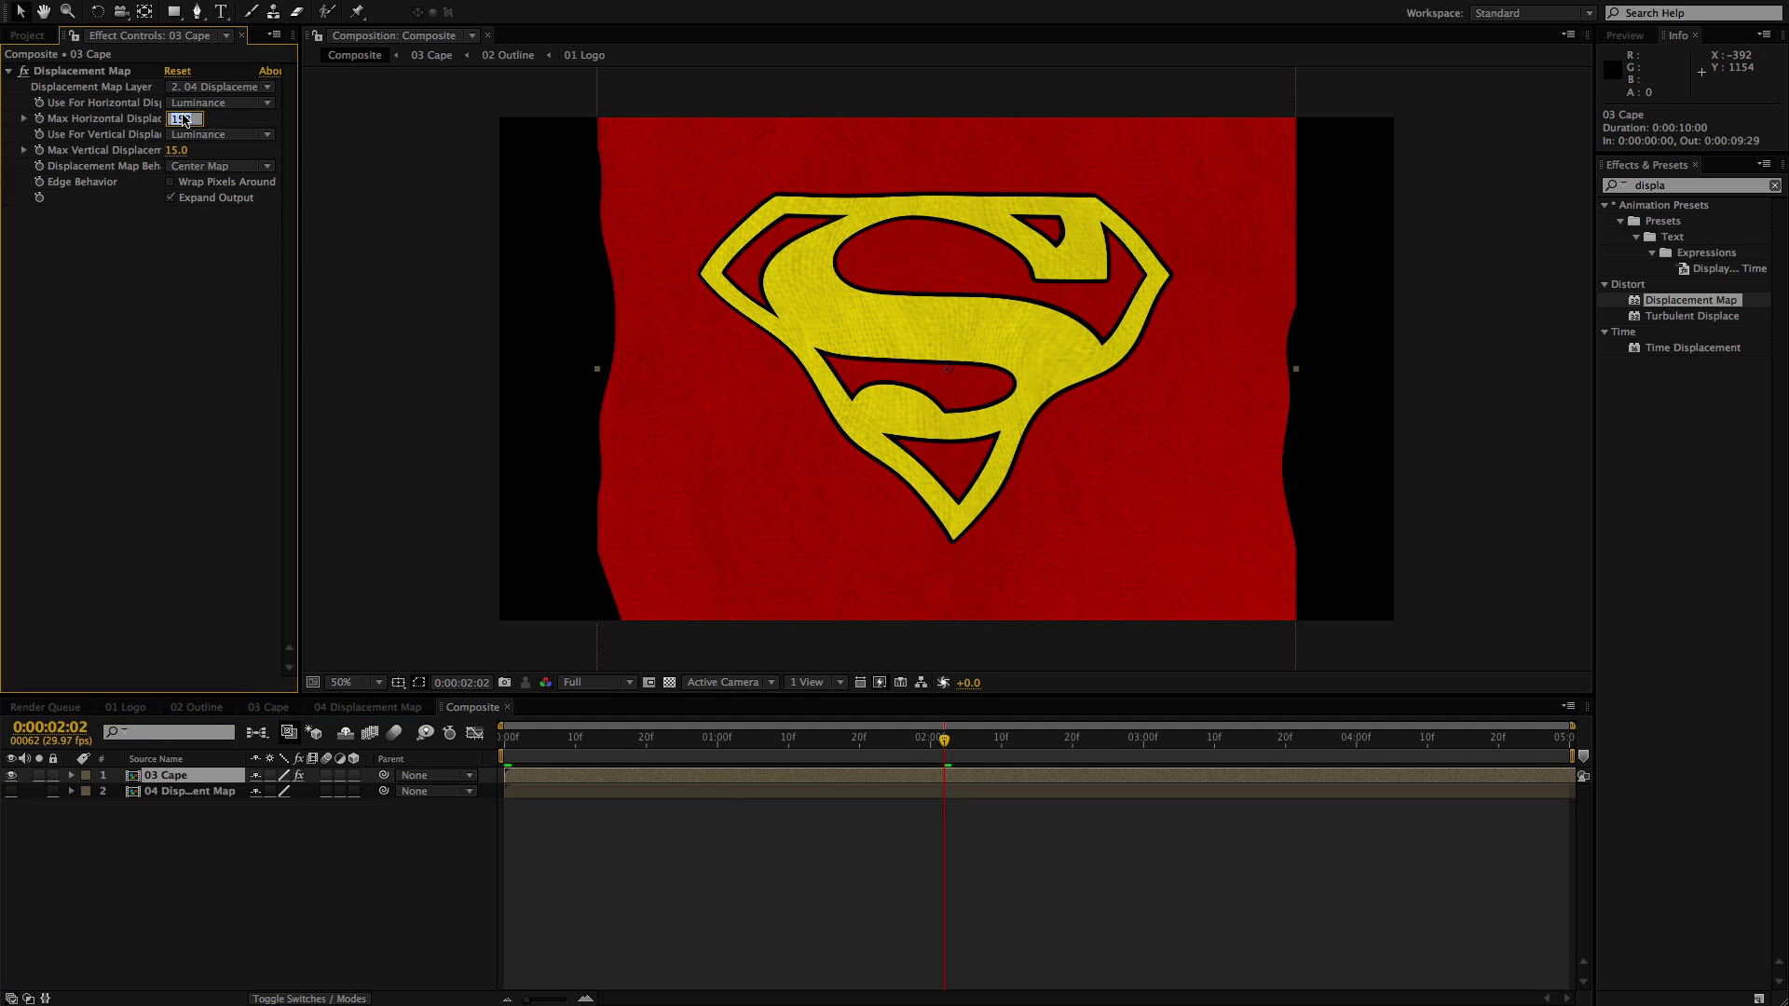
text(50)
key(Return)
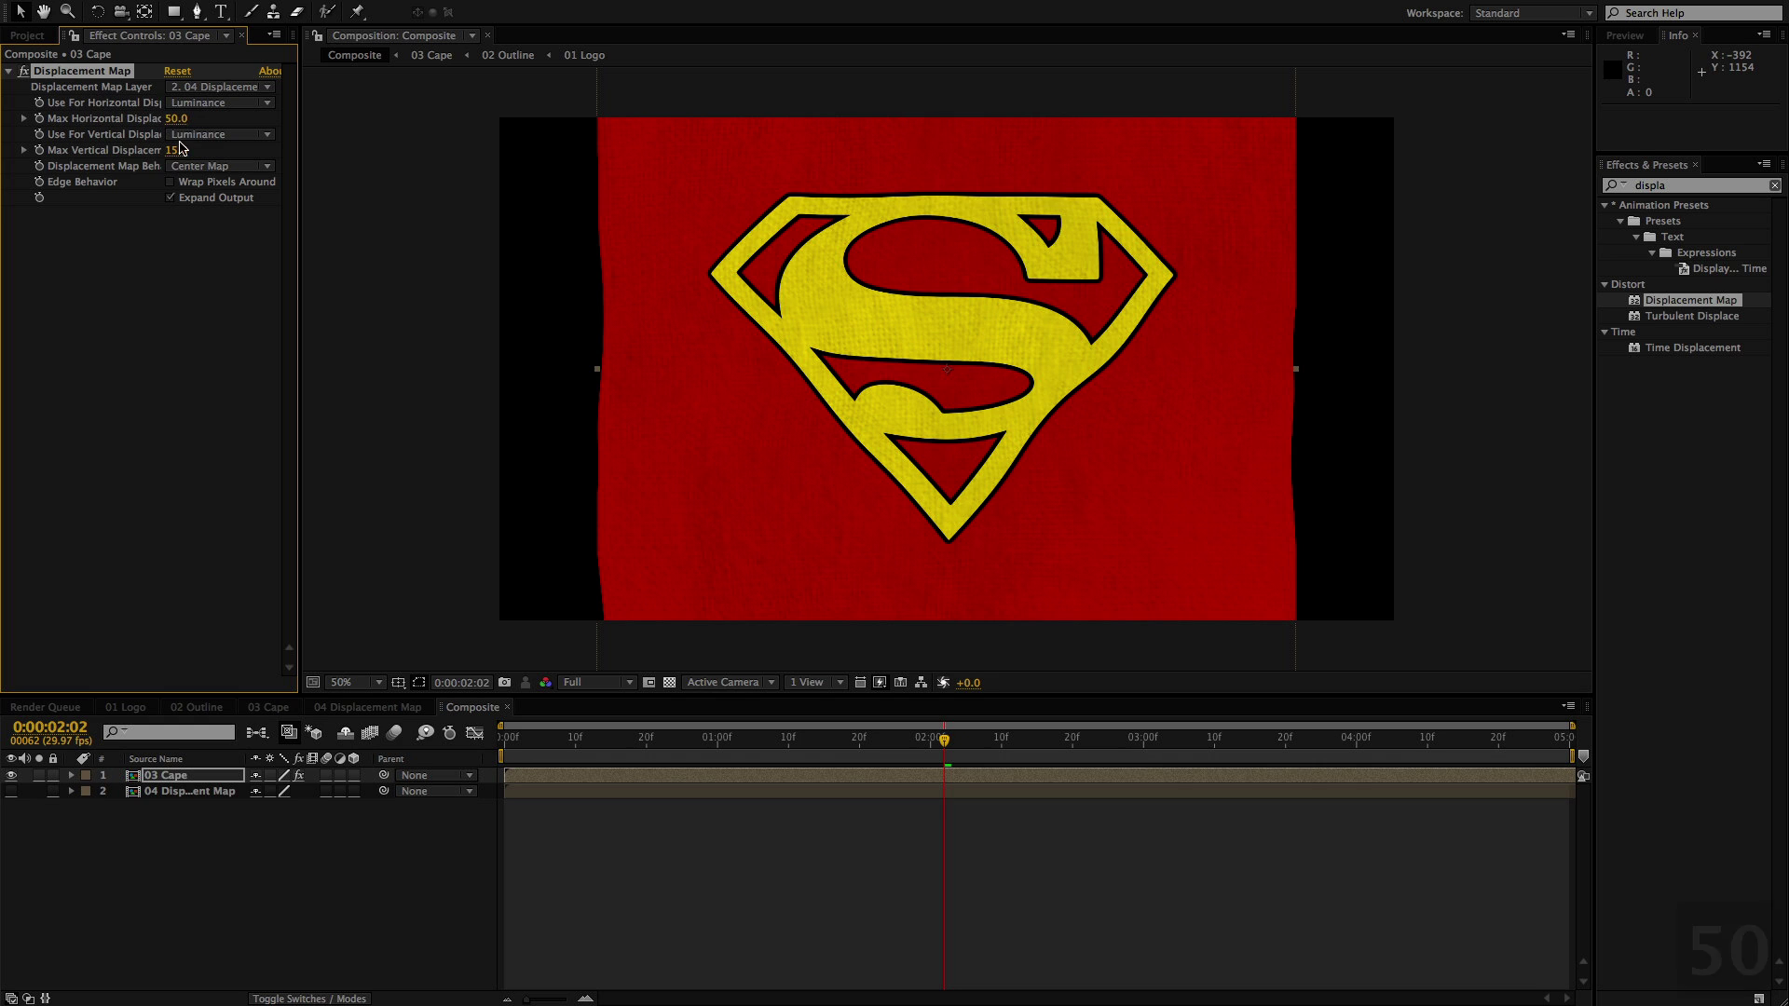
click(177, 150)
text(50)
key(Return)
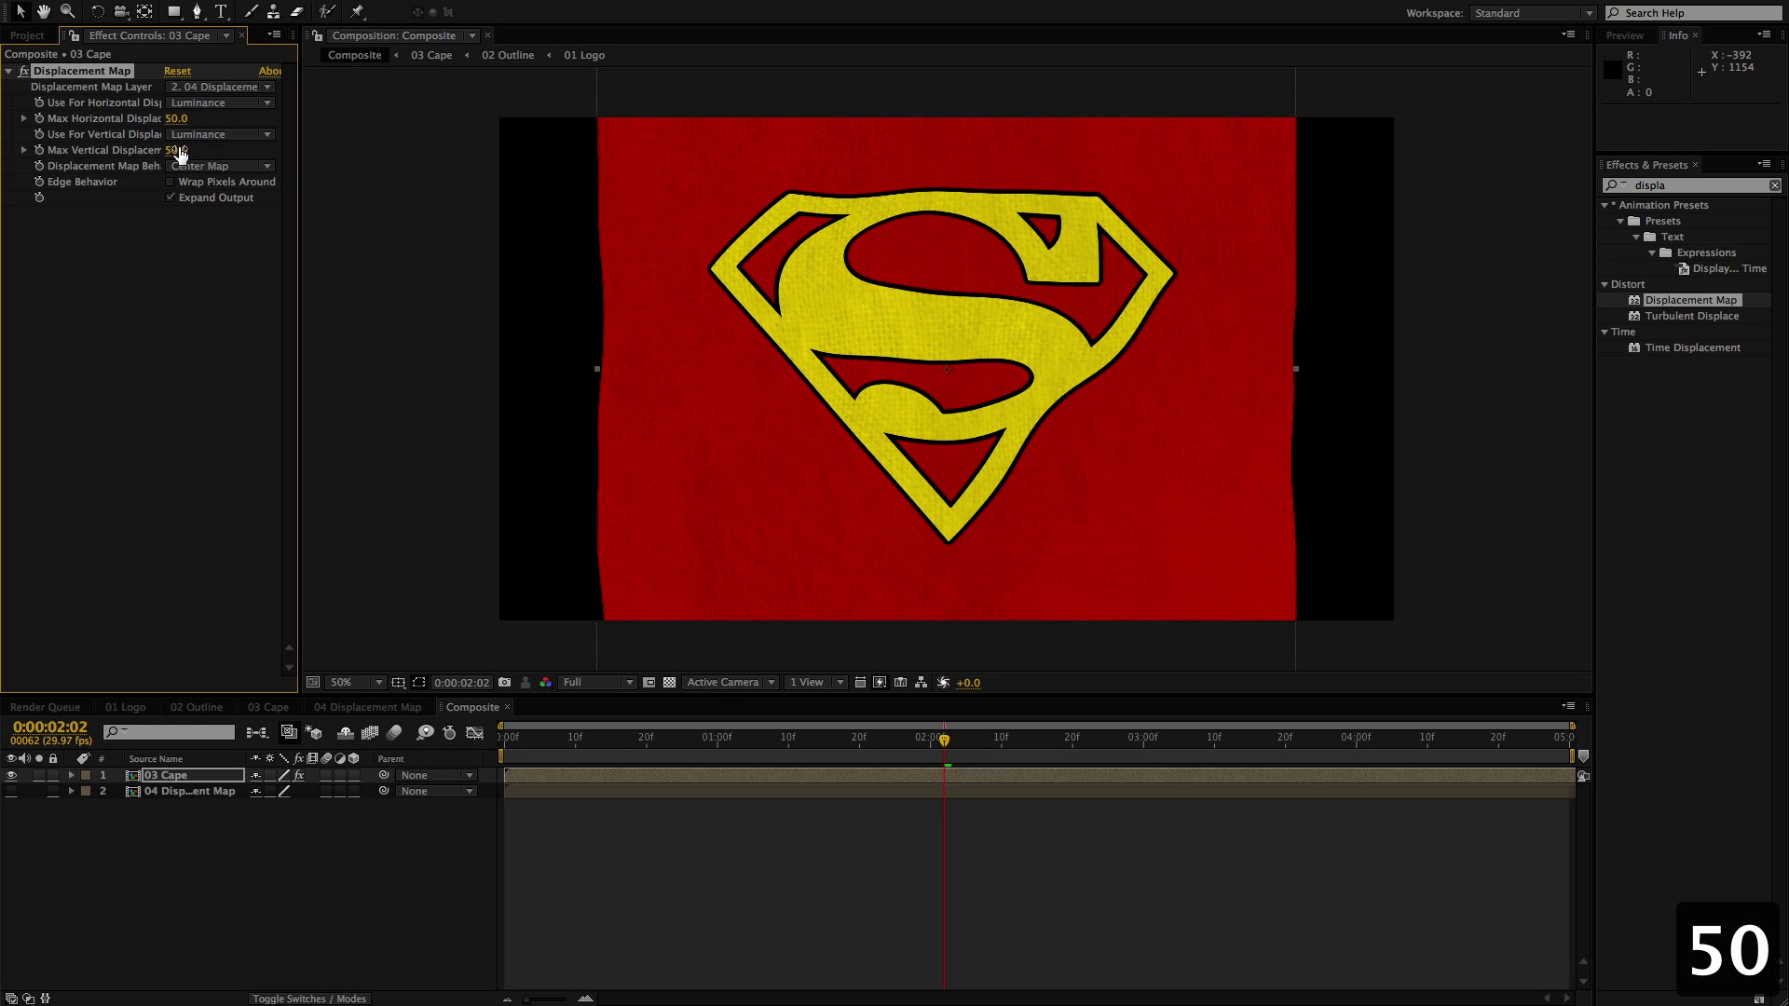
drag(864, 738, 764, 758)
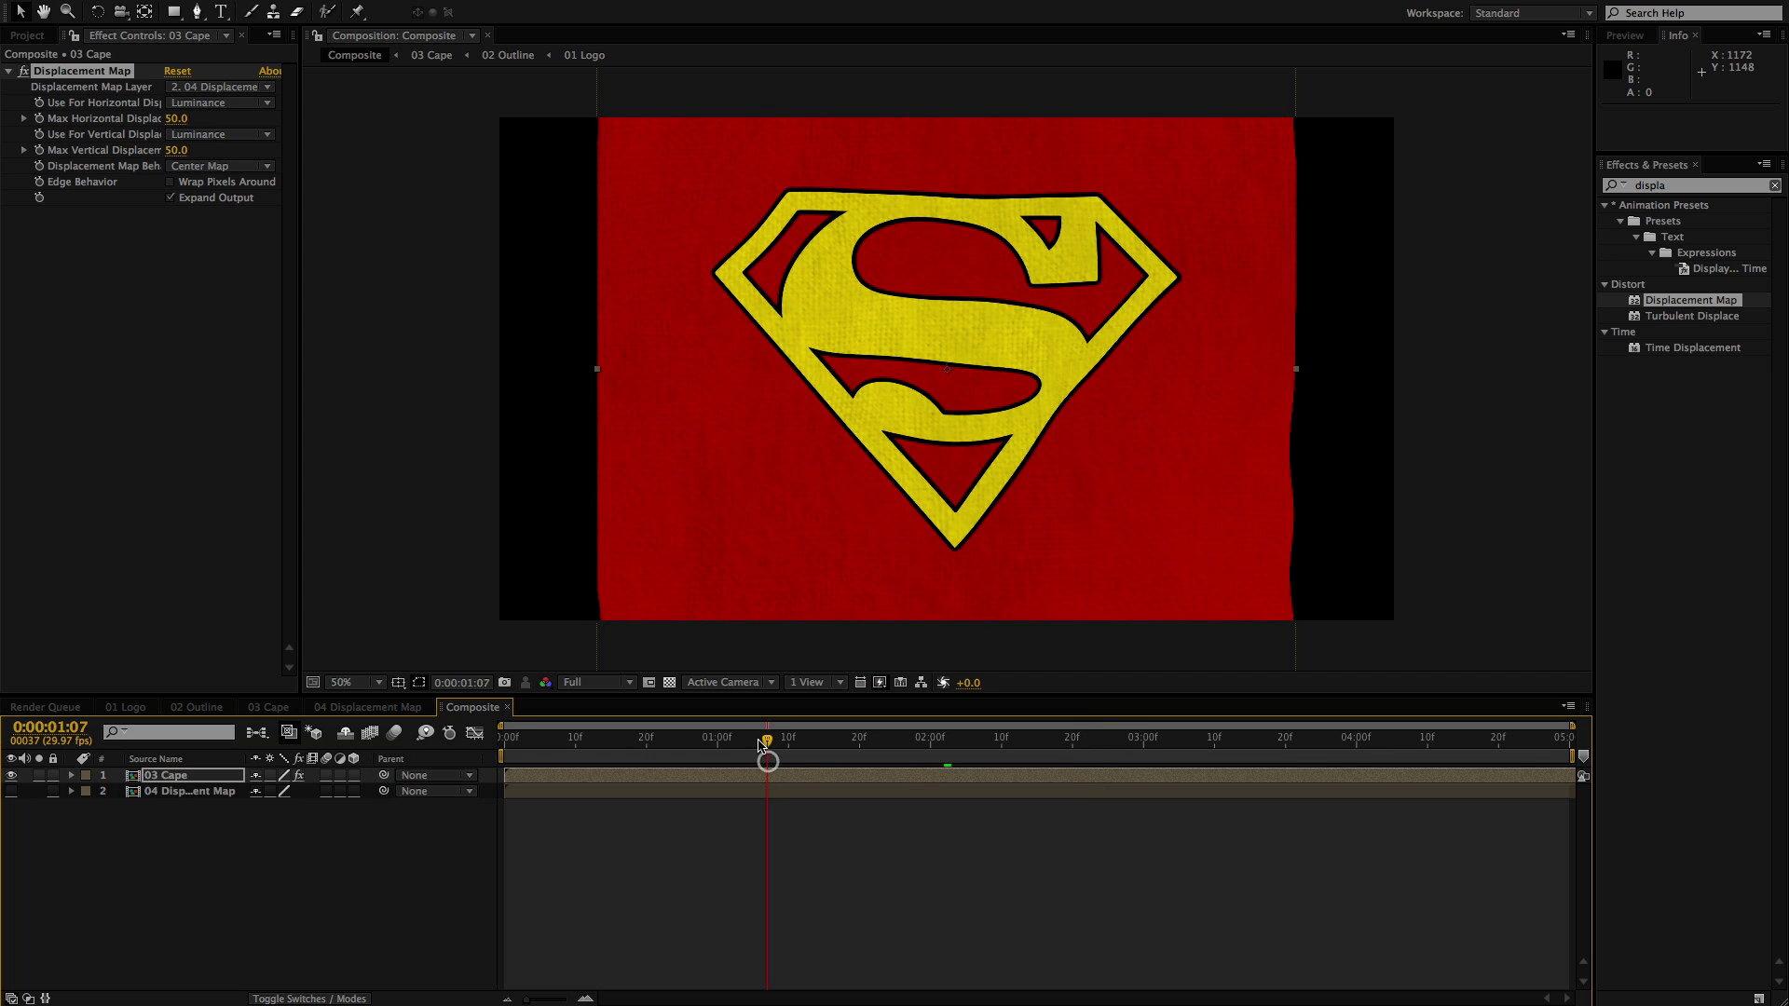
click(747, 853)
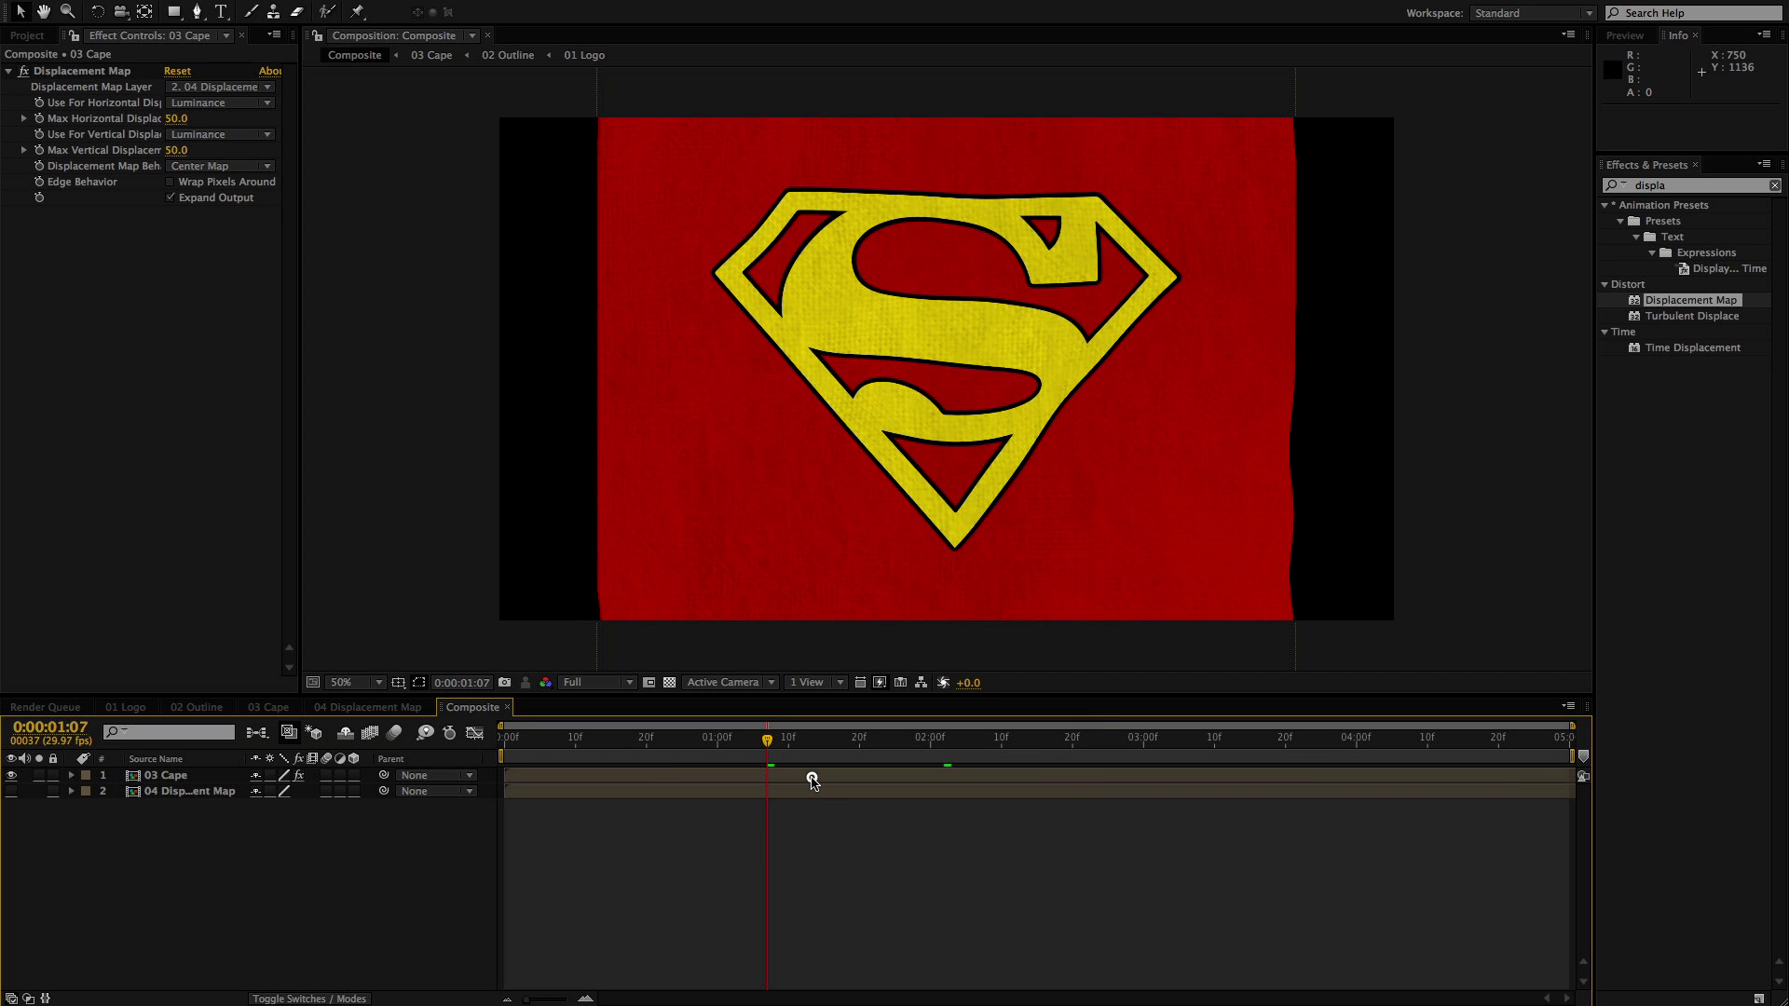
Make the 03 Cape layer 3D in the Composite and set its X Rotation to -43°
click(812, 781)
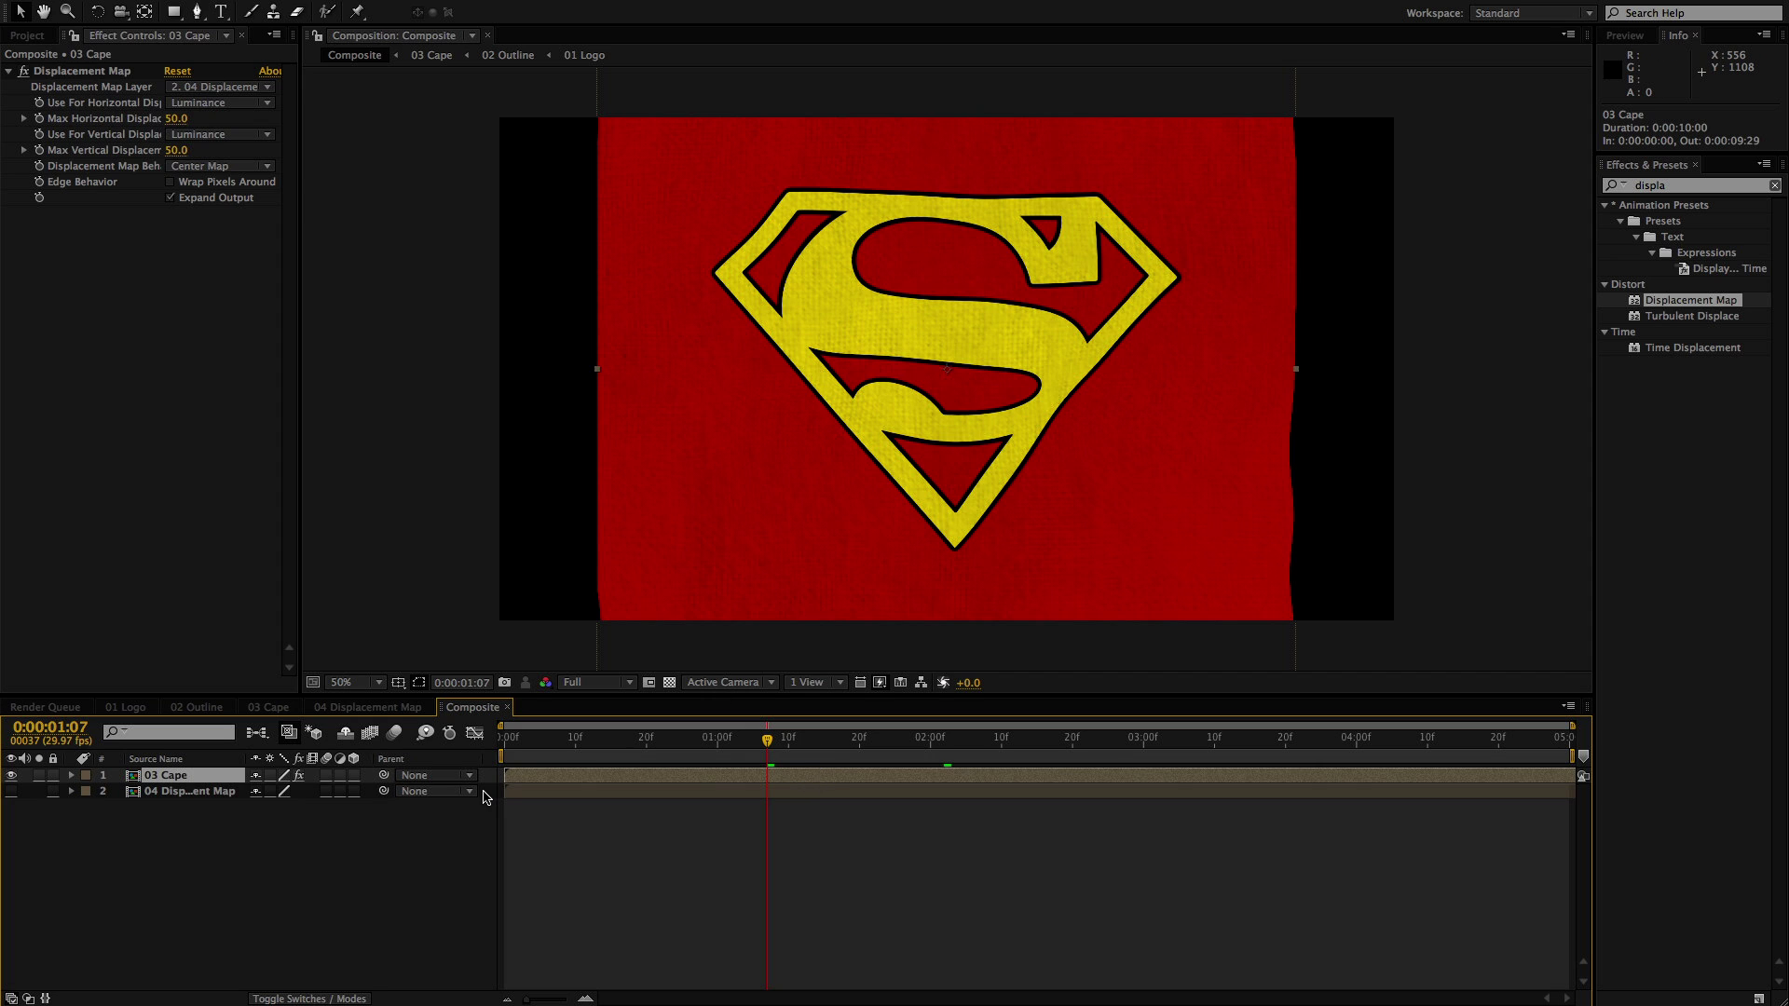
click(355, 776)
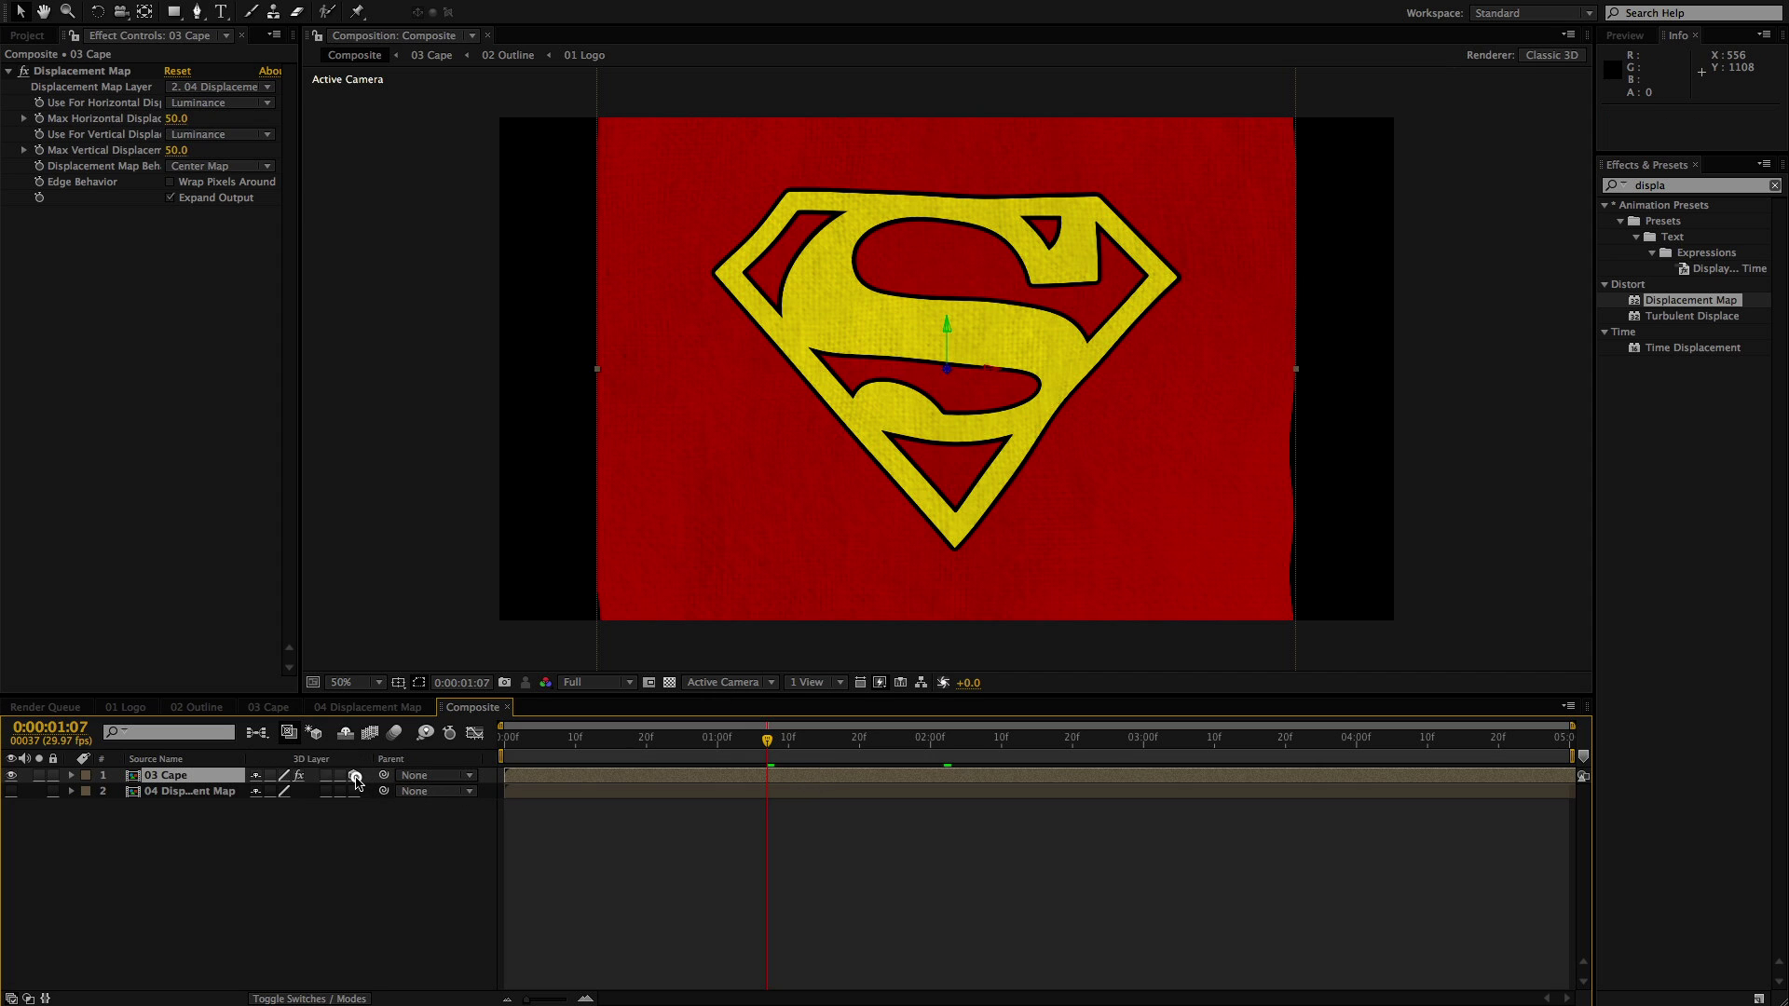
key(r)
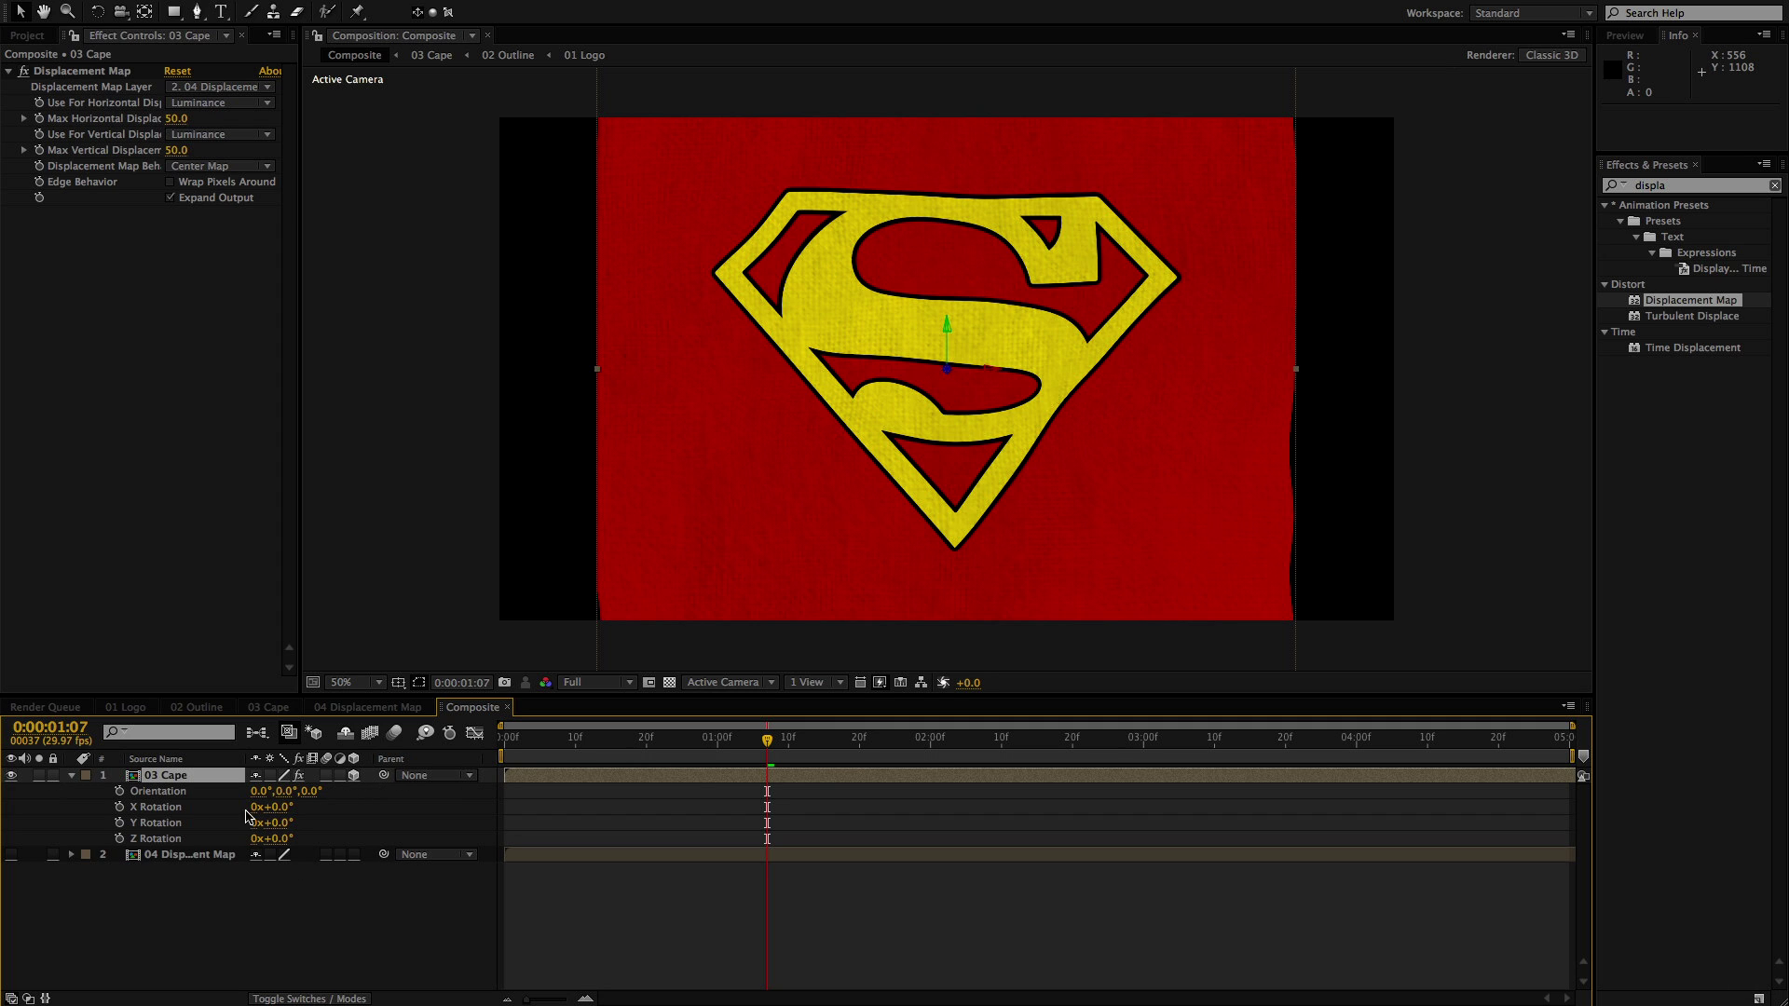
click(73, 776)
click(73, 778)
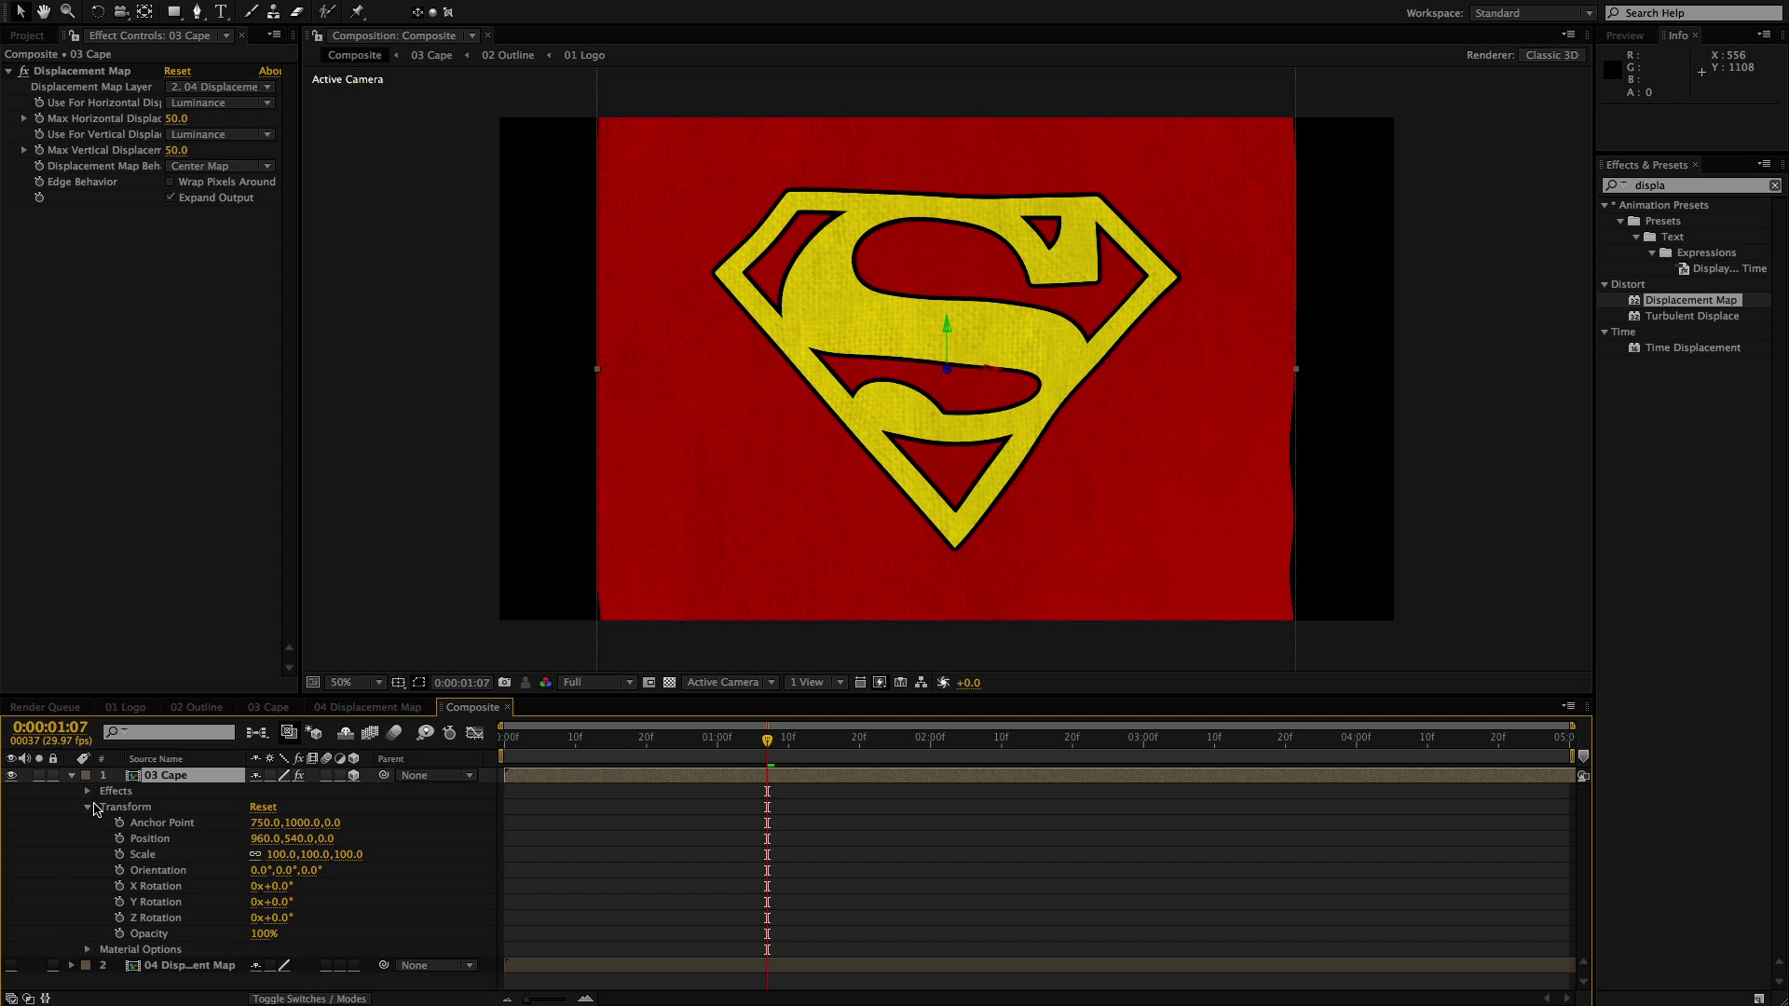
click(93, 808)
click(90, 808)
click(90, 808)
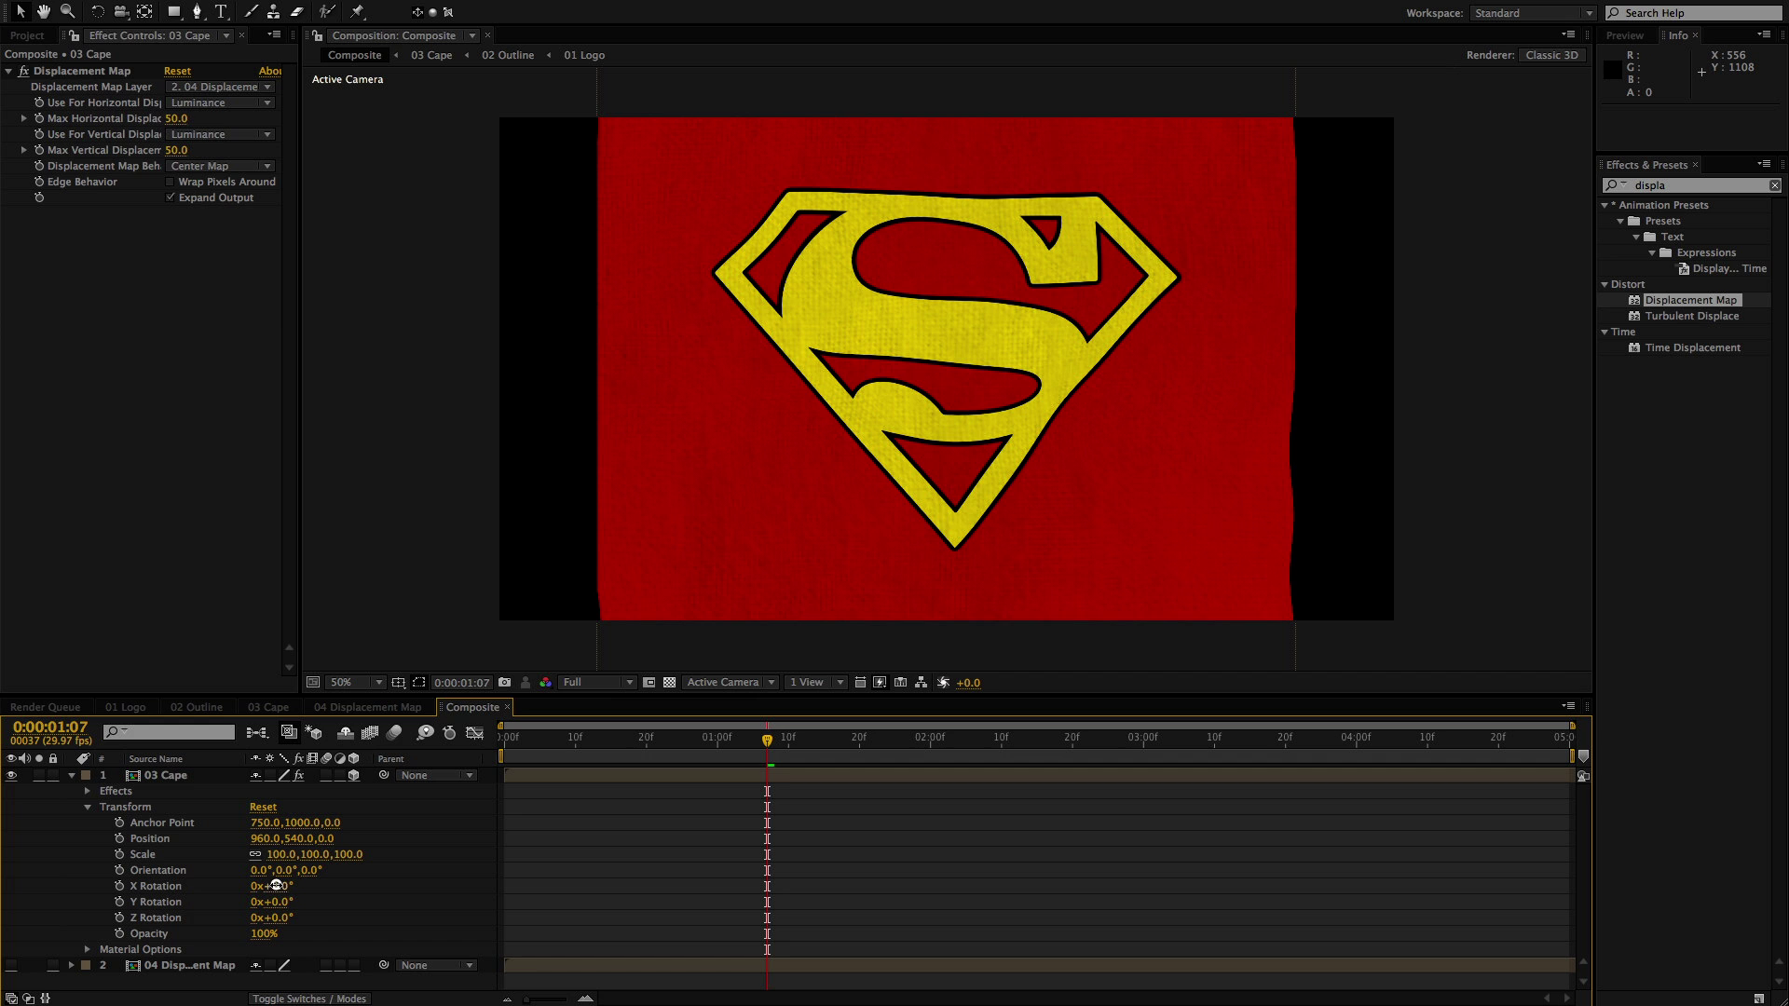
drag(276, 885, 238, 886)
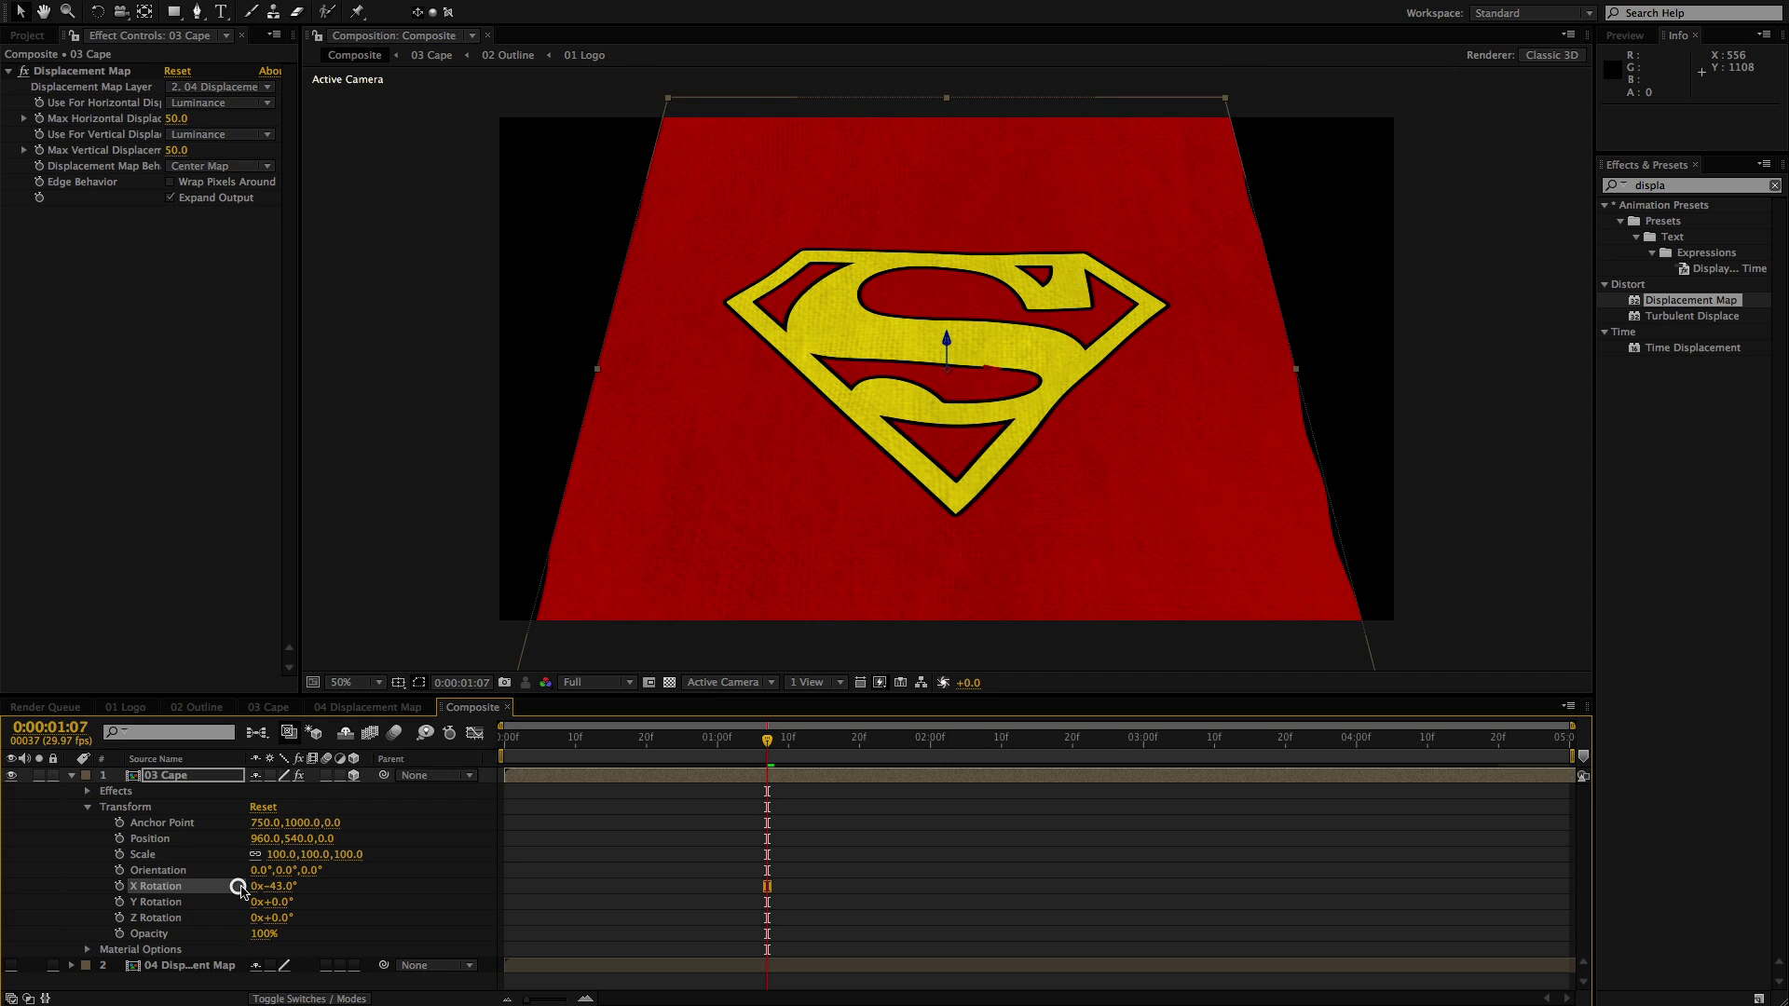
click(588, 883)
click(72, 775)
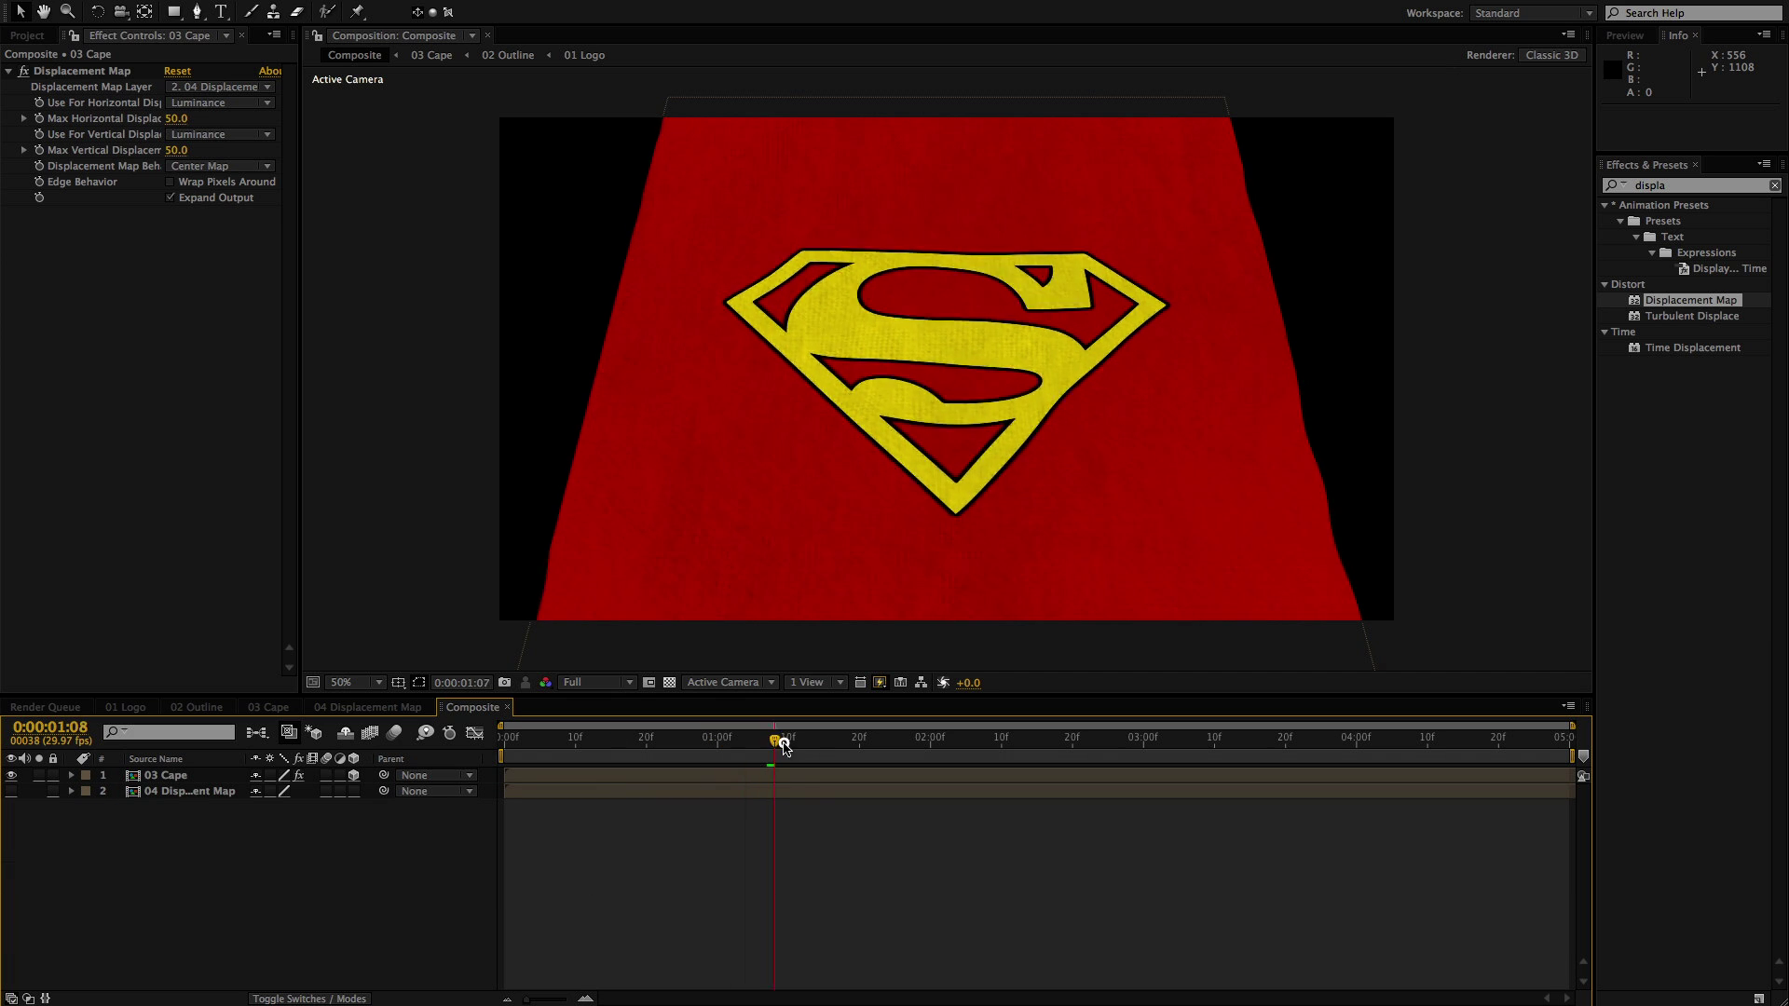
Preview the tilted cape's motion and set the Displacement Map's maximum horizontal and vertical displacement to 75
key(space)
drag(1280, 785, 1165, 788)
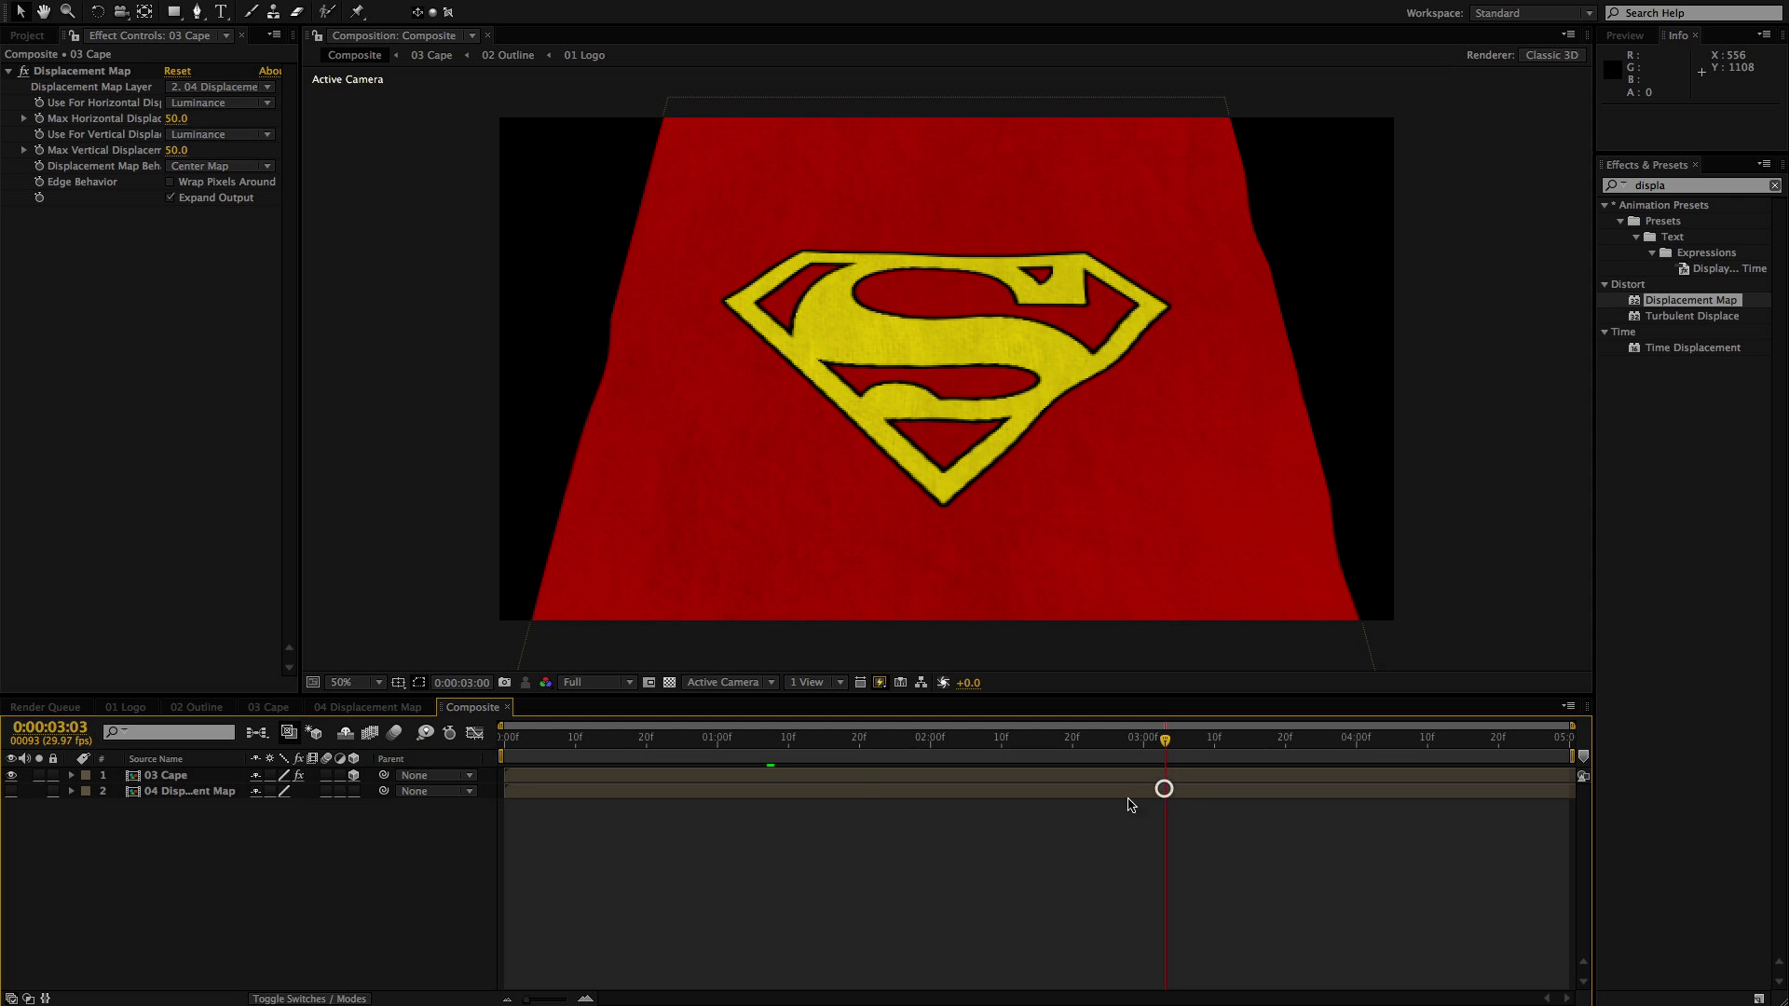
click(804, 775)
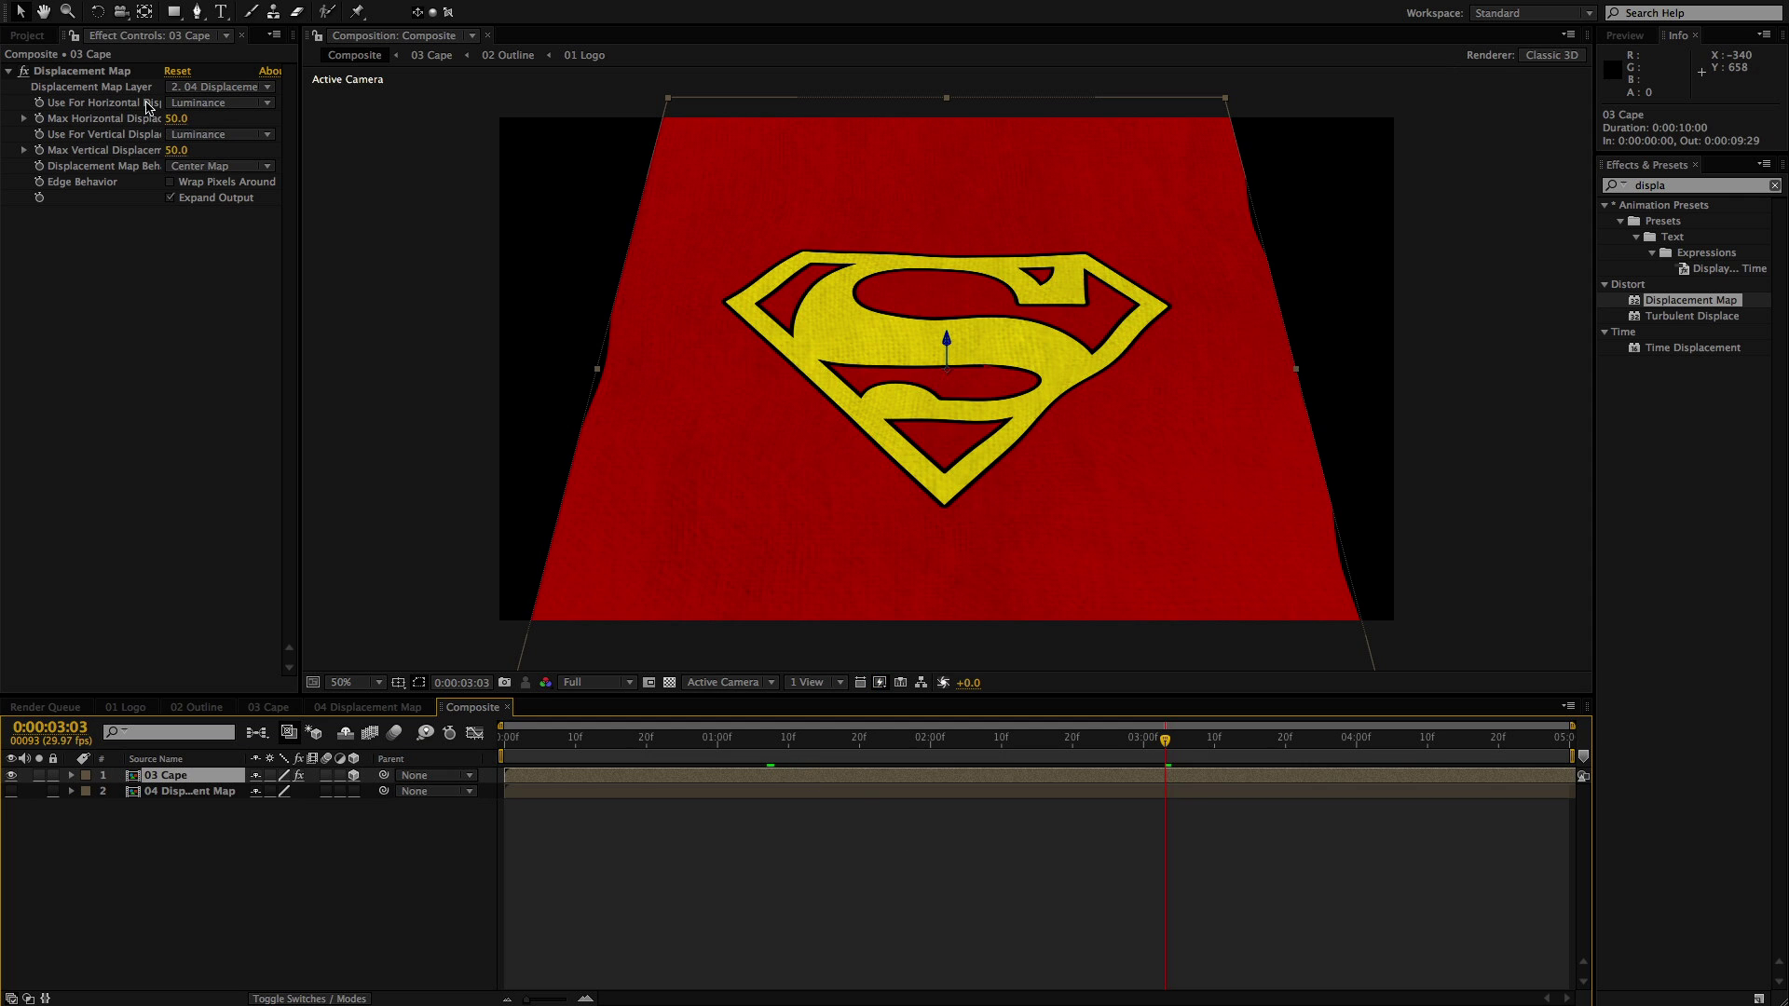
click(173, 119)
text(75)
key(Tab)
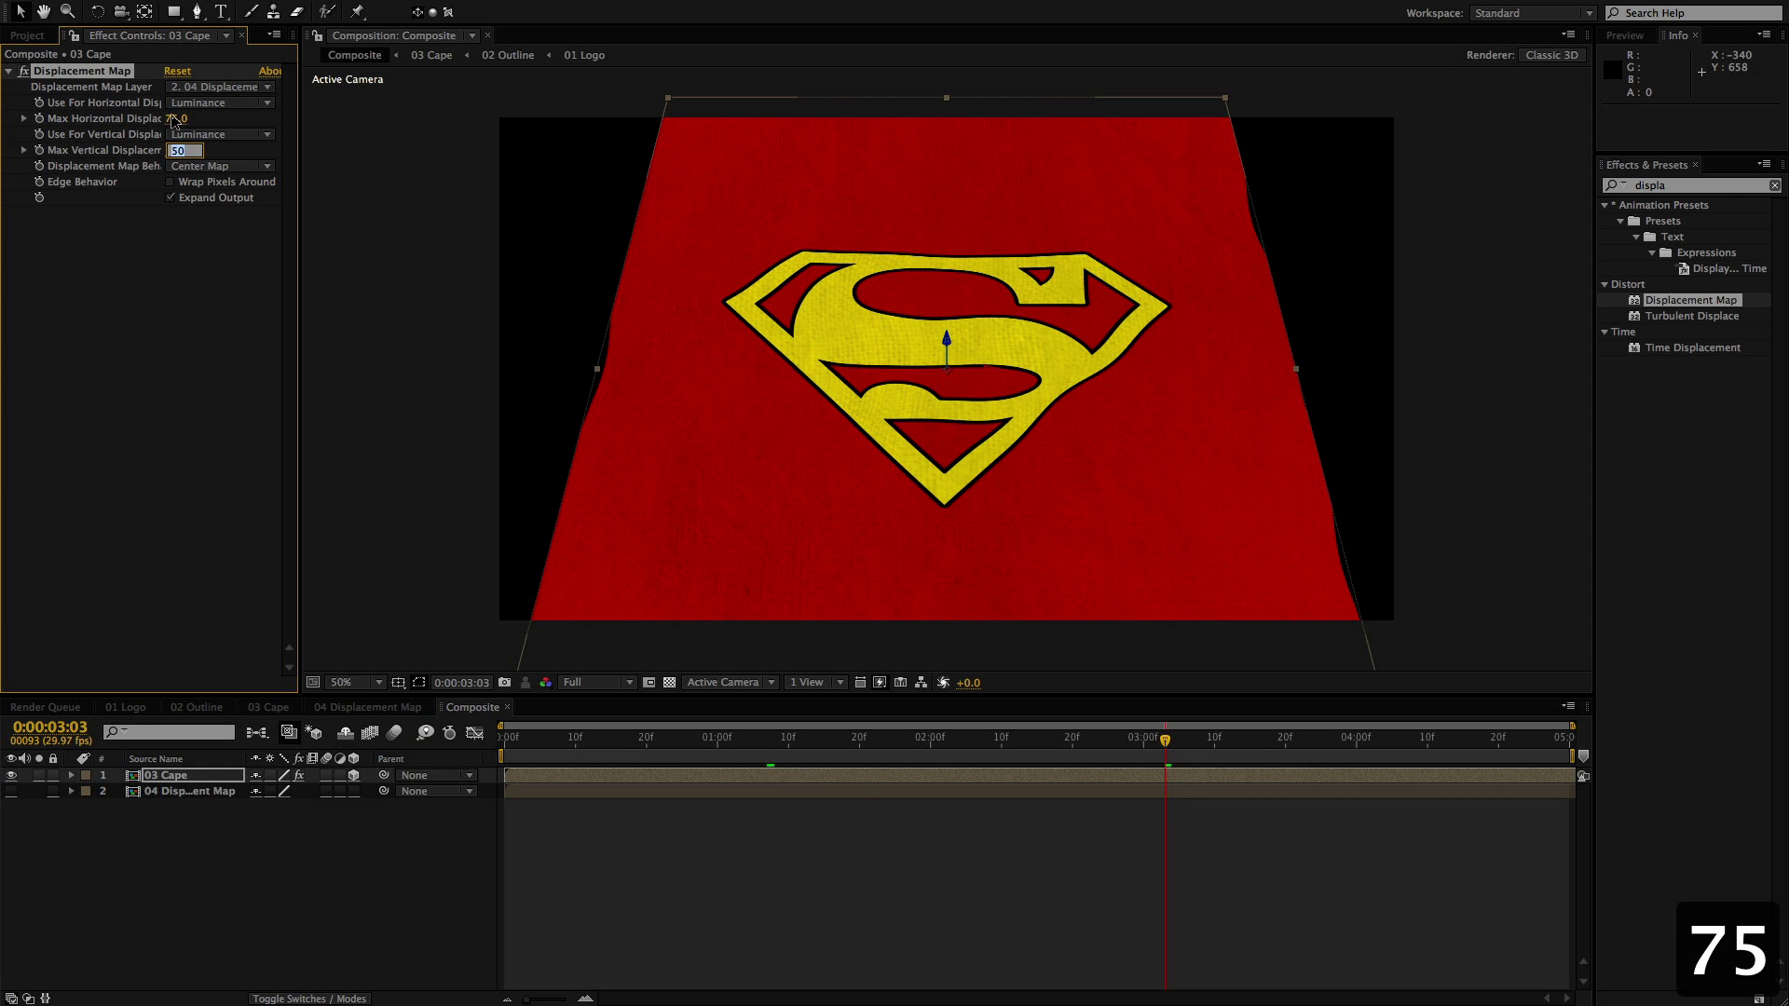
text(75)
key(Return)
click(664, 828)
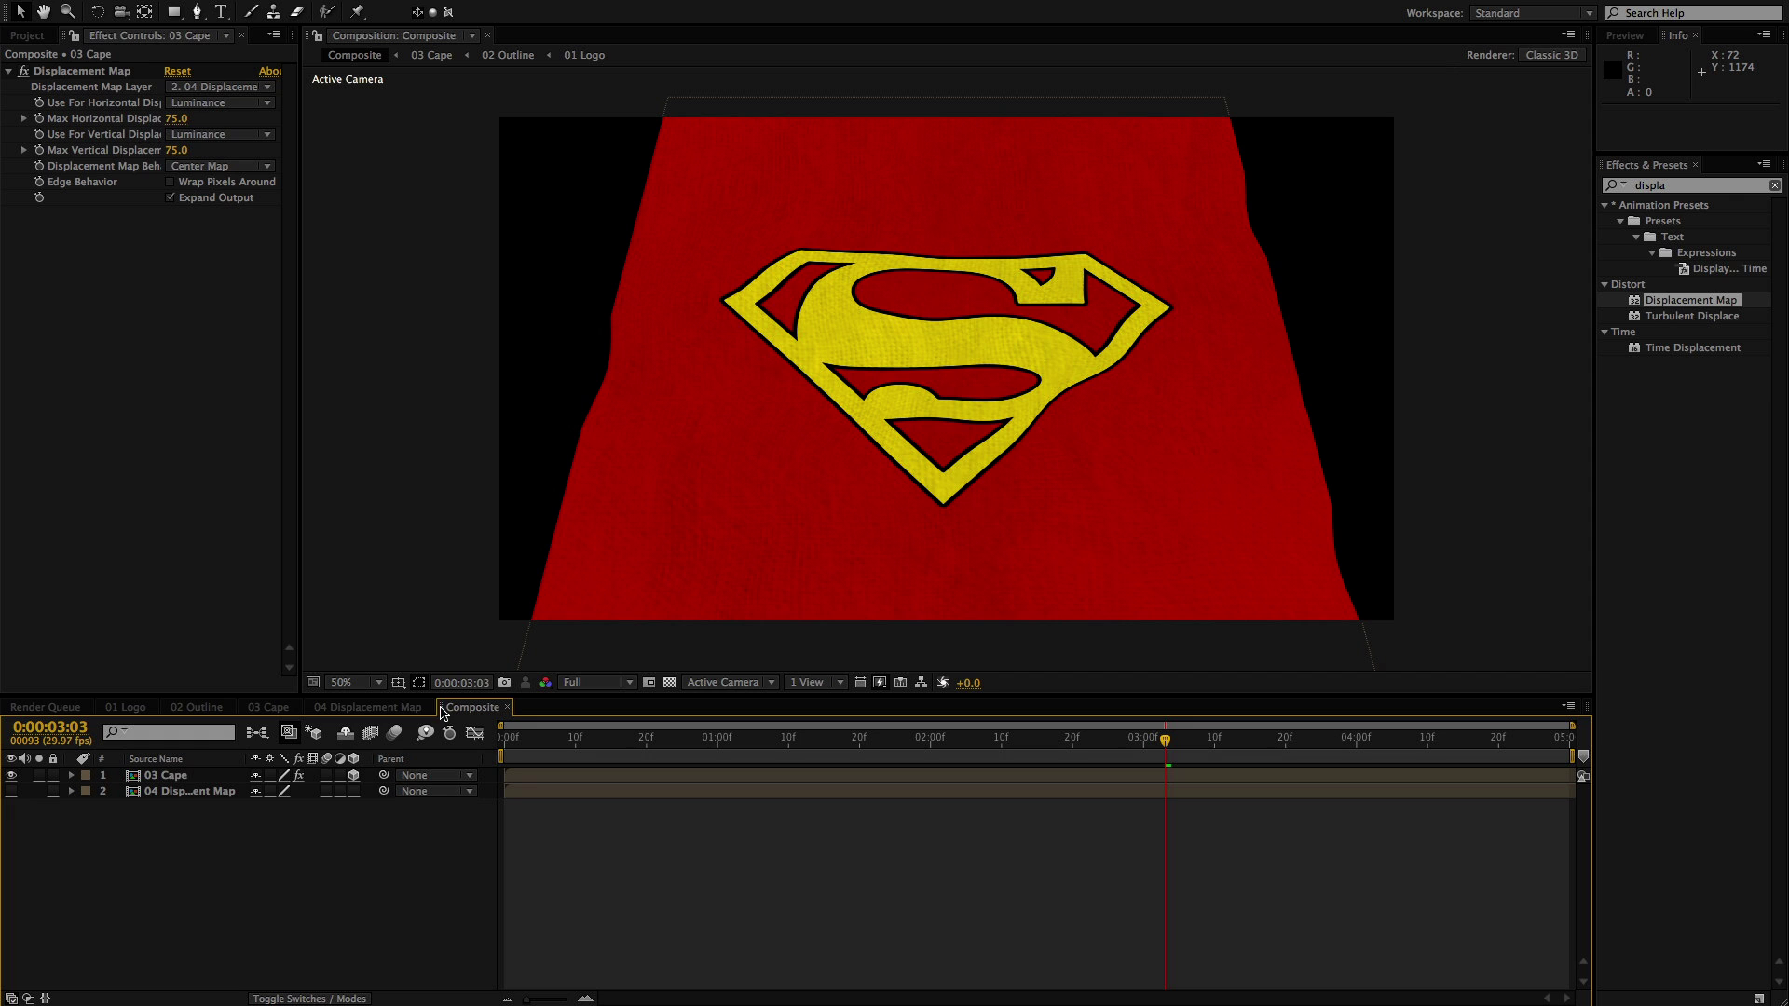
In the 03 Cape composition, add the 04 Displacement Map composition as the top layer above Linen.jpg
click(273, 708)
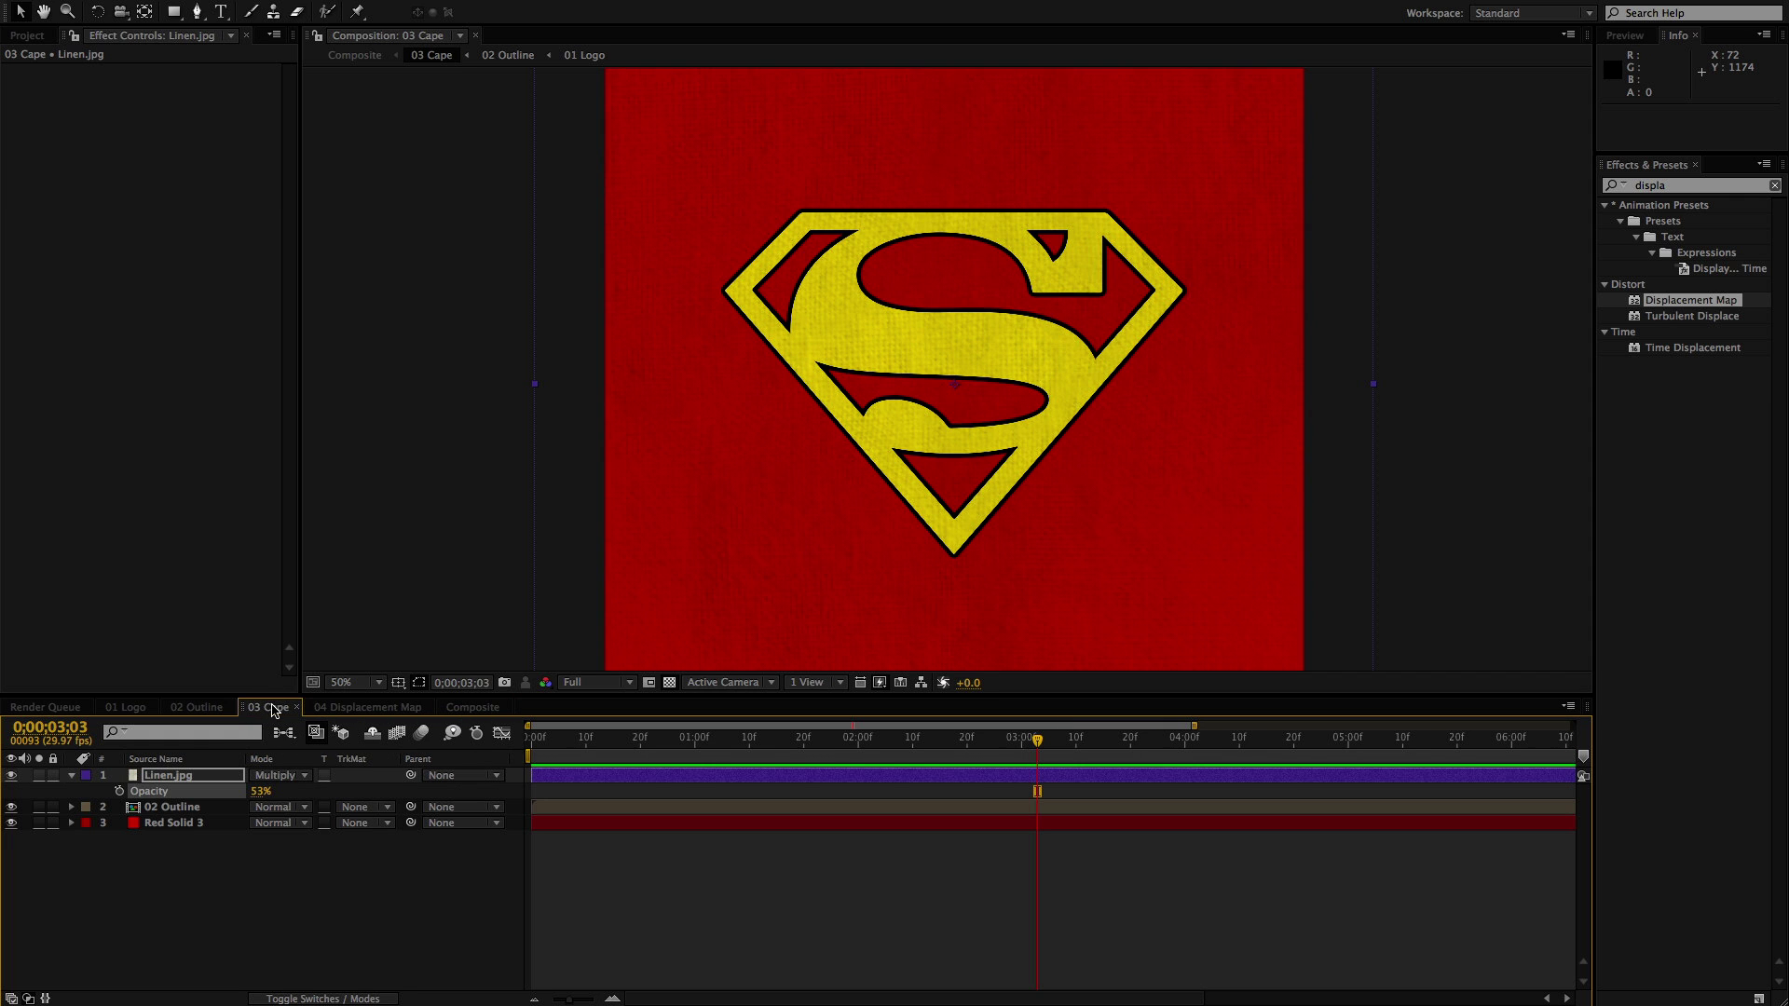
click(72, 775)
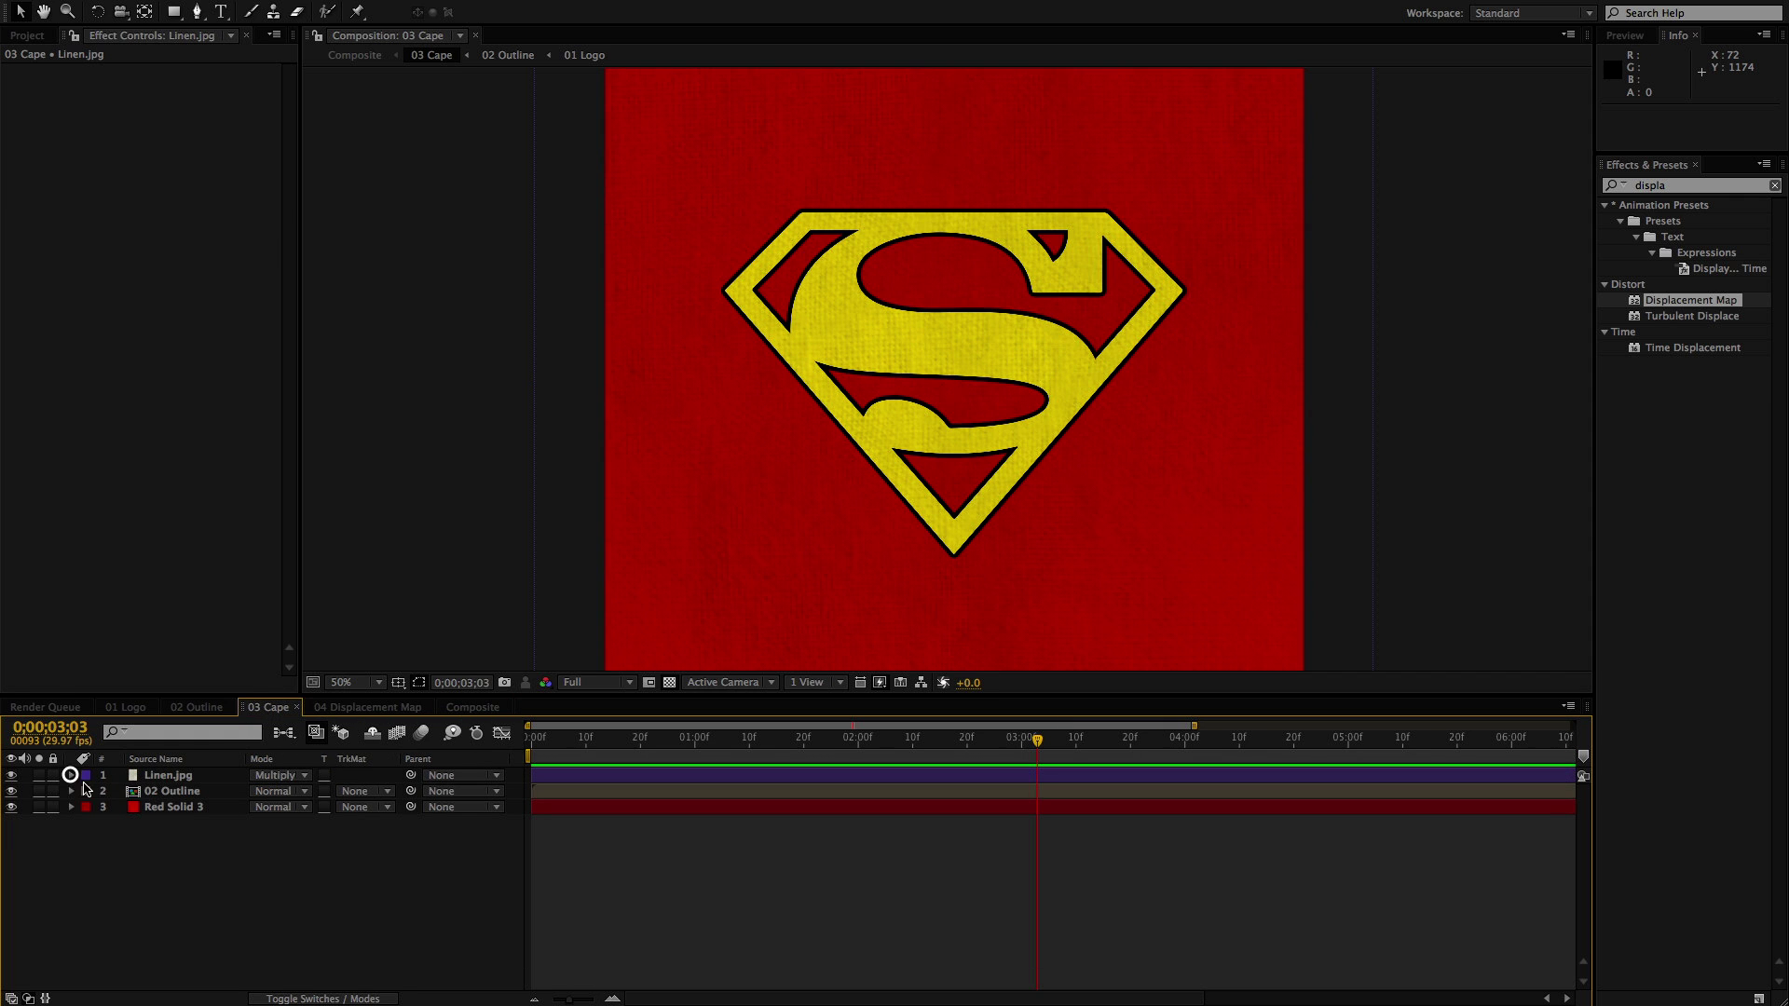
click(629, 861)
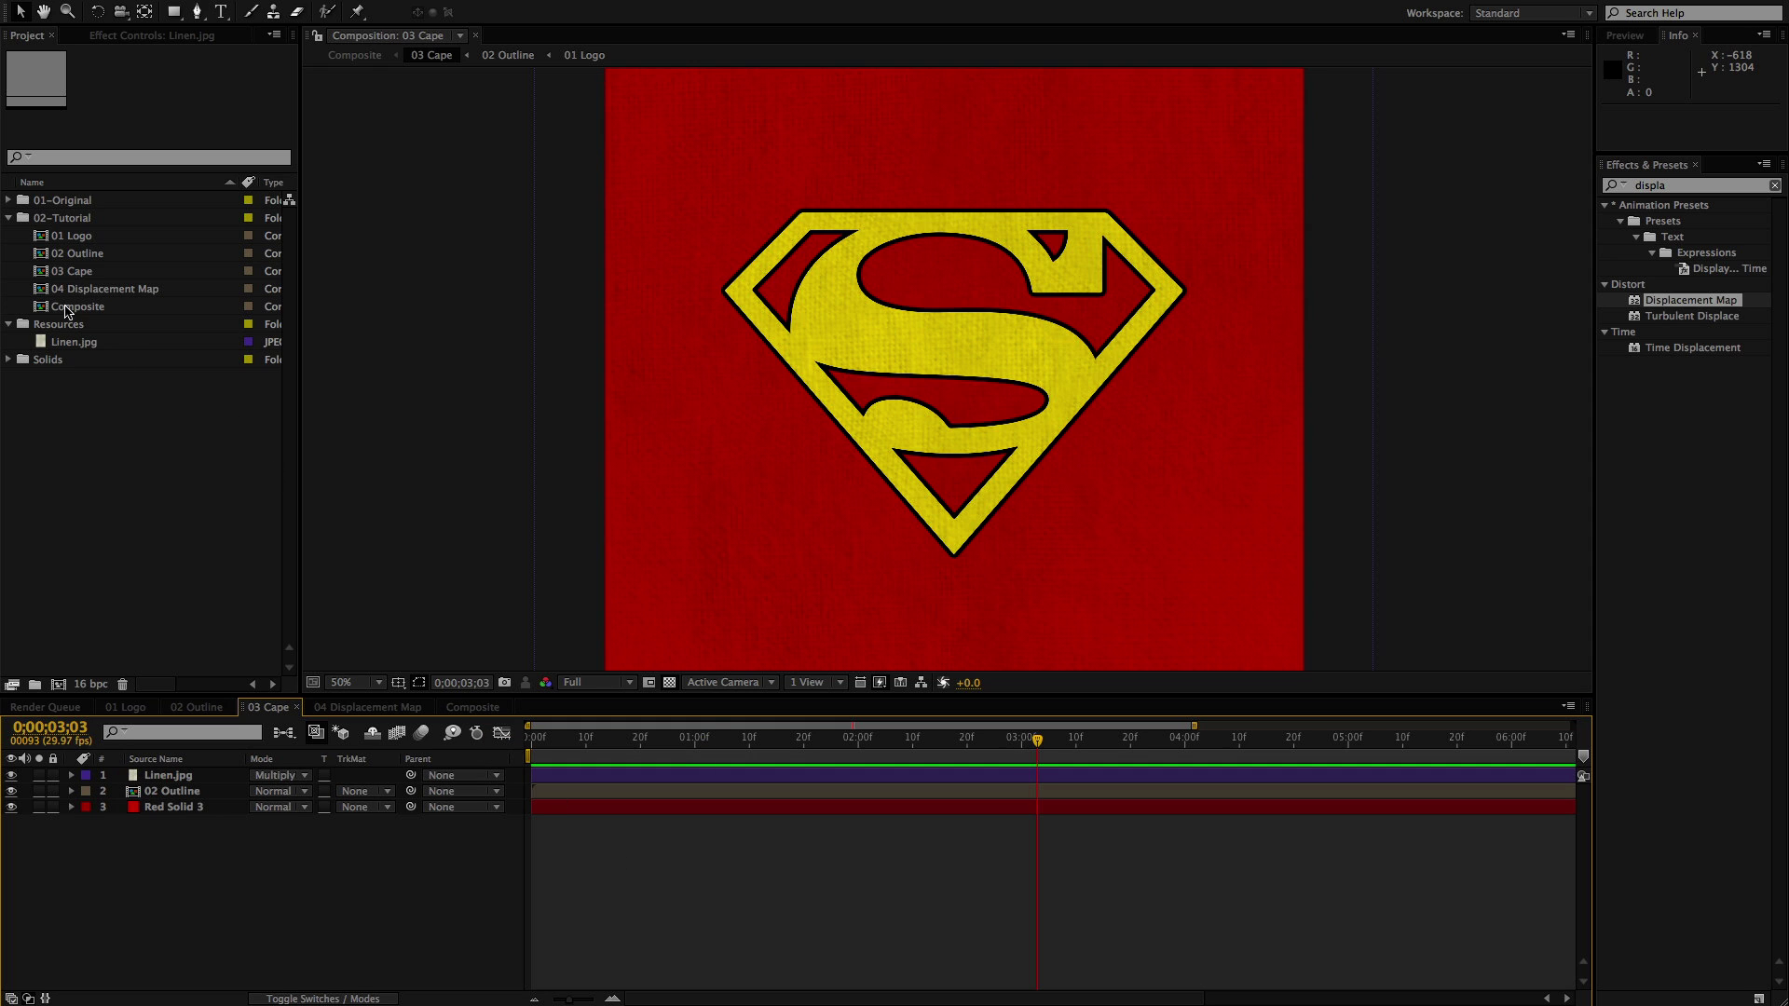
click(41, 293)
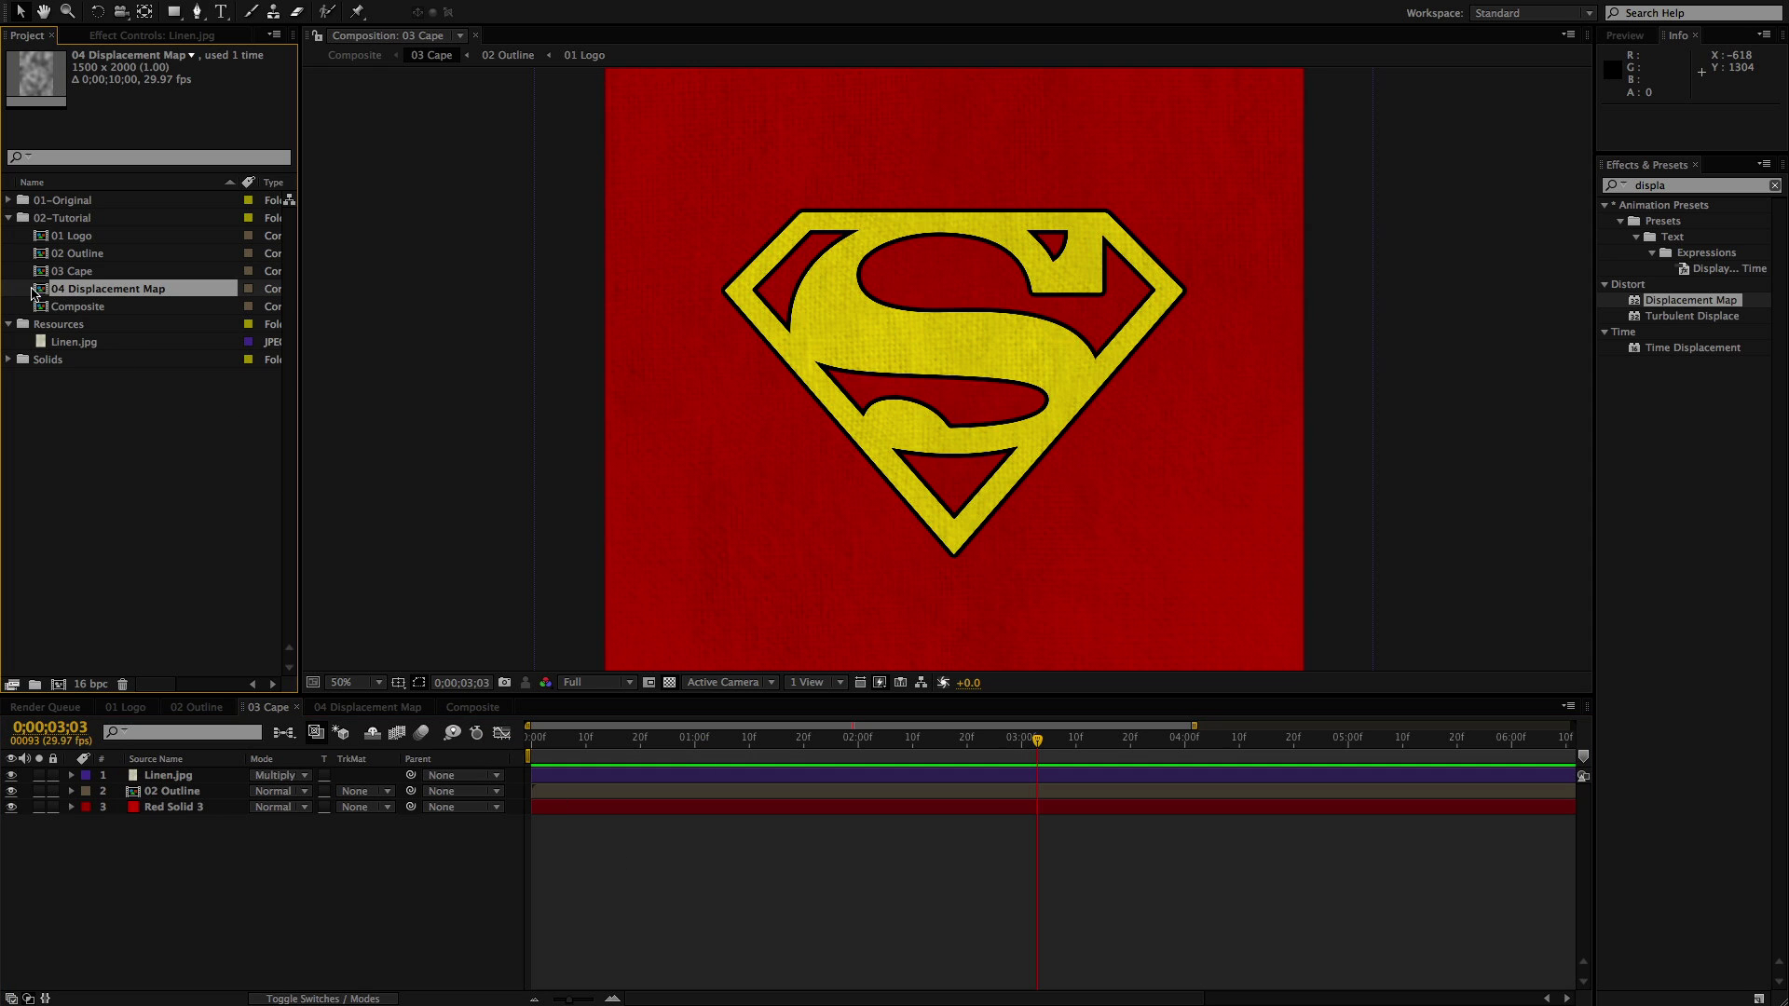
drag(41, 293, 177, 775)
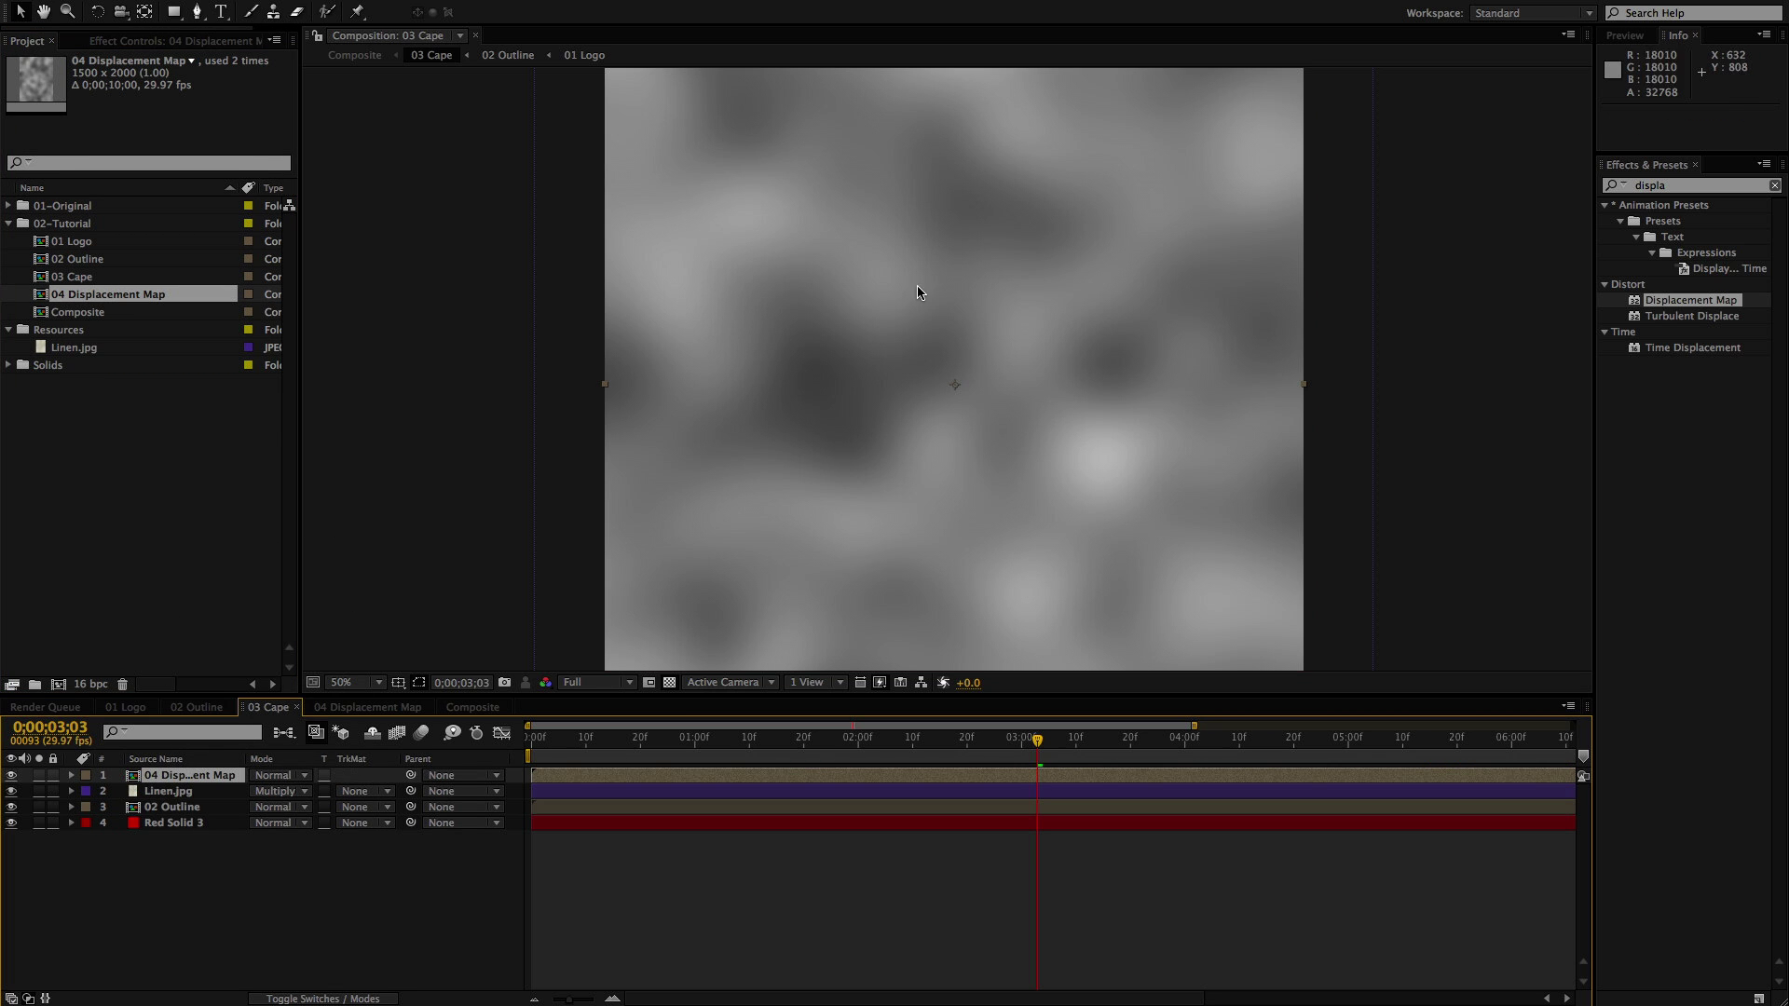
Compare the cape with and without the top 04 Displacement Map layer, and set that layer's blending mode to Multiply
click(12, 775)
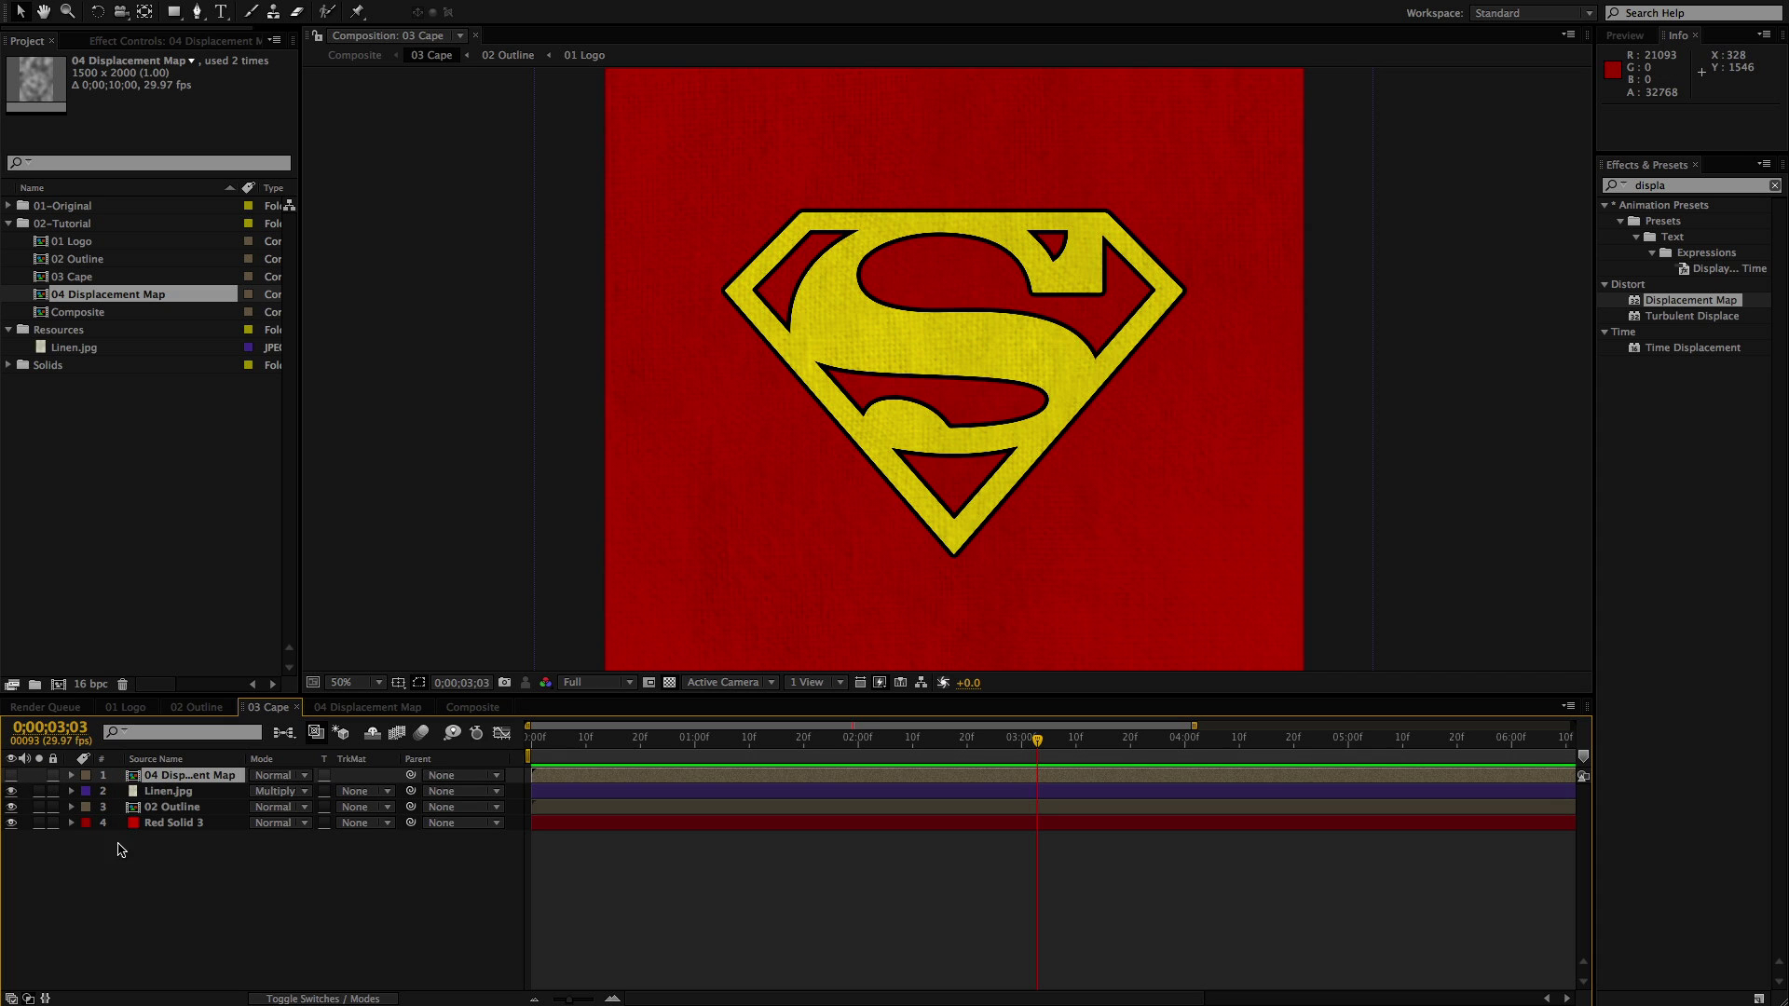
click(13, 776)
click(12, 775)
click(12, 775)
click(273, 776)
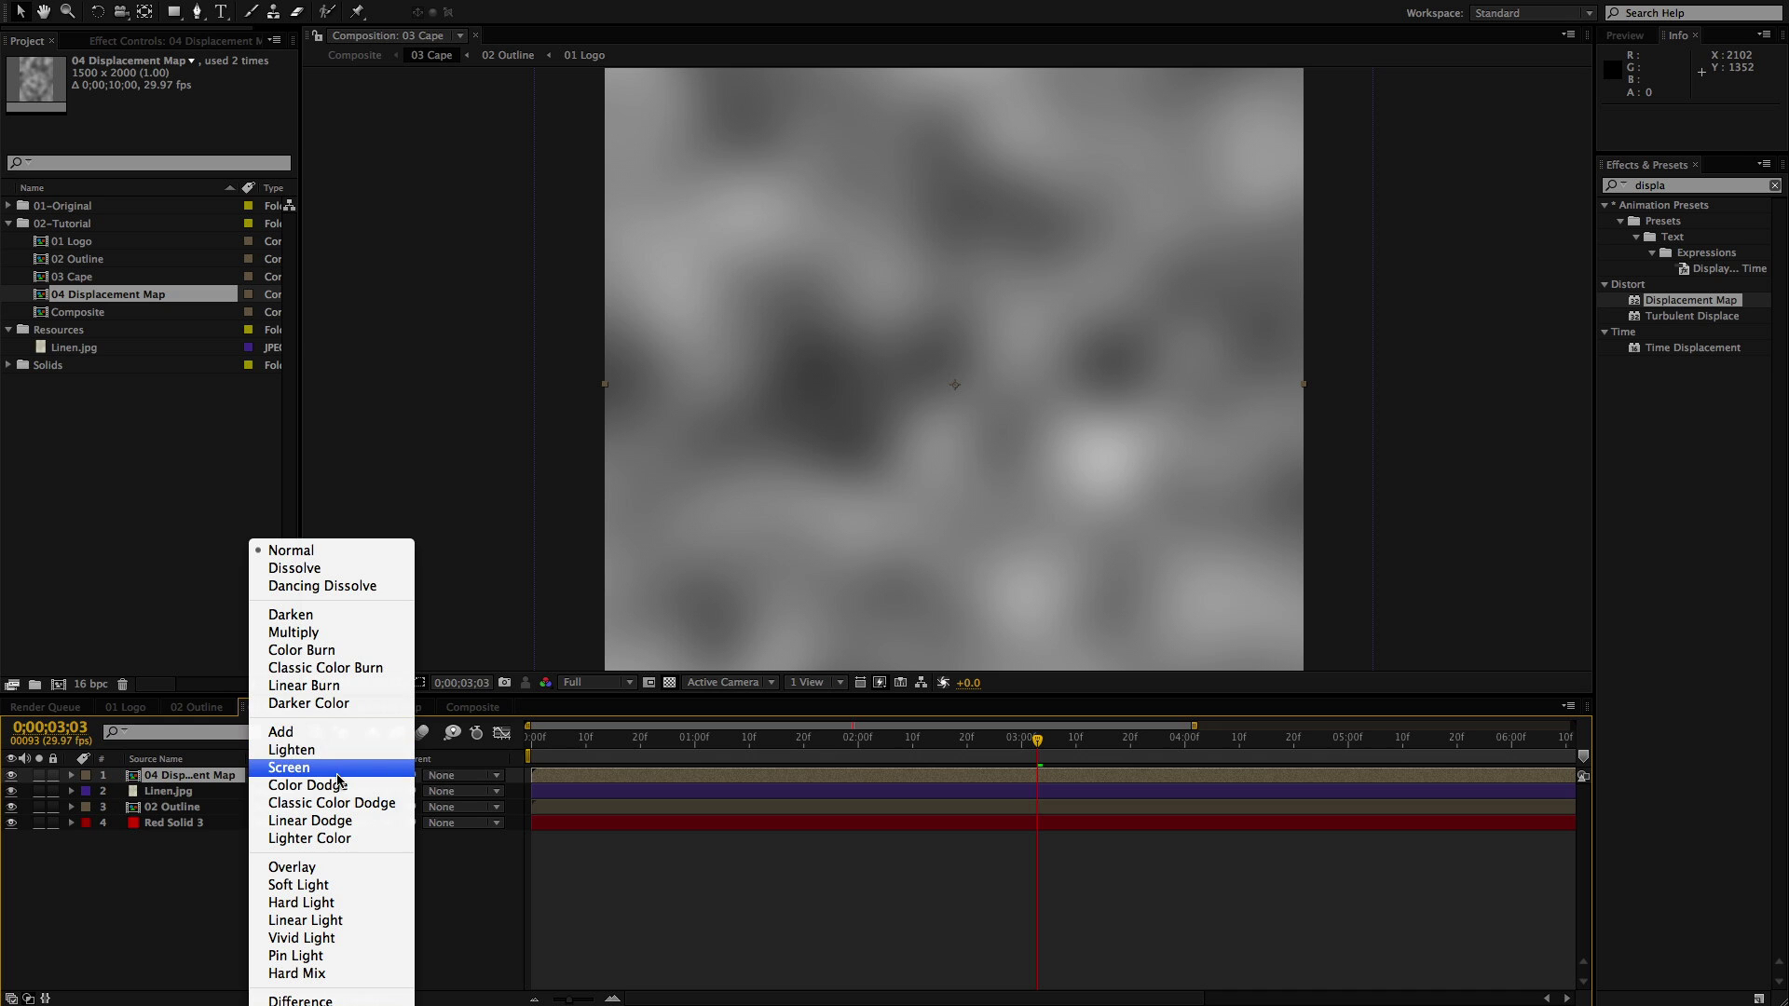
click(325, 640)
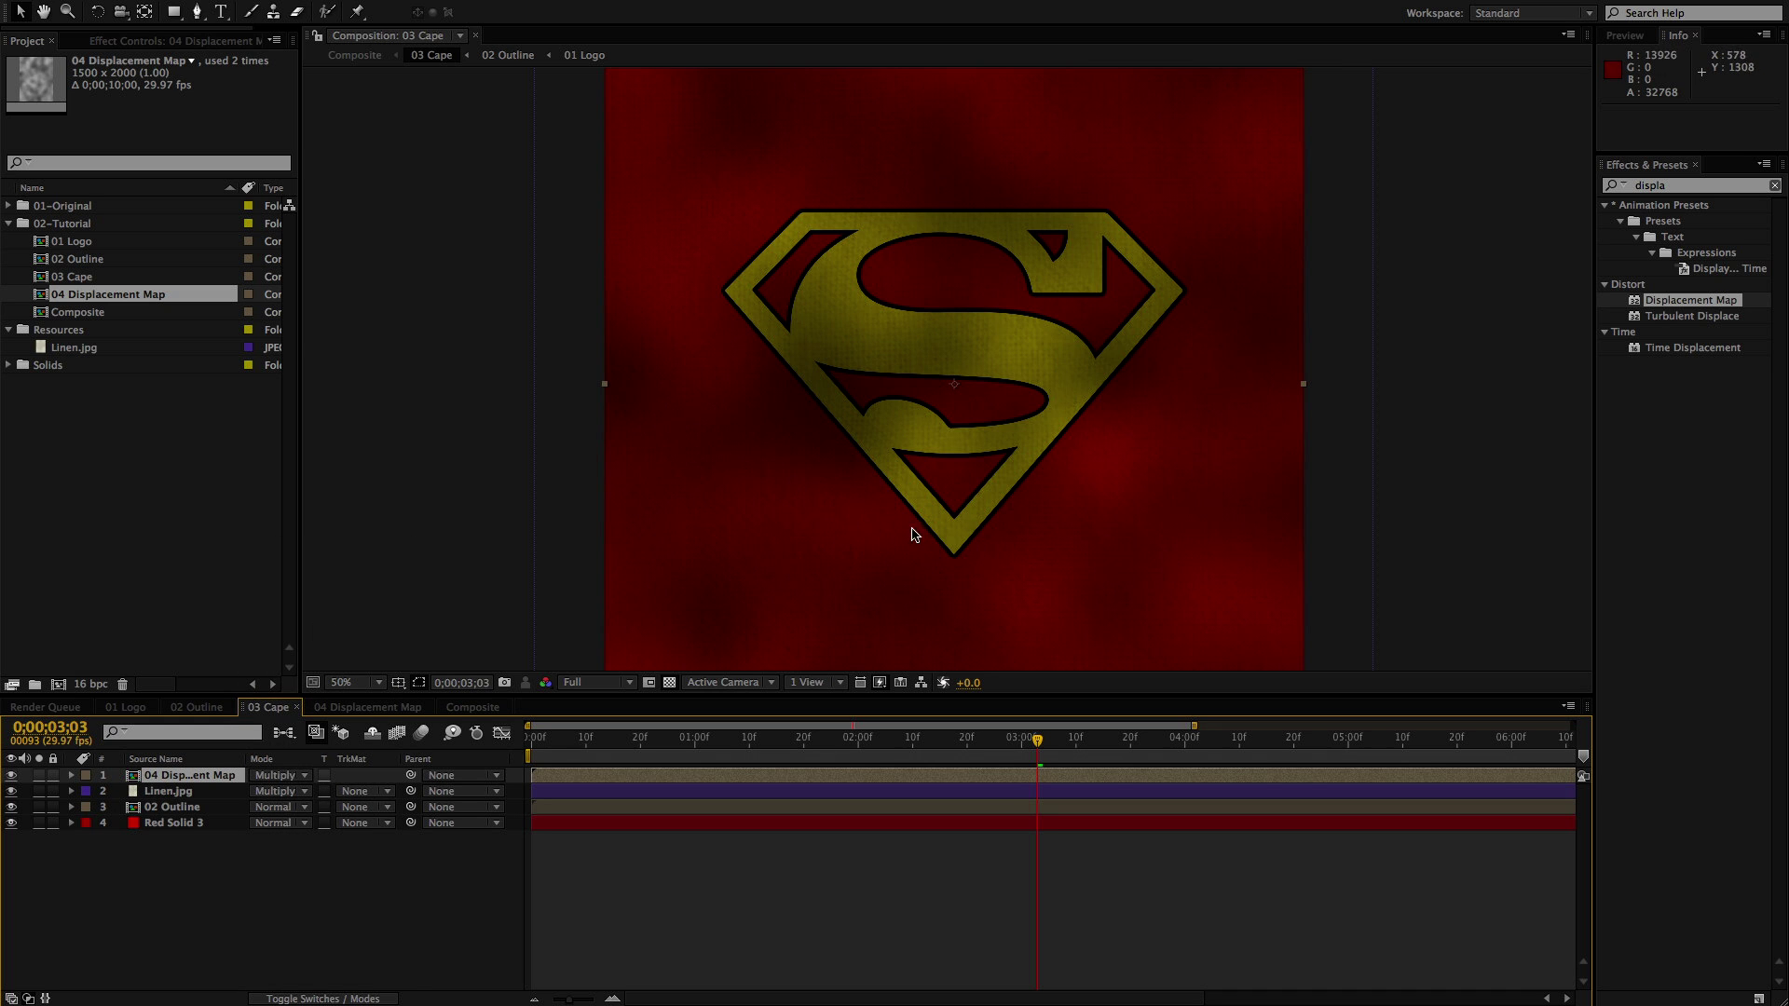
key(apostrophe)
key(apostrophe)
Apply Levels to the 04 Displacement Map layer in 03 Cape and lower its Input White to about 17219
click(228, 778)
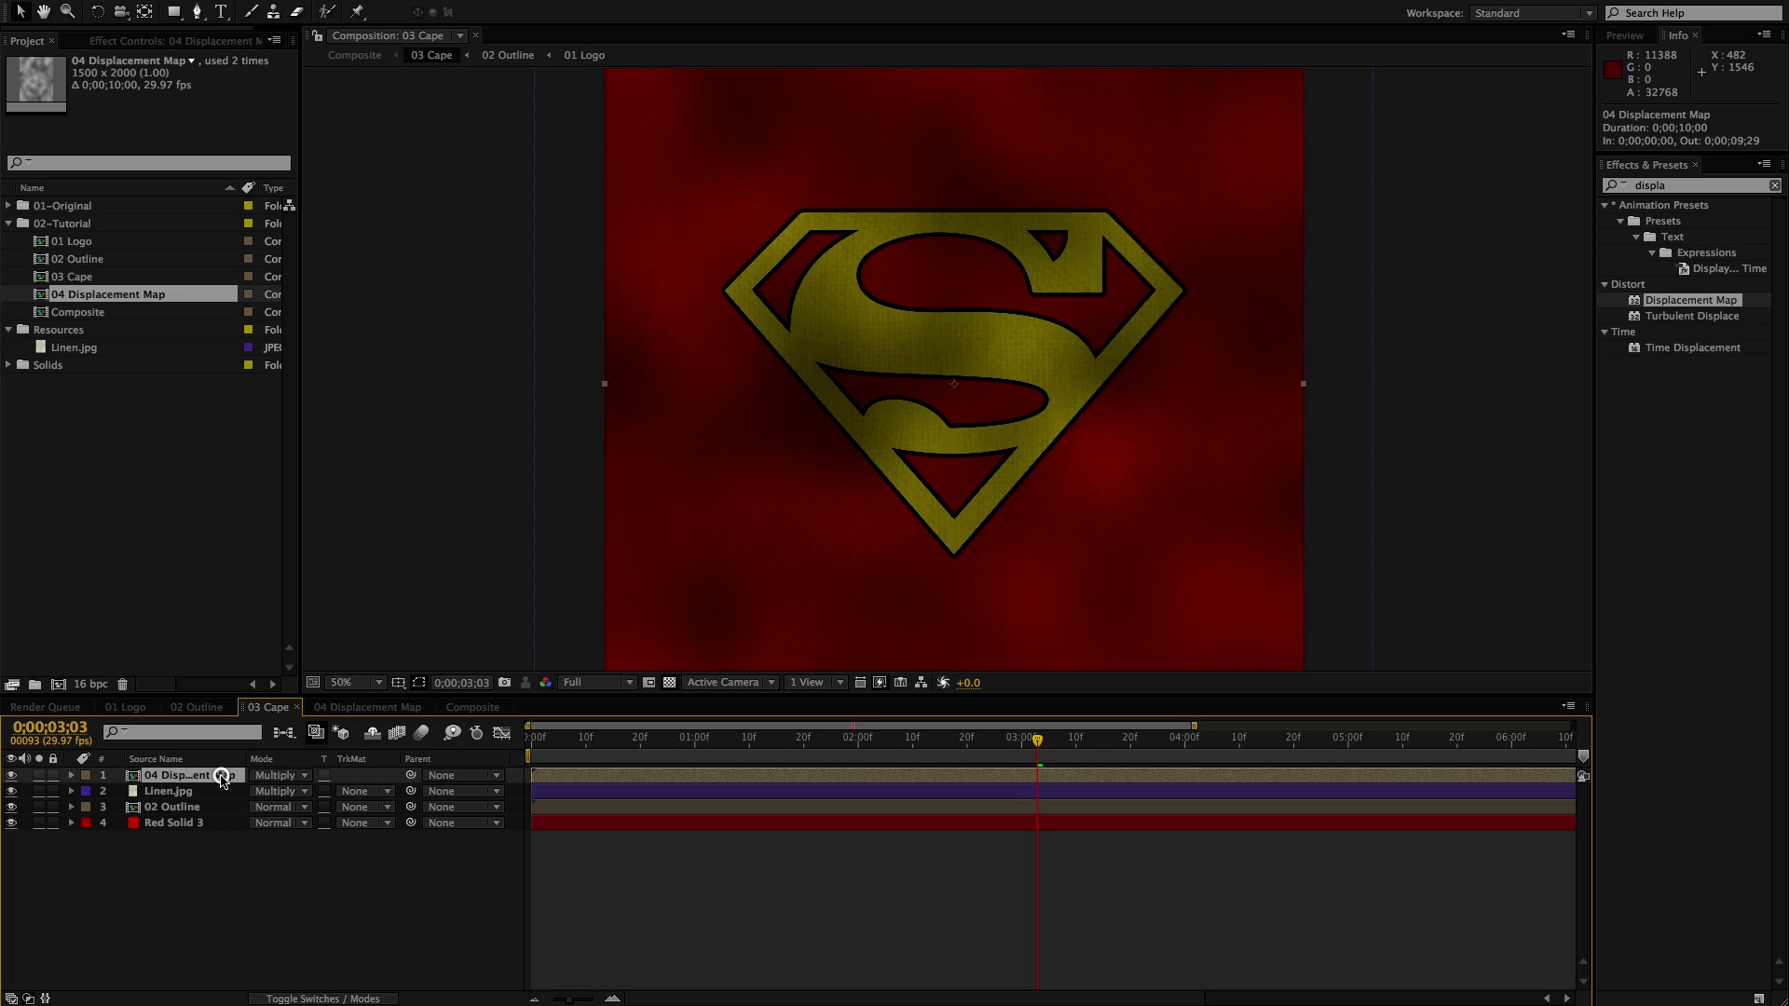
click(160, 46)
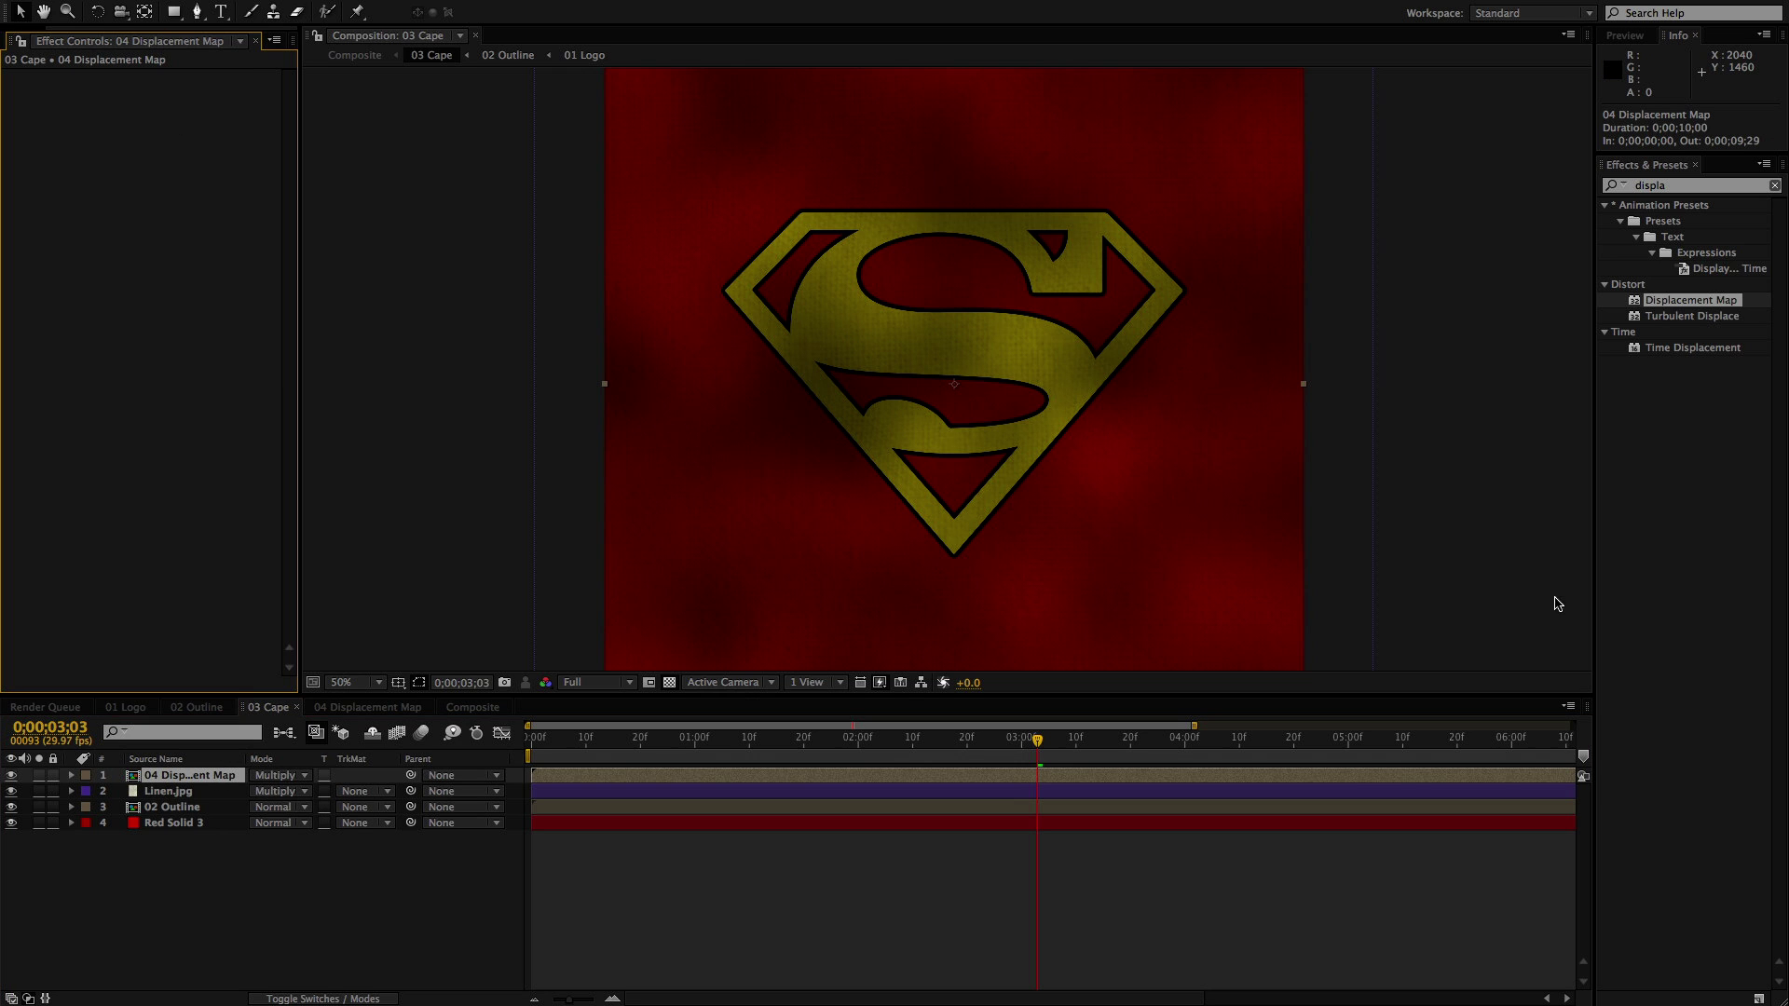
click(1672, 186)
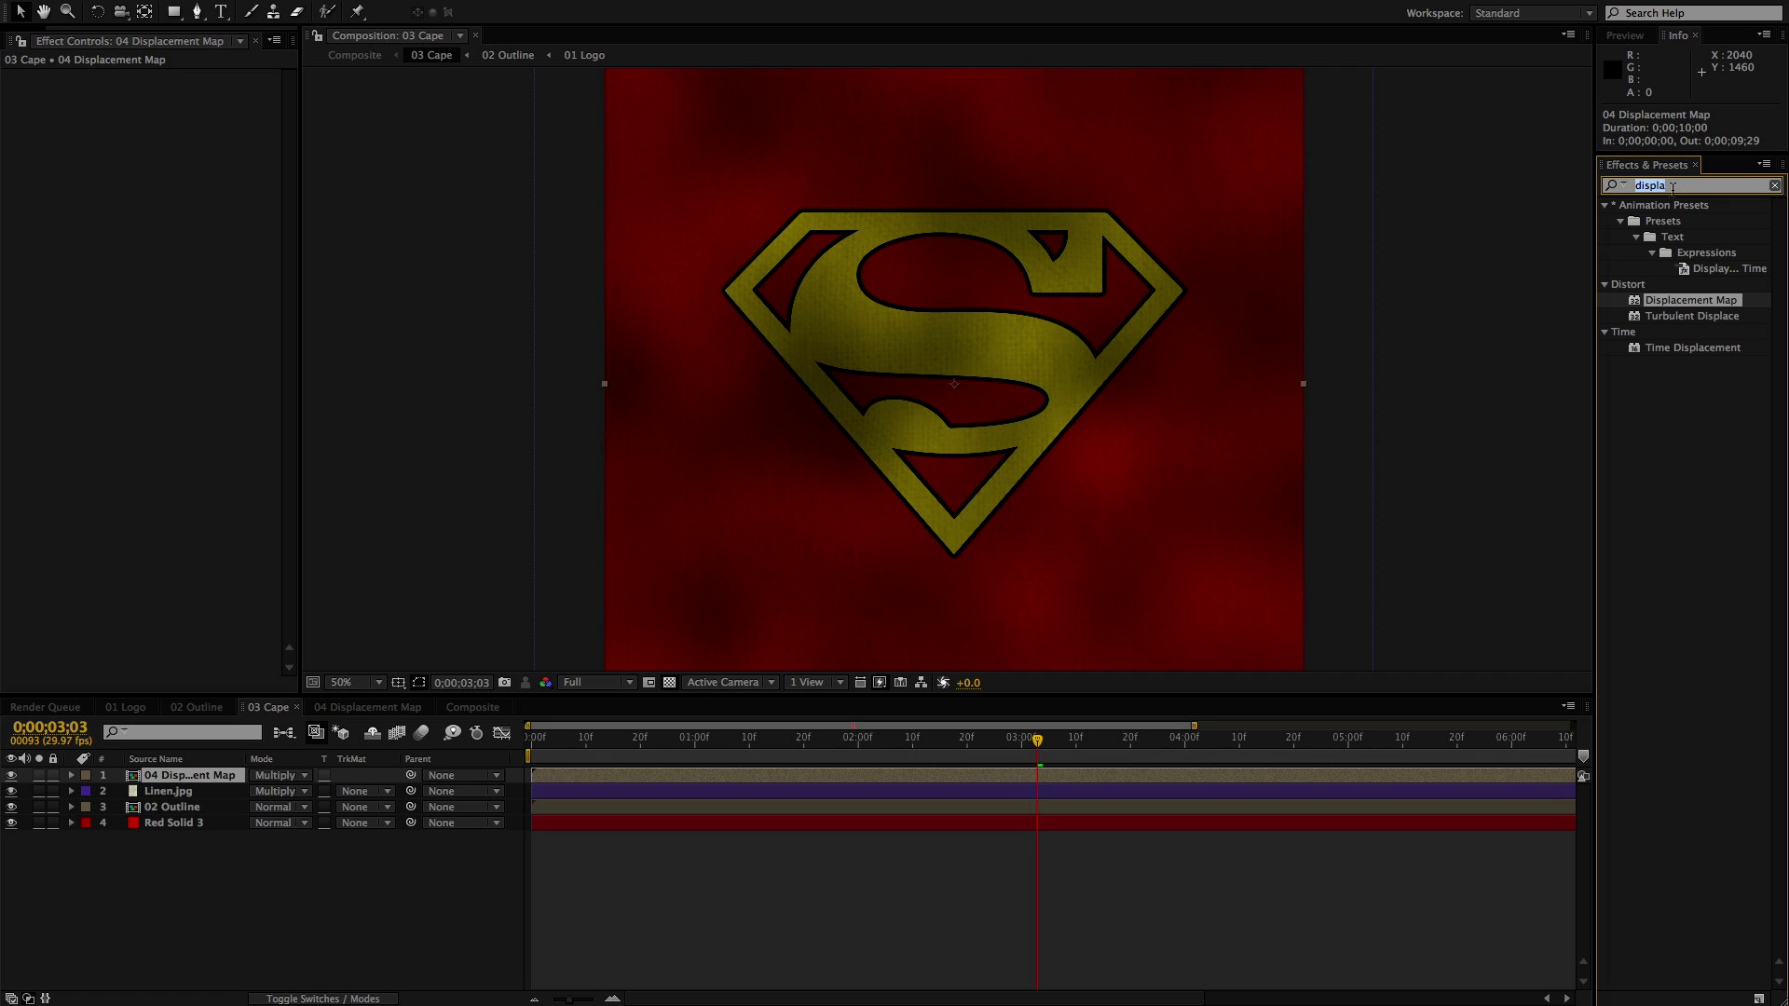
text(leve)
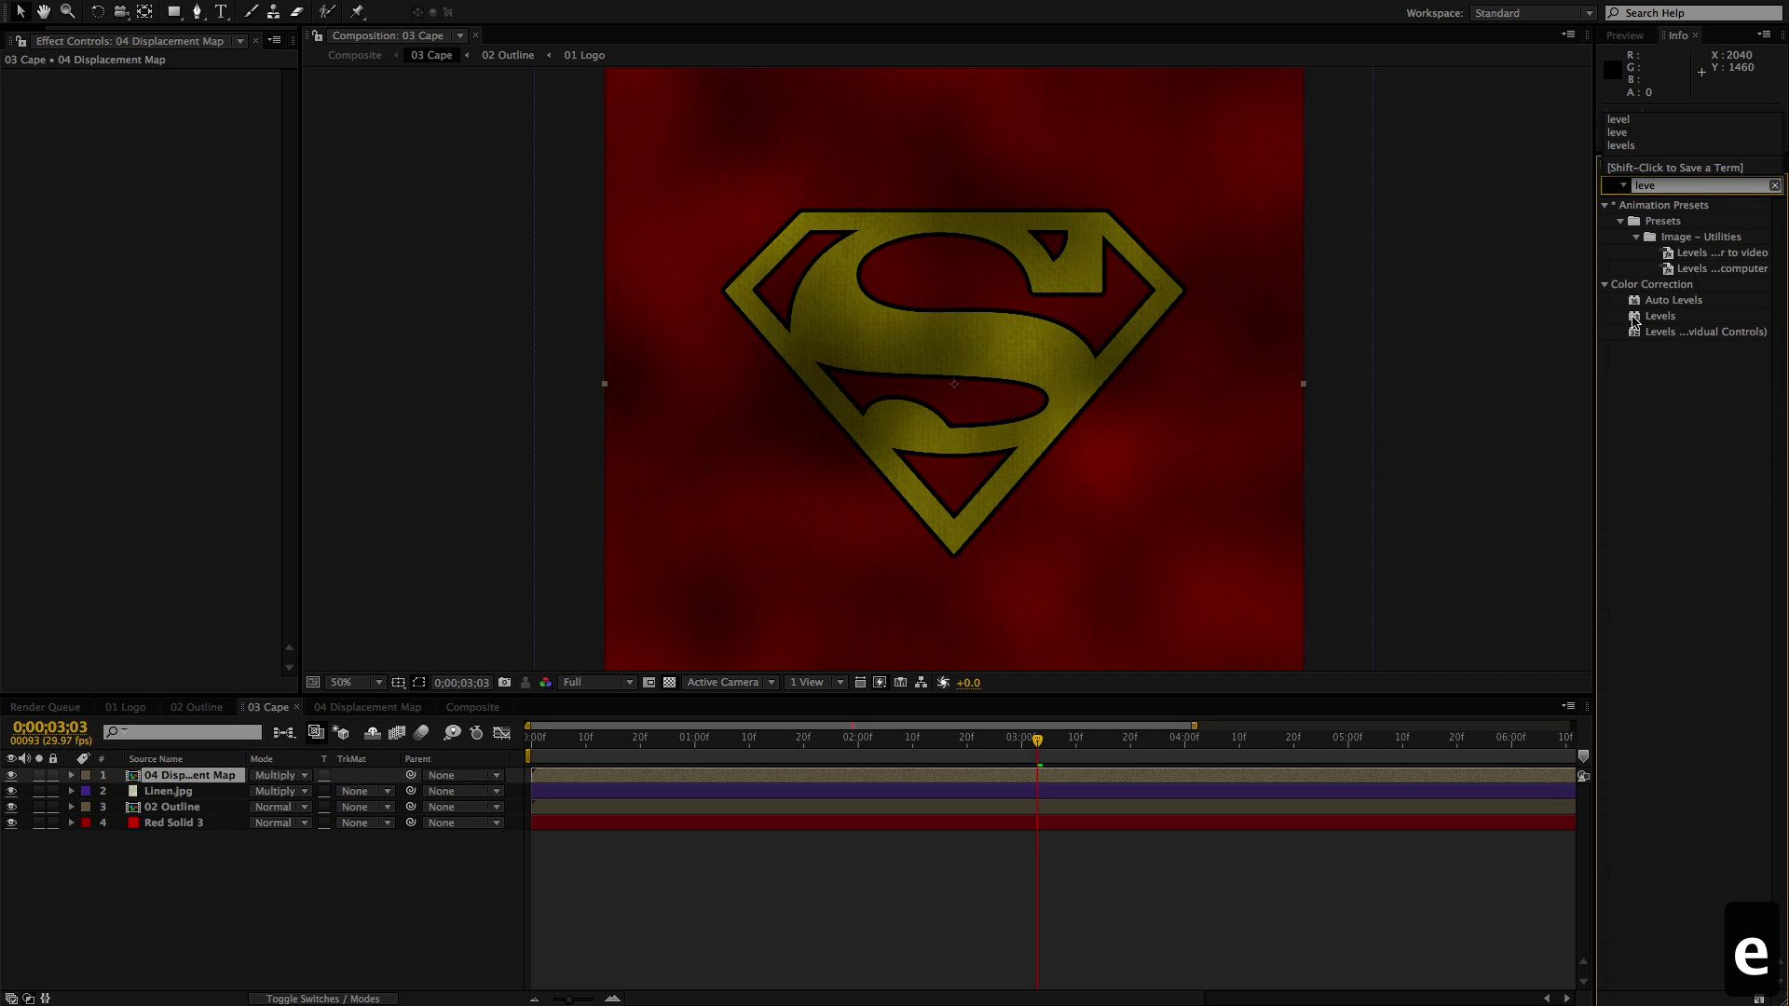
double_click(1659, 316)
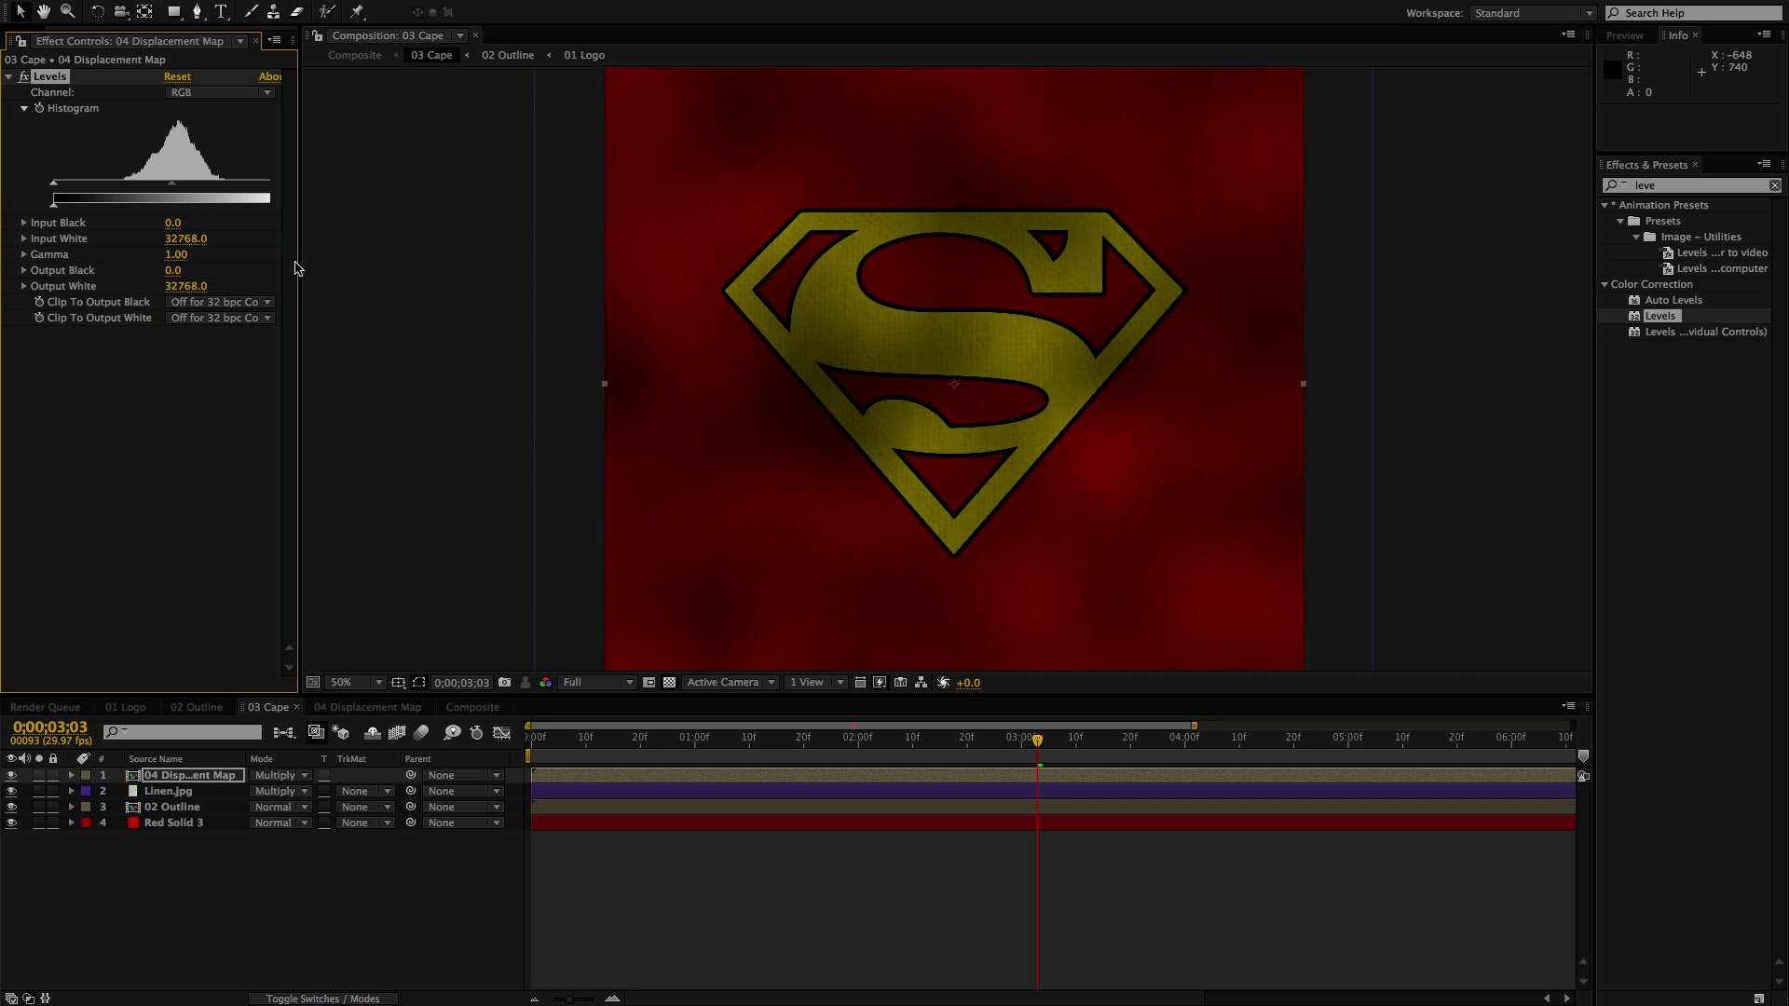
drag(296, 263, 387, 267)
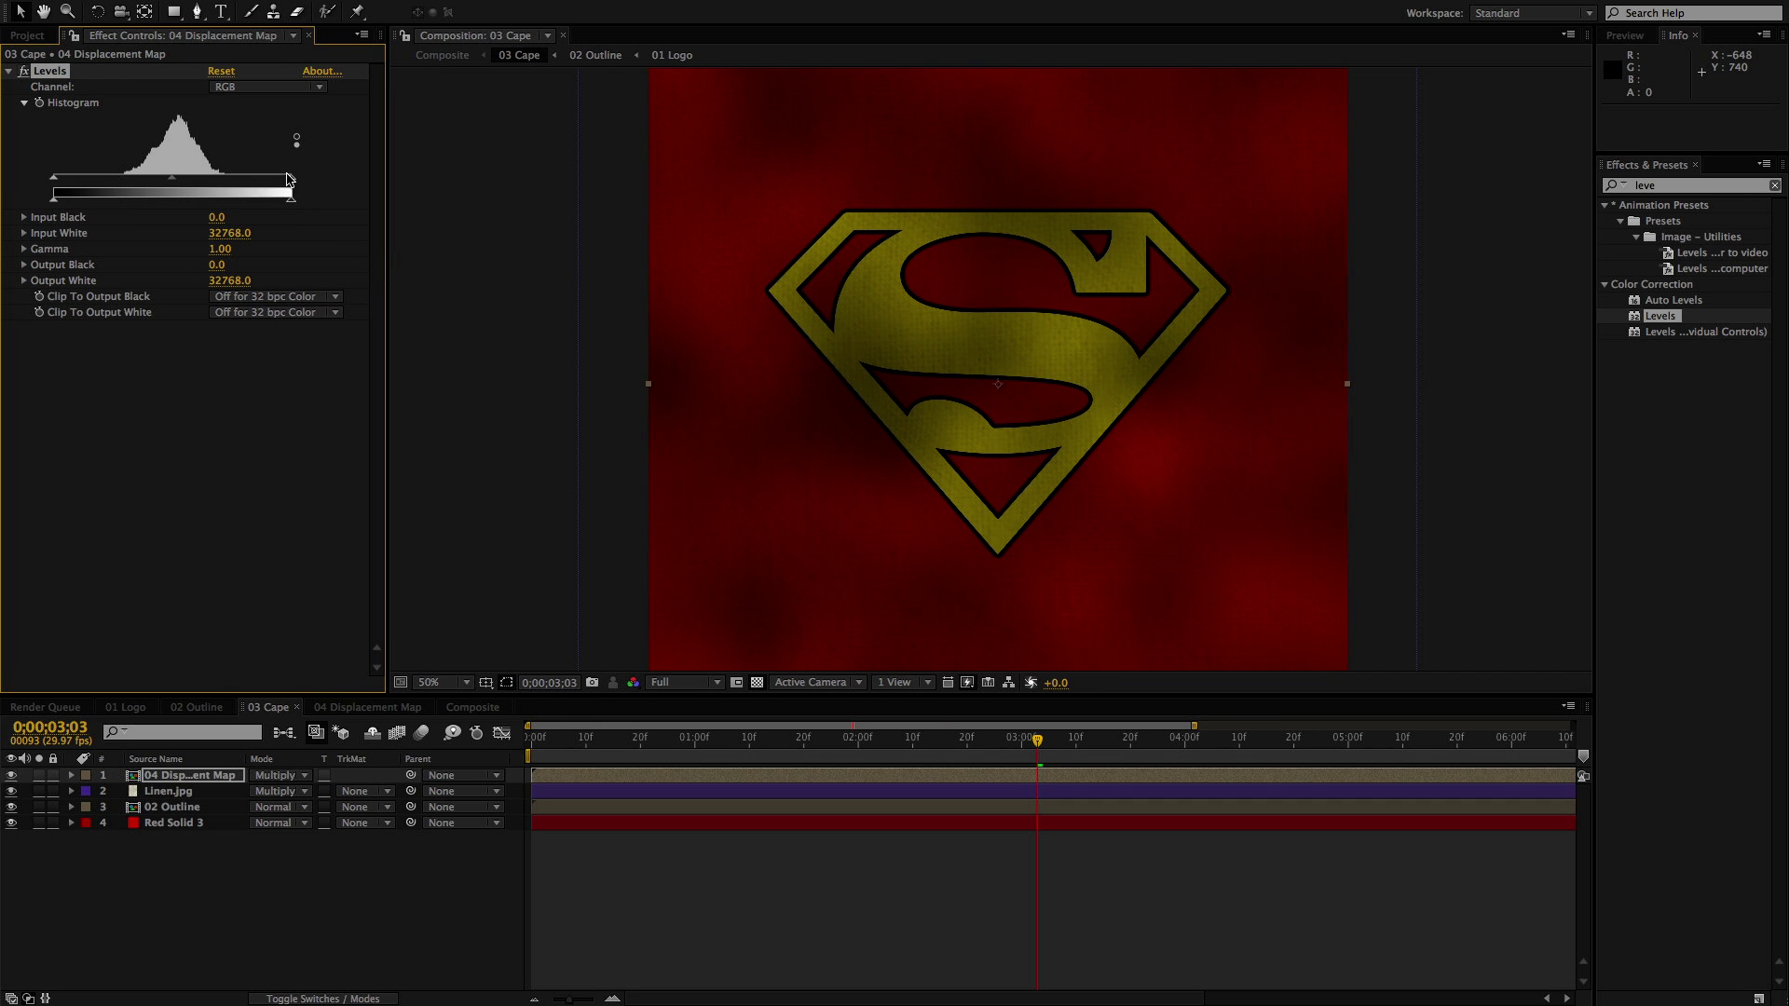
drag(282, 179, 180, 183)
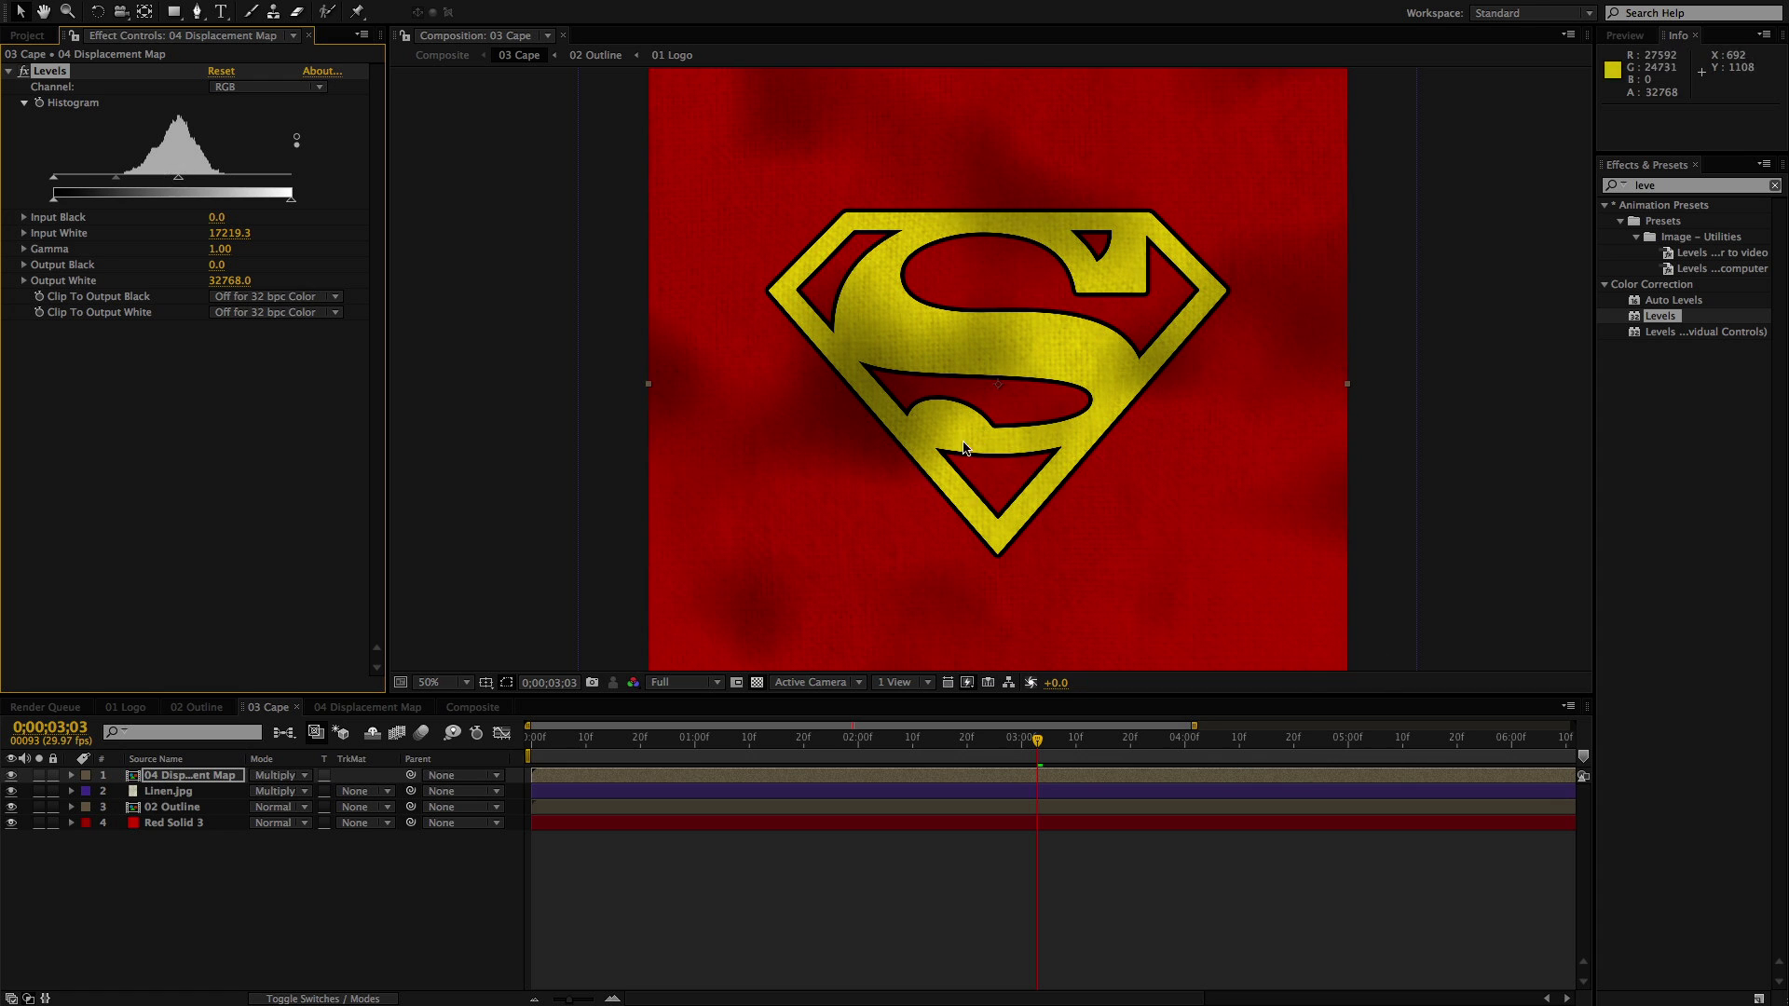
Add another copy of the 04 Displacement Map composition as the top layer of 03 Cape
click(27, 35)
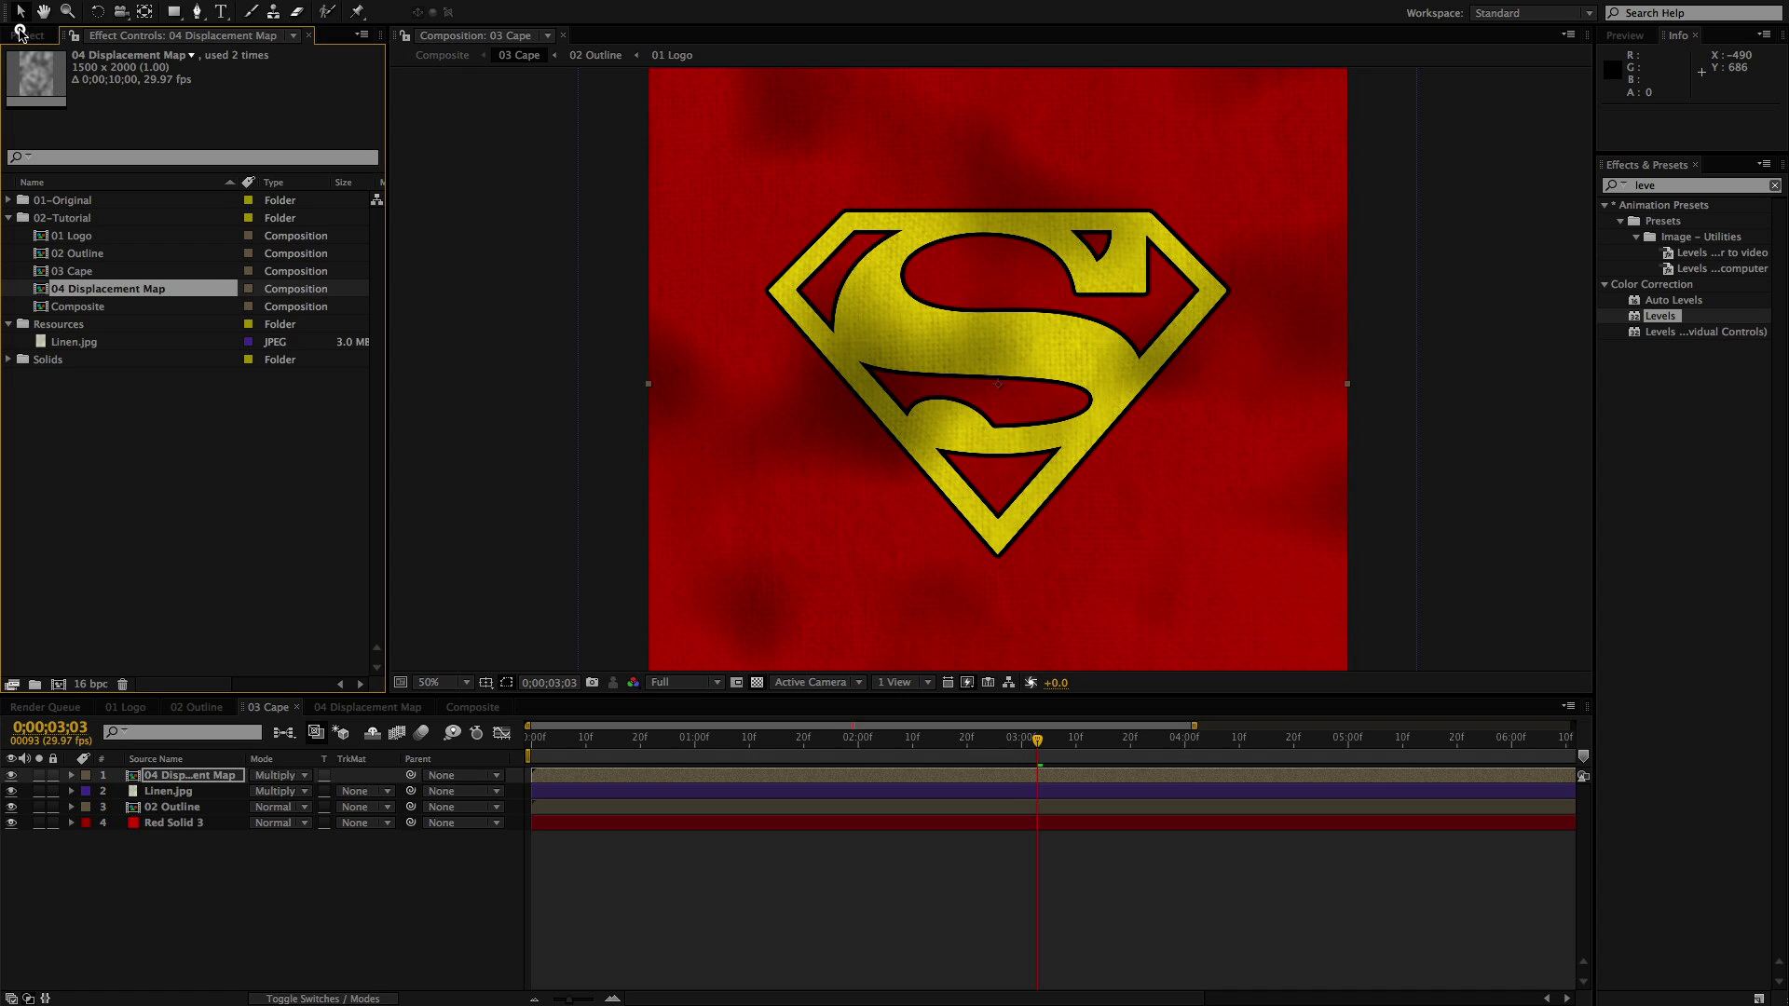
click(75, 410)
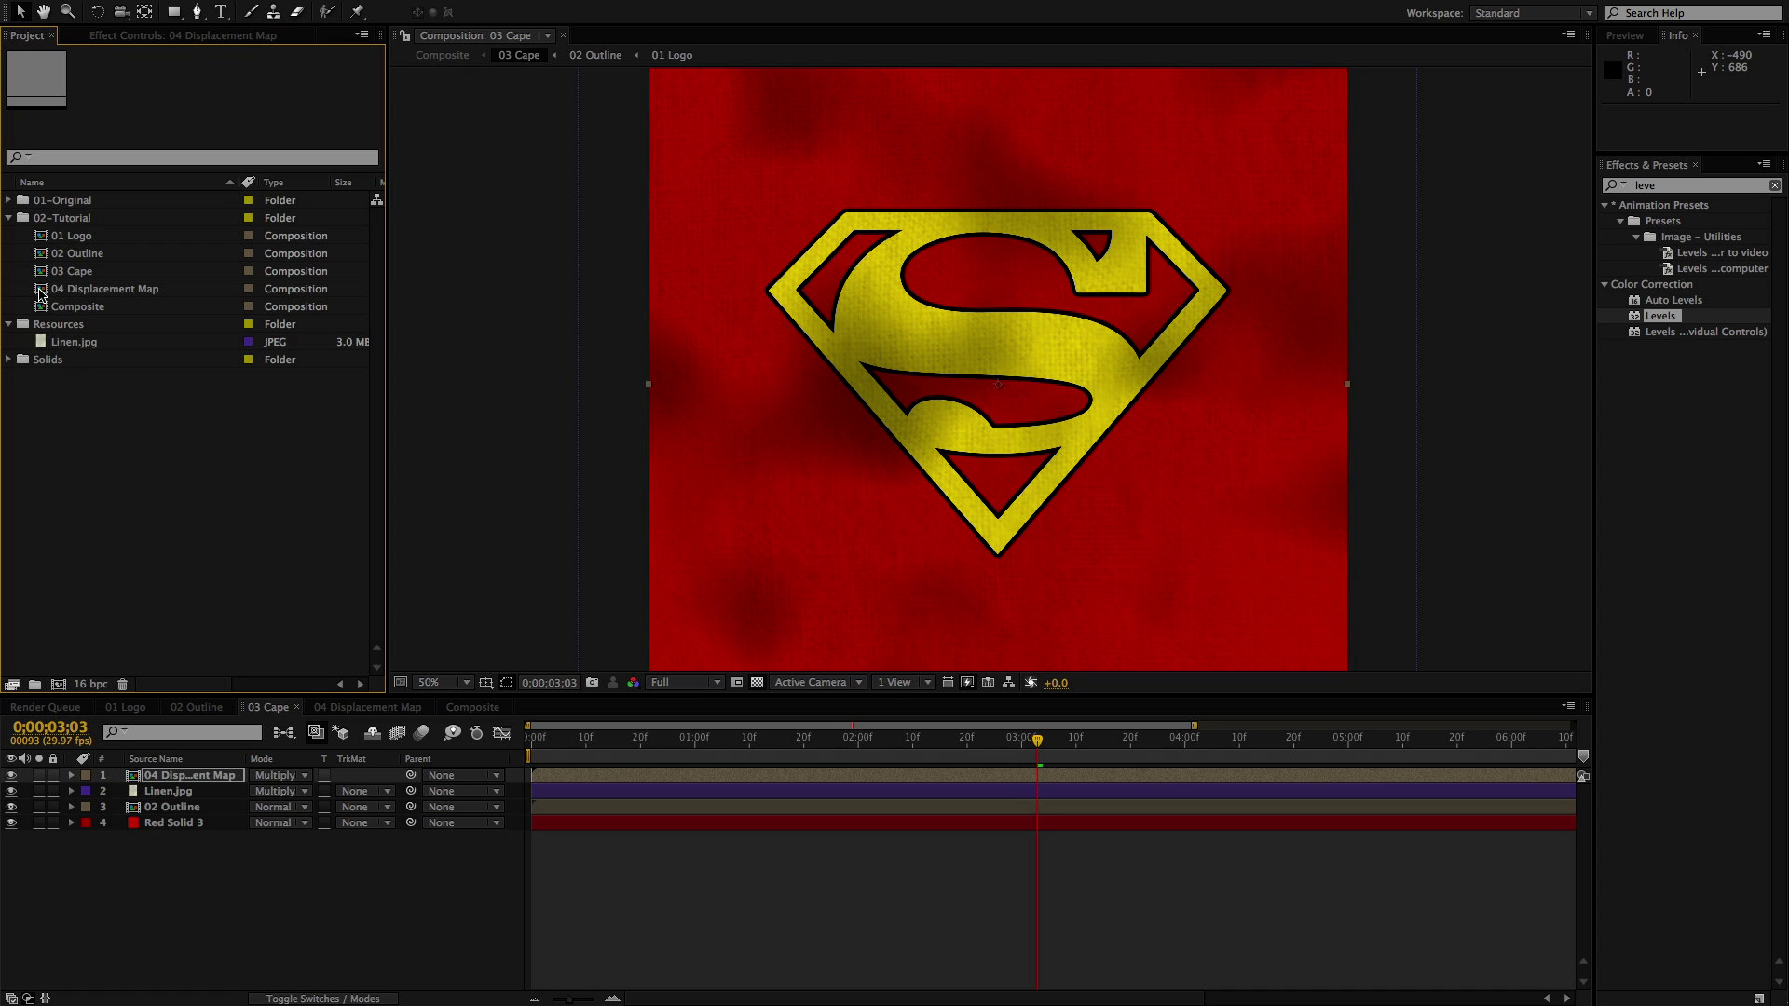
drag(48, 290, 155, 771)
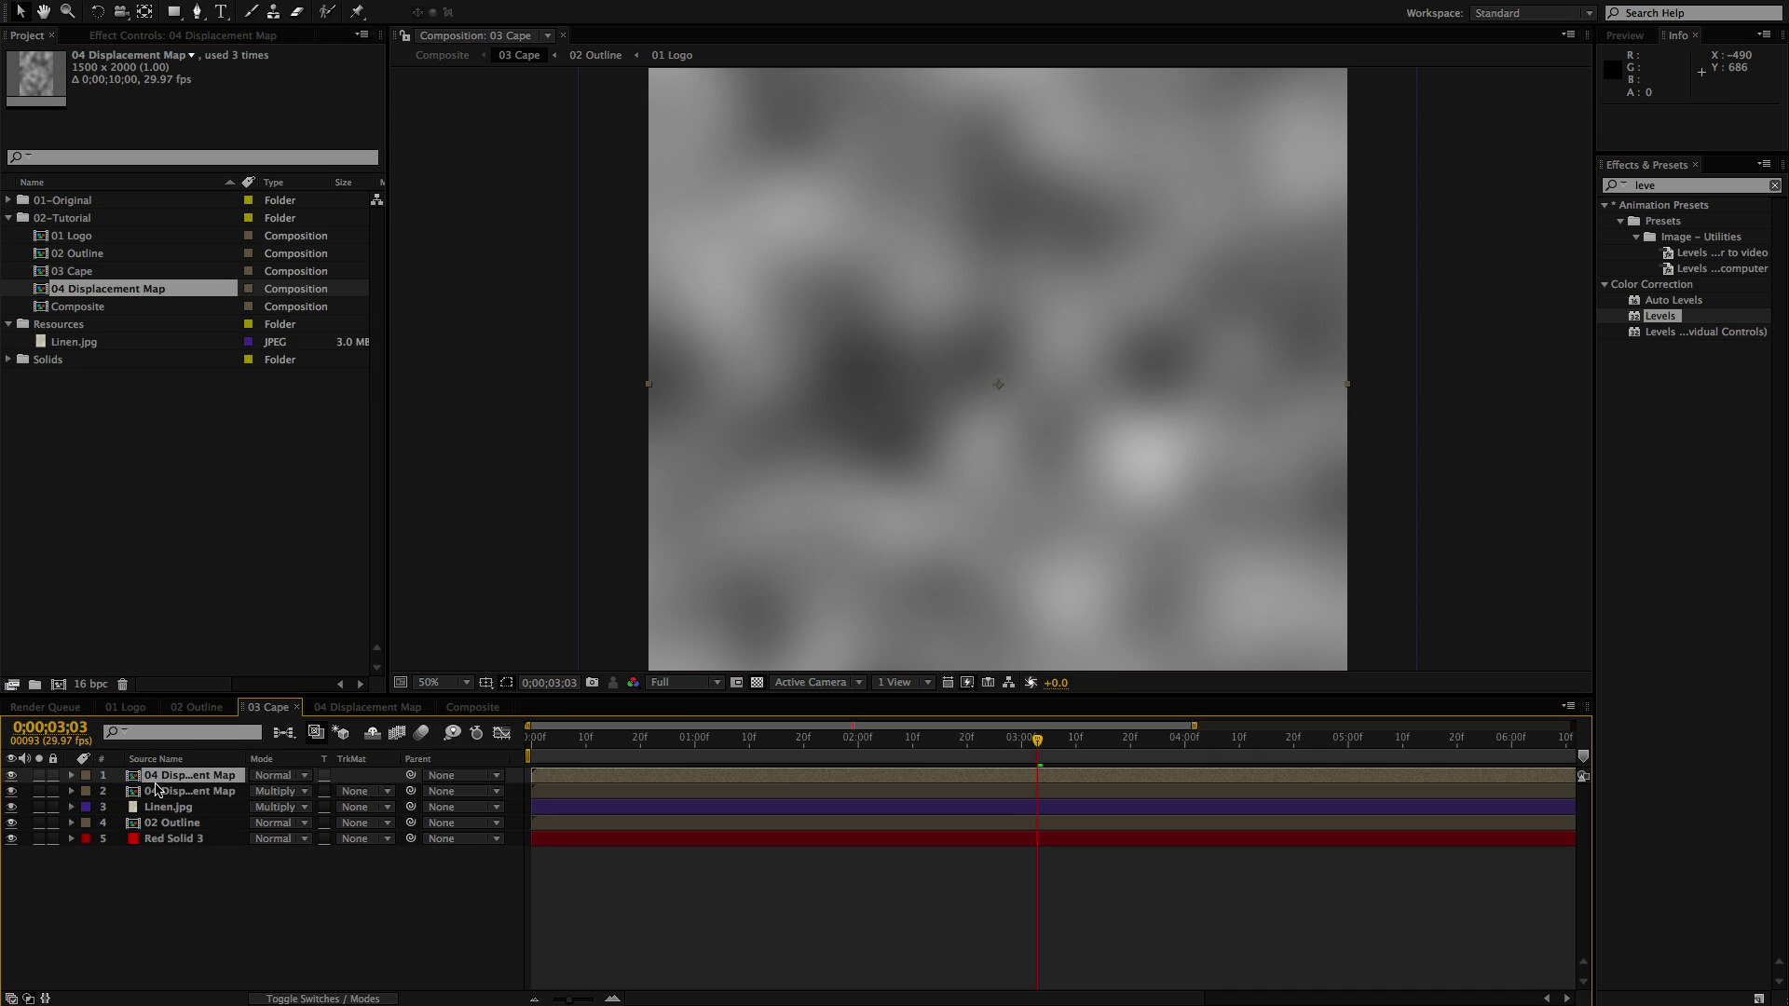
Rename the lower, multiplied displacement map layer as Shadows and the top copy as Highlights
key(Return)
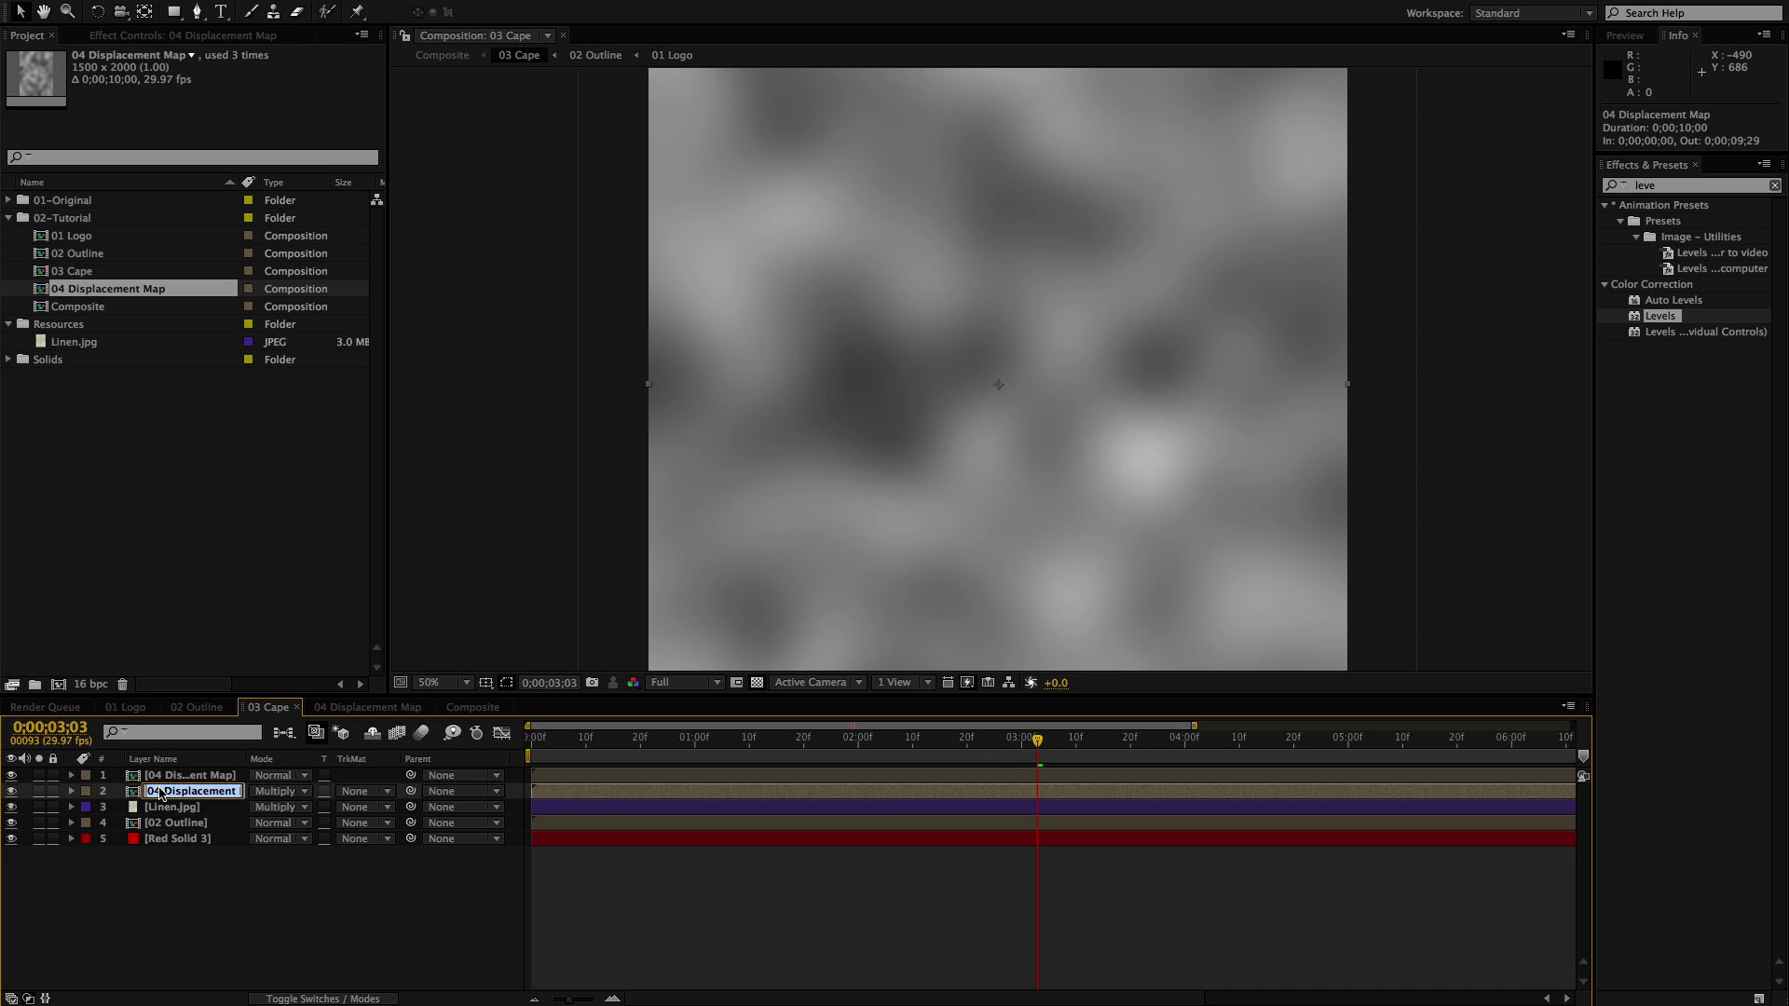
text(Sha)
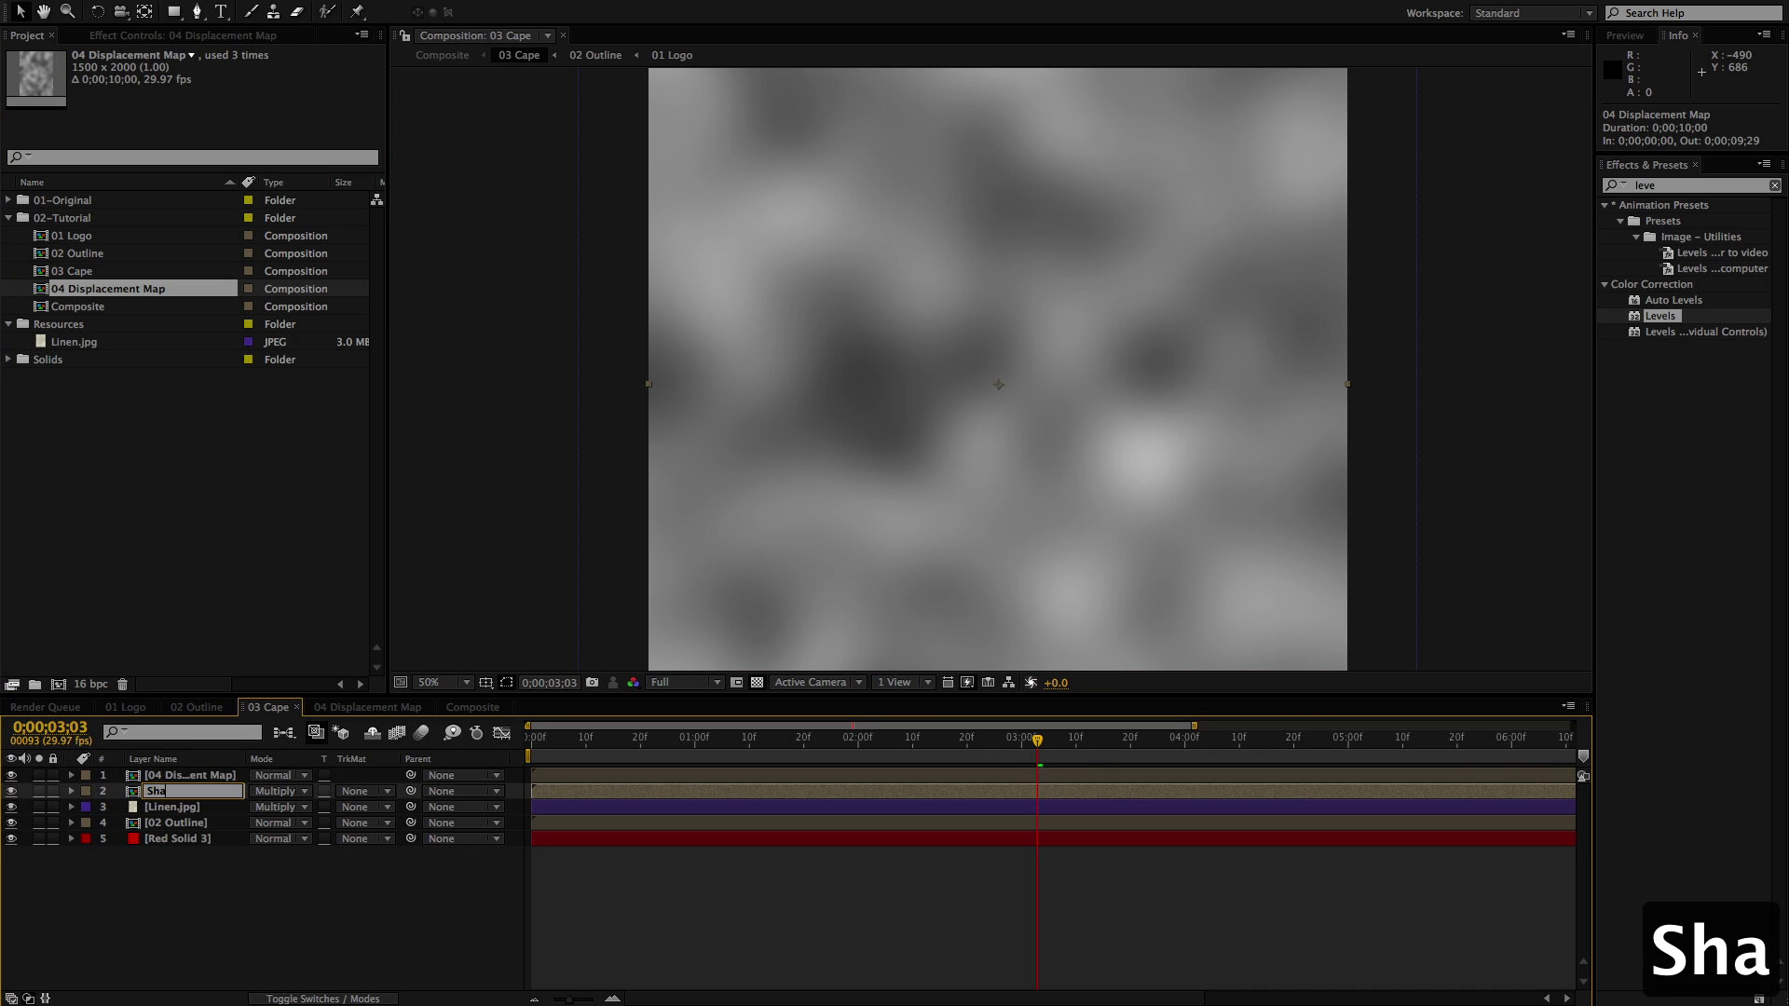
text(dows)
key(Return)
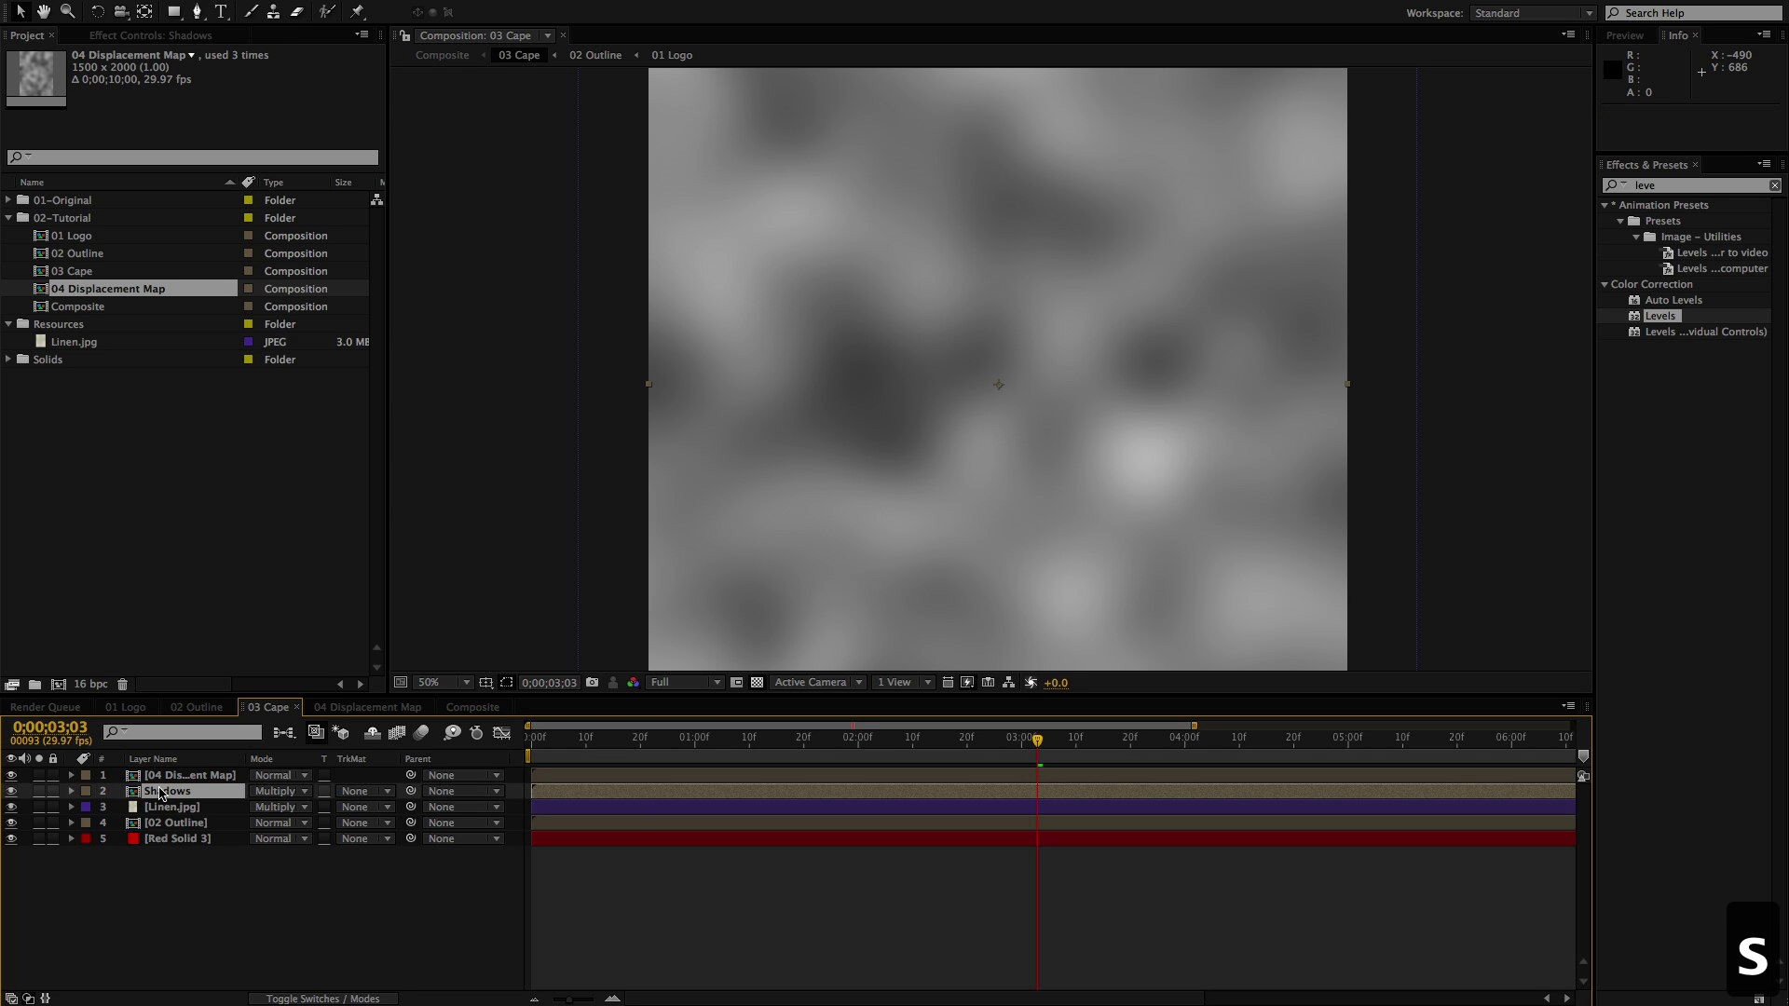
click(167, 777)
key(Return)
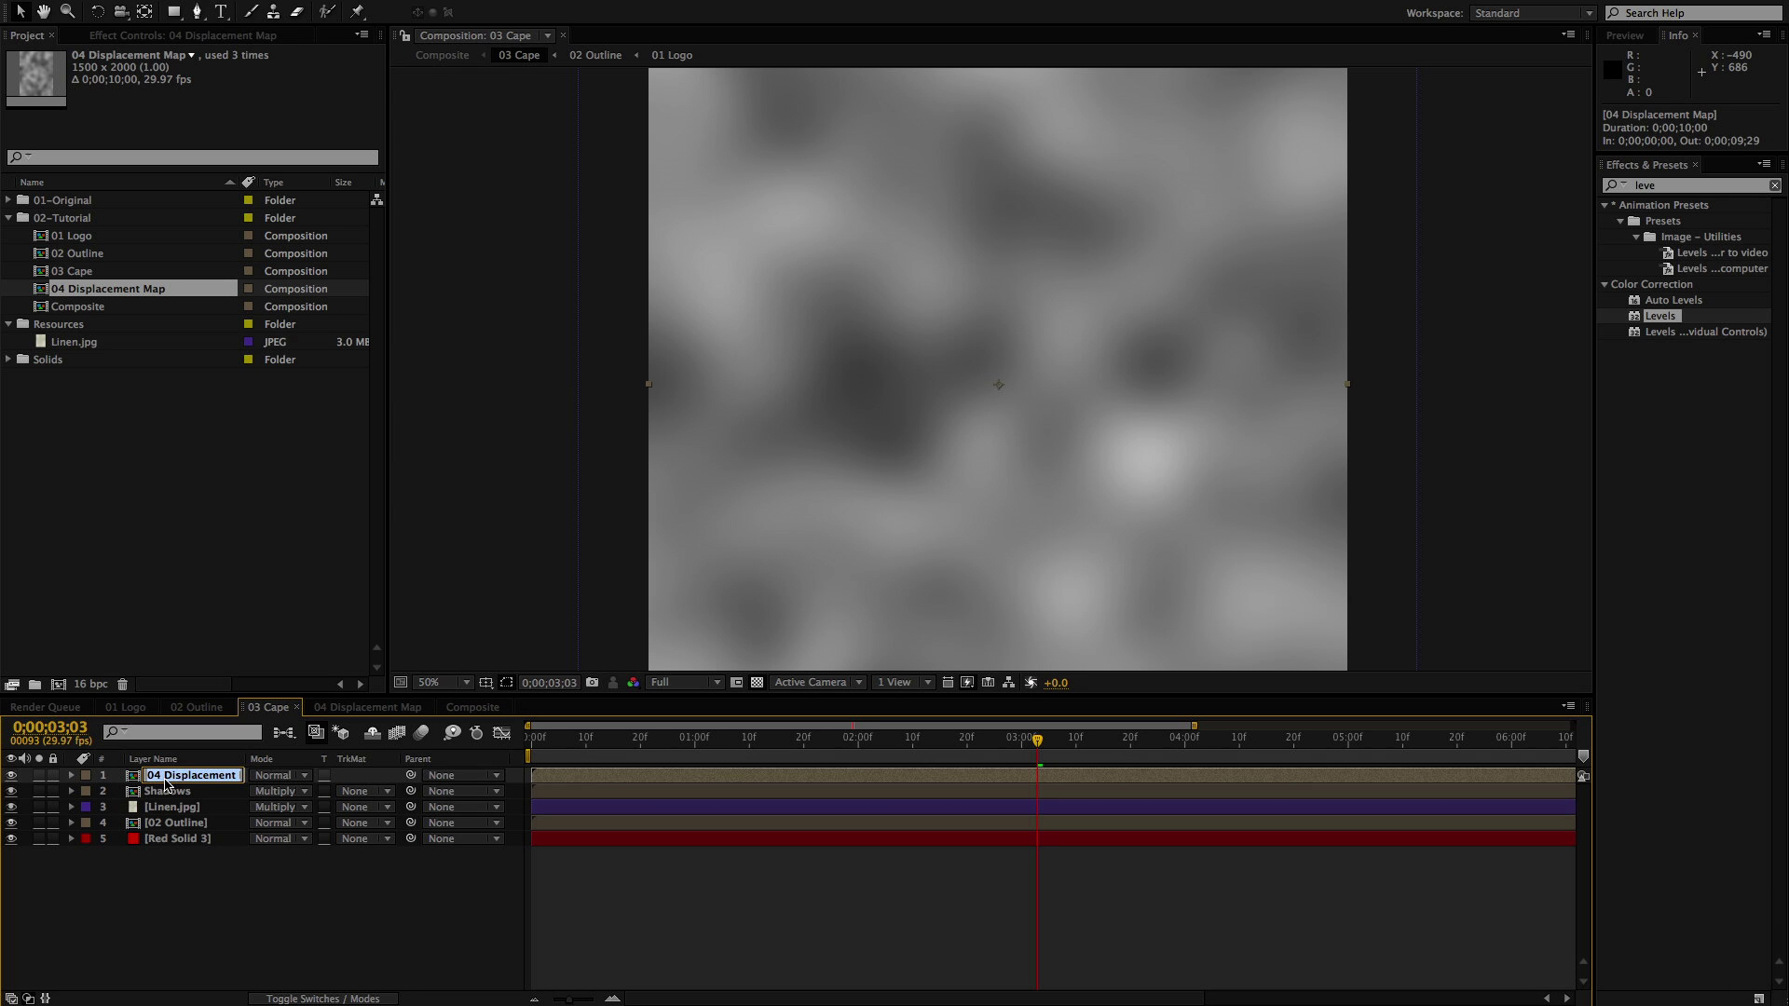
text(Highlights)
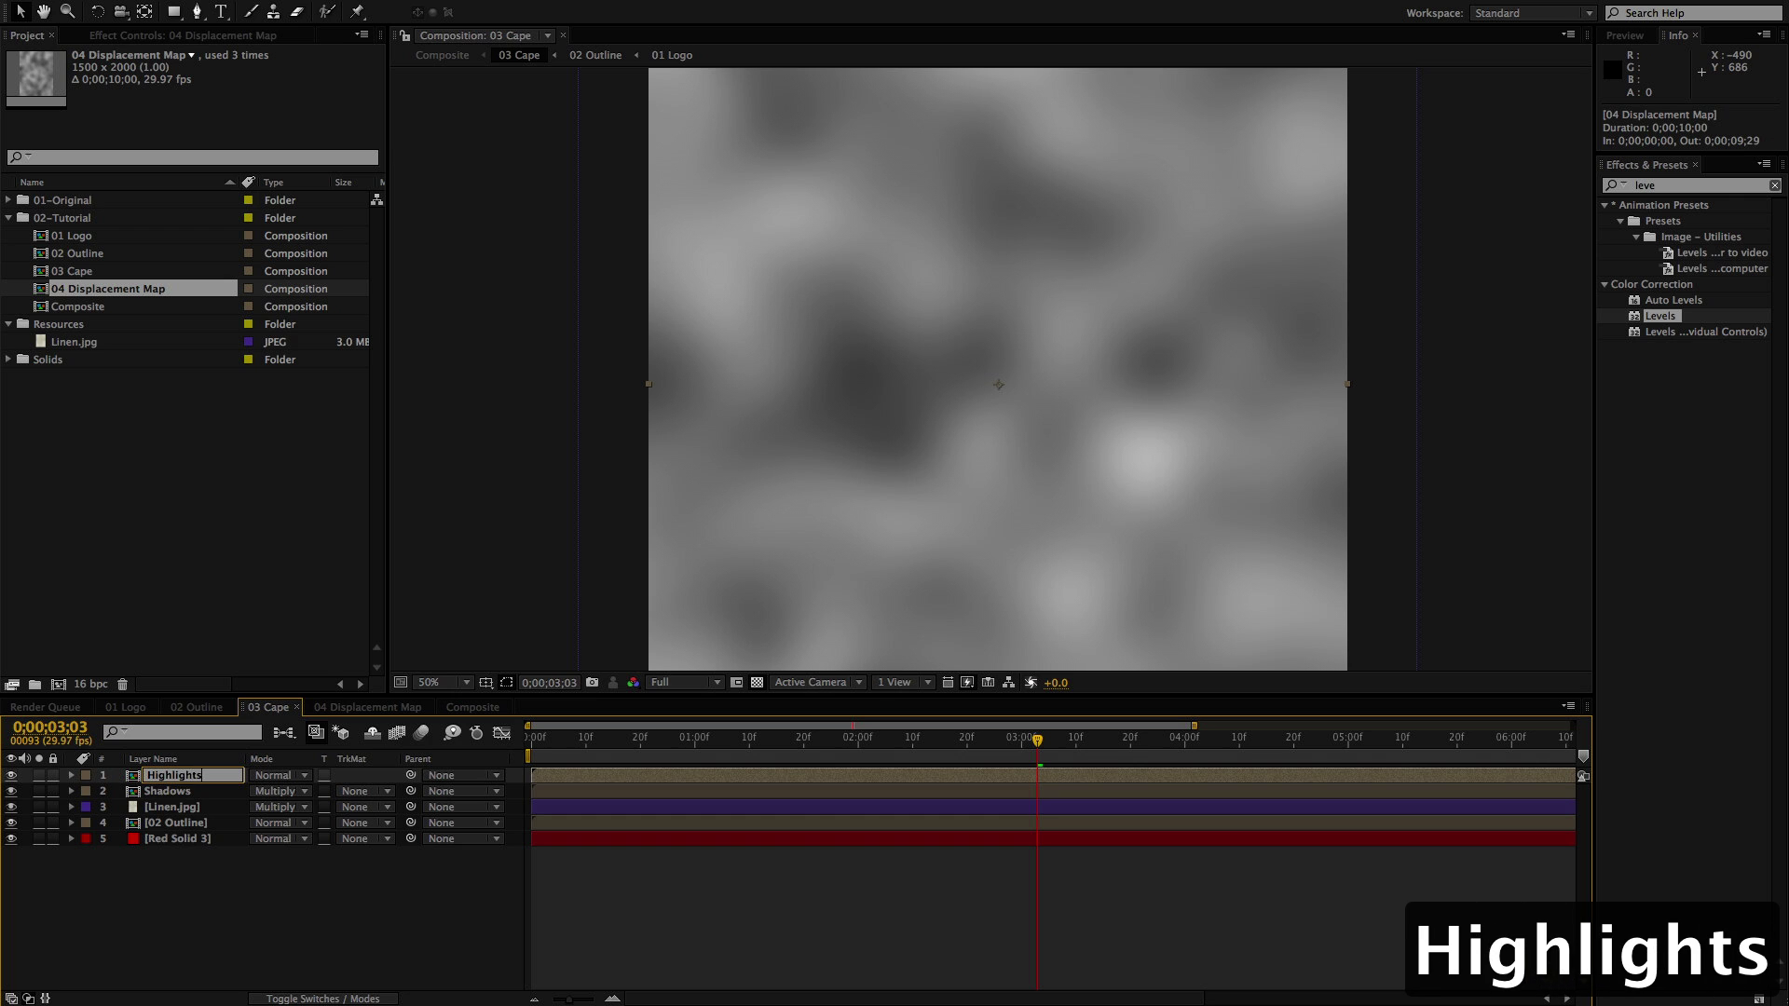
key(Return)
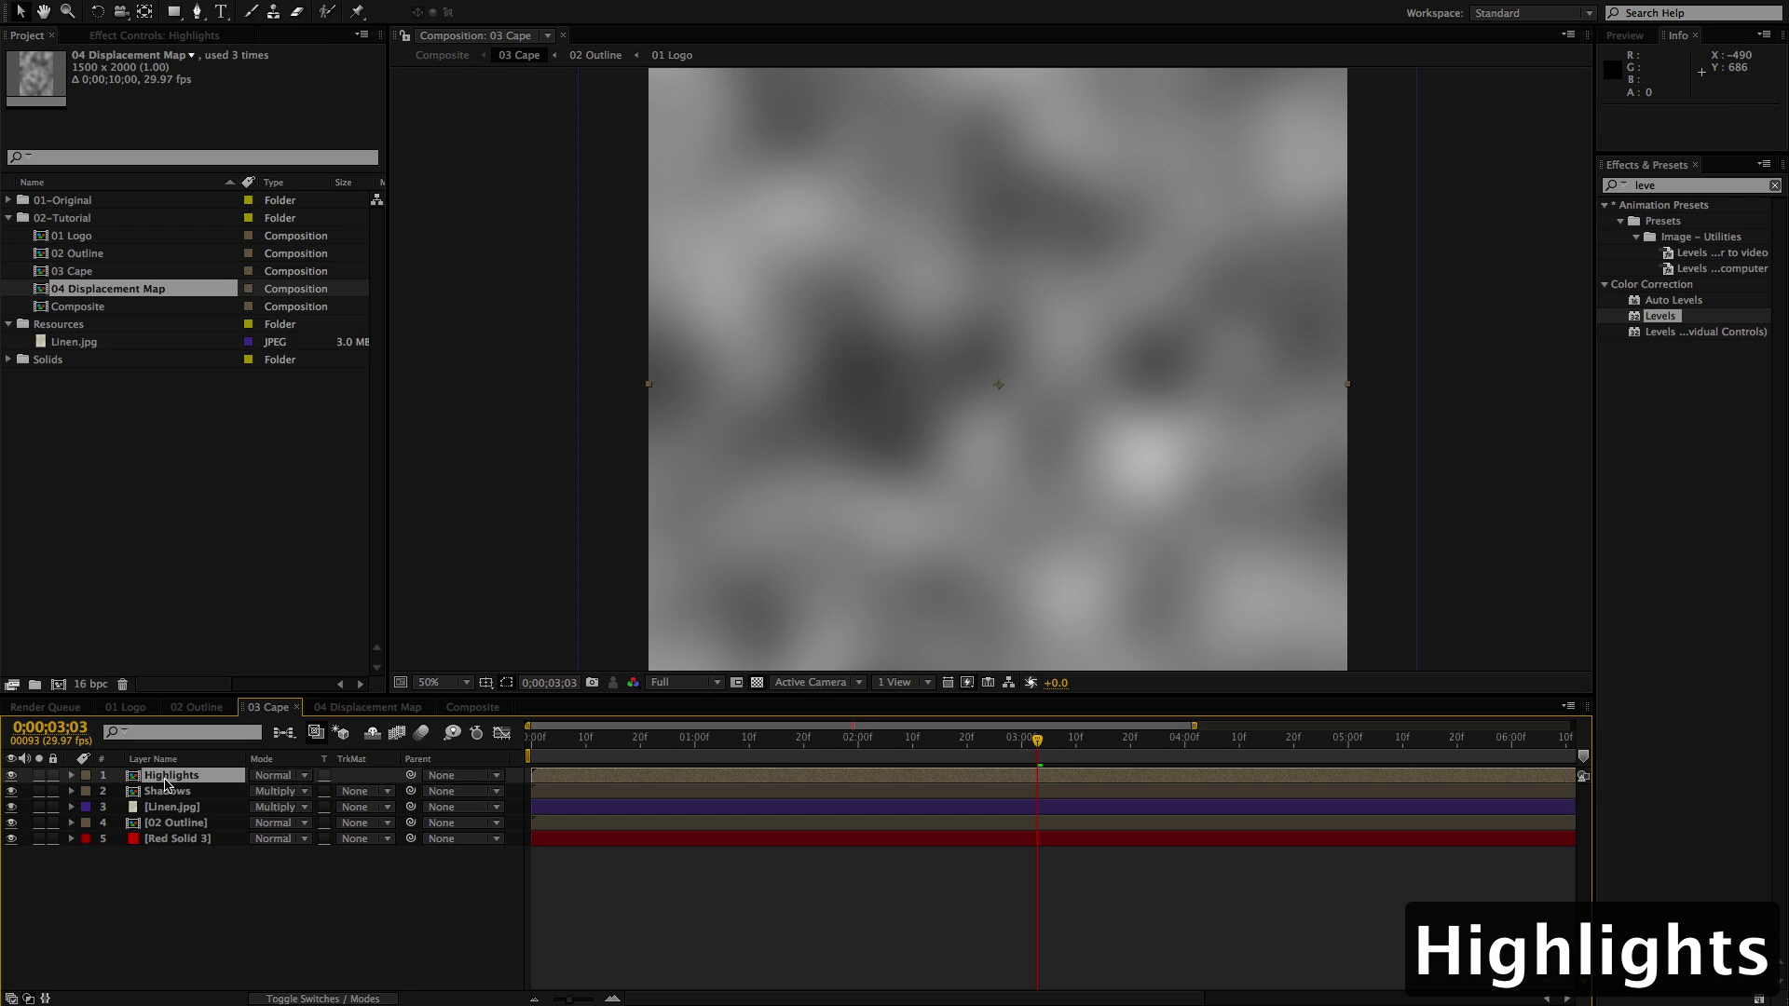
Set the Highlights layer's blending mode to Linear Dodge and apply Levels with Input Black raised to about 16191
click(270, 778)
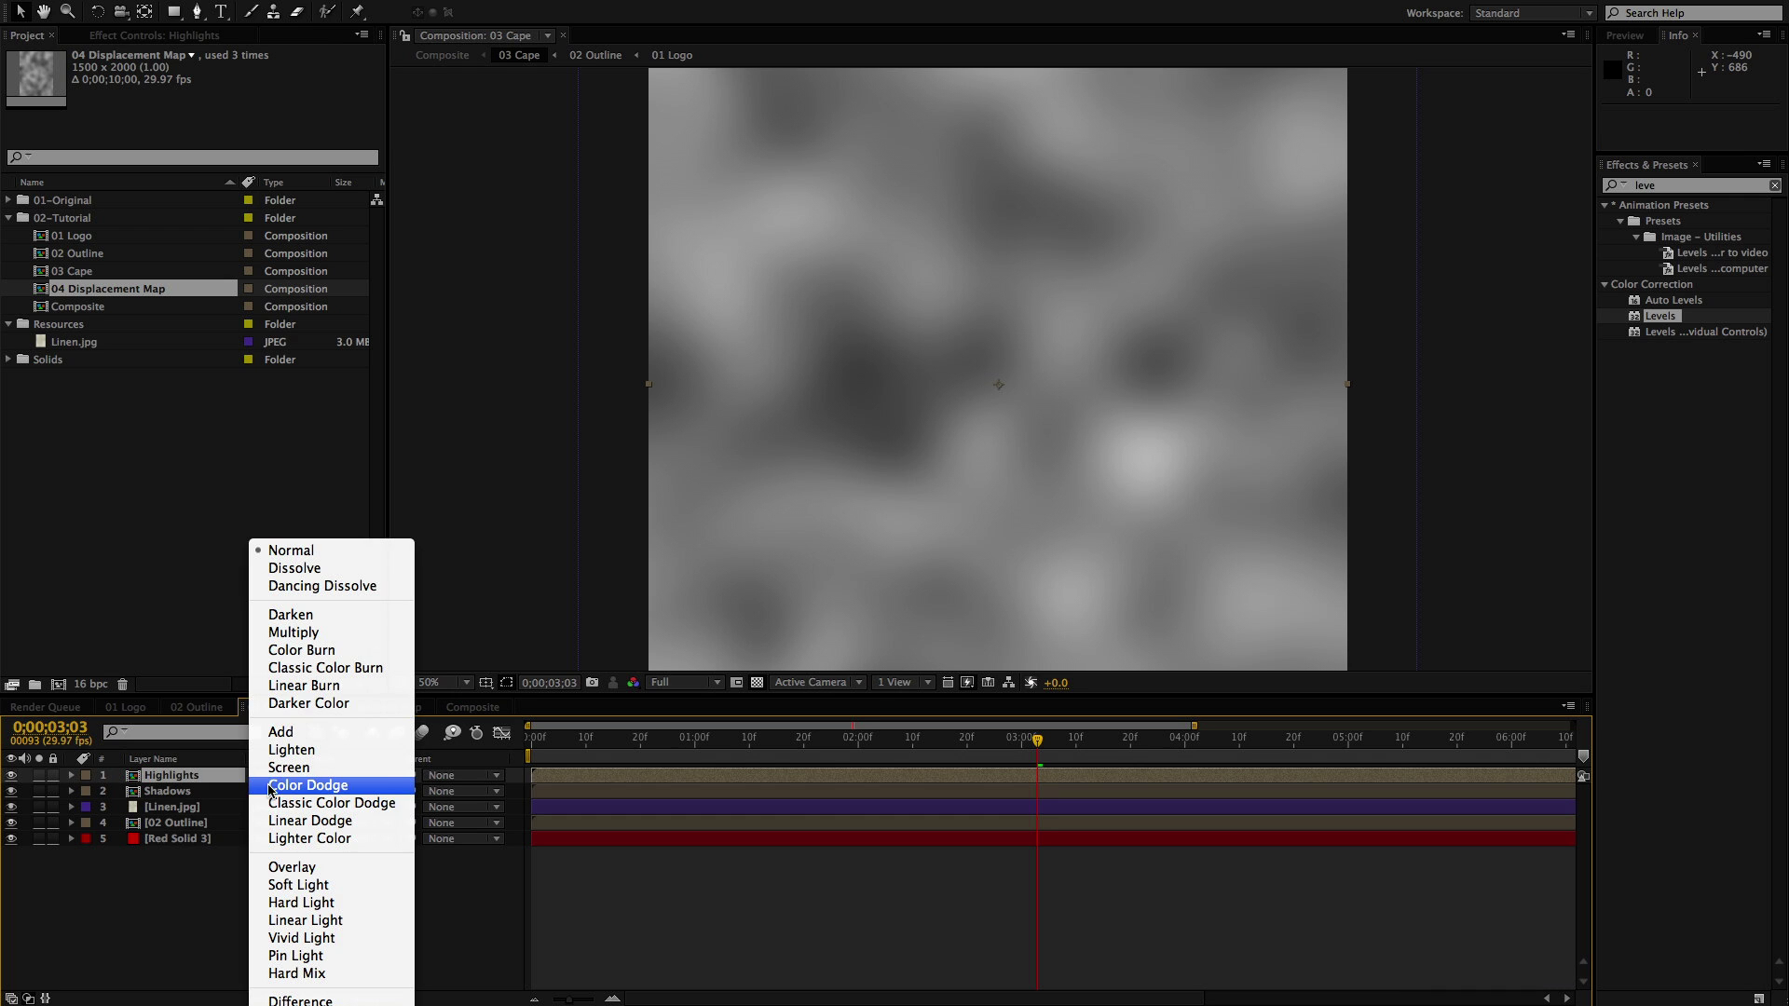
click(341, 822)
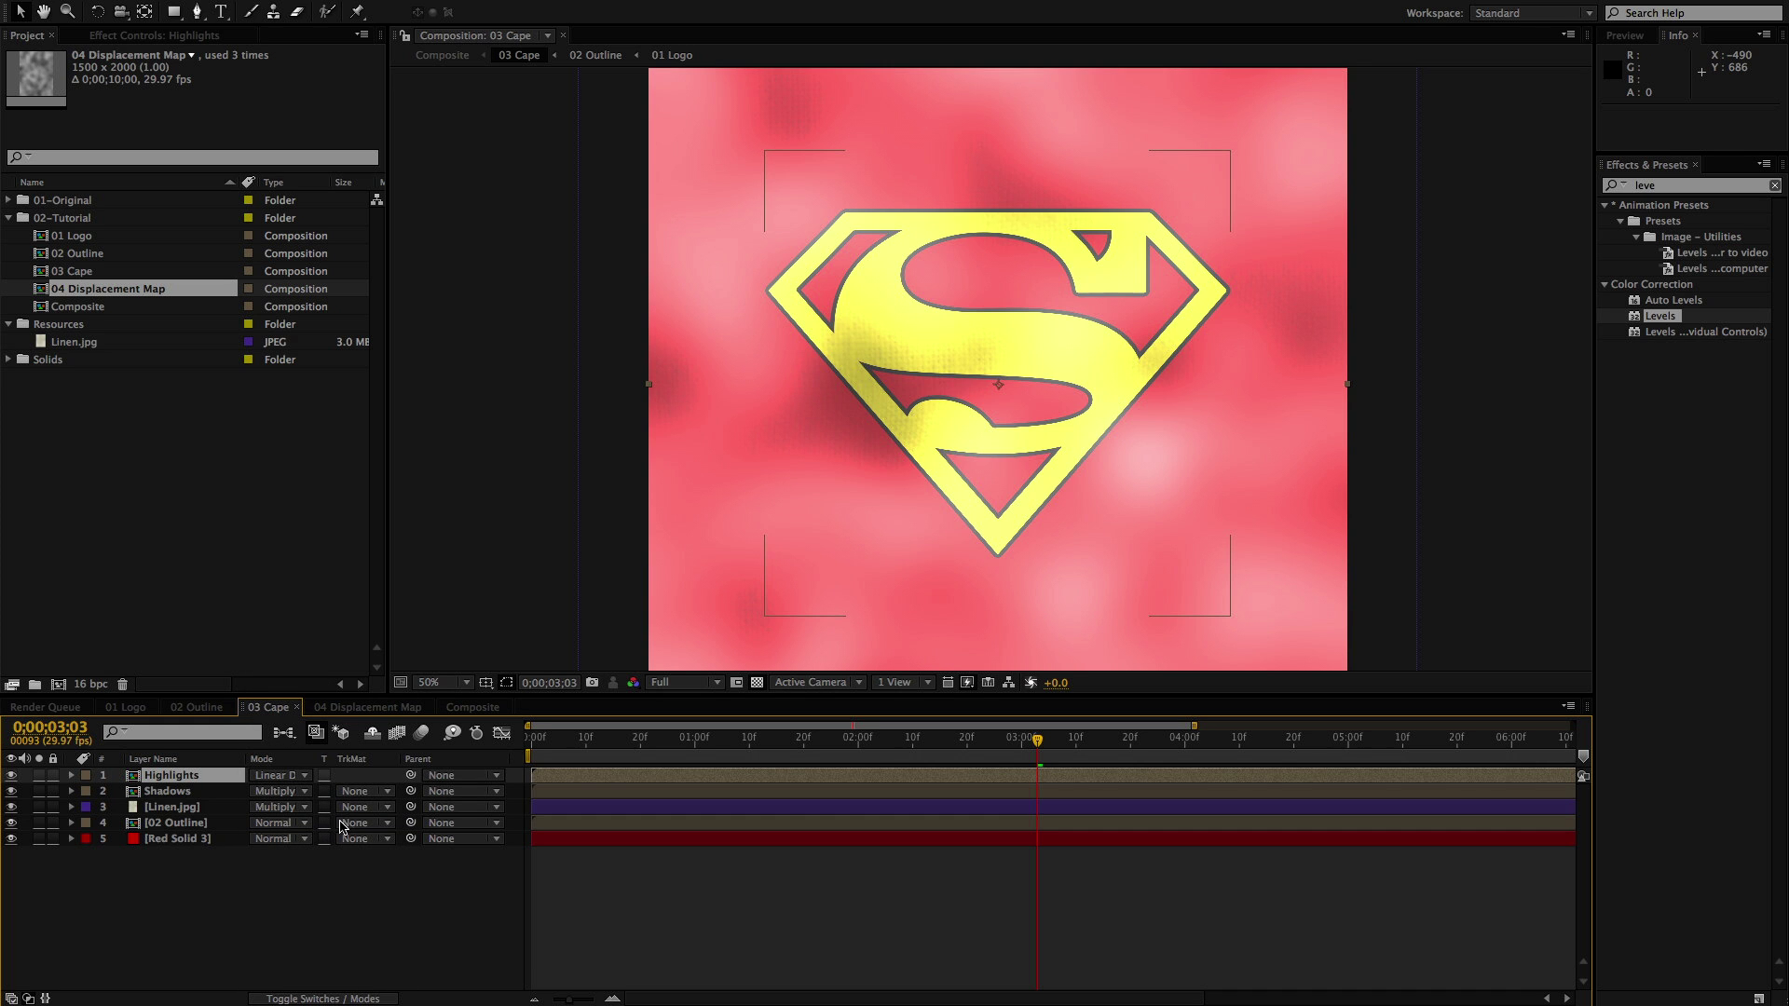
double_click(1659, 315)
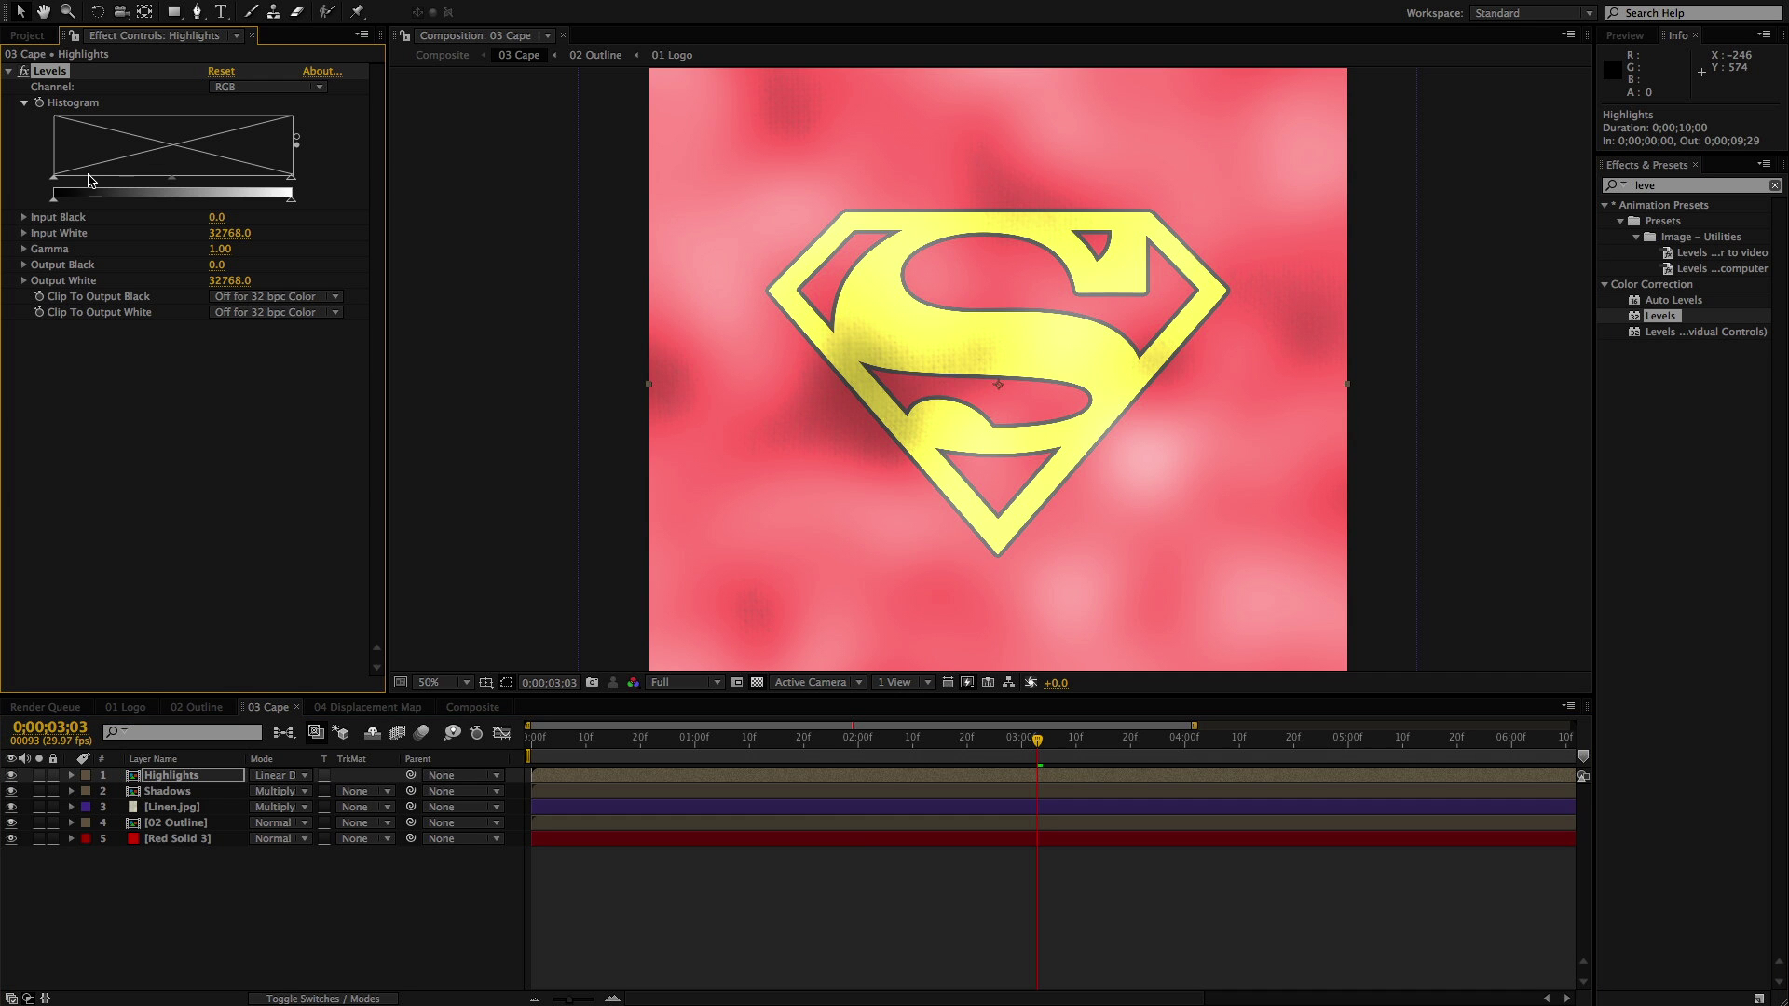
drag(55, 179, 170, 178)
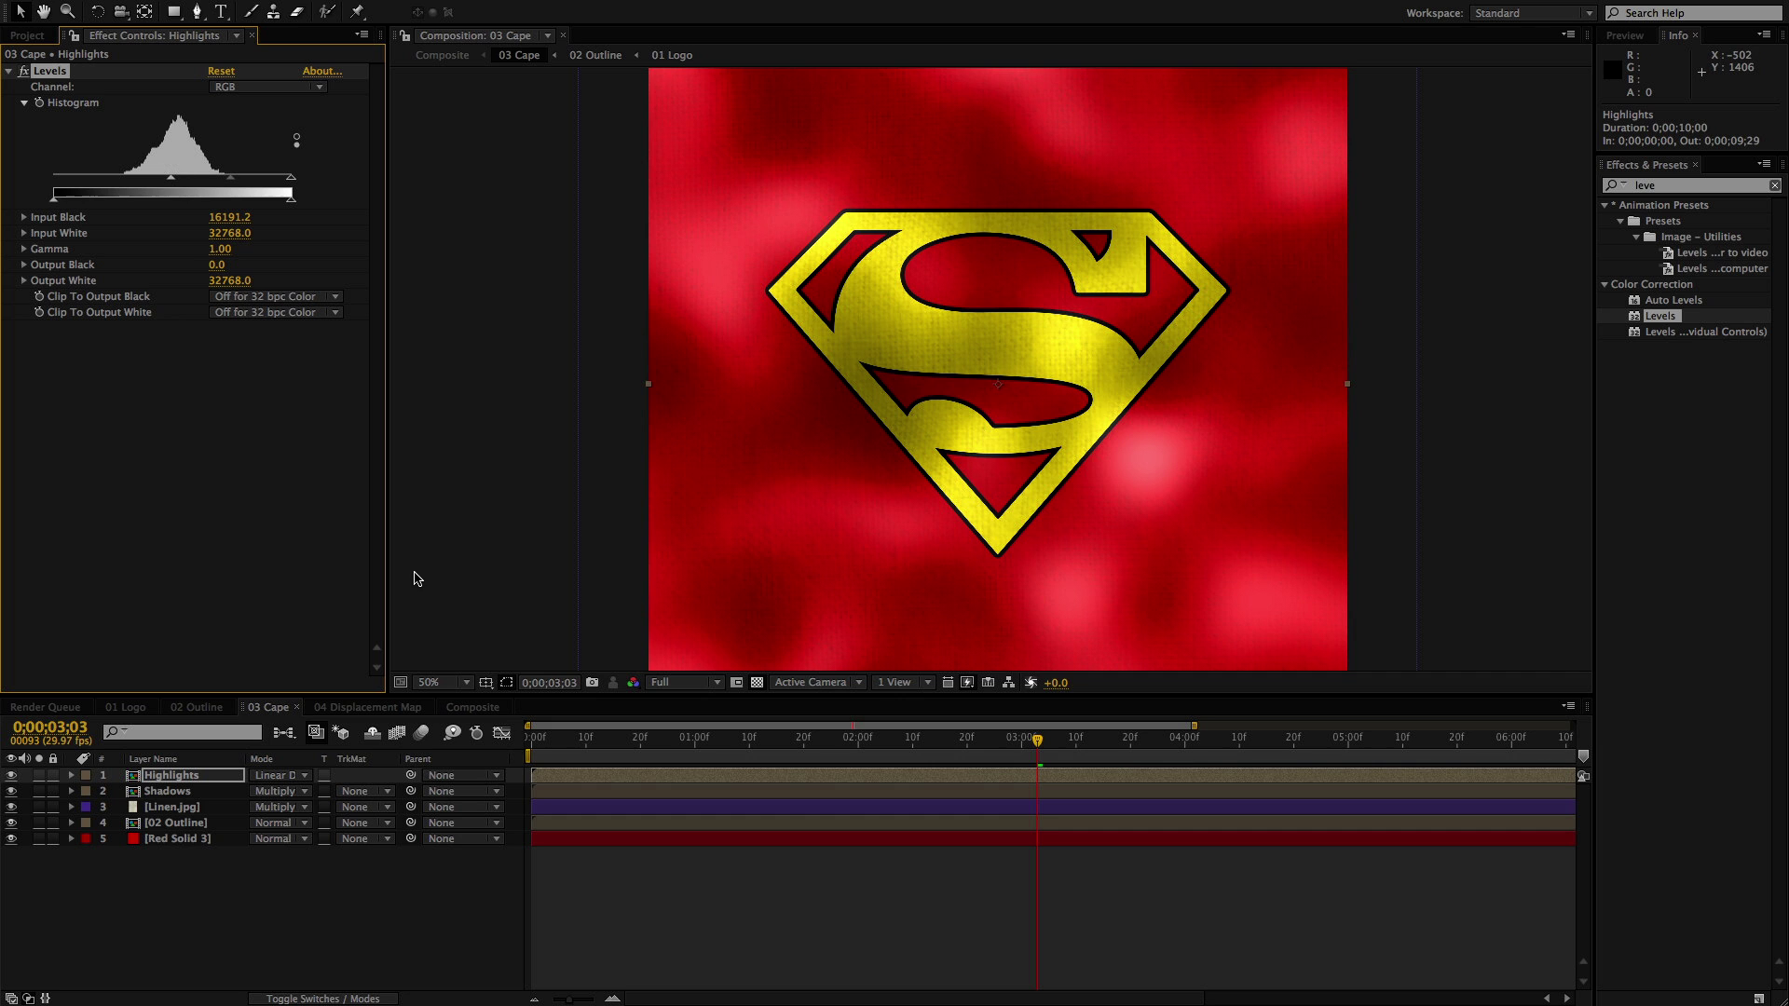
Reduce the Highlights layer's opacity to 48% and collapse its properties
click(202, 781)
key(t)
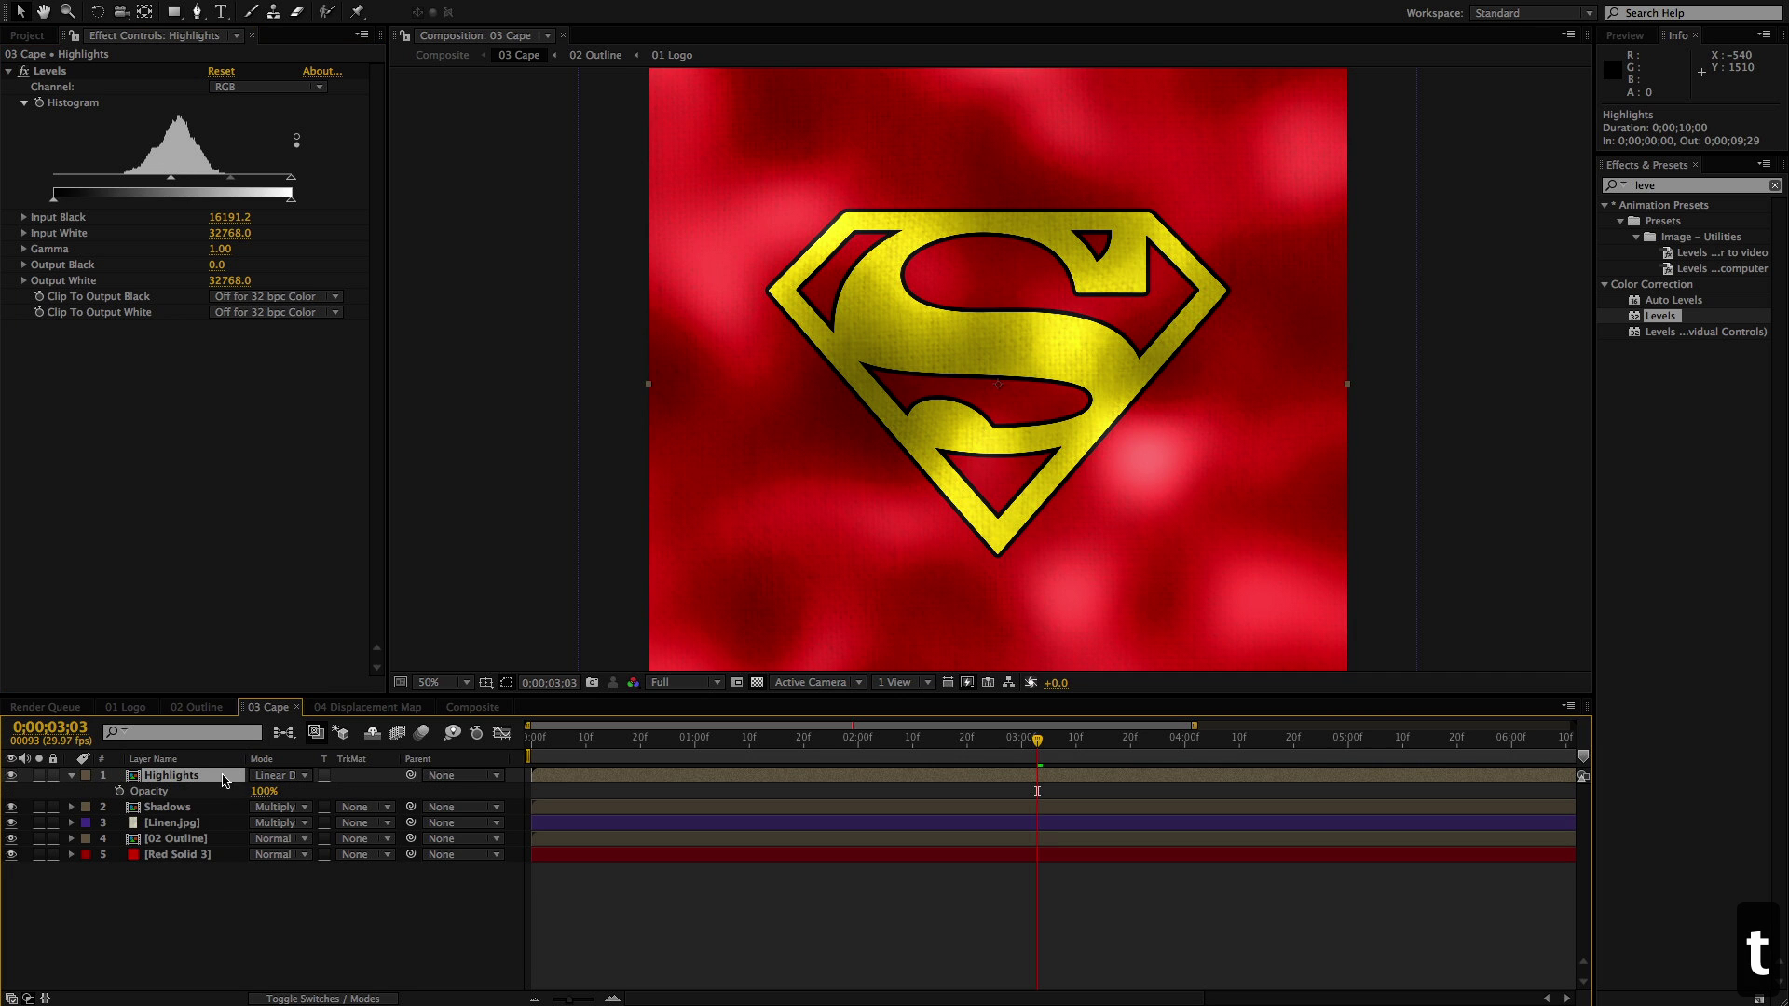
drag(258, 789, 208, 785)
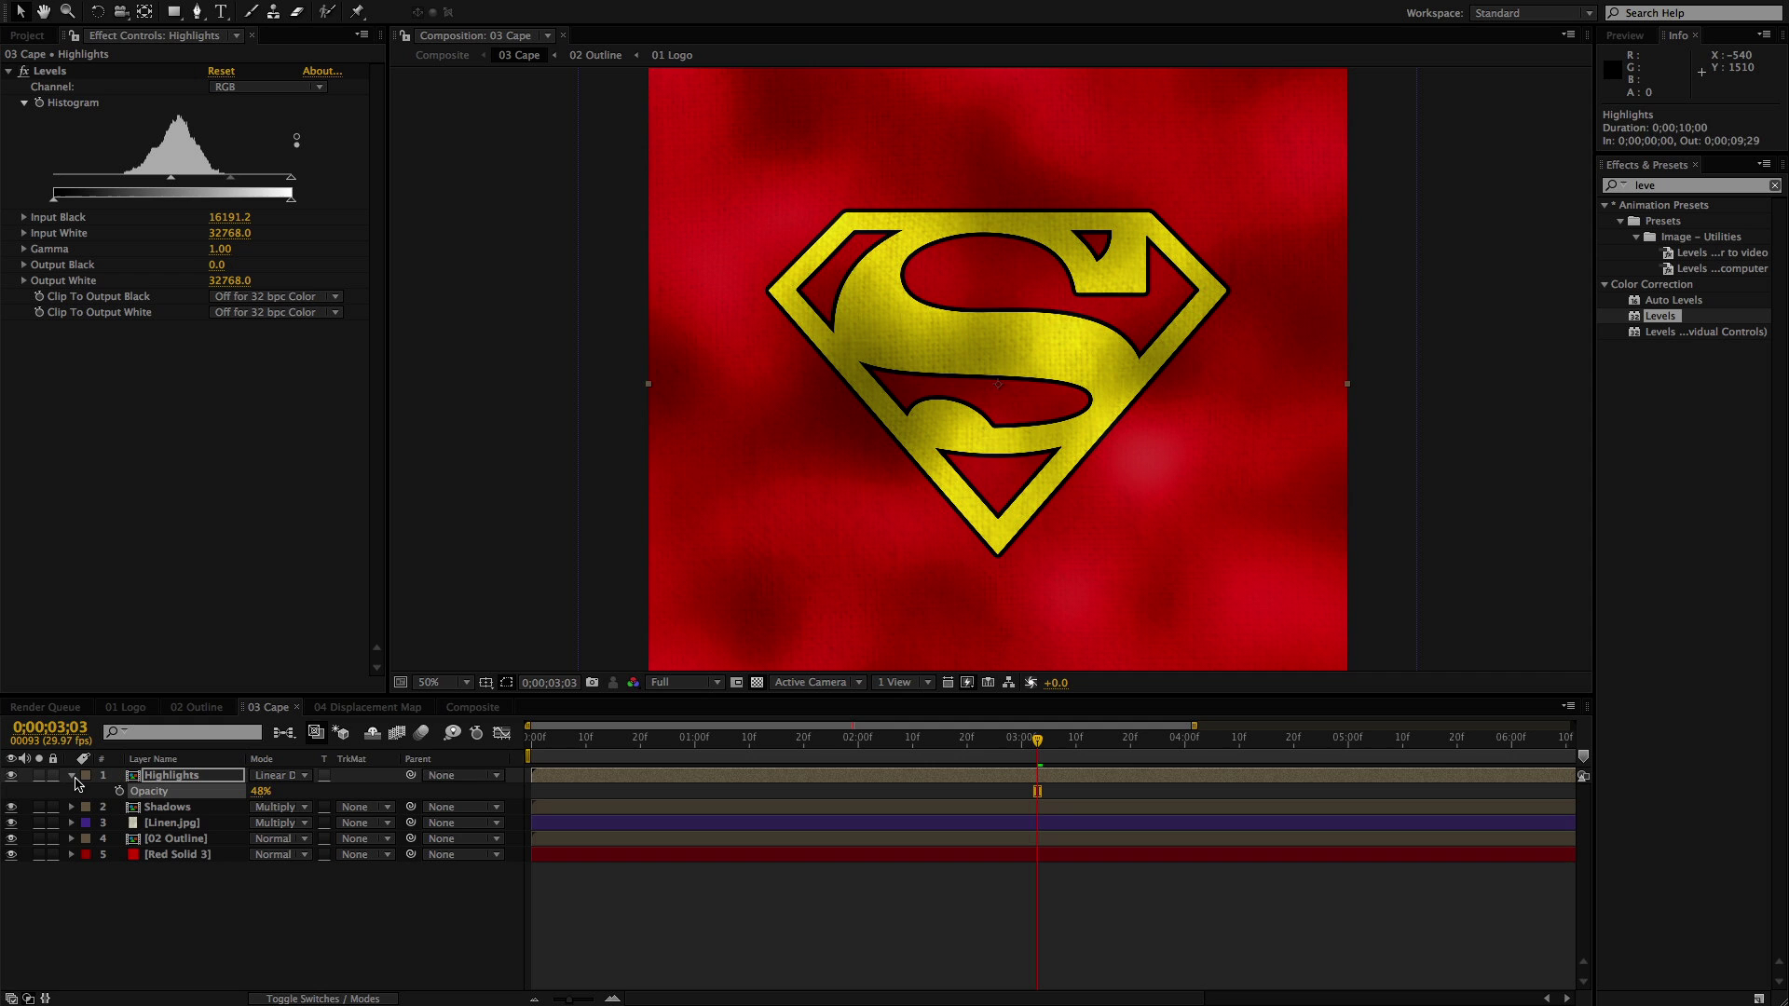
click(76, 784)
click(69, 778)
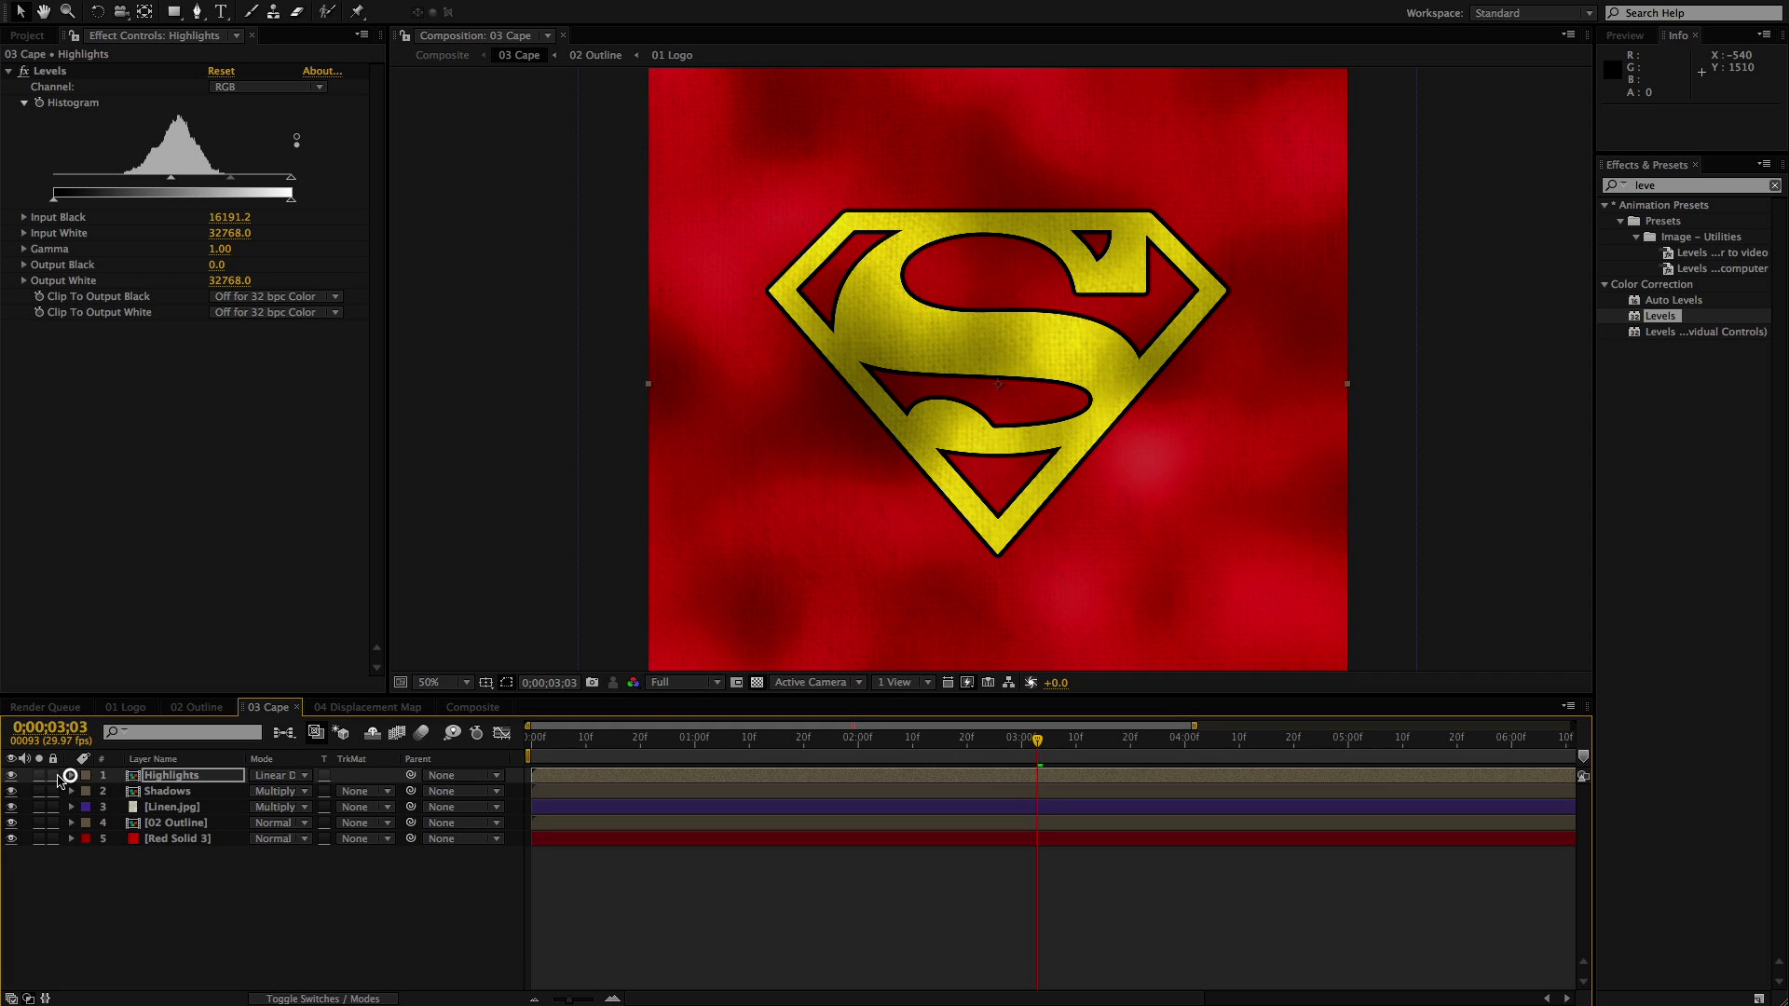
Compare 03 Cape with and without the Highlights and Shadows layers, and scrub the shaded cape in the Composite to 0:00:01:10
mouse_move(11, 775)
mouse_down()
mouse_move(11, 796)
mouse_move(11, 776)
mouse_up()
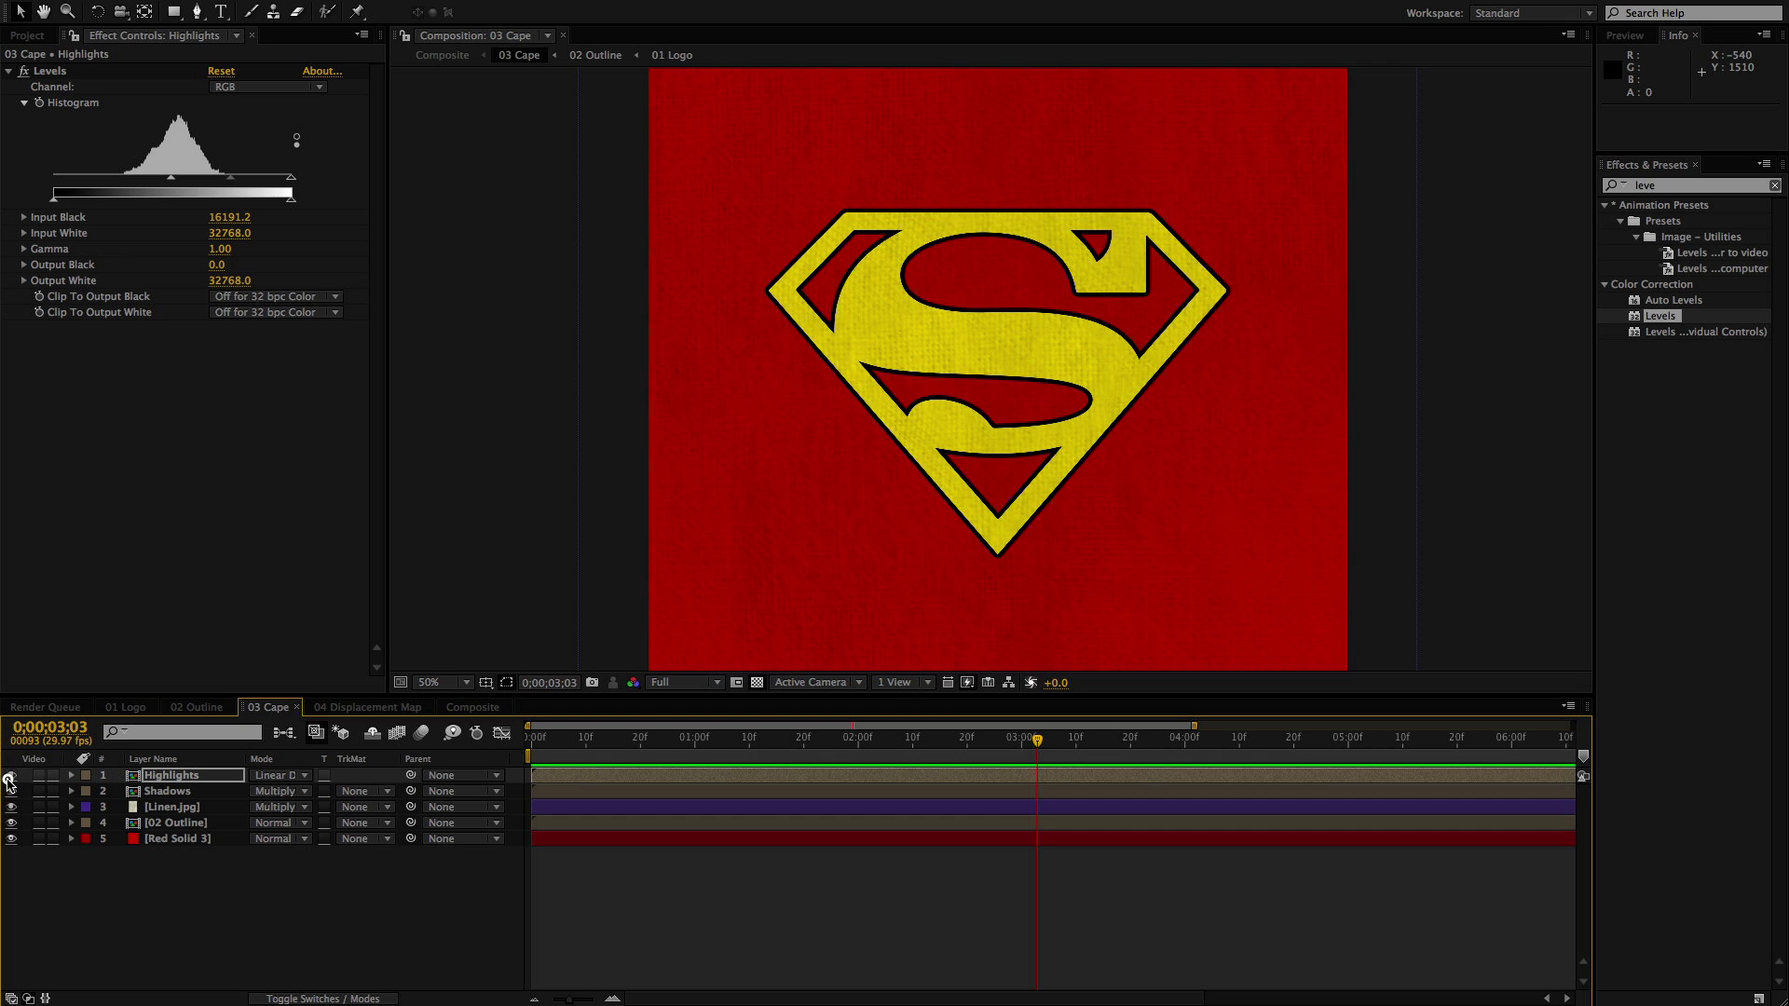
click(471, 708)
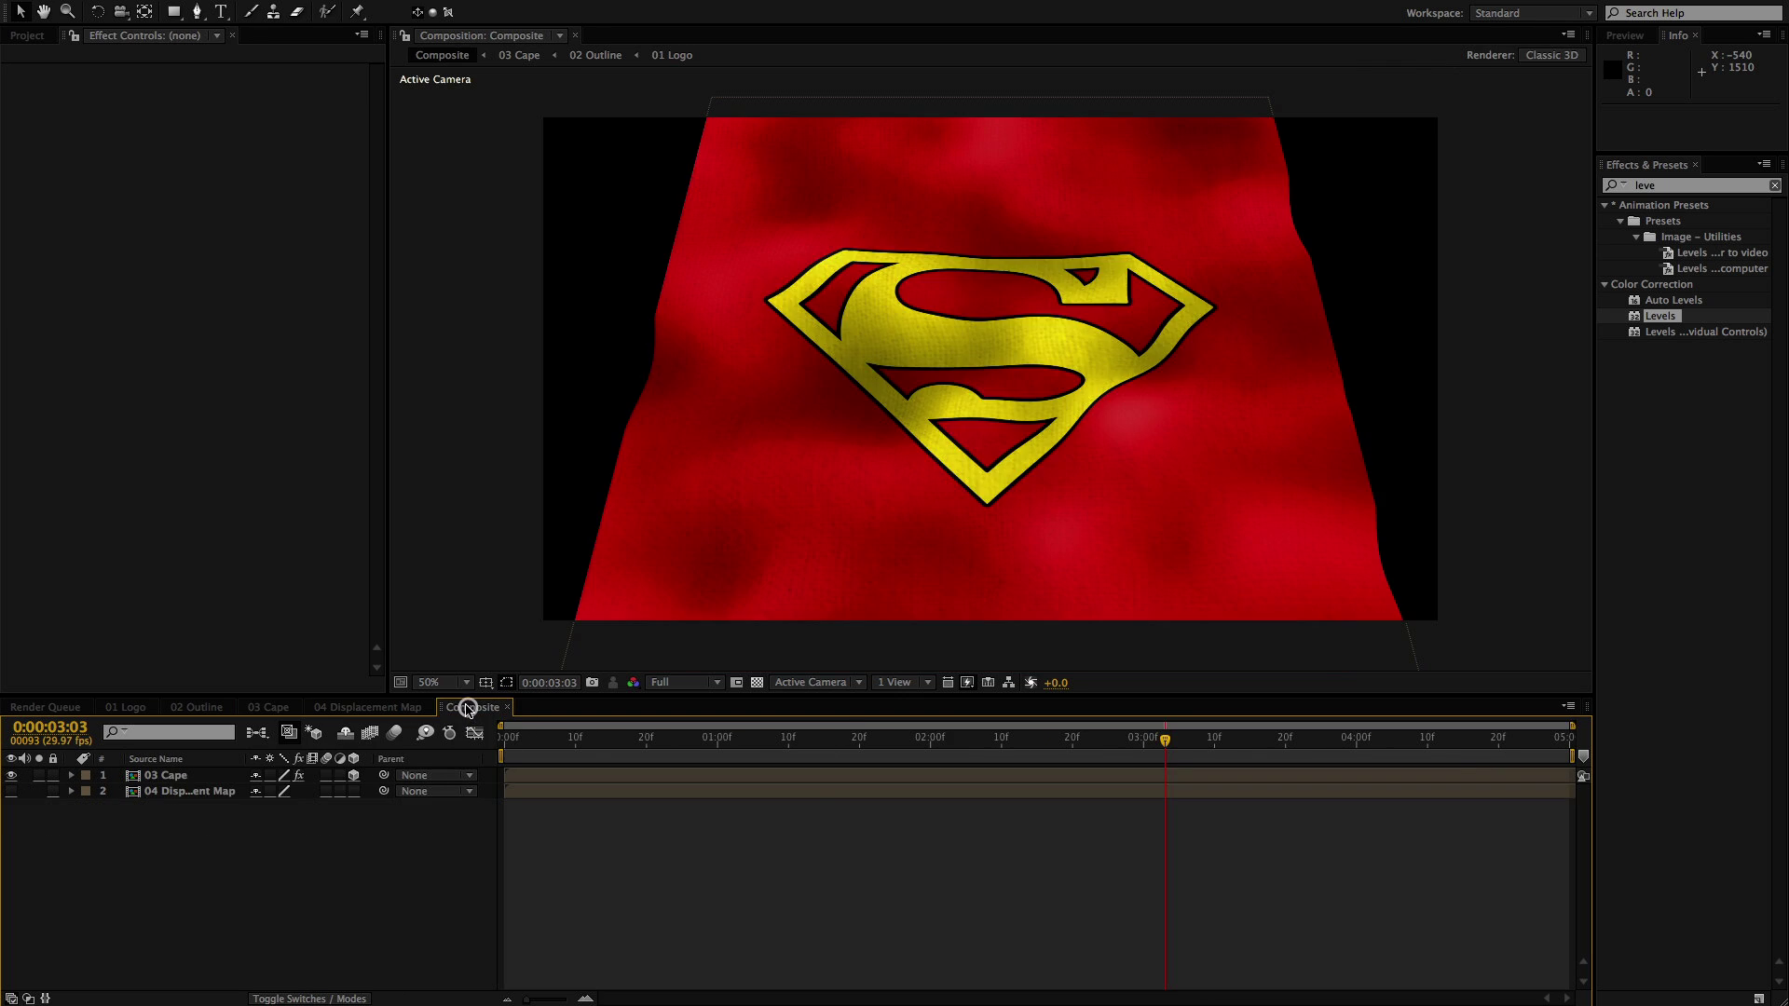
click(816, 792)
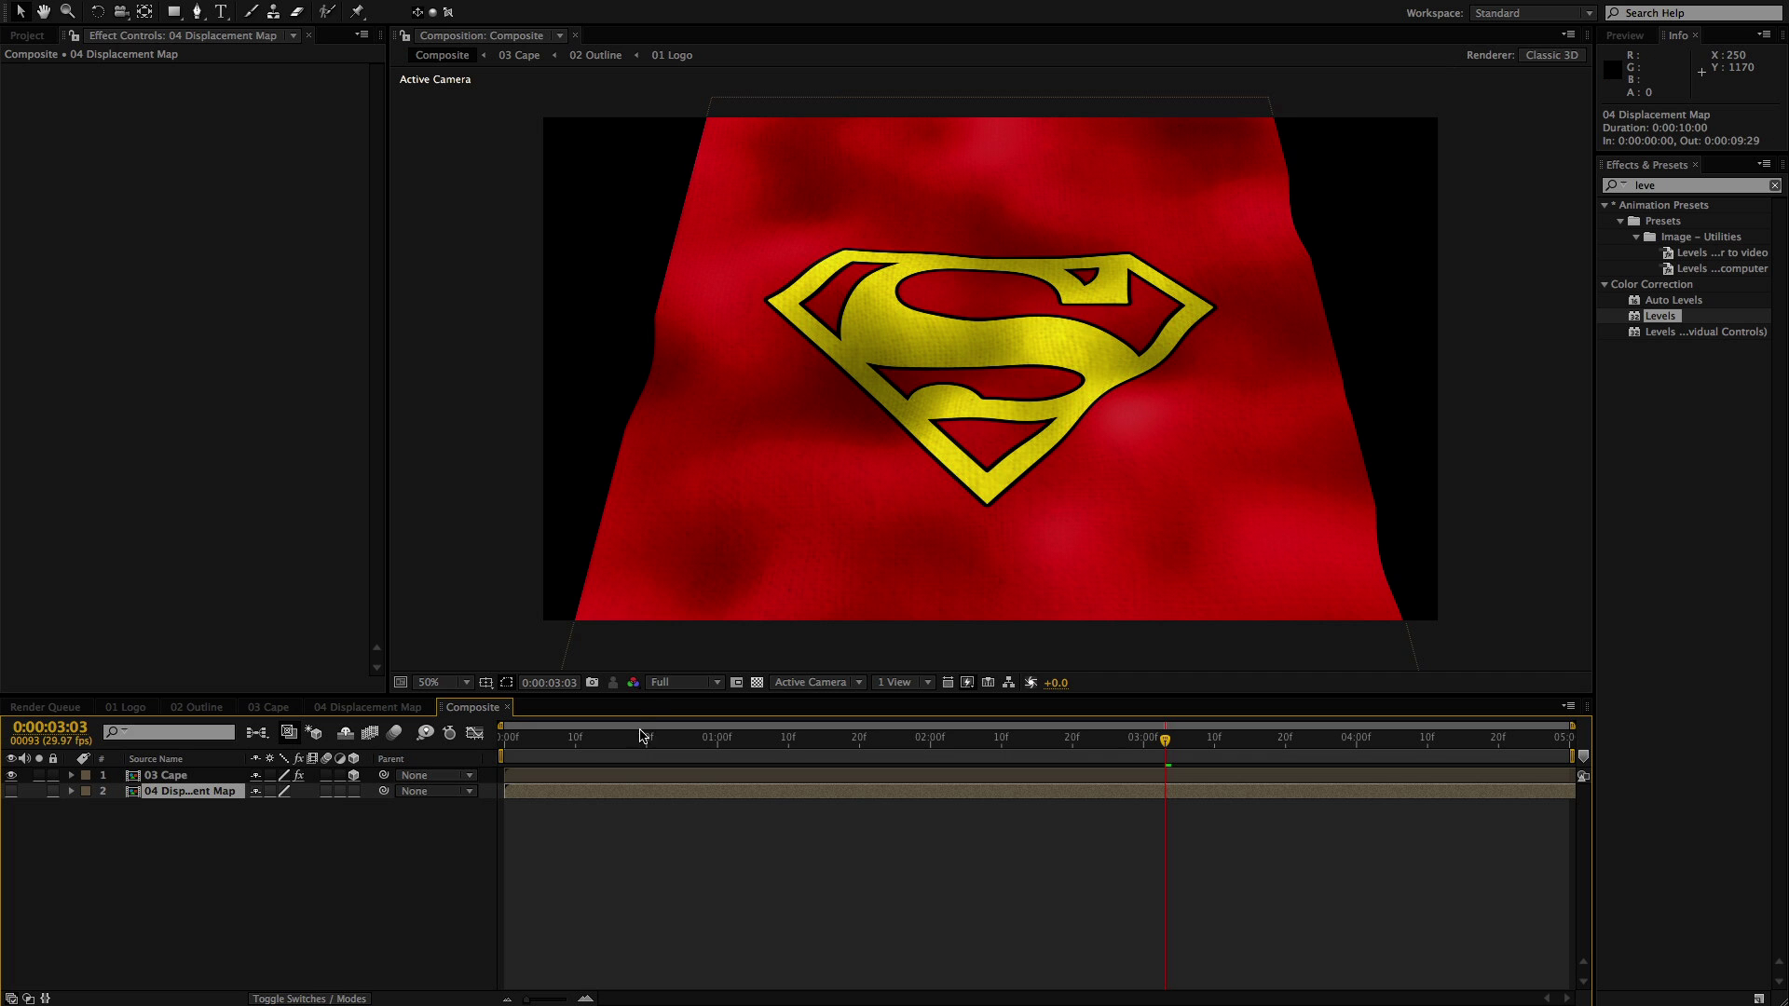
drag(630, 759, 790, 776)
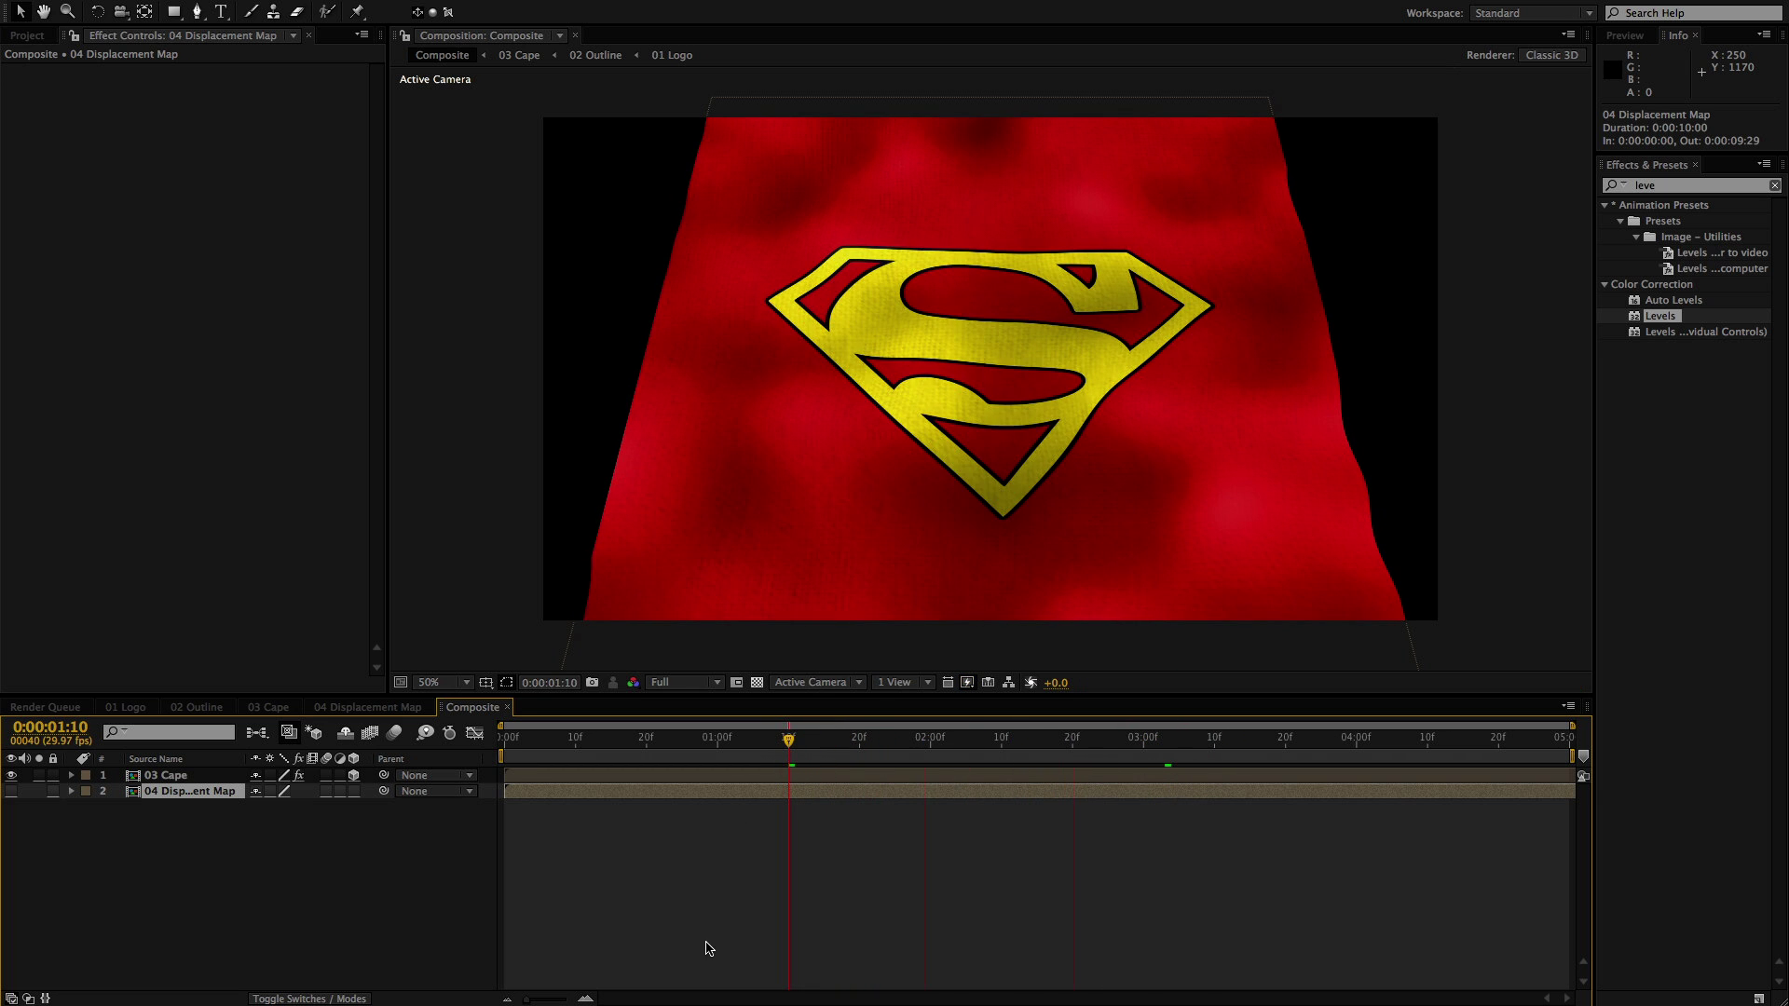
click(703, 915)
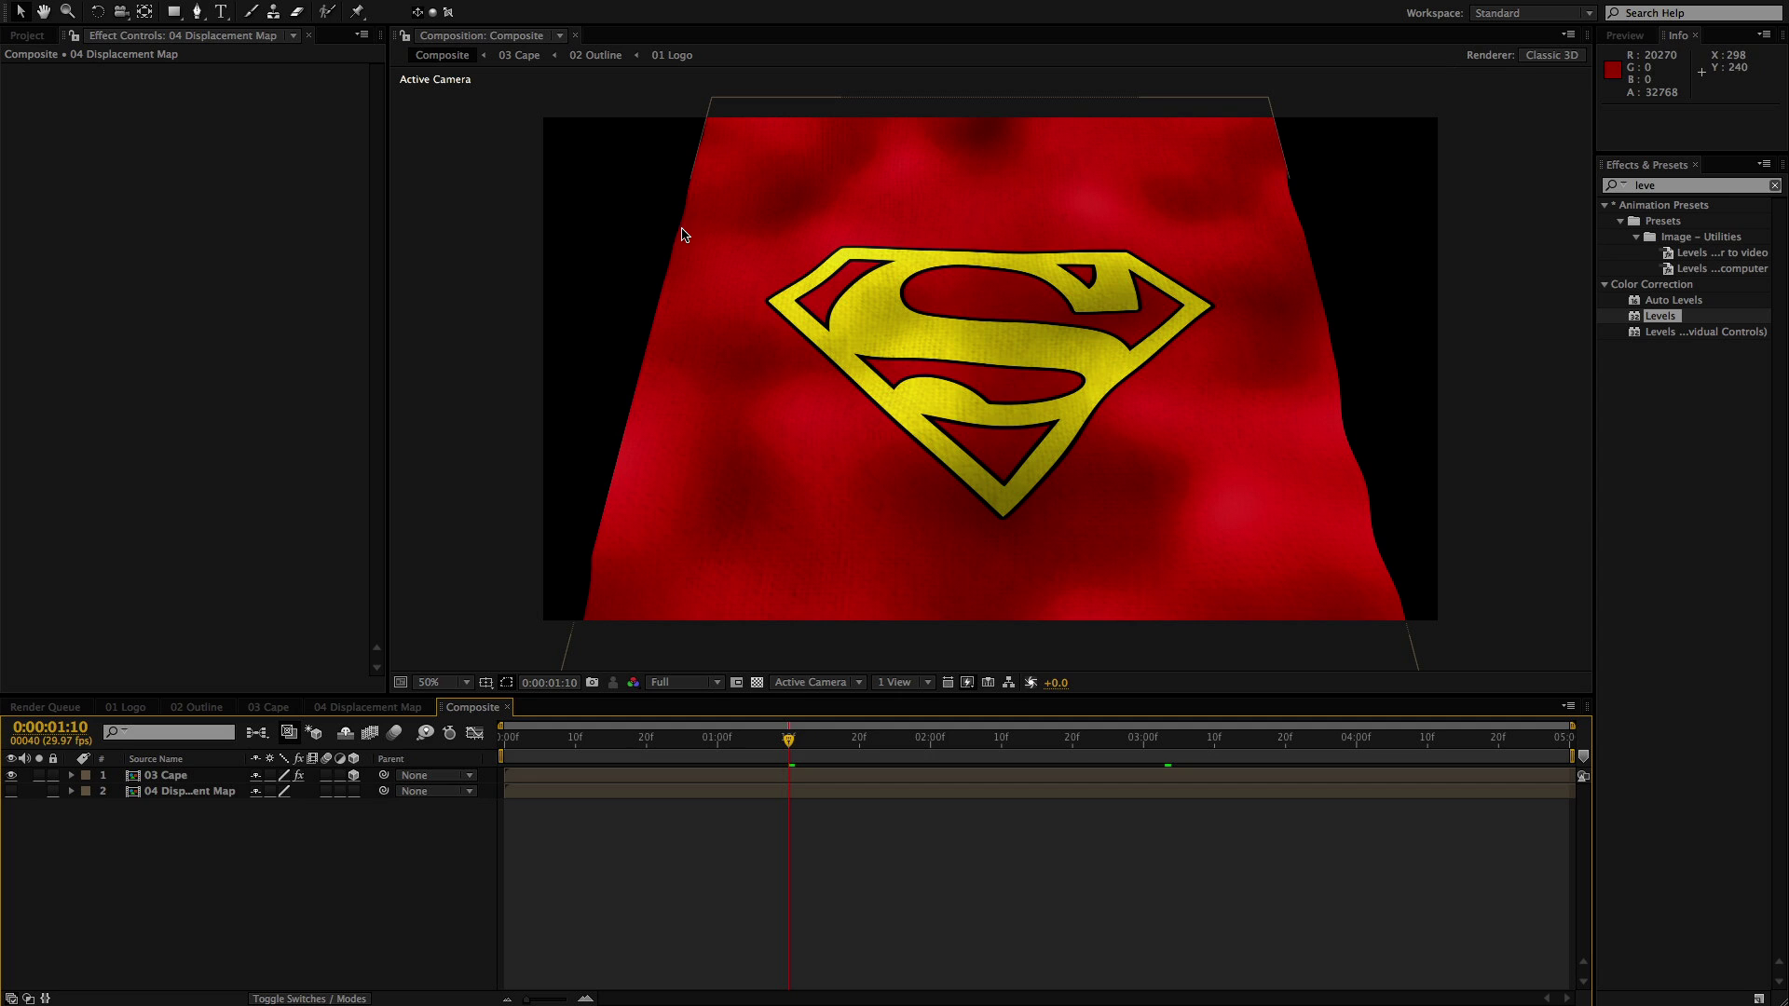
right_click(702, 848)
mouse_move(789, 857)
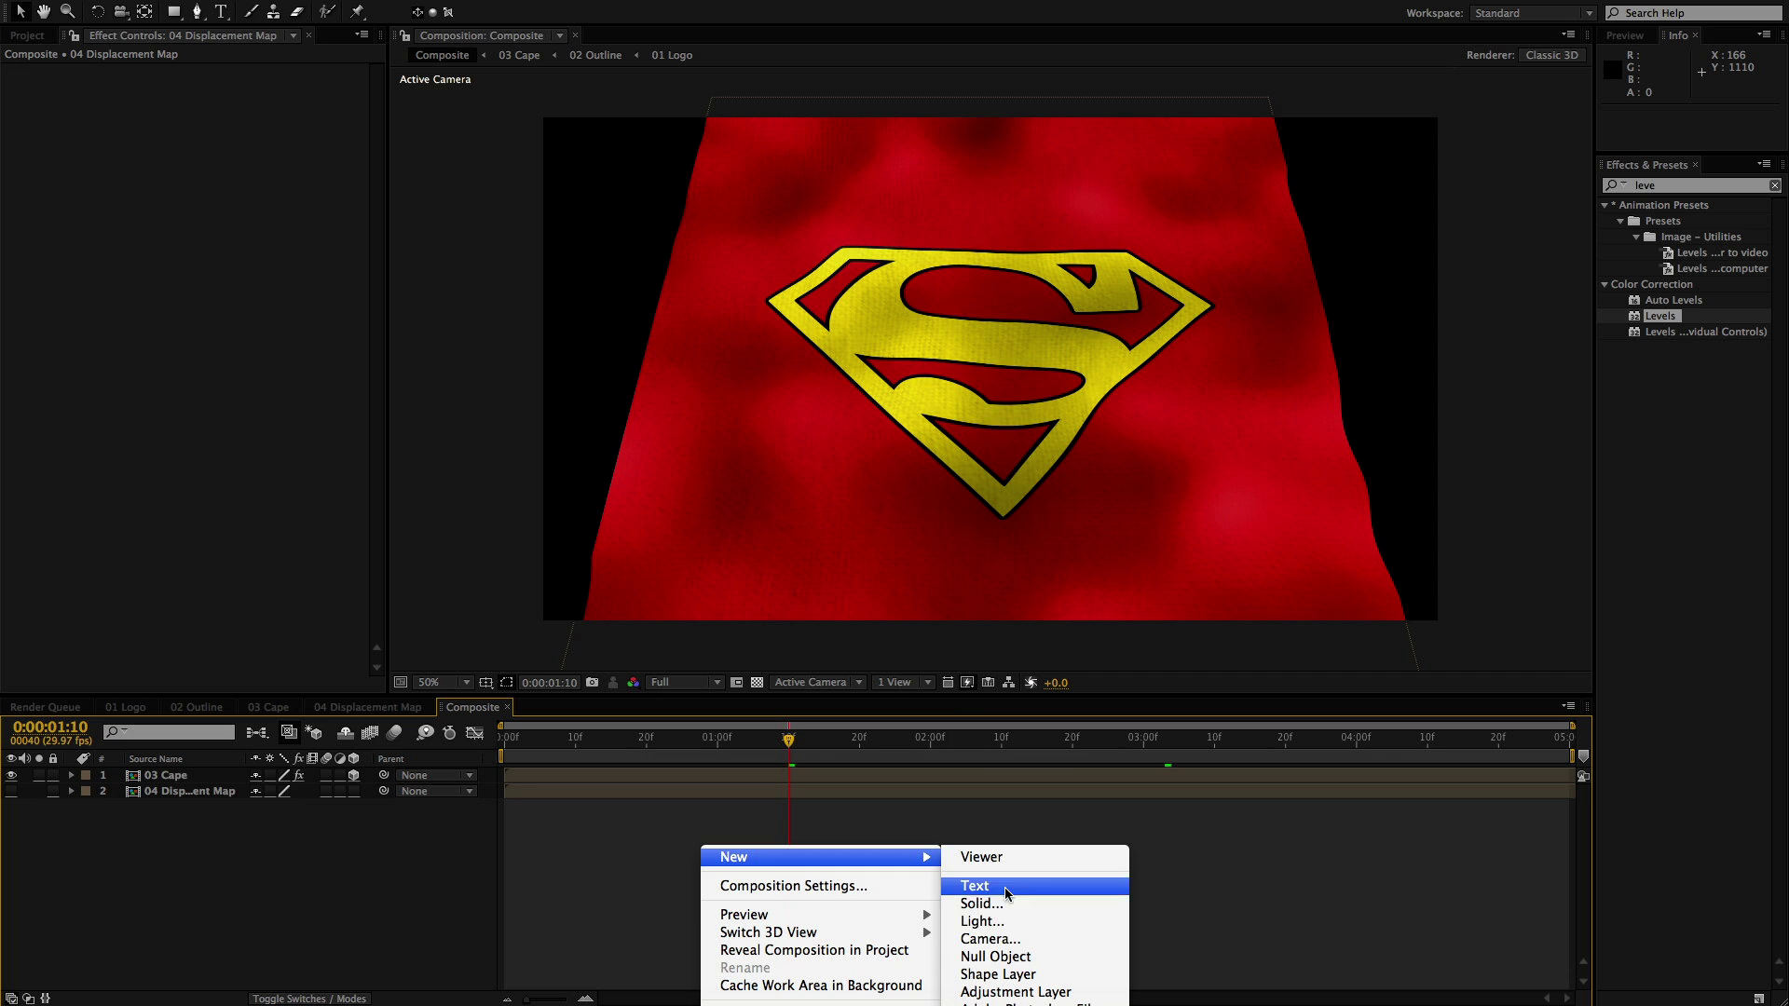
click(643, 803)
click(340, 0)
mouse_move(391, 0)
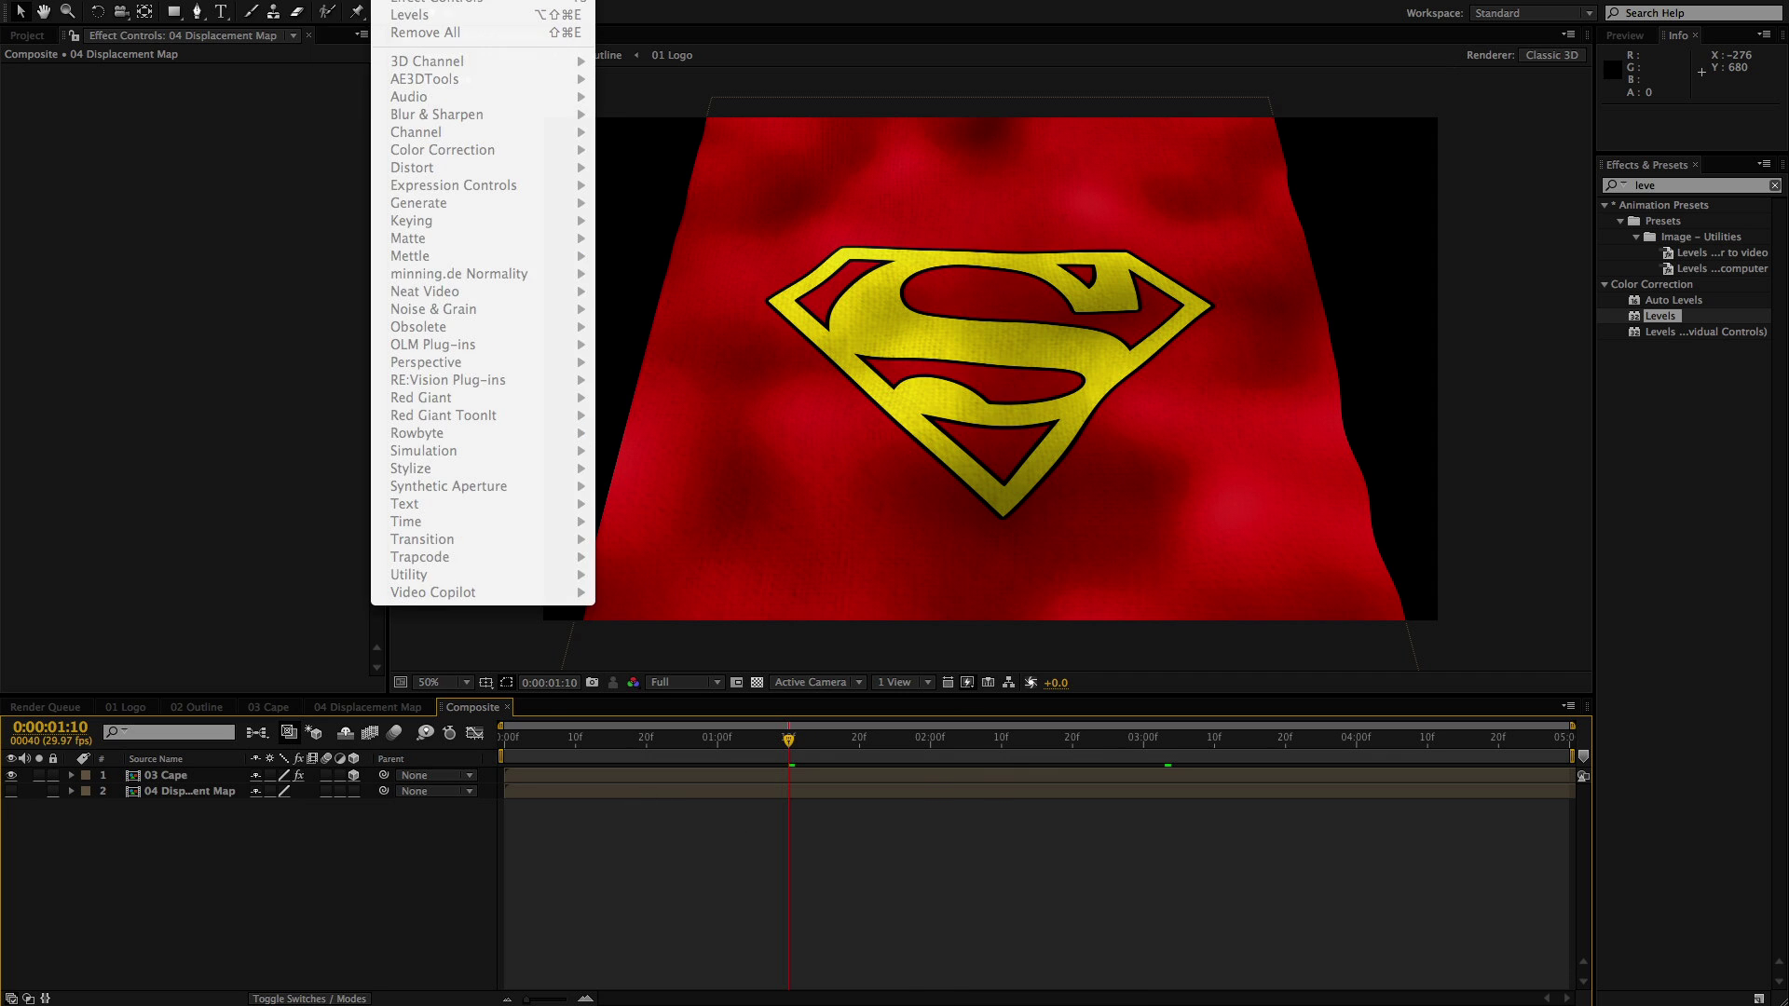
mouse_move(531, 3)
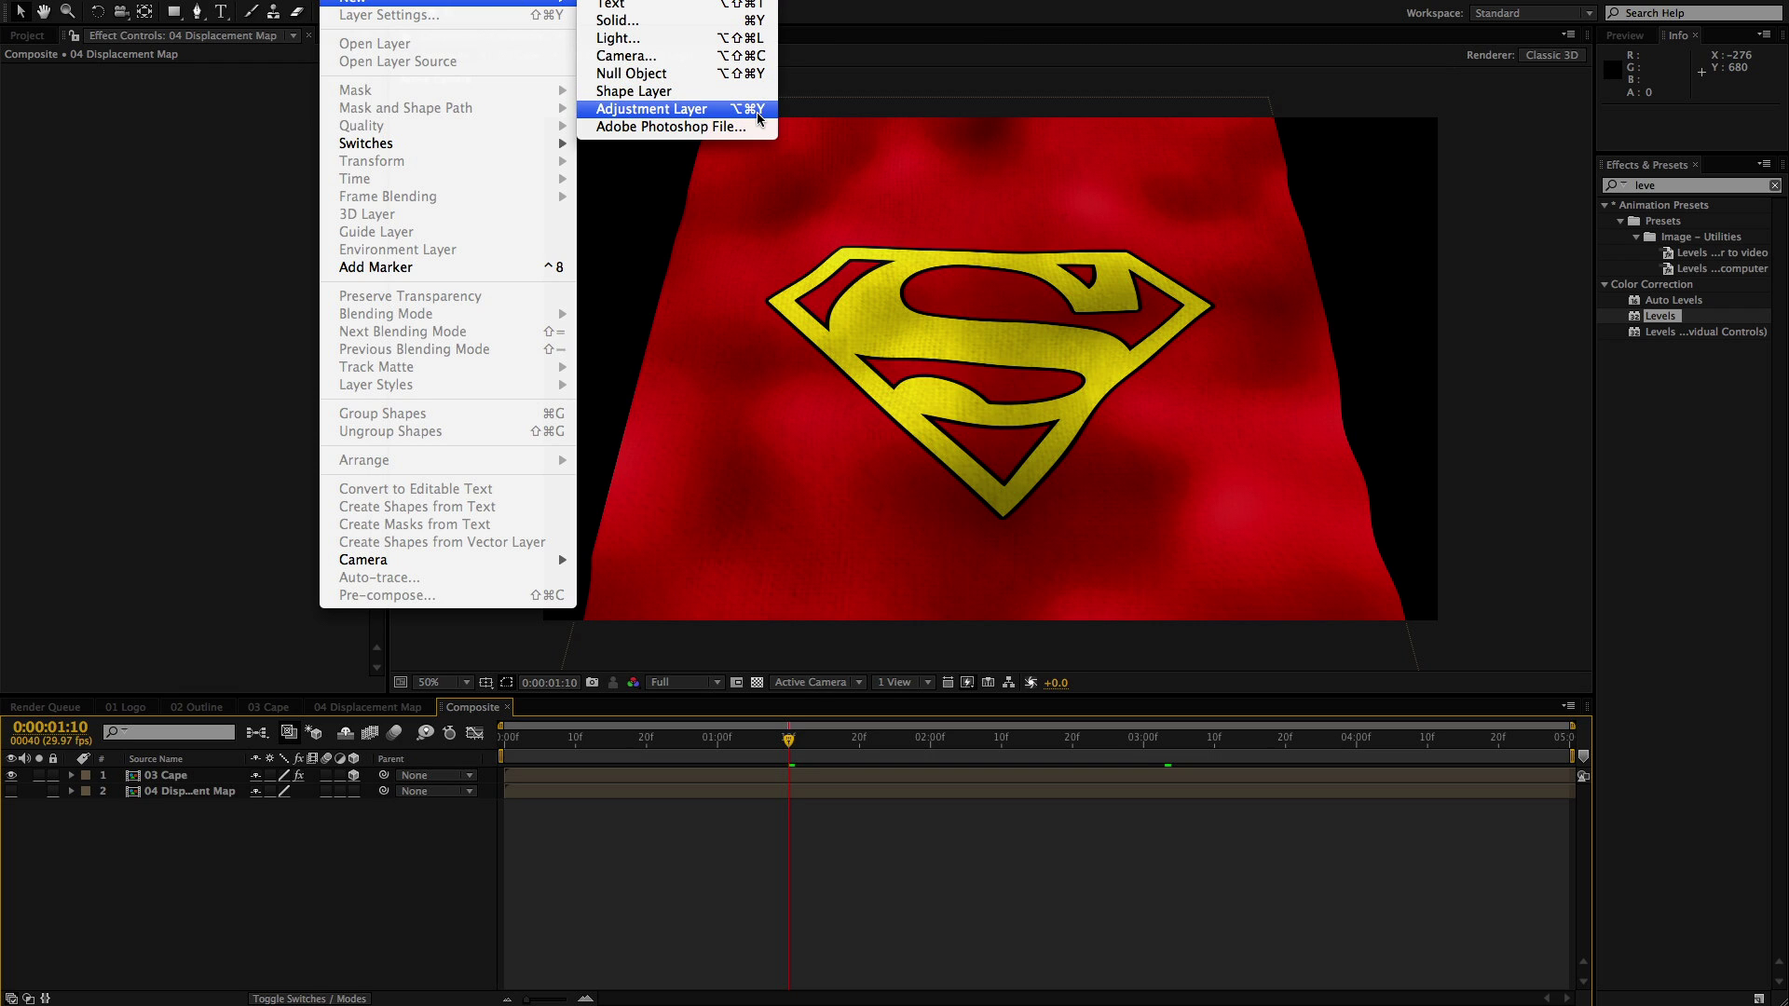
click(640, 846)
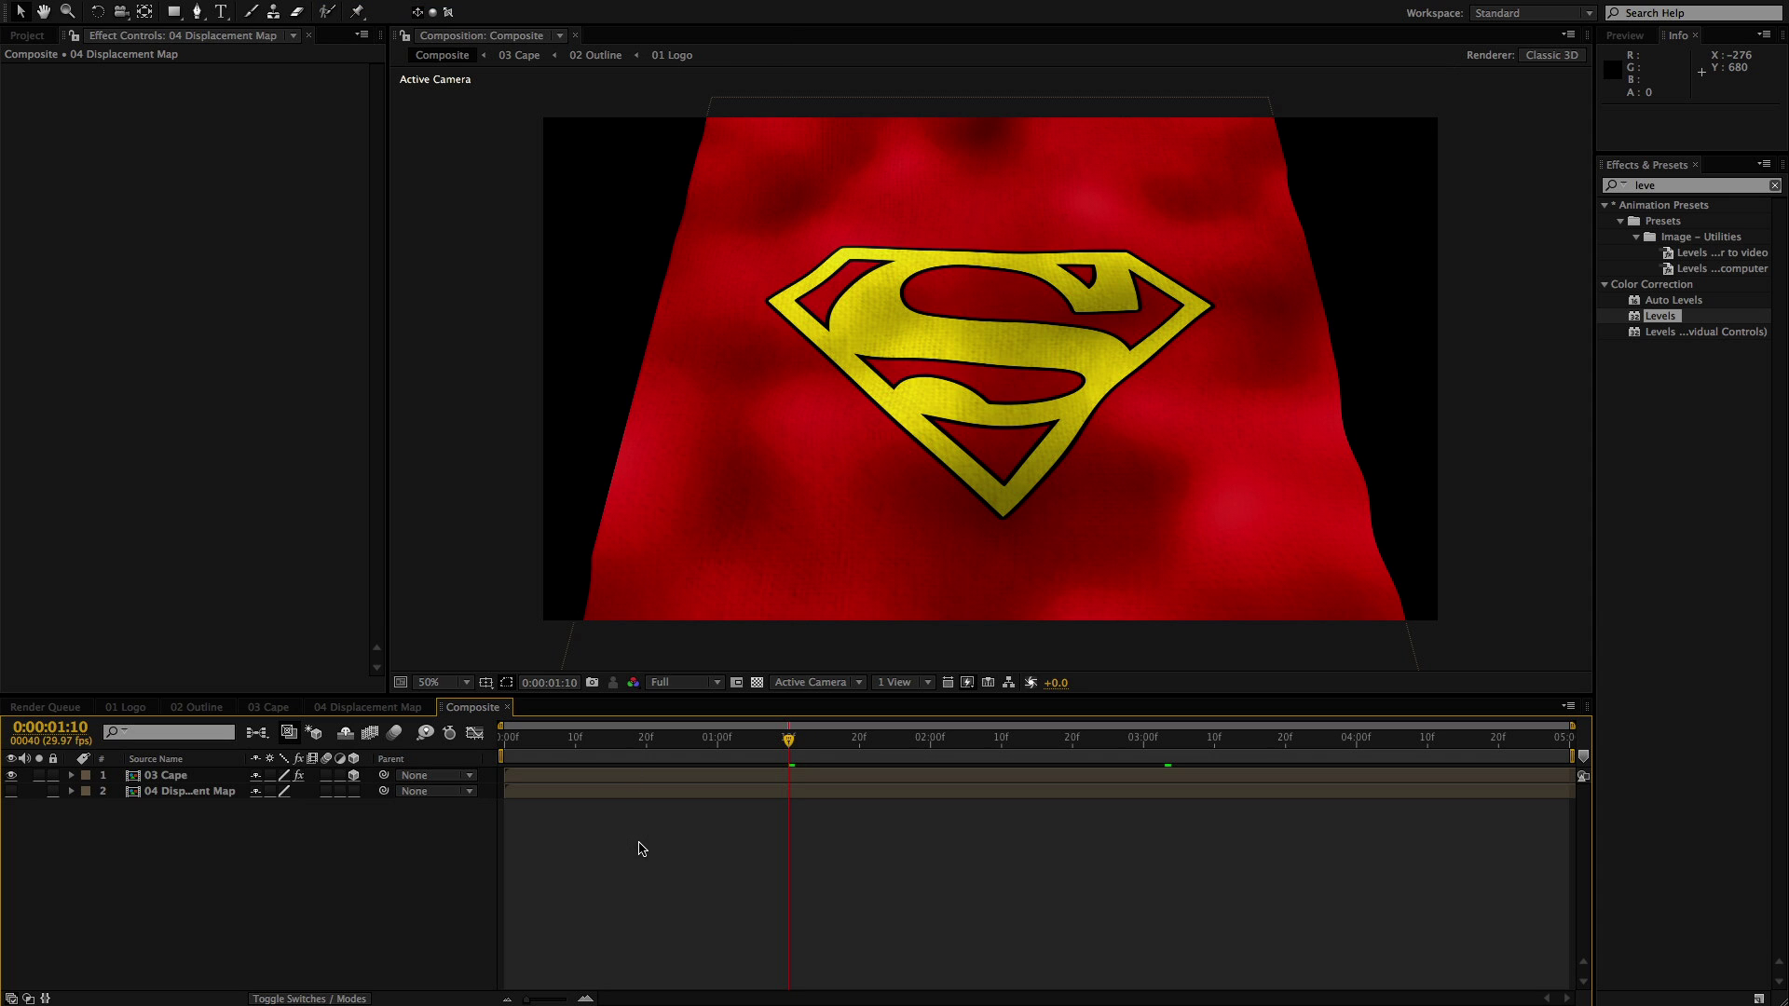
Add an adjustment layer above 03 Cape, apply Turbulent Displace with Amount 29, and check the distortion at 0:00:01:25
key(super+alt+y)
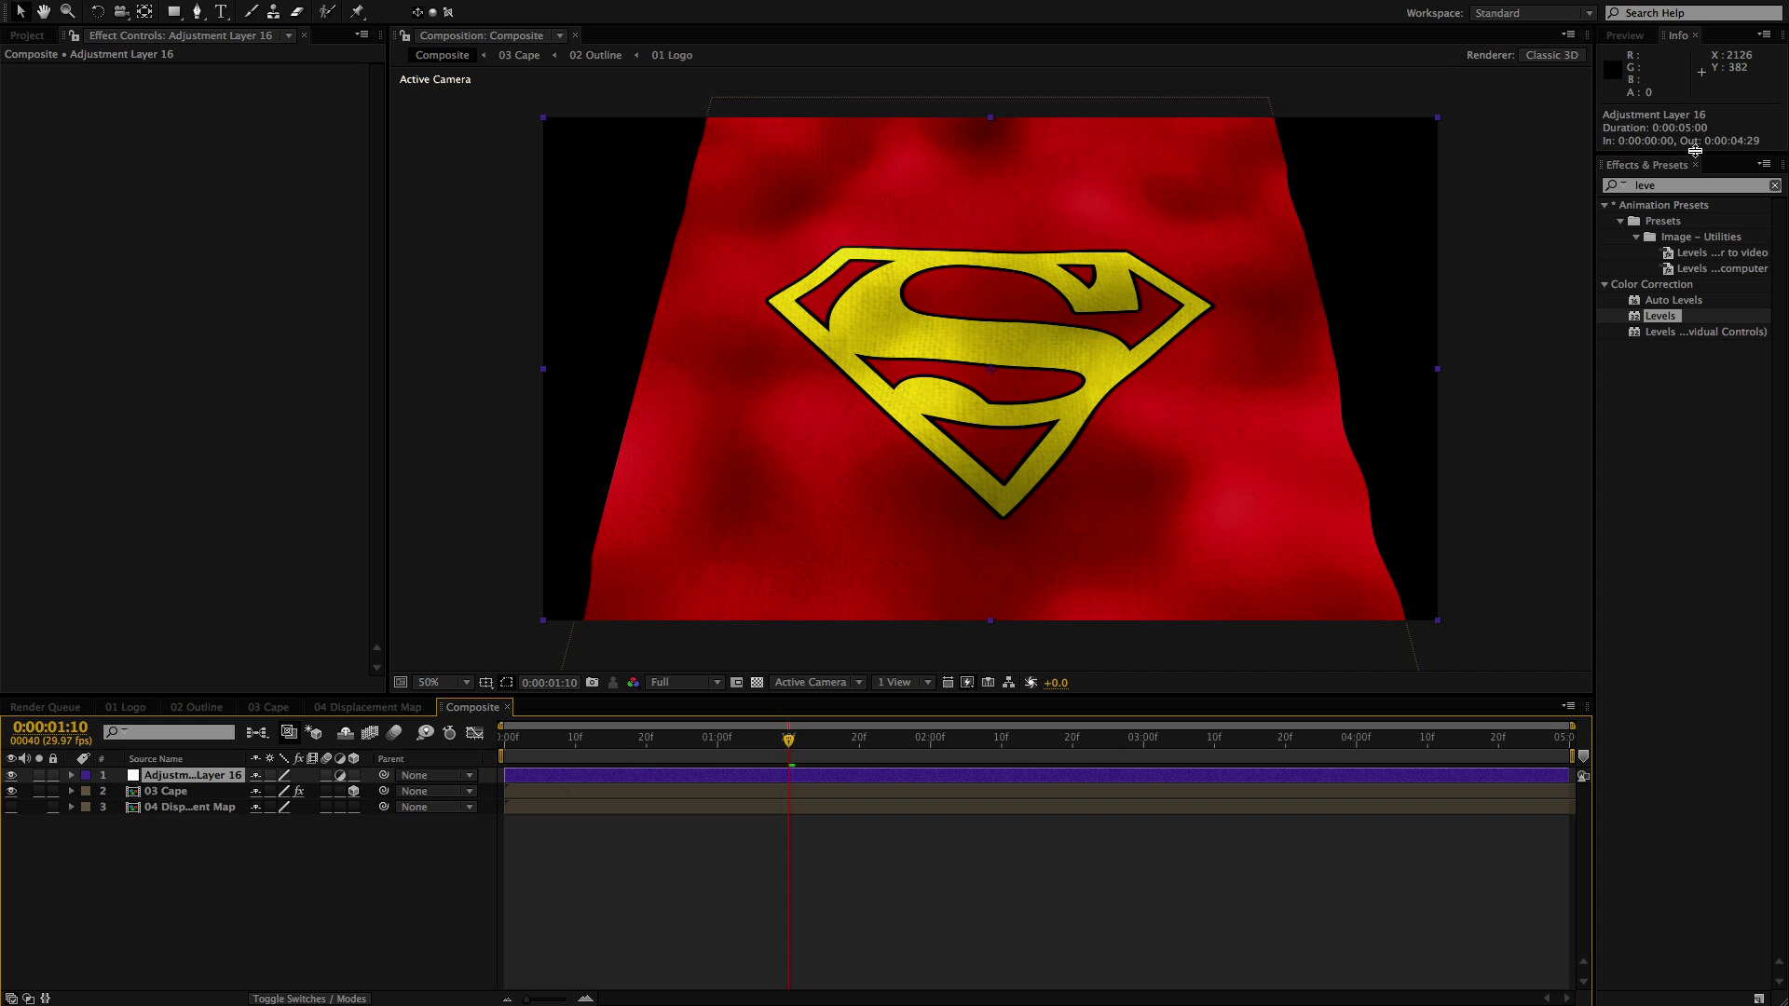
click(1672, 183)
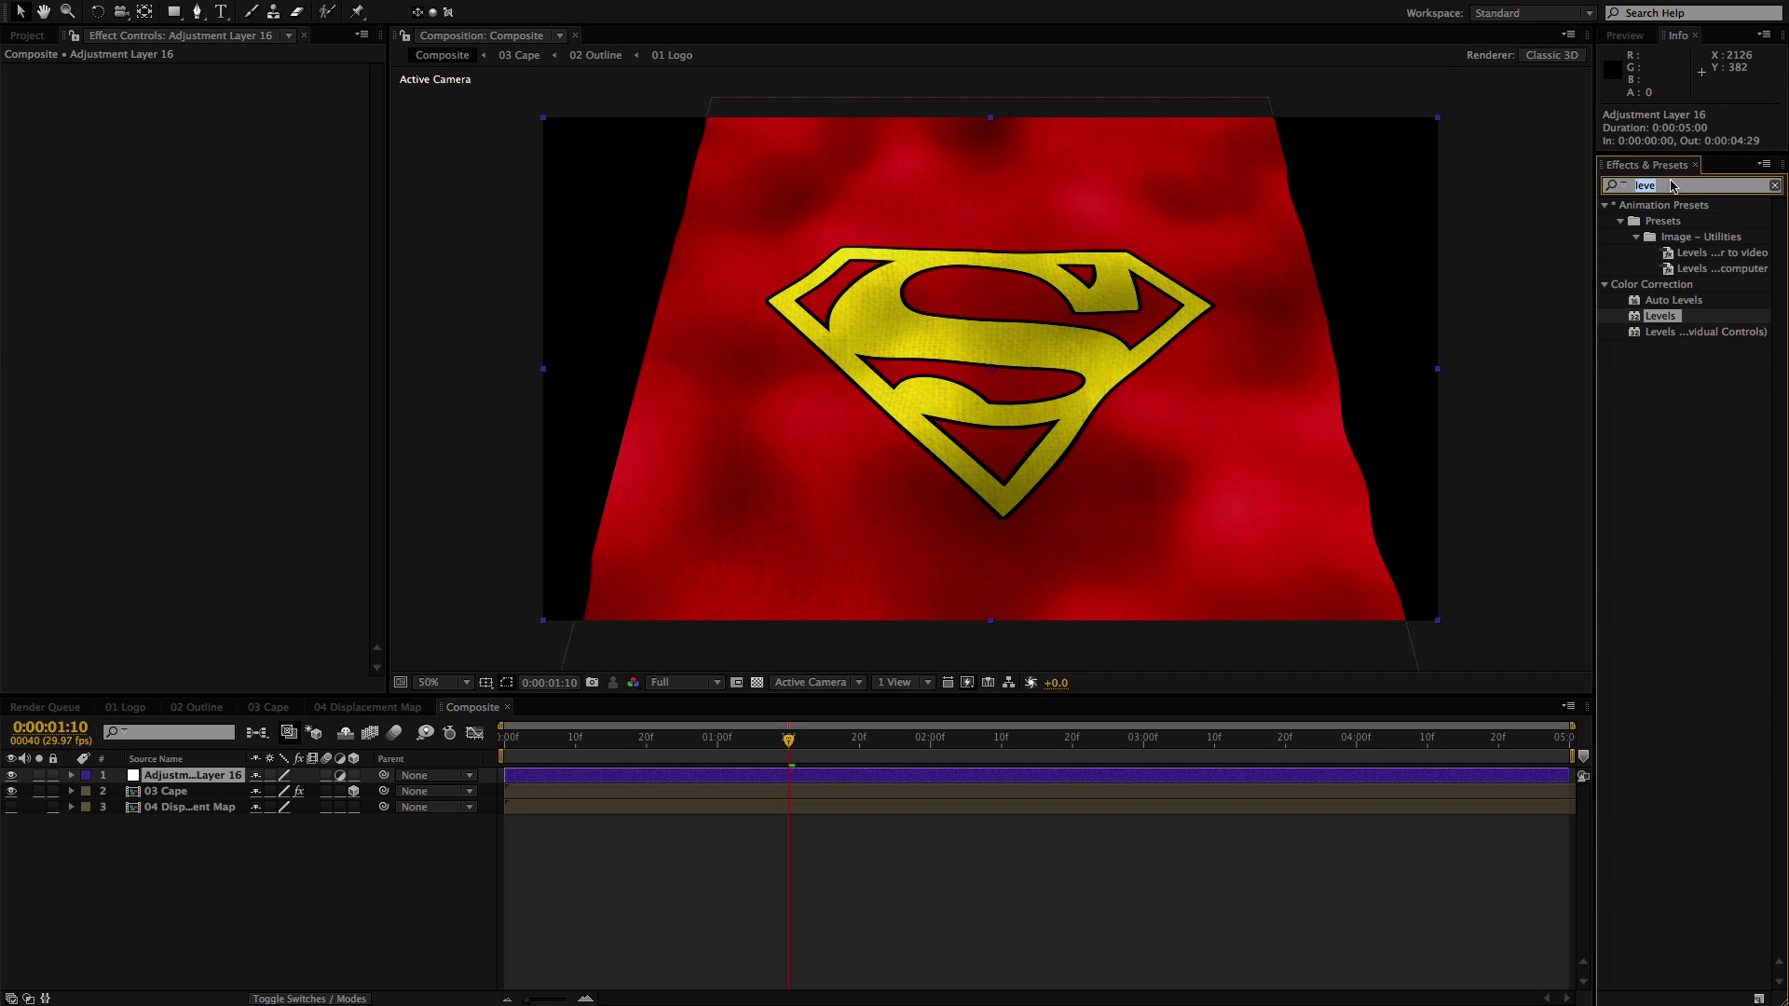
text(di)
key(BackSpace)
key(BackSpace)
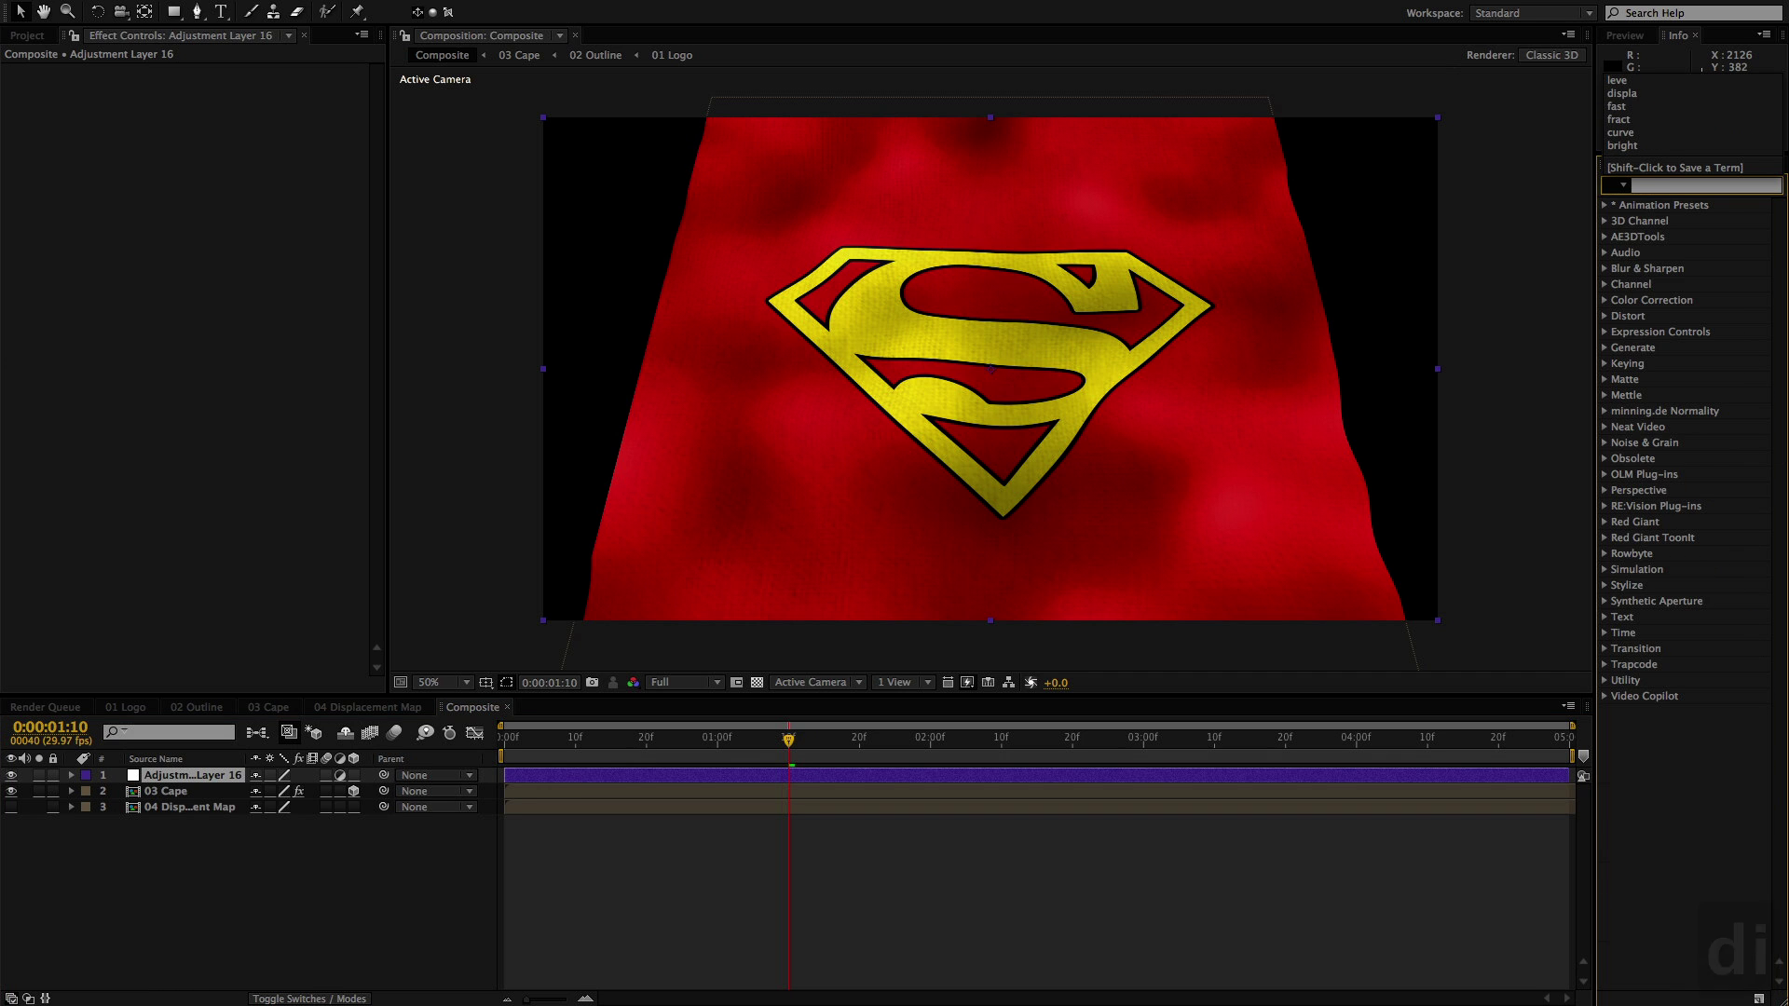
text(turb)
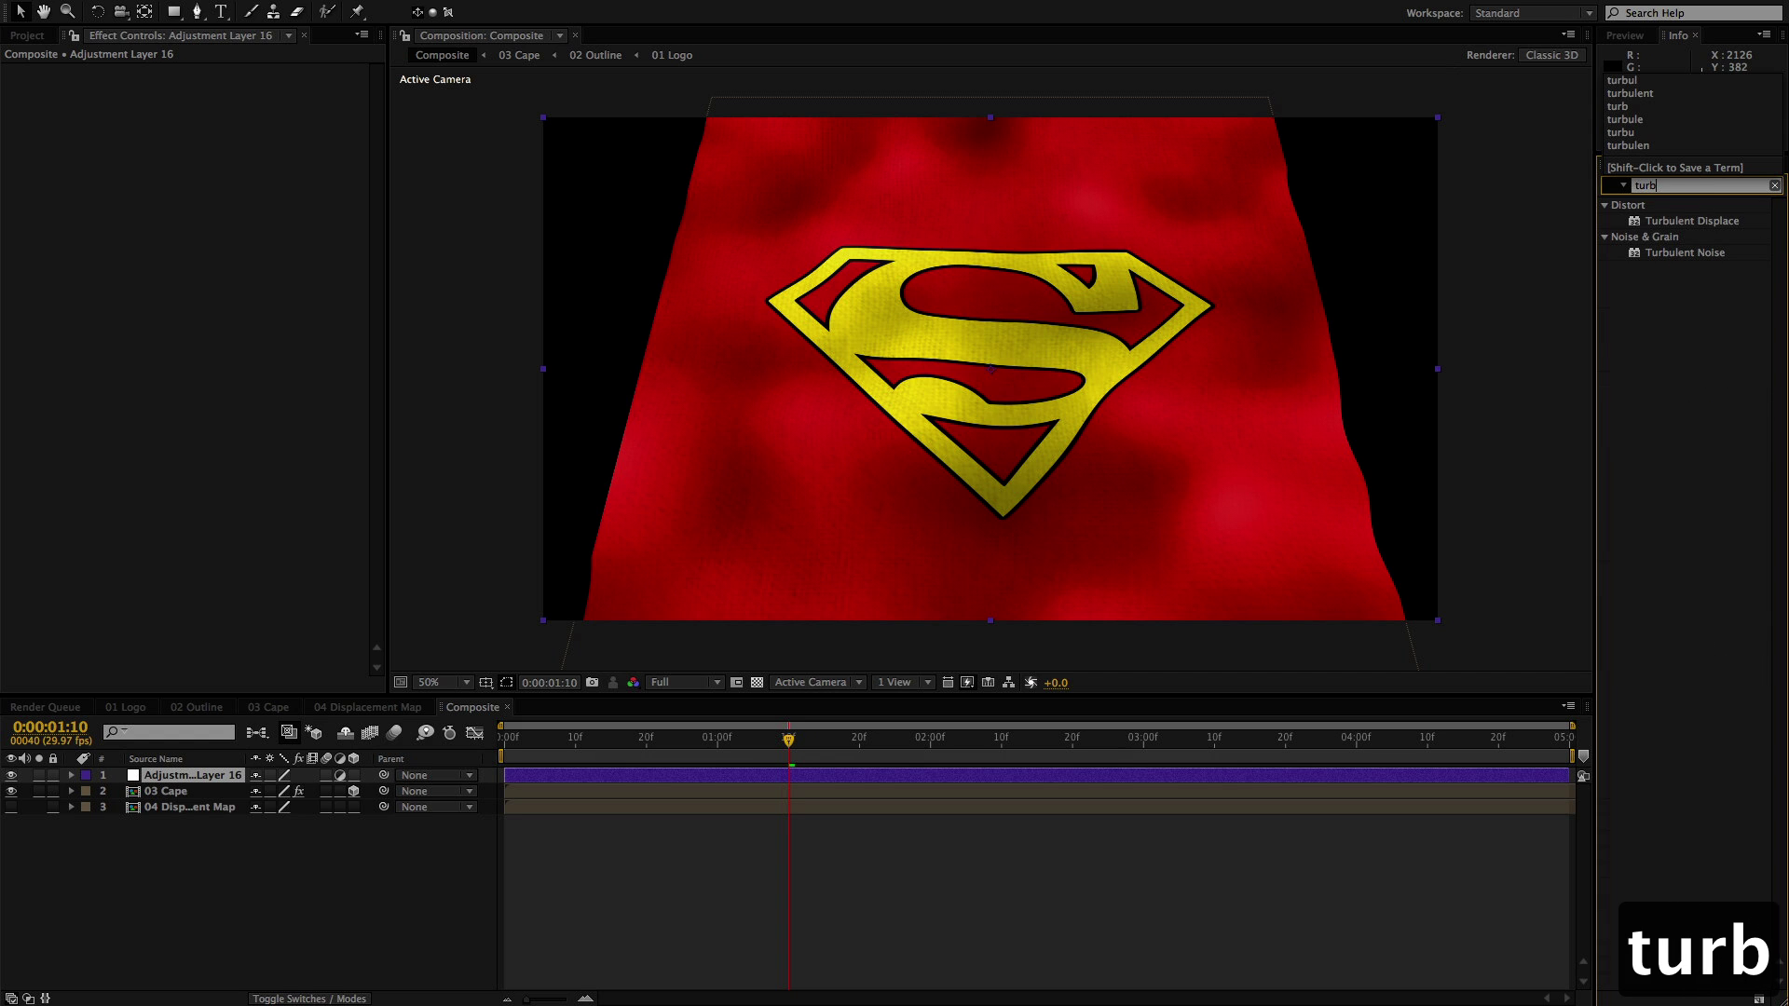
double_click(1633, 226)
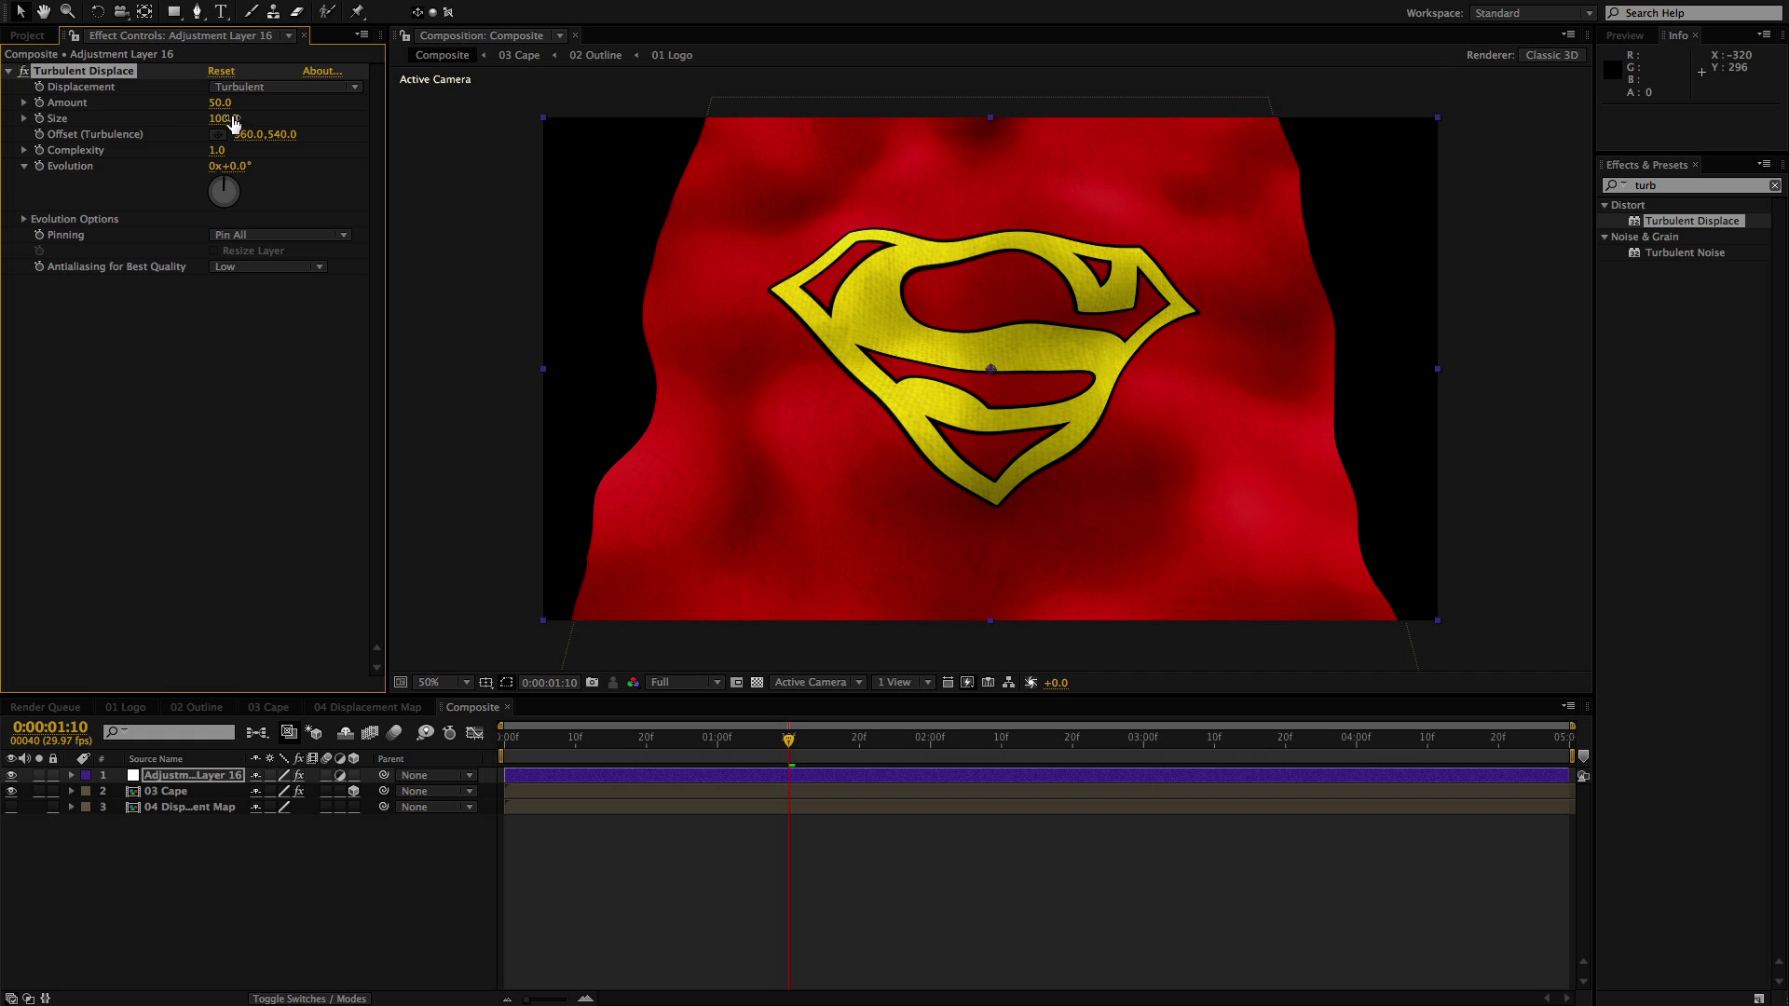
mouse_move(220, 103)
mouse_down()
mouse_move(187, 105)
mouse_move(203, 103)
mouse_up()
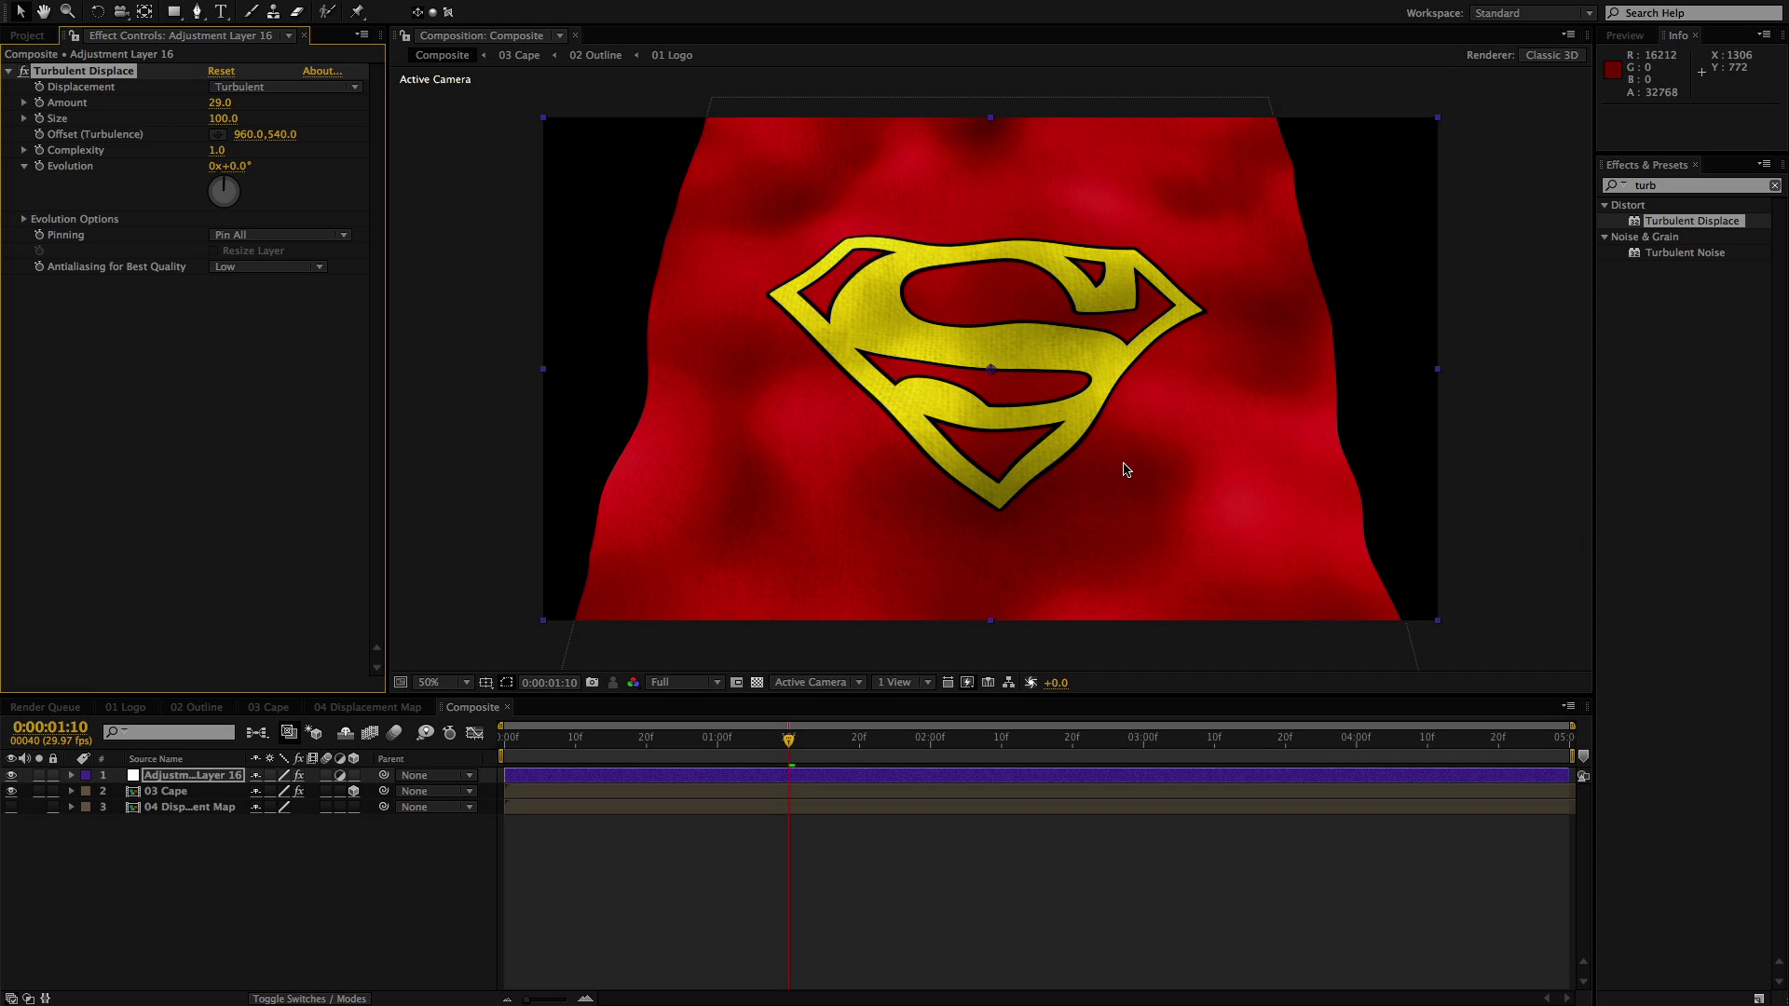
drag(743, 741, 895, 741)
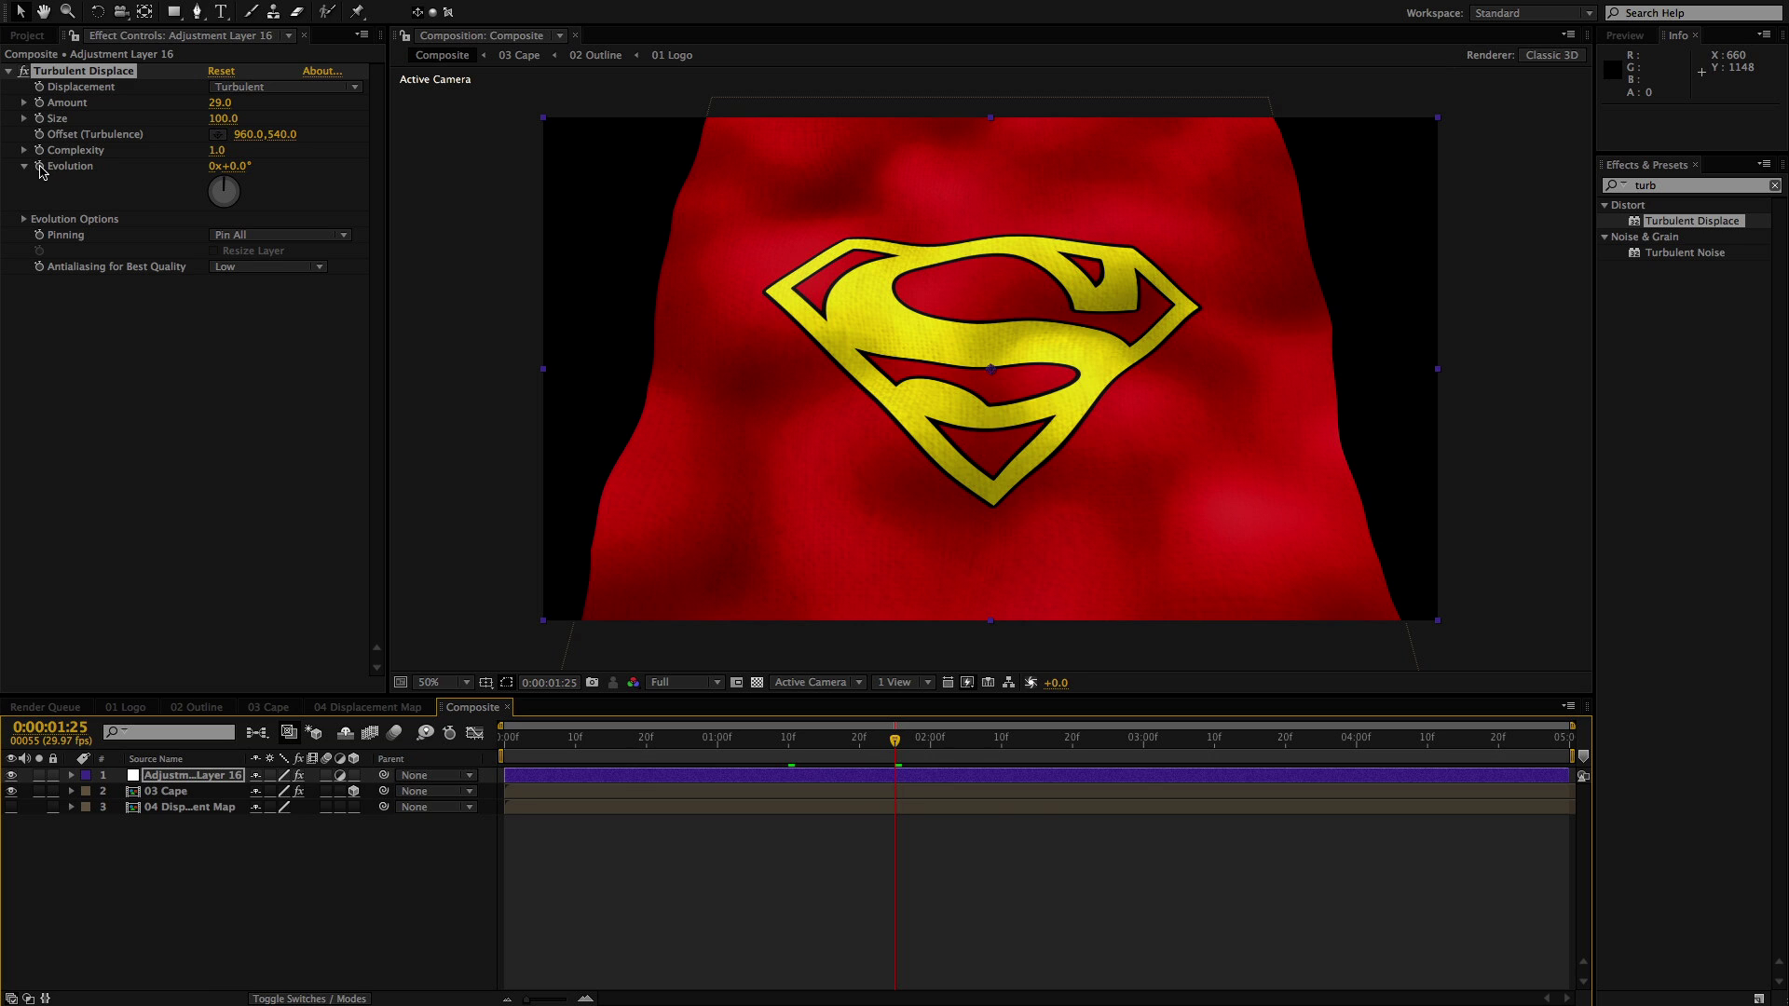
Animate the Turbulent Displace Evolution with the expression time*10 and scrub to 0:00:03:07 to check the motion
alt+click(40, 169)
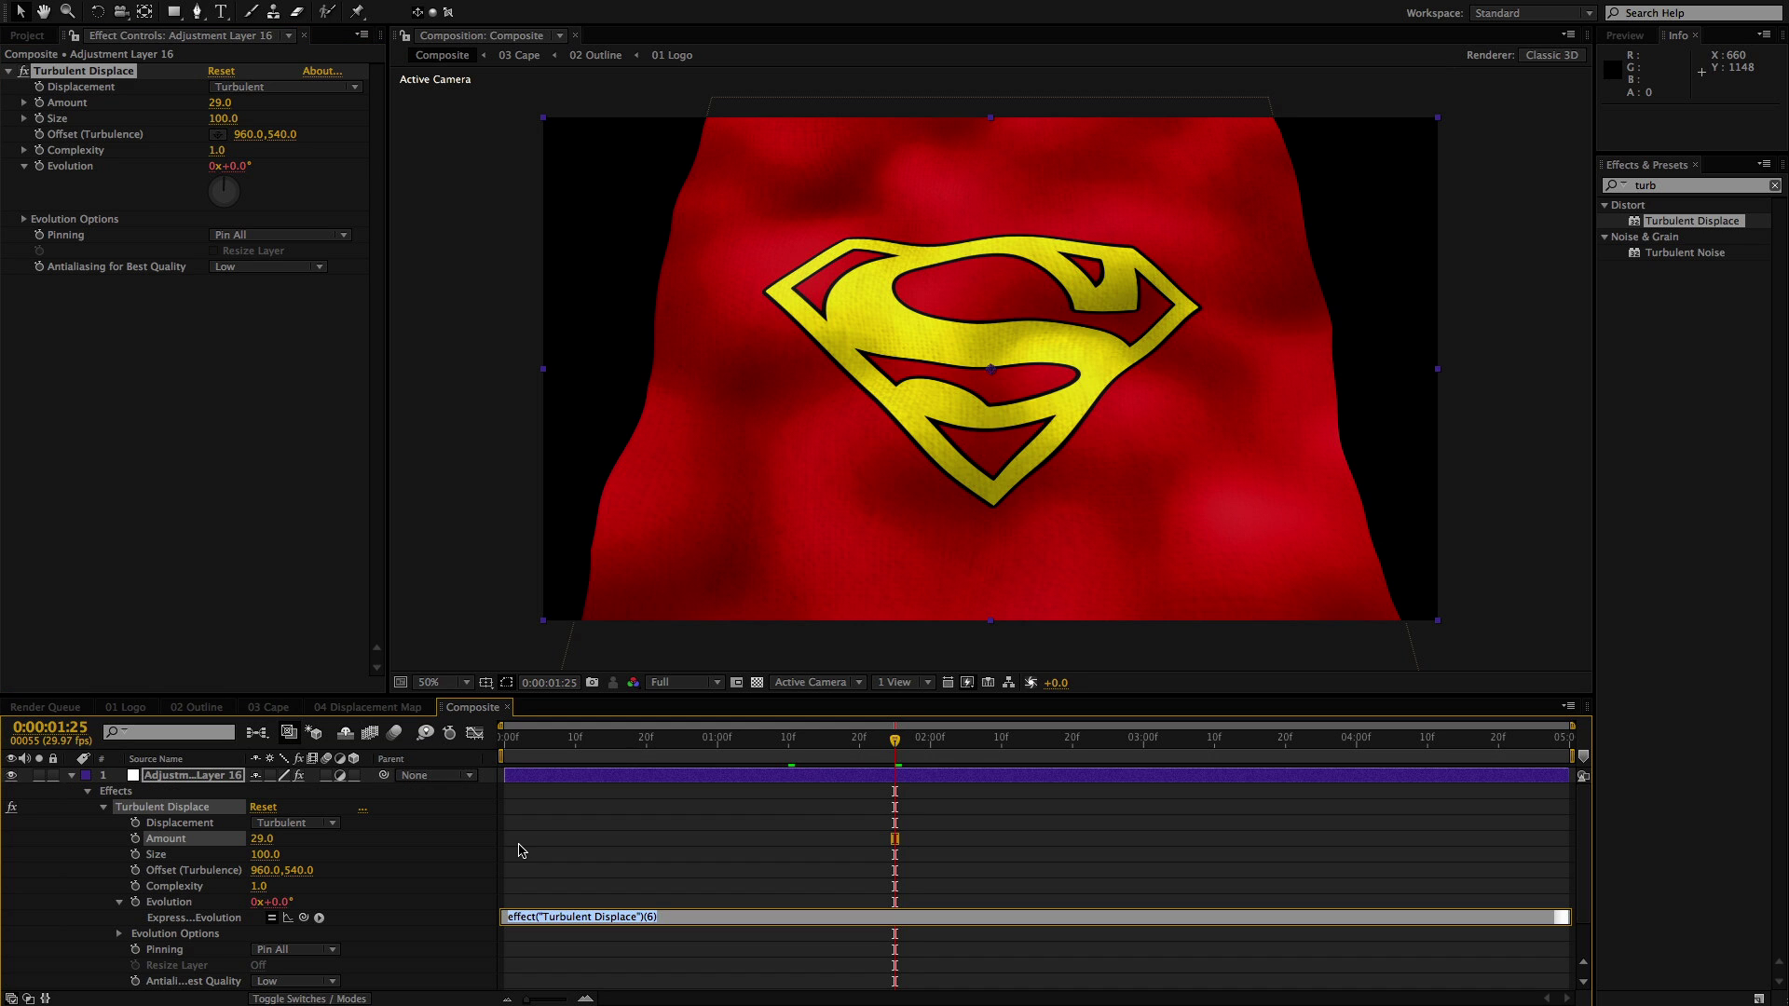
text(t)
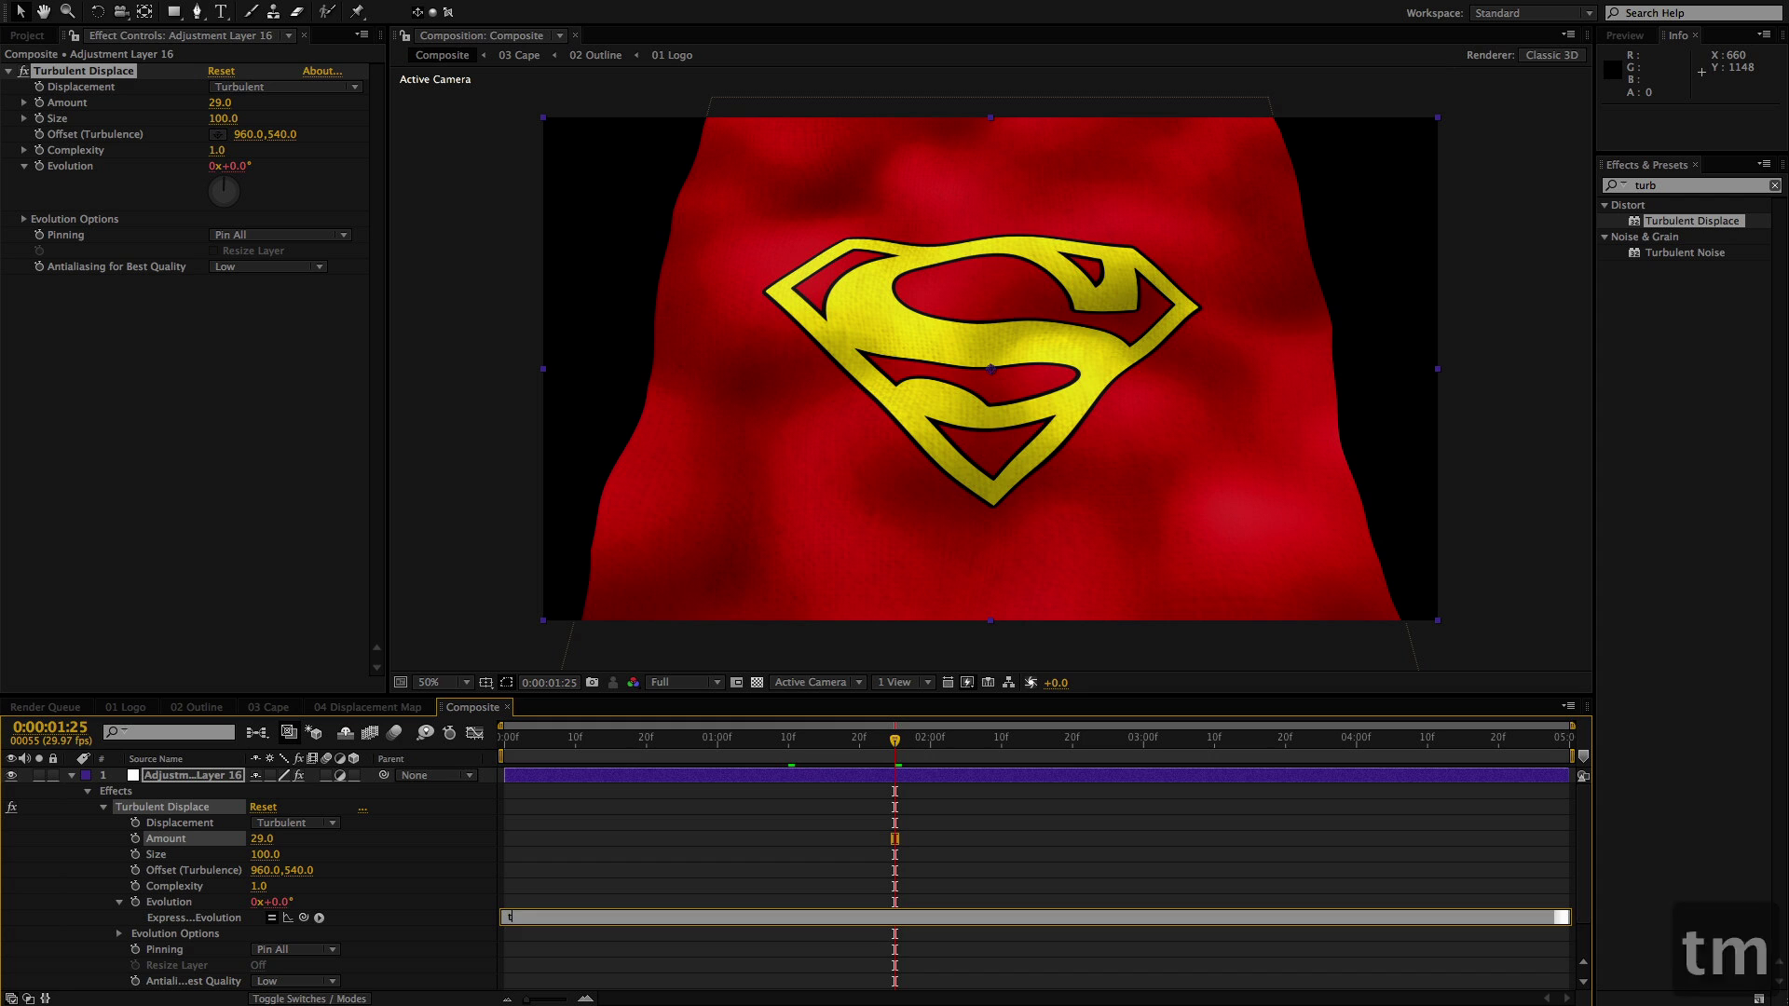
text(mime*10)
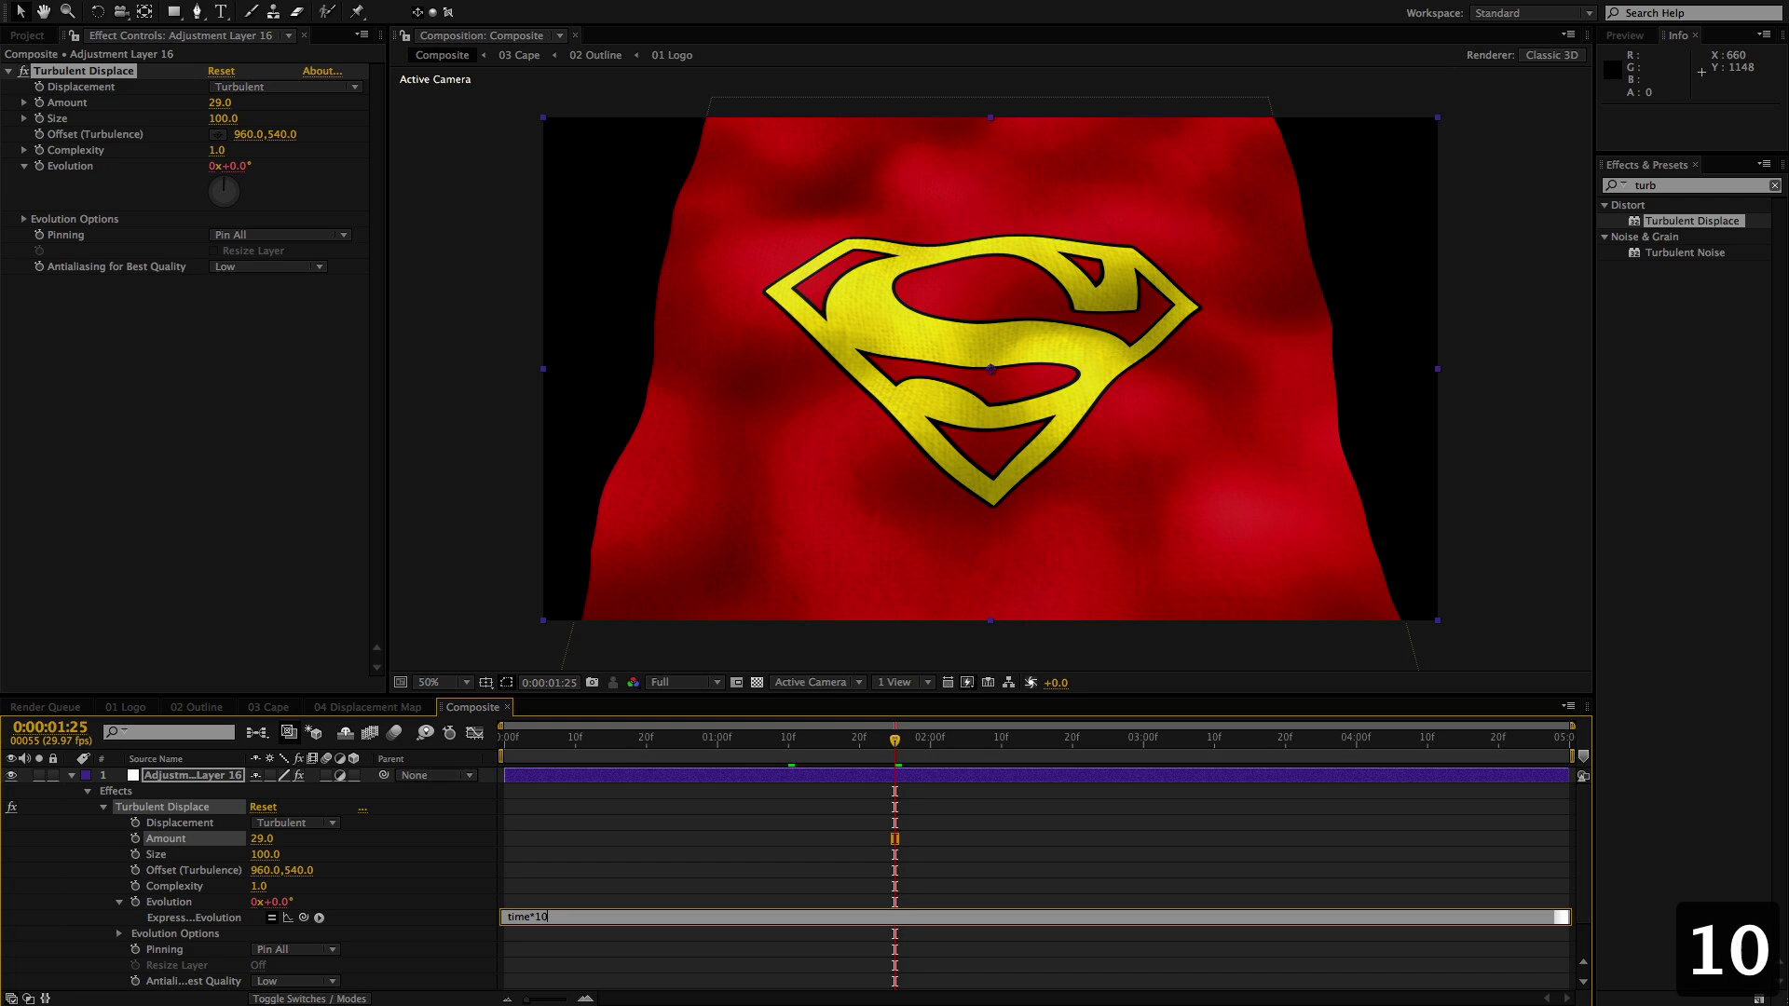
click(520, 852)
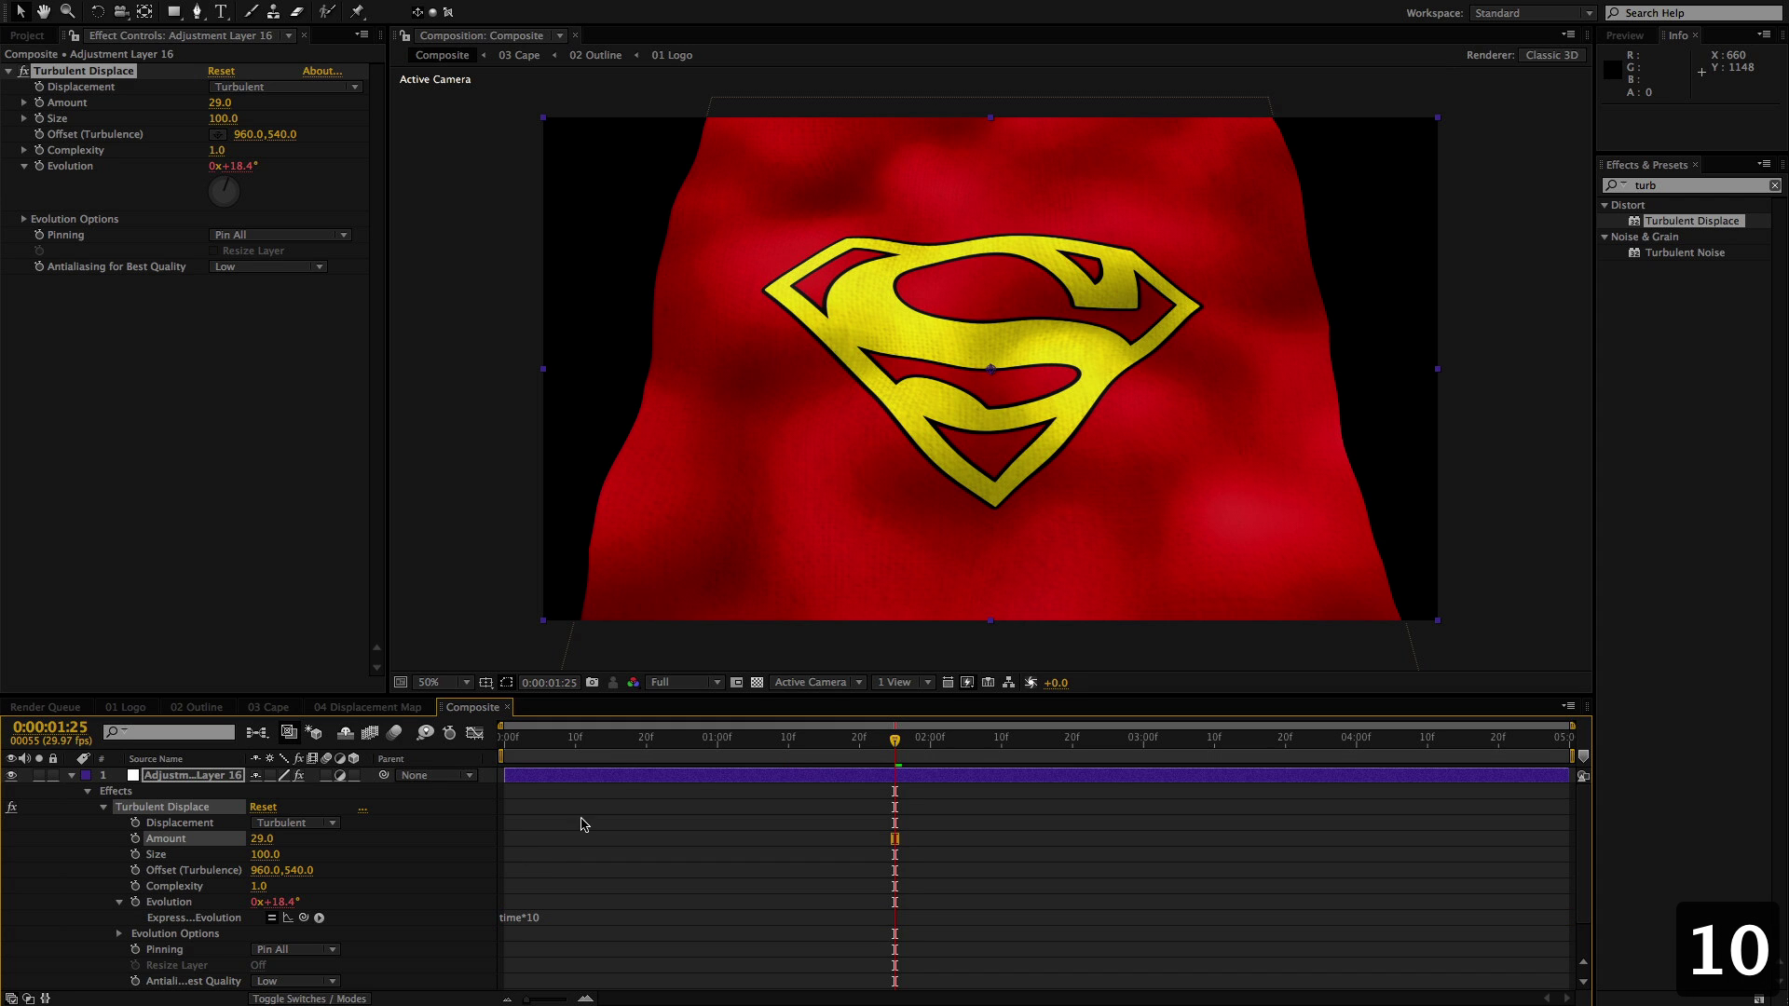
drag(604, 747, 1193, 751)
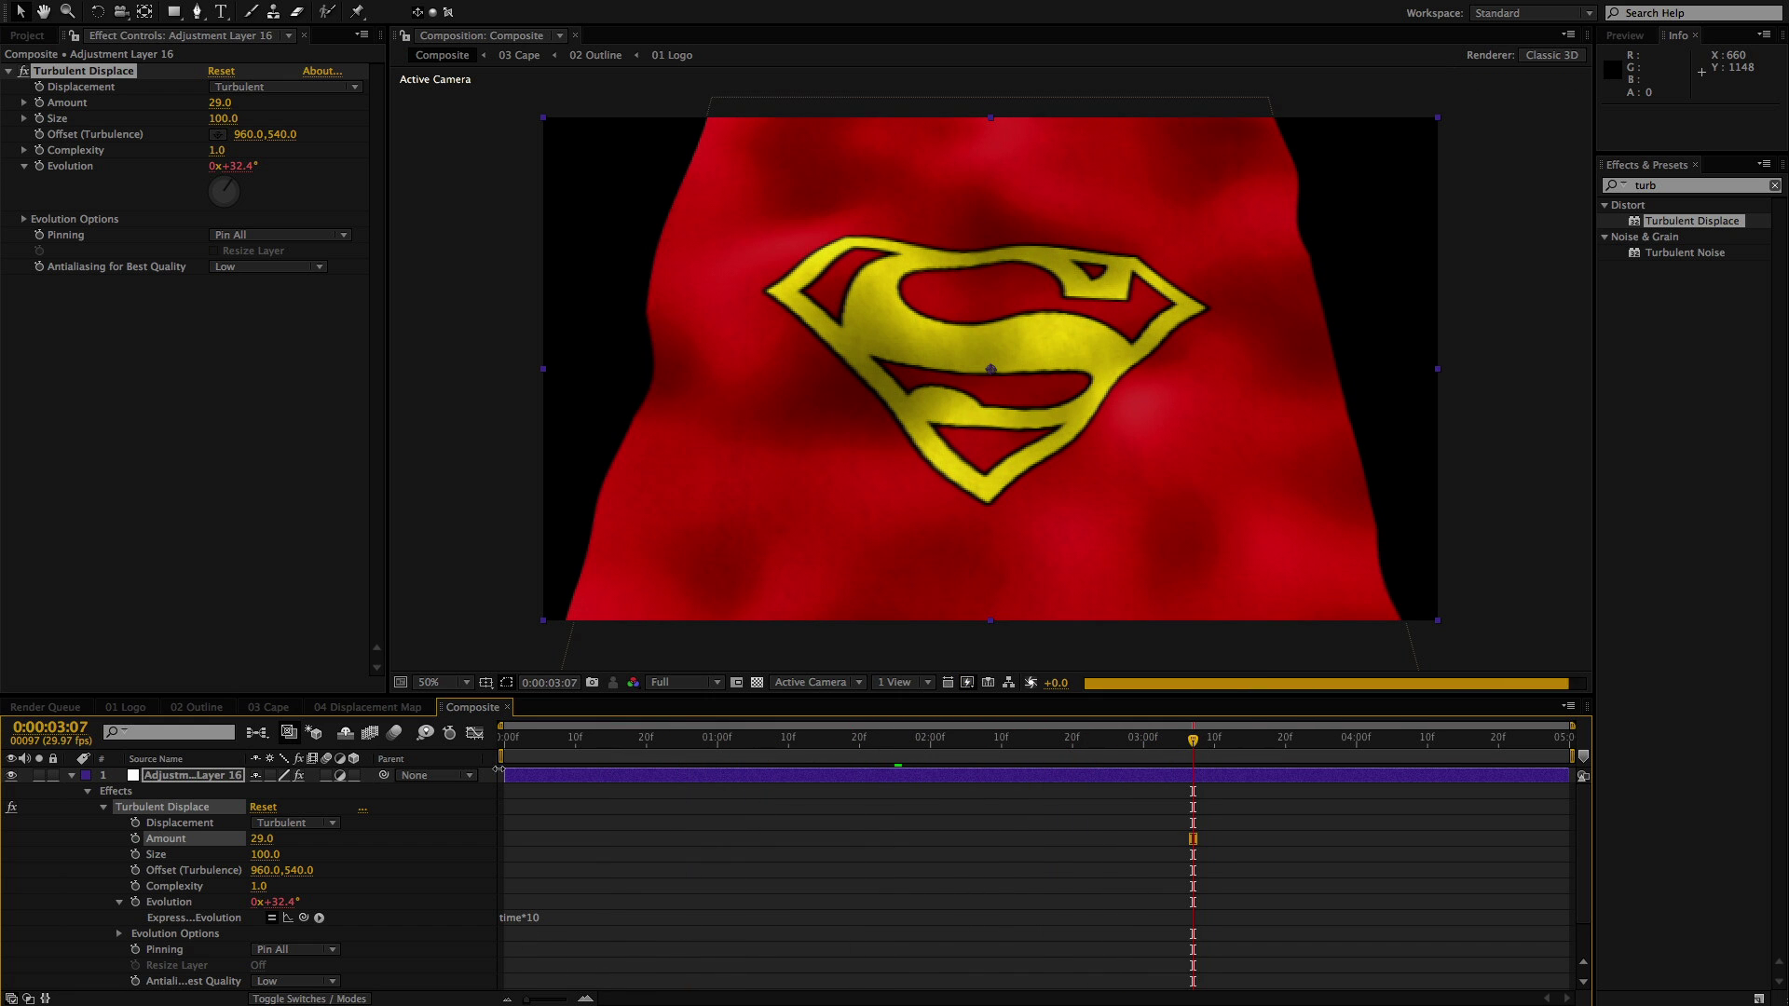
Change the Turbulent Displace Evolution expression to time*50
click(552, 917)
click(553, 917)
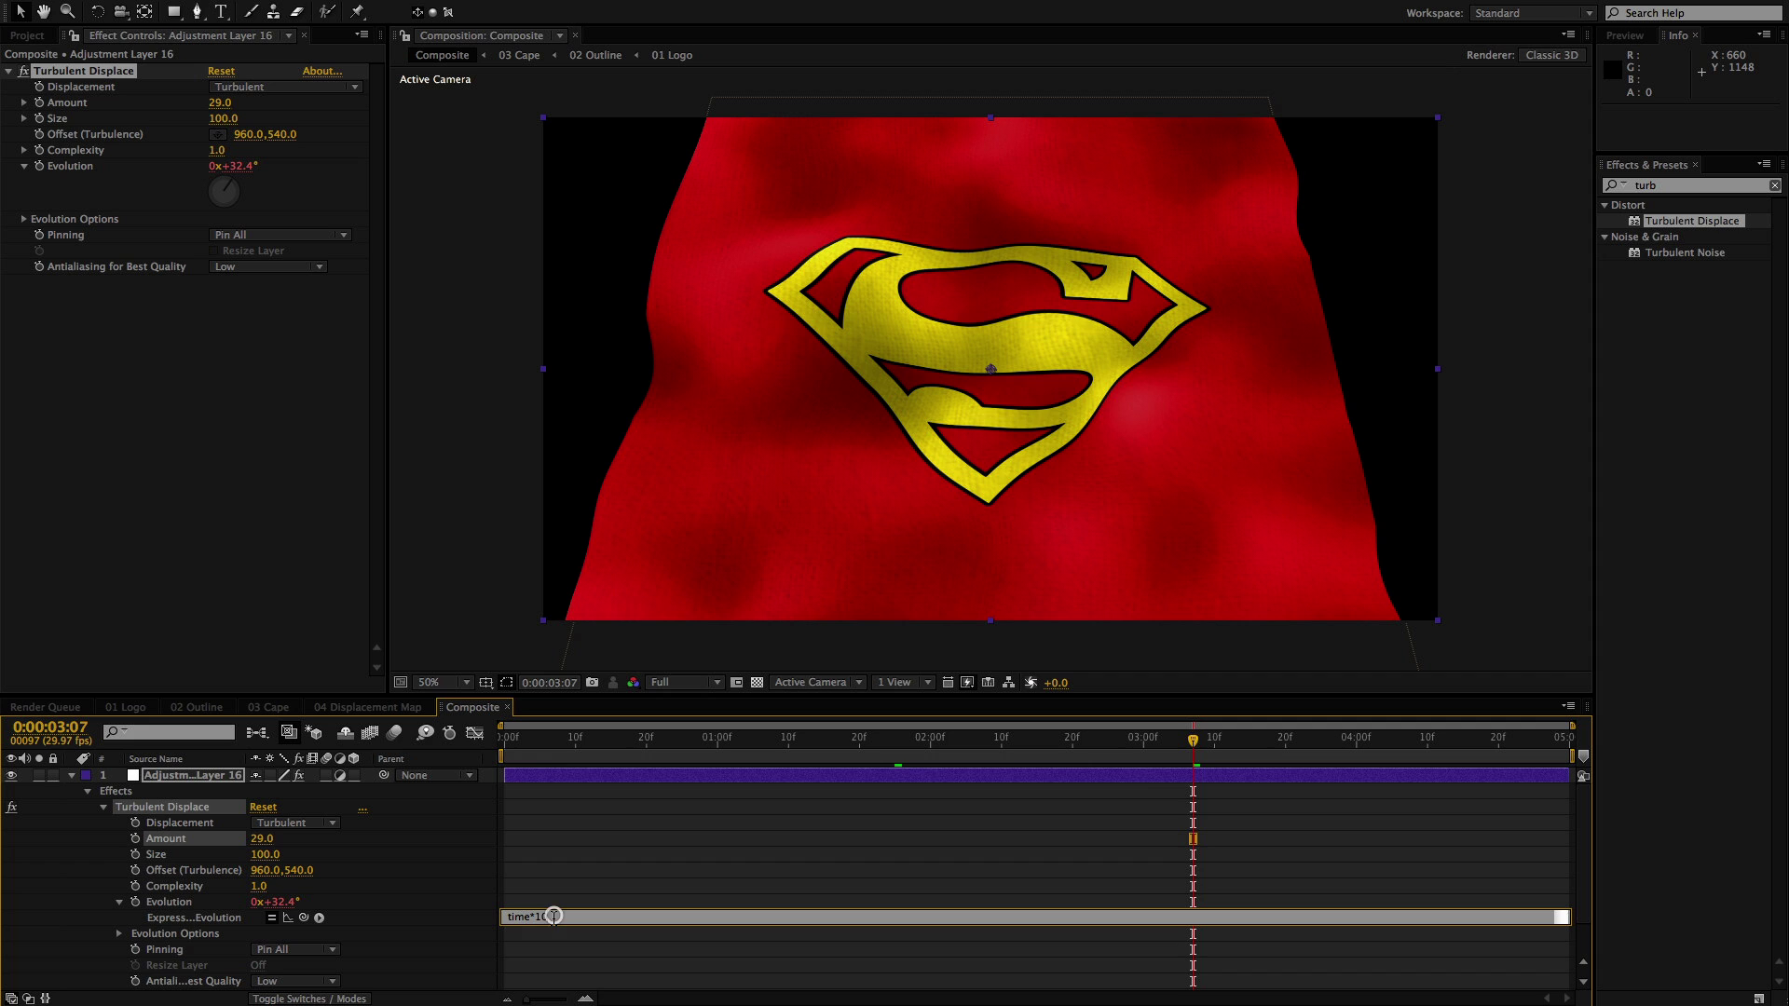
text(50)
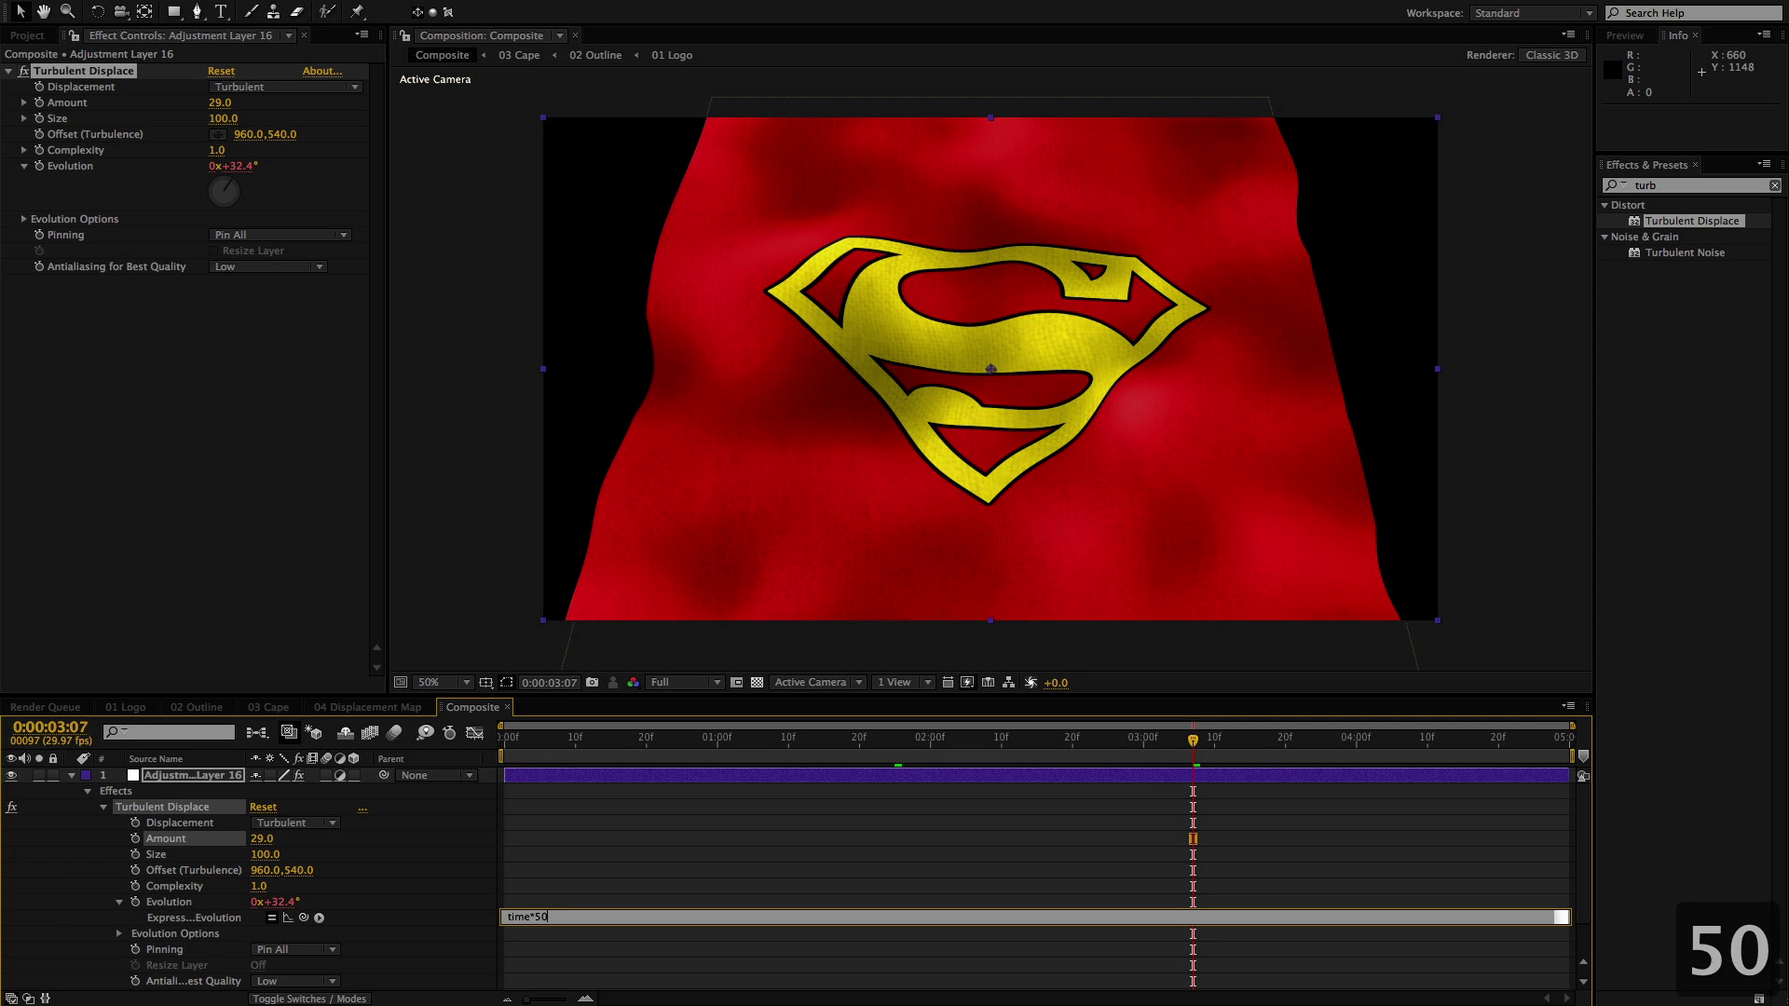
click(362, 166)
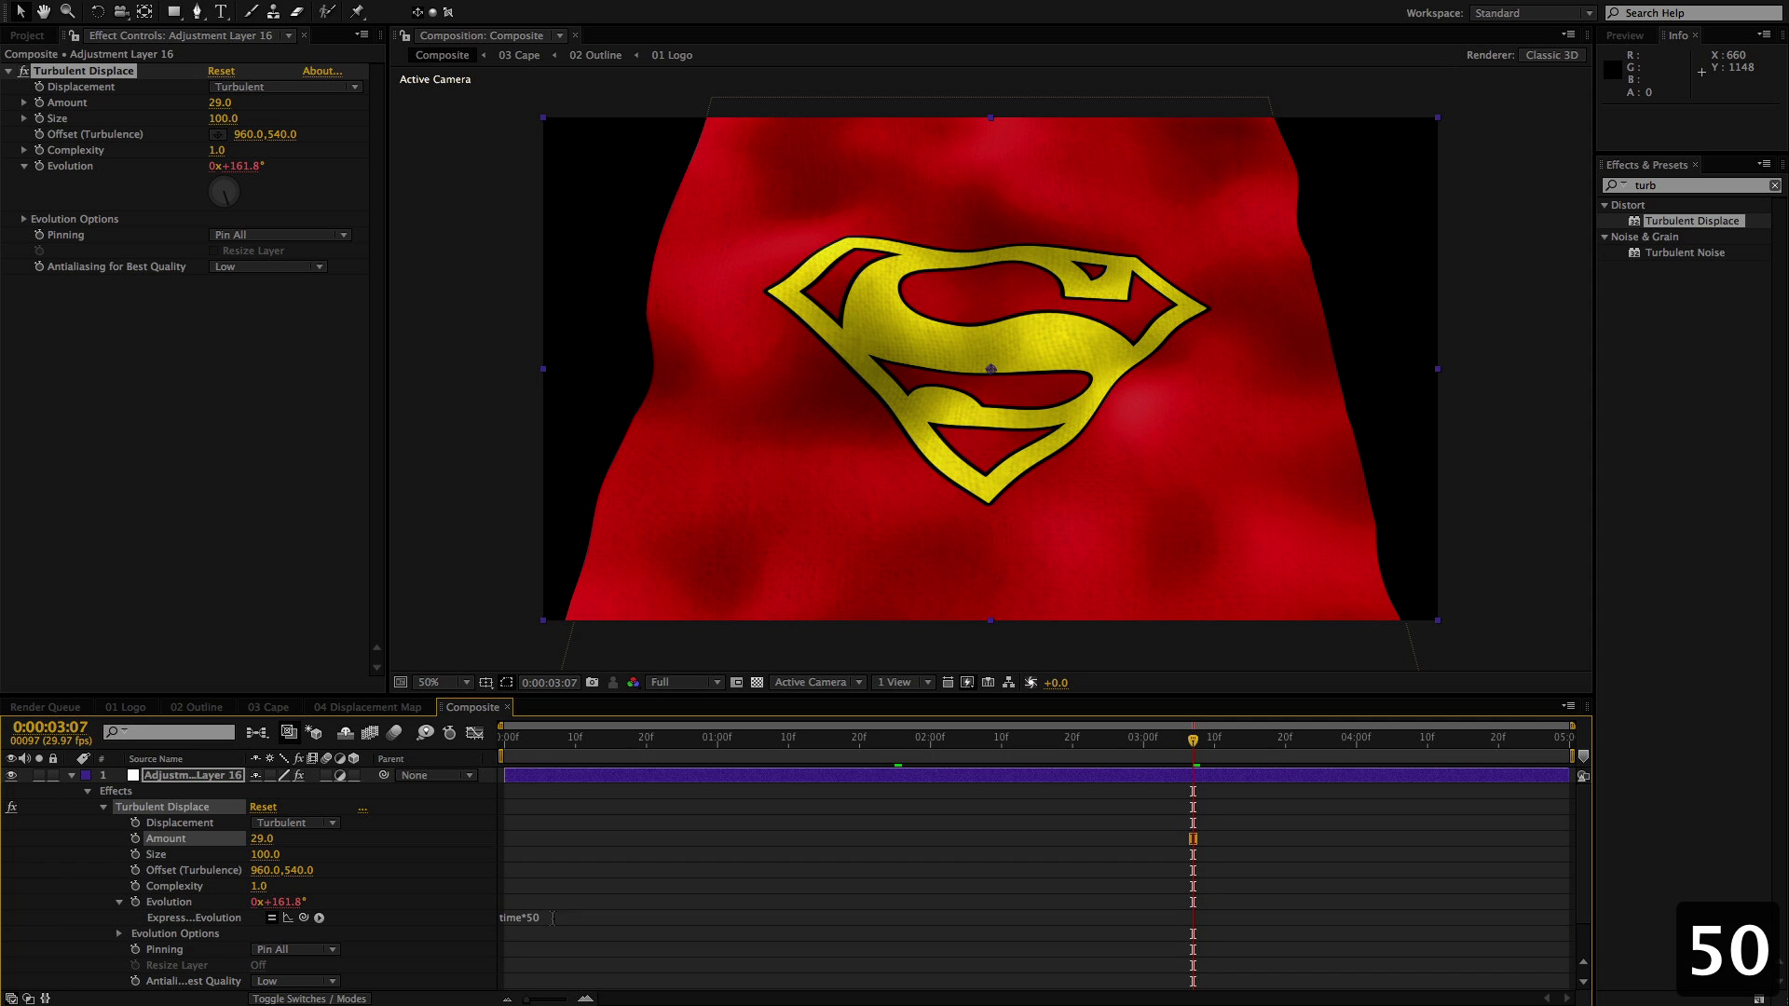
Set the Turbulent Displace Amount to 40 and scrub the Composite to 0:00:01:21 to review the ripple
click(222, 102)
text(40)
key(Return)
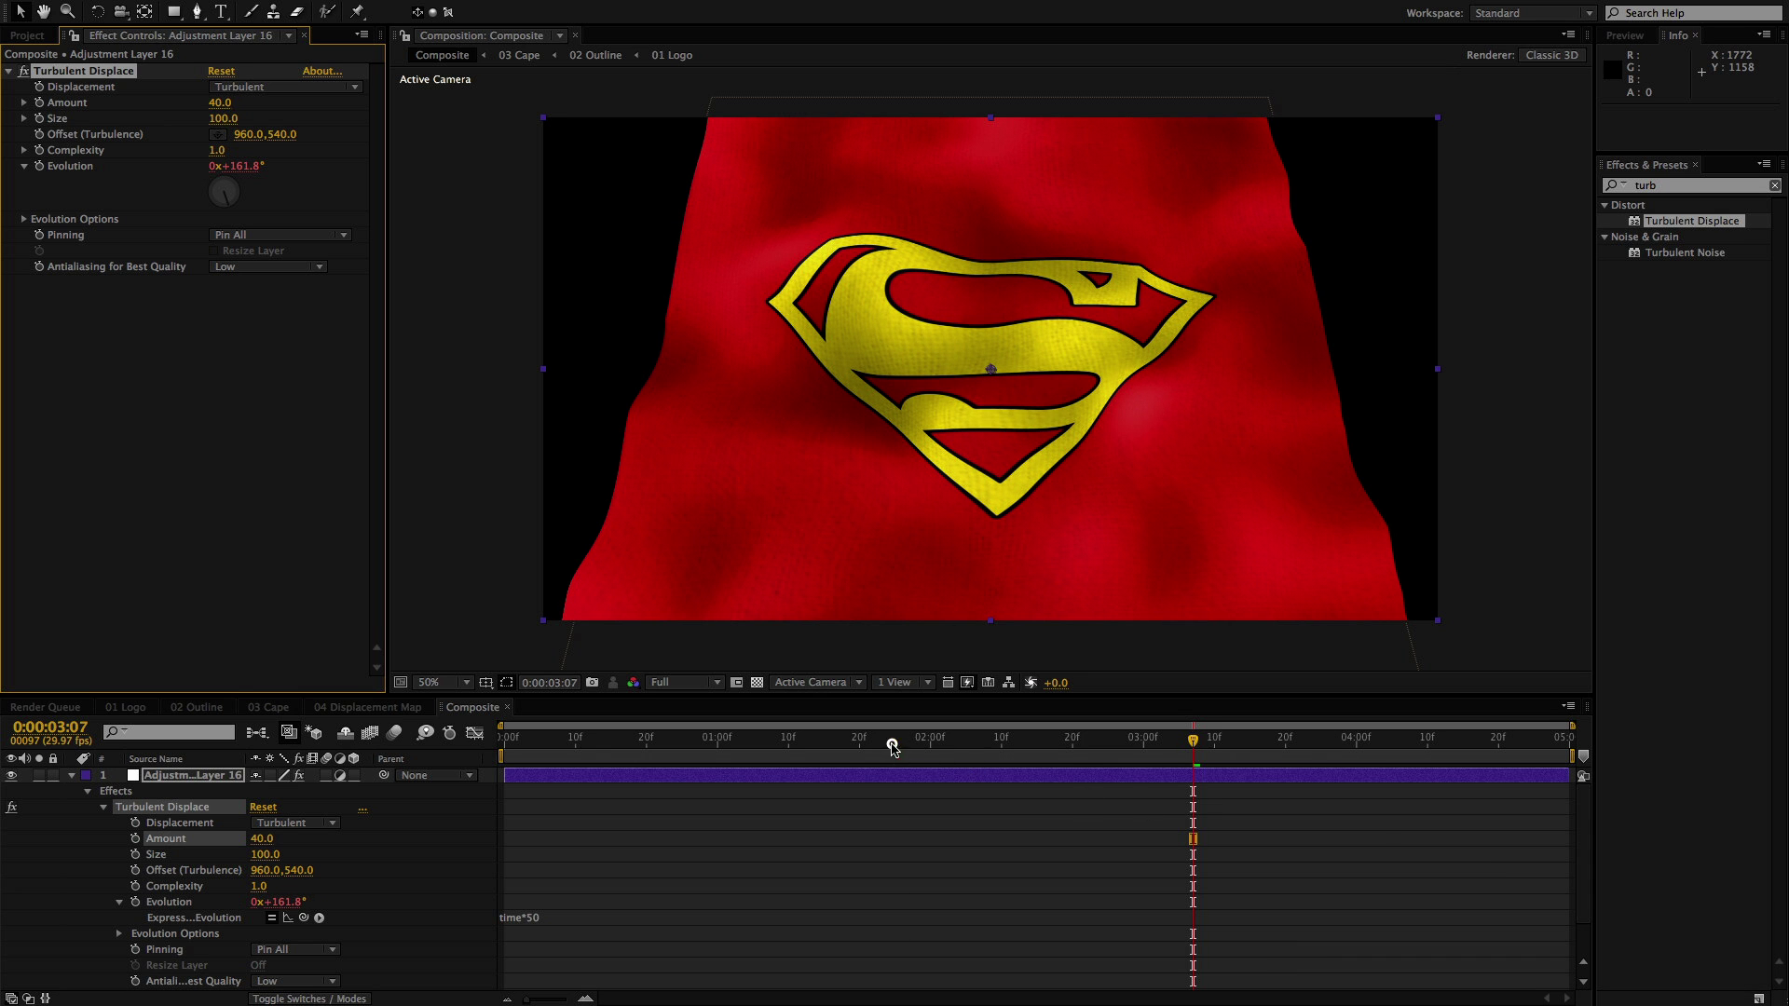
click(788, 743)
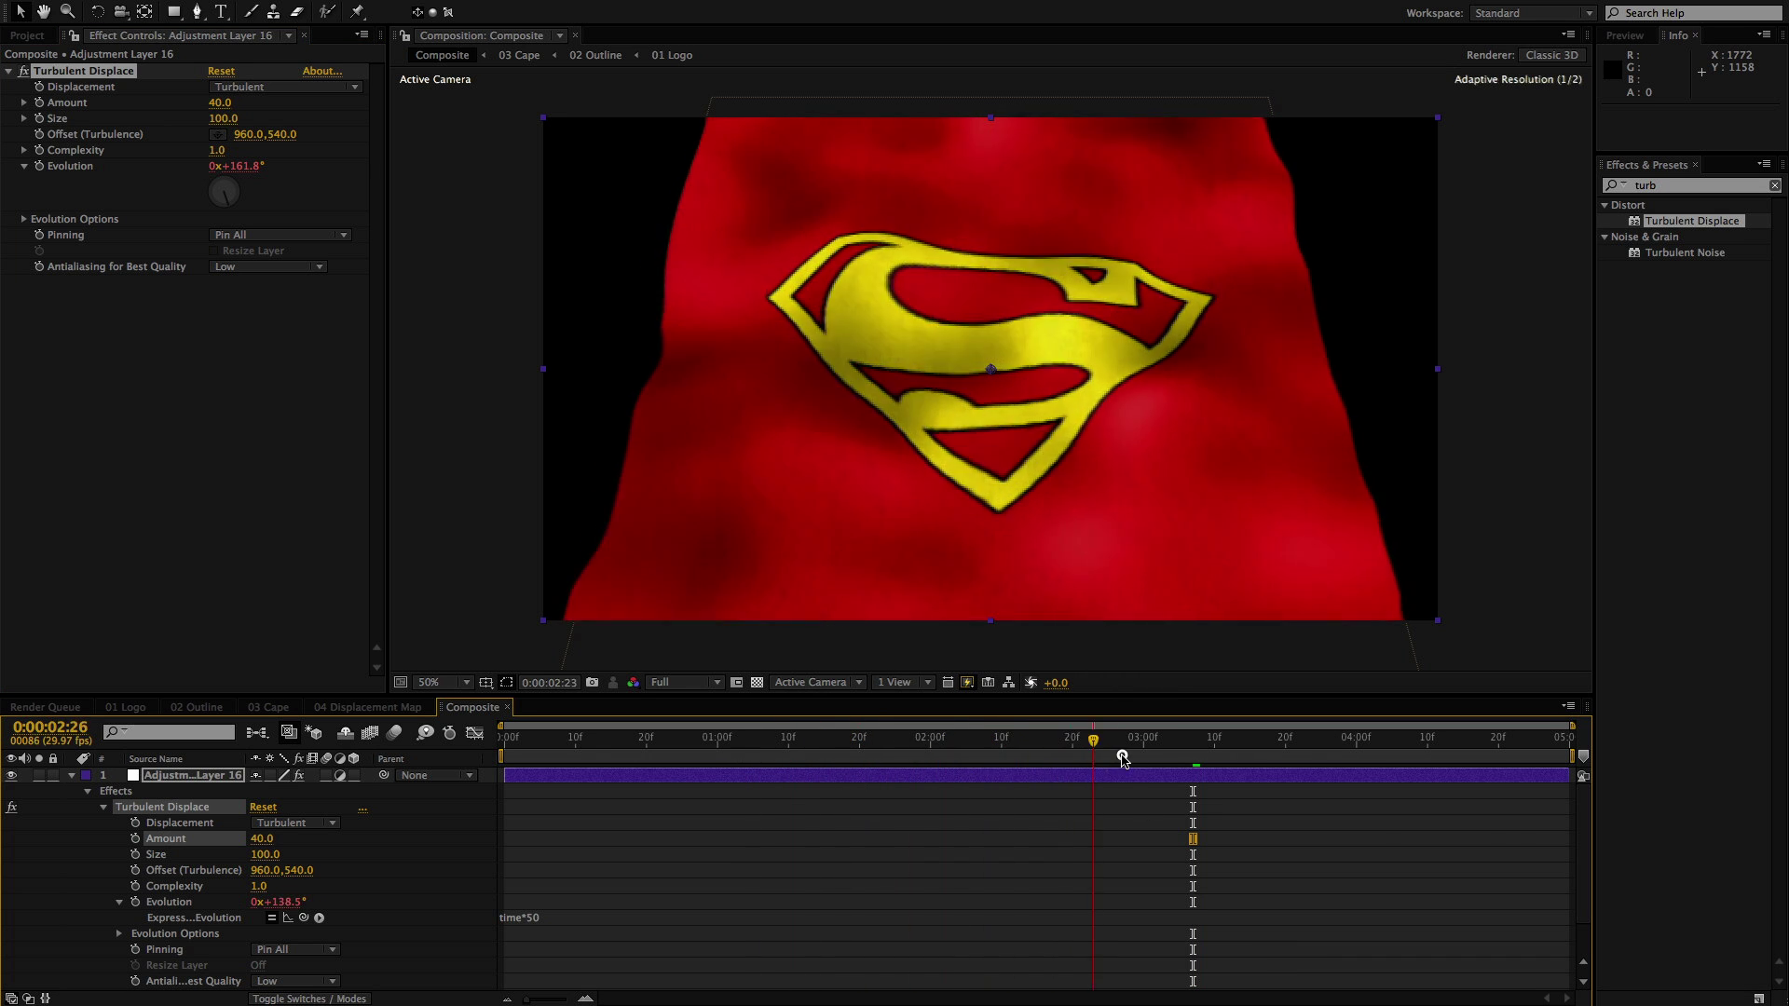
drag(1133, 757, 867, 756)
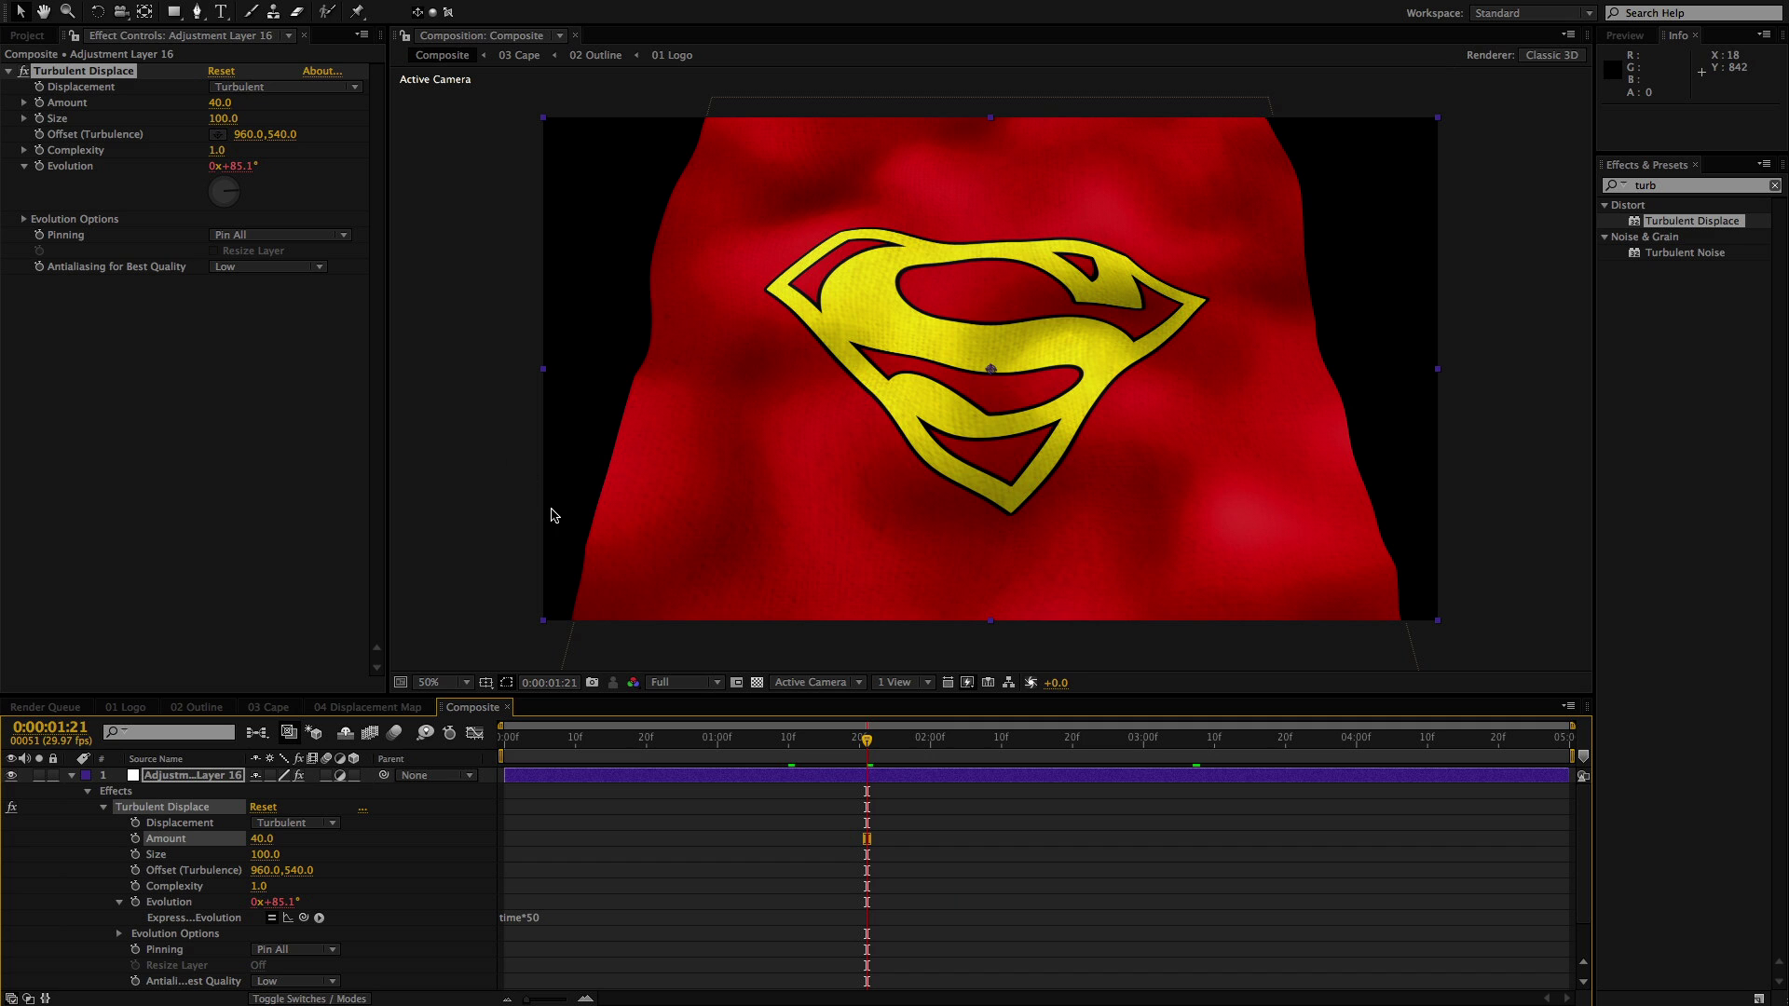
Collapse the adjustment layer's expanded effect properties in the timeline
click(795, 839)
key(u)
key(u)
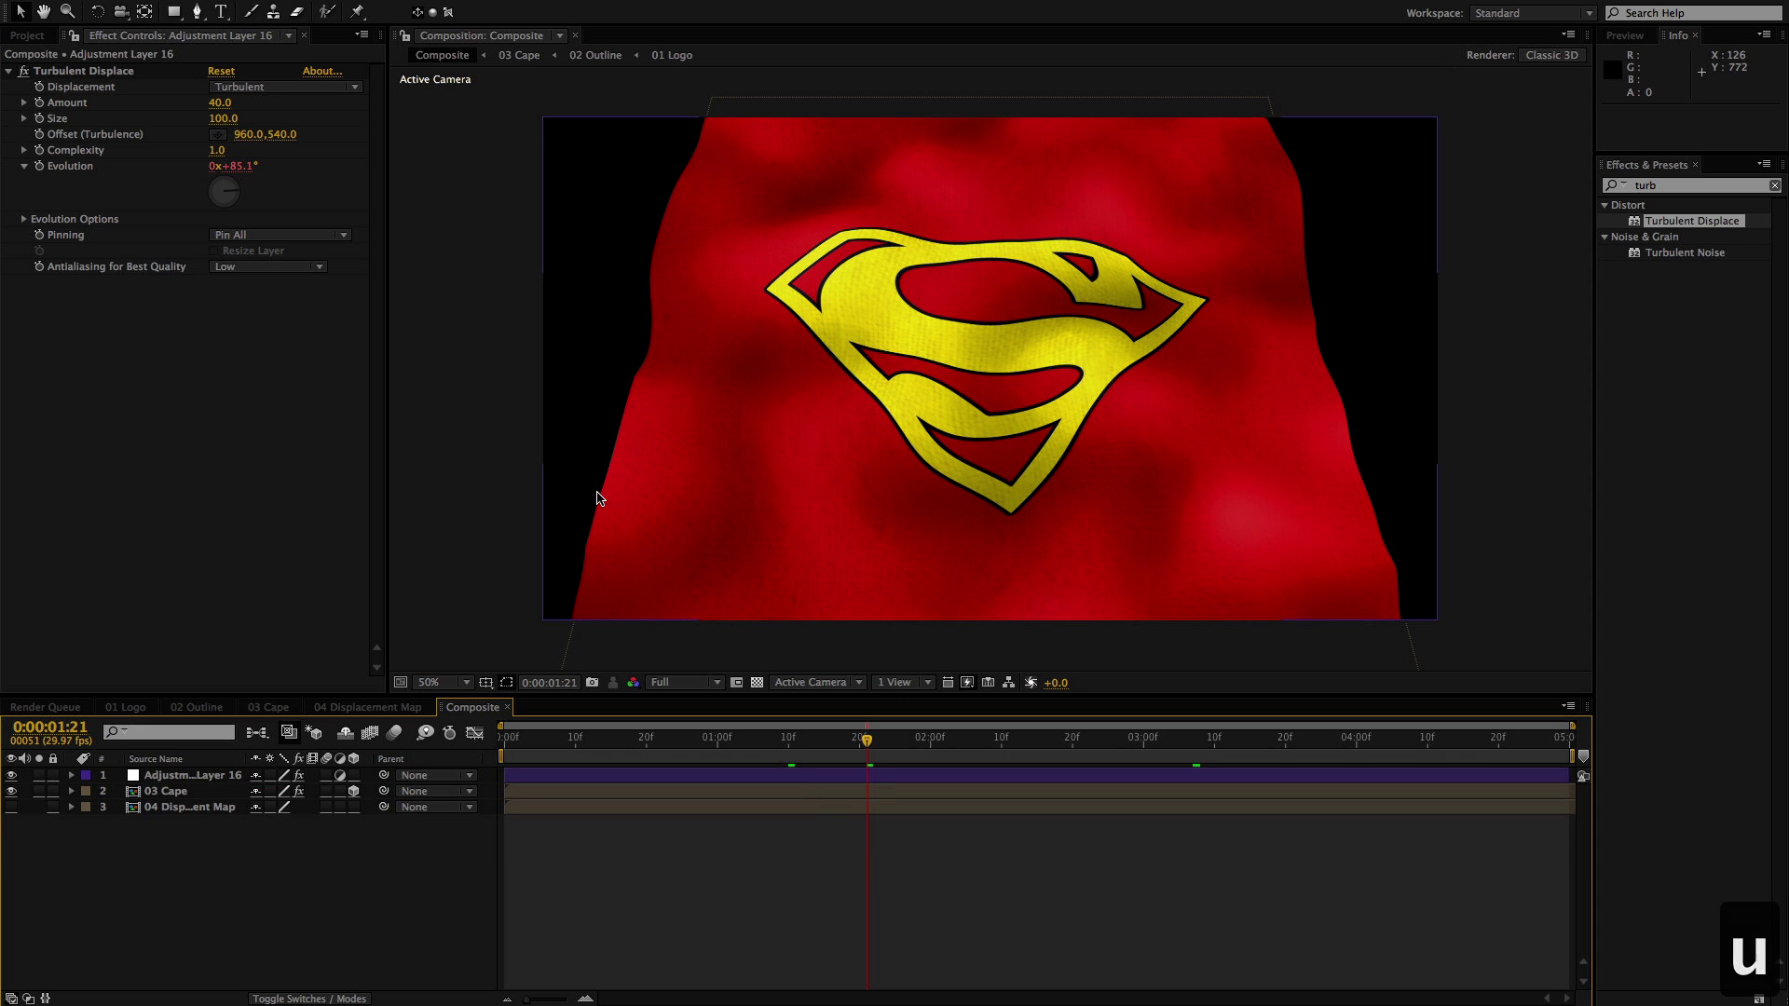
Apply Mesh Warp to the adjustment layer, then try moving one mesh point near the cape's upper-left edge and undo it
click(702, 774)
click(1673, 192)
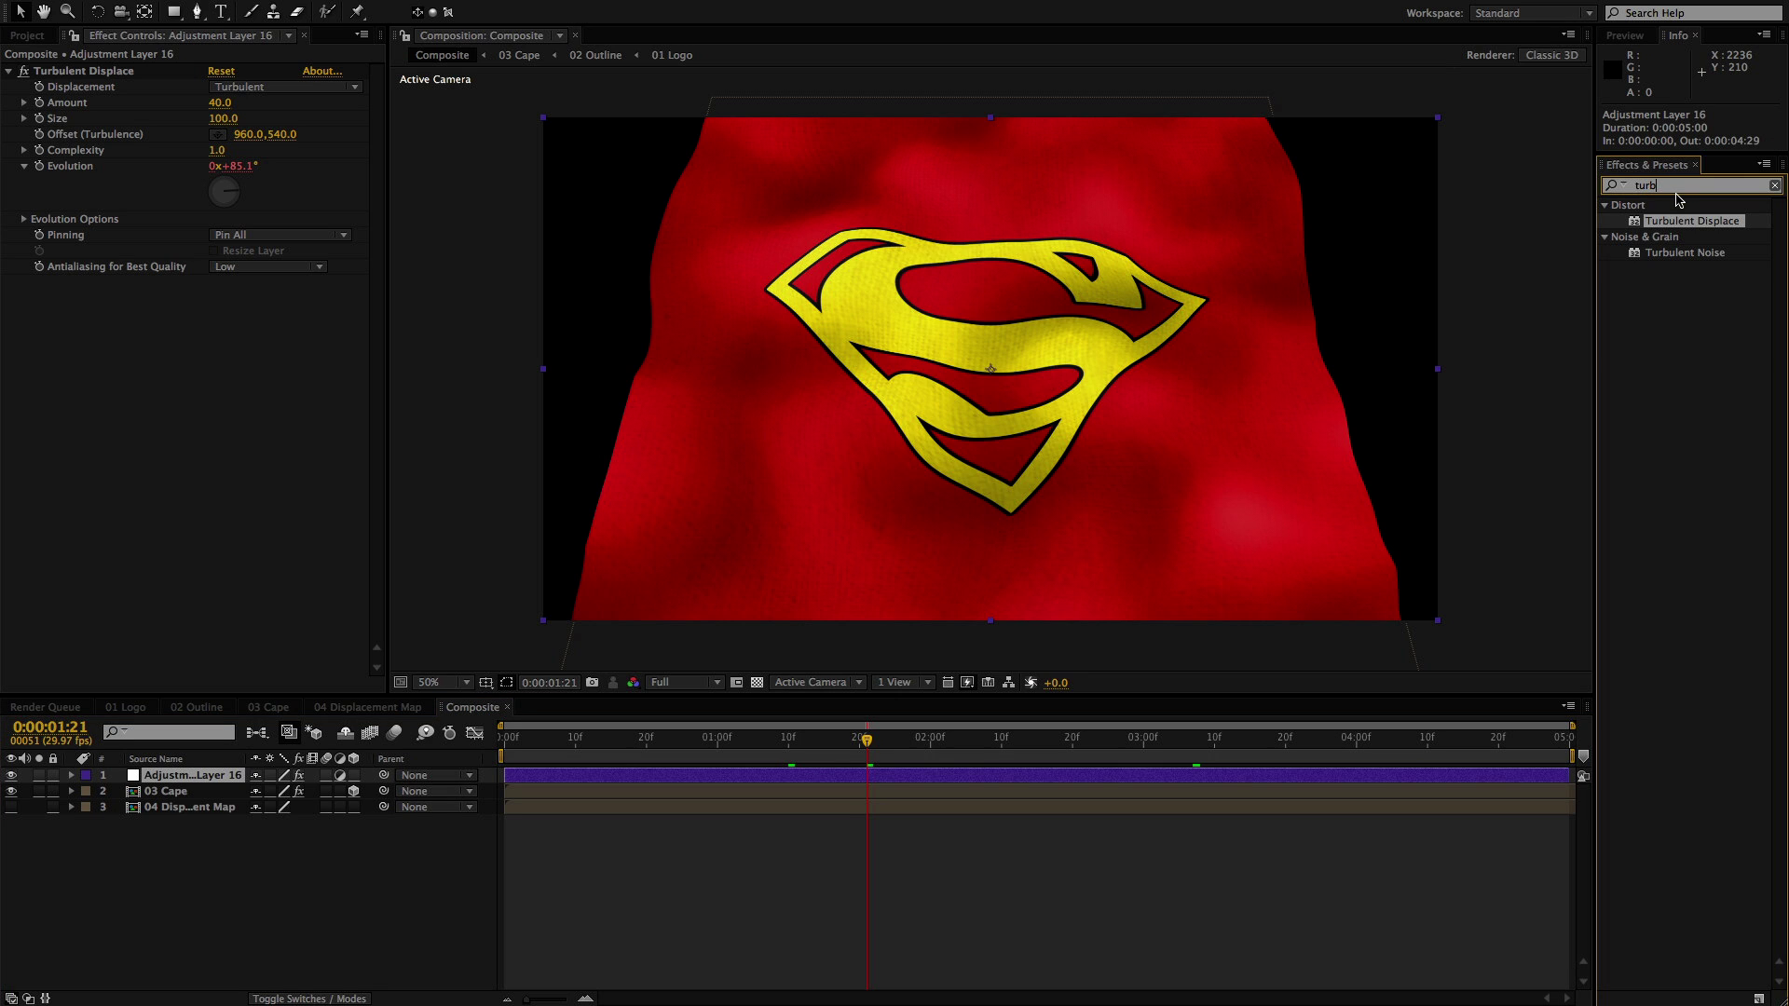
text(mes)
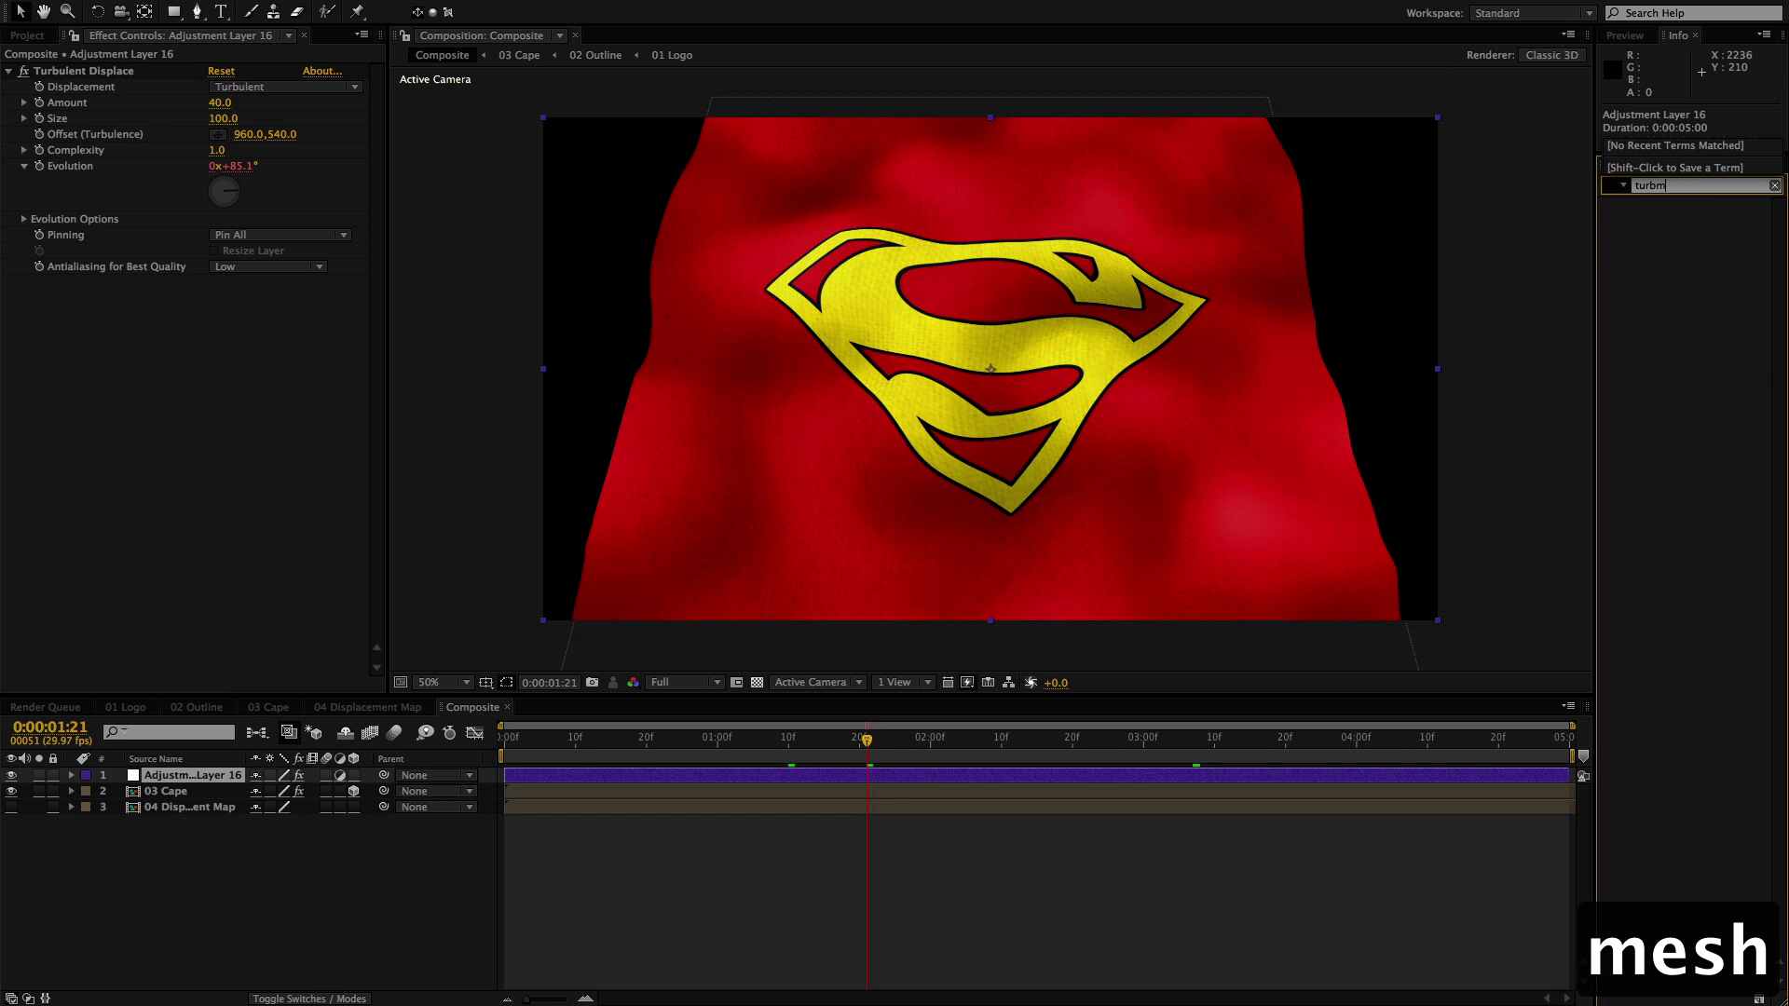
key(BackSpace)
key(BackSpace)
key(BackSpace)
key(BackSpace)
key(BackSpace)
text(mesh)
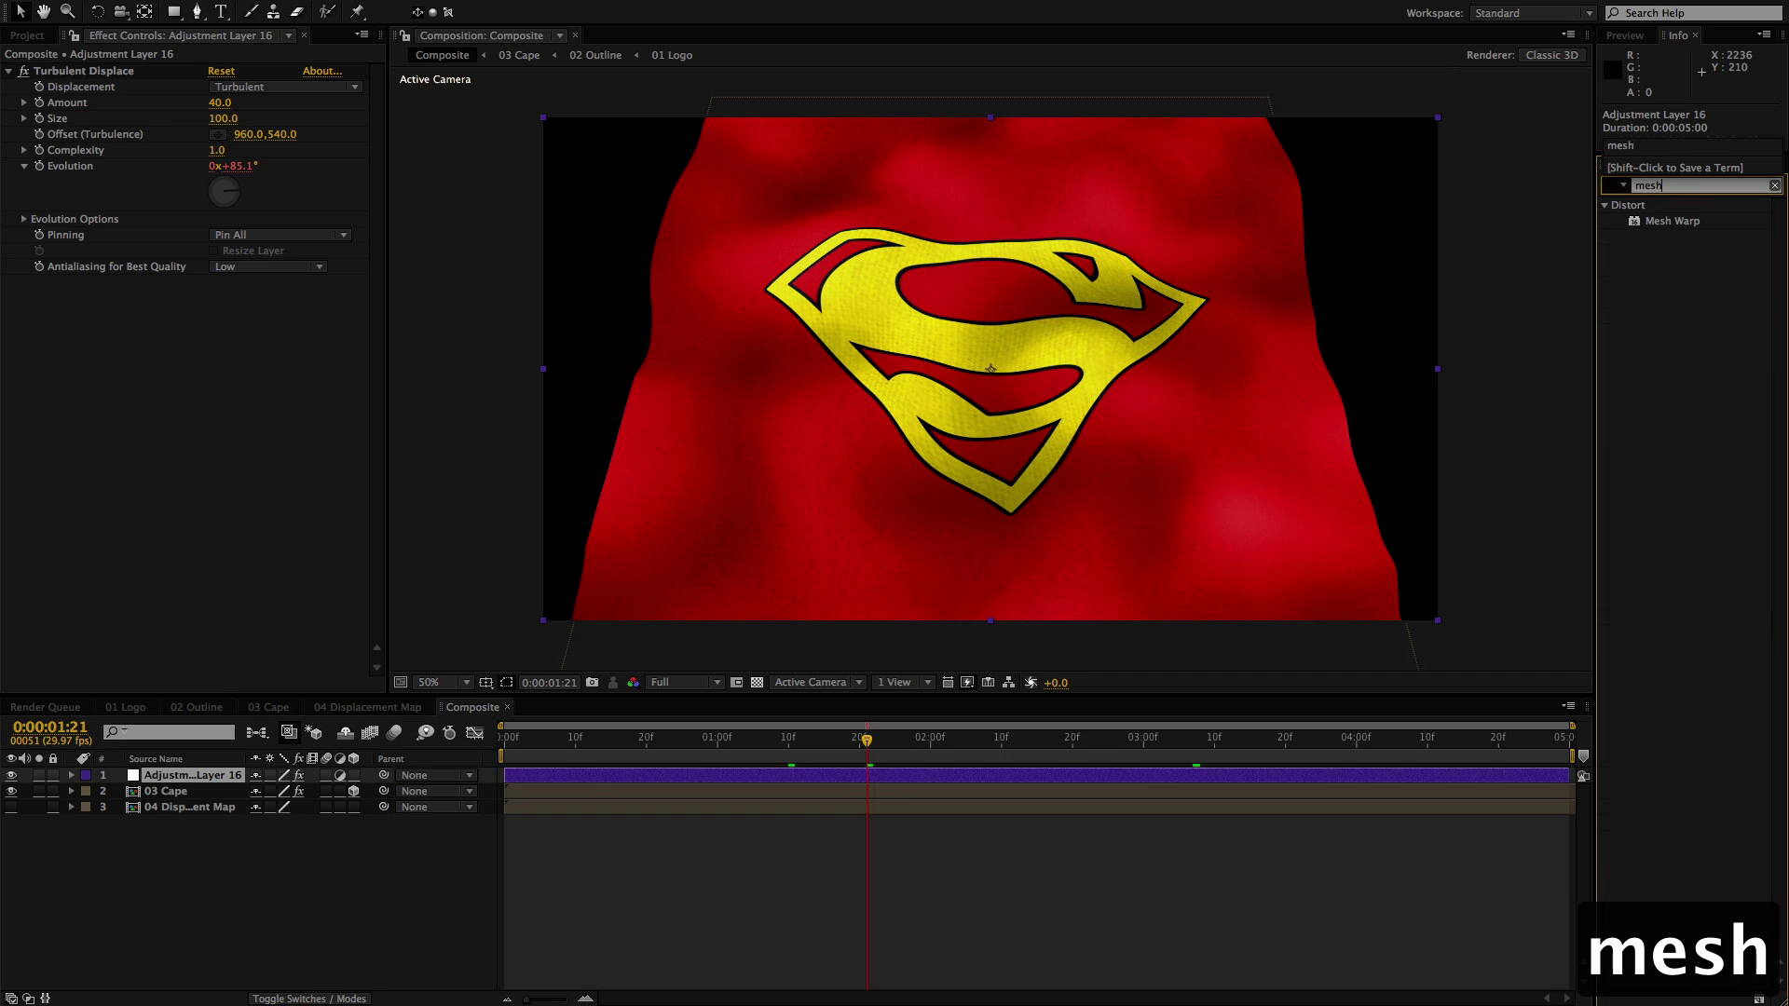
double_click(1634, 224)
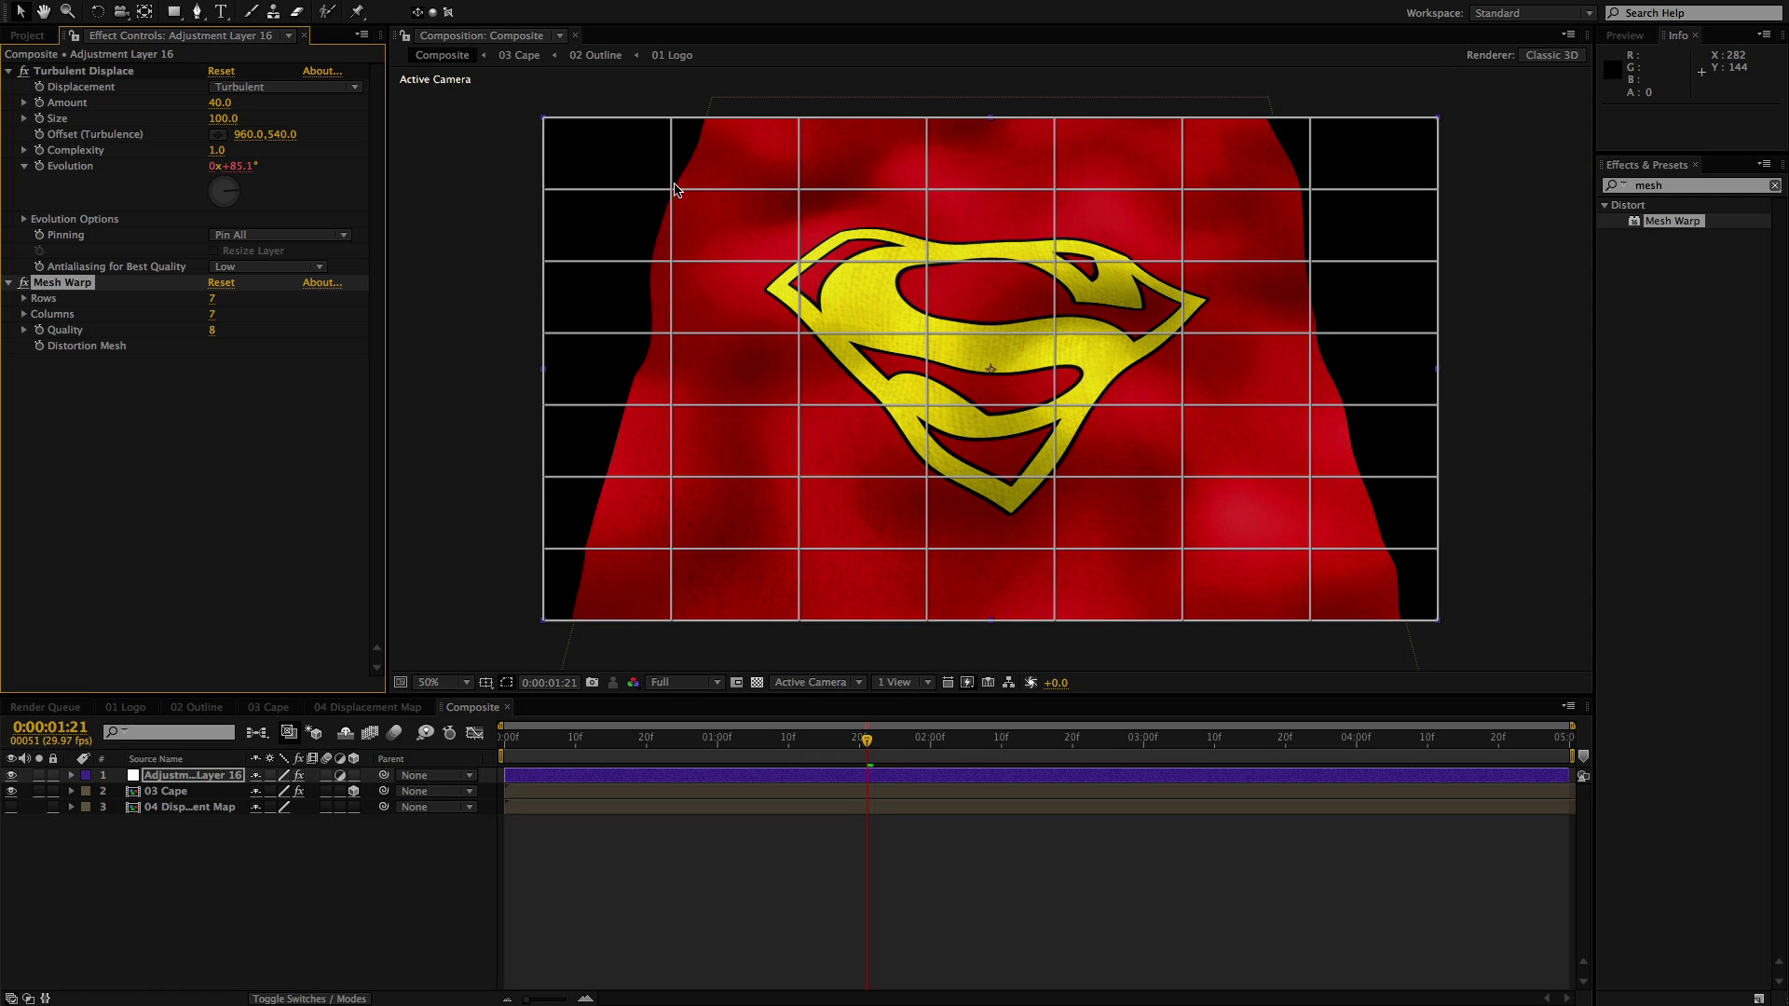
mouse_move(671, 190)
mouse_down()
mouse_move(690, 182)
mouse_move(639, 199)
mouse_up()
key(super+z)
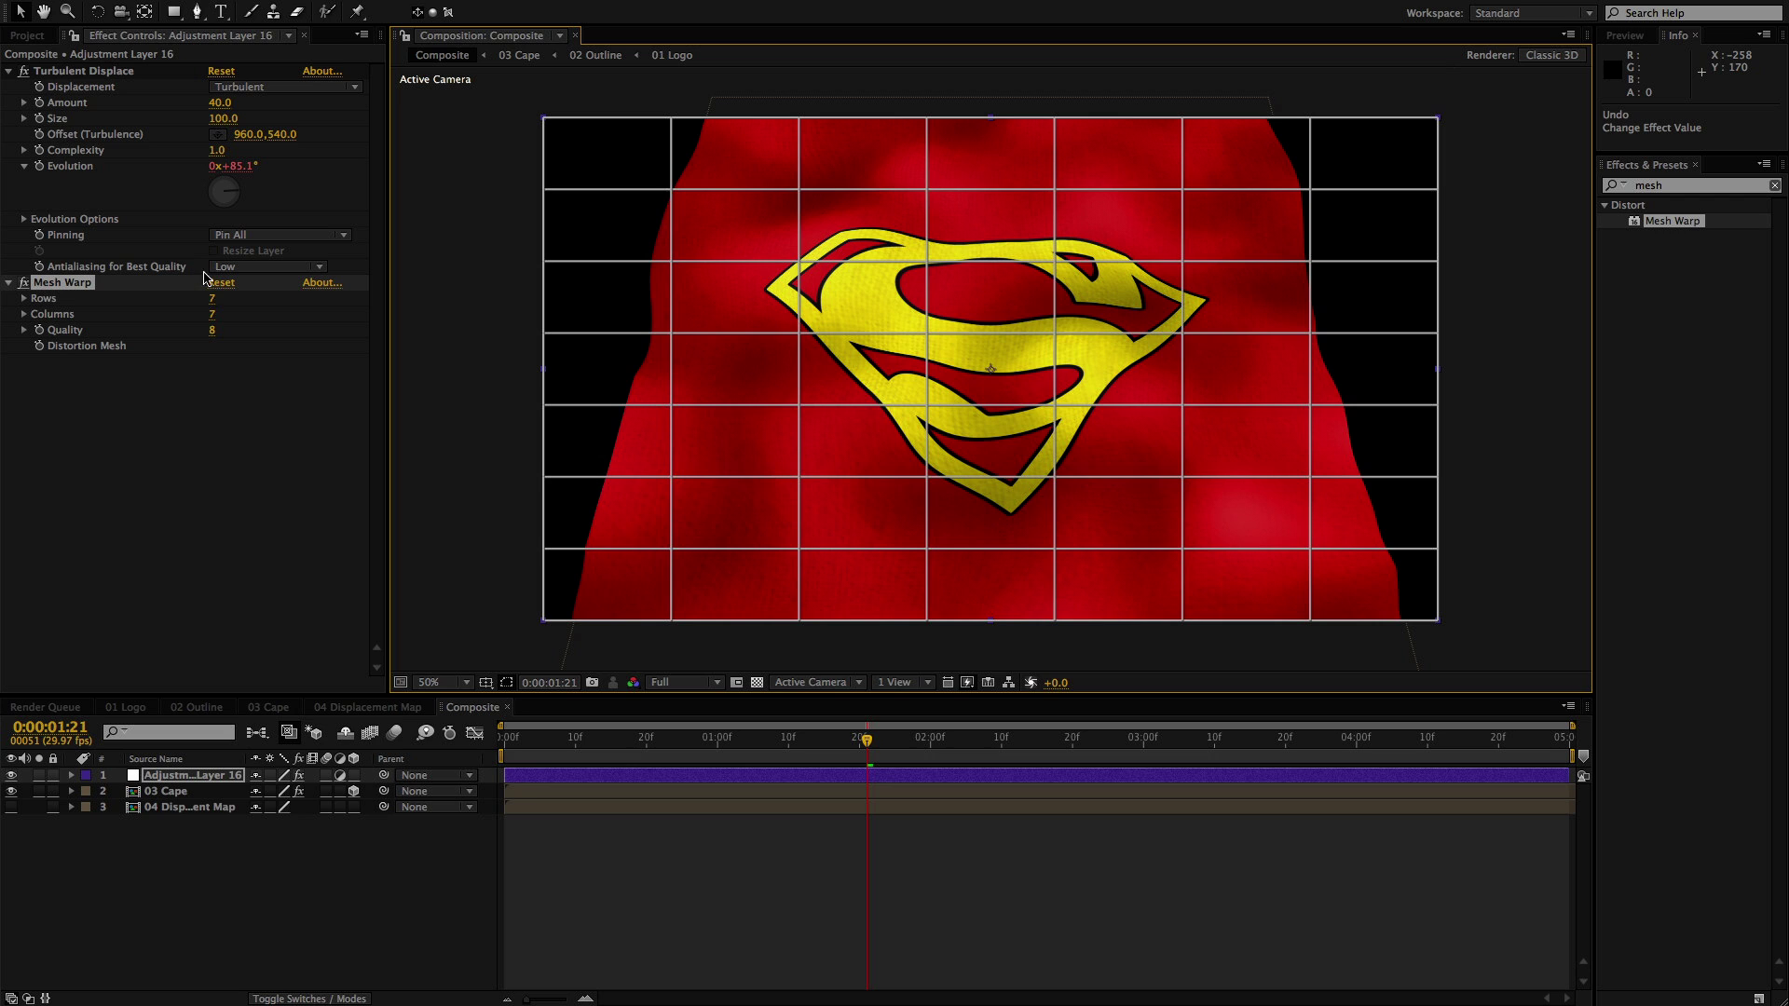
Set the Mesh Warp grid to 3 rows and 3 columns
click(210, 300)
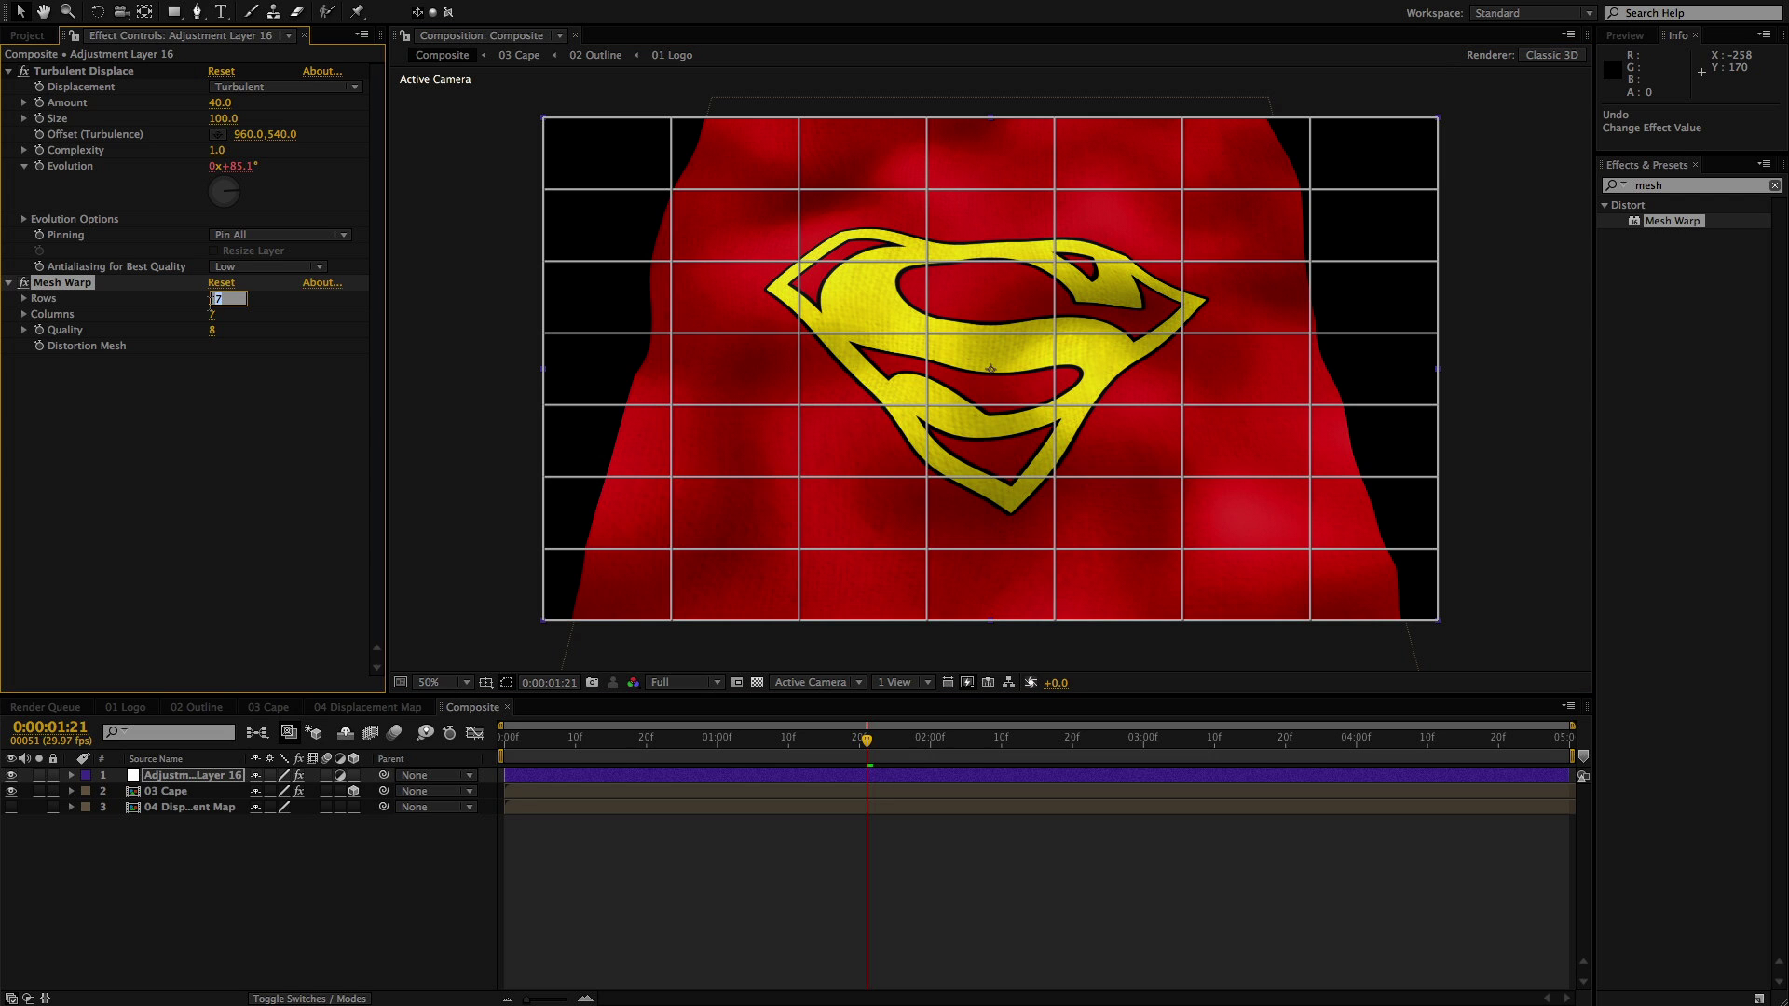
text(5)
key(Tab)
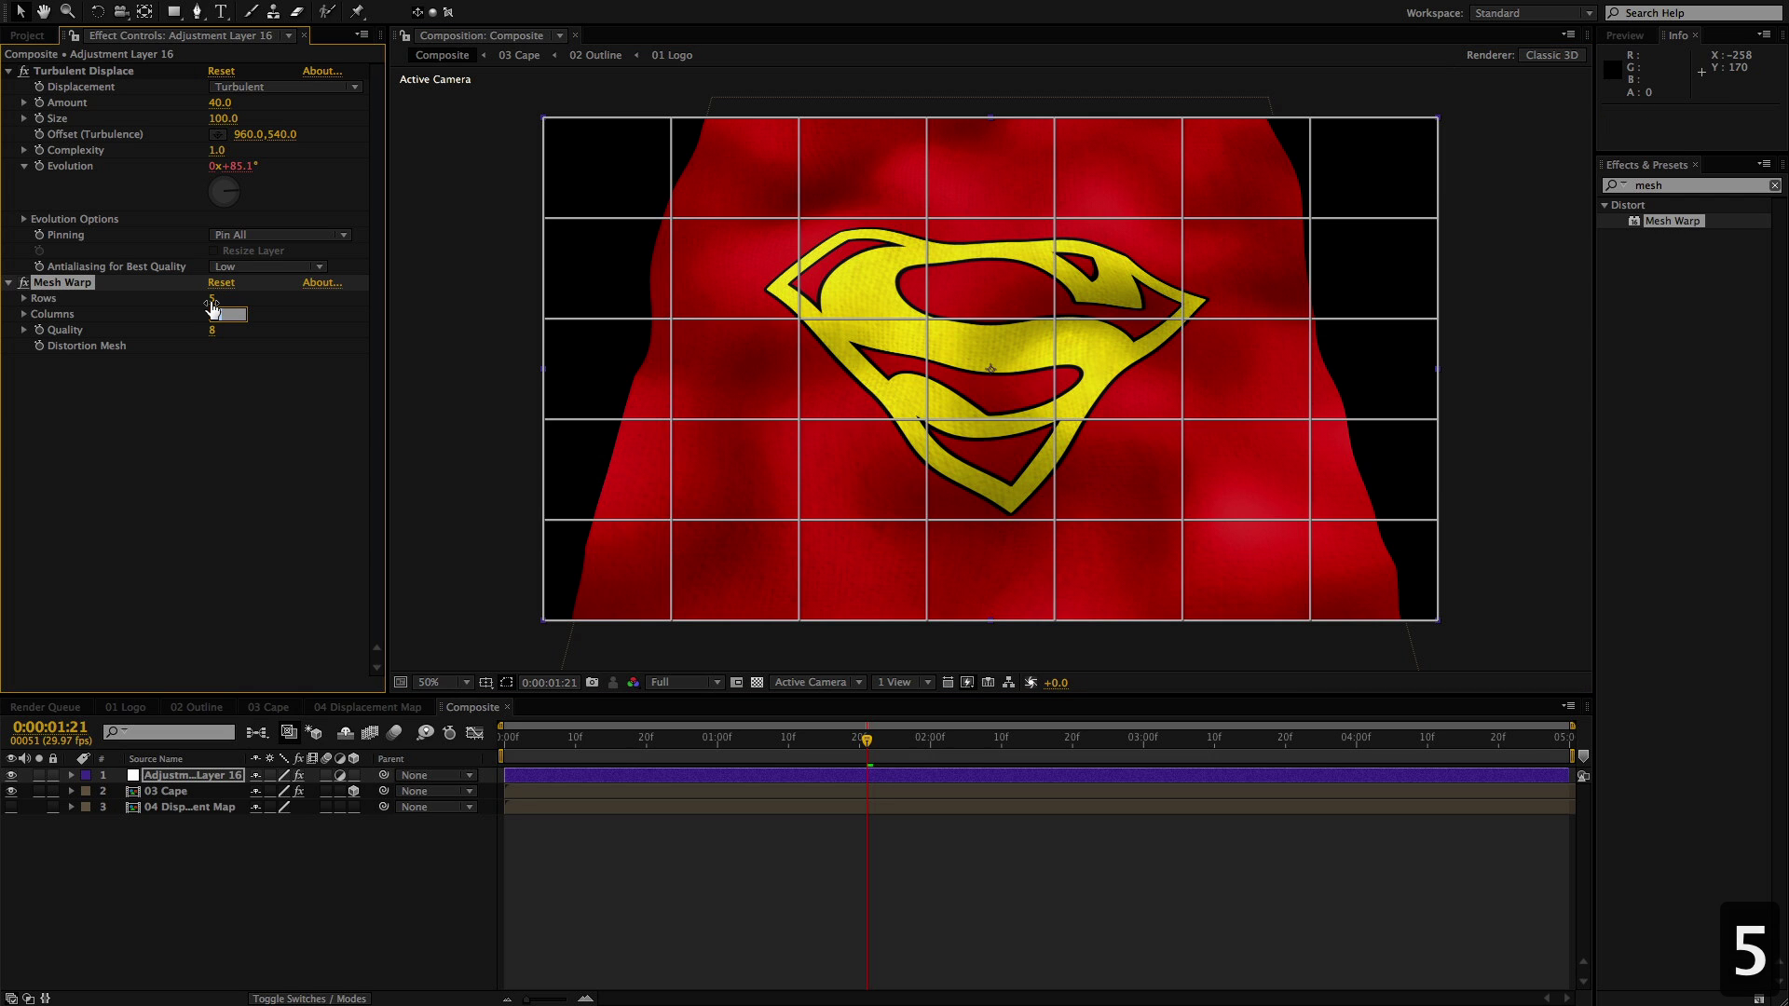
text(3)
key(Return)
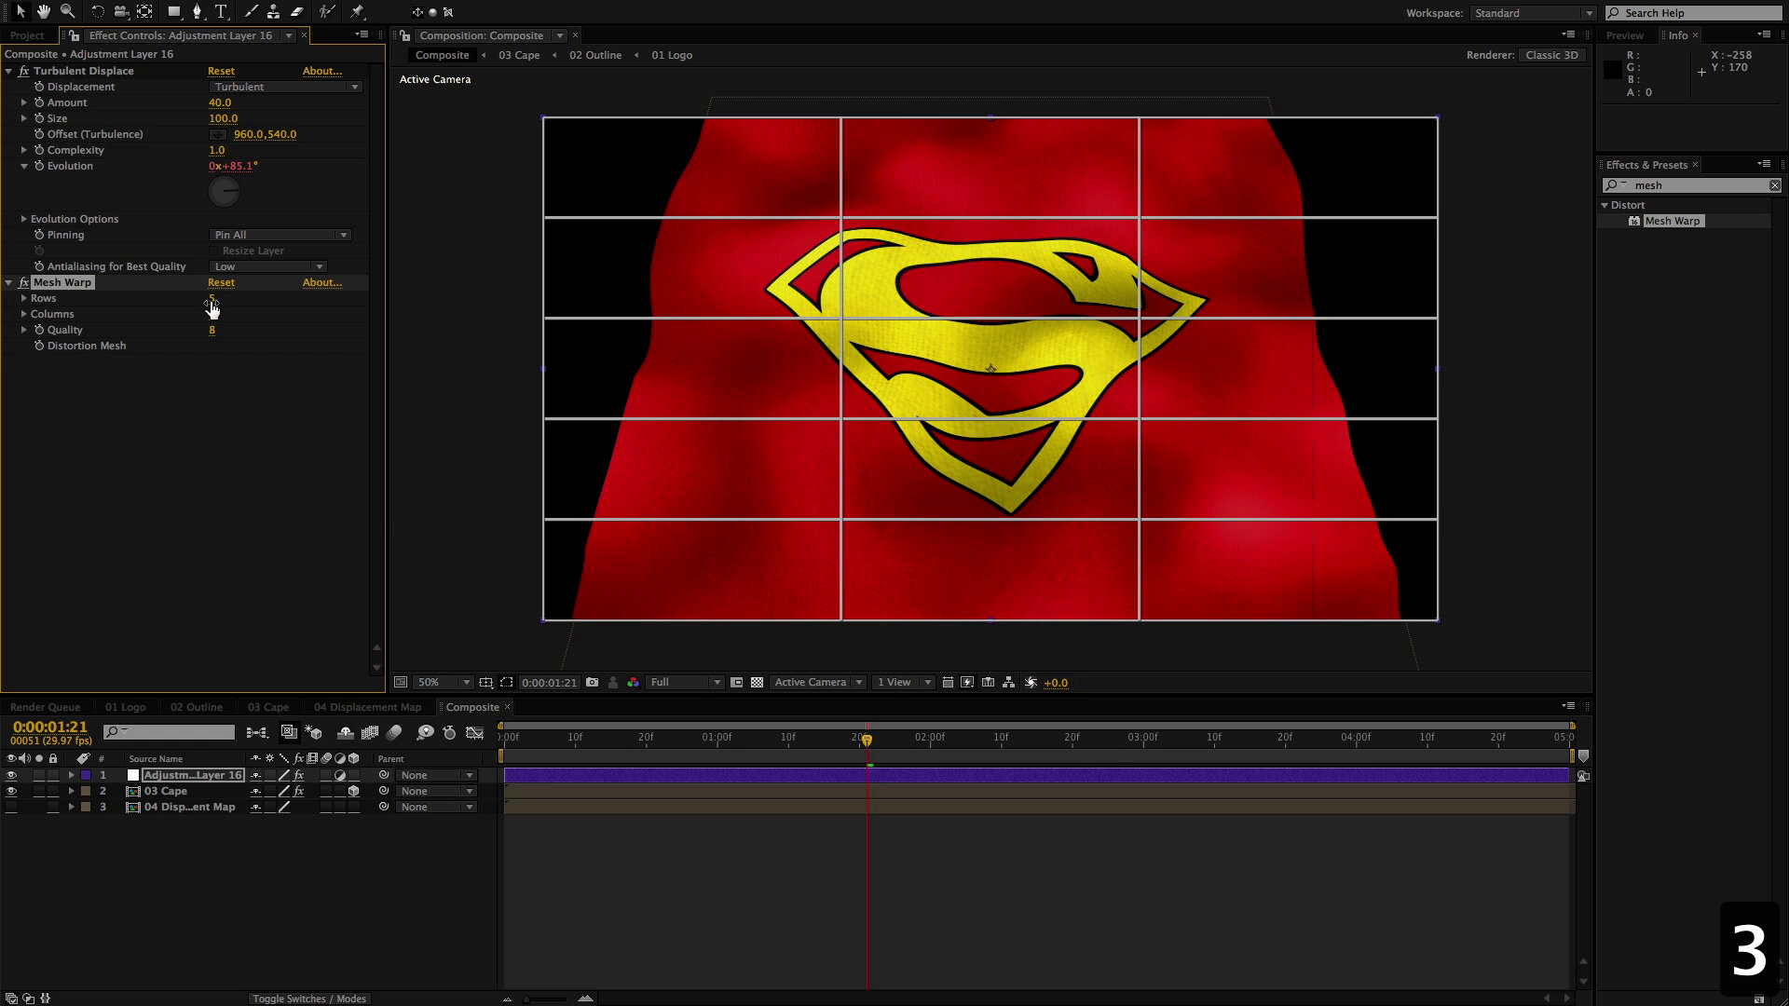
click(212, 299)
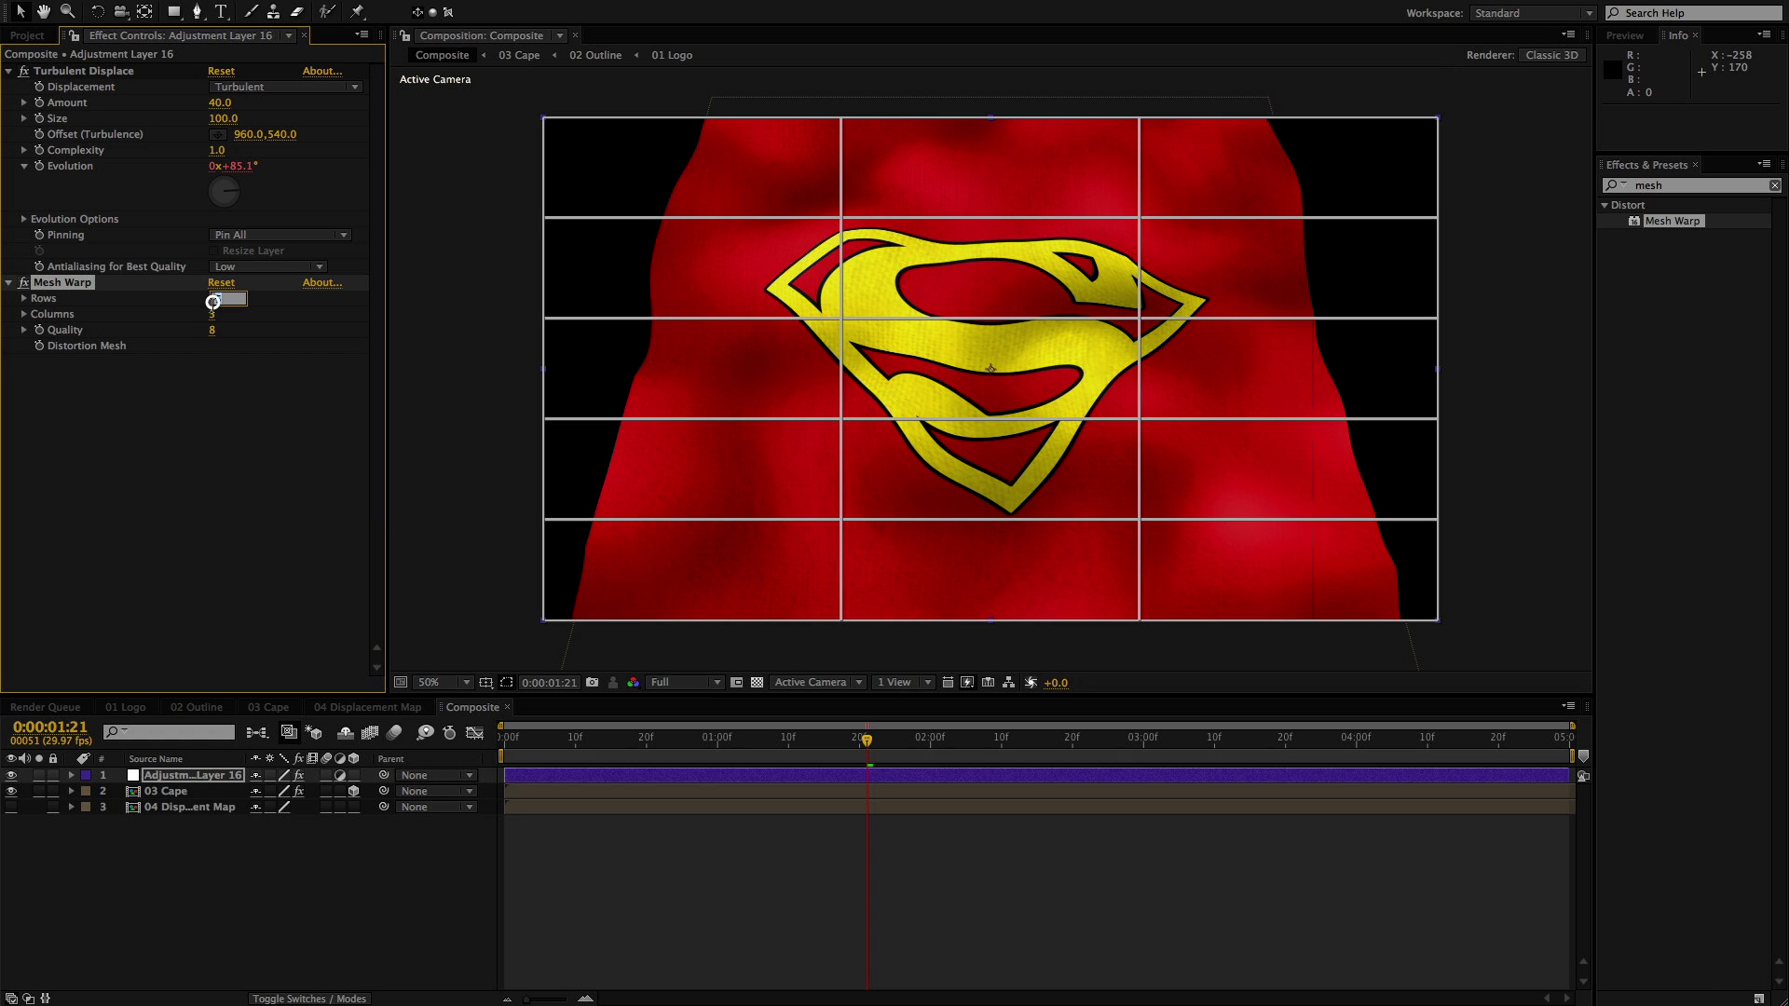
text(3)
key(Return)
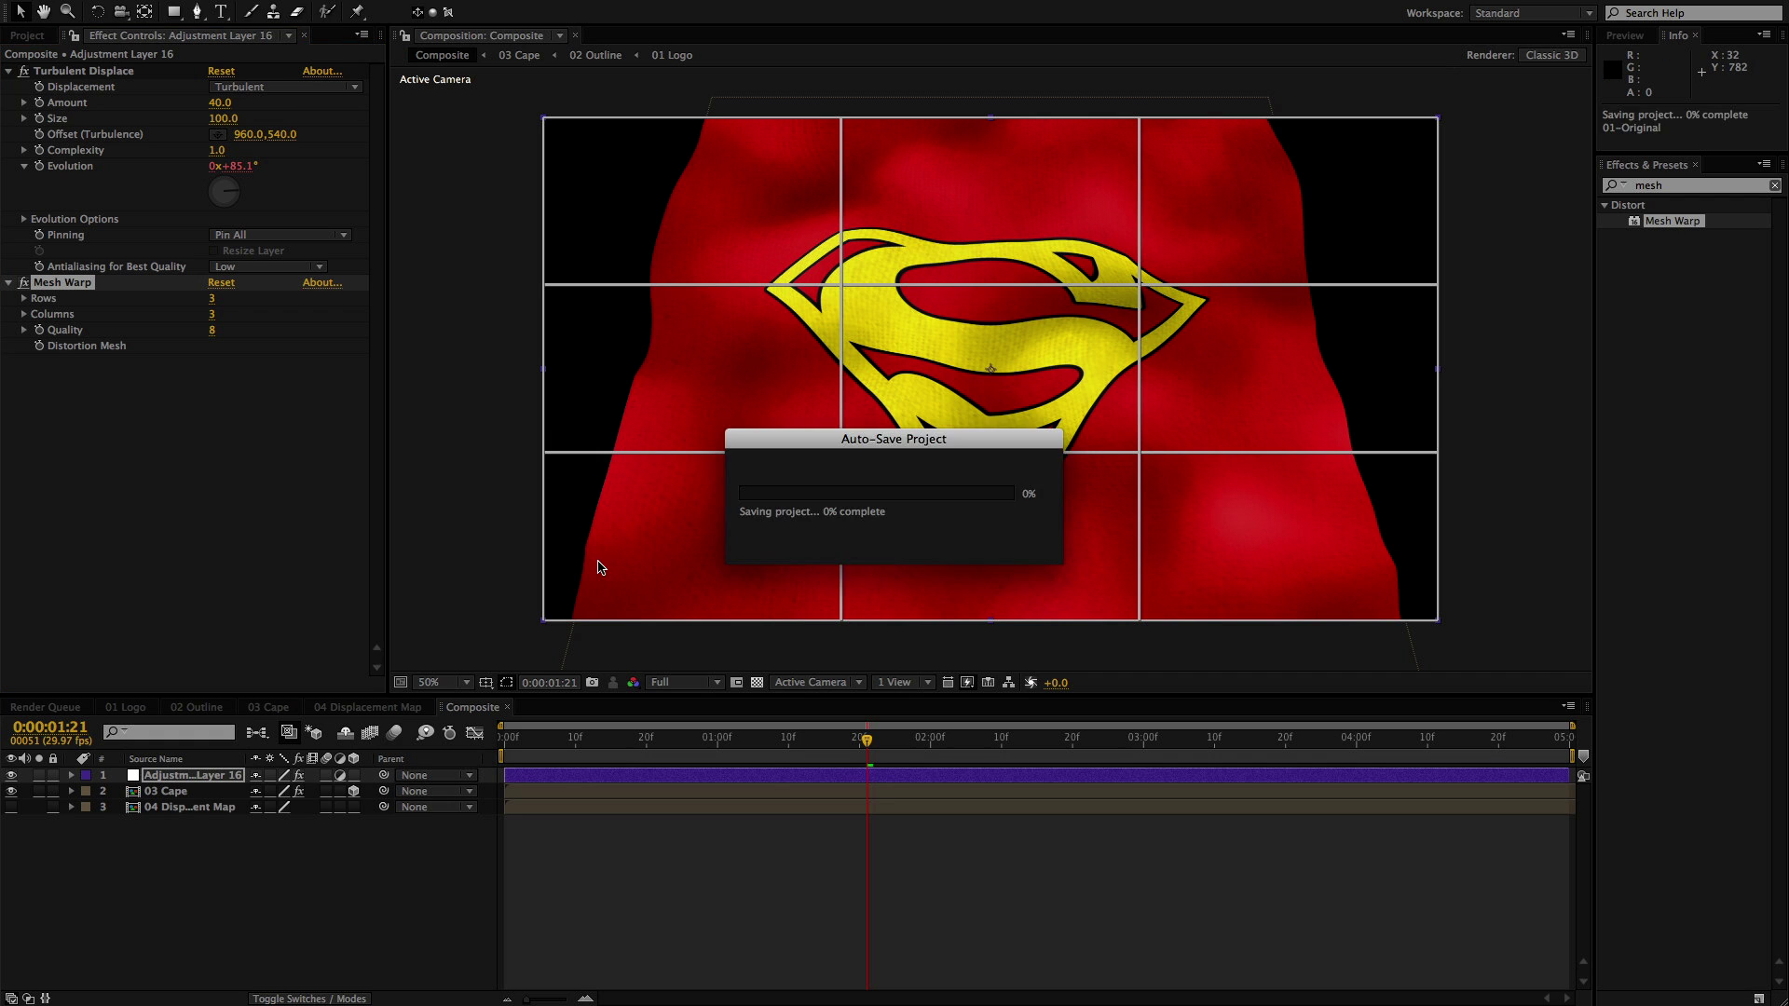
Pull the mesh's two bottom corners and its side points outward so the lower part of the cape flares wider
drag(543, 619, 474, 621)
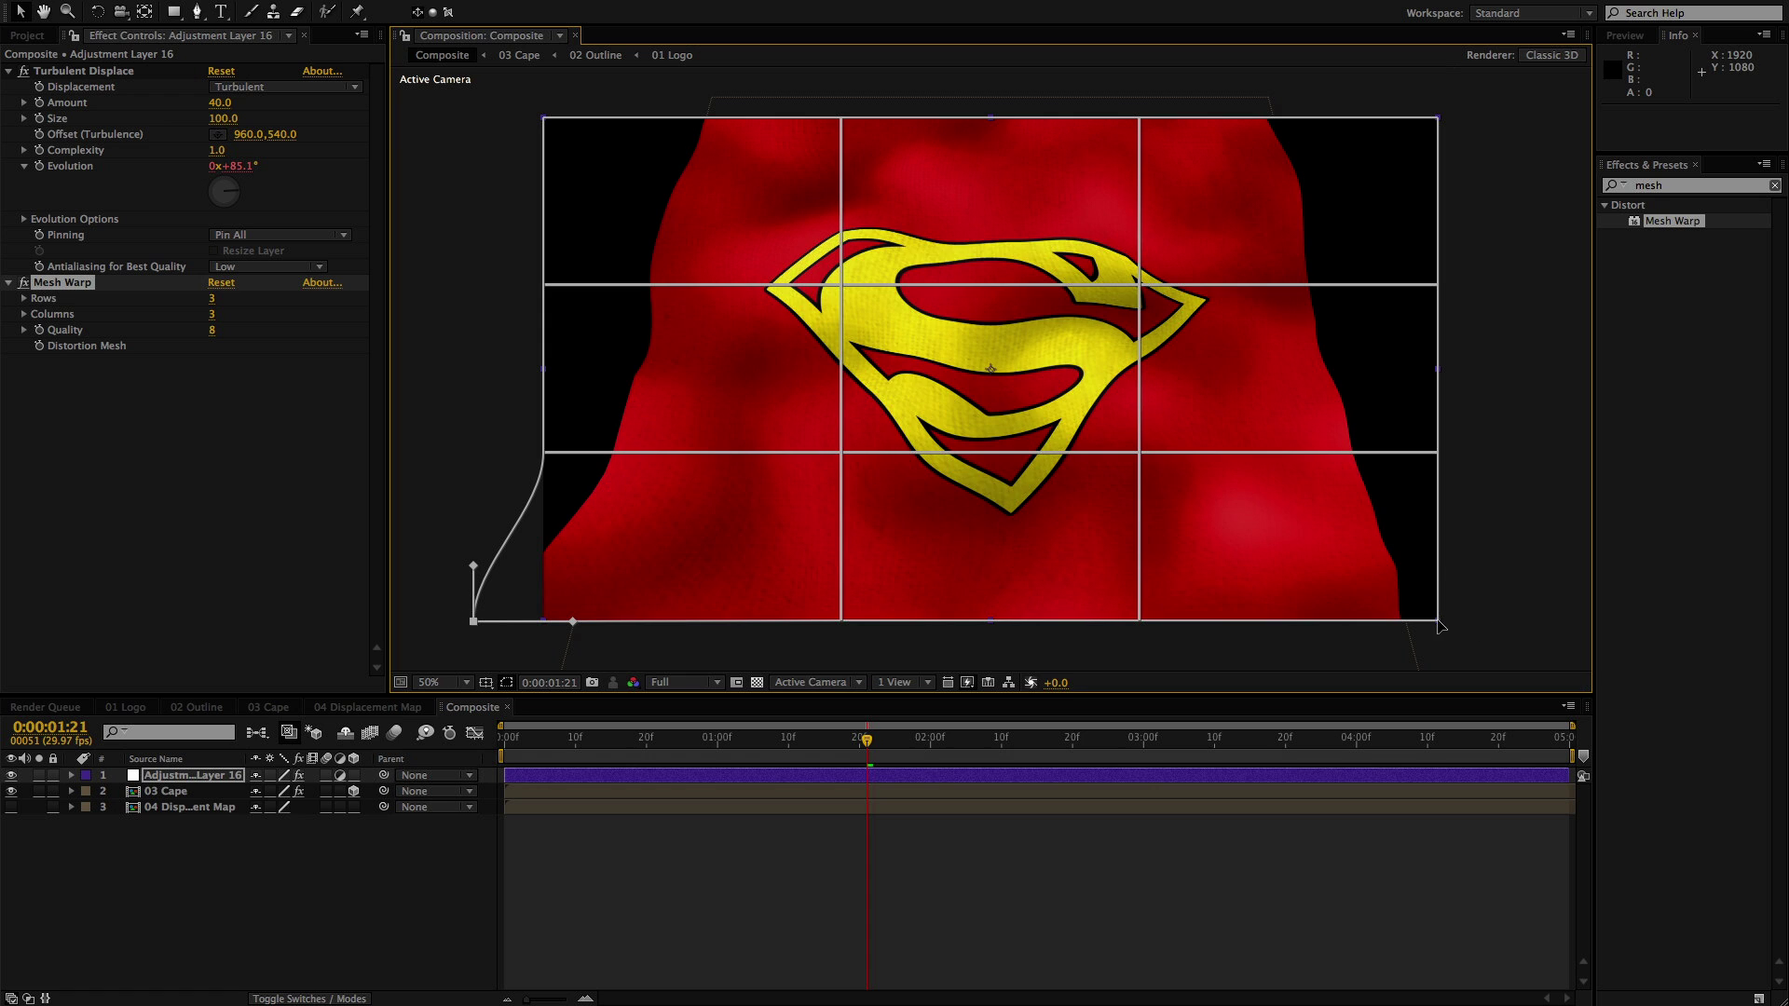
drag(1438, 622, 1506, 622)
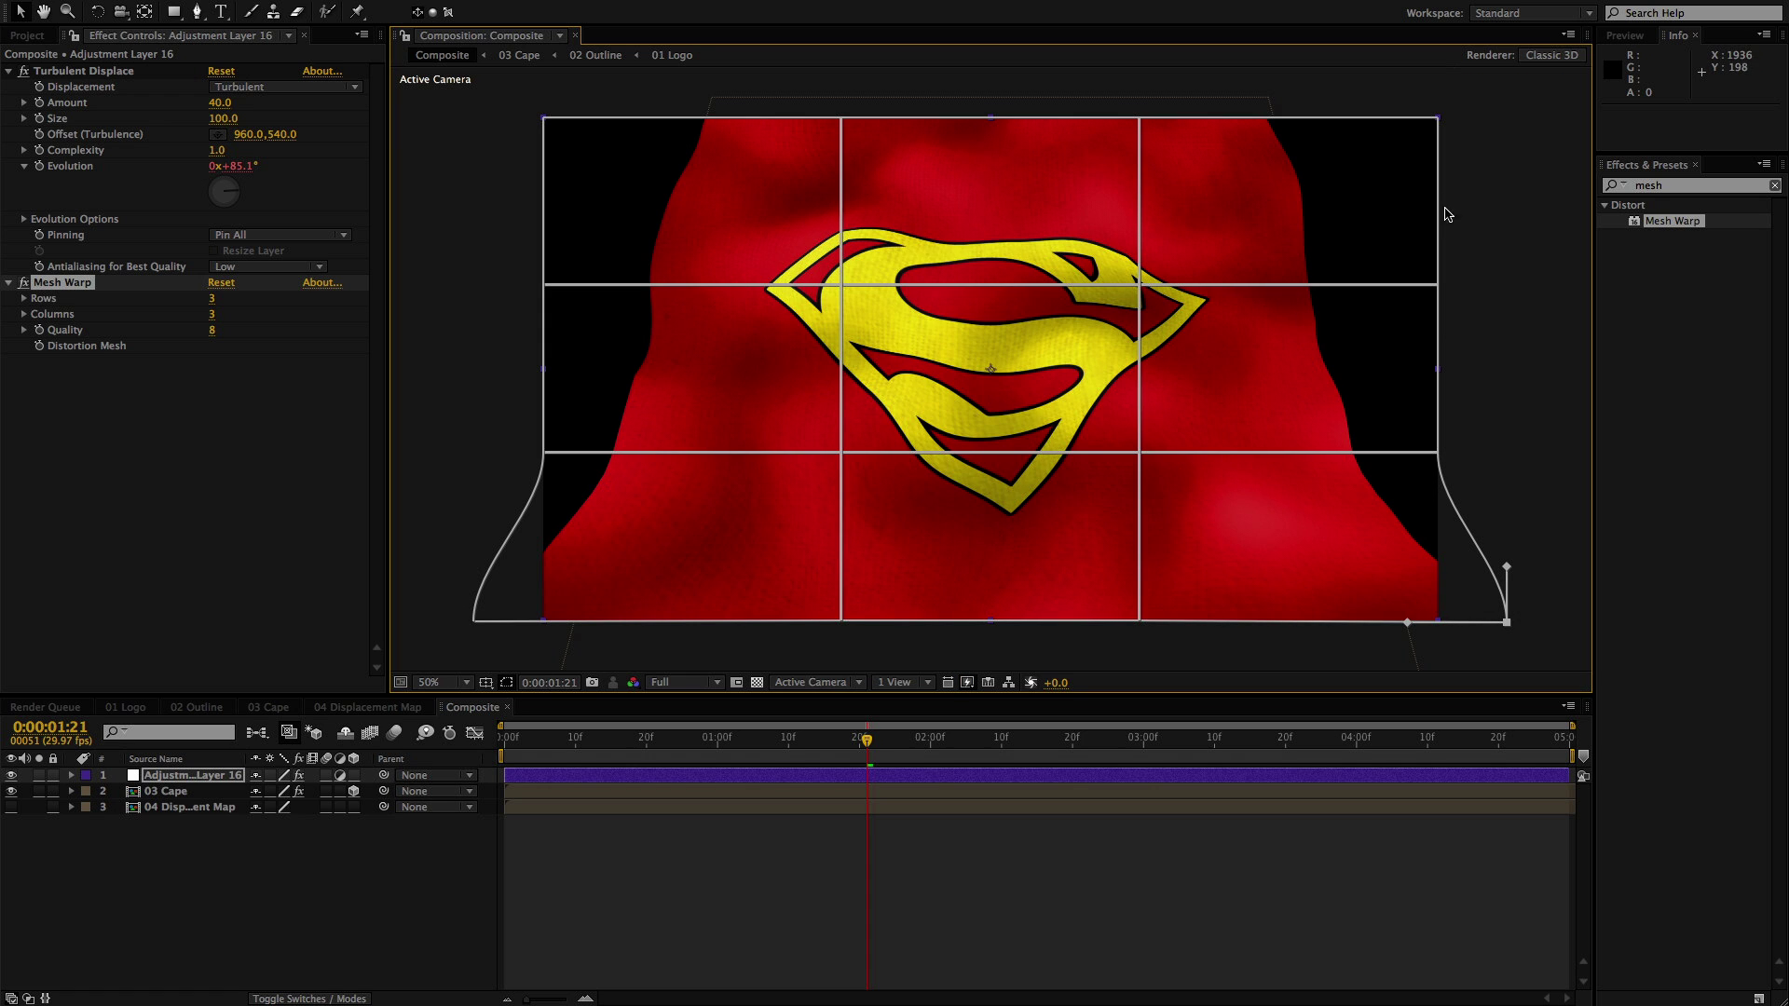
drag(1439, 284, 1454, 281)
drag(1438, 453, 1503, 503)
drag(544, 453, 525, 398)
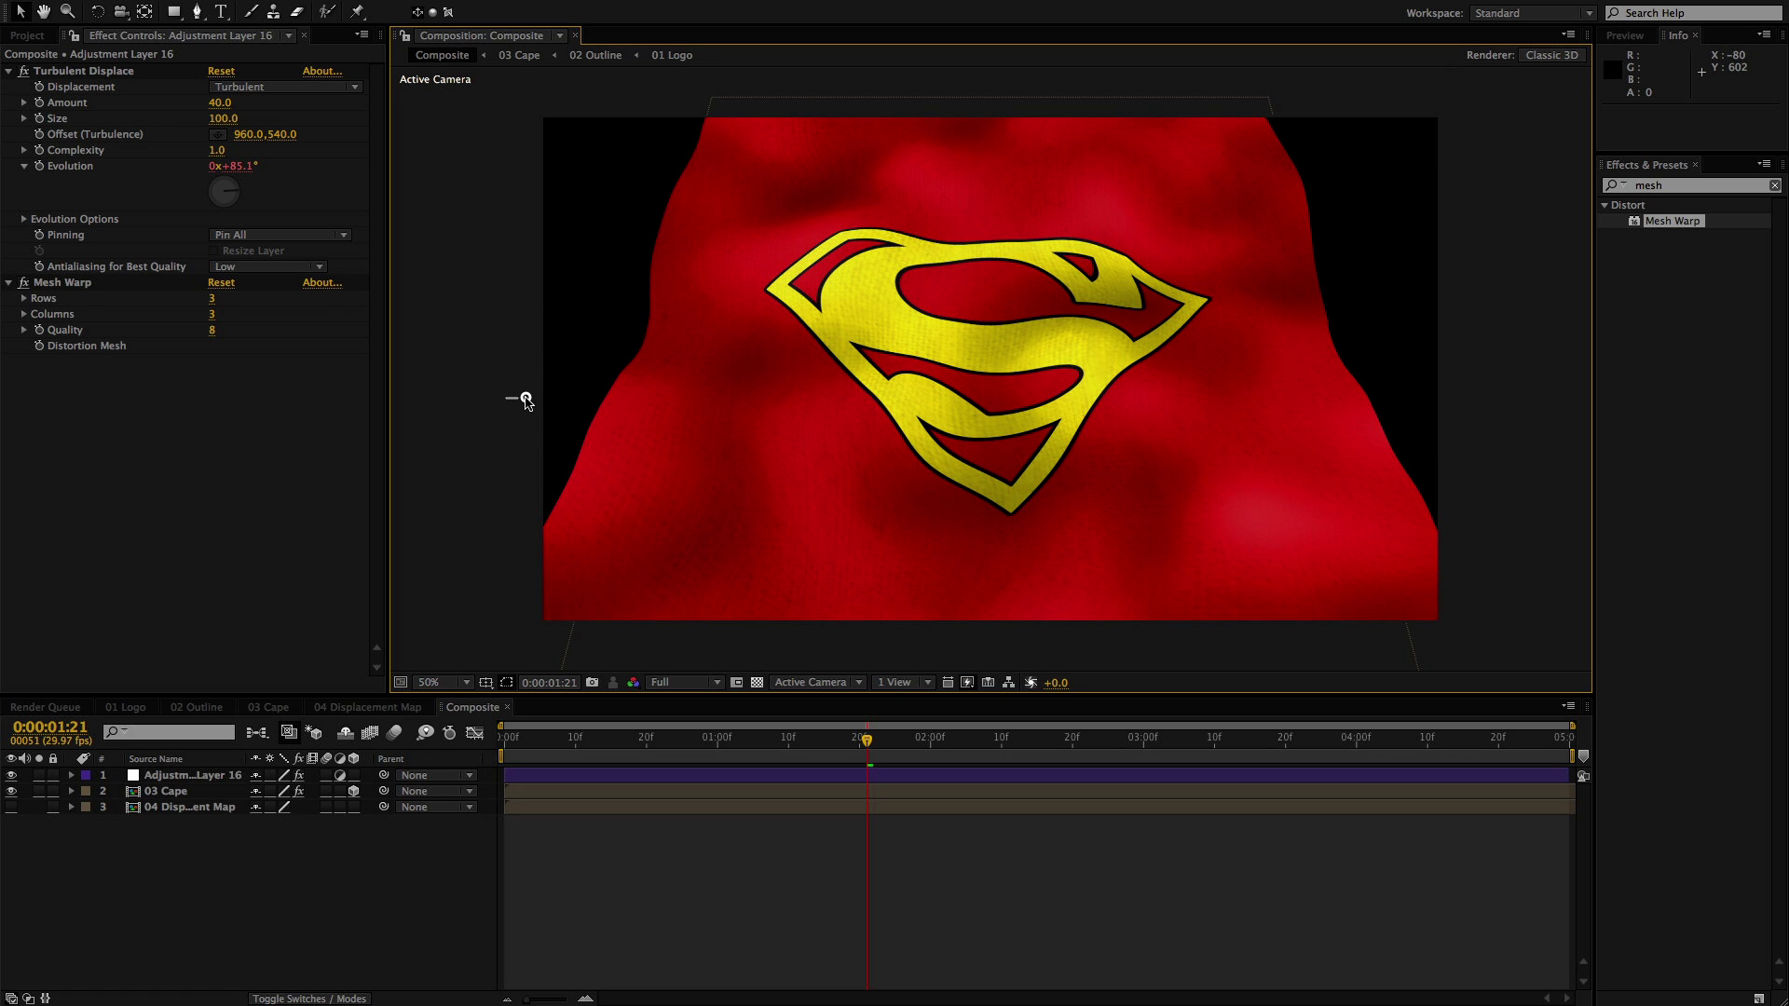
Reshape the Mesh Warp grid's left edge by pulling its upper and lower inner points slightly farther outward
click(599, 456)
click(78, 284)
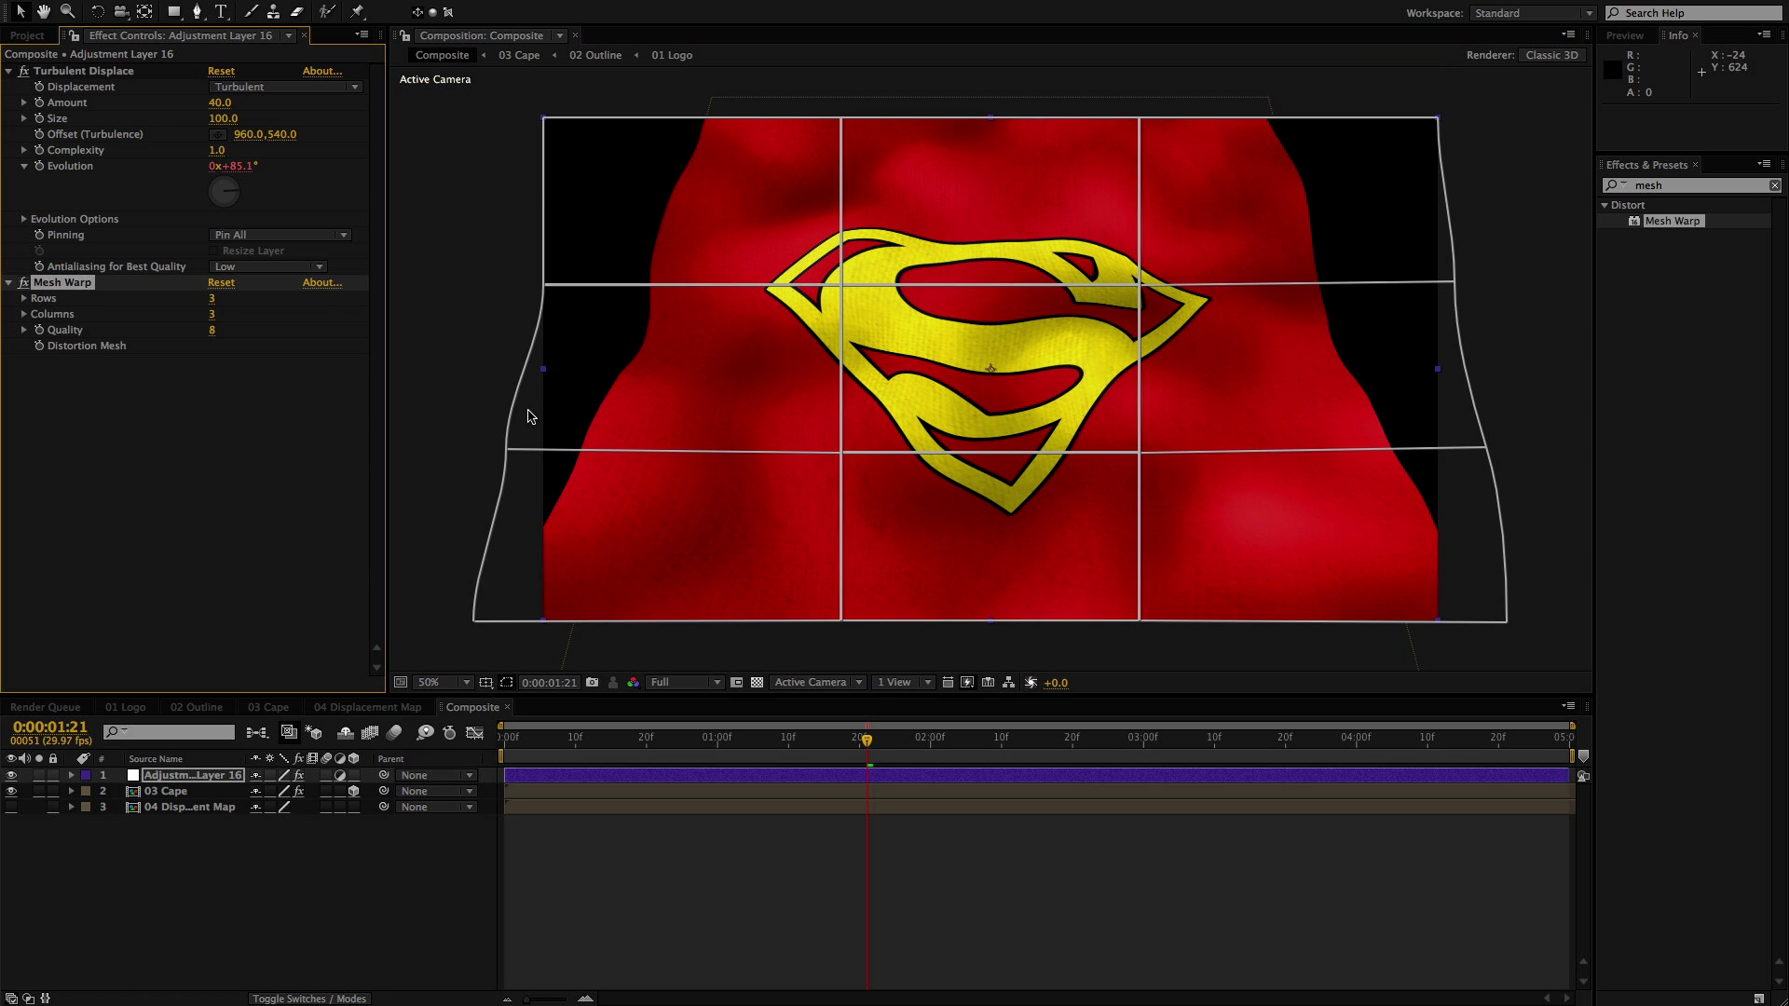
click(507, 450)
drag(506, 398, 535, 399)
drag(544, 284, 544, 238)
drag(510, 450, 498, 448)
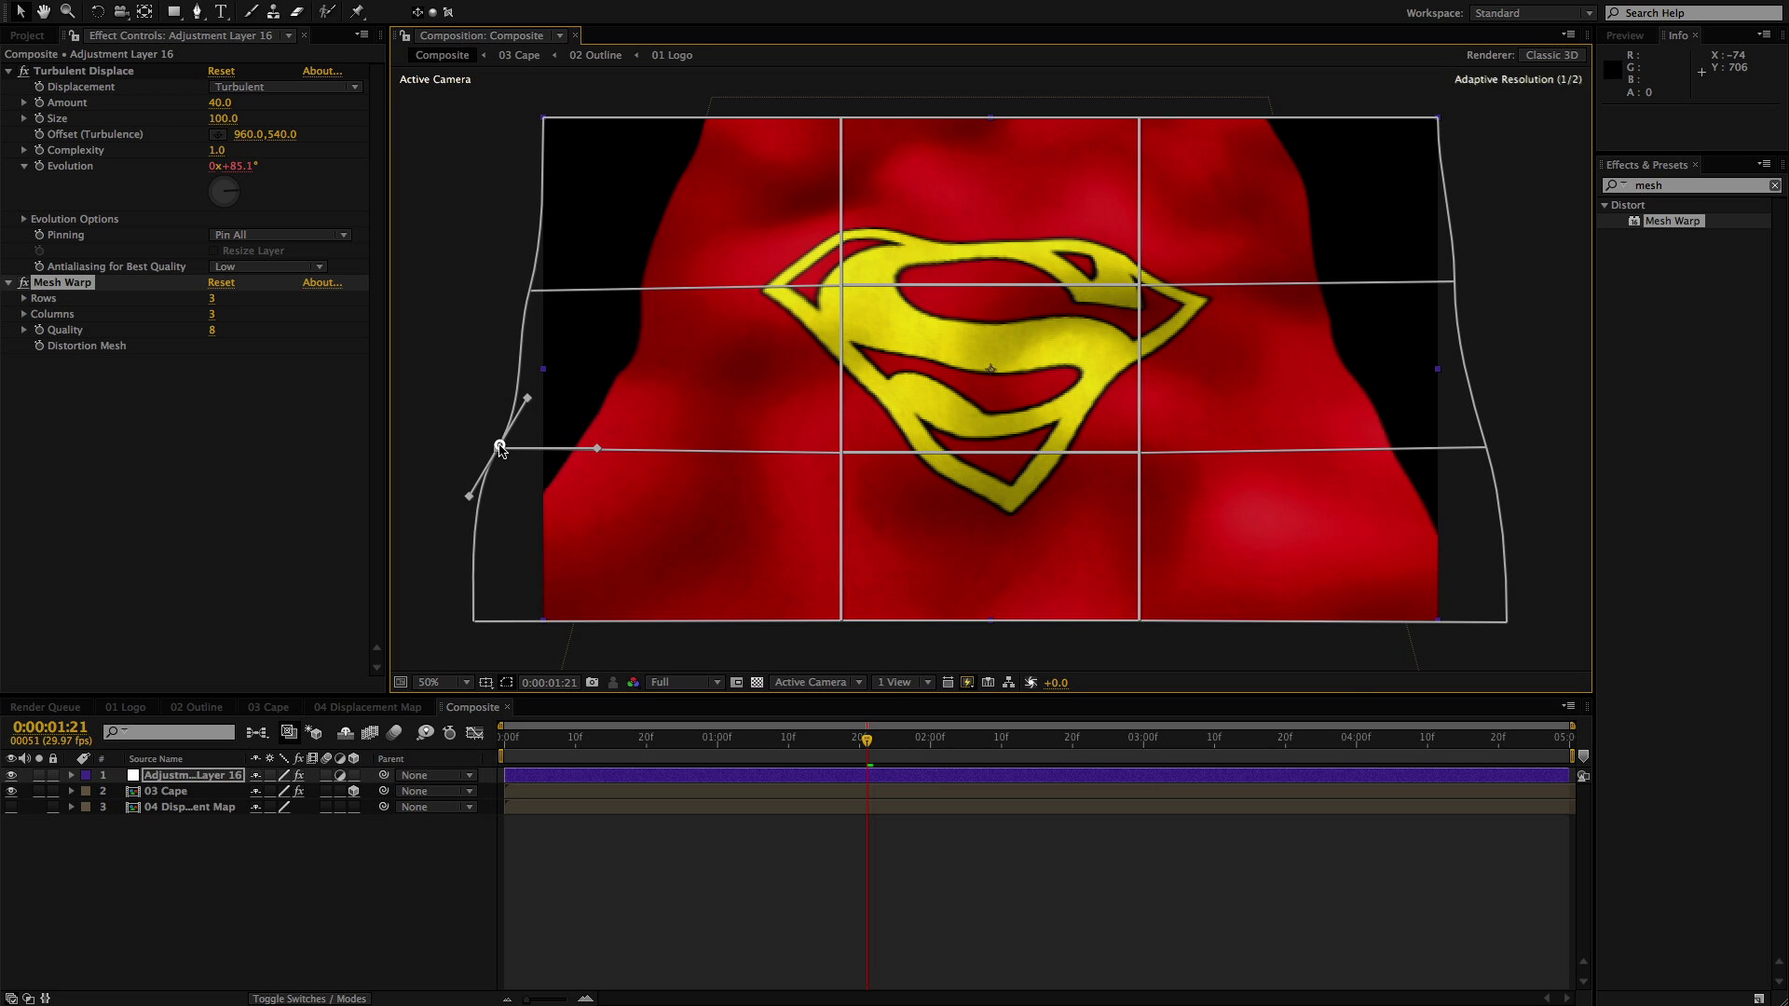
Move the mesh's two inner bottom-edge points slightly down and its two inner top-edge points slightly up, and check the cape at another frame
drag(842, 620, 842, 636)
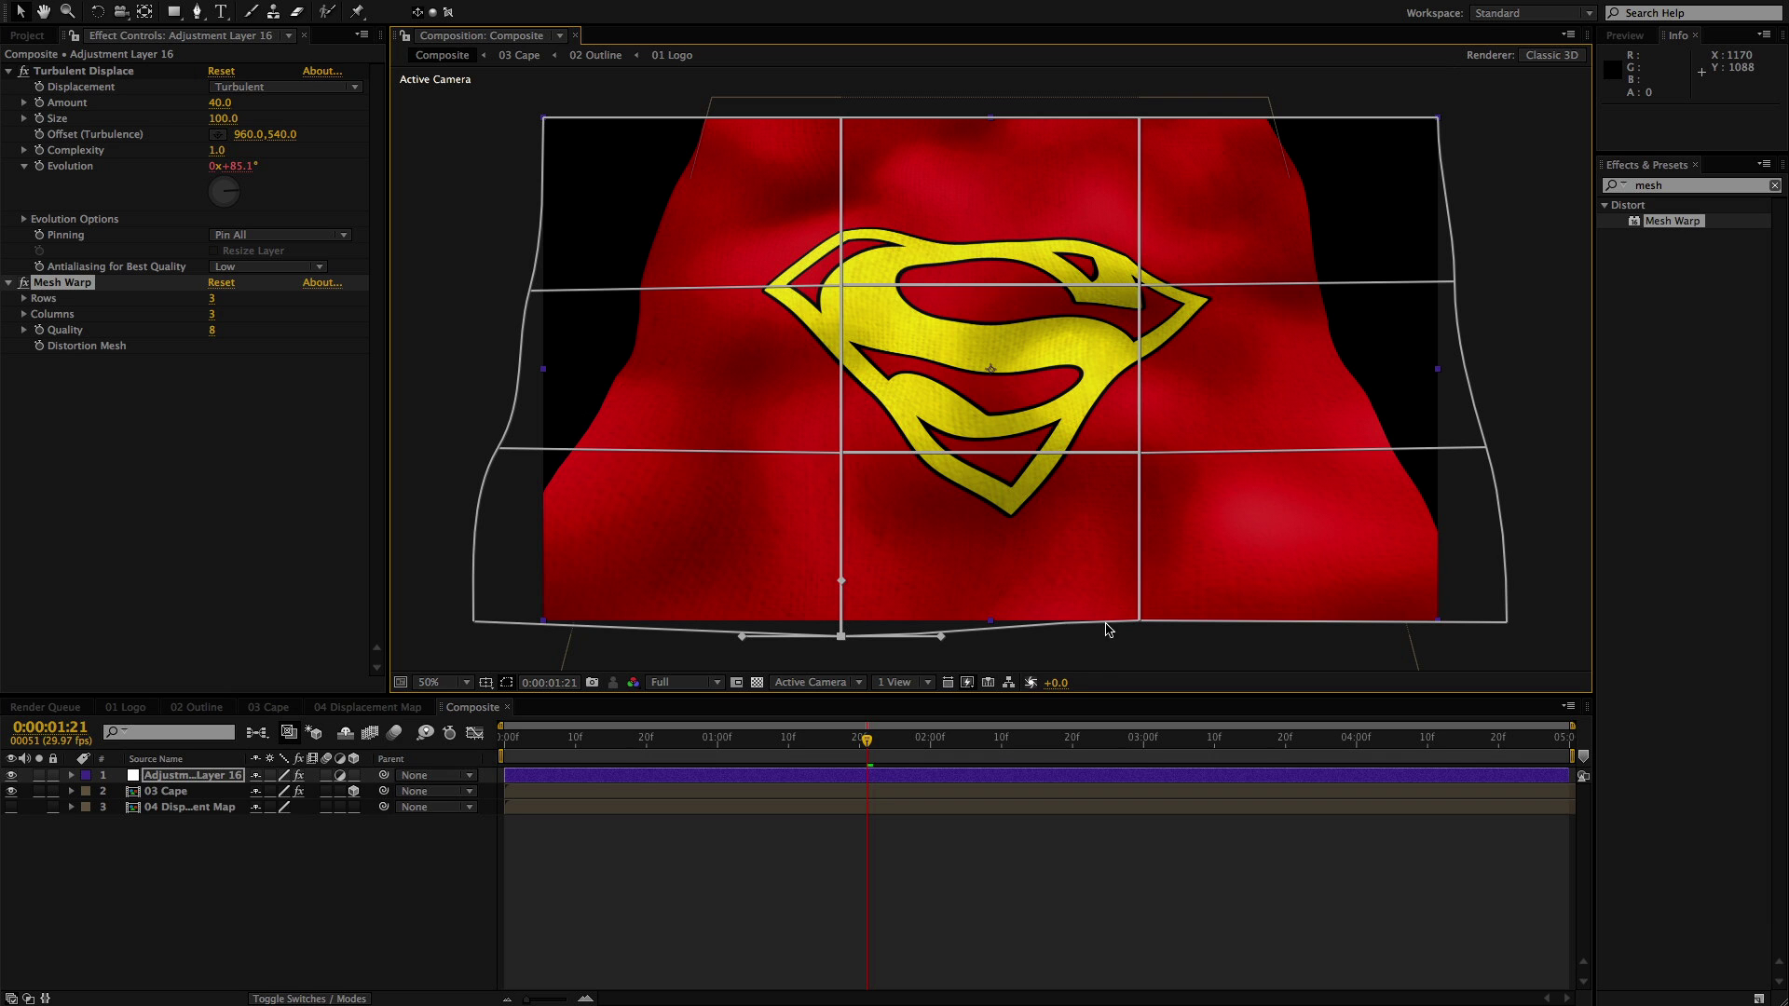
drag(1138, 621, 1141, 632)
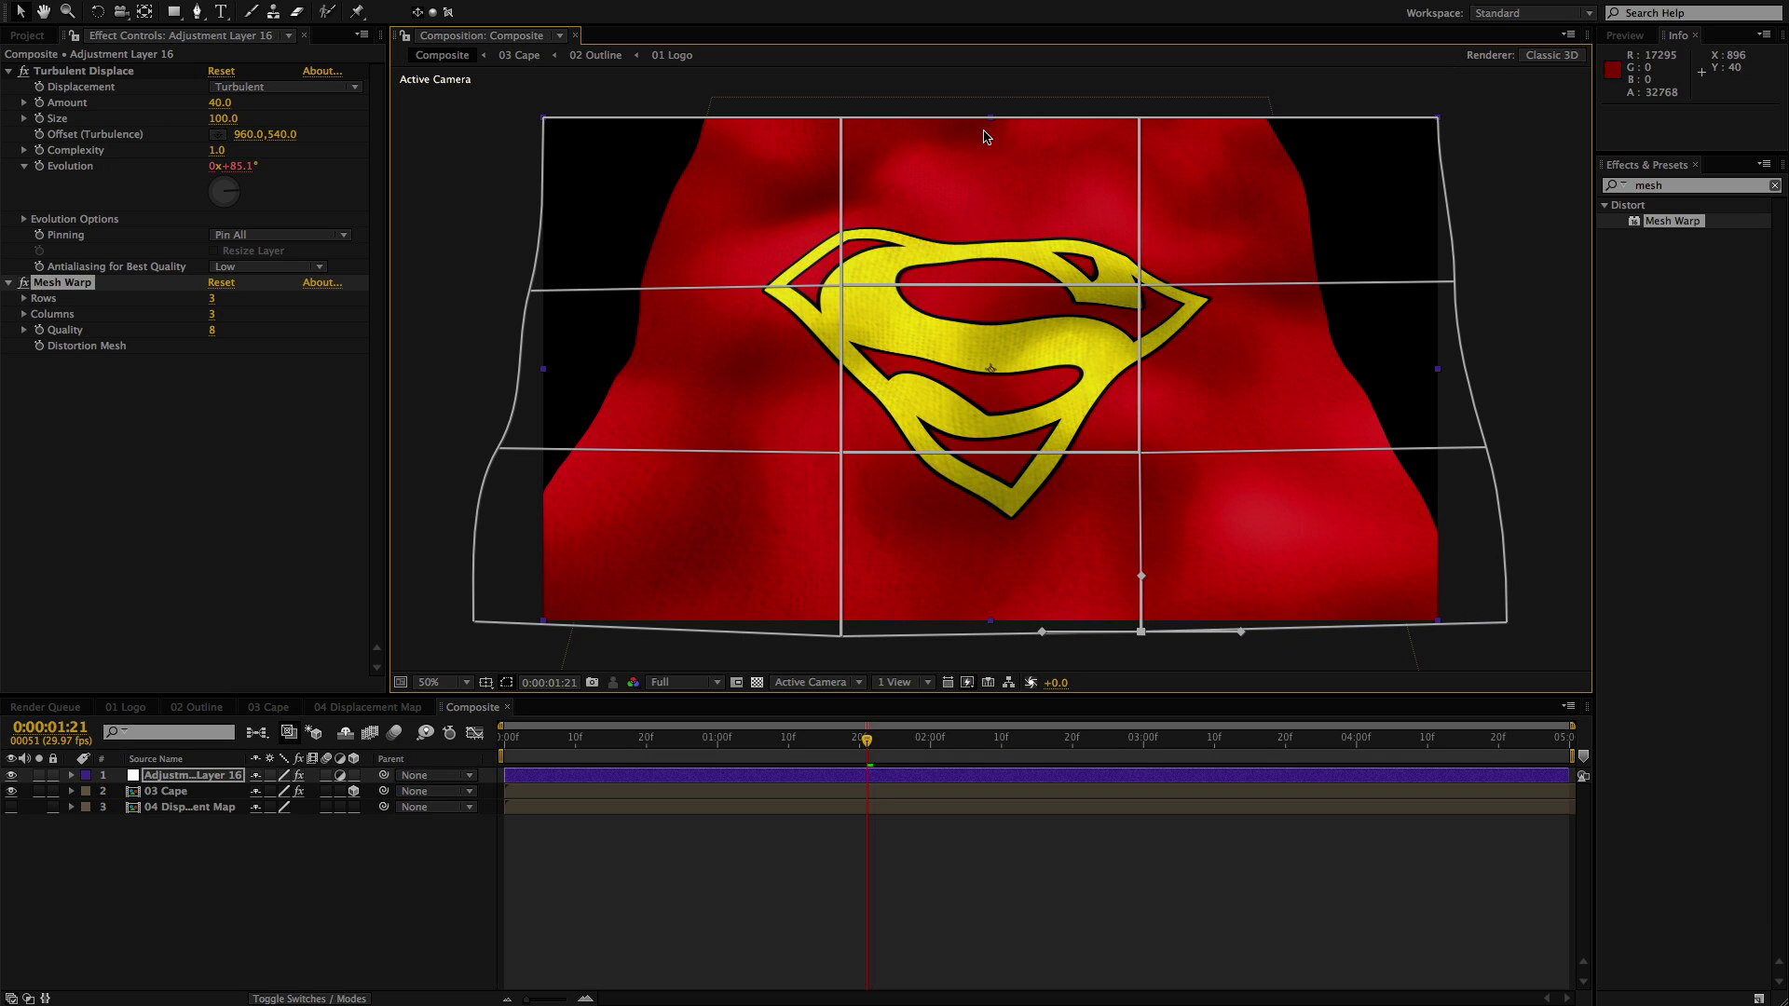
drag(842, 117, 842, 108)
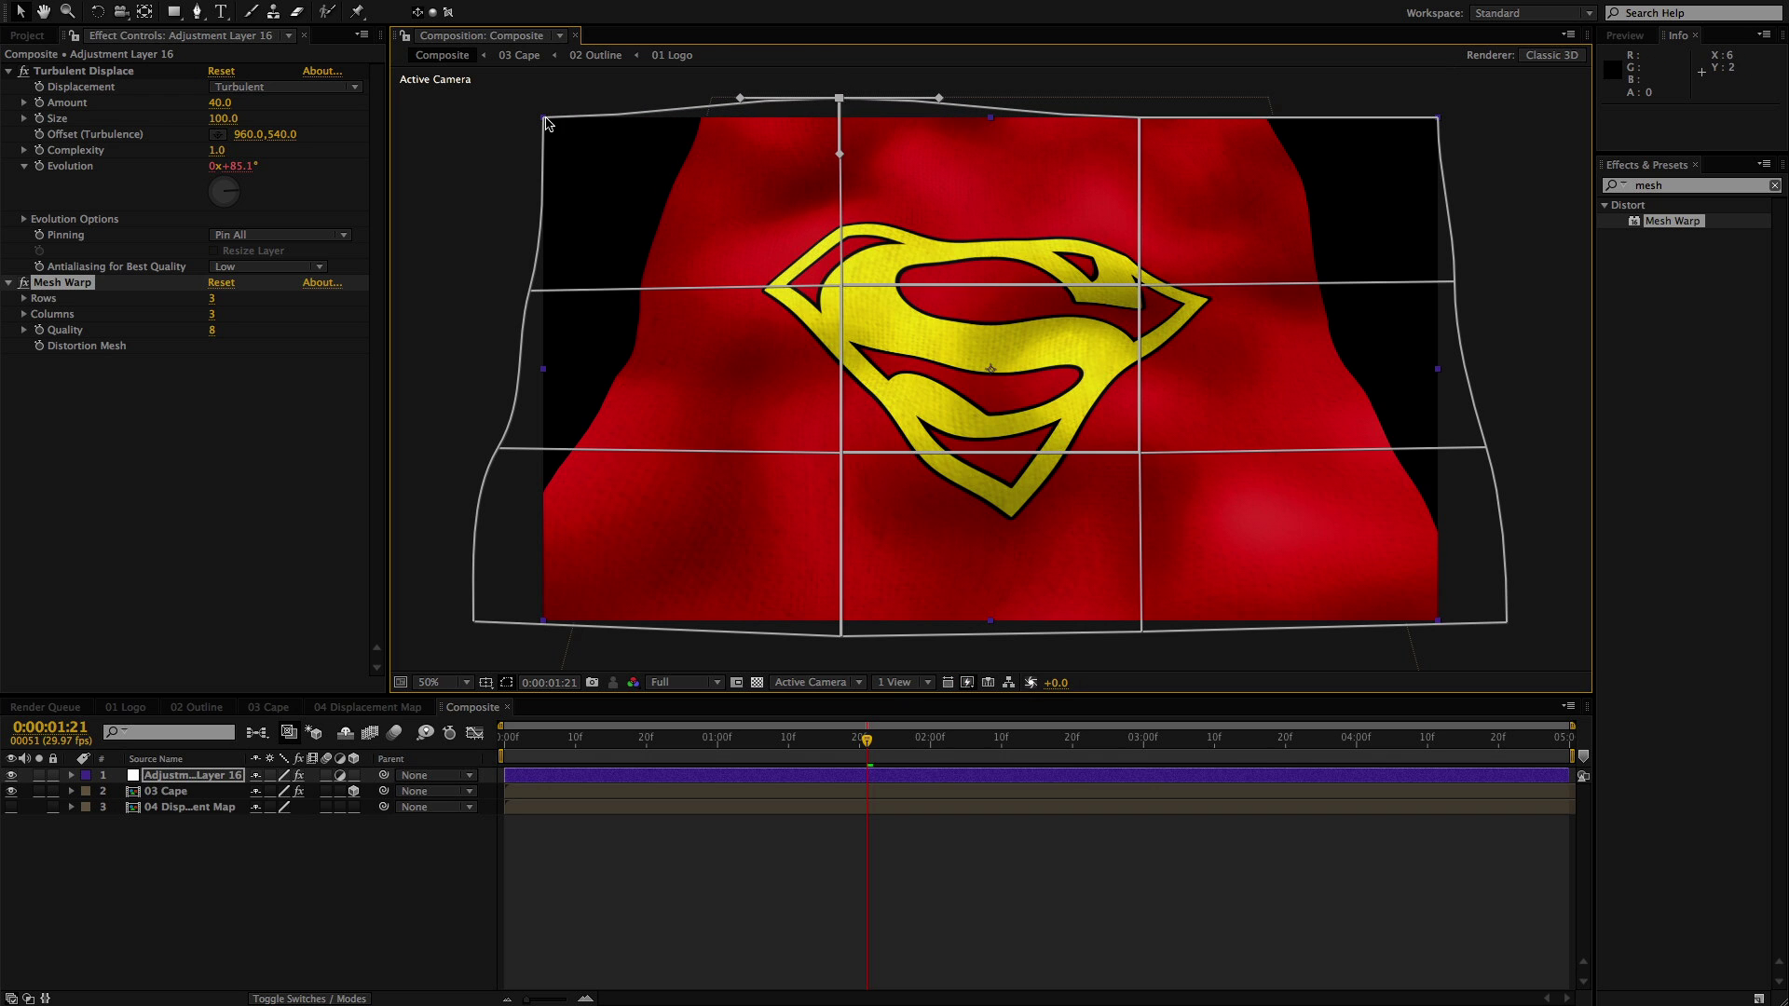
drag(543, 117, 521, 116)
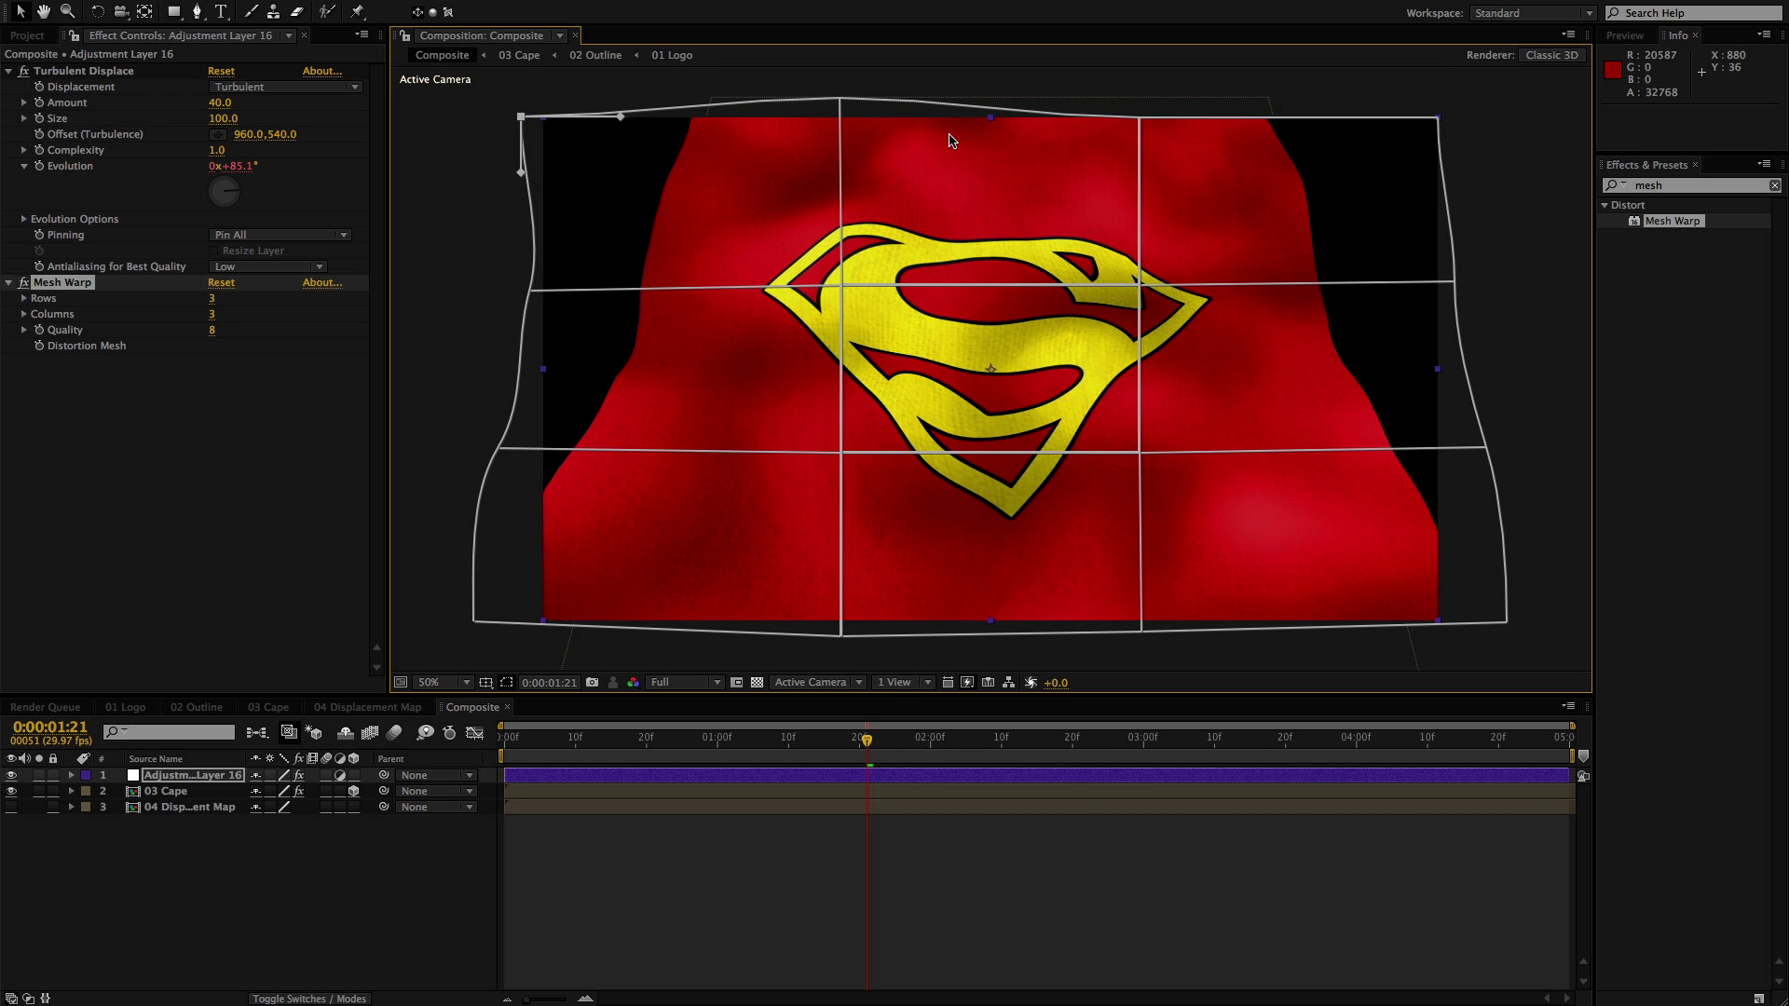
key(super+z)
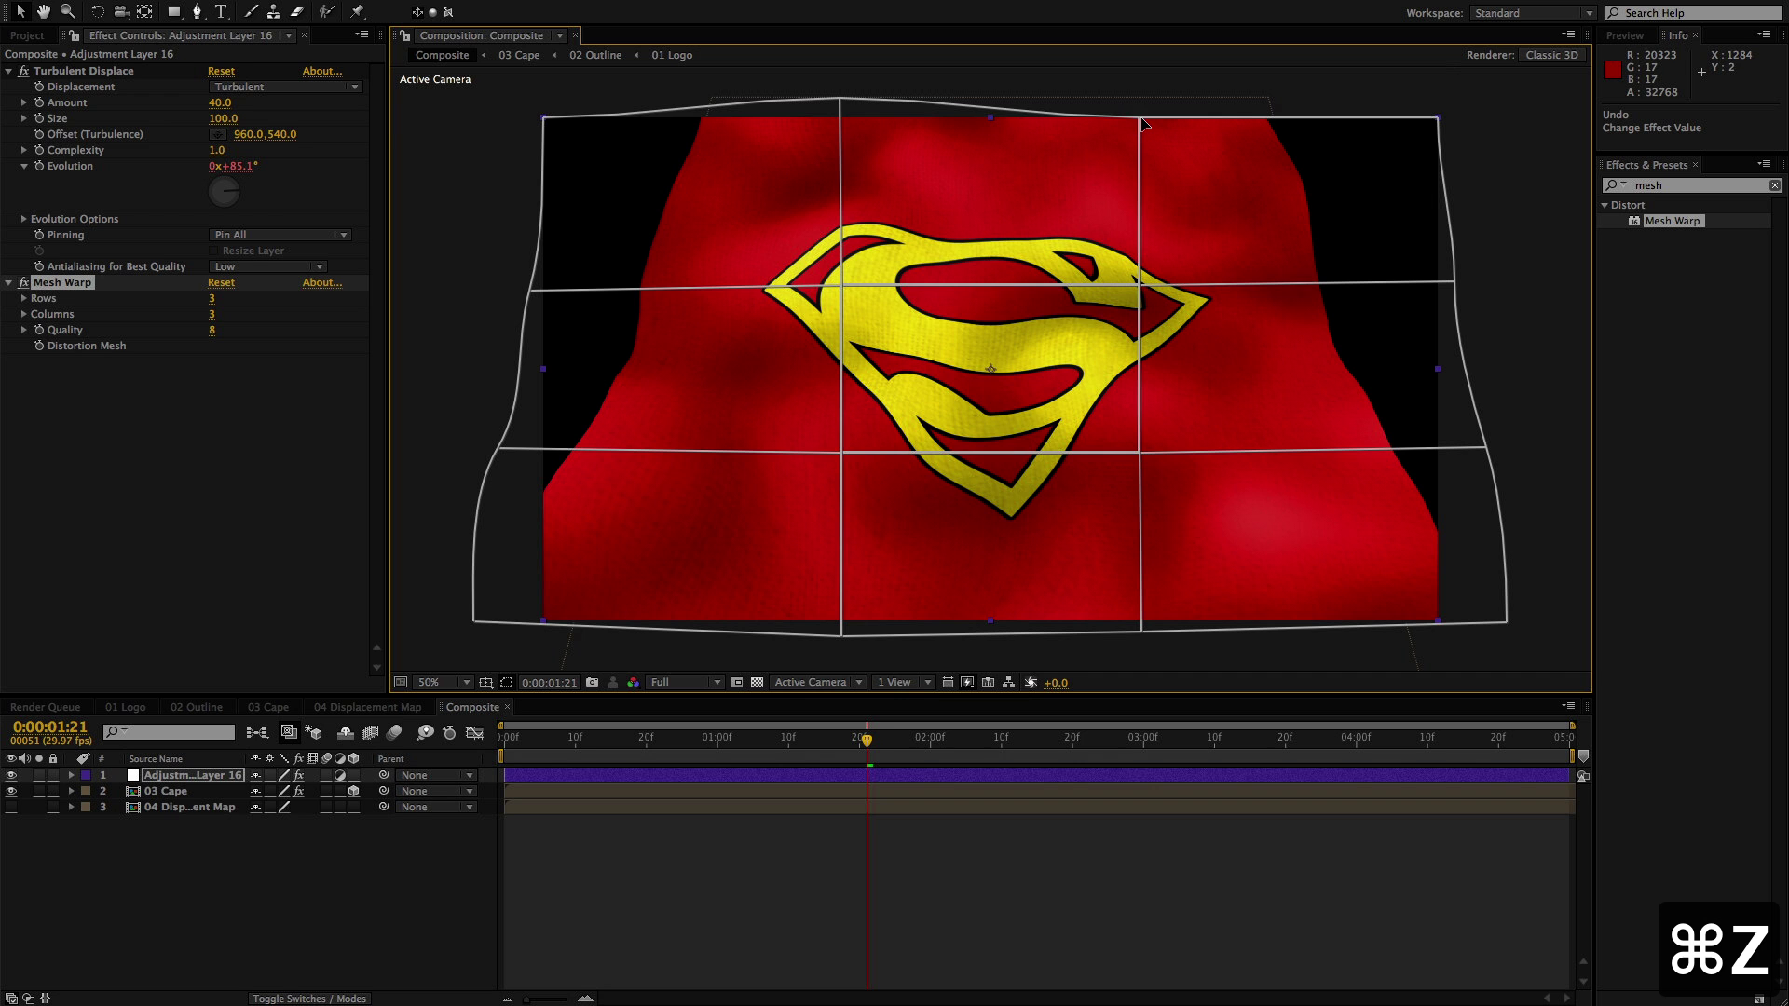
drag(1139, 119, 1141, 111)
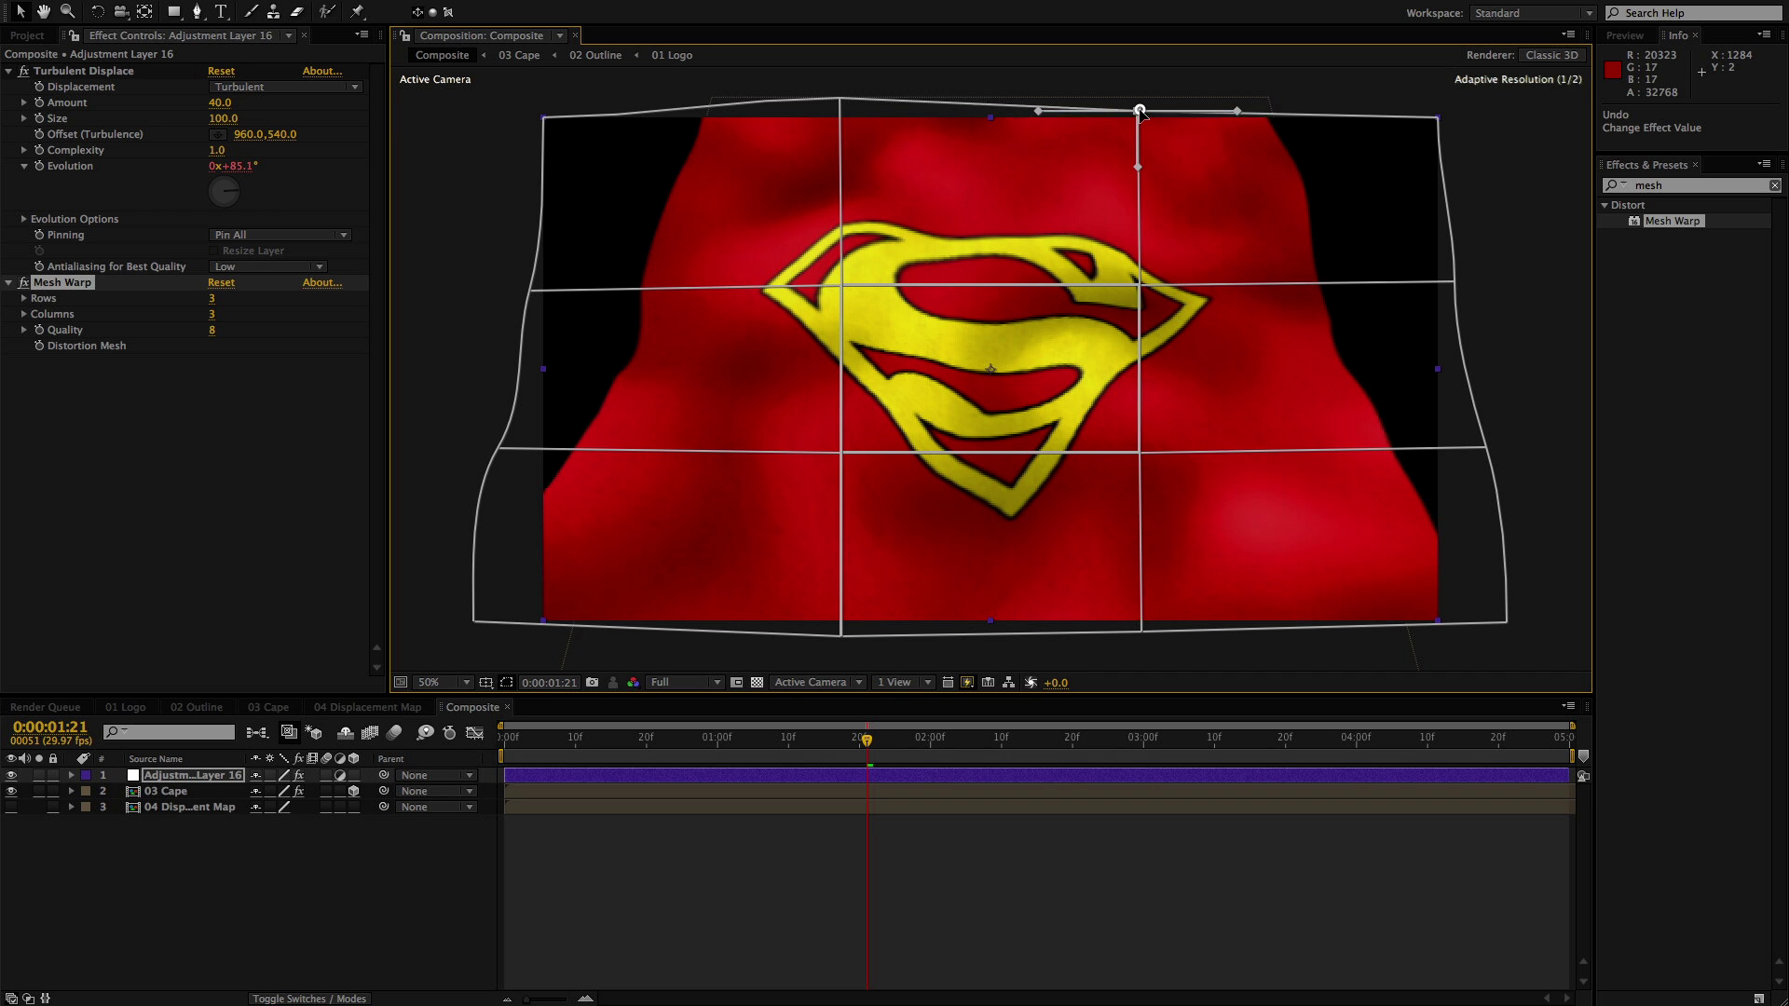
click(892, 874)
drag(823, 750, 1235, 787)
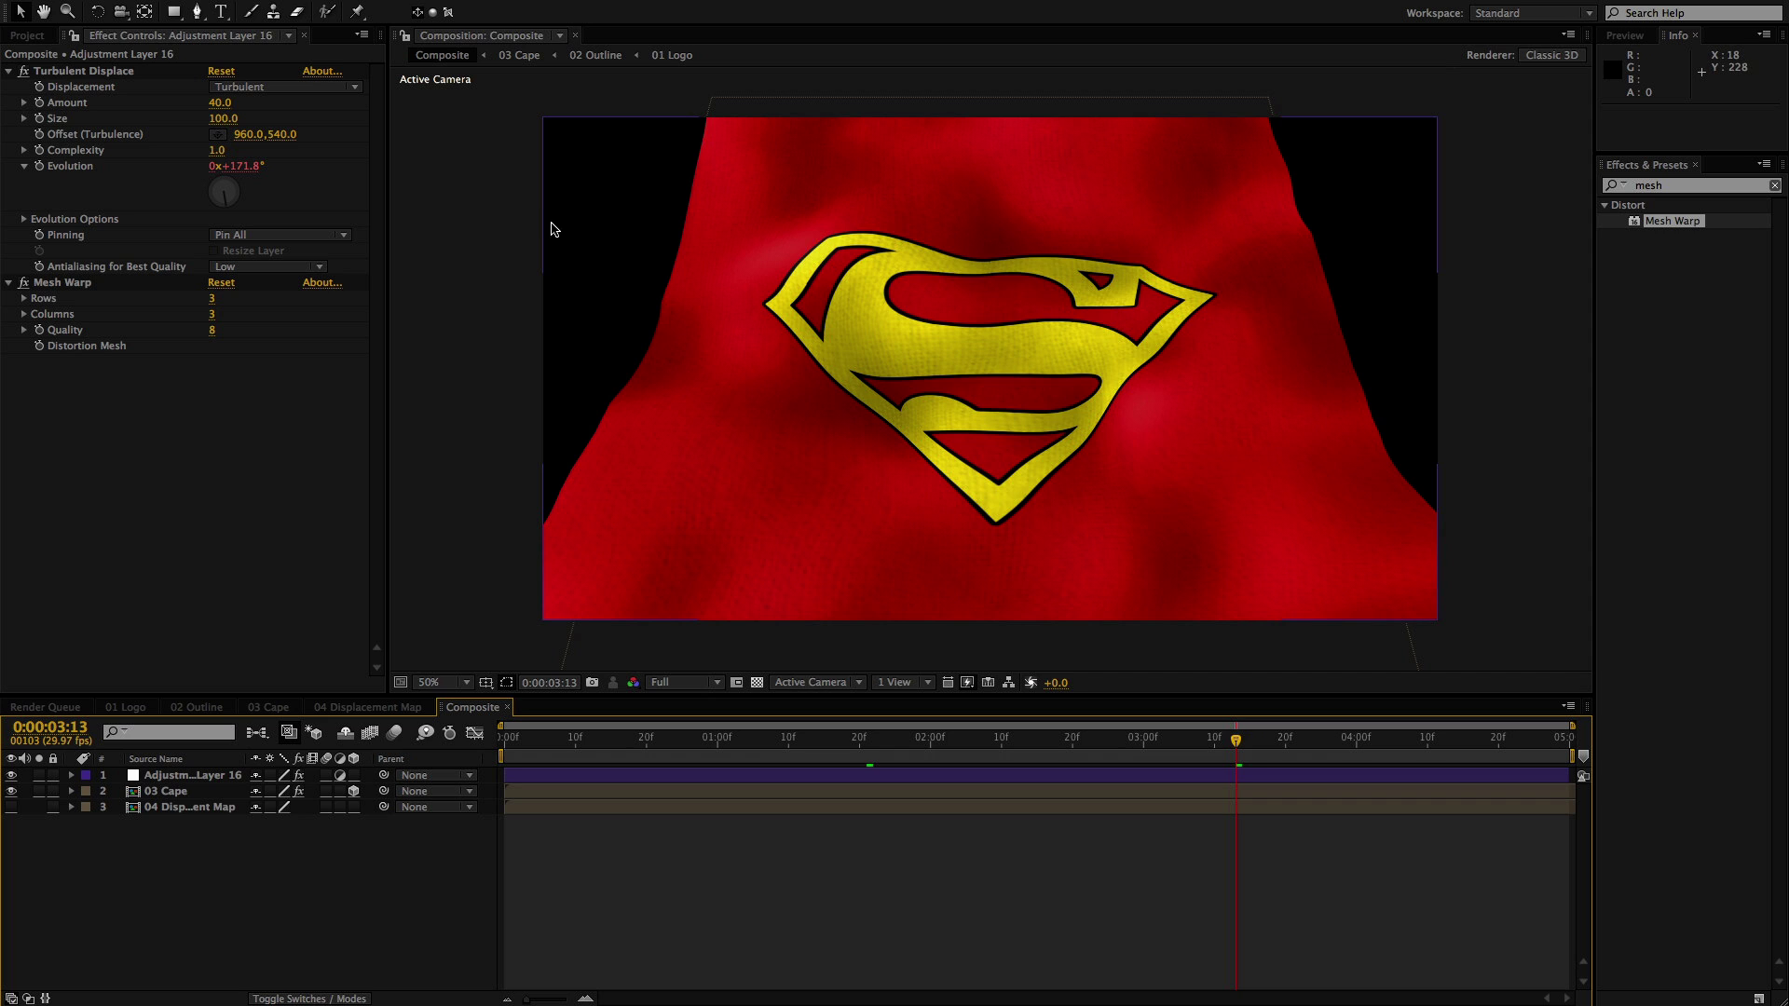
Create a gray solid layer of 1920 × 1080 px in the Composite composition
key(super+y)
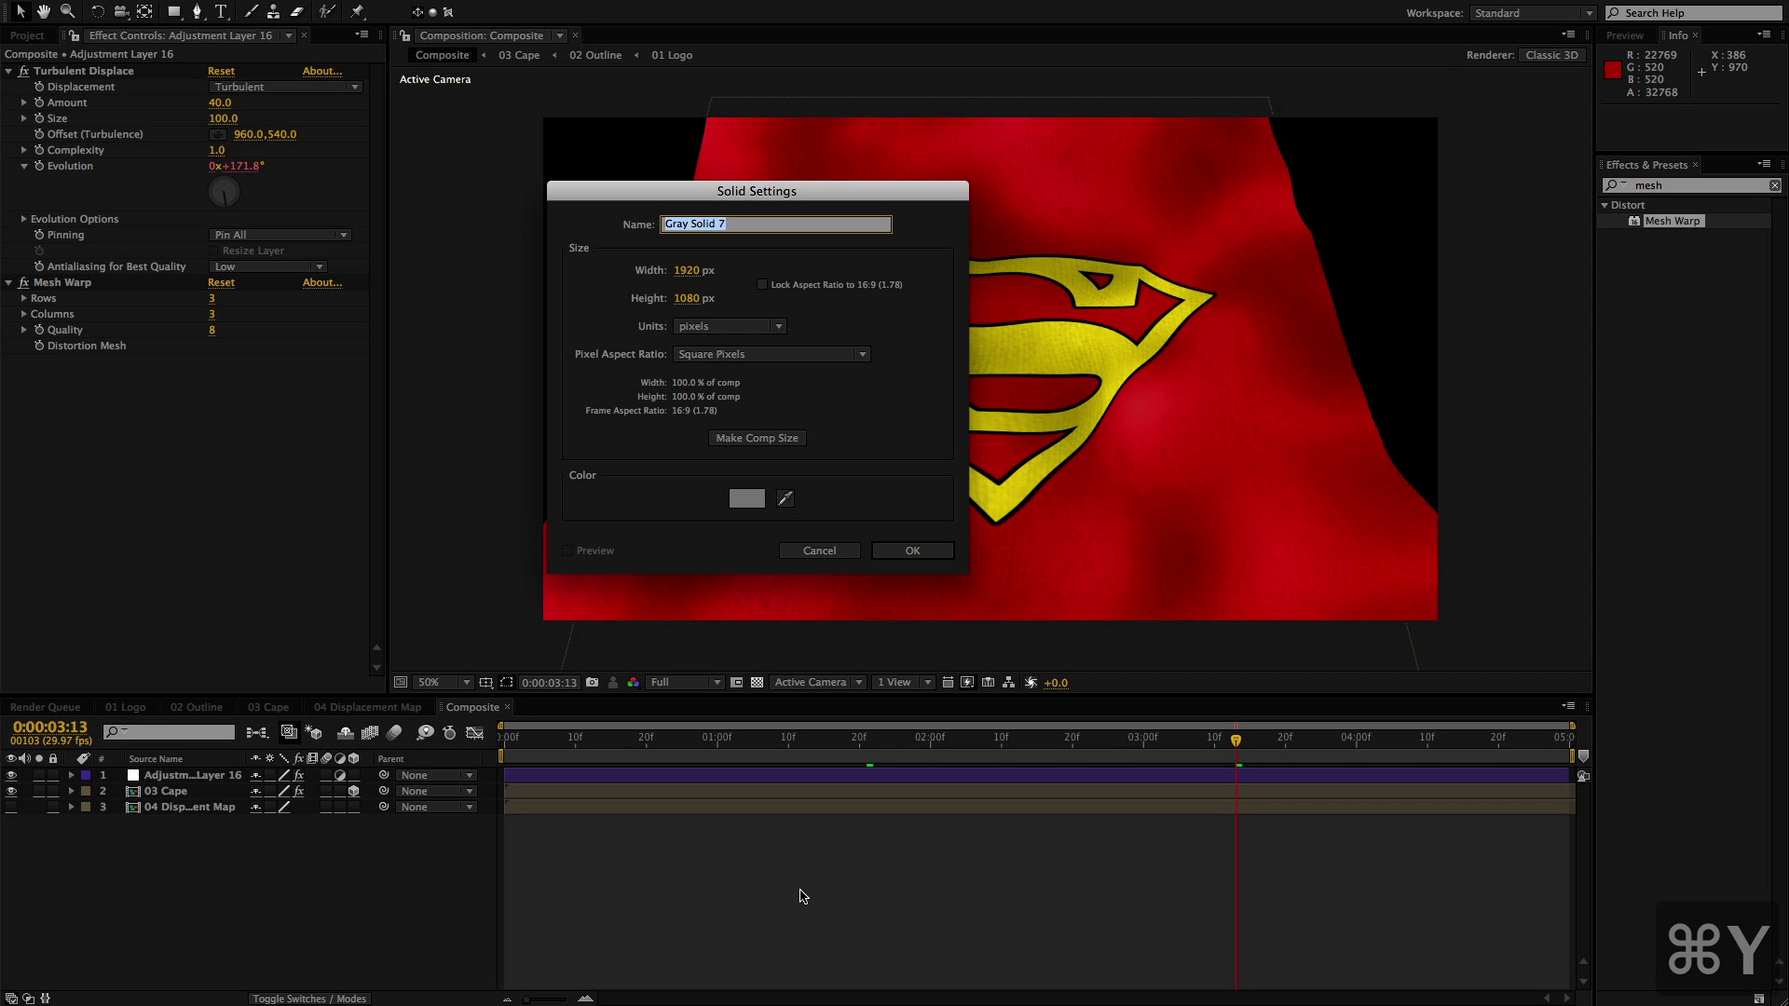
click(746, 498)
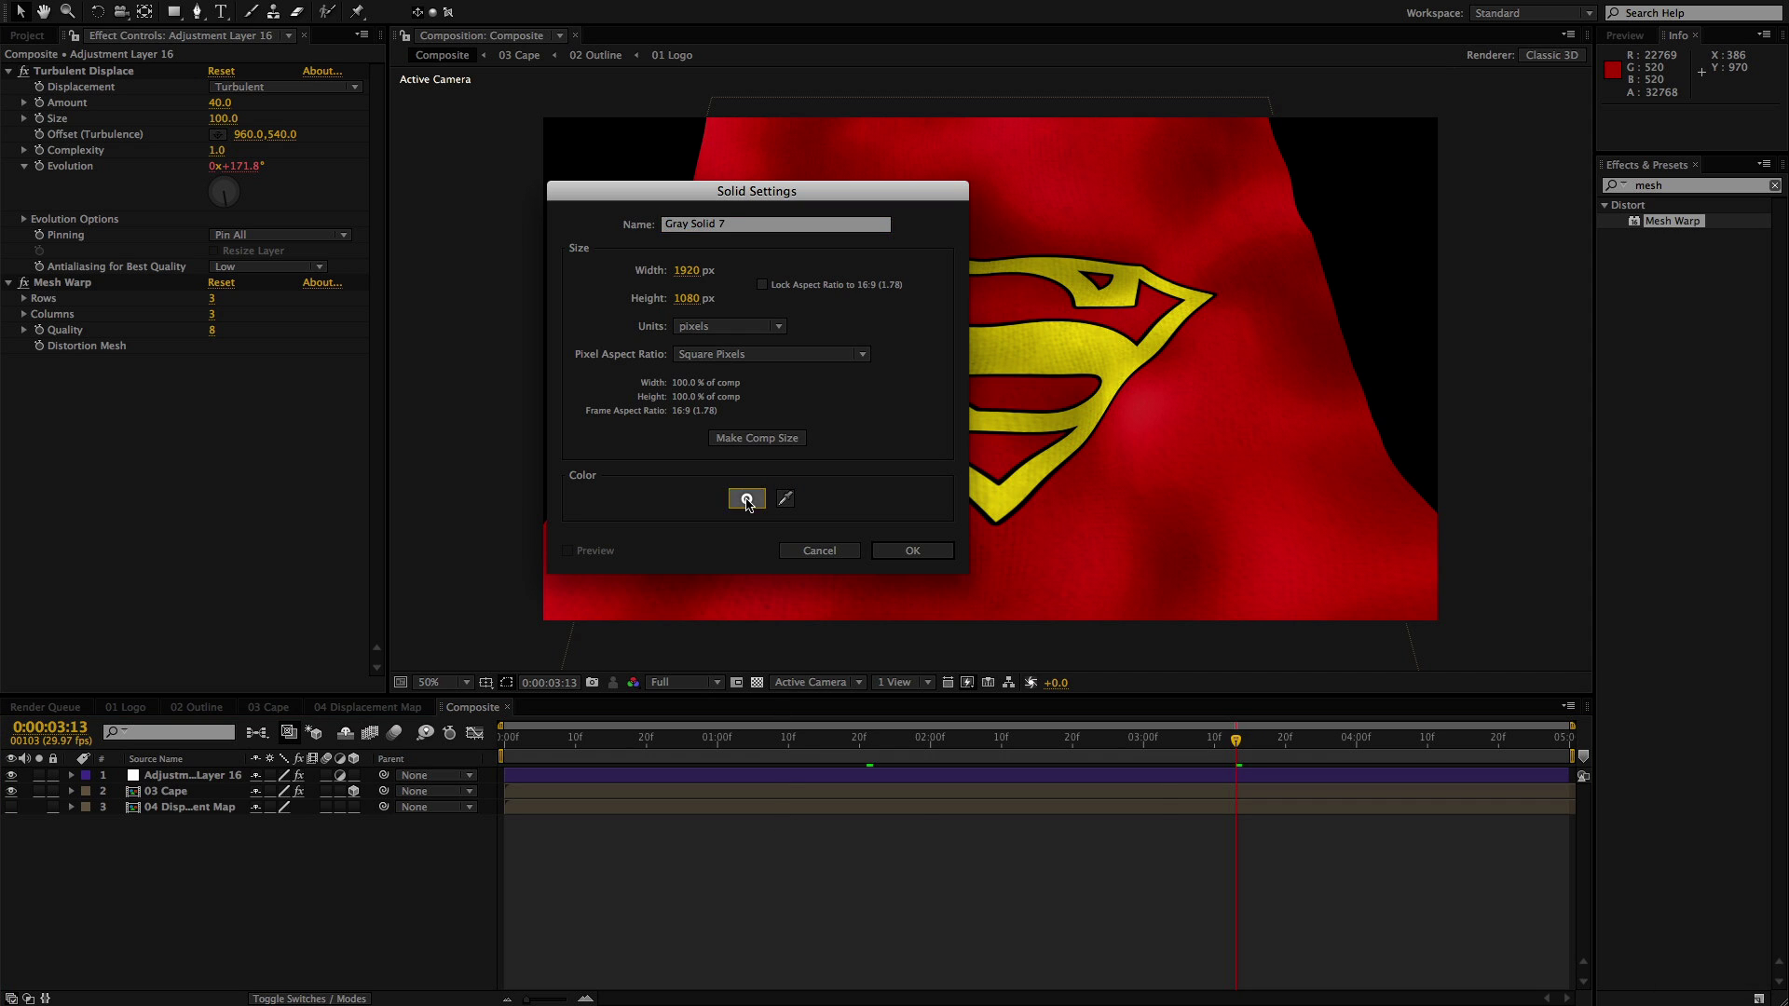
click(1109, 579)
click(912, 555)
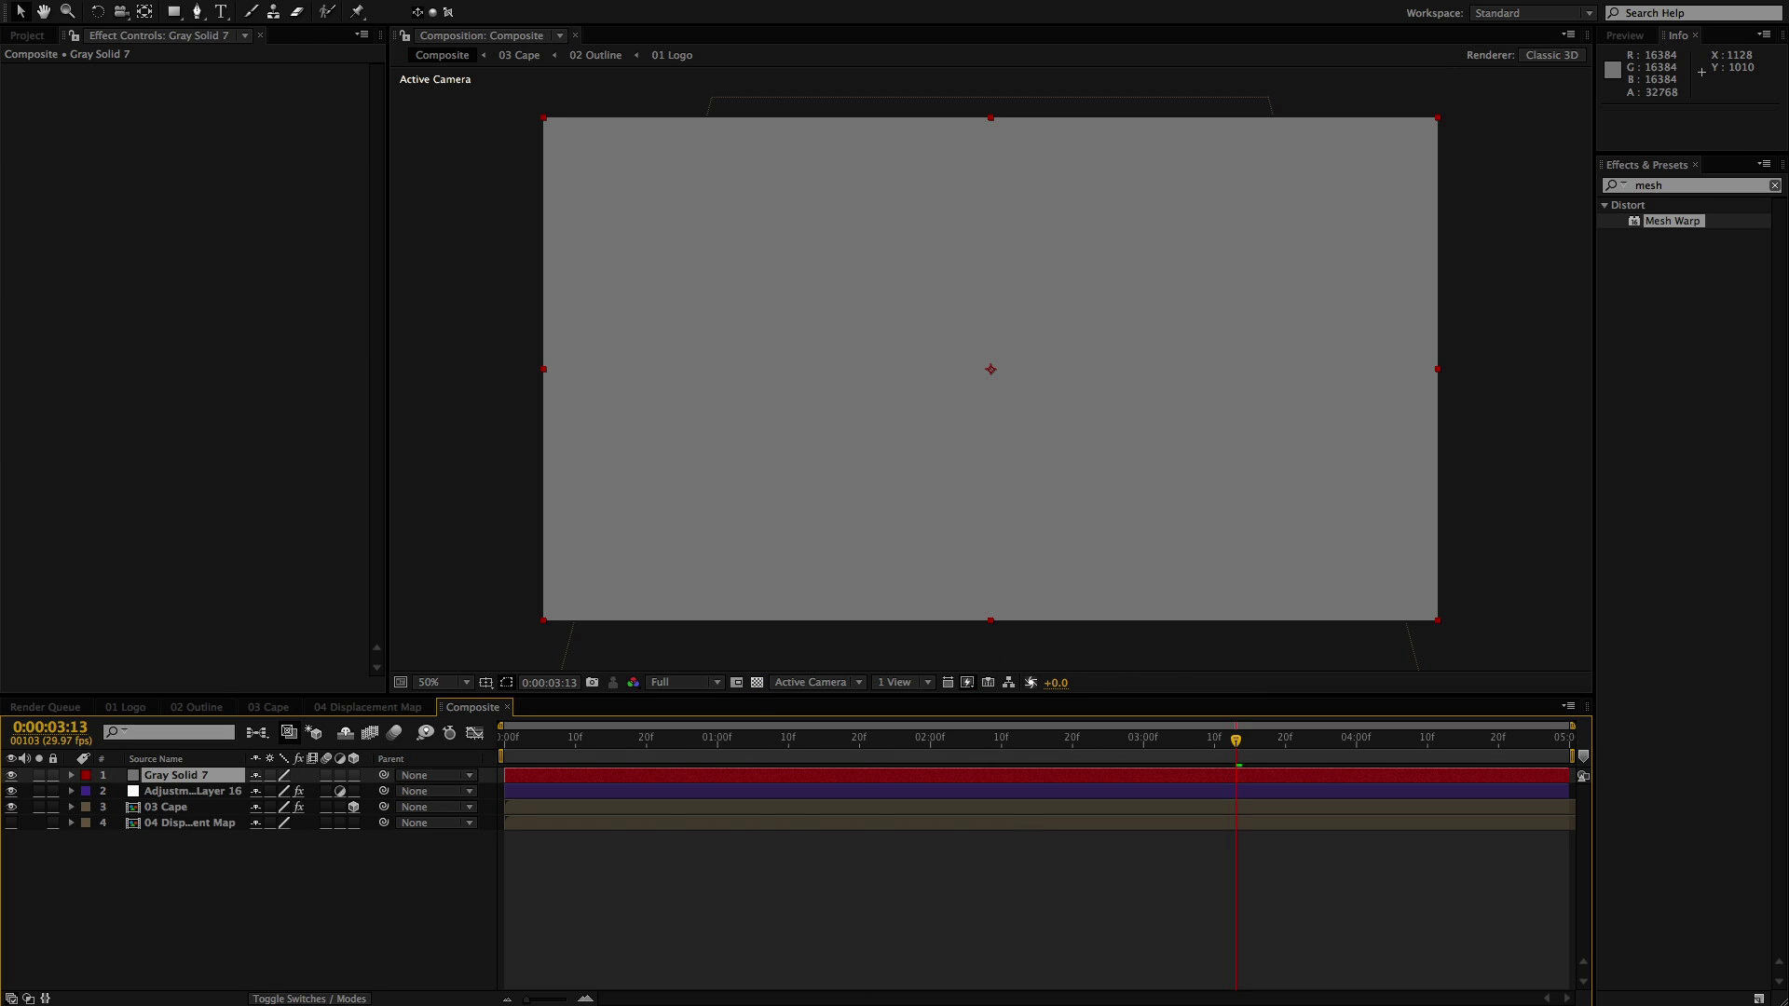
Find the Fractal Noise effect and apply it to the gray solid
click(1695, 191)
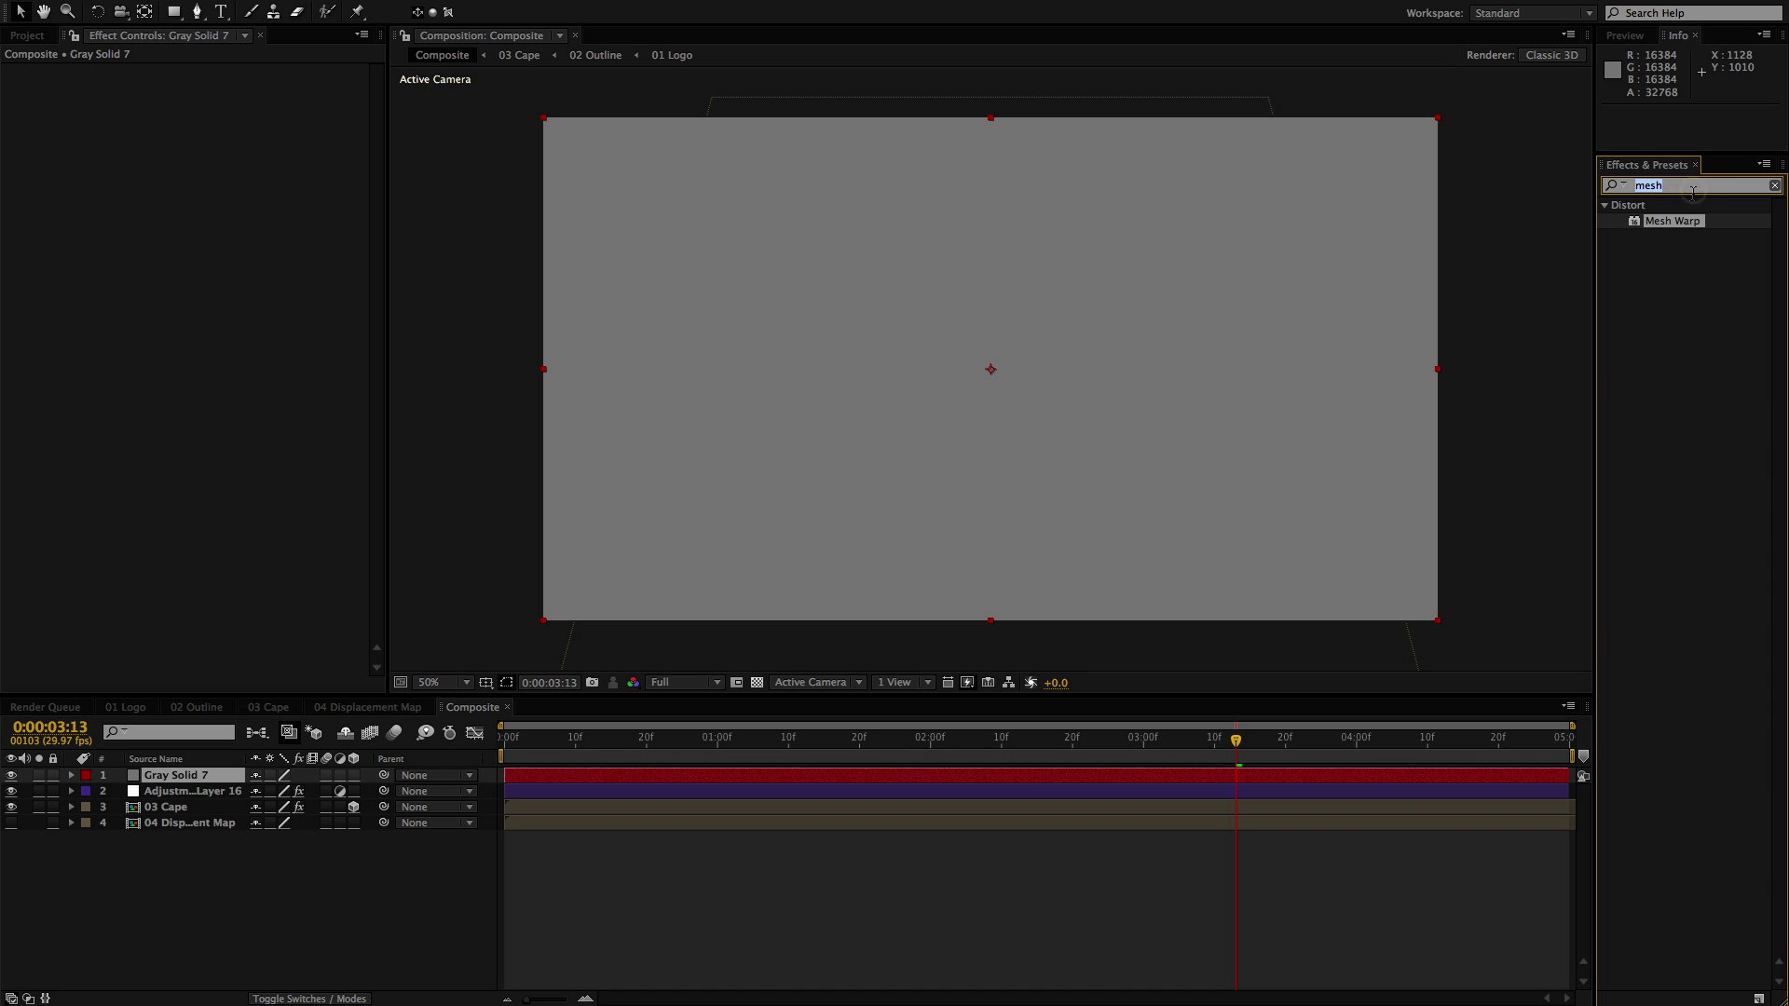
text(no)
key(BackSpace)
key(BackSpace)
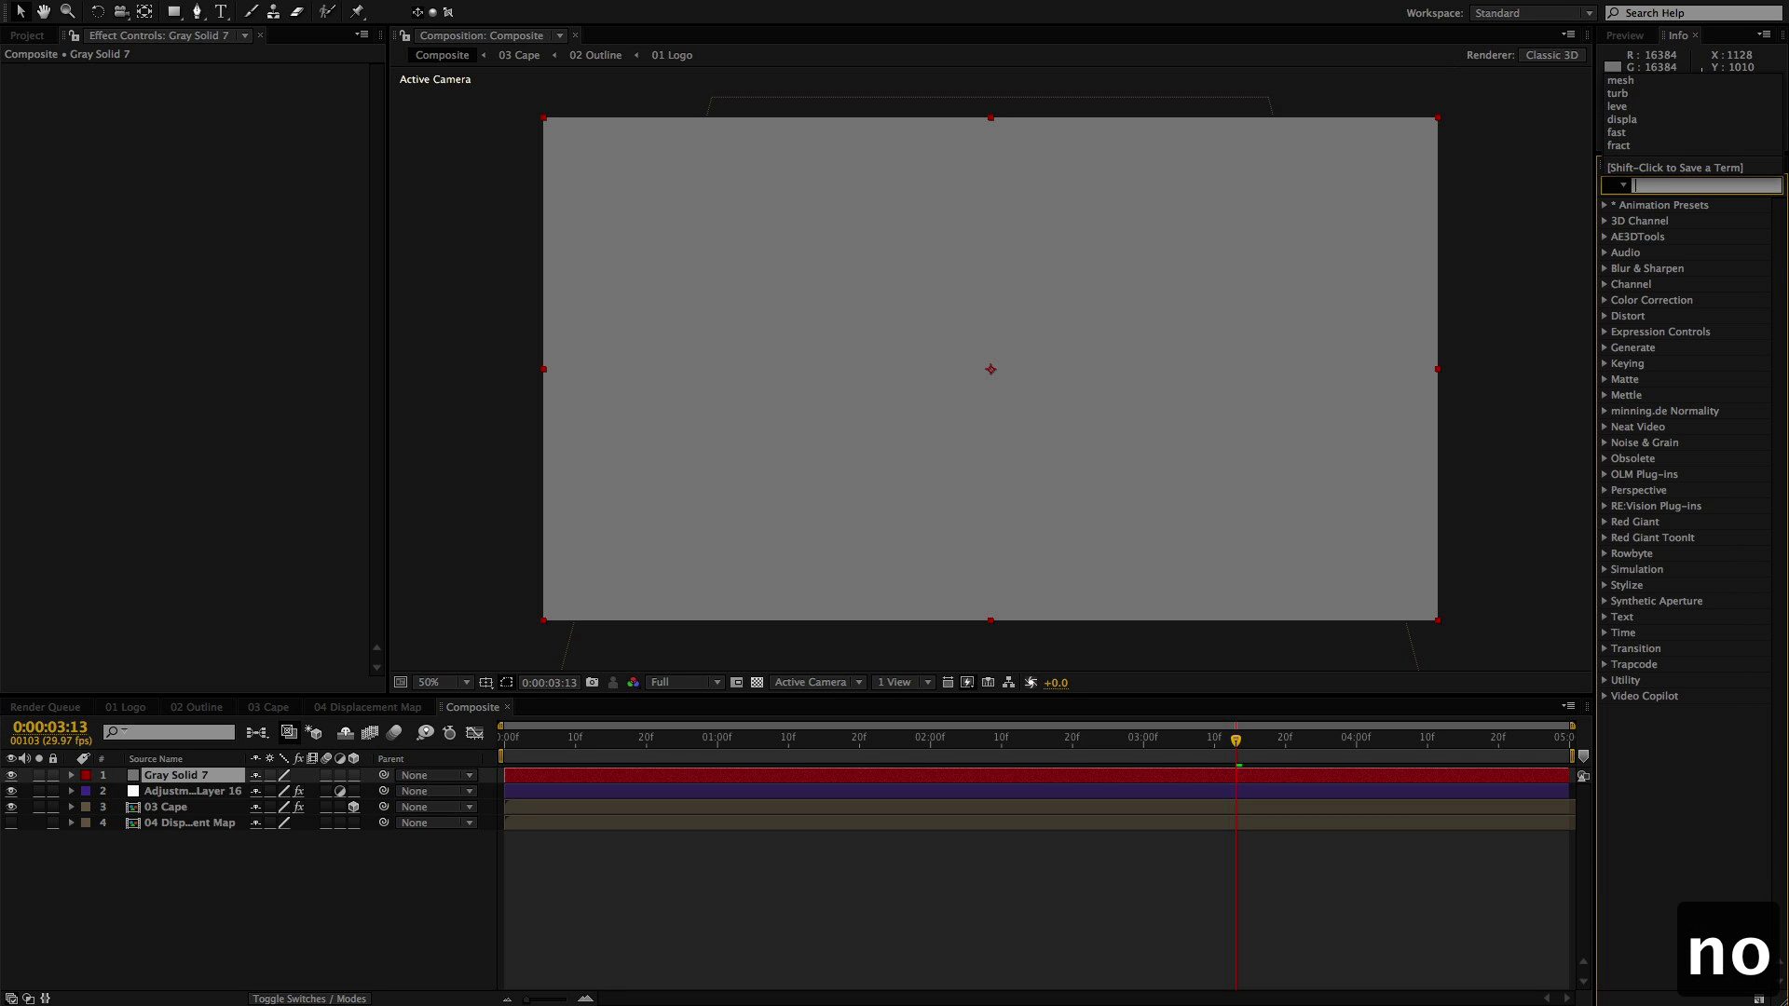
text(fract)
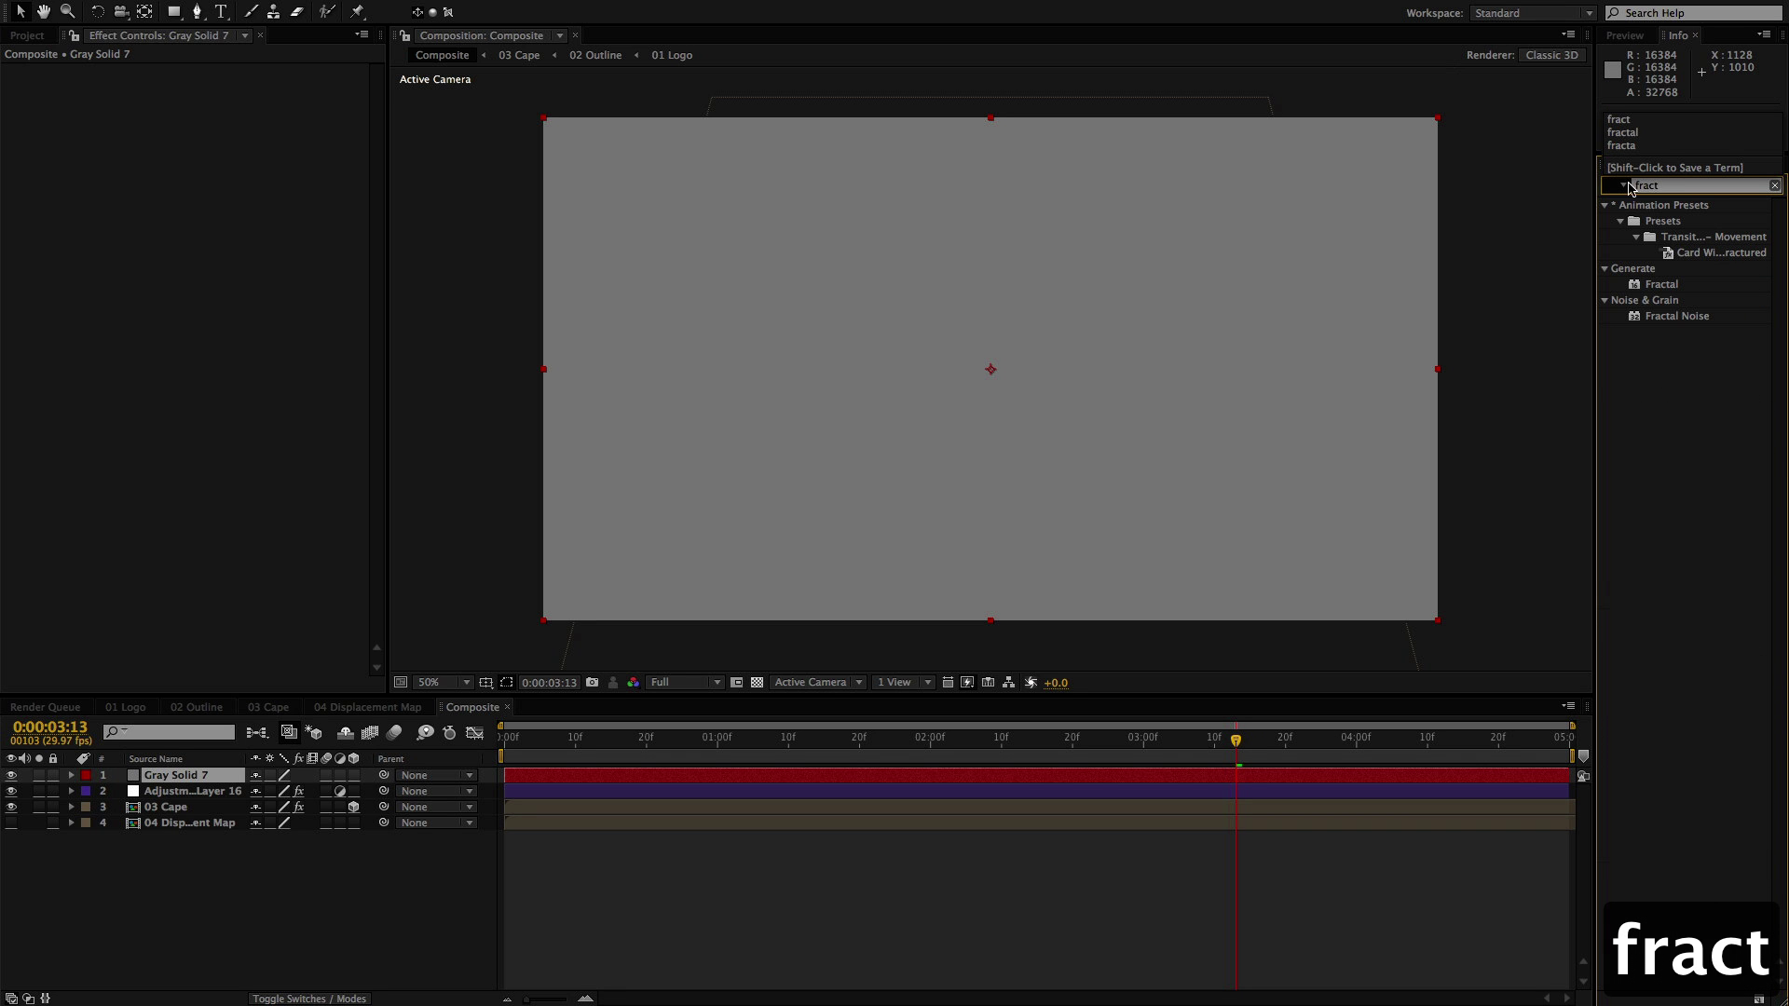
double_click(1633, 316)
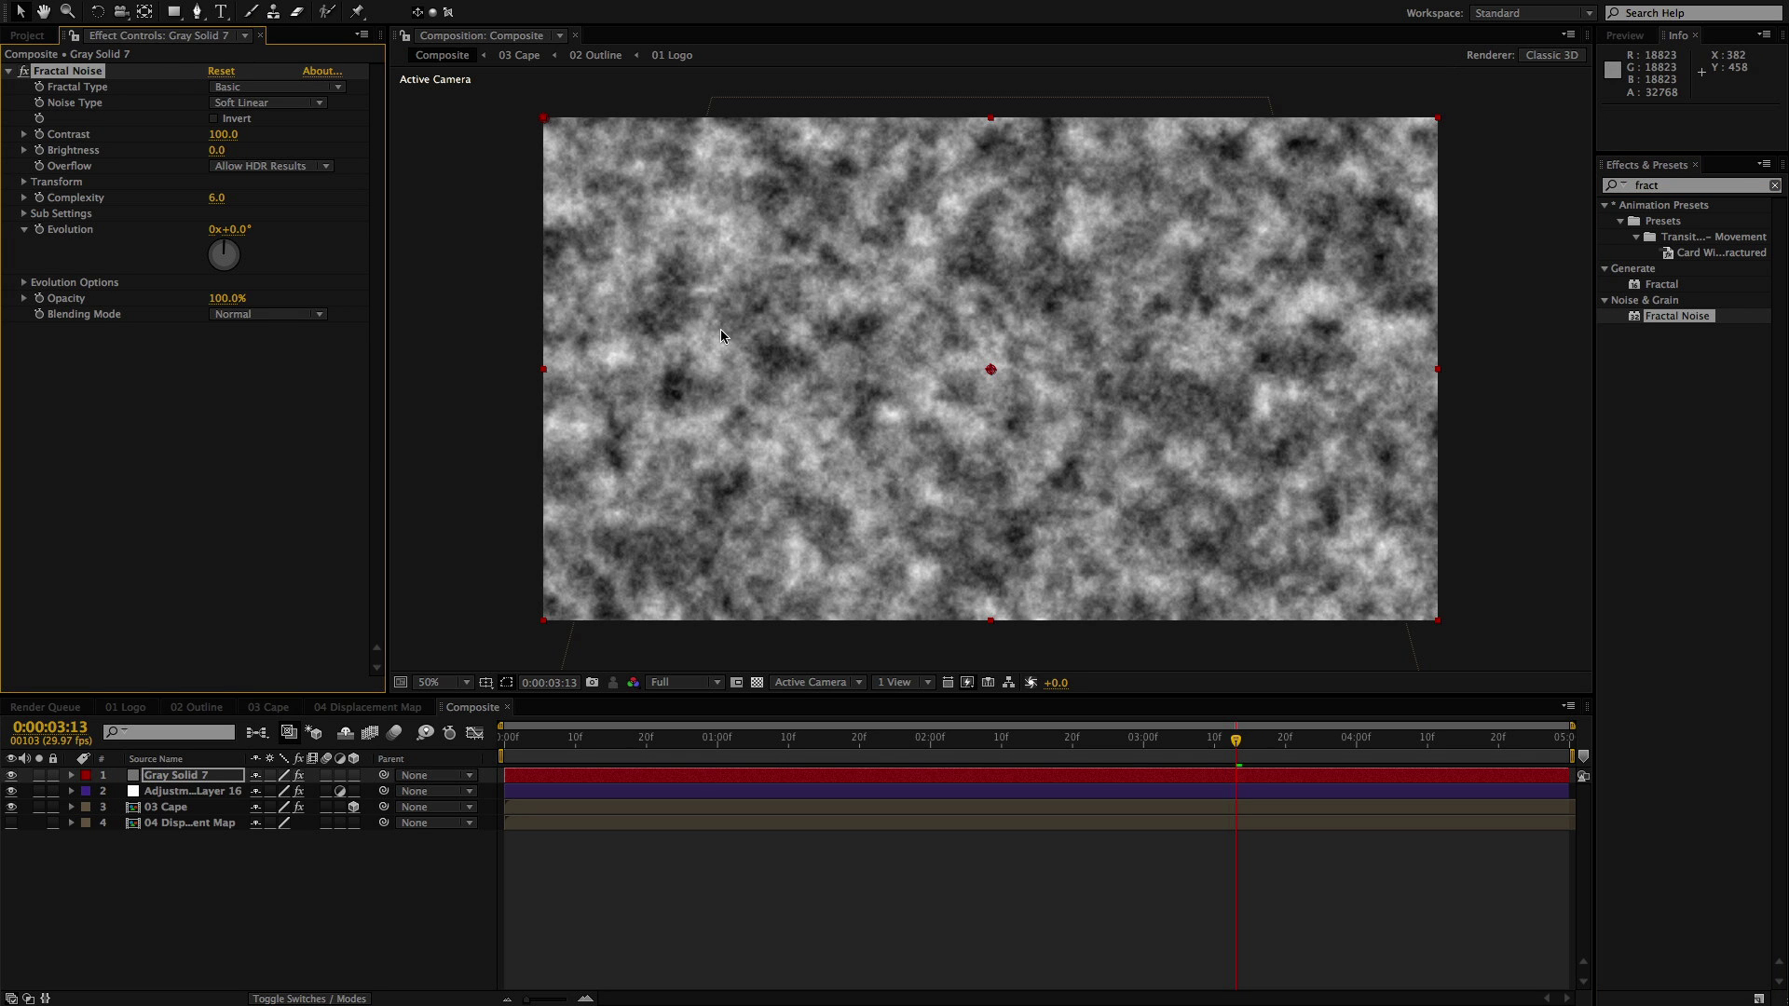
Set the Fractal Noise scale to 12, contrast to 195 and brightness to -97 to make small star specks
click(25, 182)
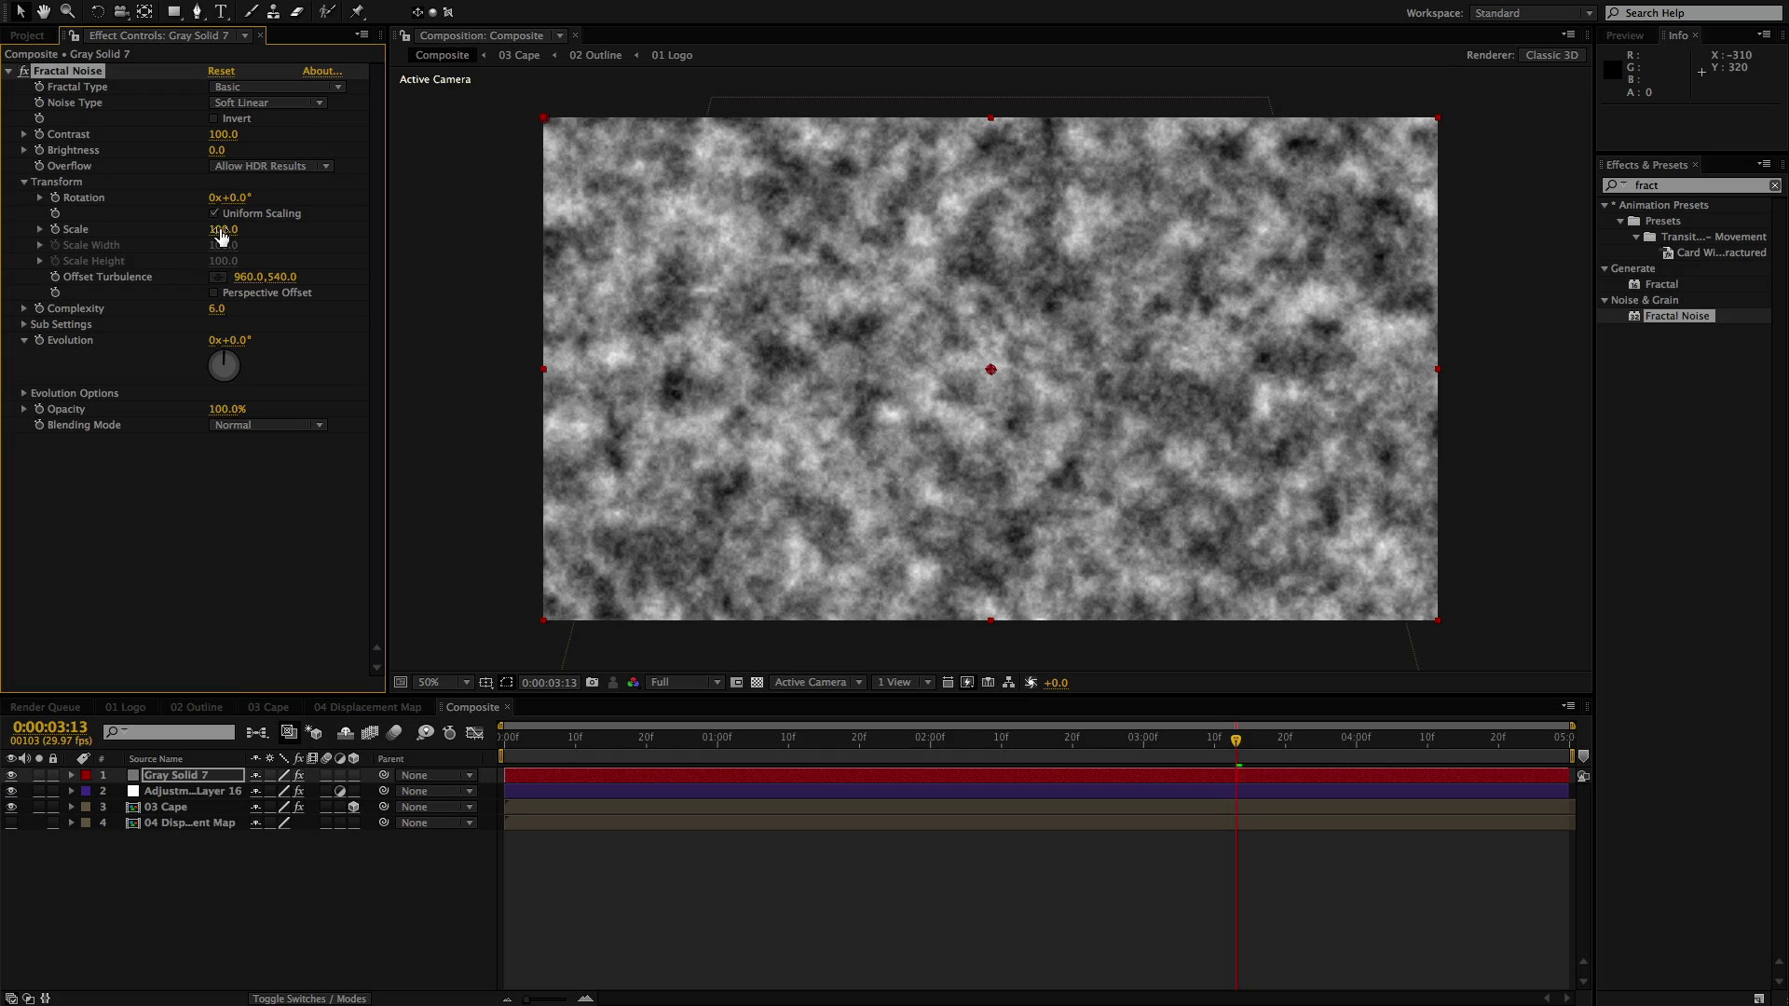
drag(221, 233, 139, 229)
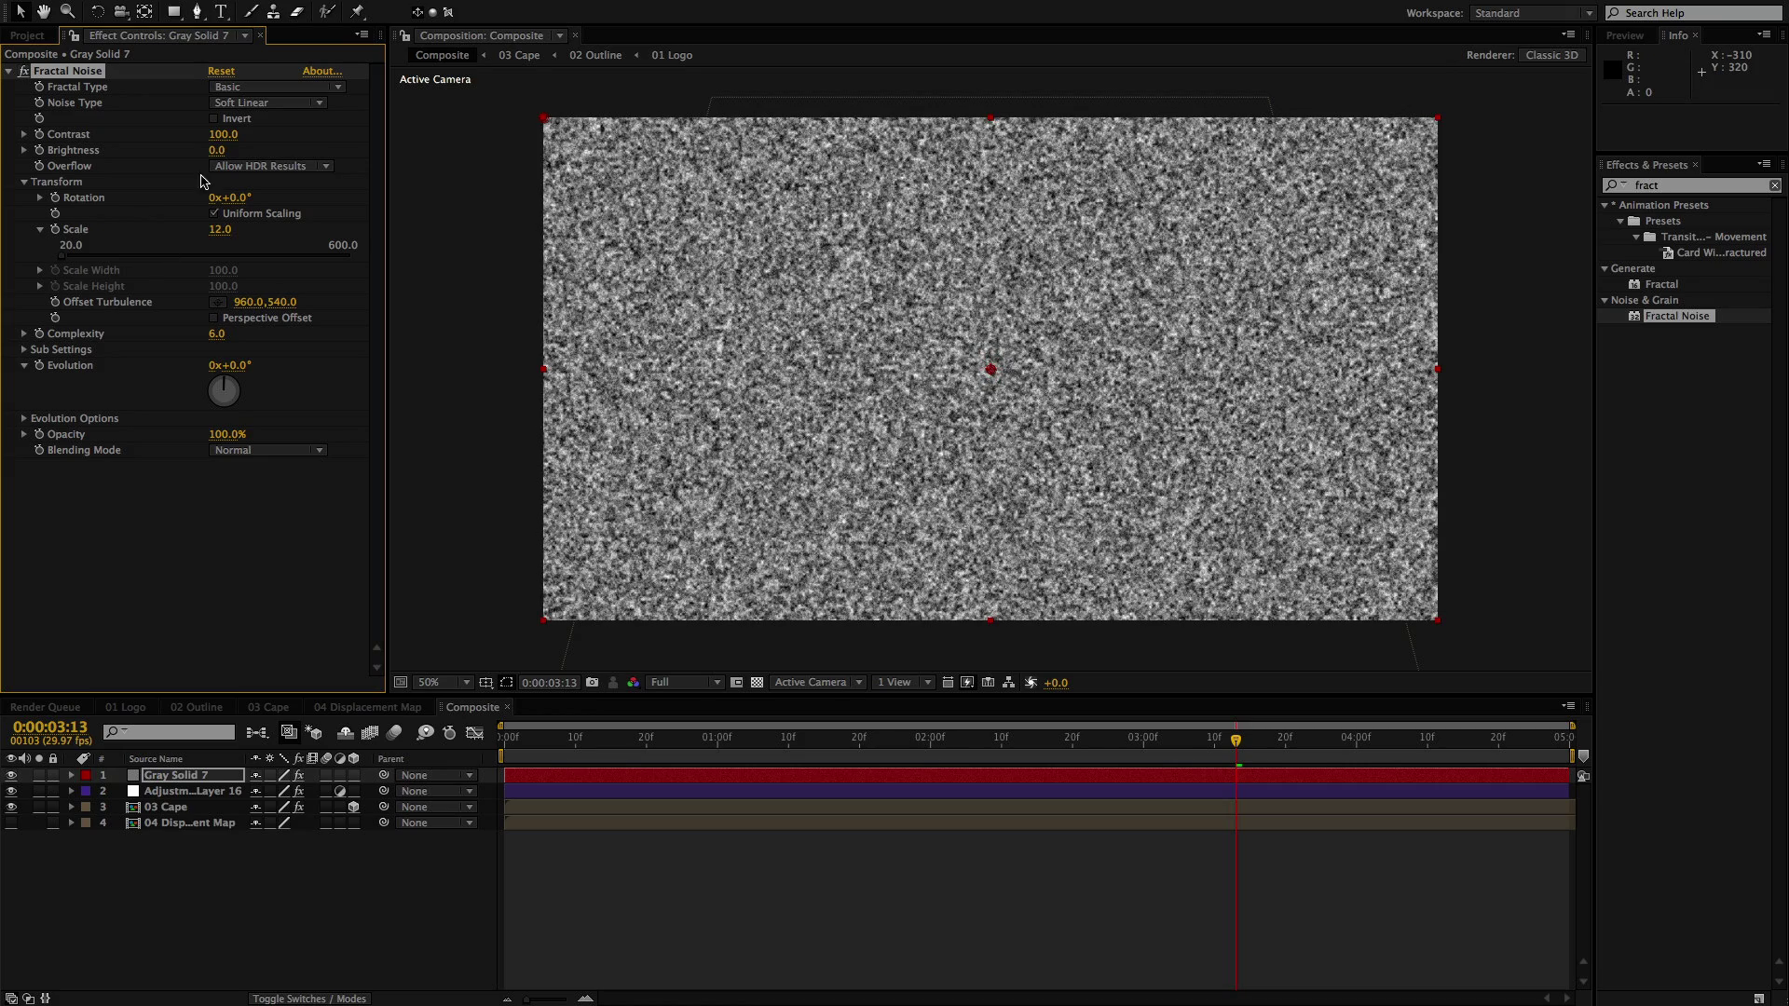
drag(220, 131, 148, 153)
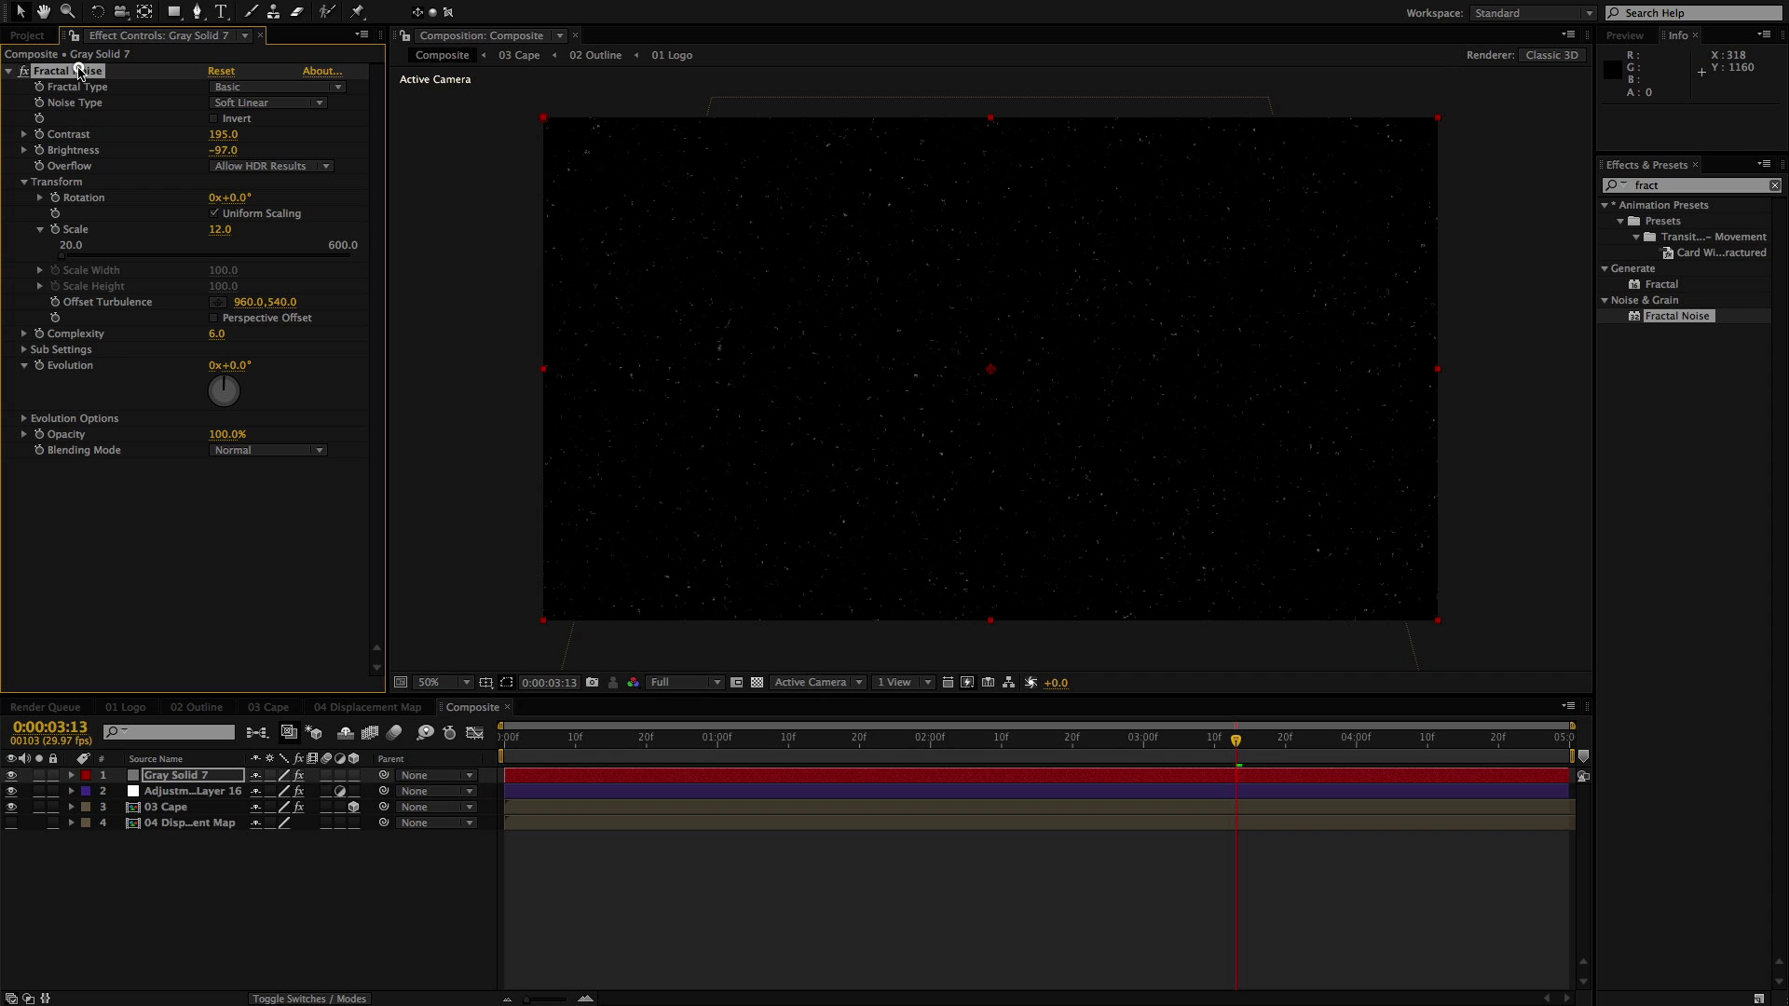
Duplicate the Fractal Noise effect, change the copy's blending mode, set its scale to 1, and collapse both effects
key(super+d)
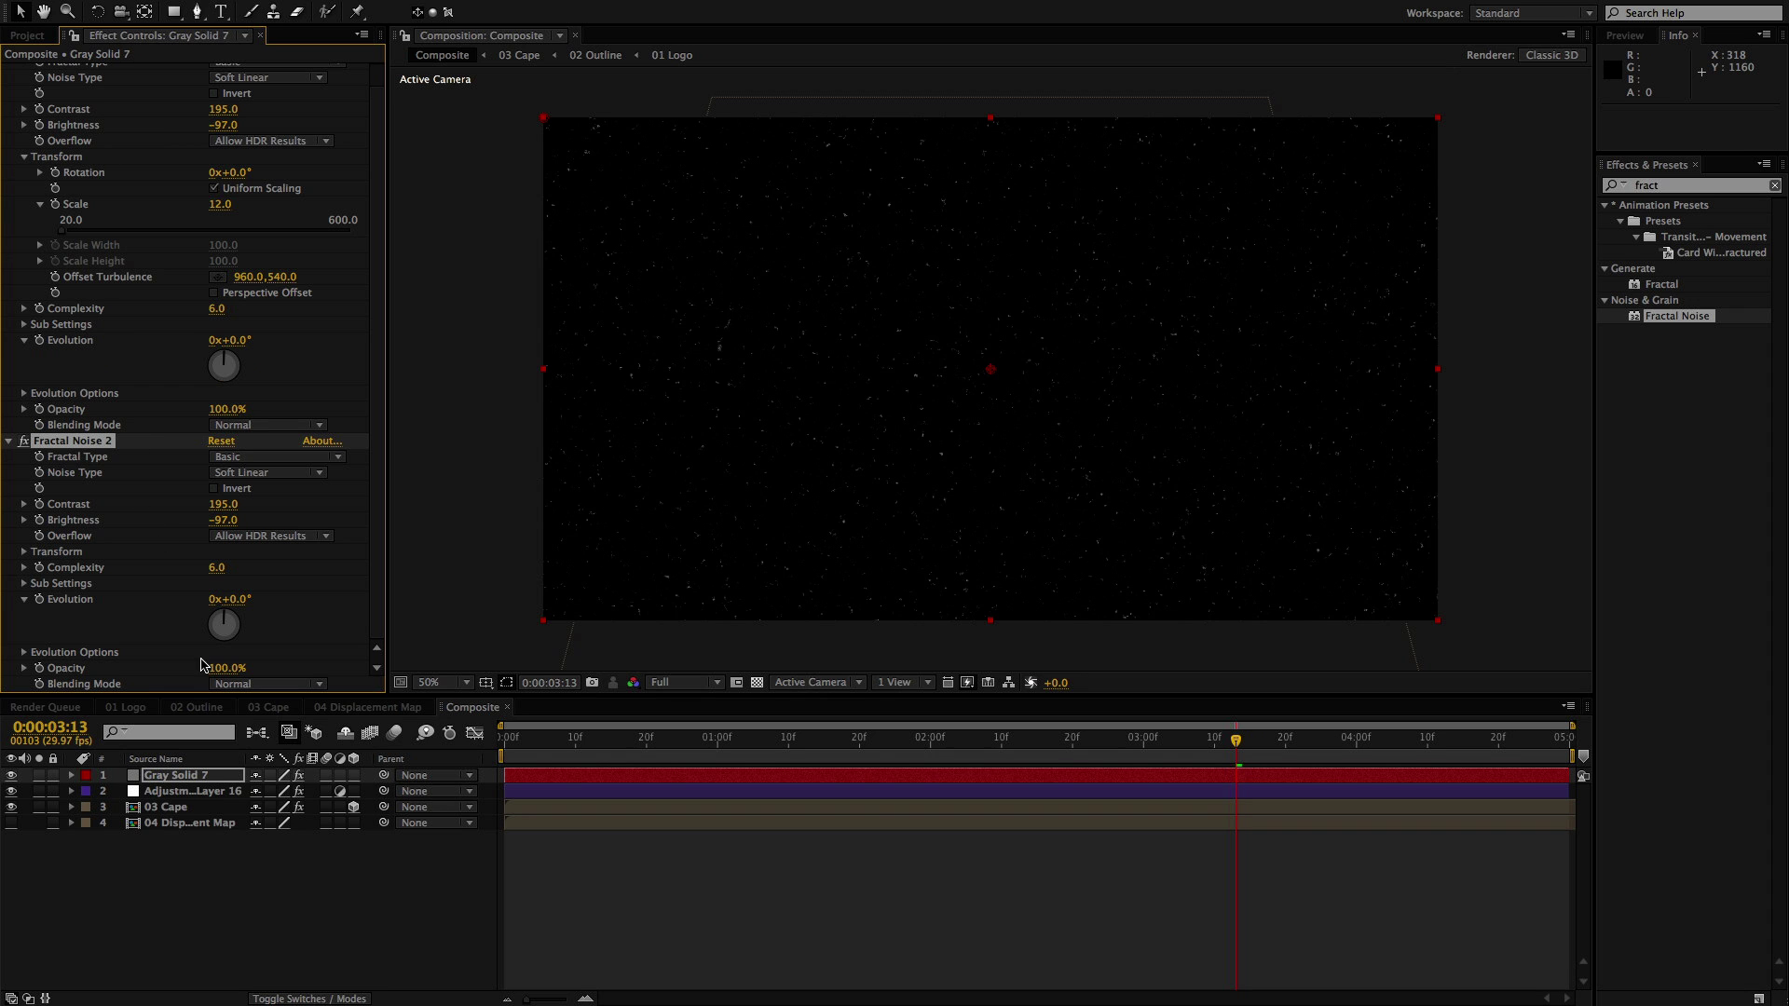
click(234, 687)
click(263, 792)
click(23, 552)
drag(217, 603, 213, 599)
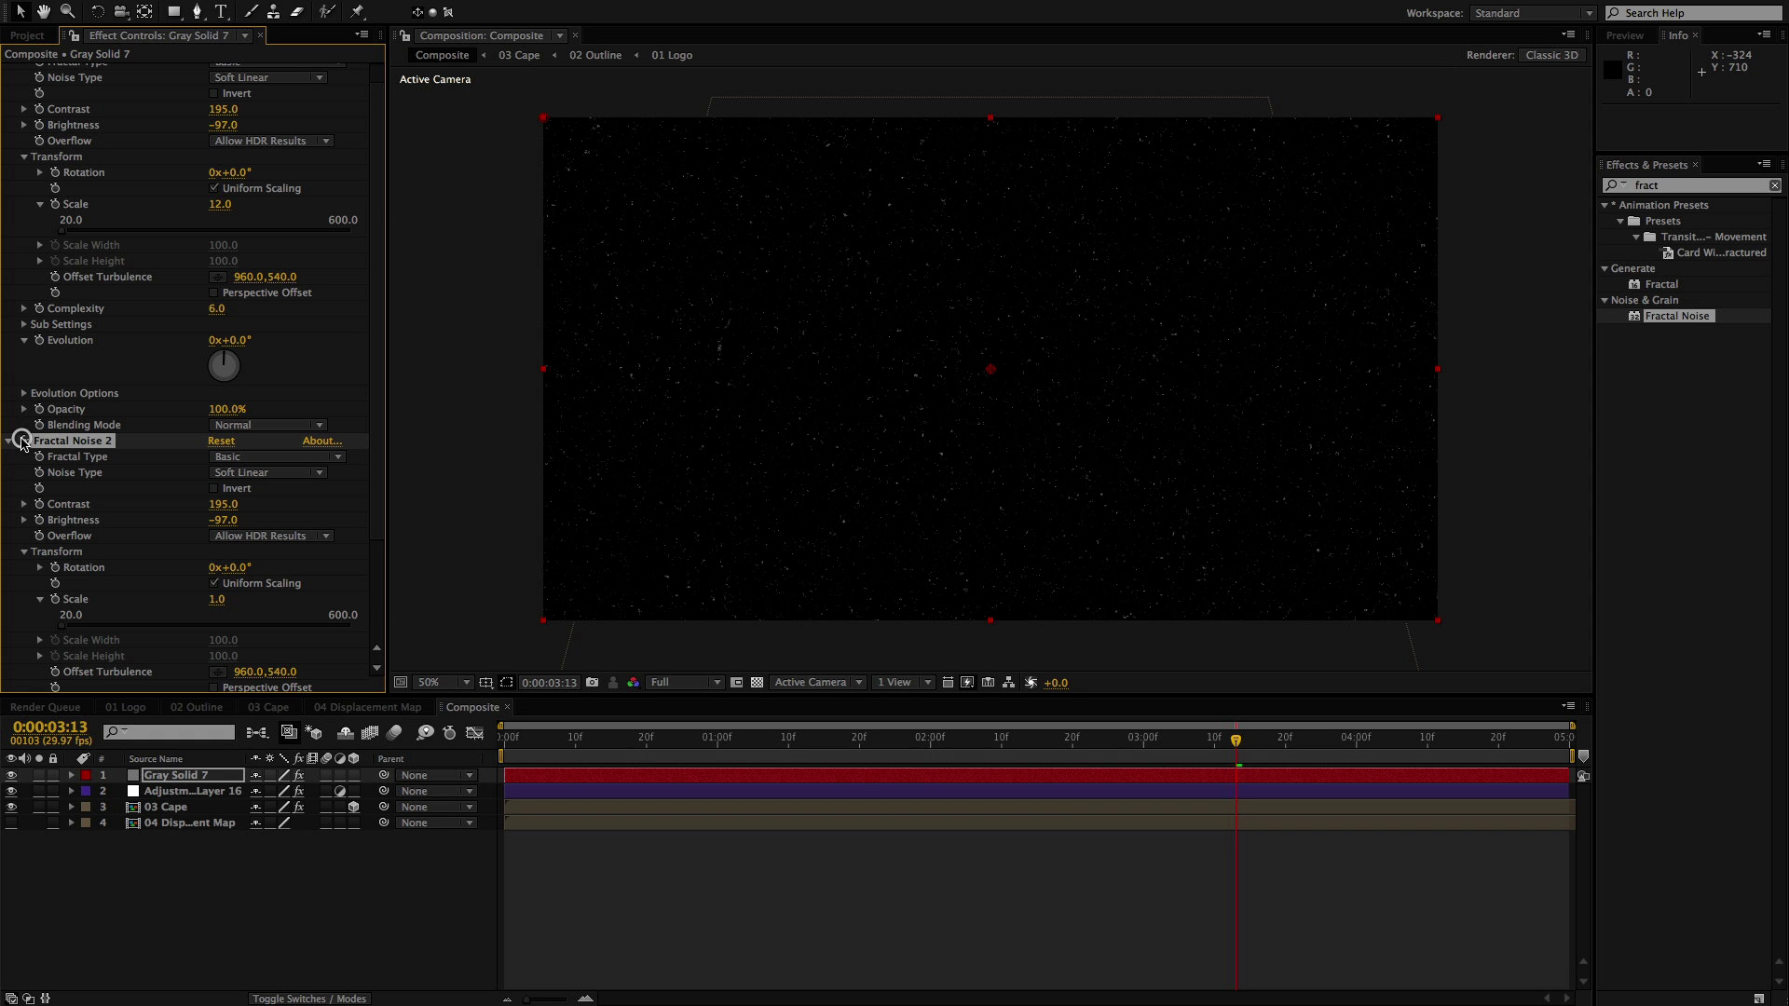
click(7, 442)
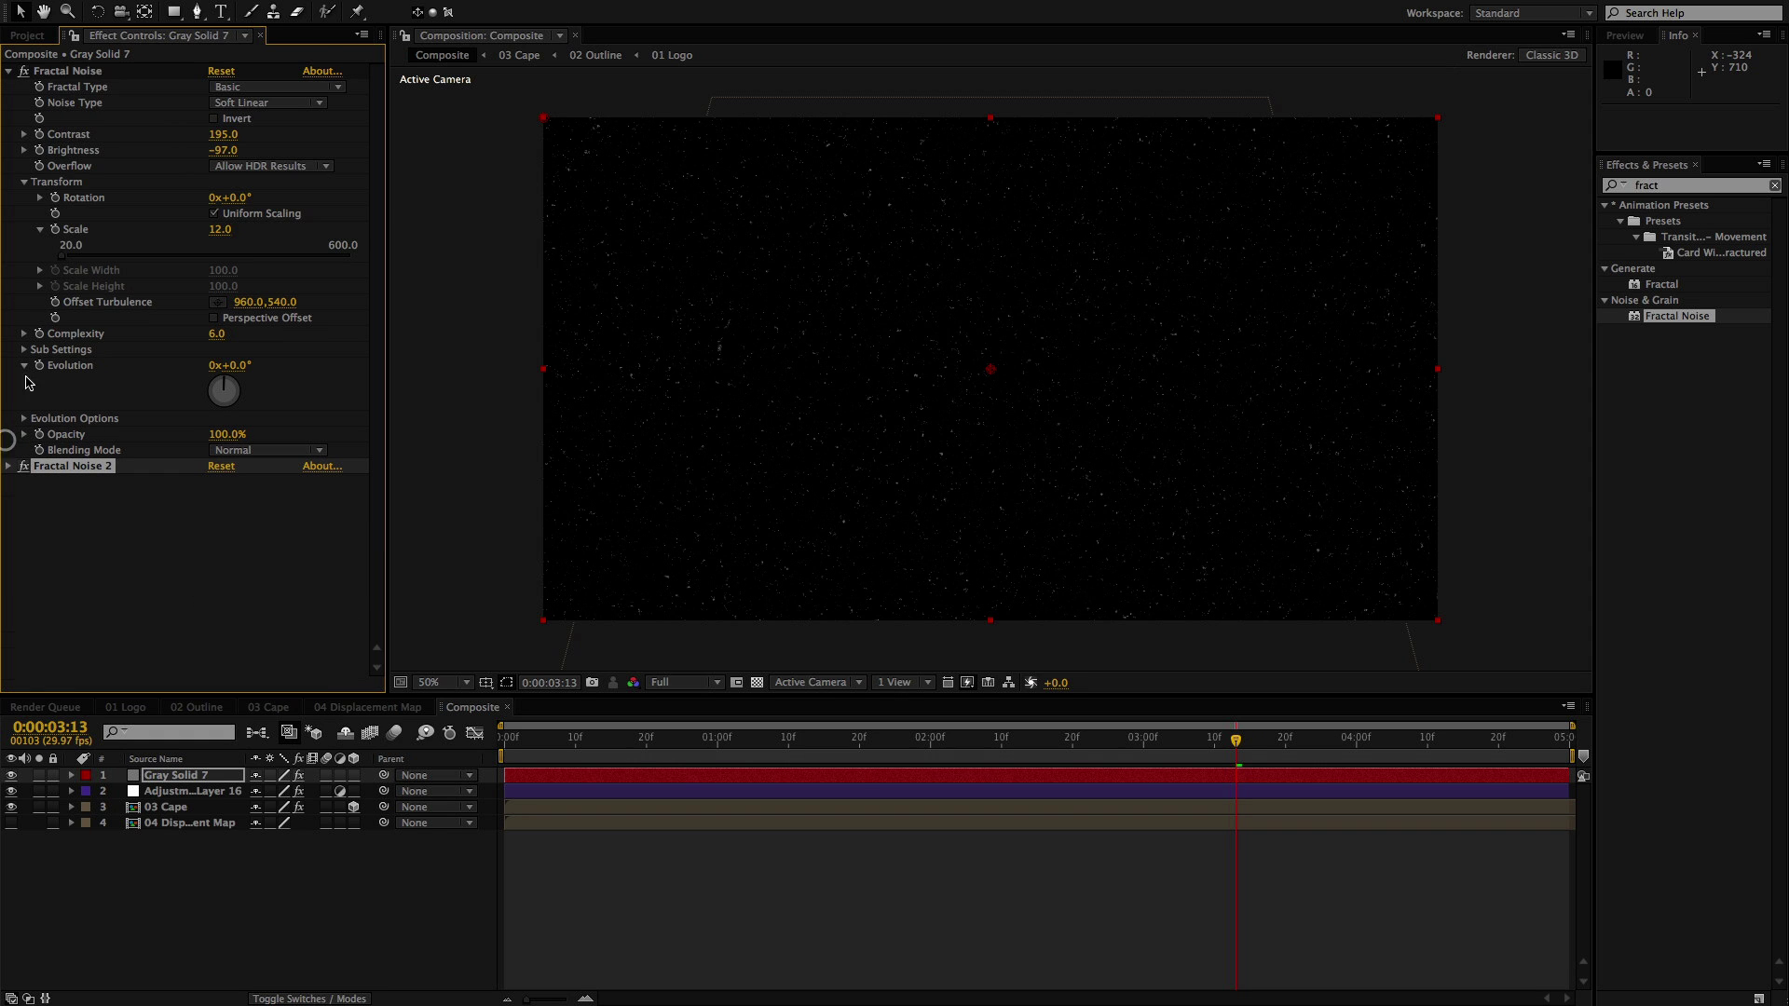
click(8, 71)
Rename the gray solid as Stars, place it beneath all other layers, and return to the first frame
click(189, 777)
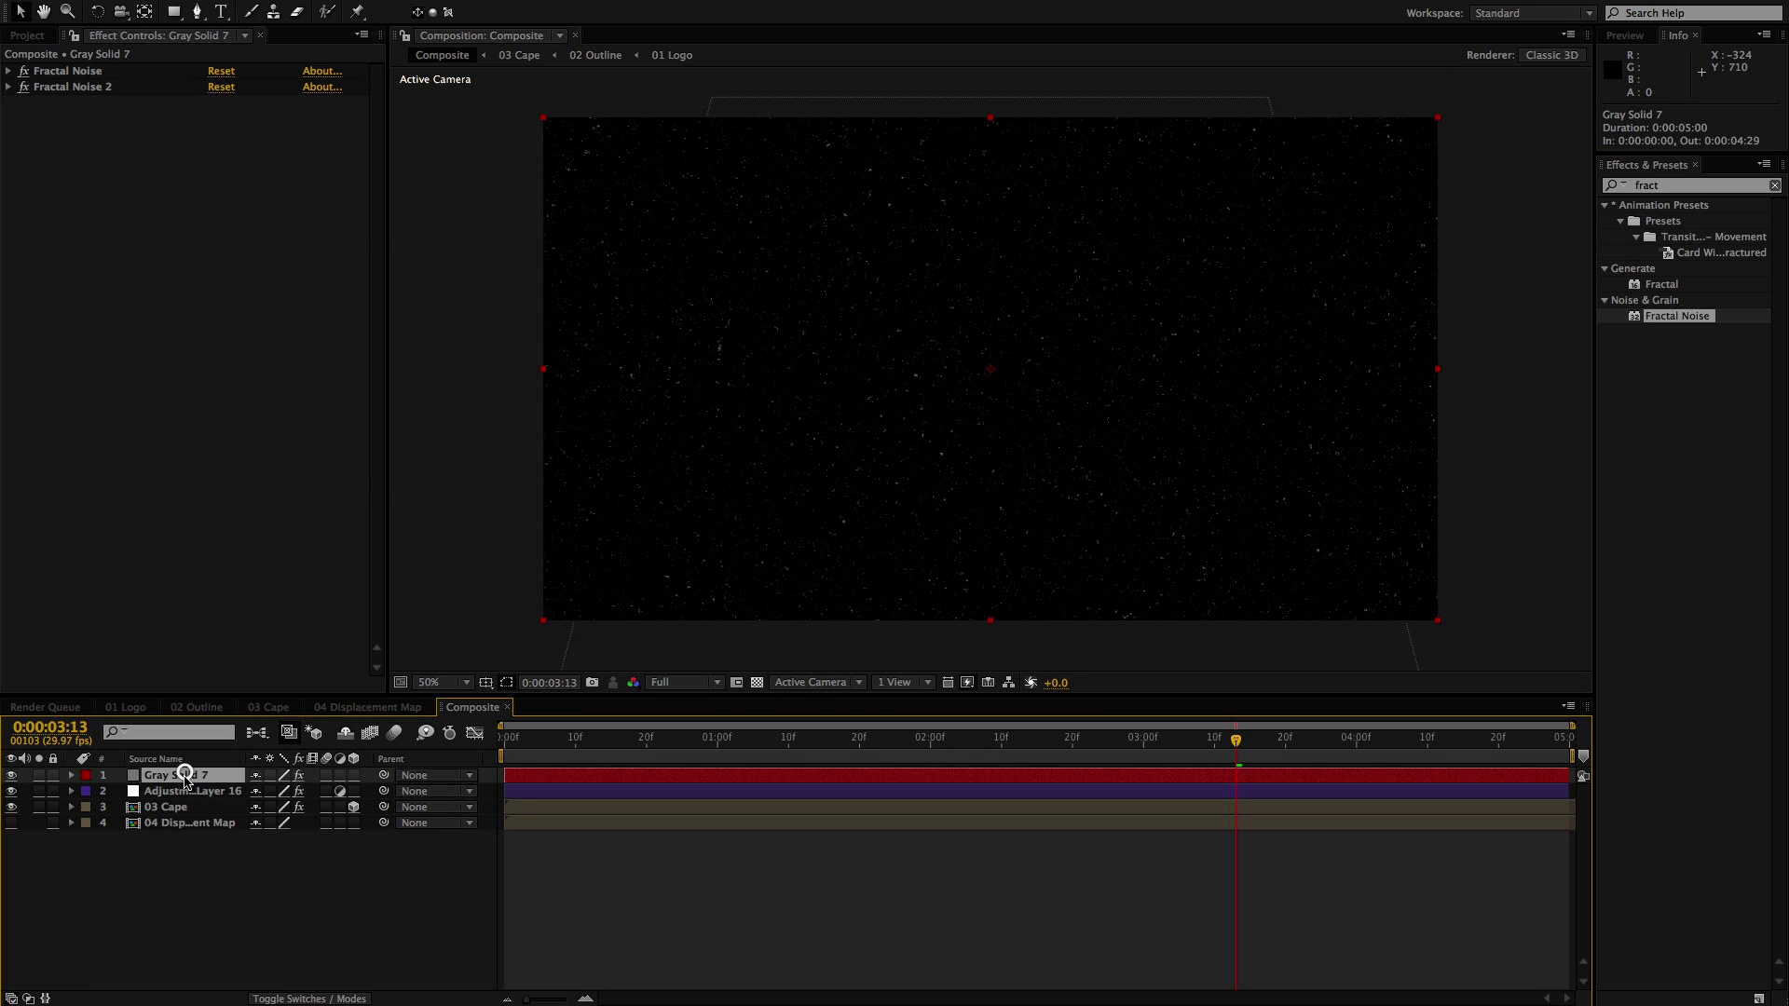
key(Return)
text(Stars)
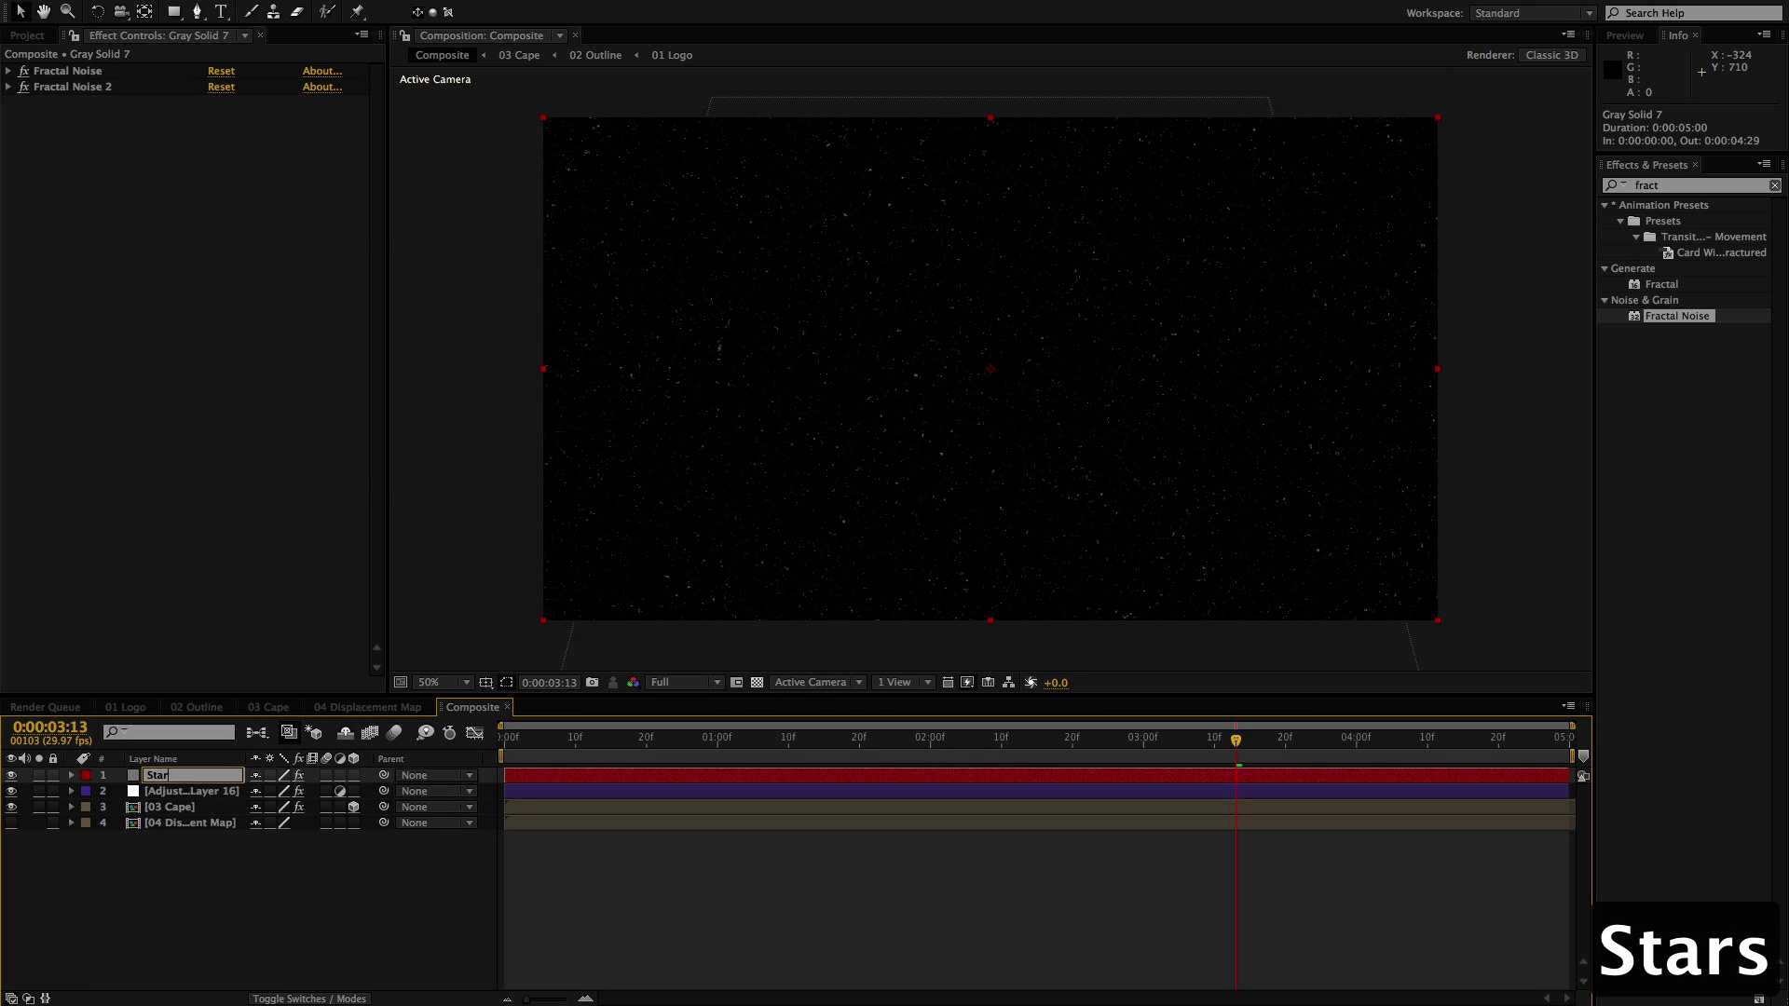
key(Return)
drag(193, 785, 184, 830)
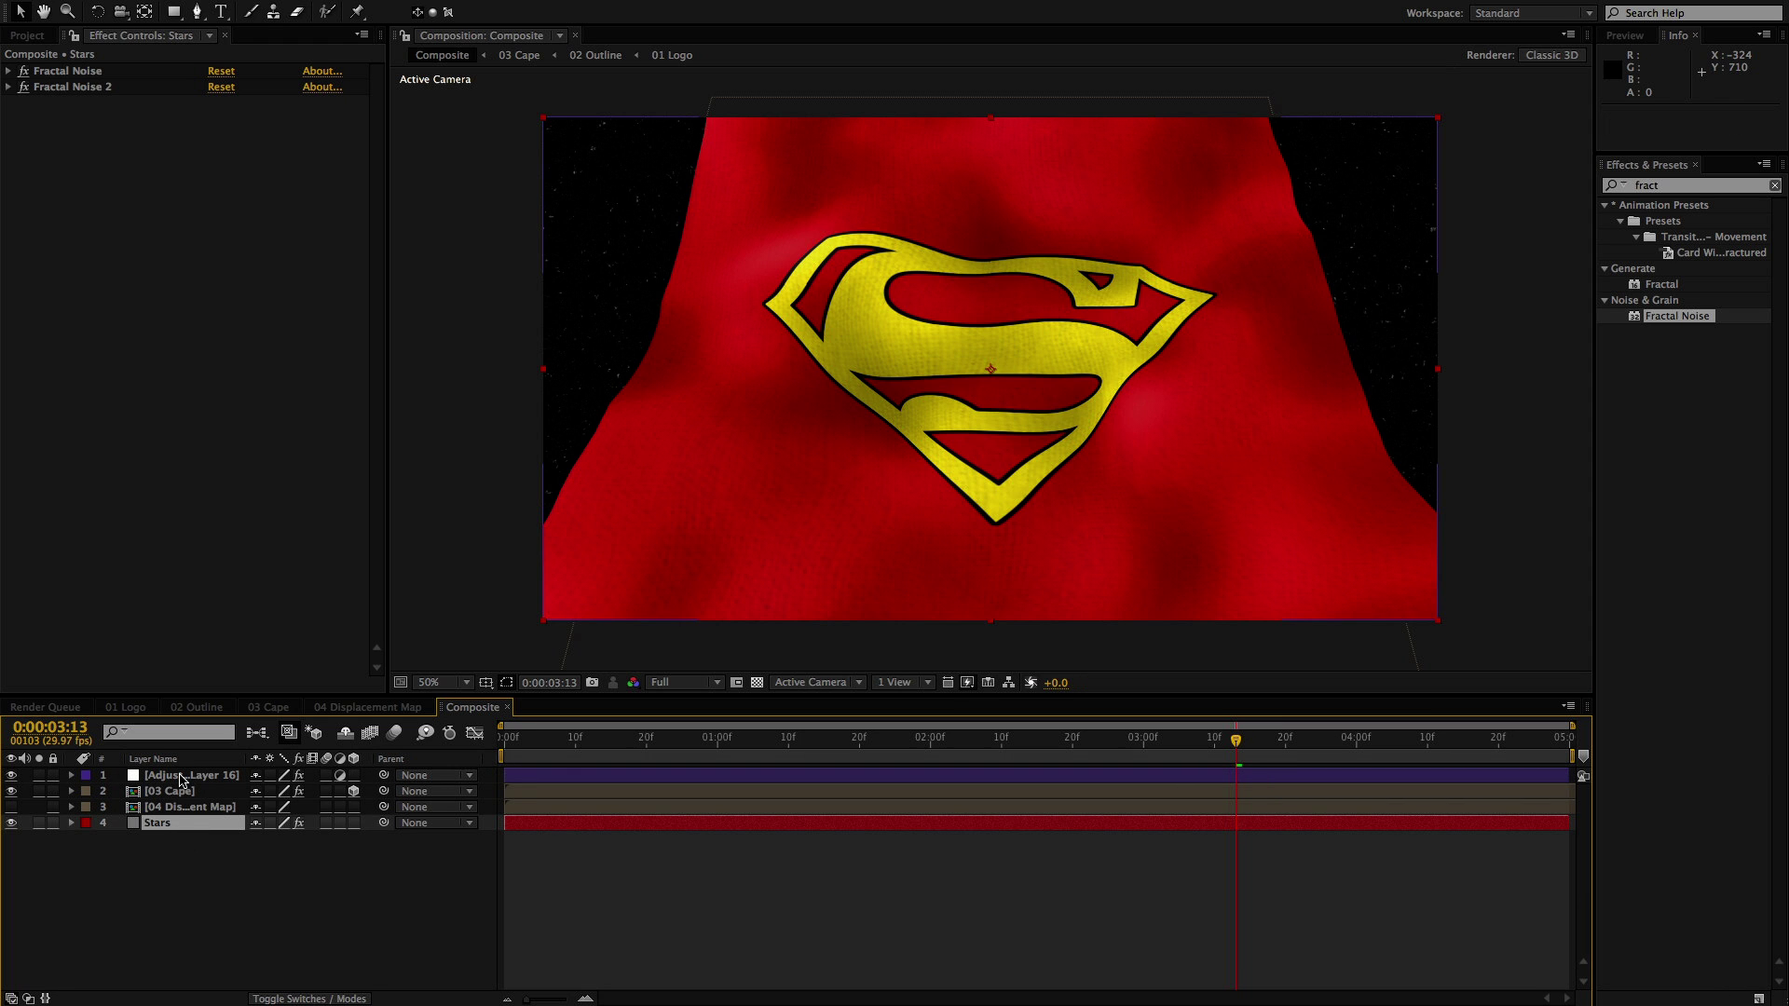
drag(557, 745, 498, 747)
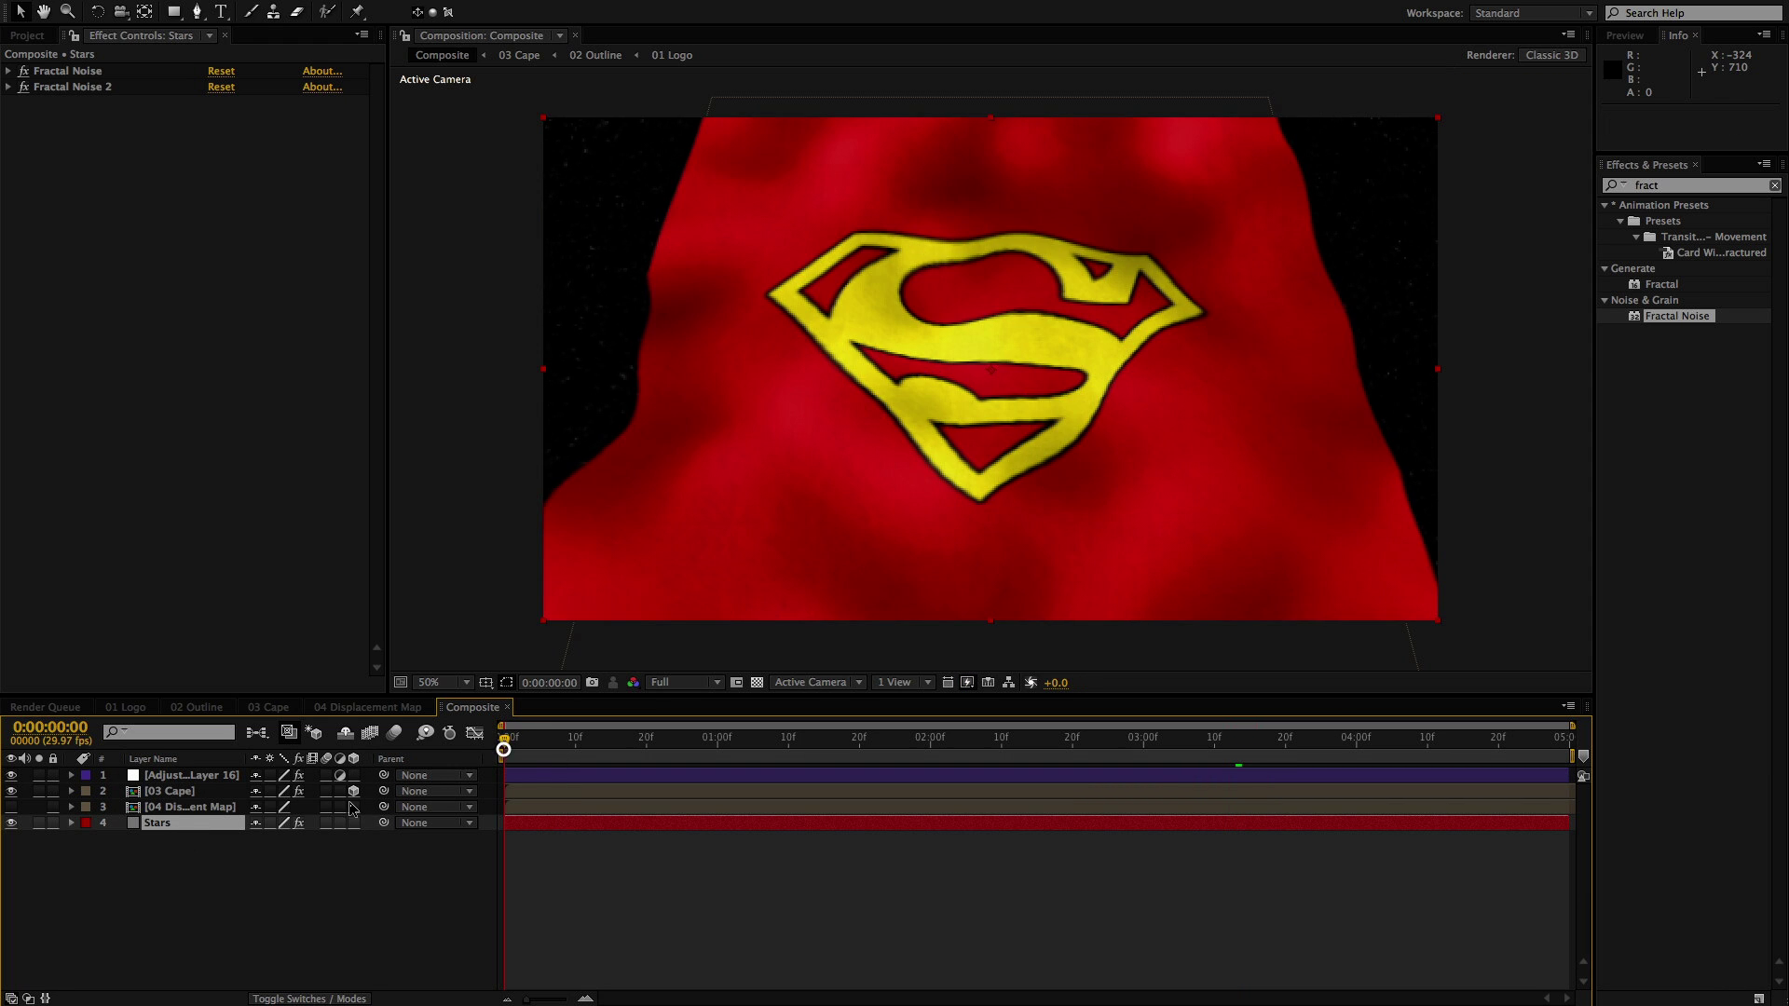
Move the Turbulent Displace and Mesh Warp effects from the adjustment layer onto the 03 Cape layer
click(203, 777)
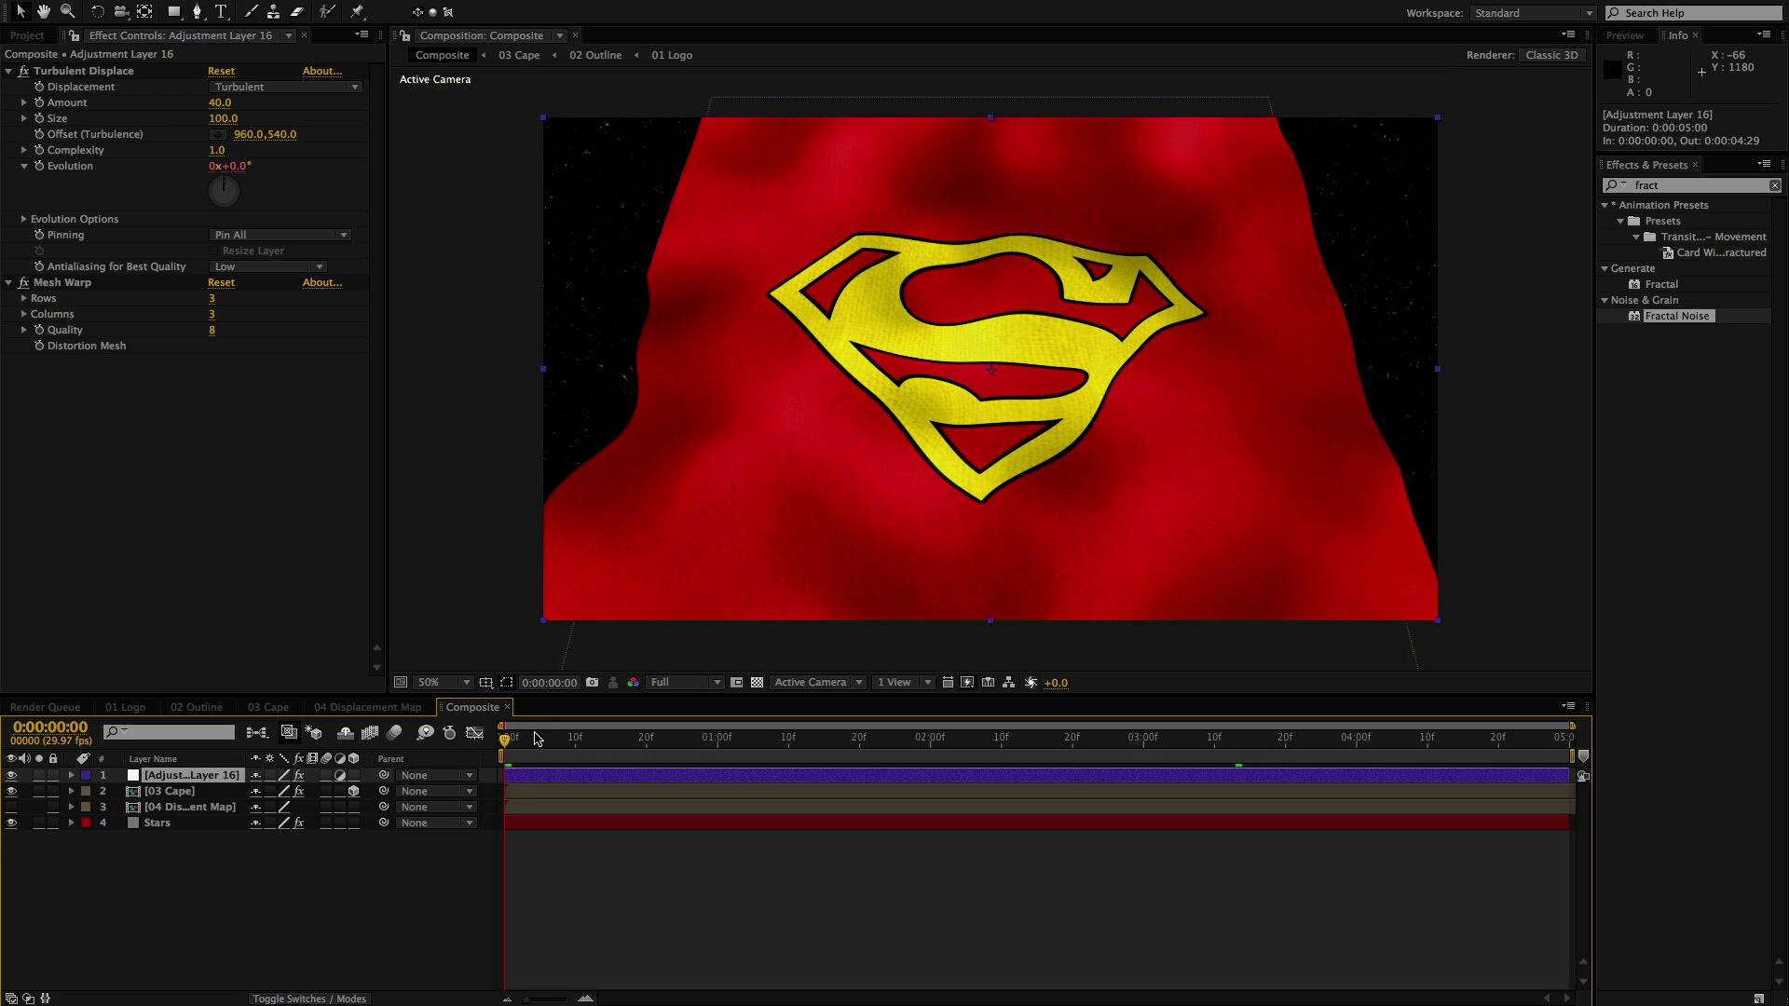
drag(593, 741, 768, 743)
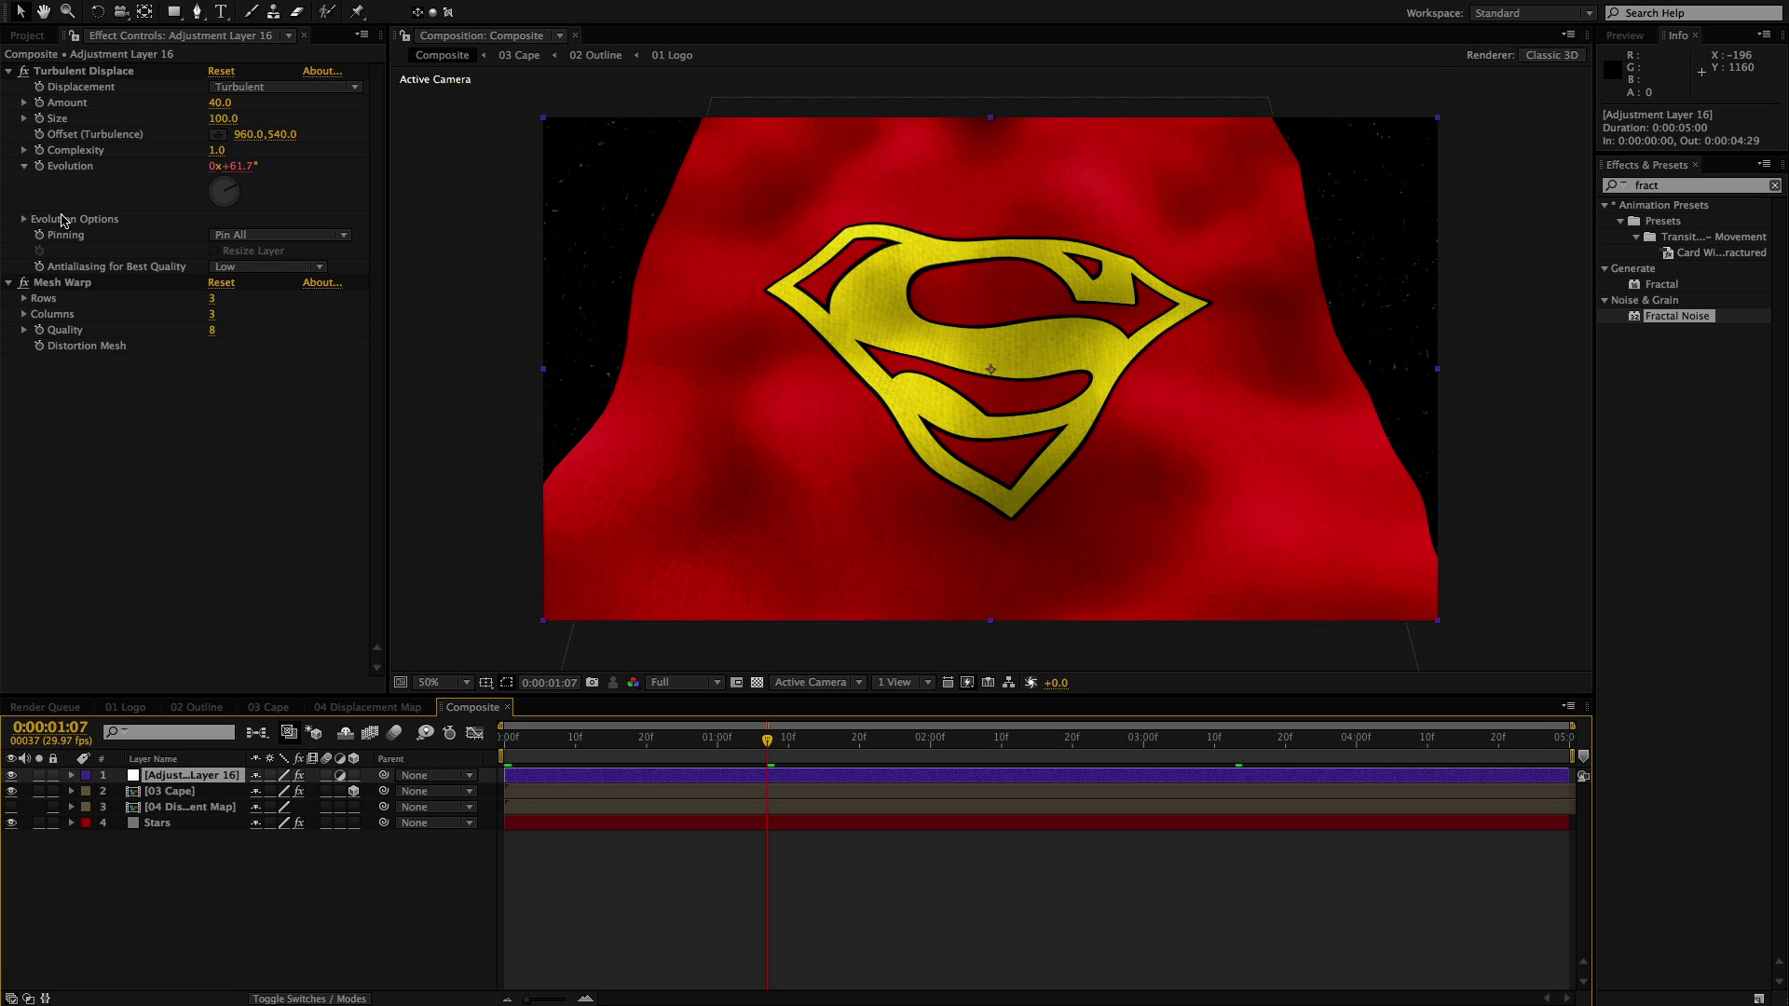
click(77, 282)
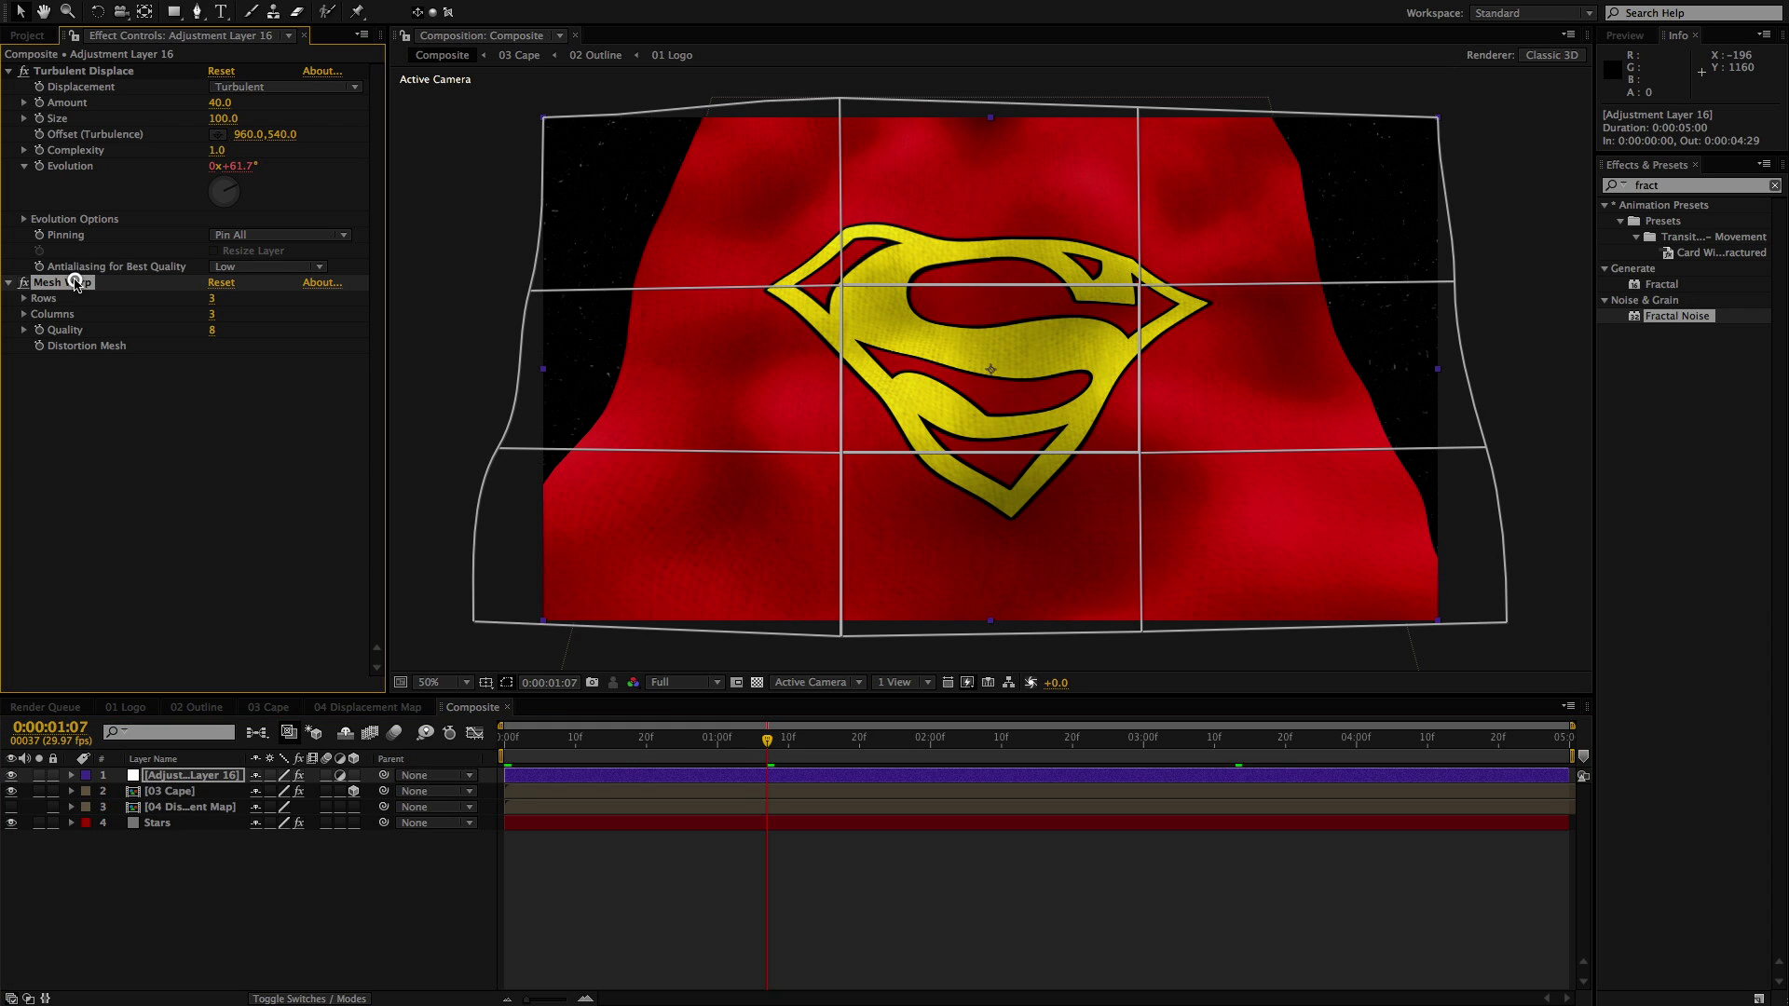
click(79, 73)
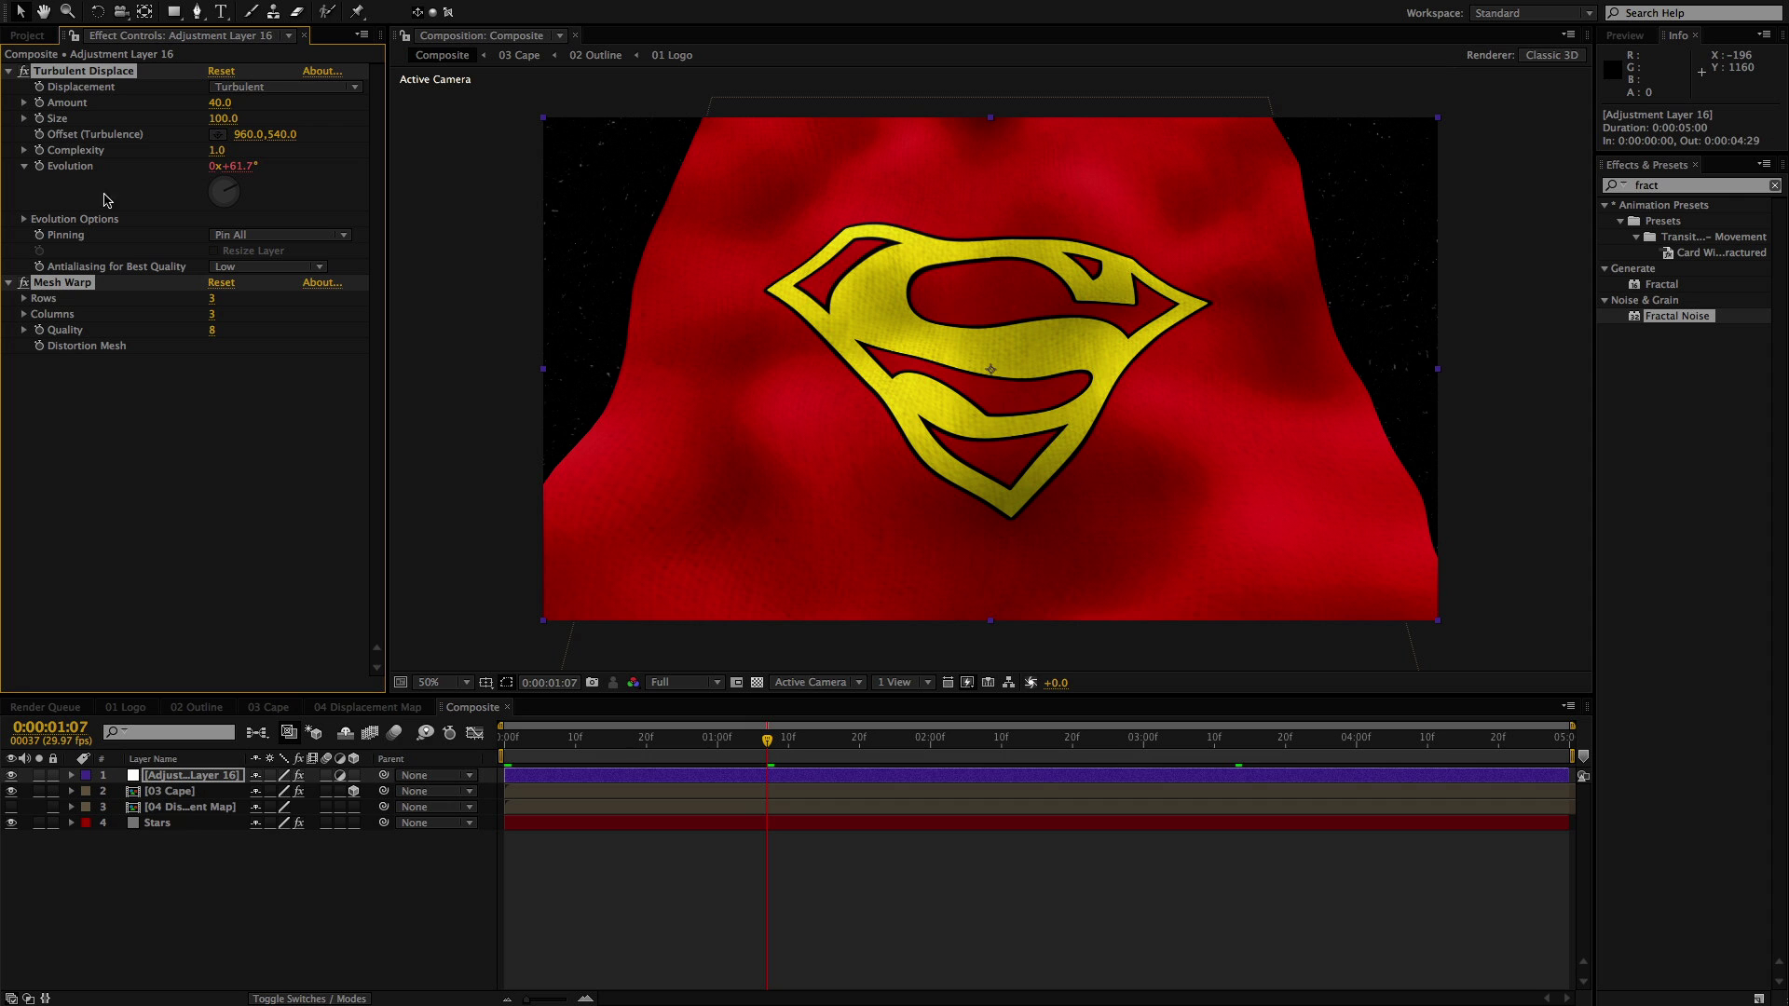
key(super+x)
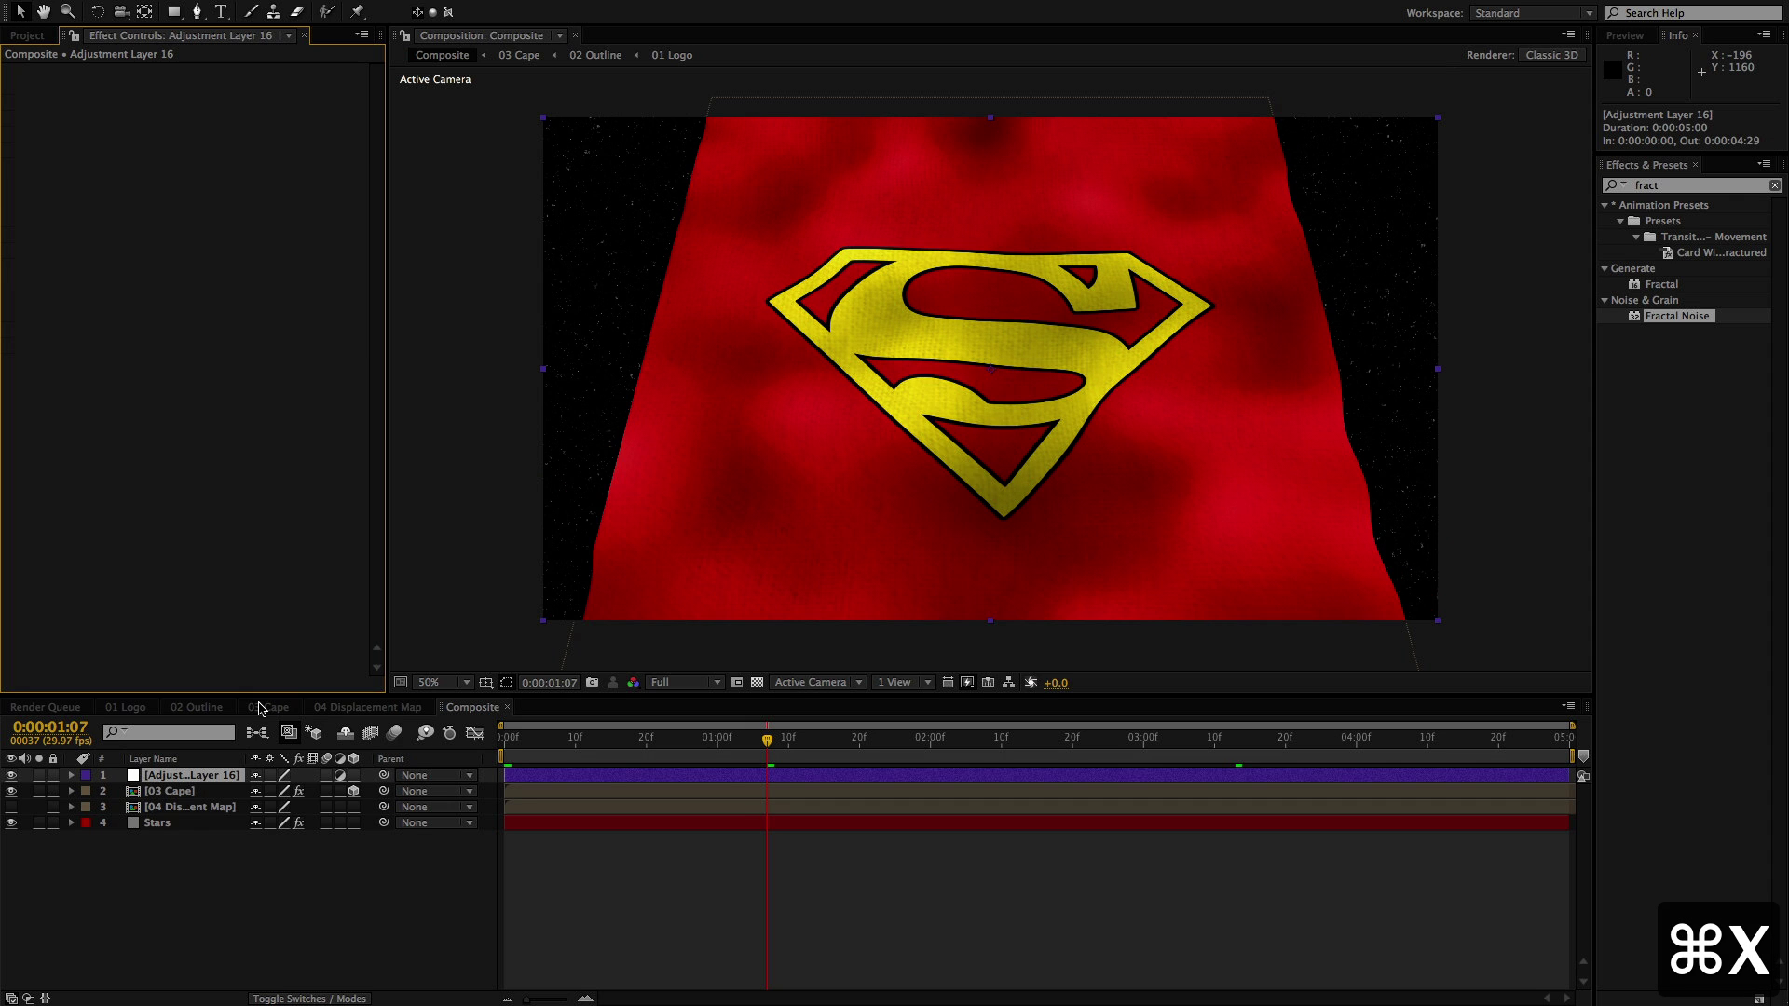
click(187, 789)
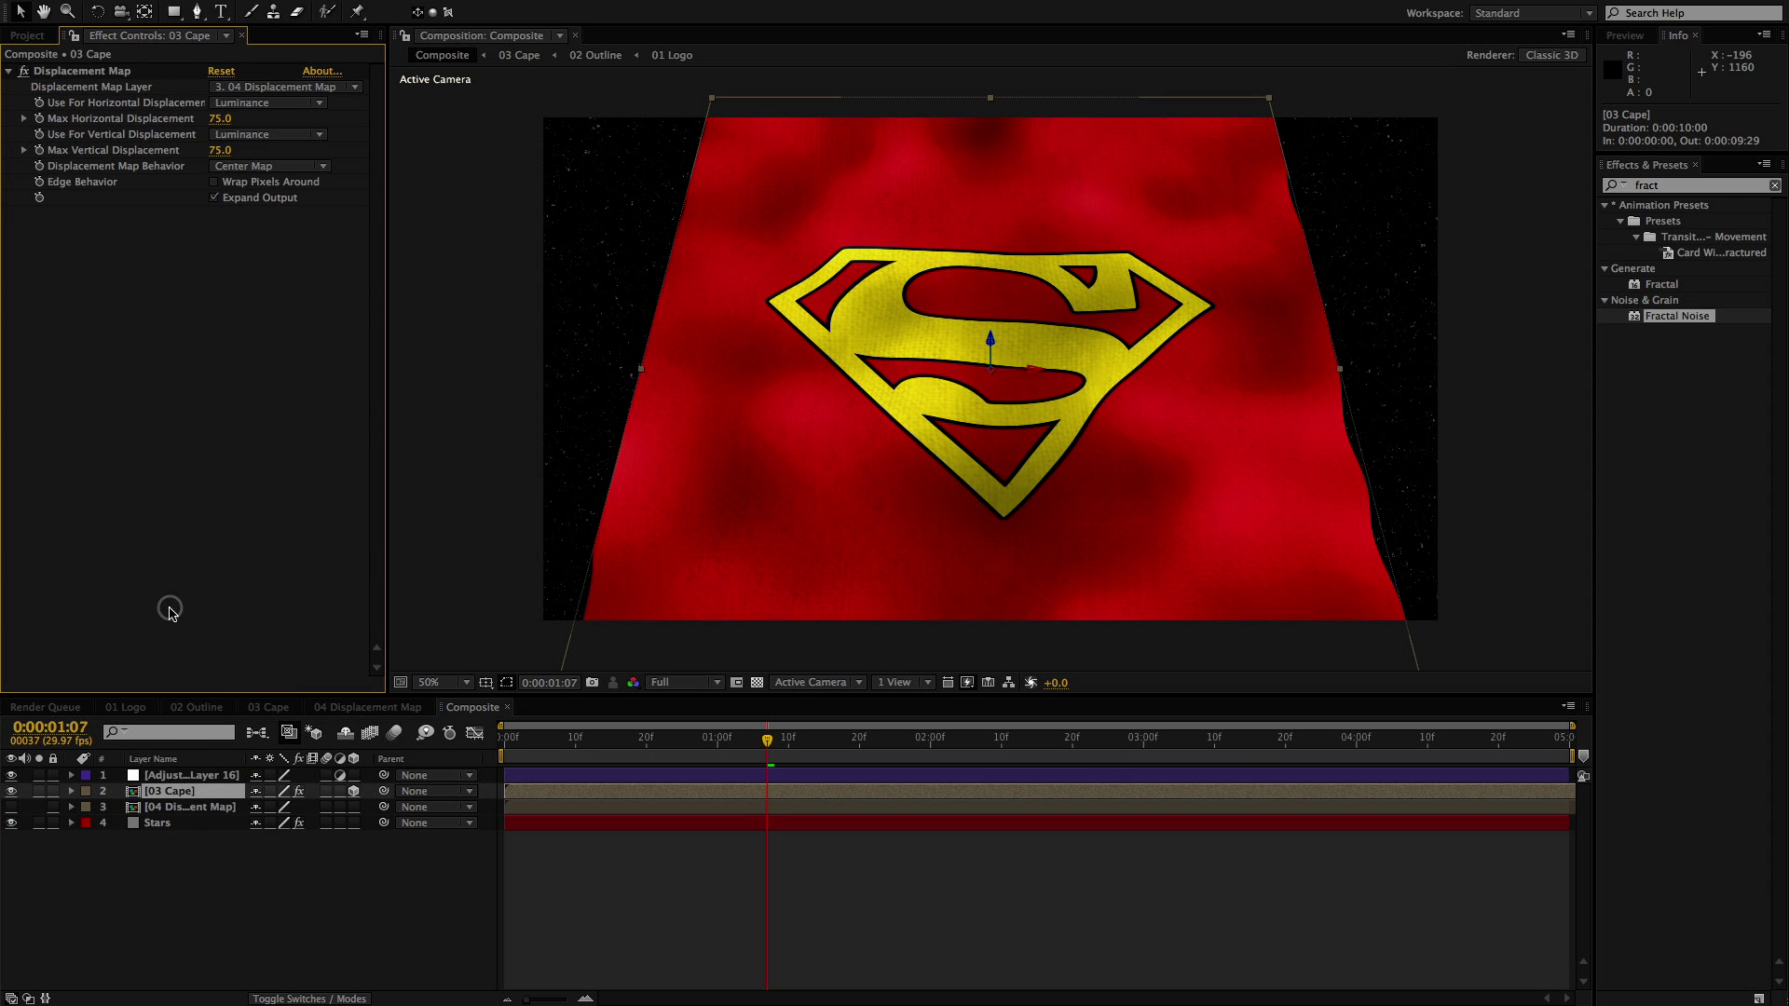
key(super+v)
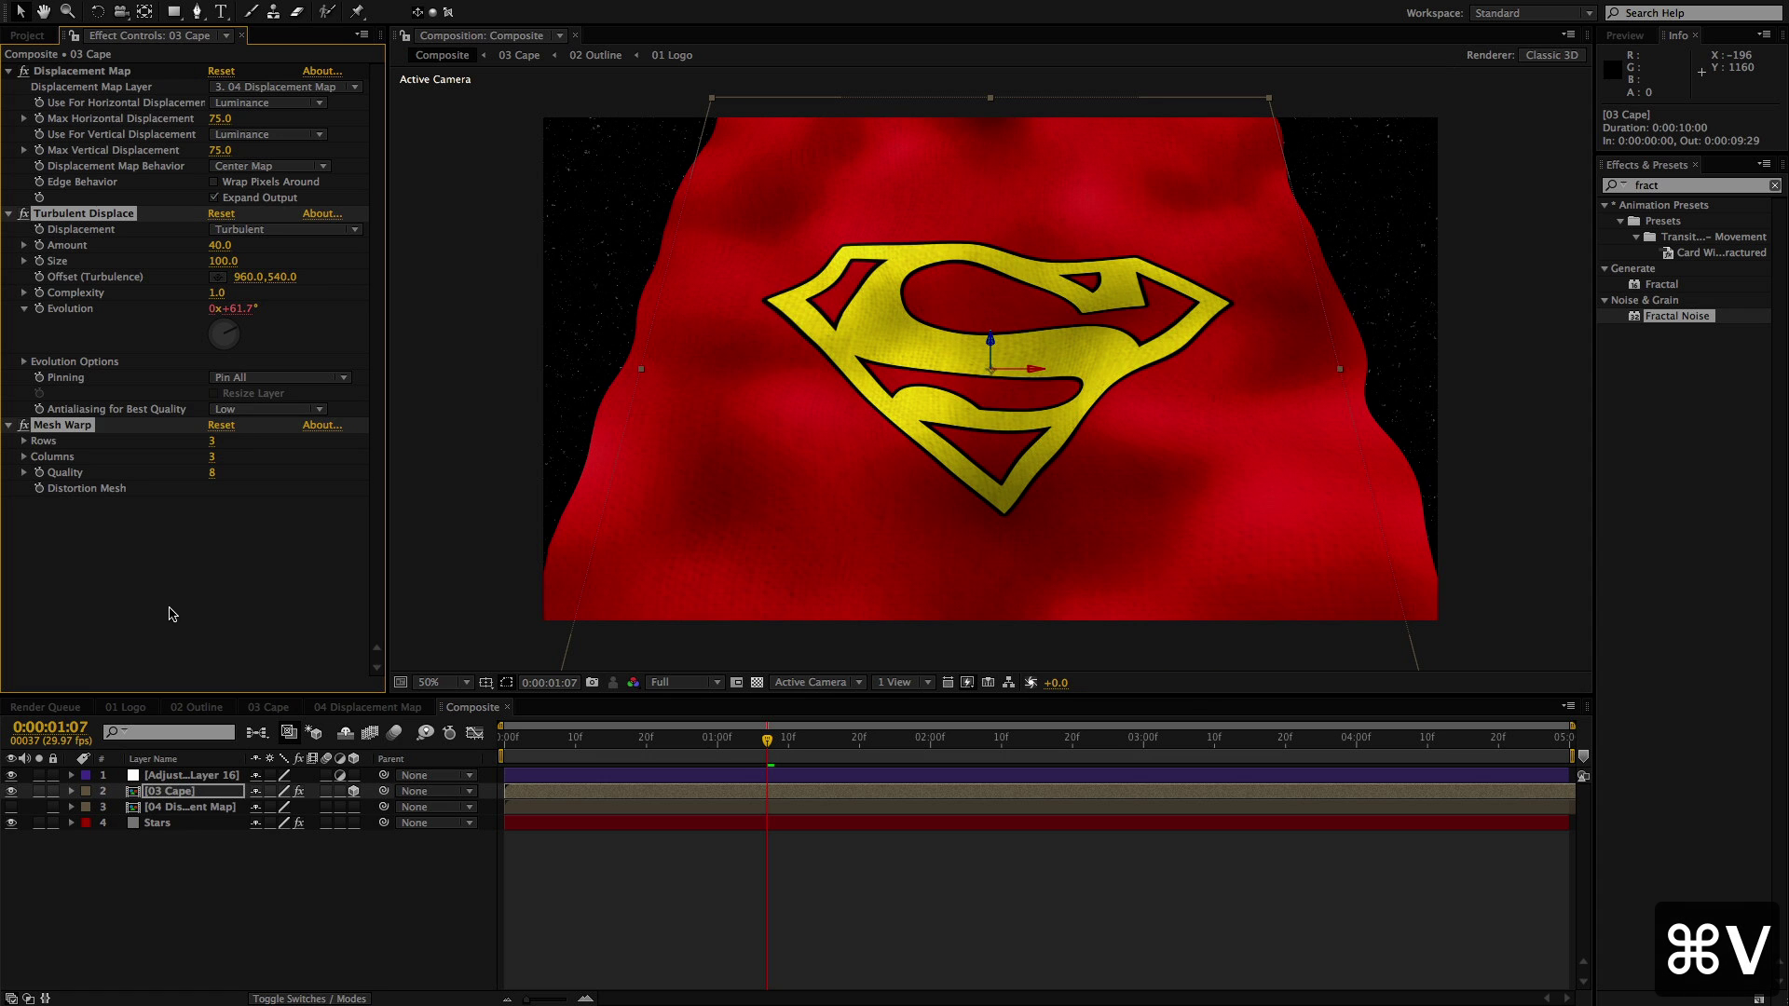
click(690, 955)
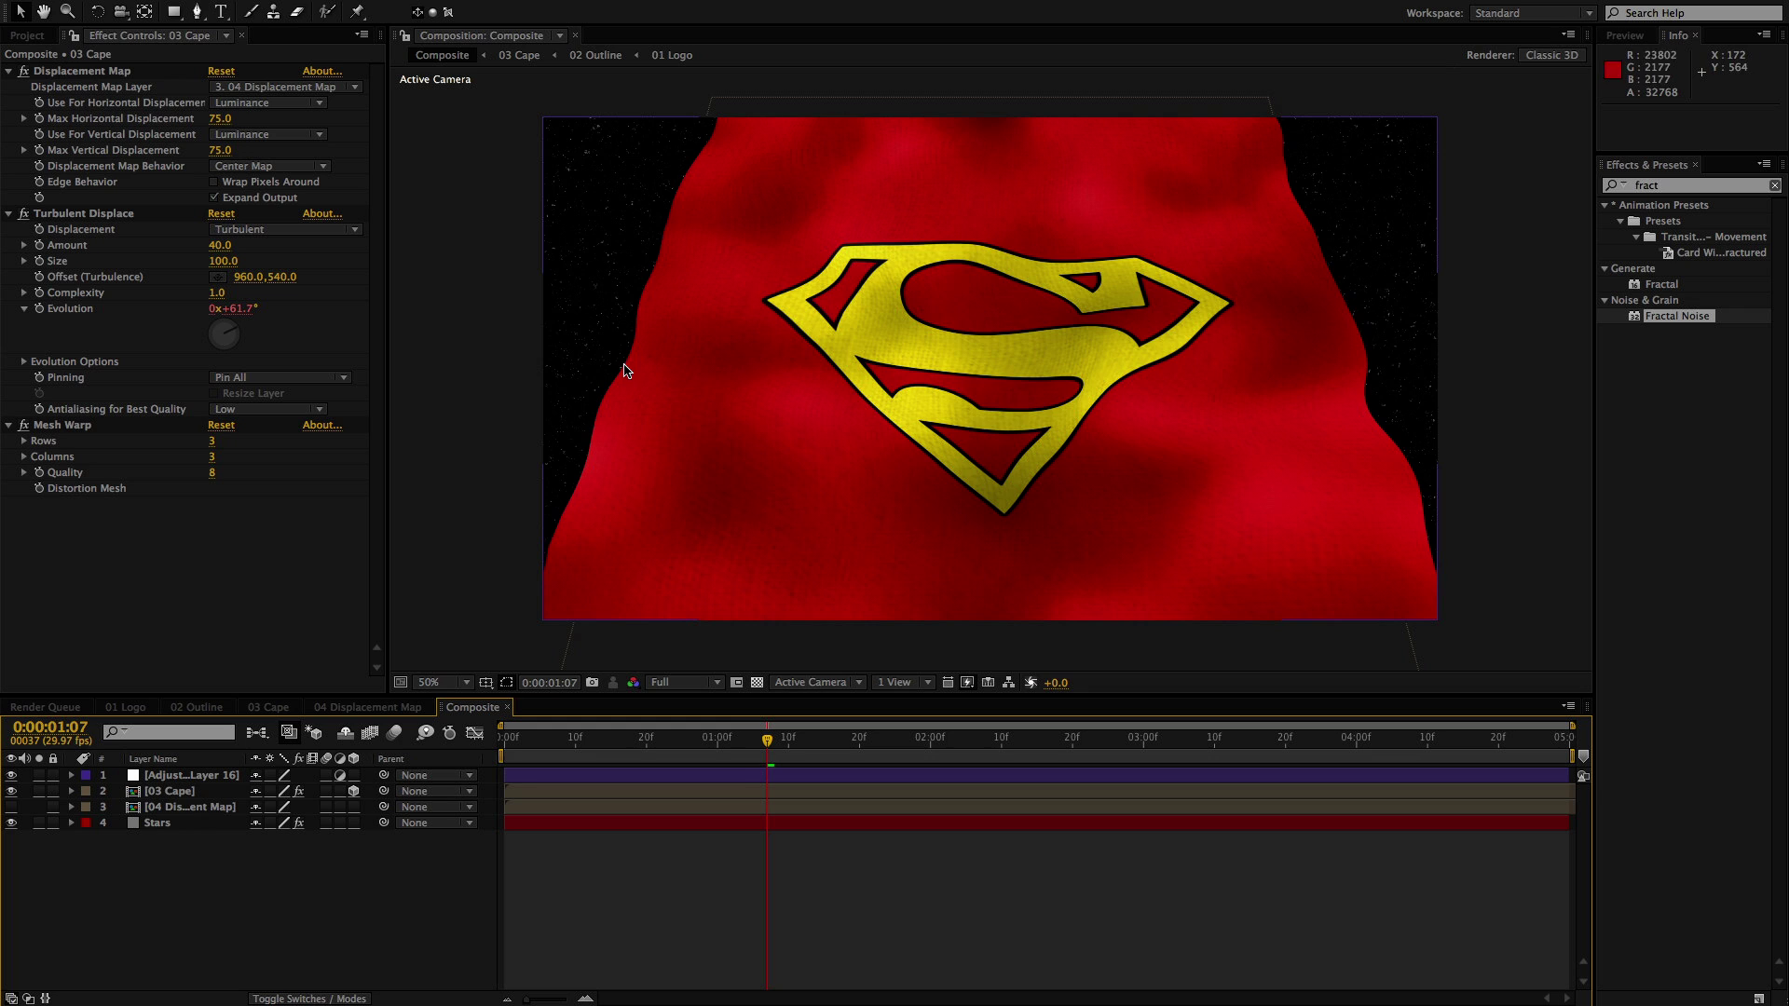
Apply Curves to the top adjustment layer and pull the upper part of the RGB curve down slightly to darken the image
click(211, 779)
click(207, 779)
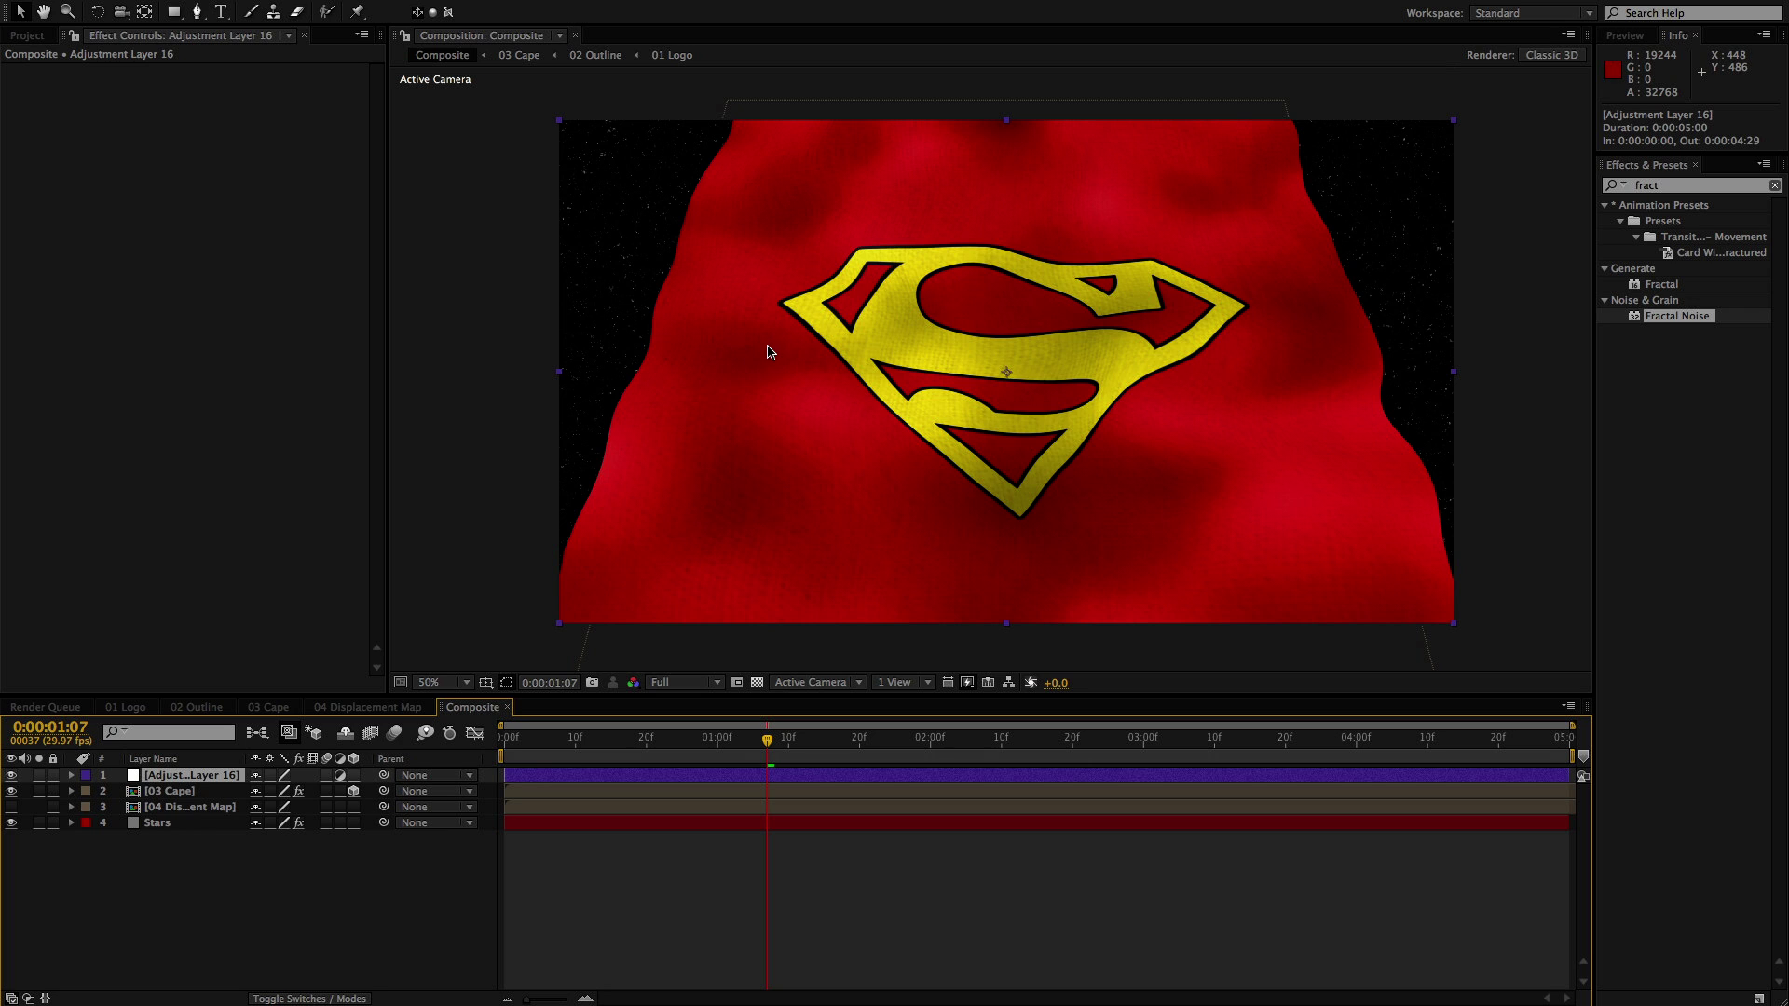
click(1666, 186)
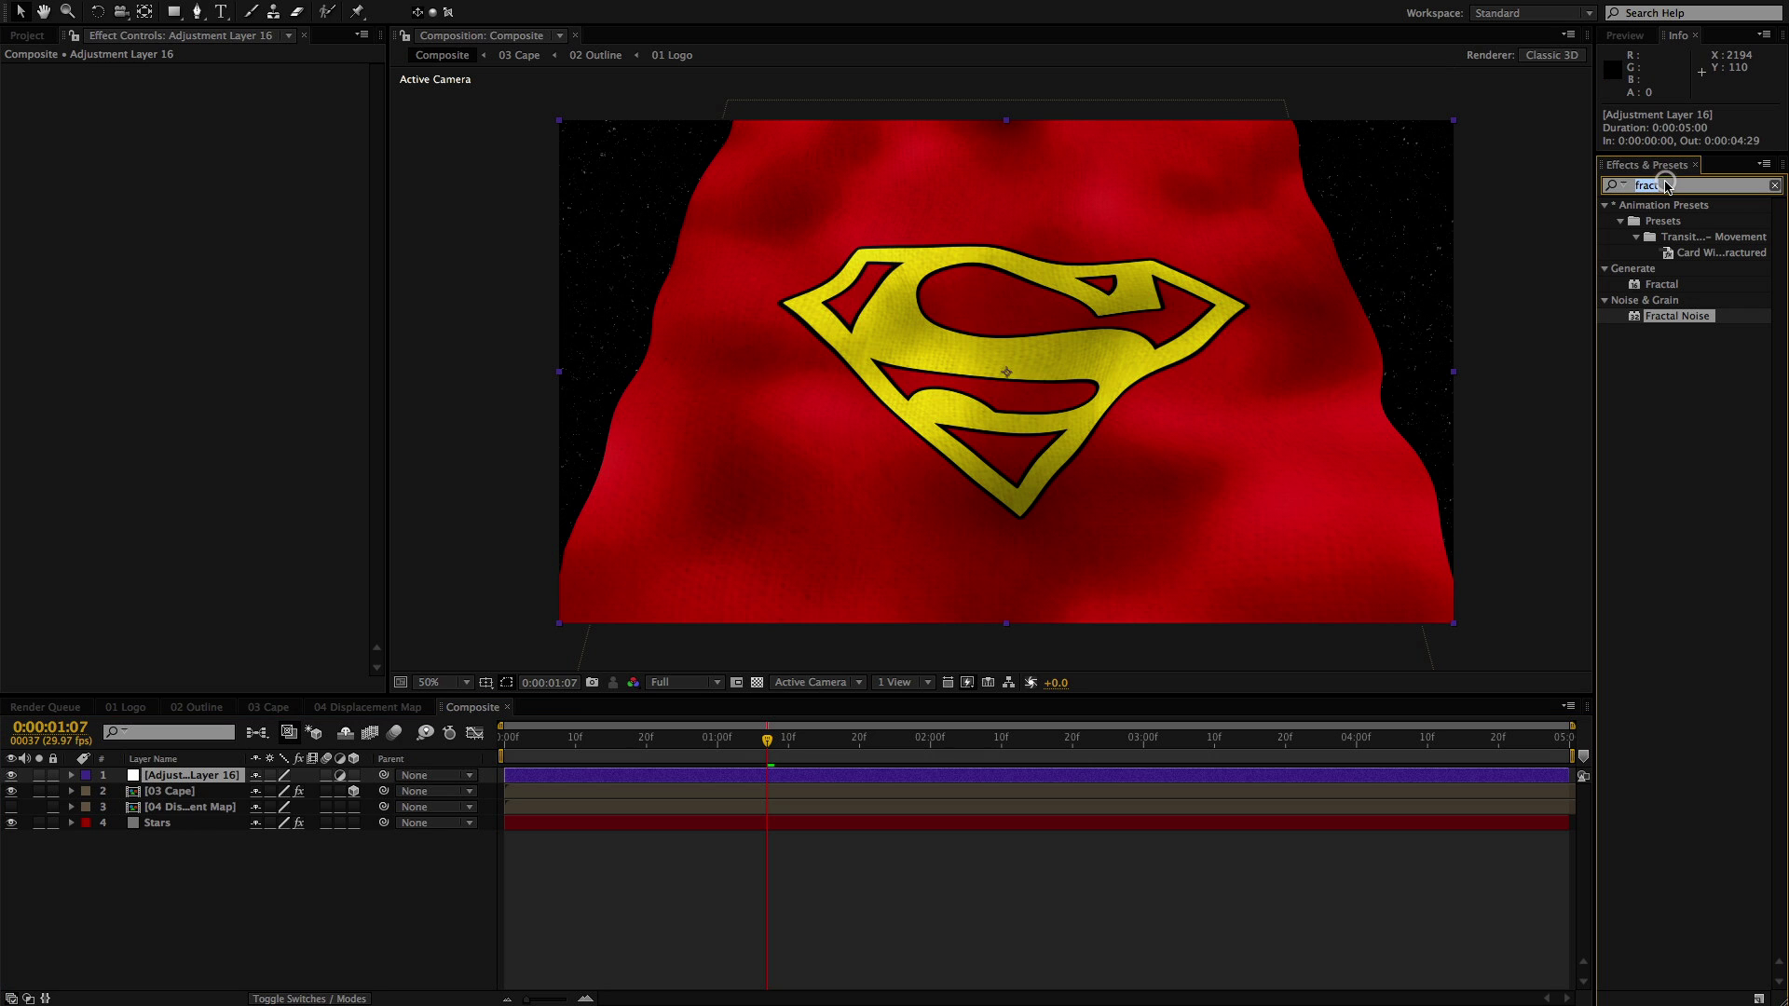
text(curve)
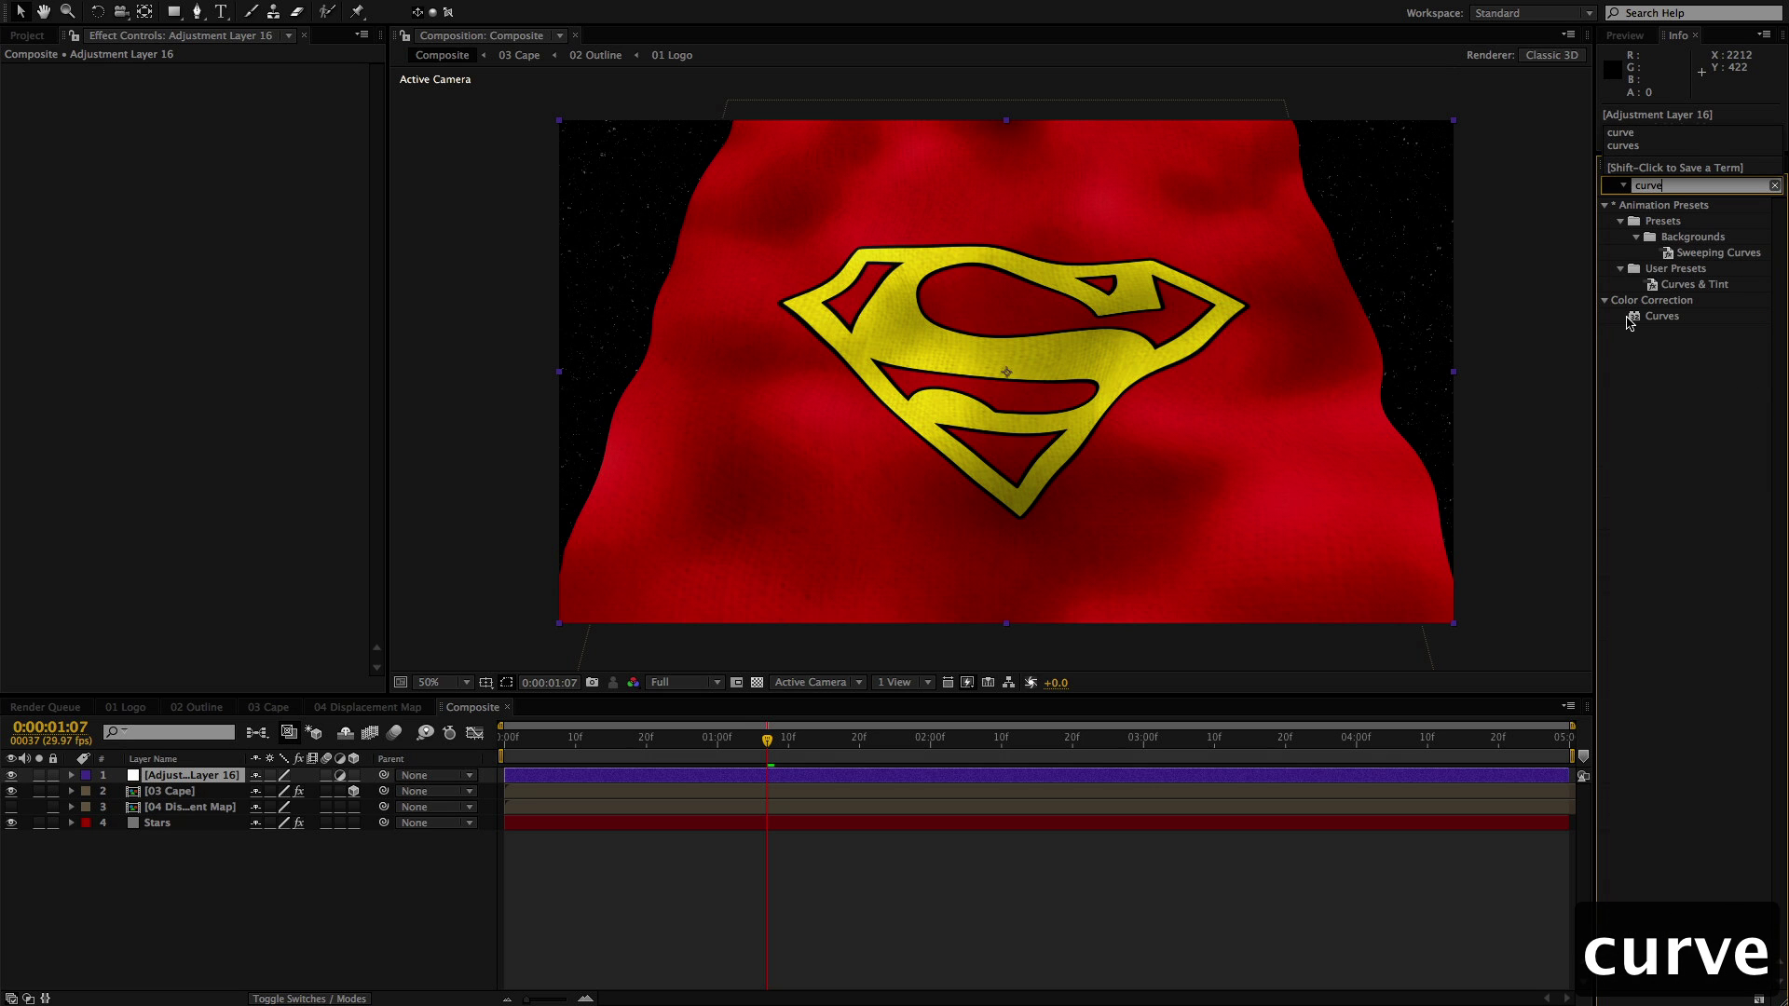
double_click(1633, 317)
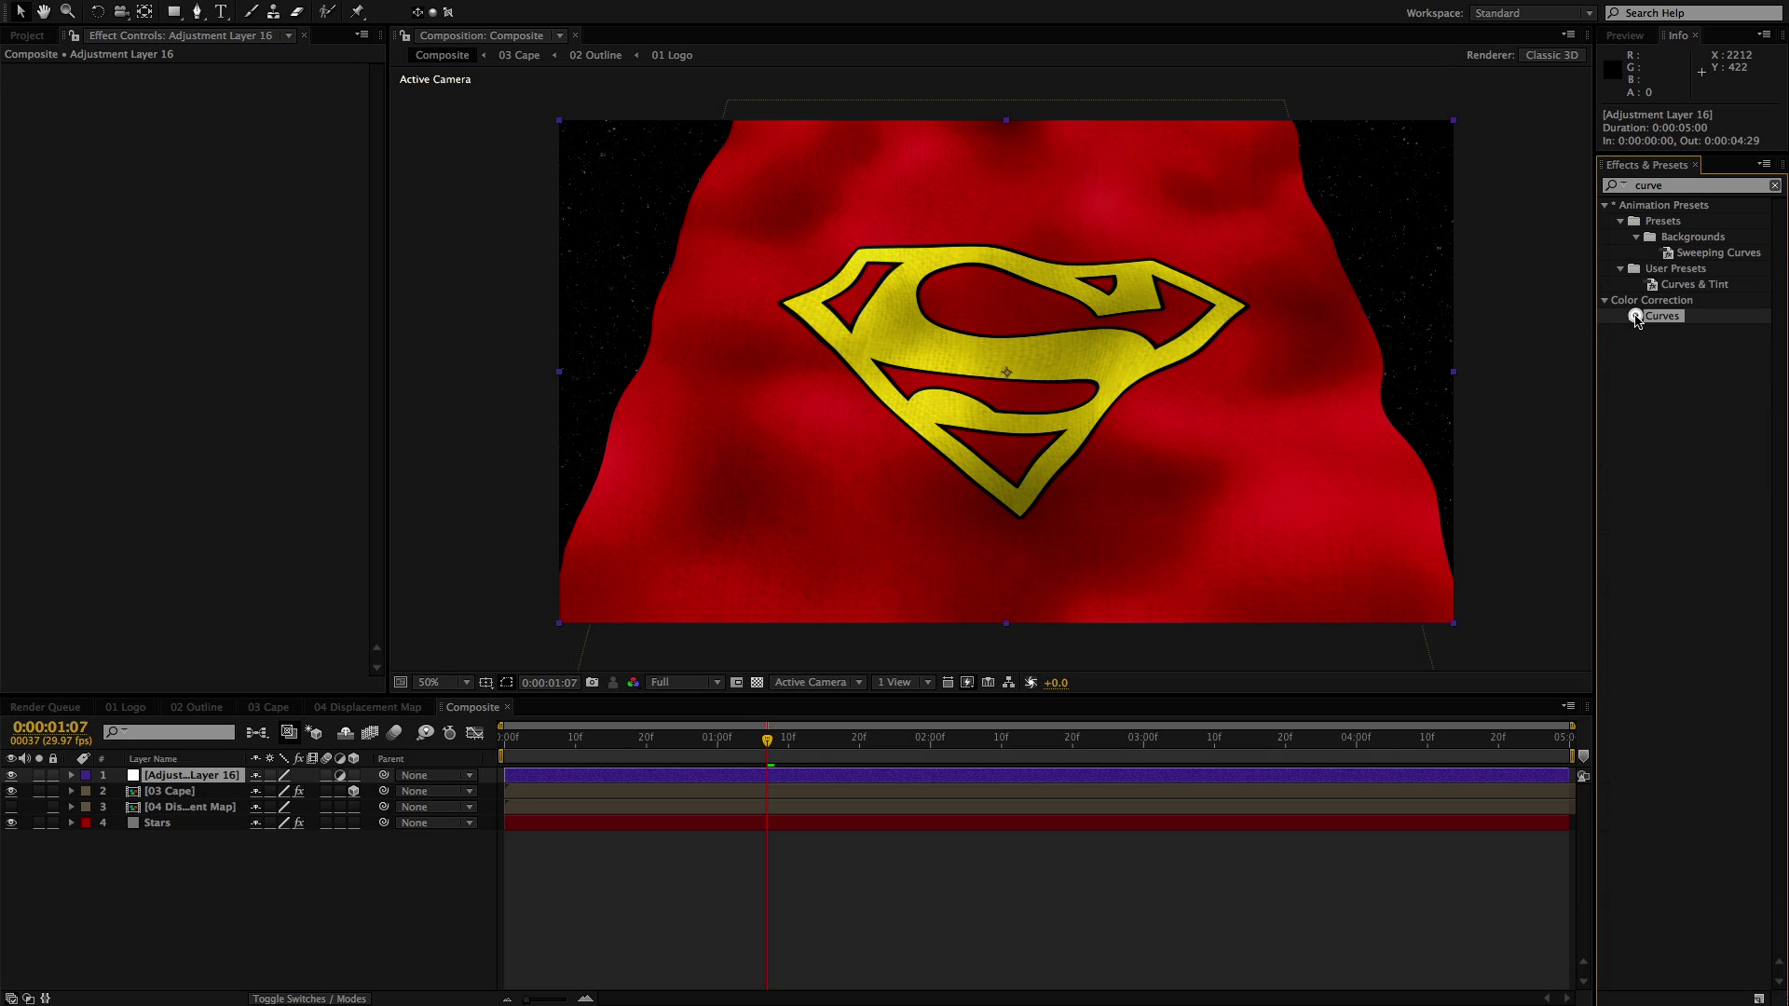
drag(155, 187, 150, 181)
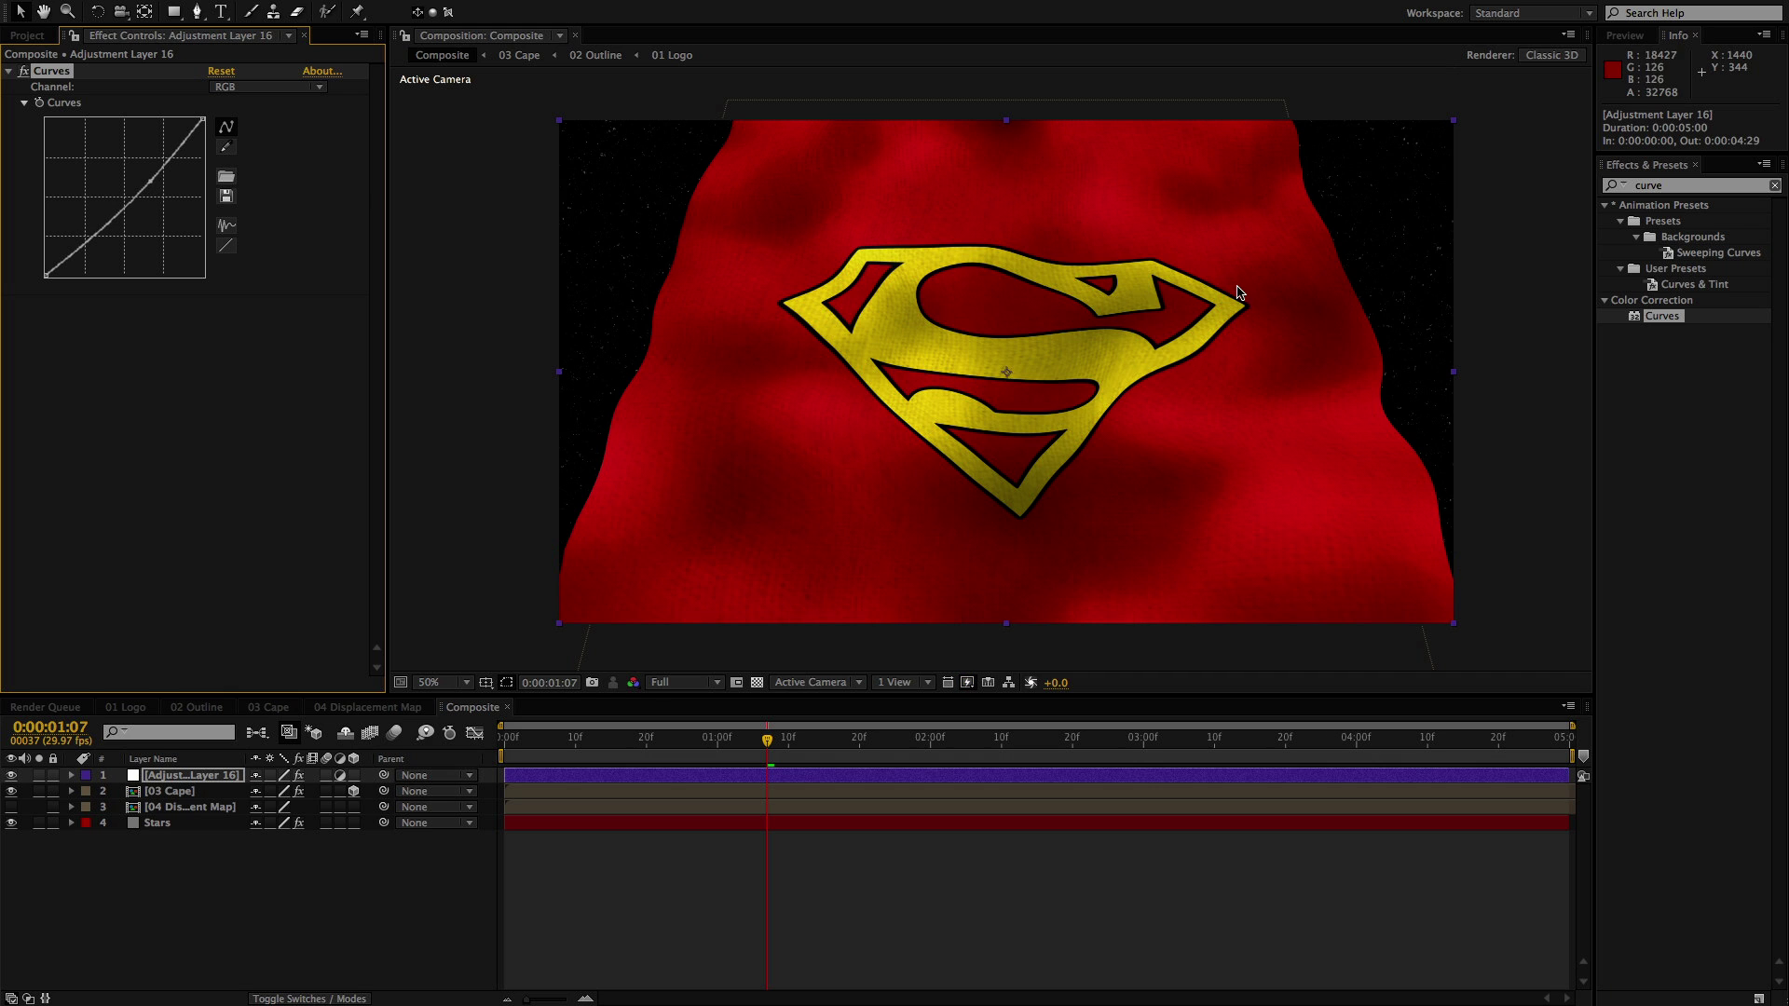
Add Hue/Saturation to the same adjustment layer and reduce its Master Saturation to -13
double_click(1670, 184)
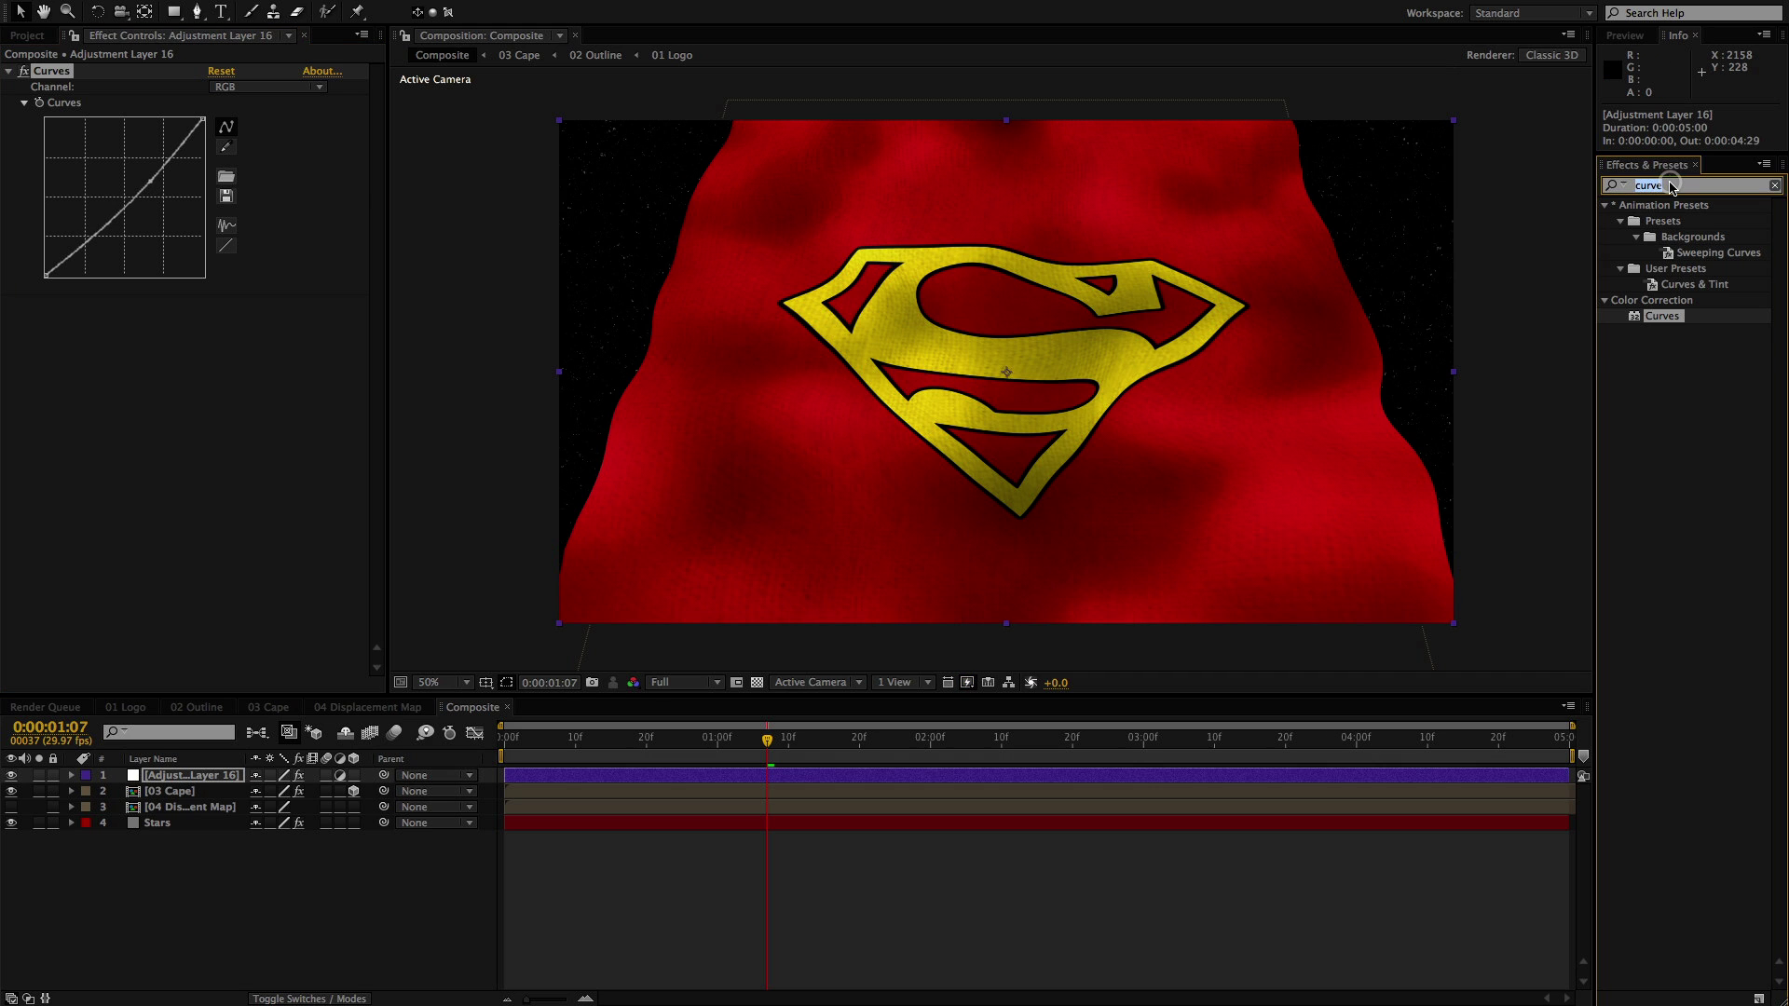
text(sat)
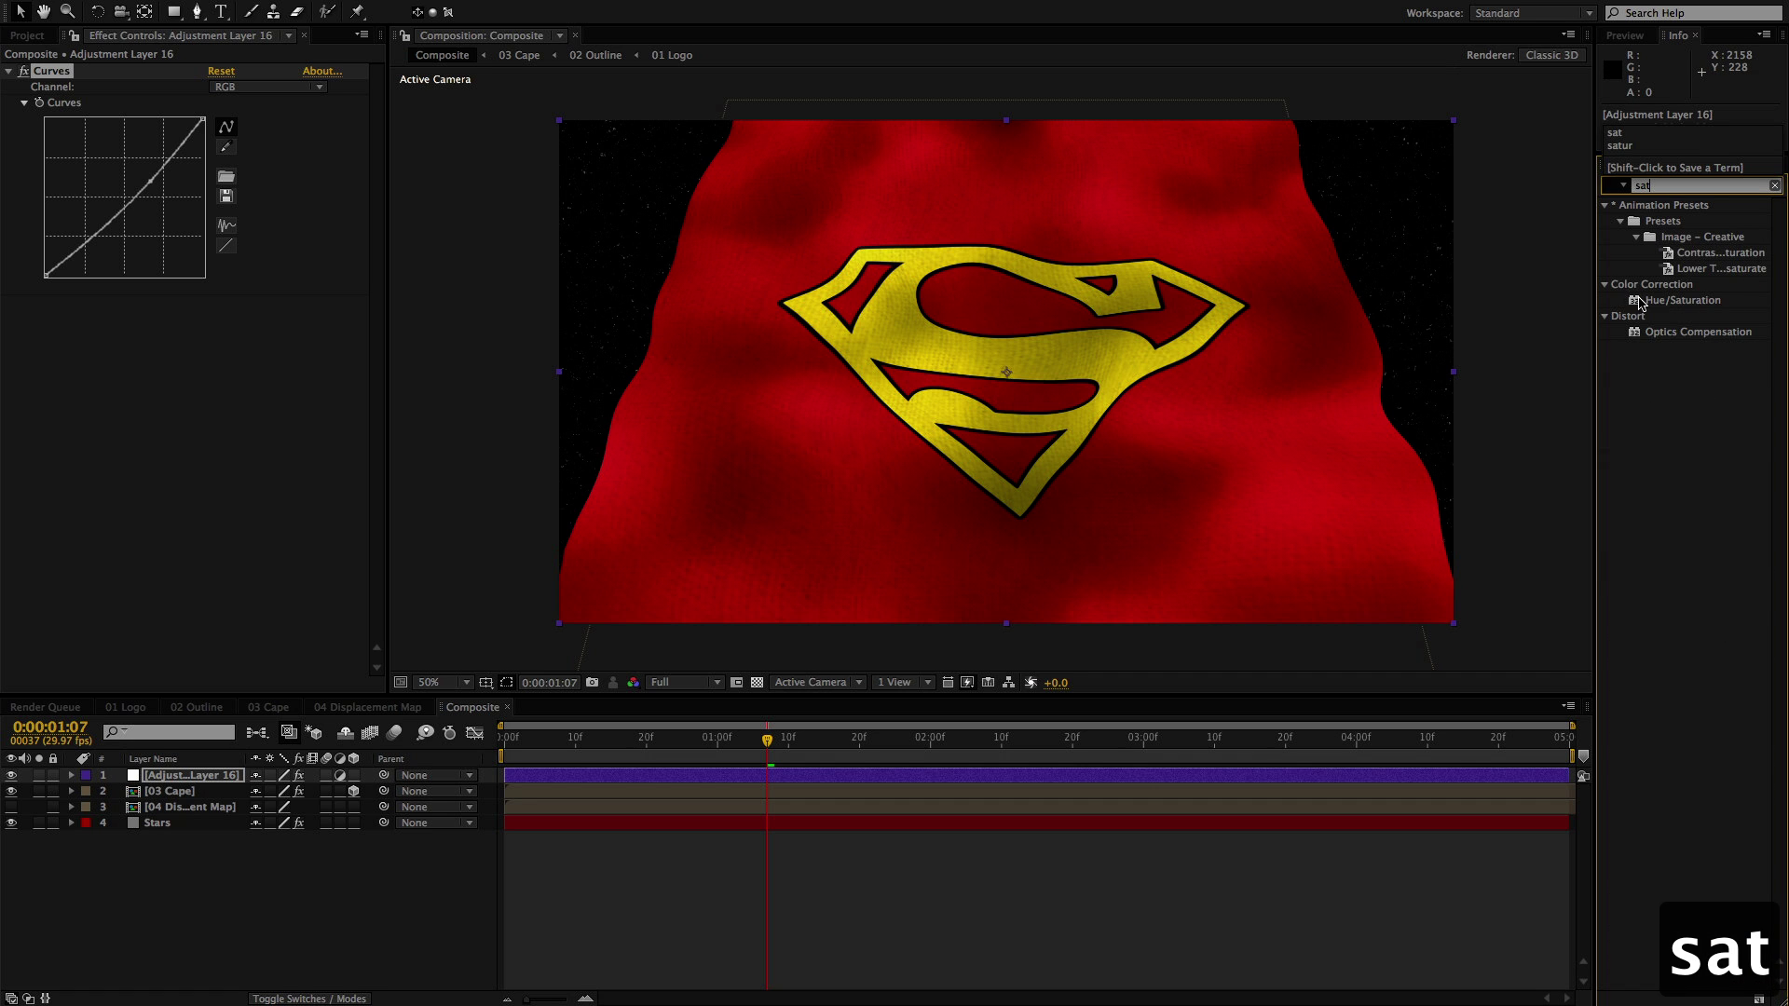
double_click(1640, 302)
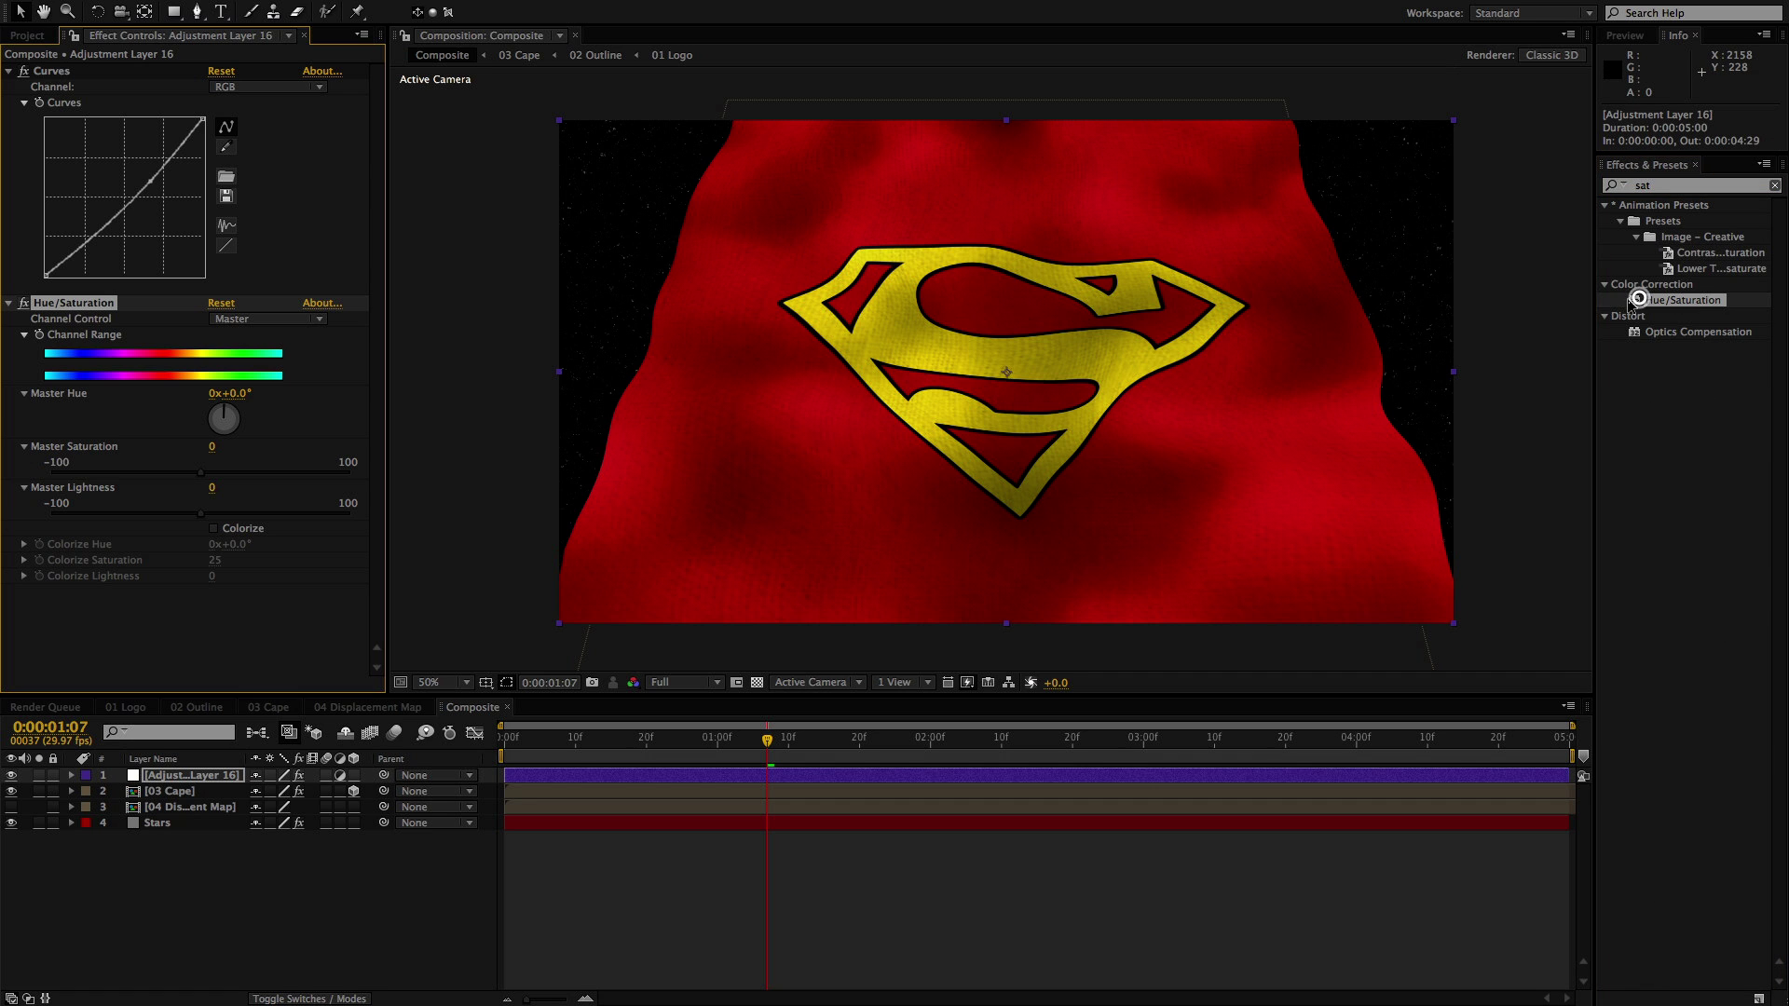
drag(199, 476, 170, 478)
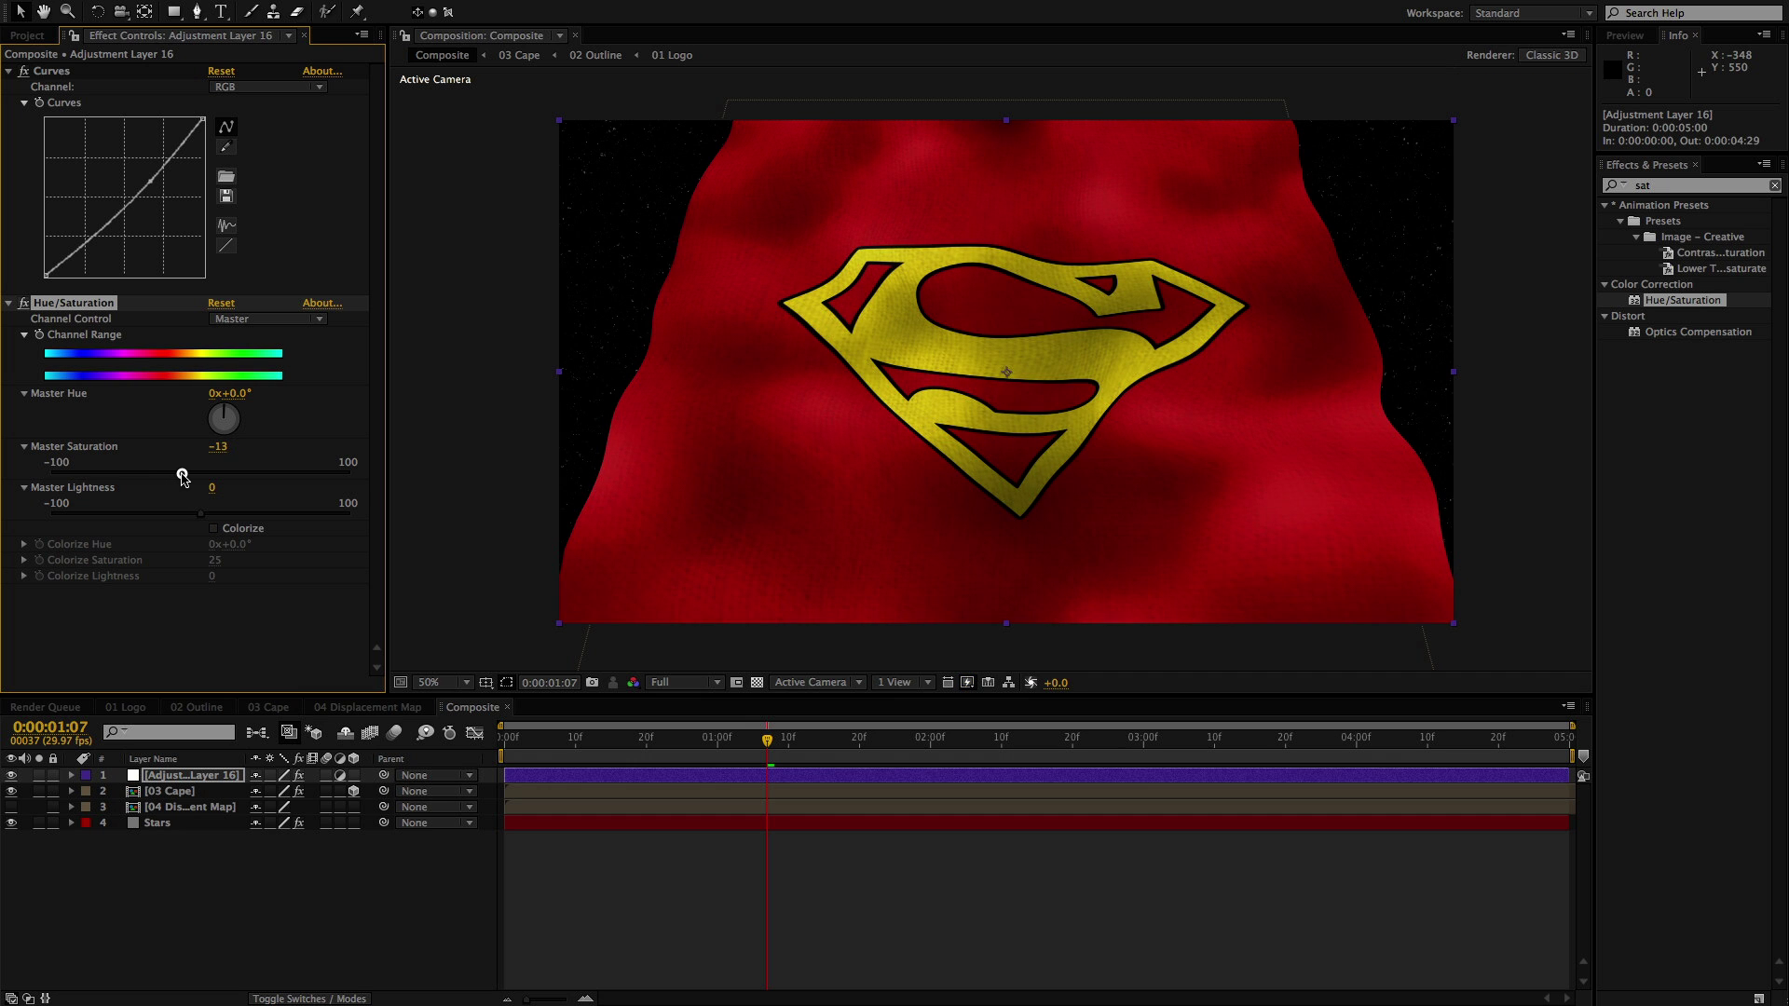
Compare the image with and without the colour-correction layer, and set Master Saturation to -10
click(12, 777)
click(12, 776)
click(12, 776)
click(12, 777)
click(12, 776)
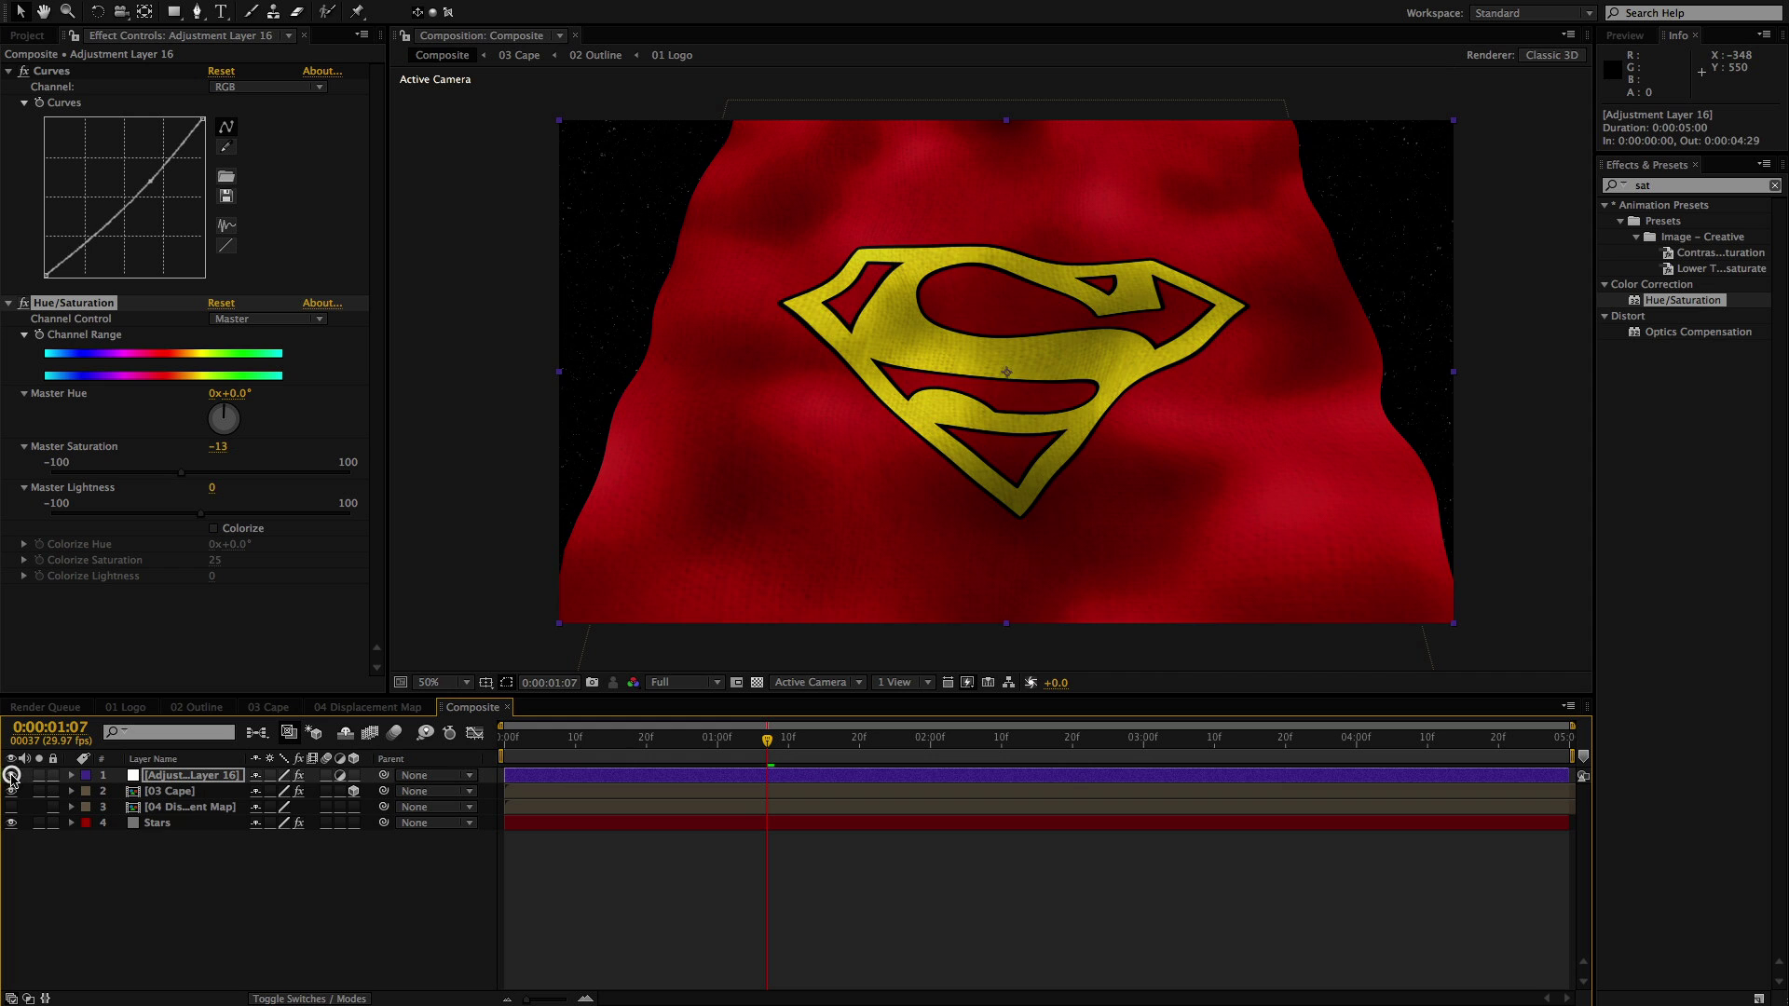
click(220, 450)
text(-10)
key(Return)
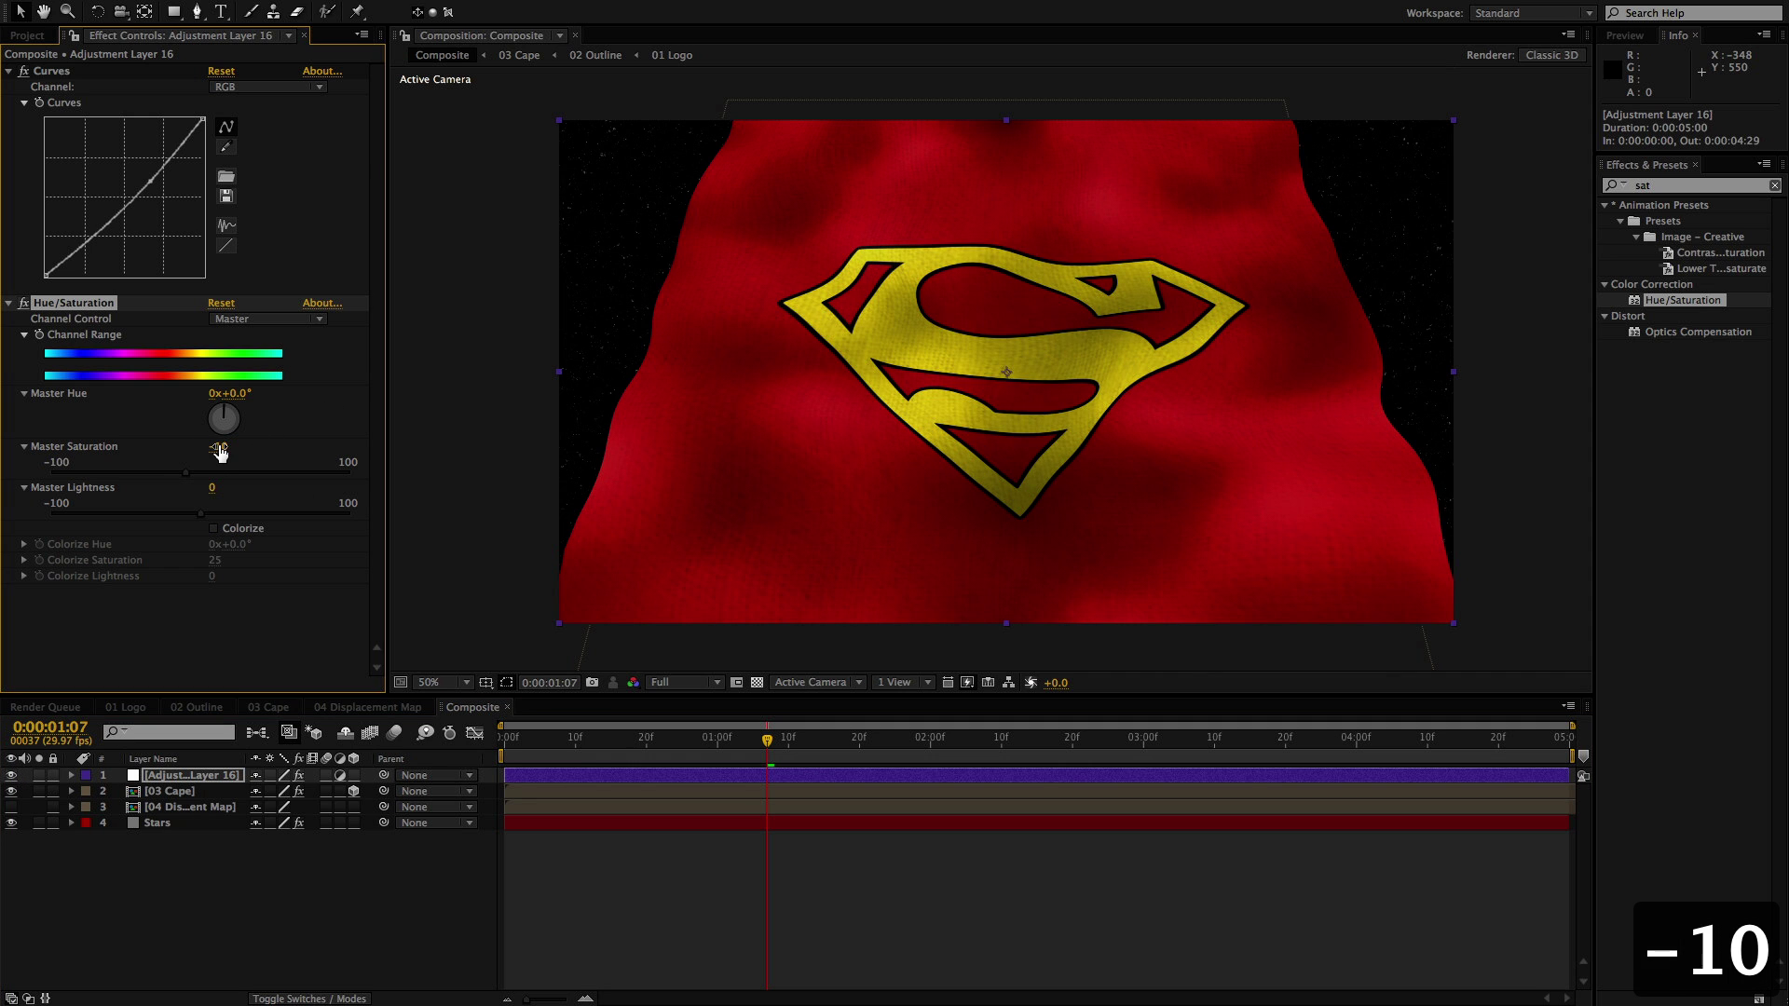
Rename the colour-correction adjustment layer as CC
click(201, 779)
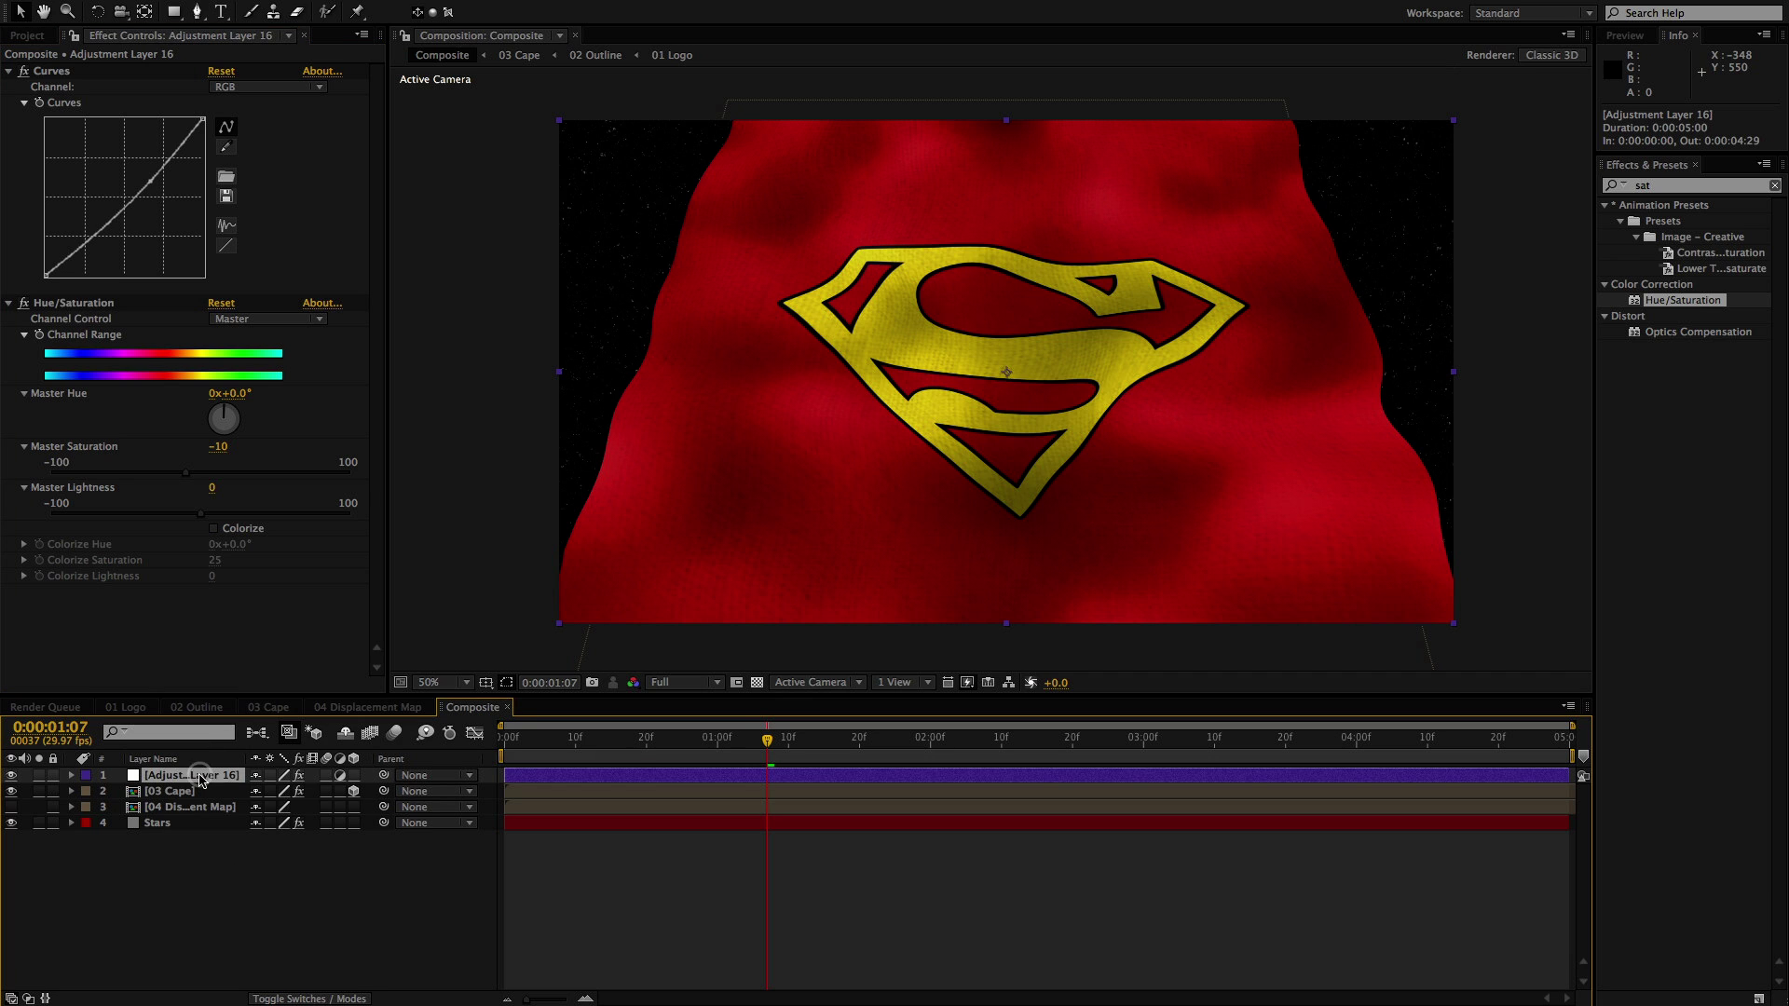
key(Return)
text(CC)
key(Return)
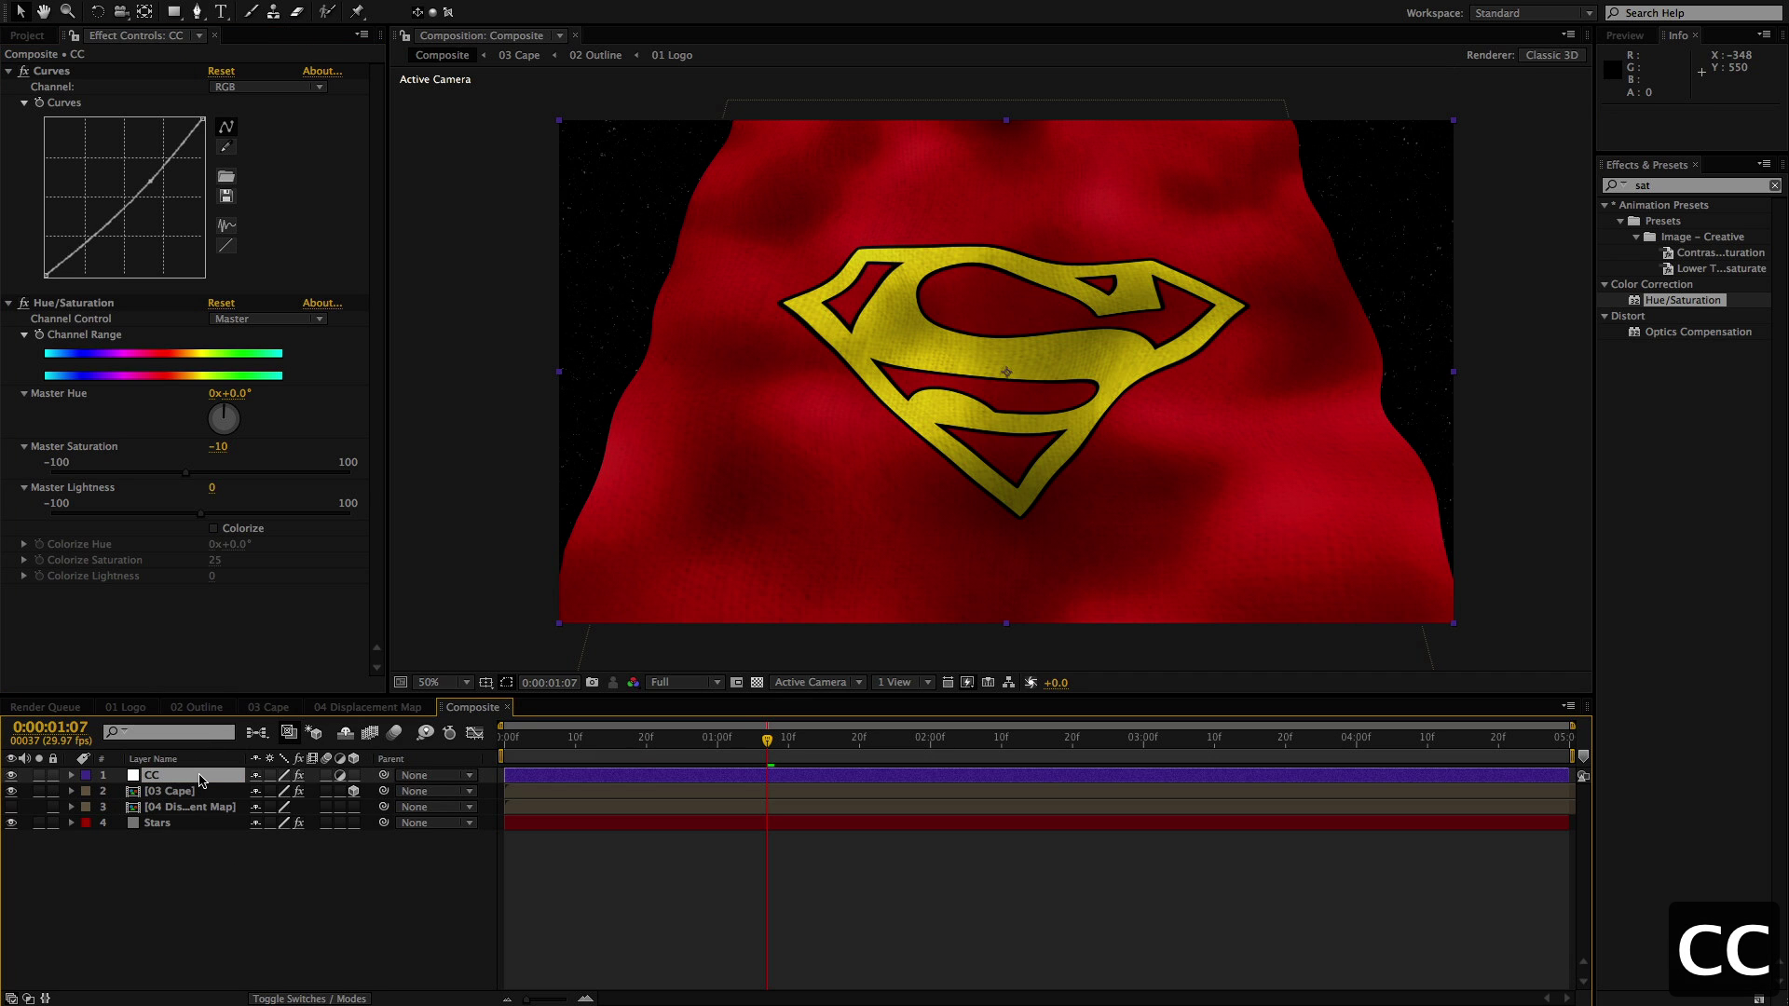
Create a new adjustment layer above CC and apply Curves to it
key(super+alt+y)
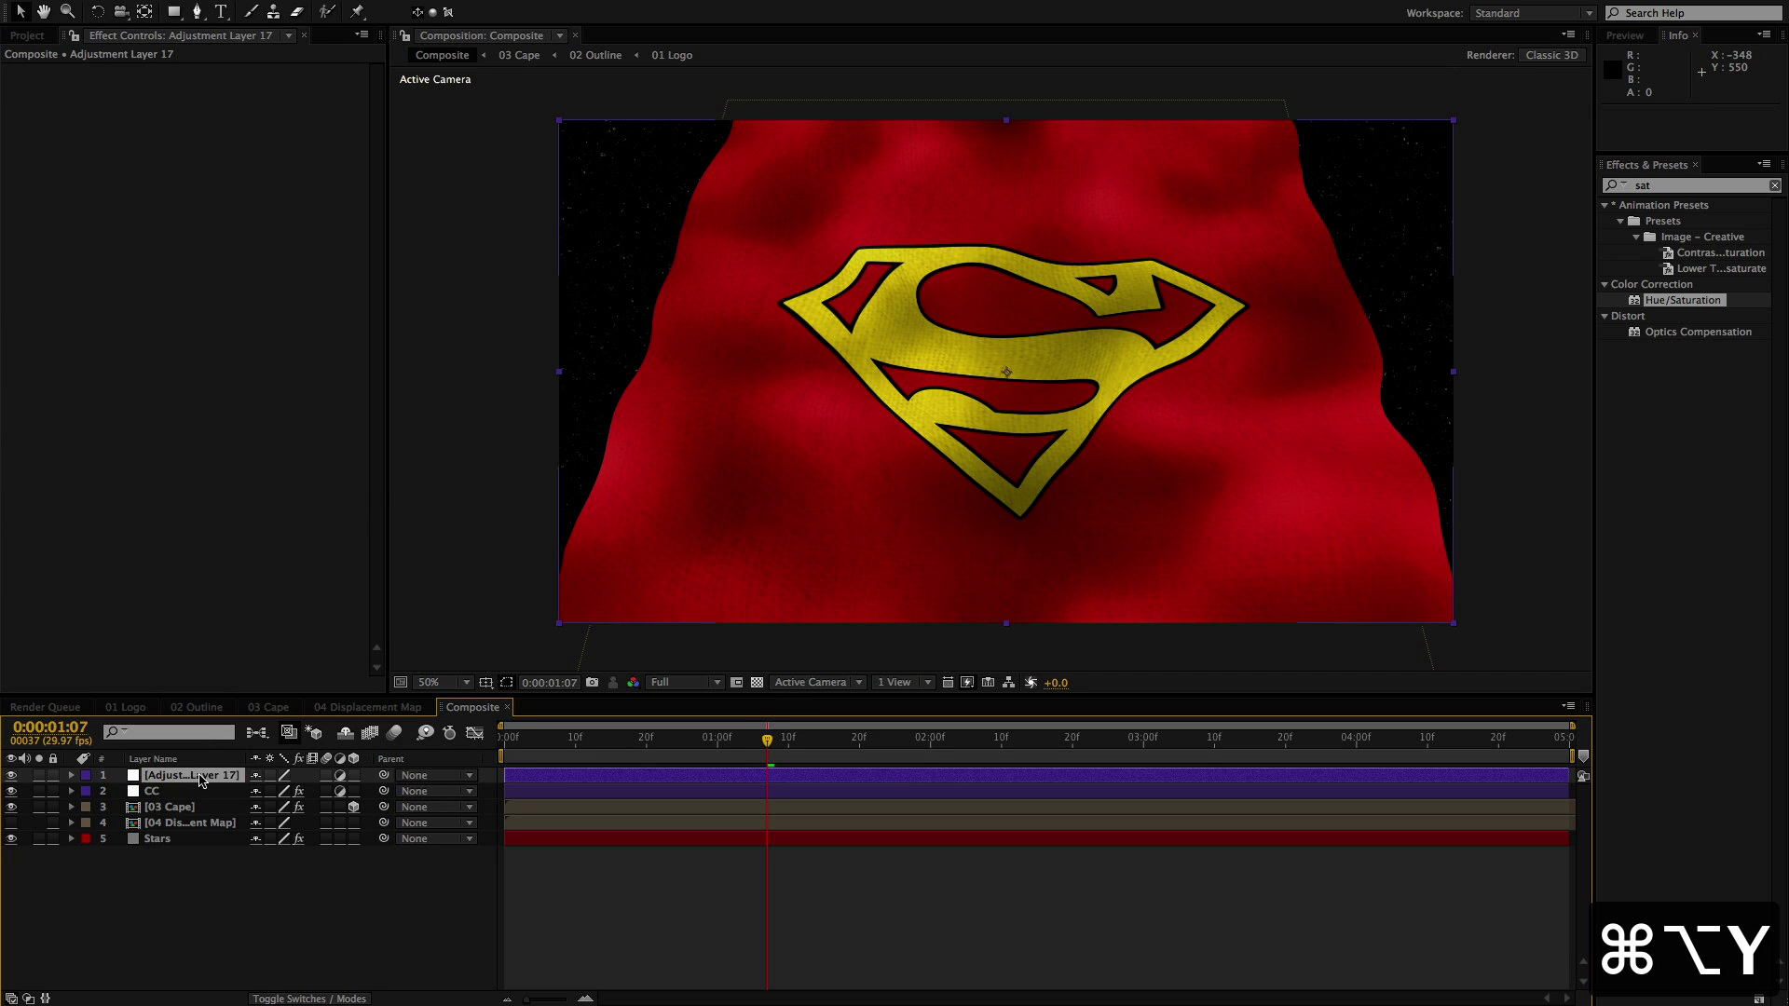
click(1659, 186)
text(curv)
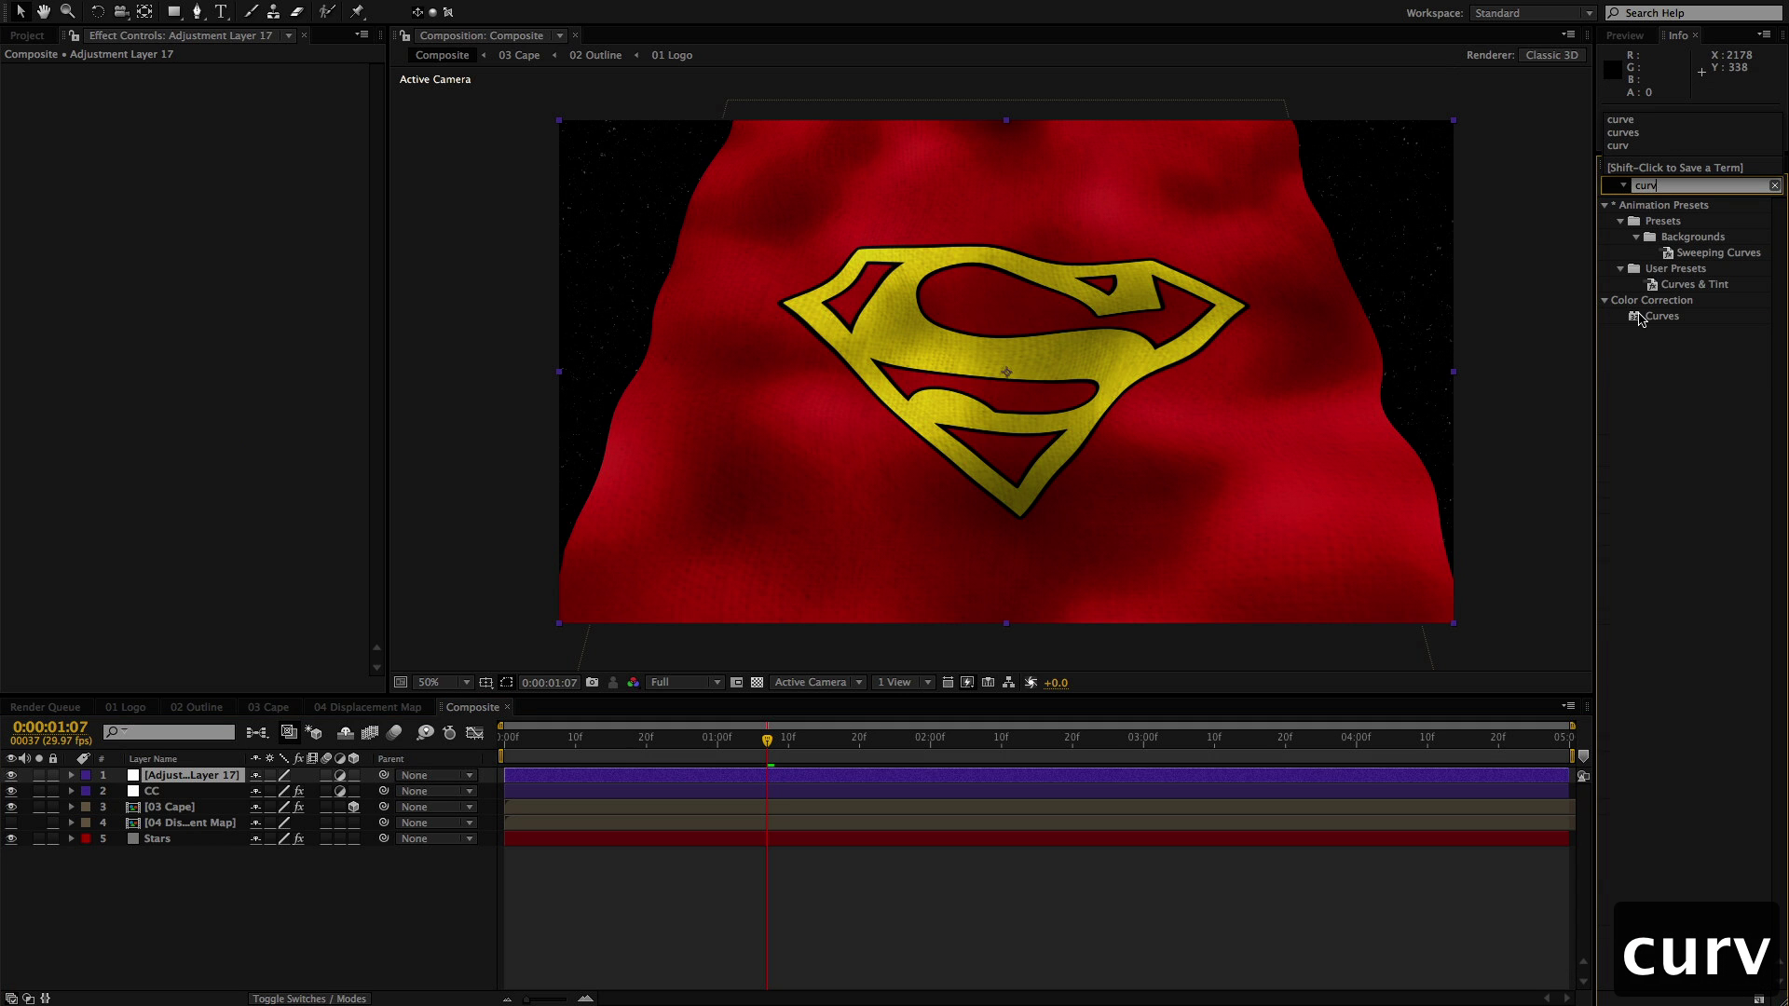
double_click(1640, 319)
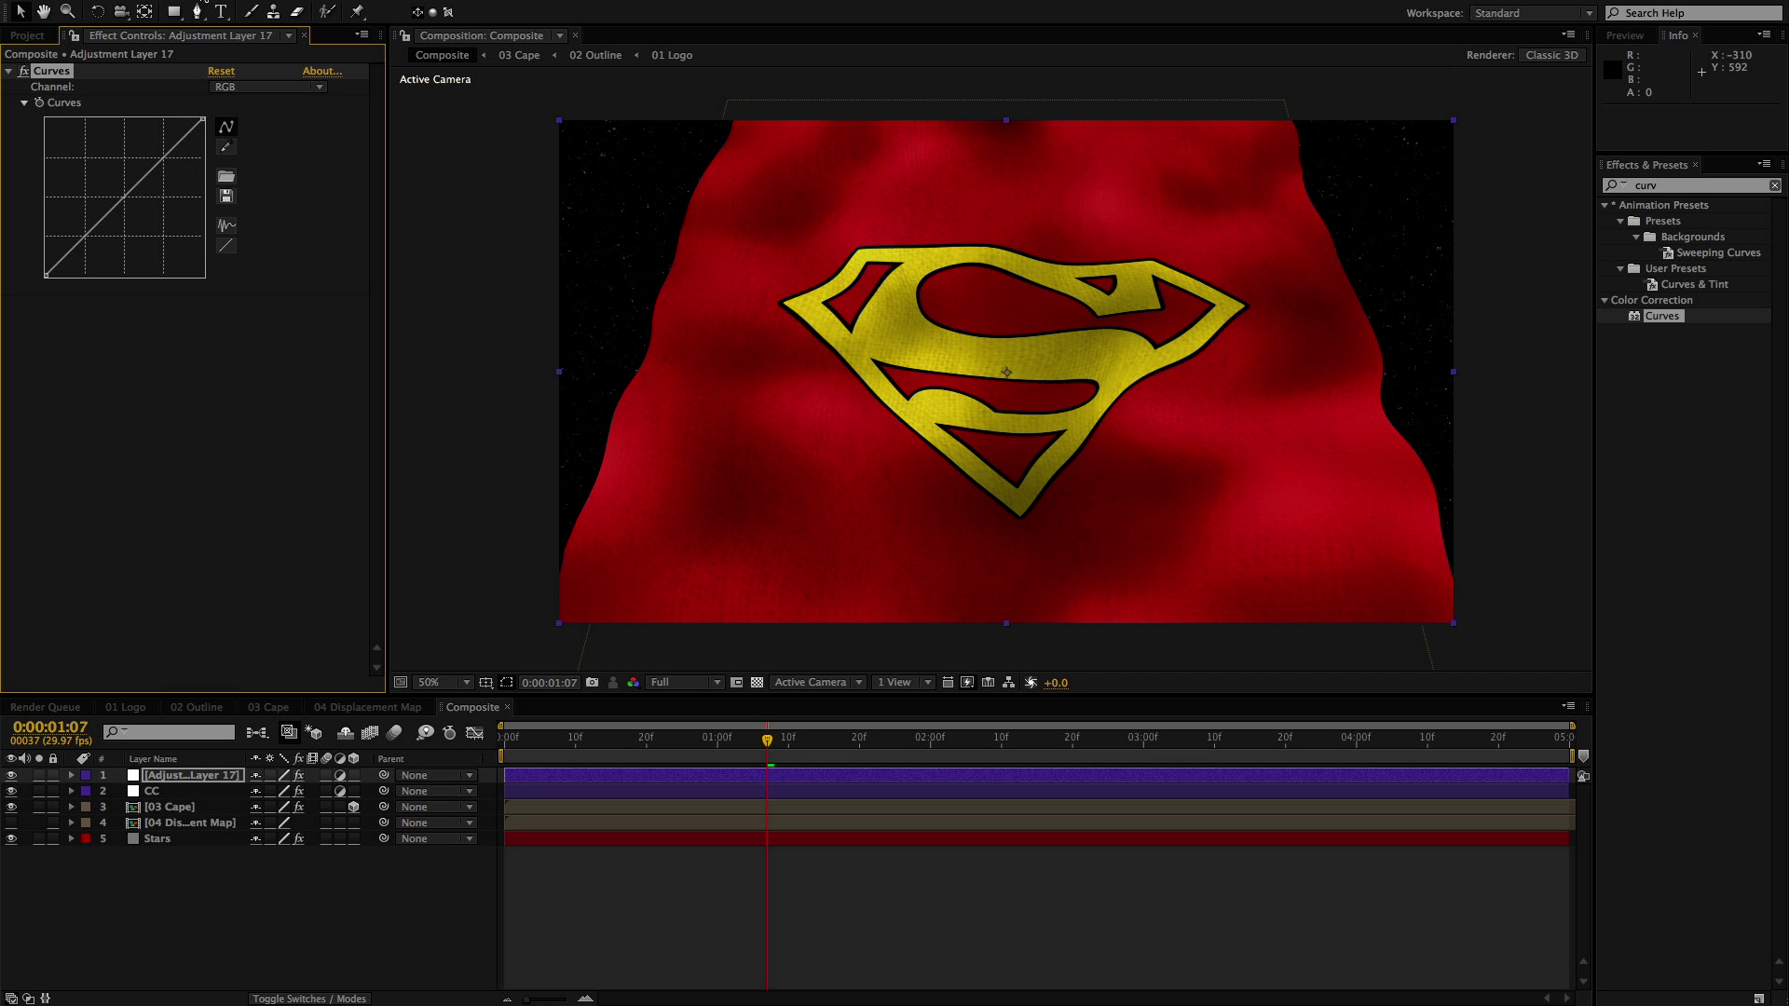
Add a full-frame elliptical mask to the new adjustment layer, set it to Subtract, and feather it by 300 pixels
drag(176, 13, 227, 50)
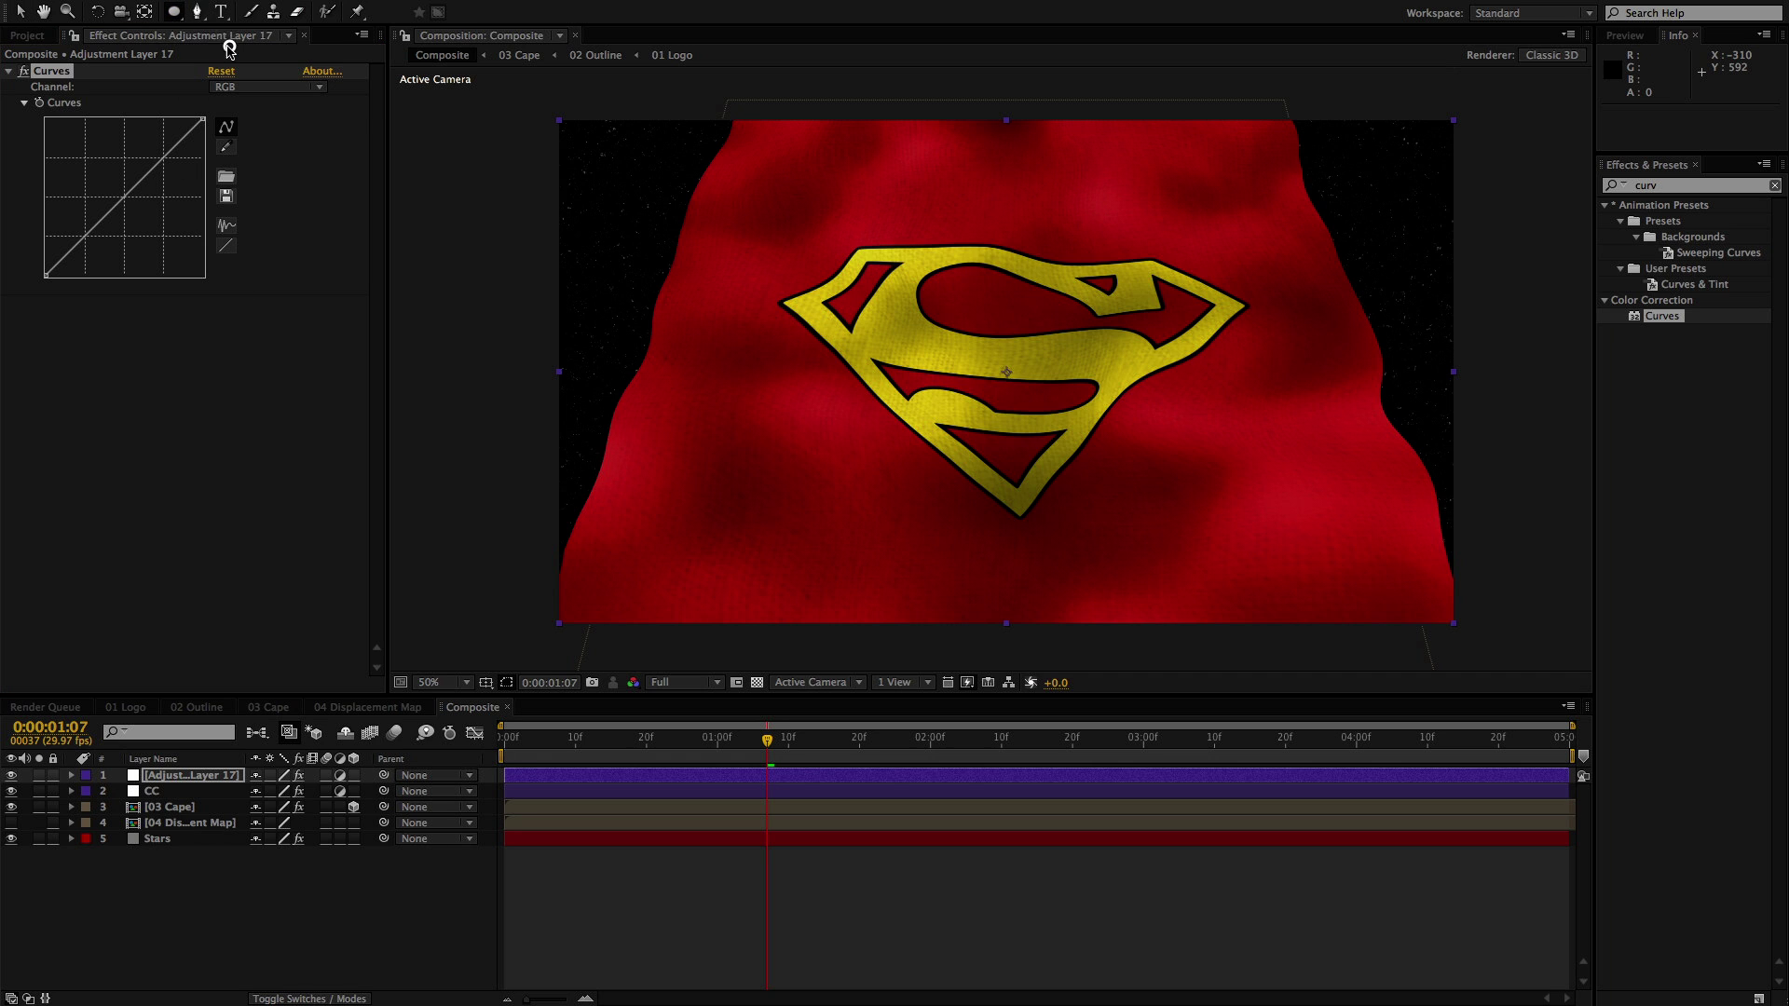
double_click(175, 11)
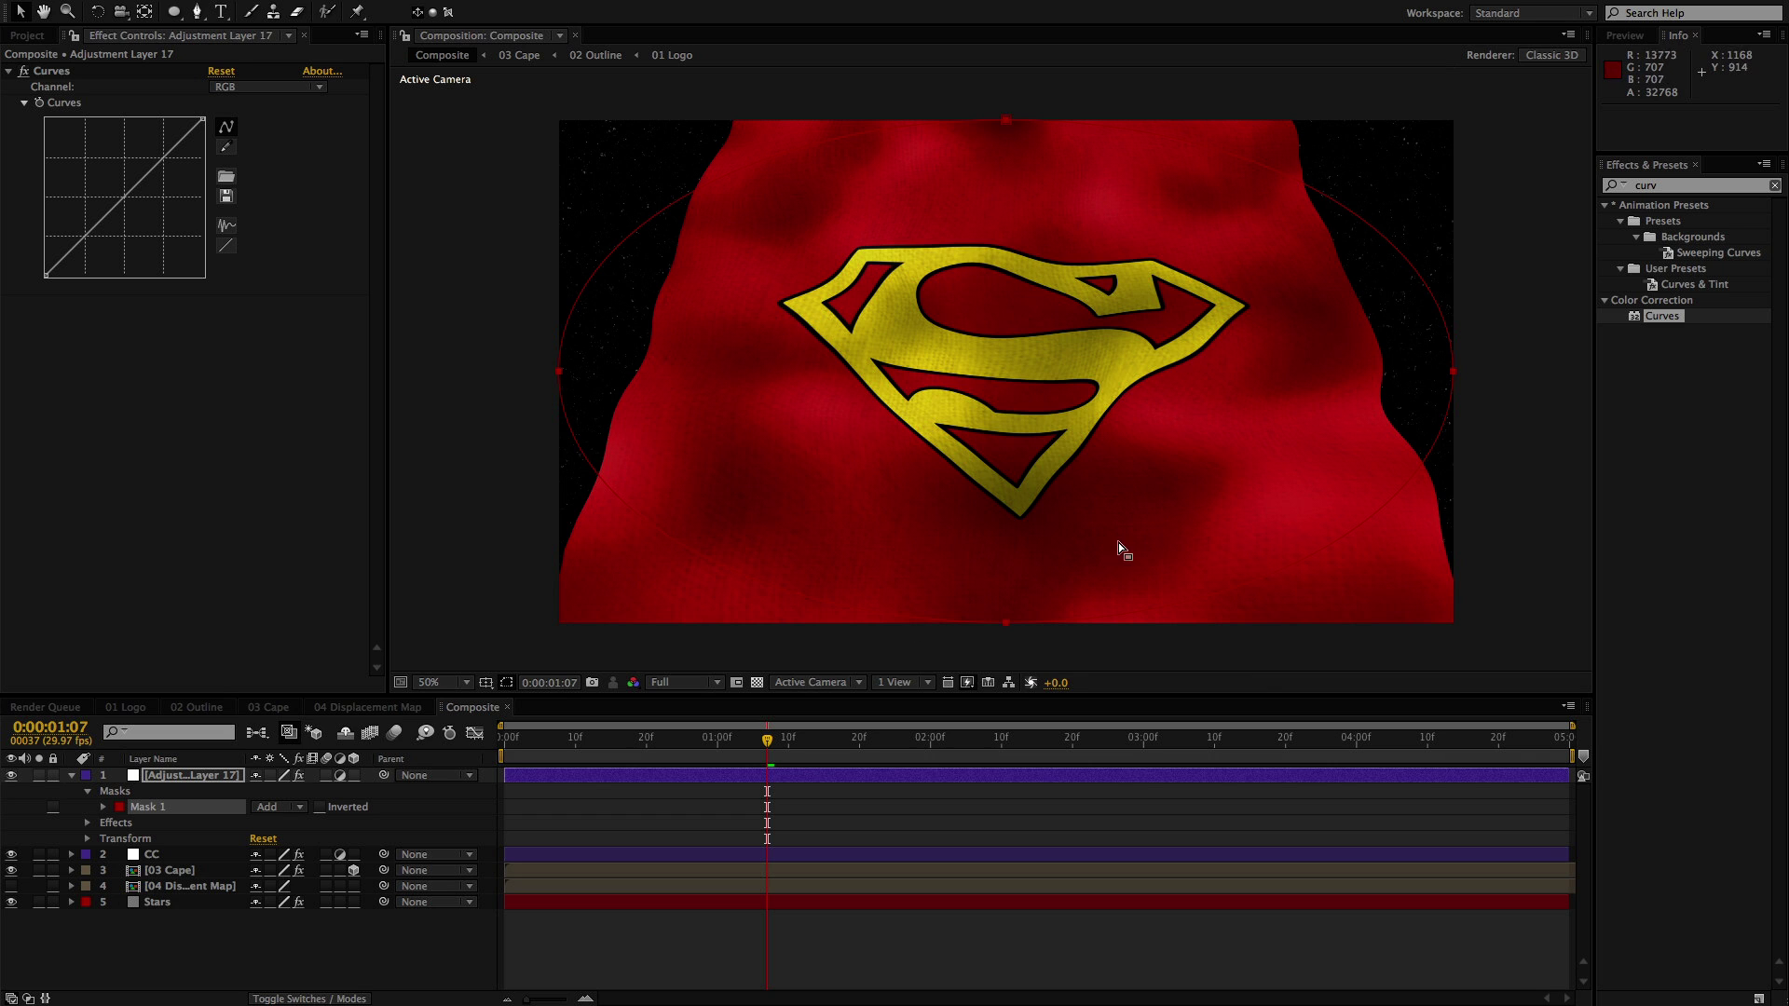
click(270, 807)
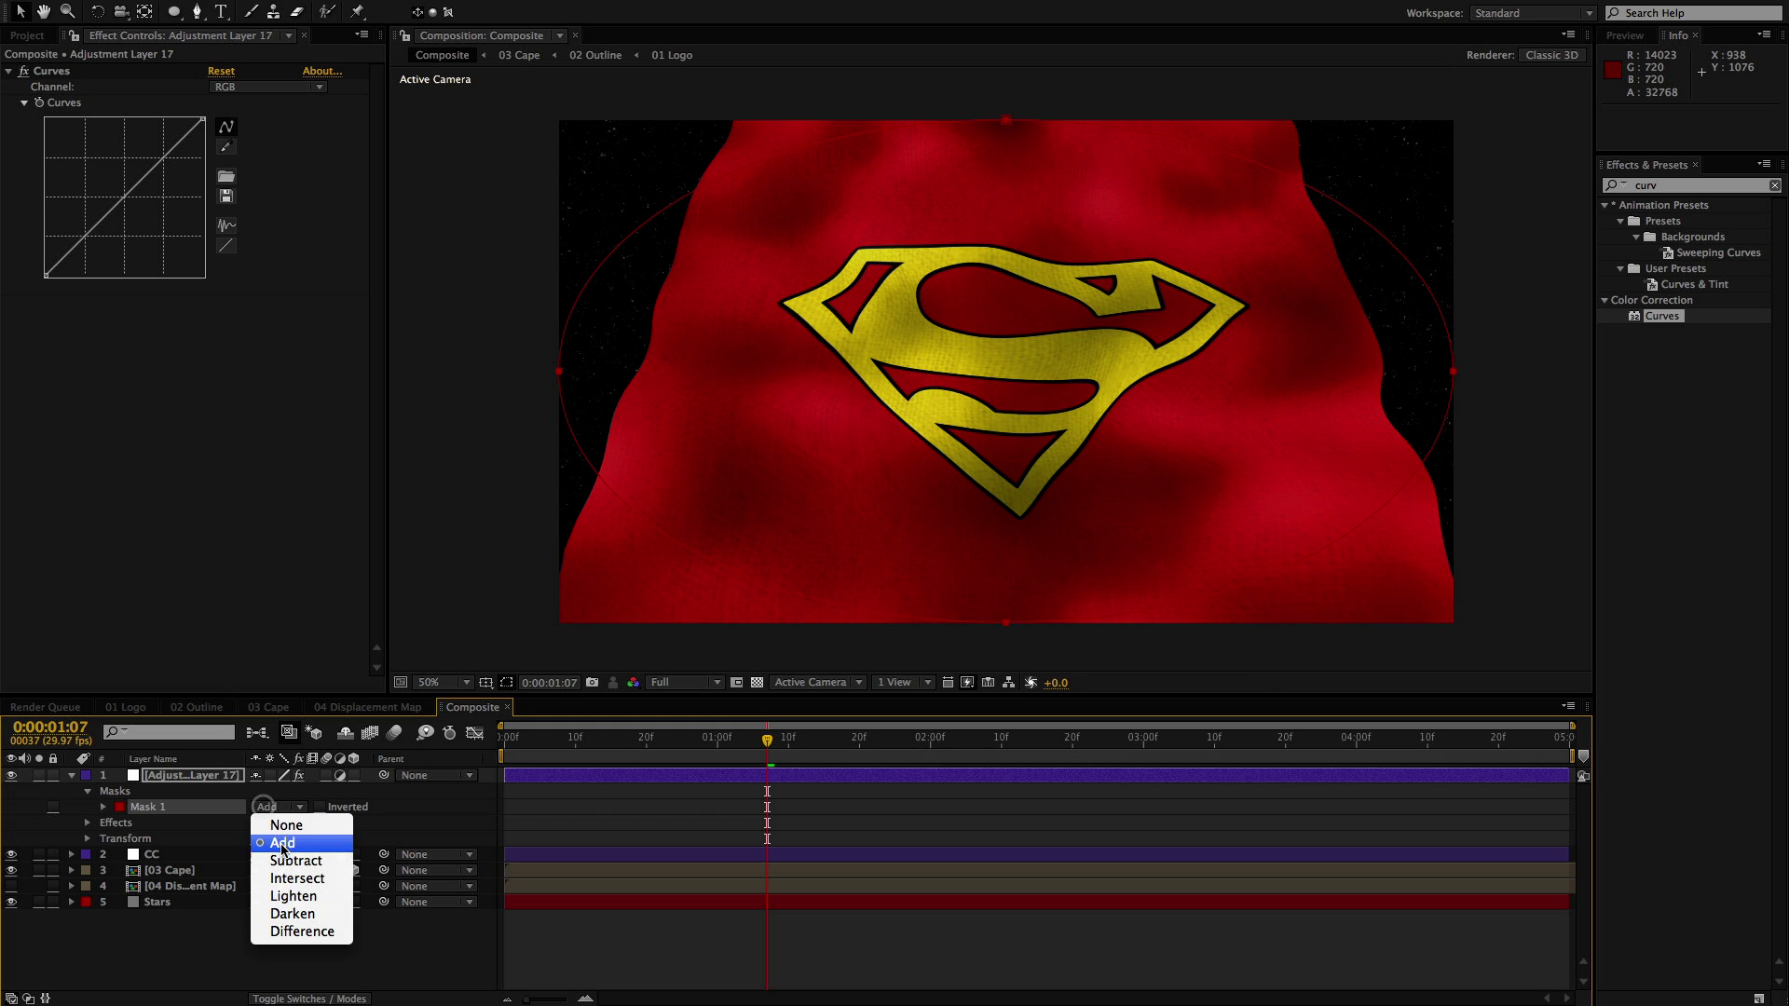
click(294, 860)
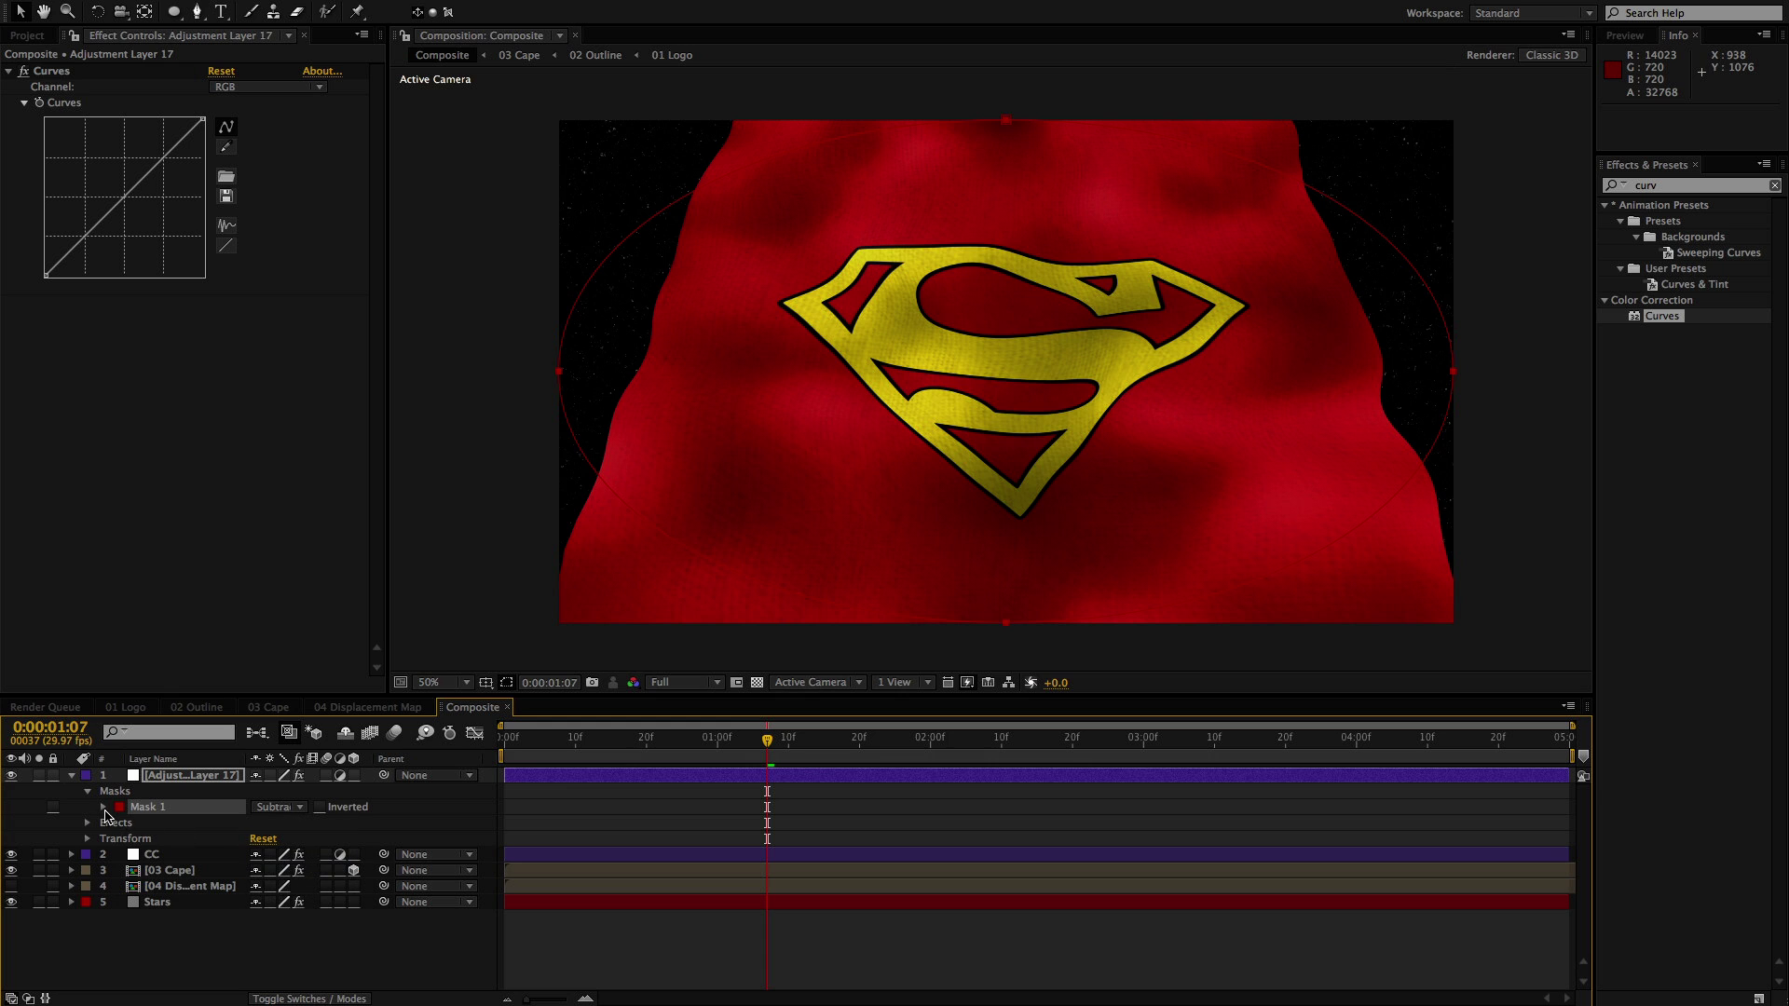
click(103, 808)
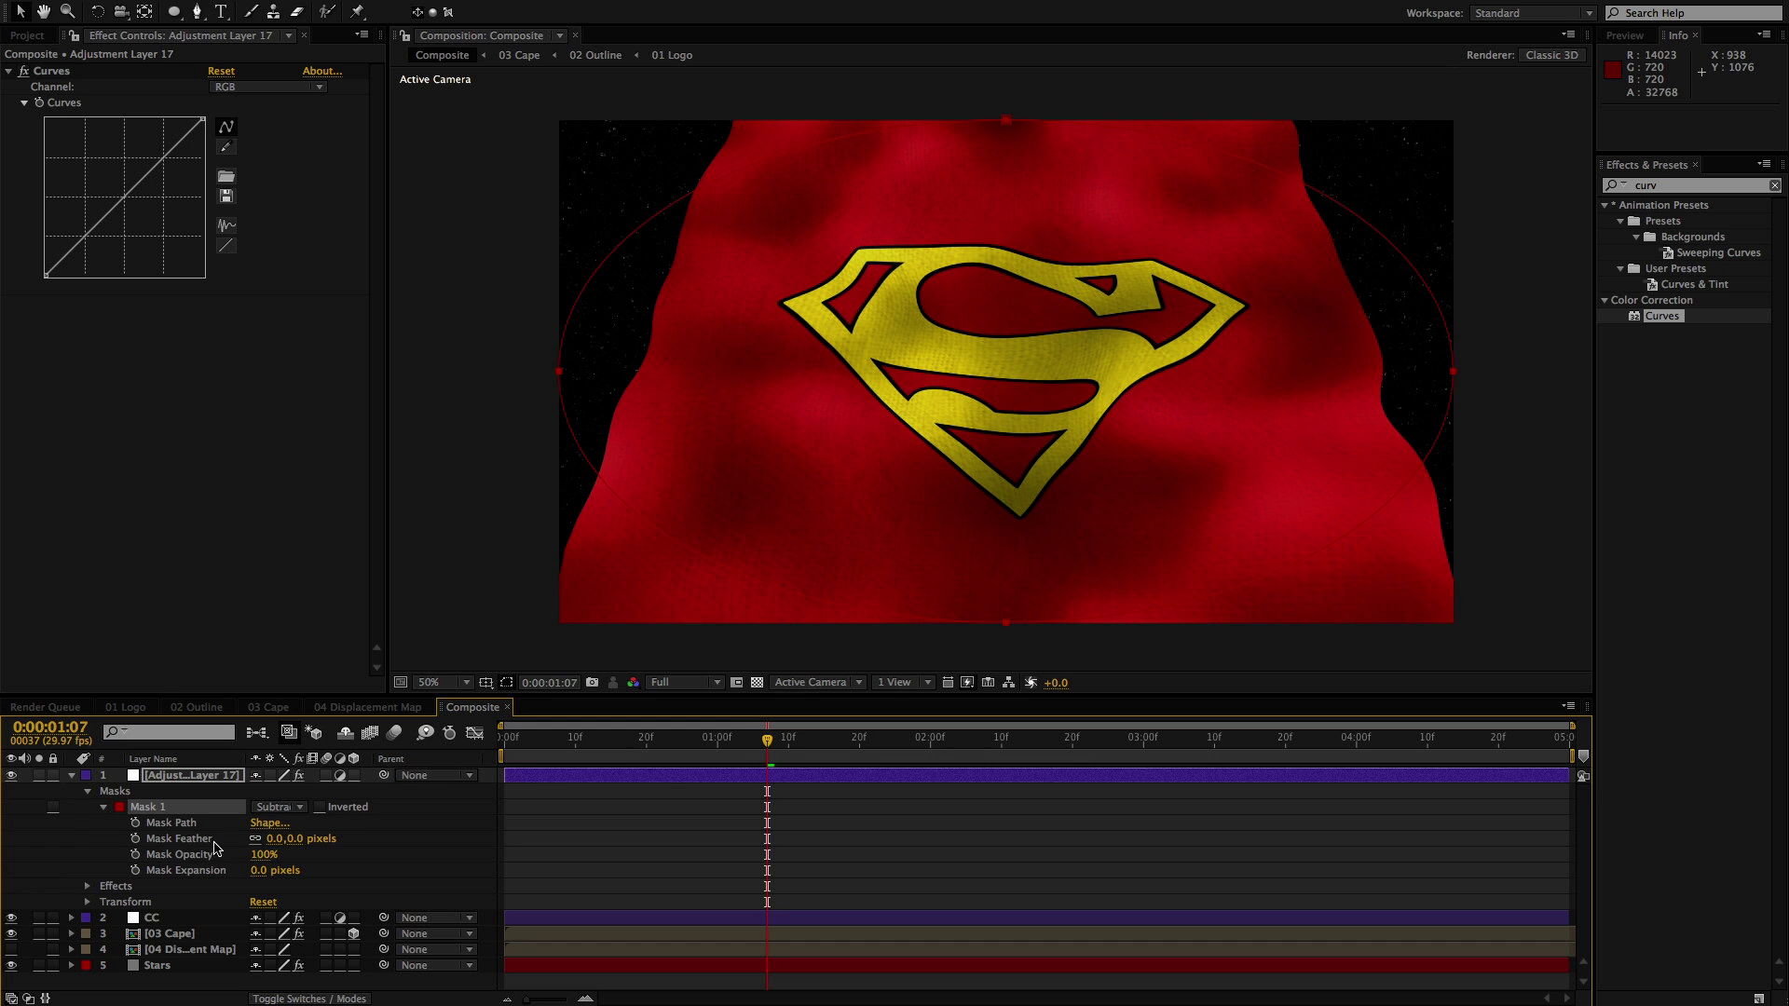
click(294, 843)
text(300)
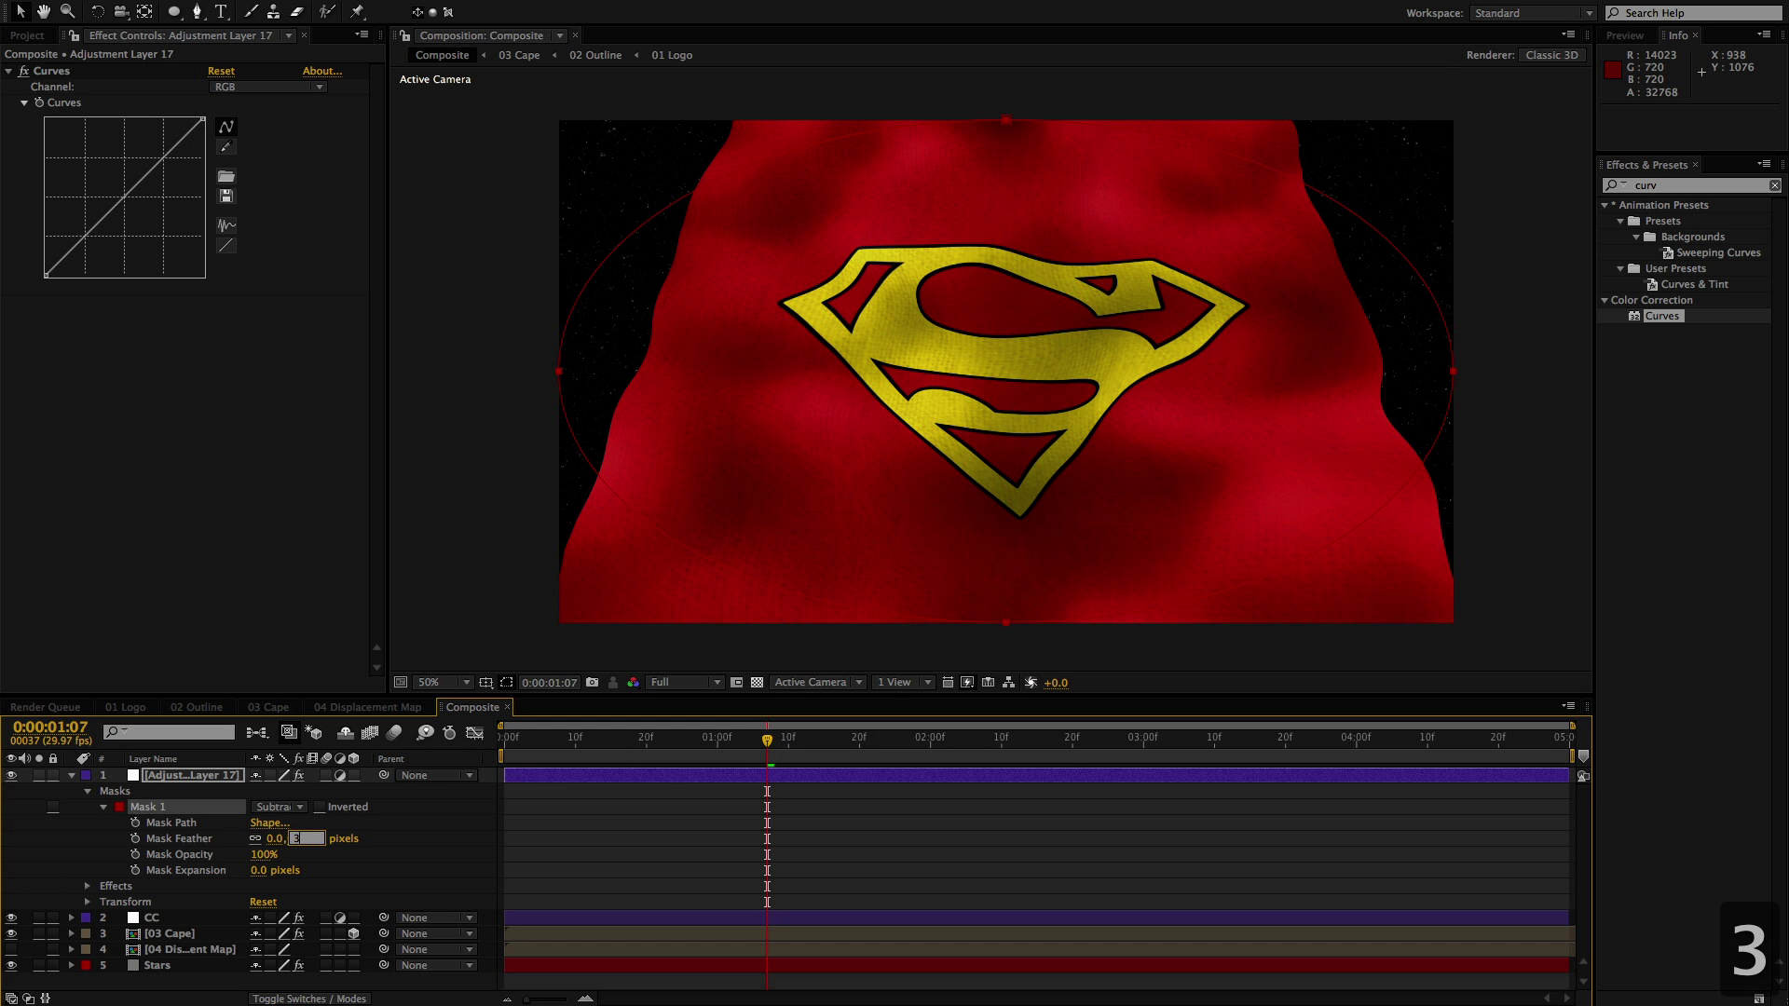
key(Return)
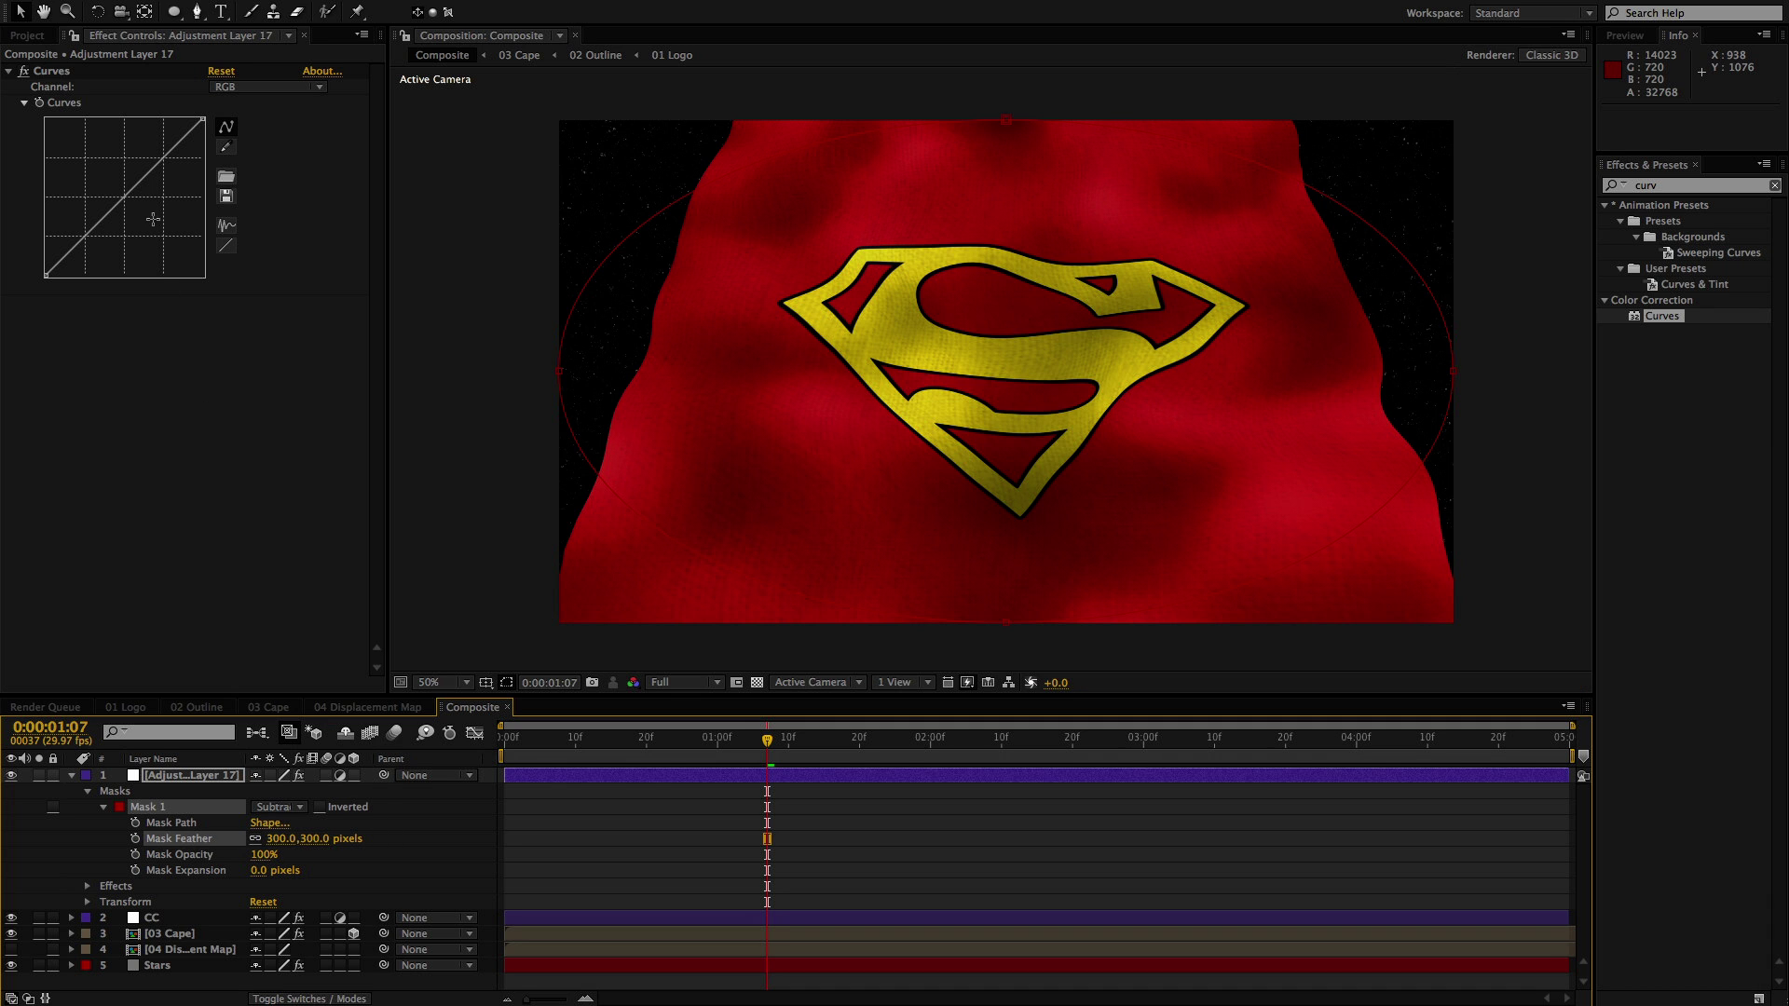
Bend the RGB curve down moderately to darken the frame edges, and compare the result with the layer hidden and shown
drag(134, 188, 157, 213)
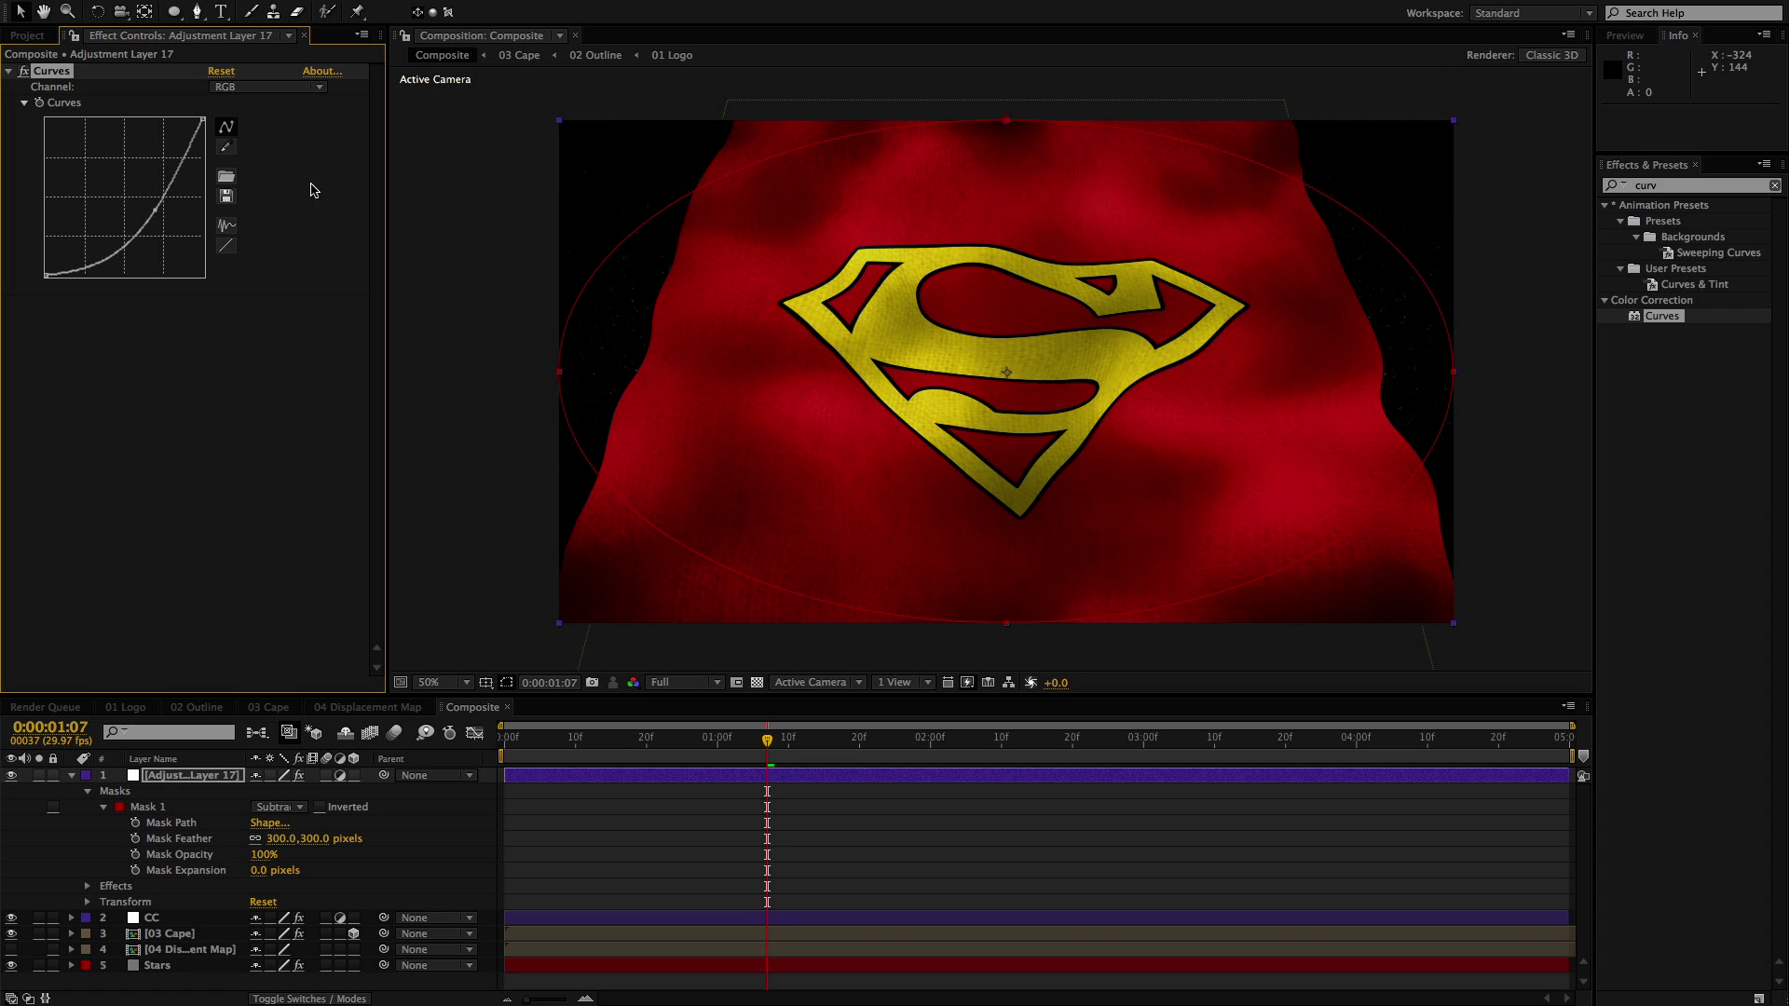
drag(149, 214, 142, 206)
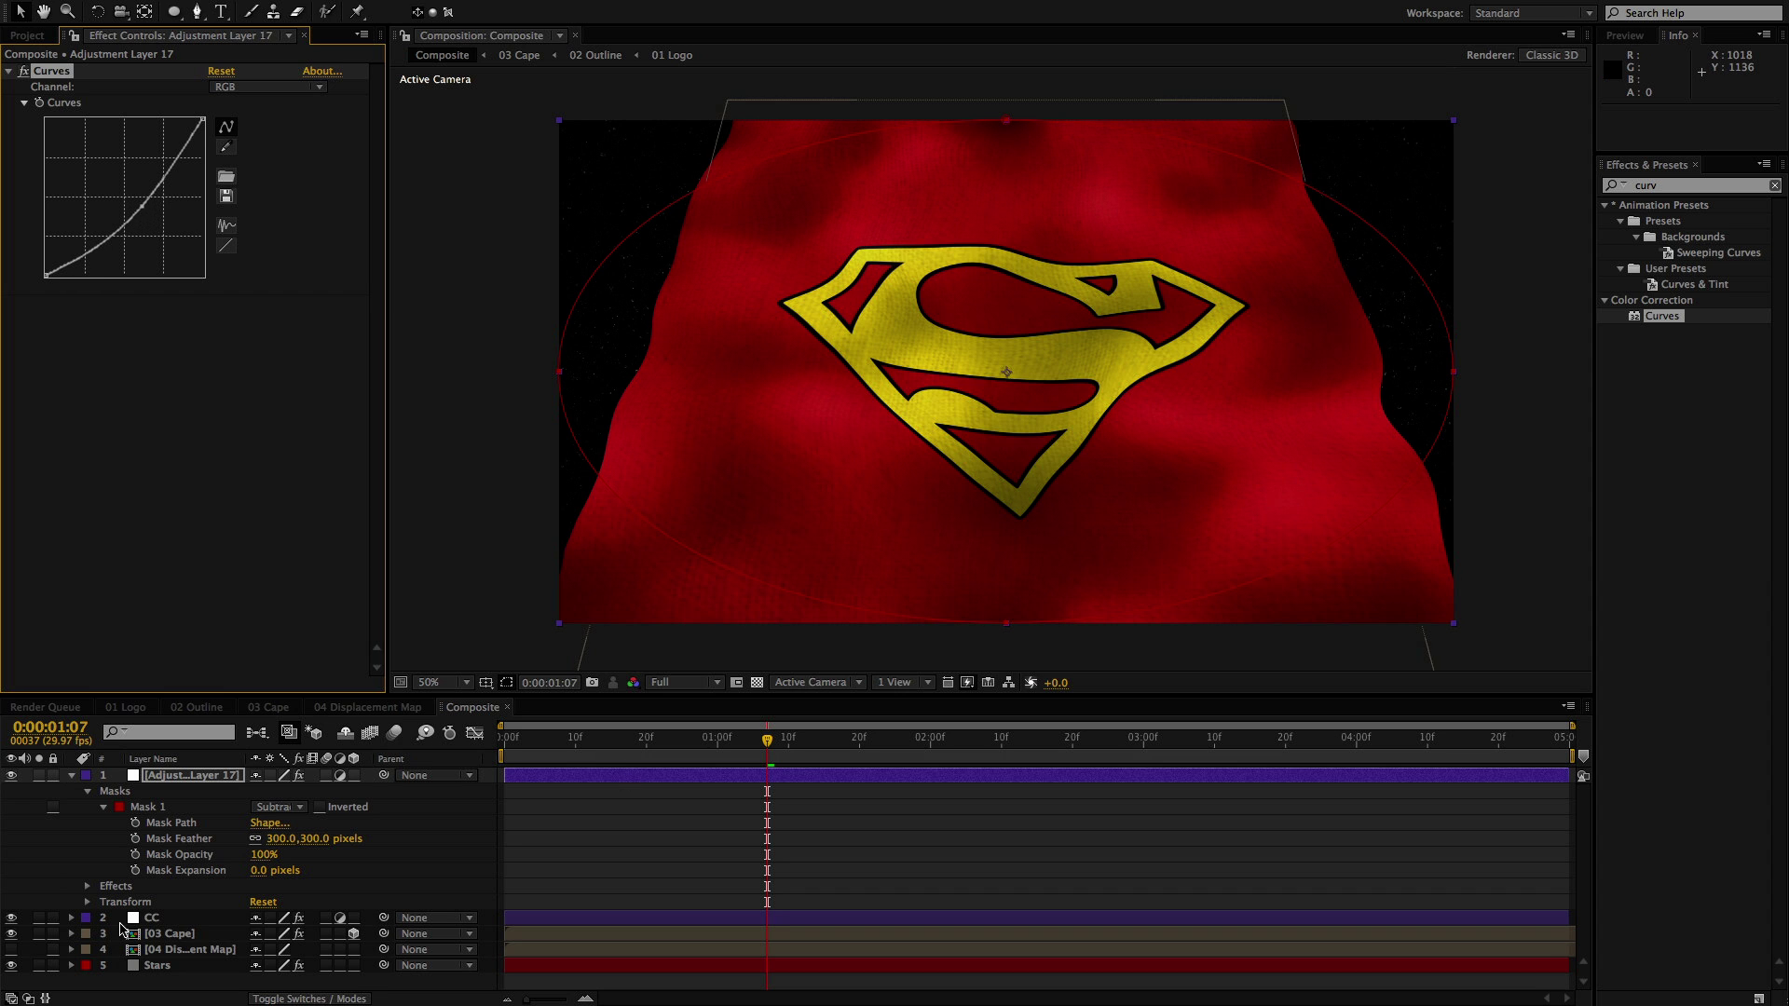
click(11, 775)
click(11, 775)
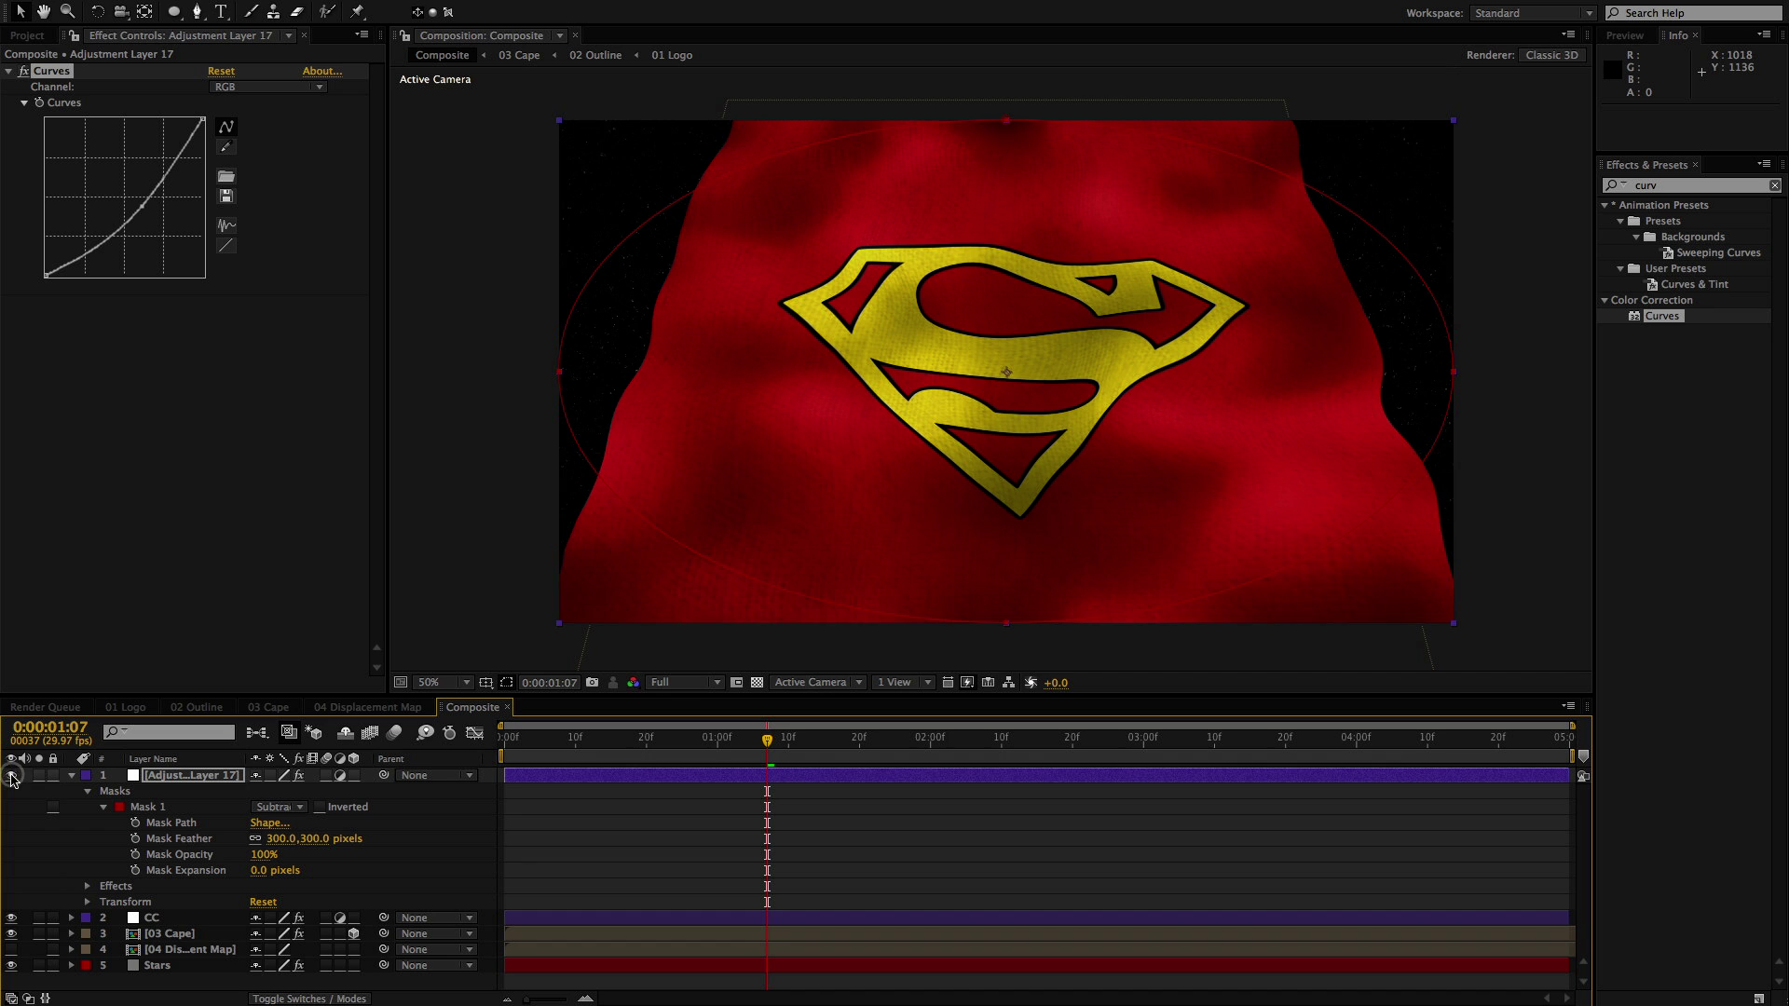
click(11, 775)
click(12, 775)
click(12, 775)
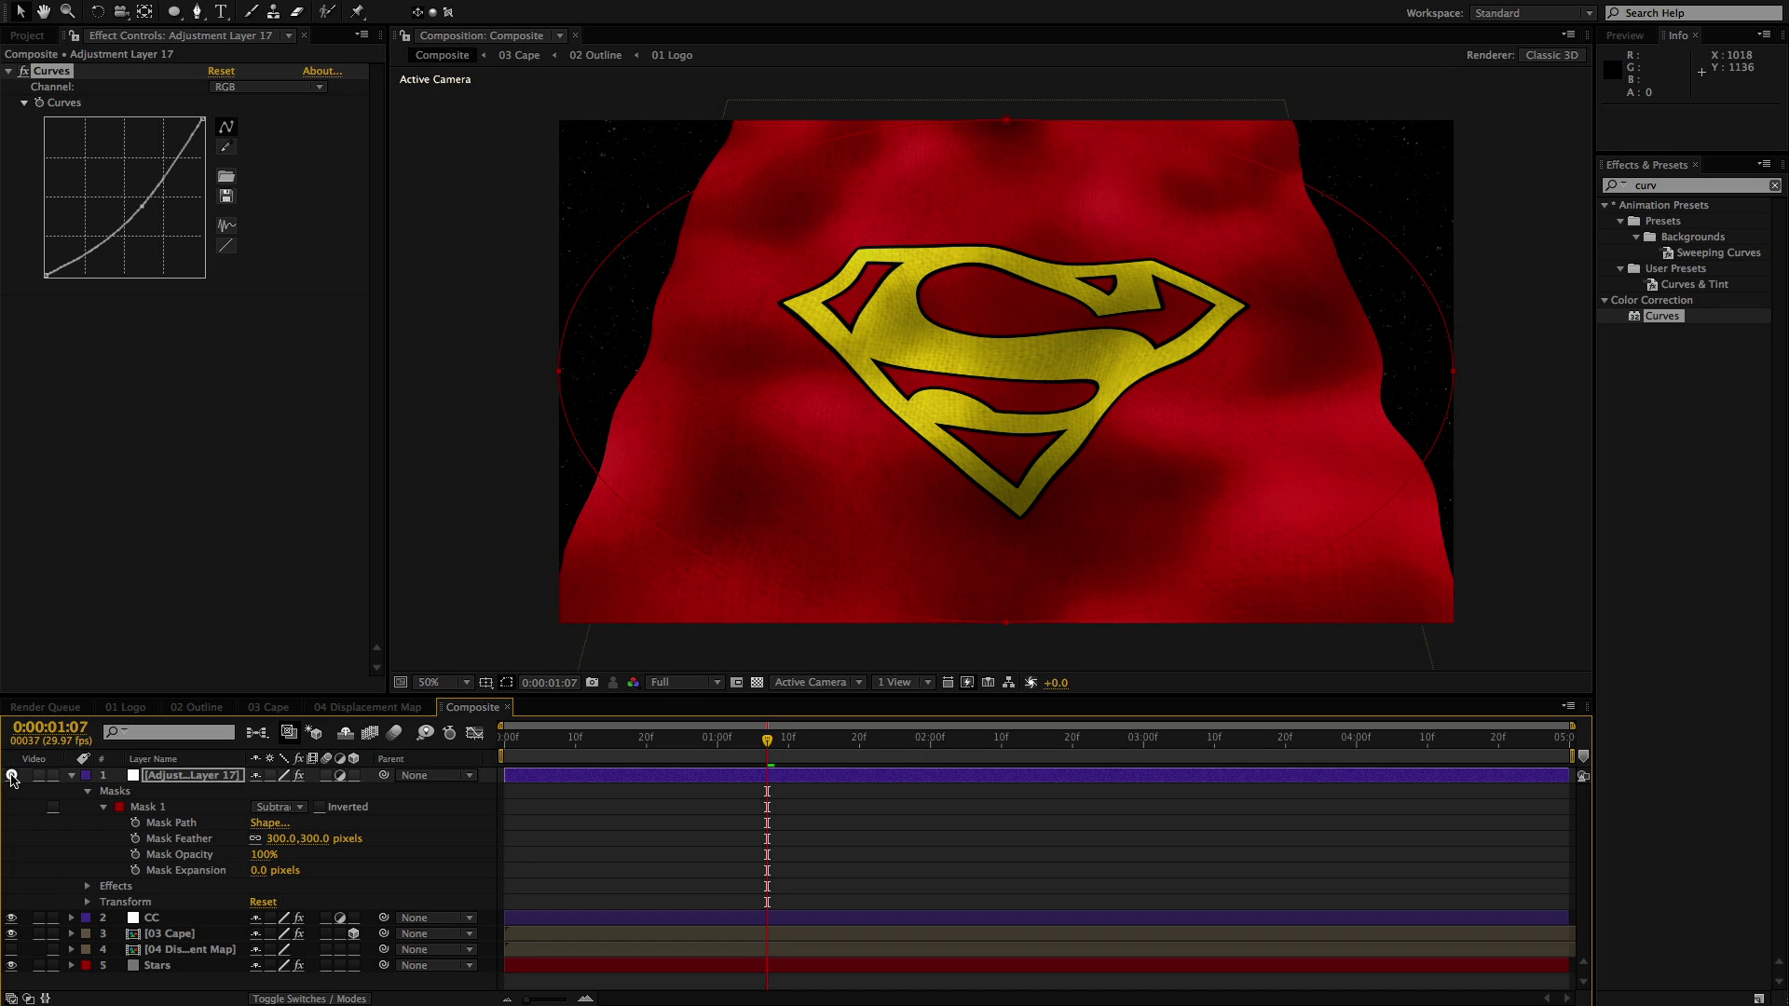
click(11, 776)
click(11, 775)
click(11, 775)
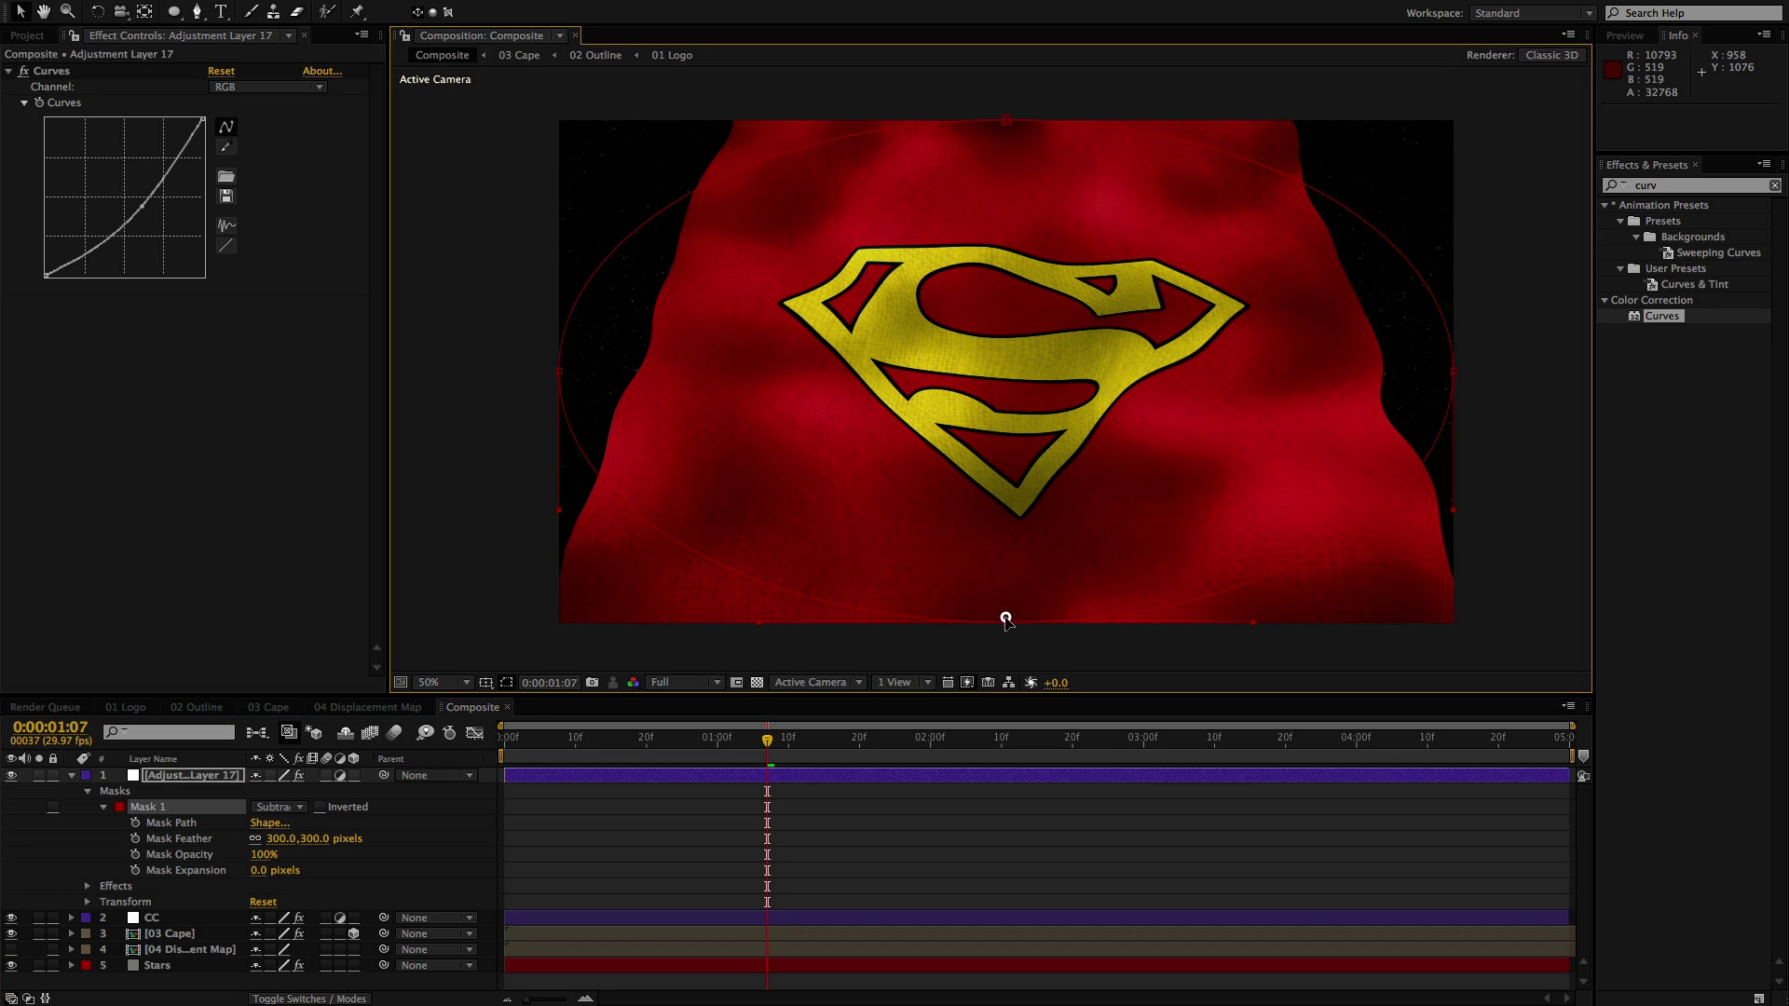
Reshape the elliptical mask by moving its four points inward, with the two side points also lowered
drag(1002, 619, 1003, 603)
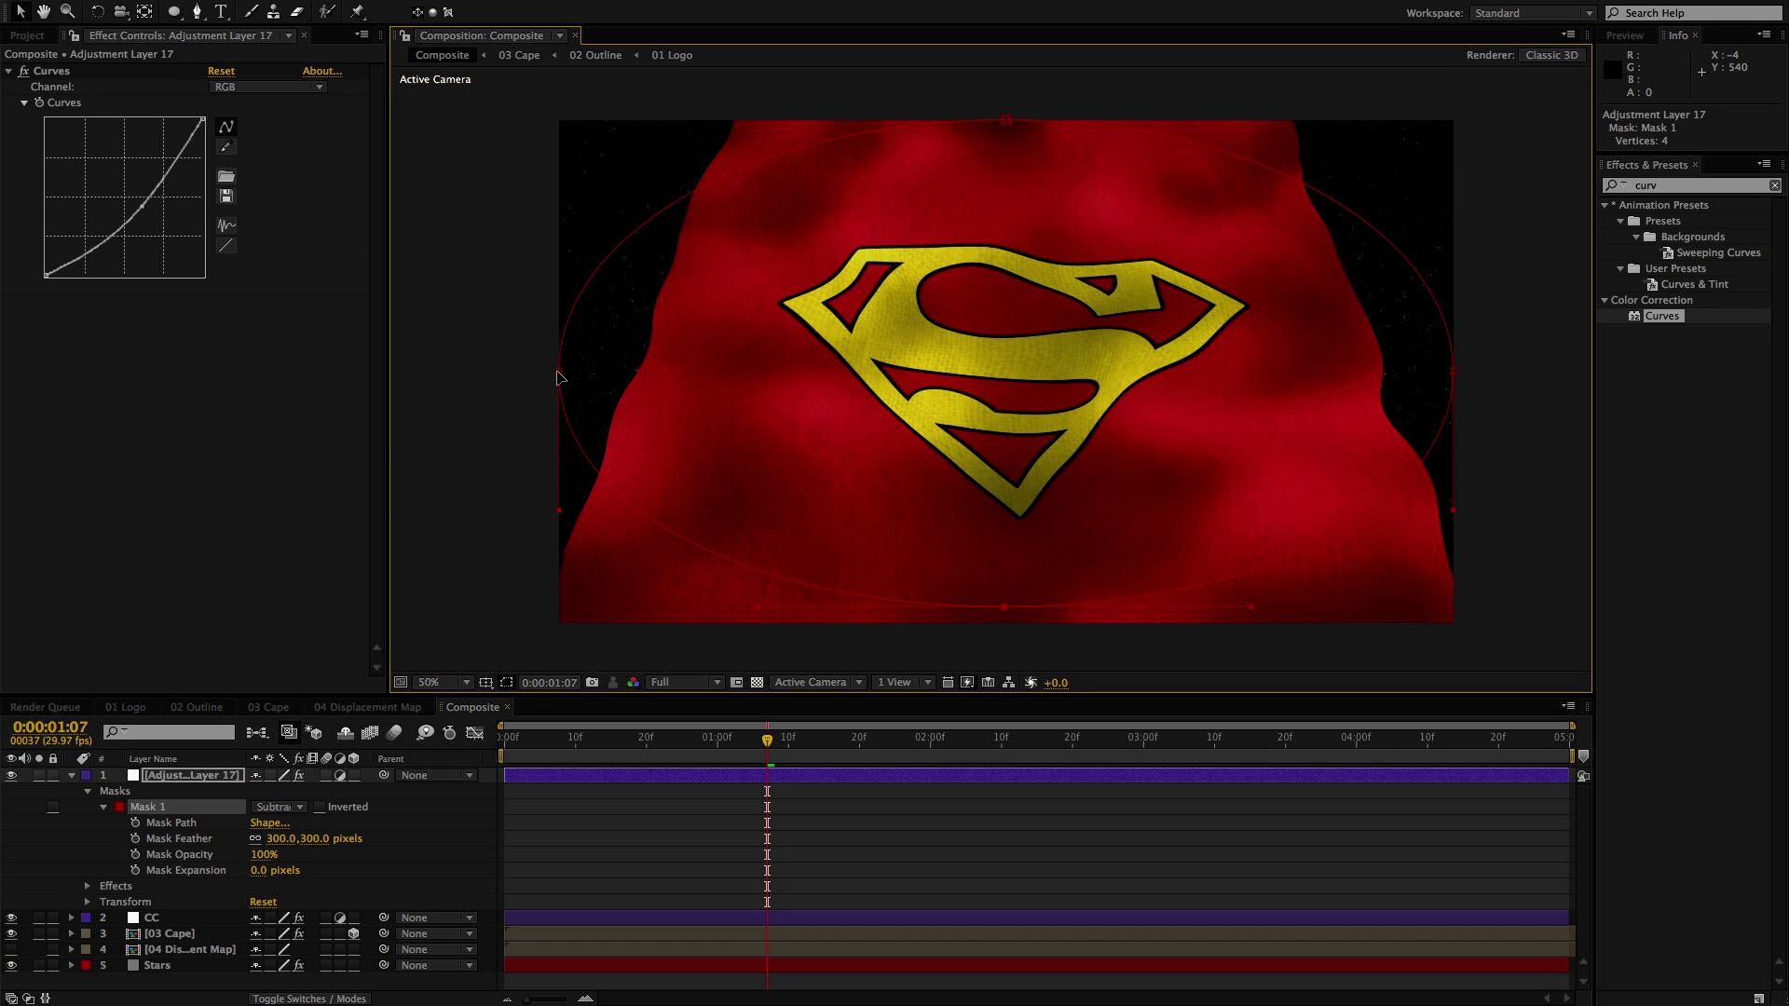
drag(559, 378, 604, 439)
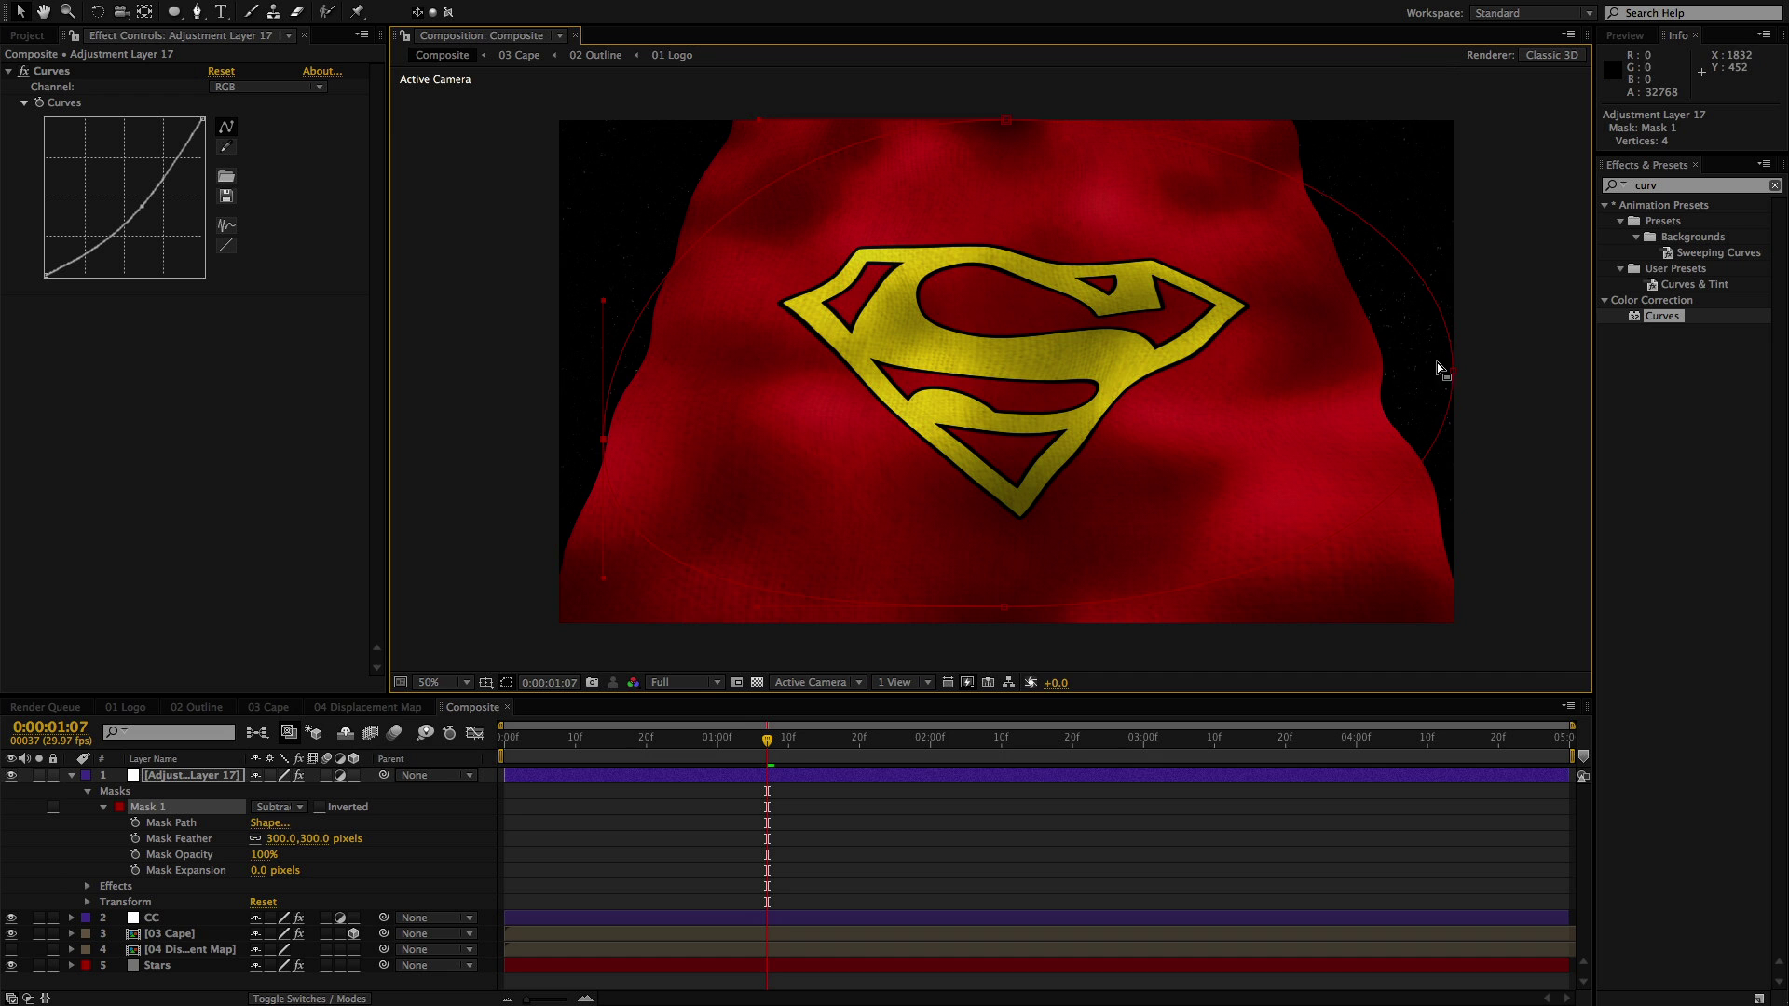
drag(1452, 376, 1380, 424)
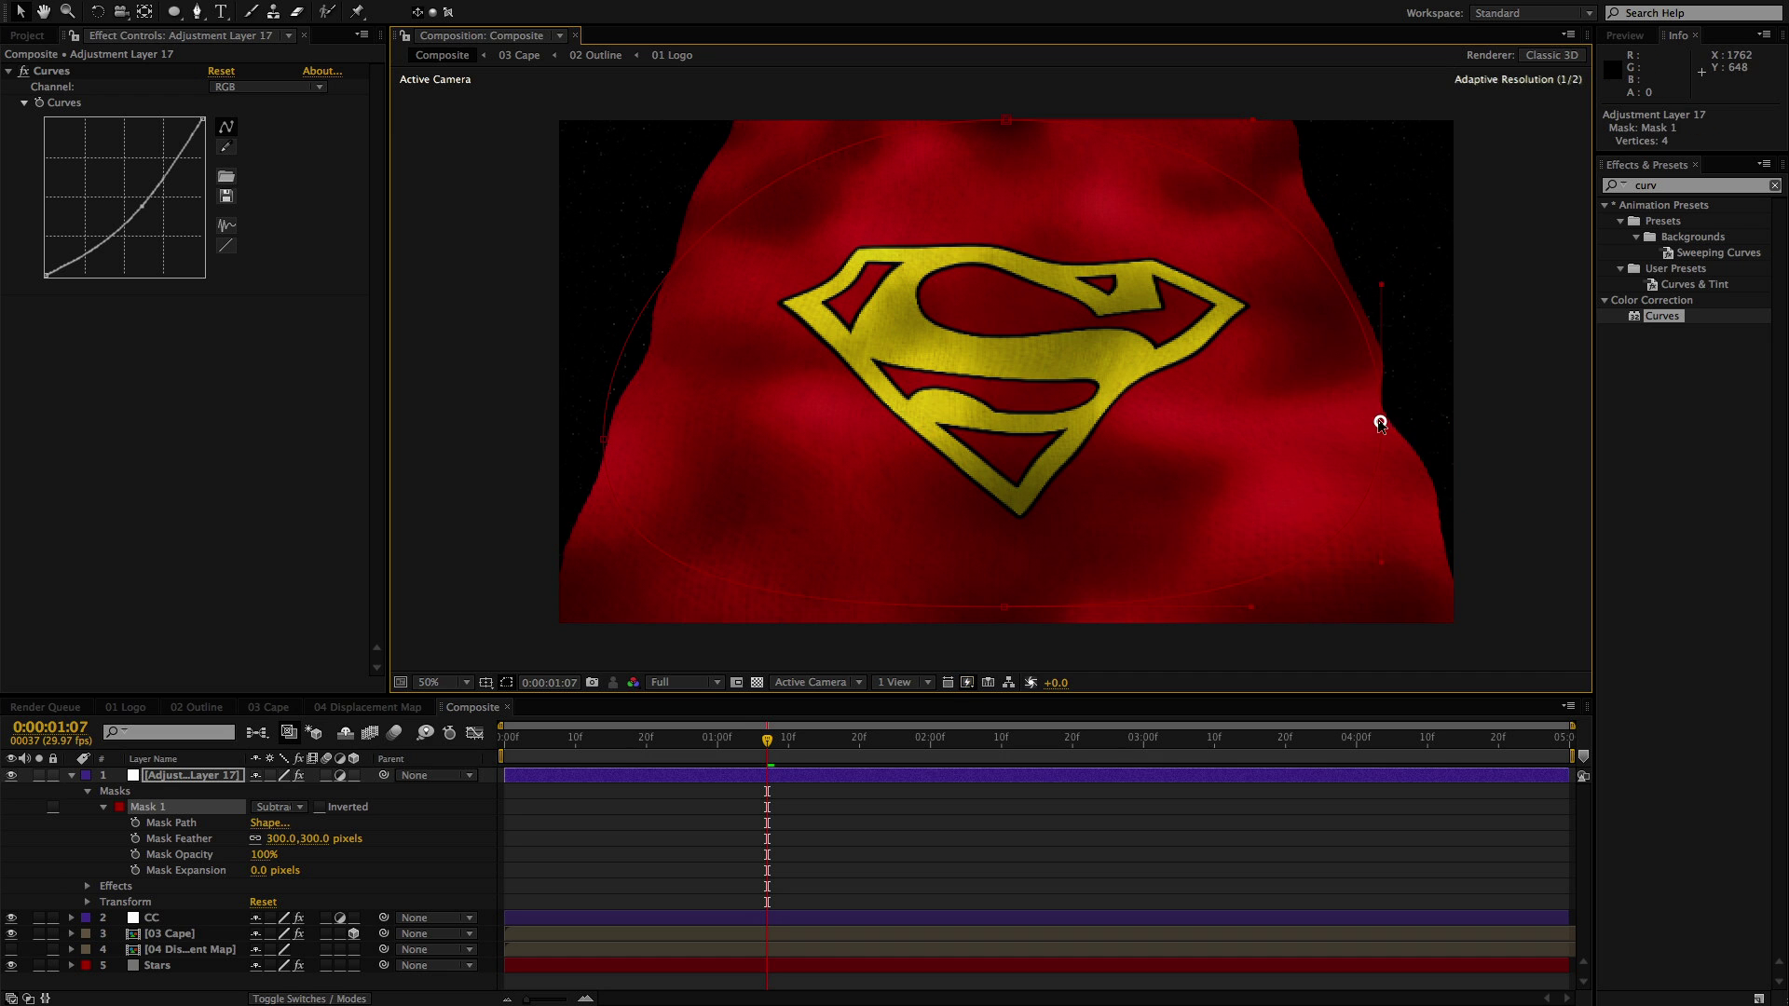
drag(1007, 119, 1008, 141)
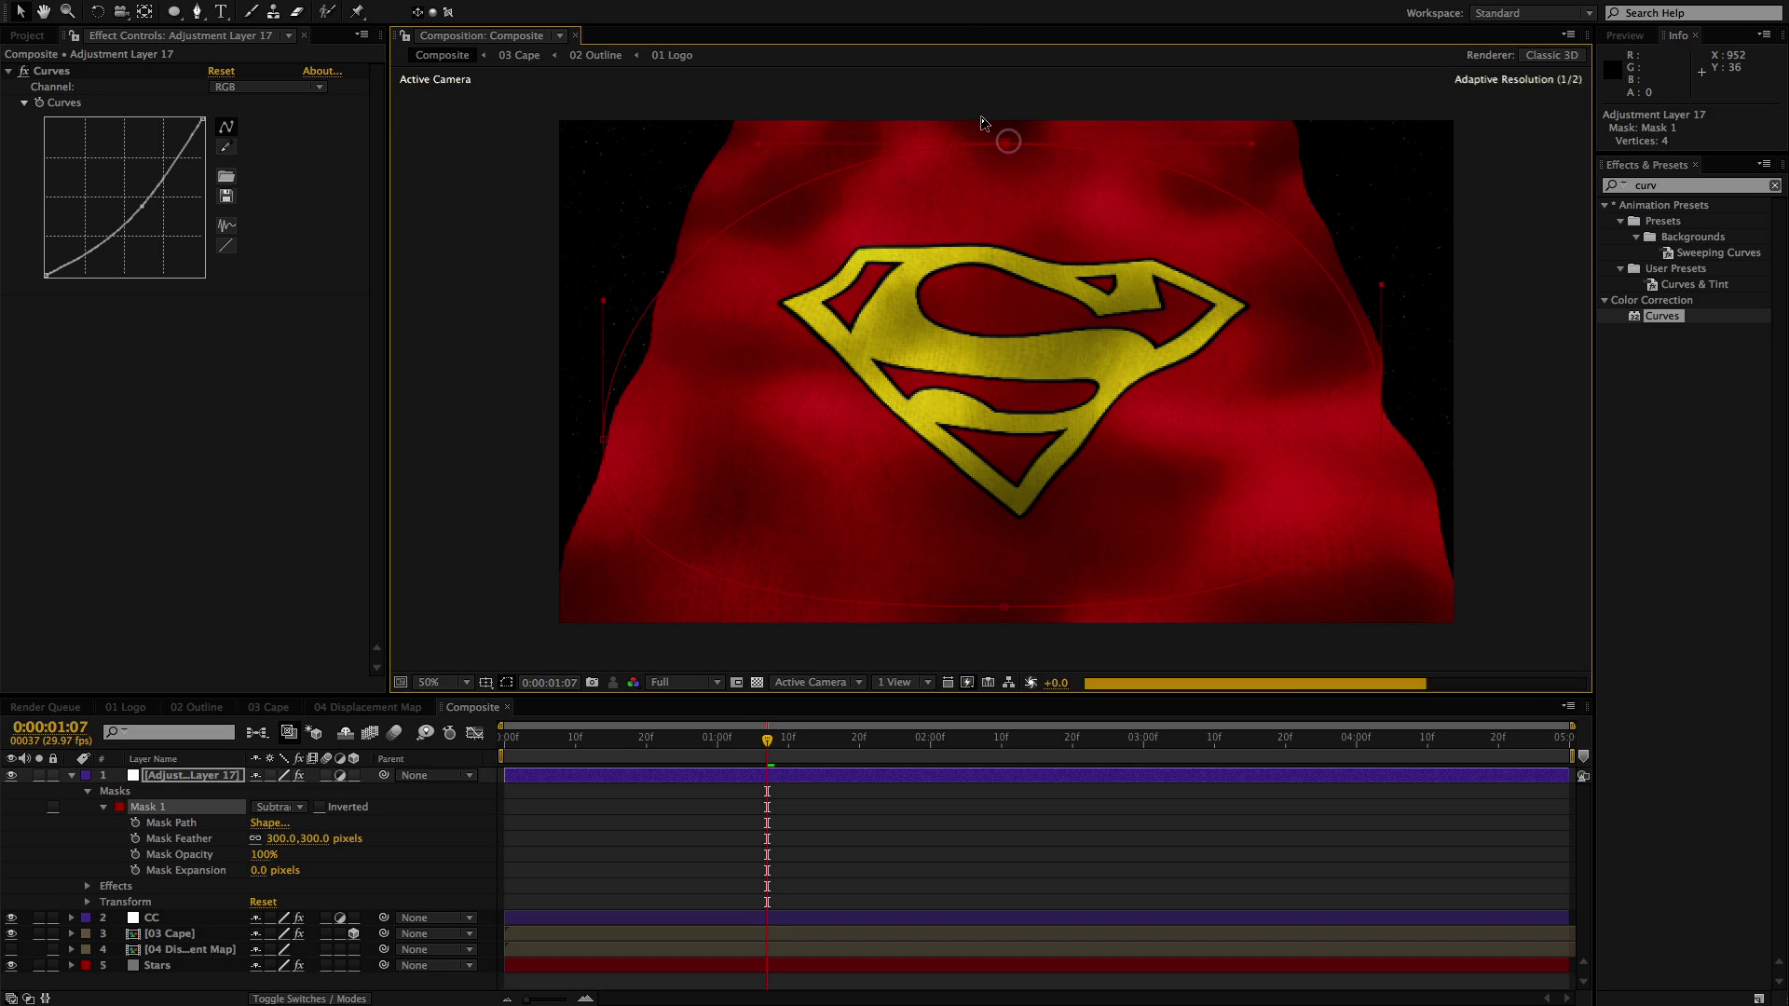
Rename the new top adjustment layer as Vignette, collapse the open layer properties, and save the project
click(643, 870)
key(u)
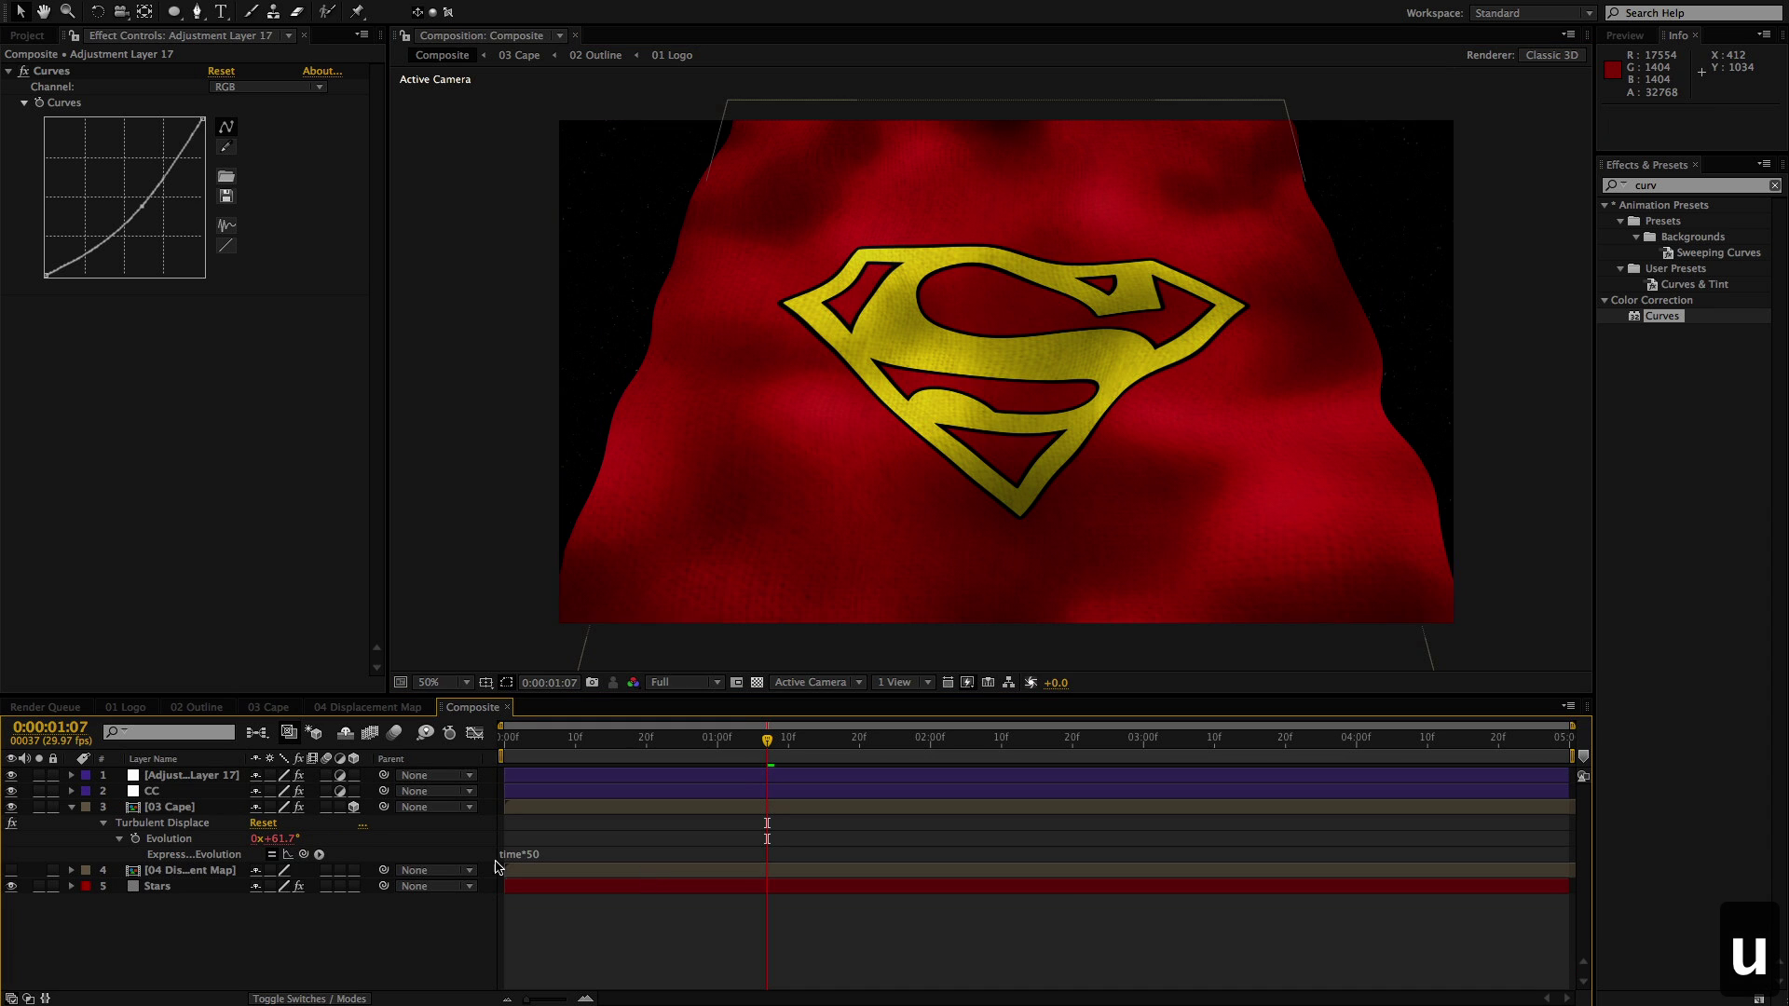
click(164, 777)
key(Return)
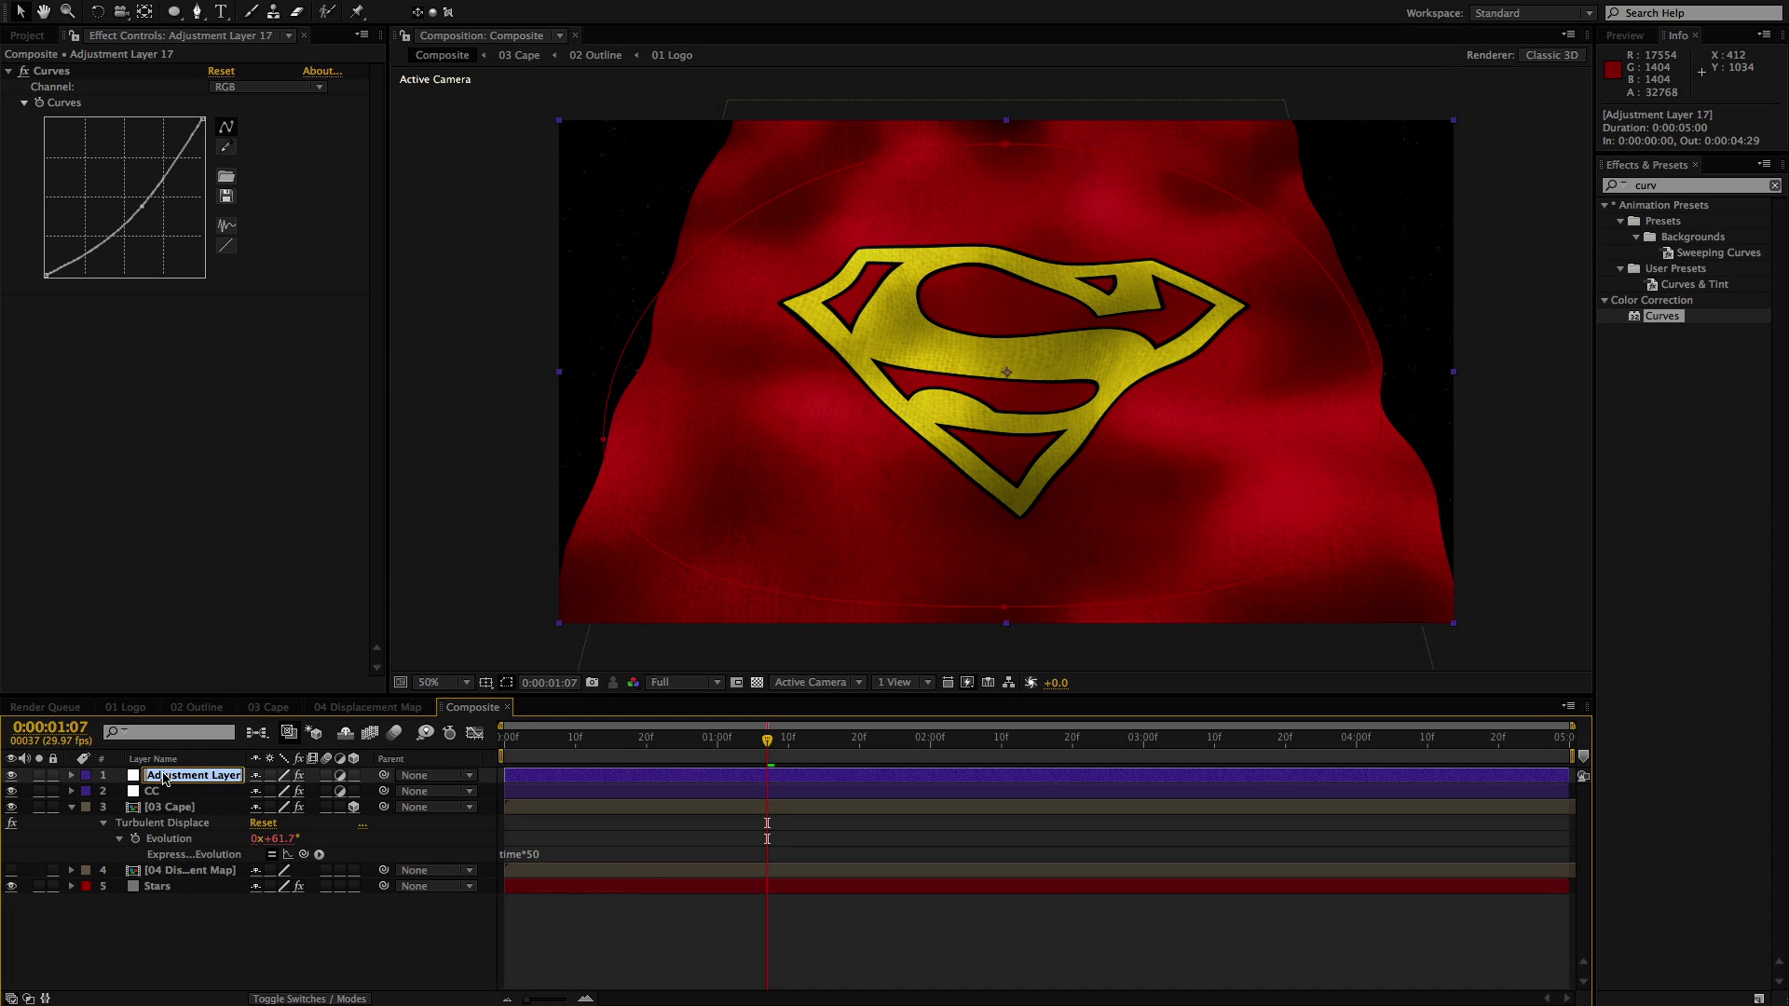
text(Vig)
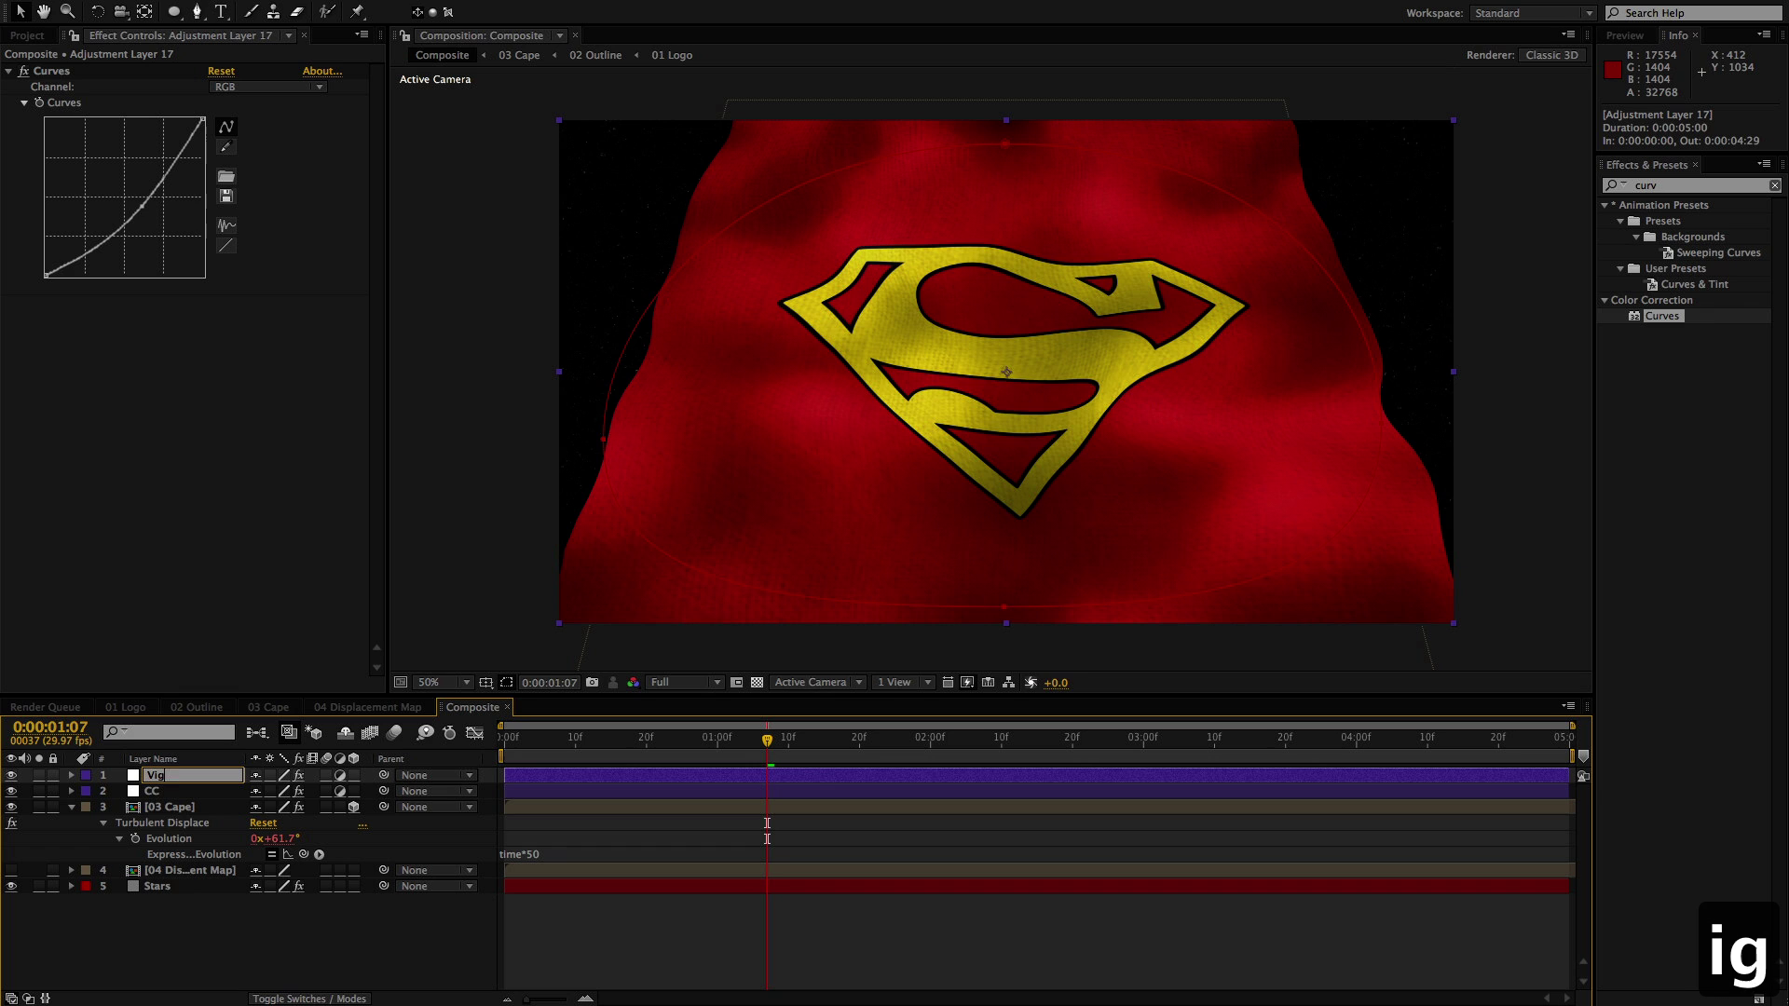
text(ne)
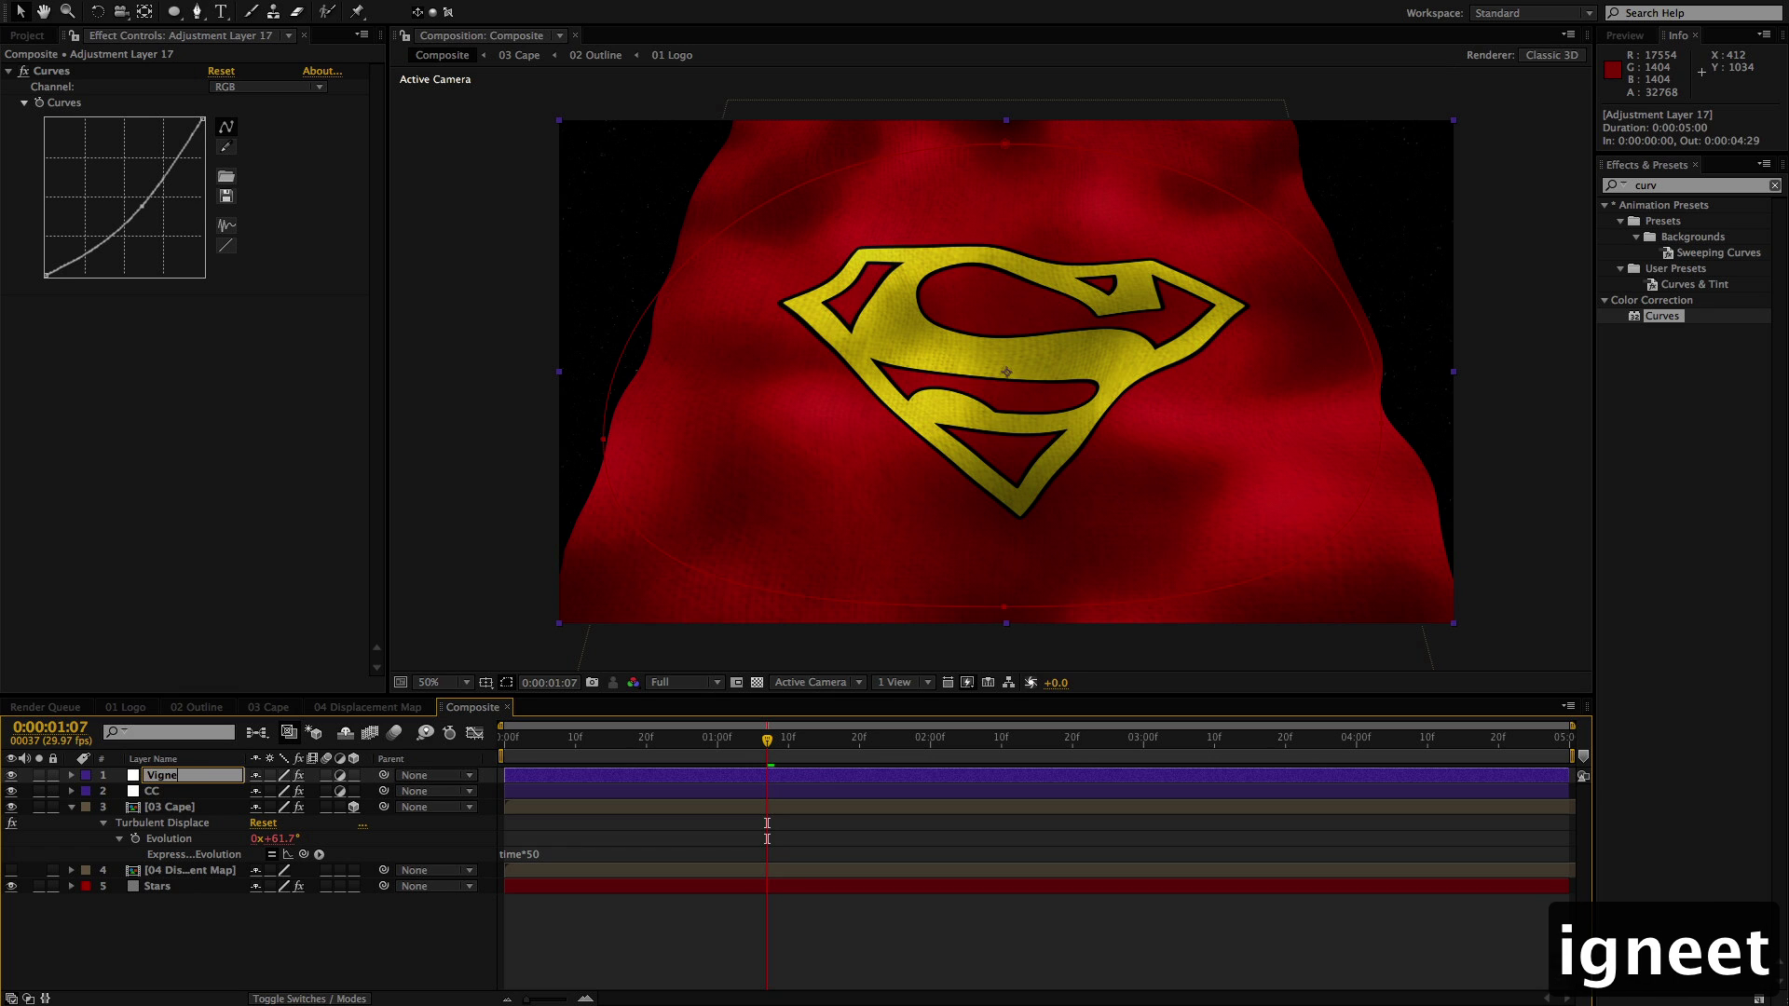
text(et)
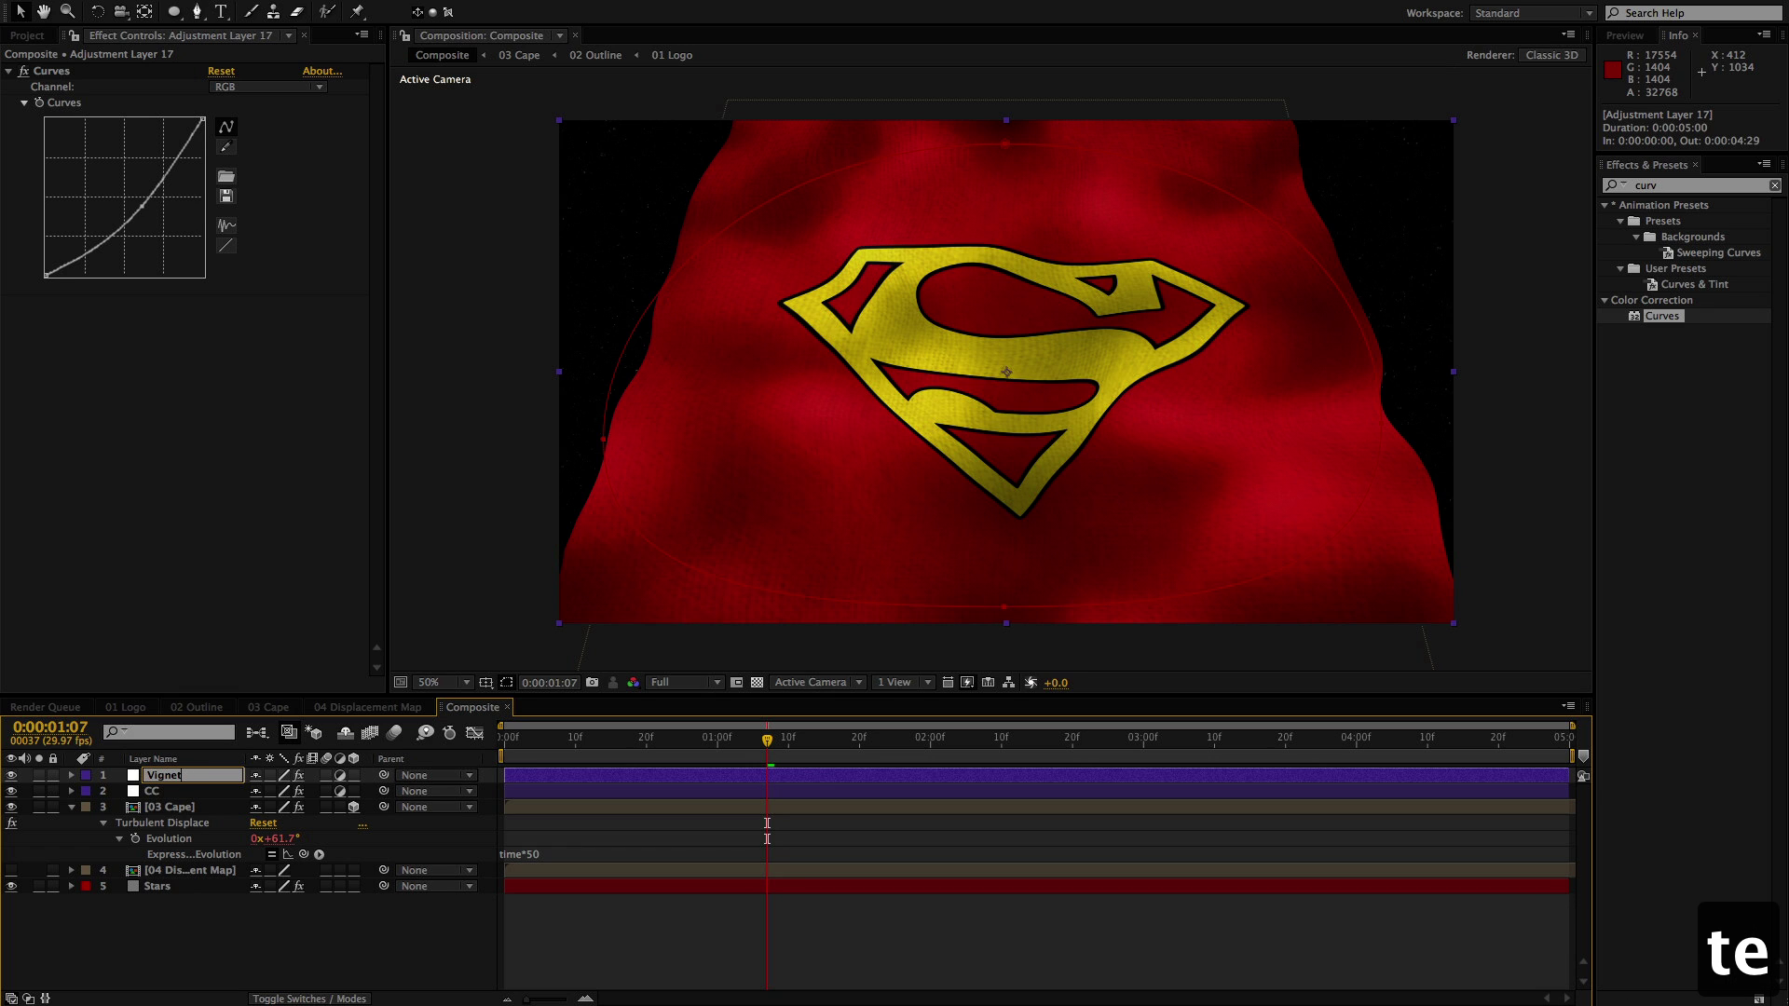
text(tete)
key(Return)
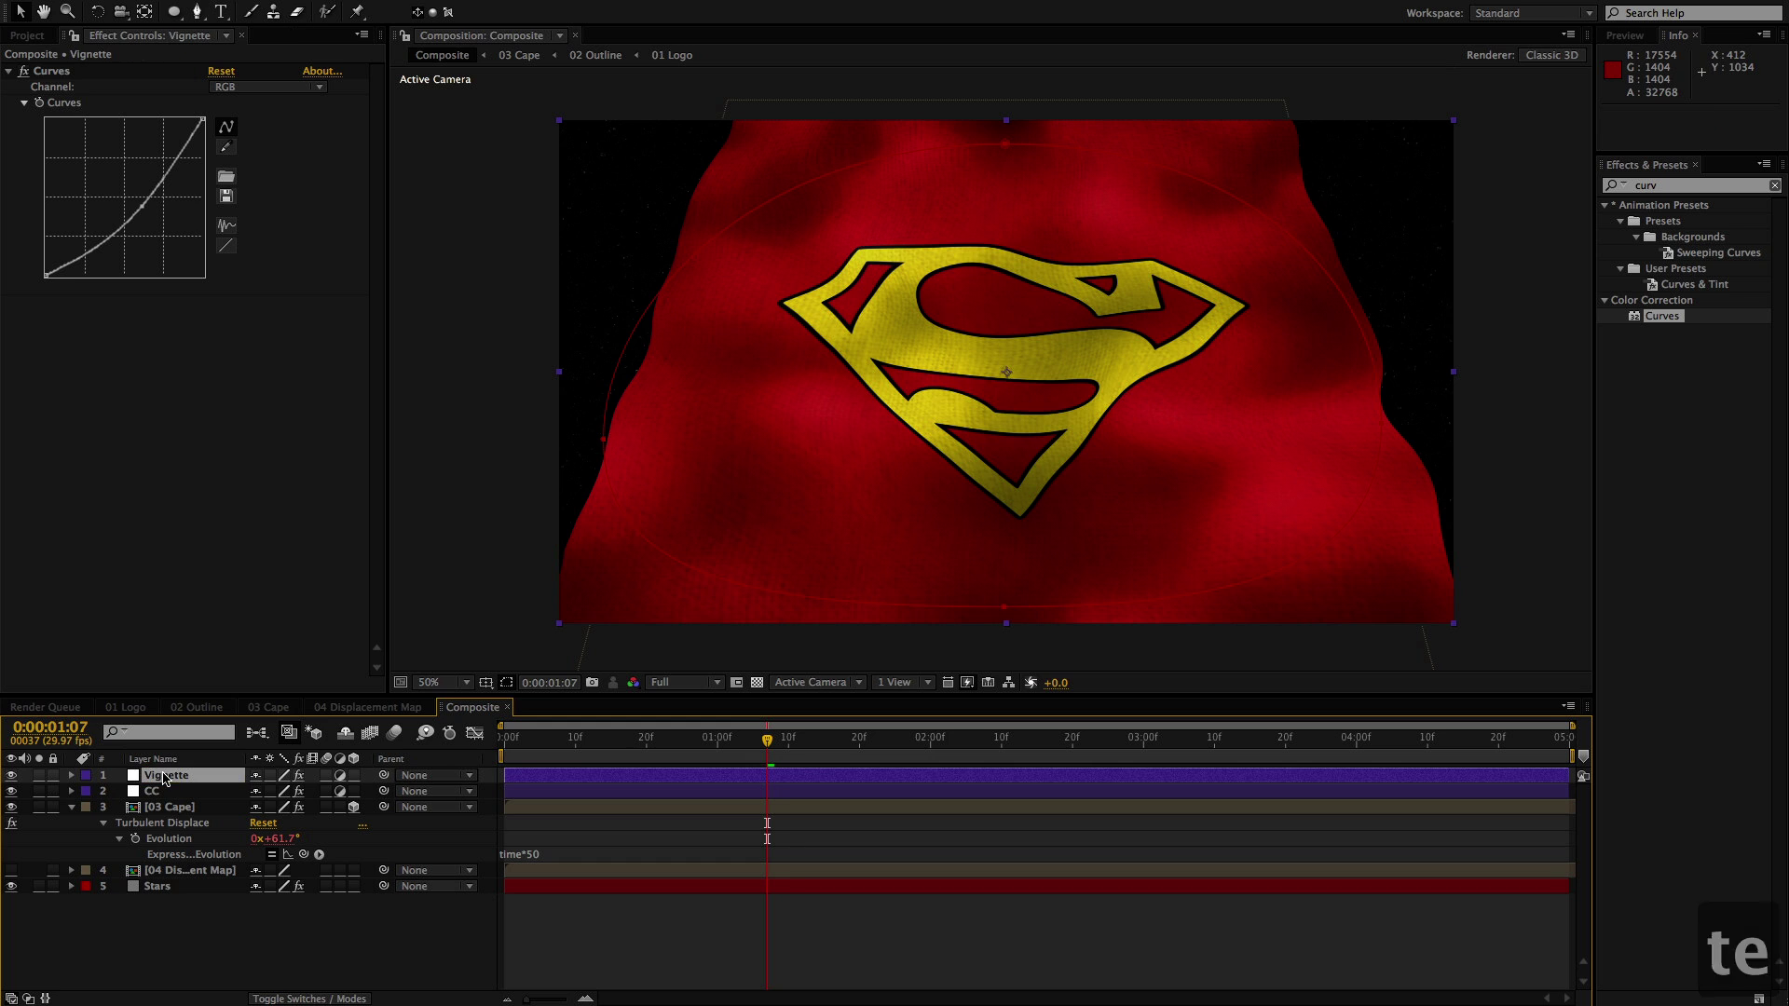
click(593, 952)
key(u)
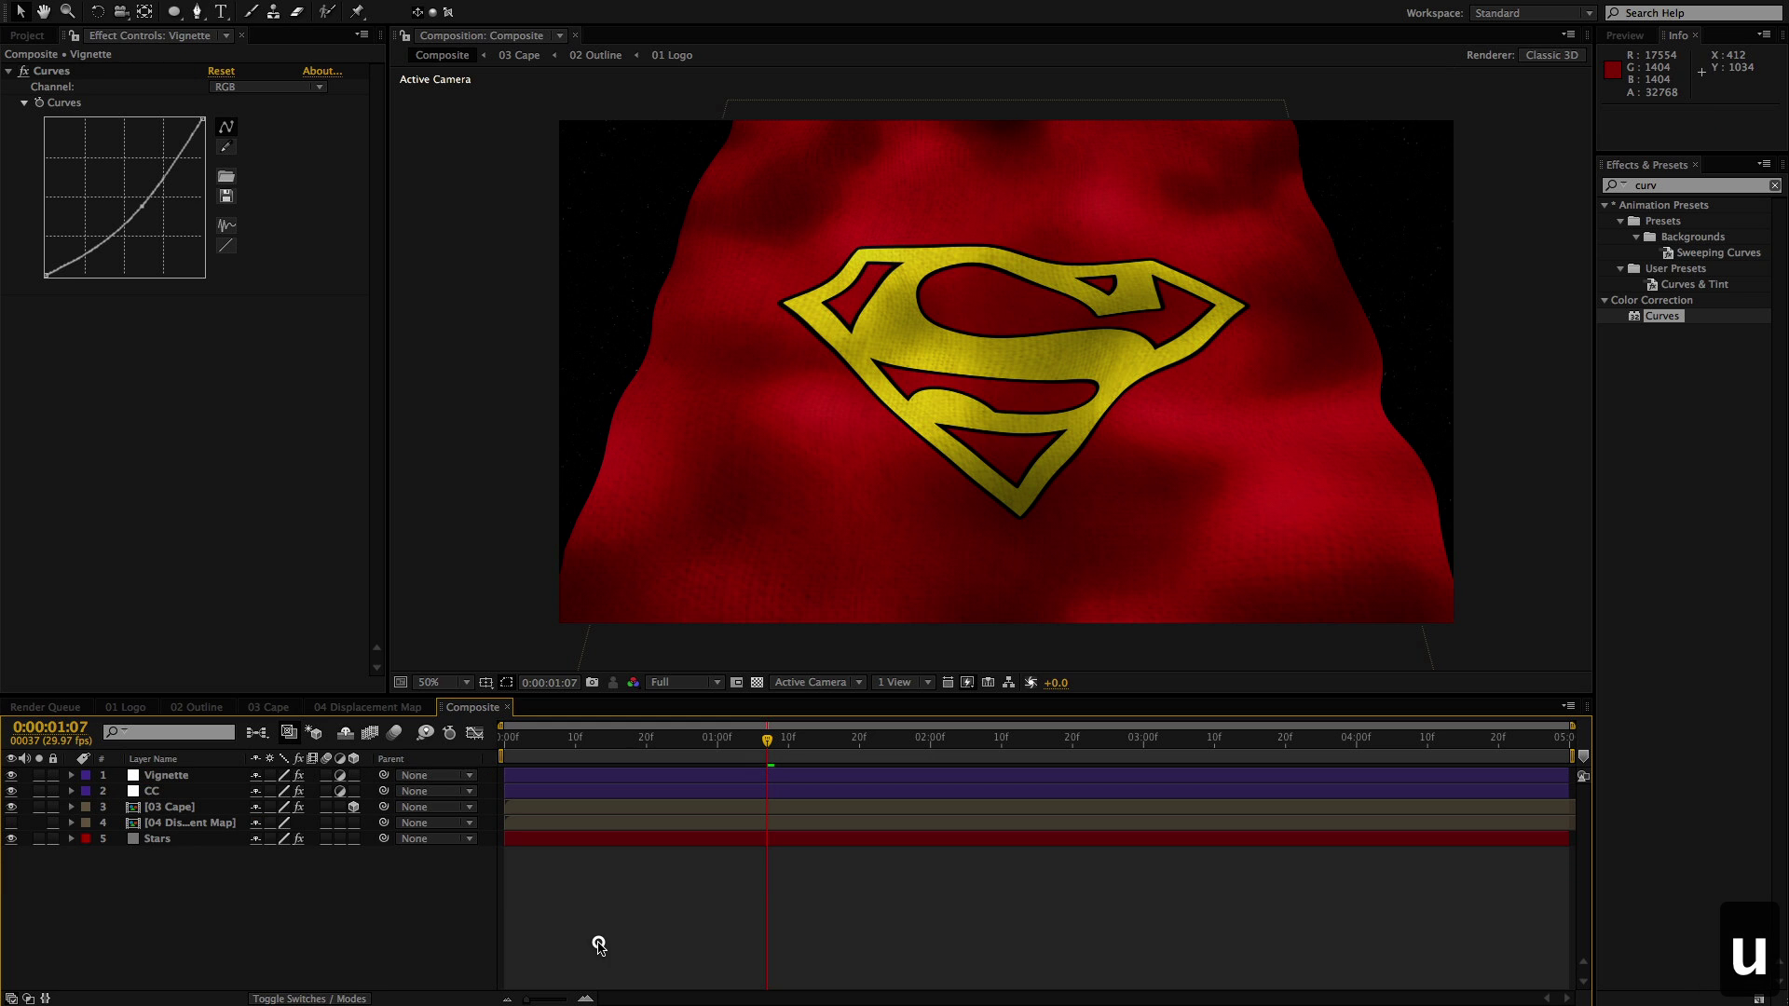
key(super+s)
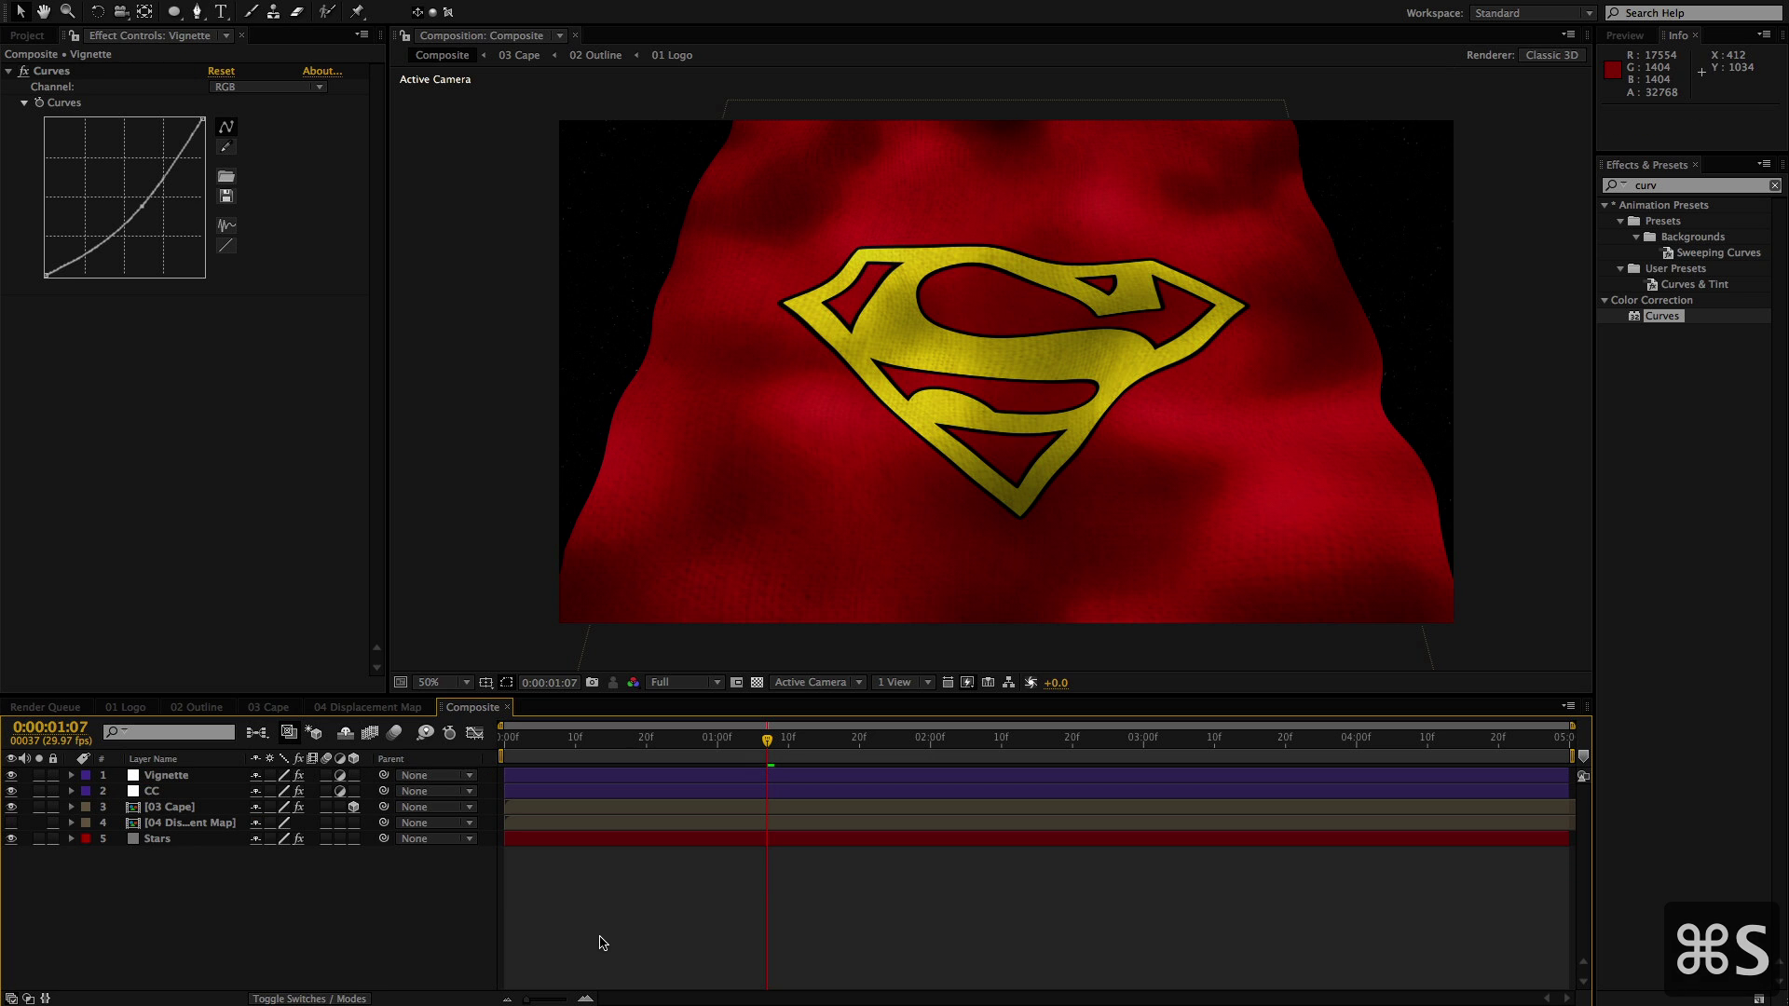
At 0:00:03:08, set the Displacement Map's maximum horizontal and vertical displacement on the 03 Cape layer to 60
drag(725, 748, 1200, 794)
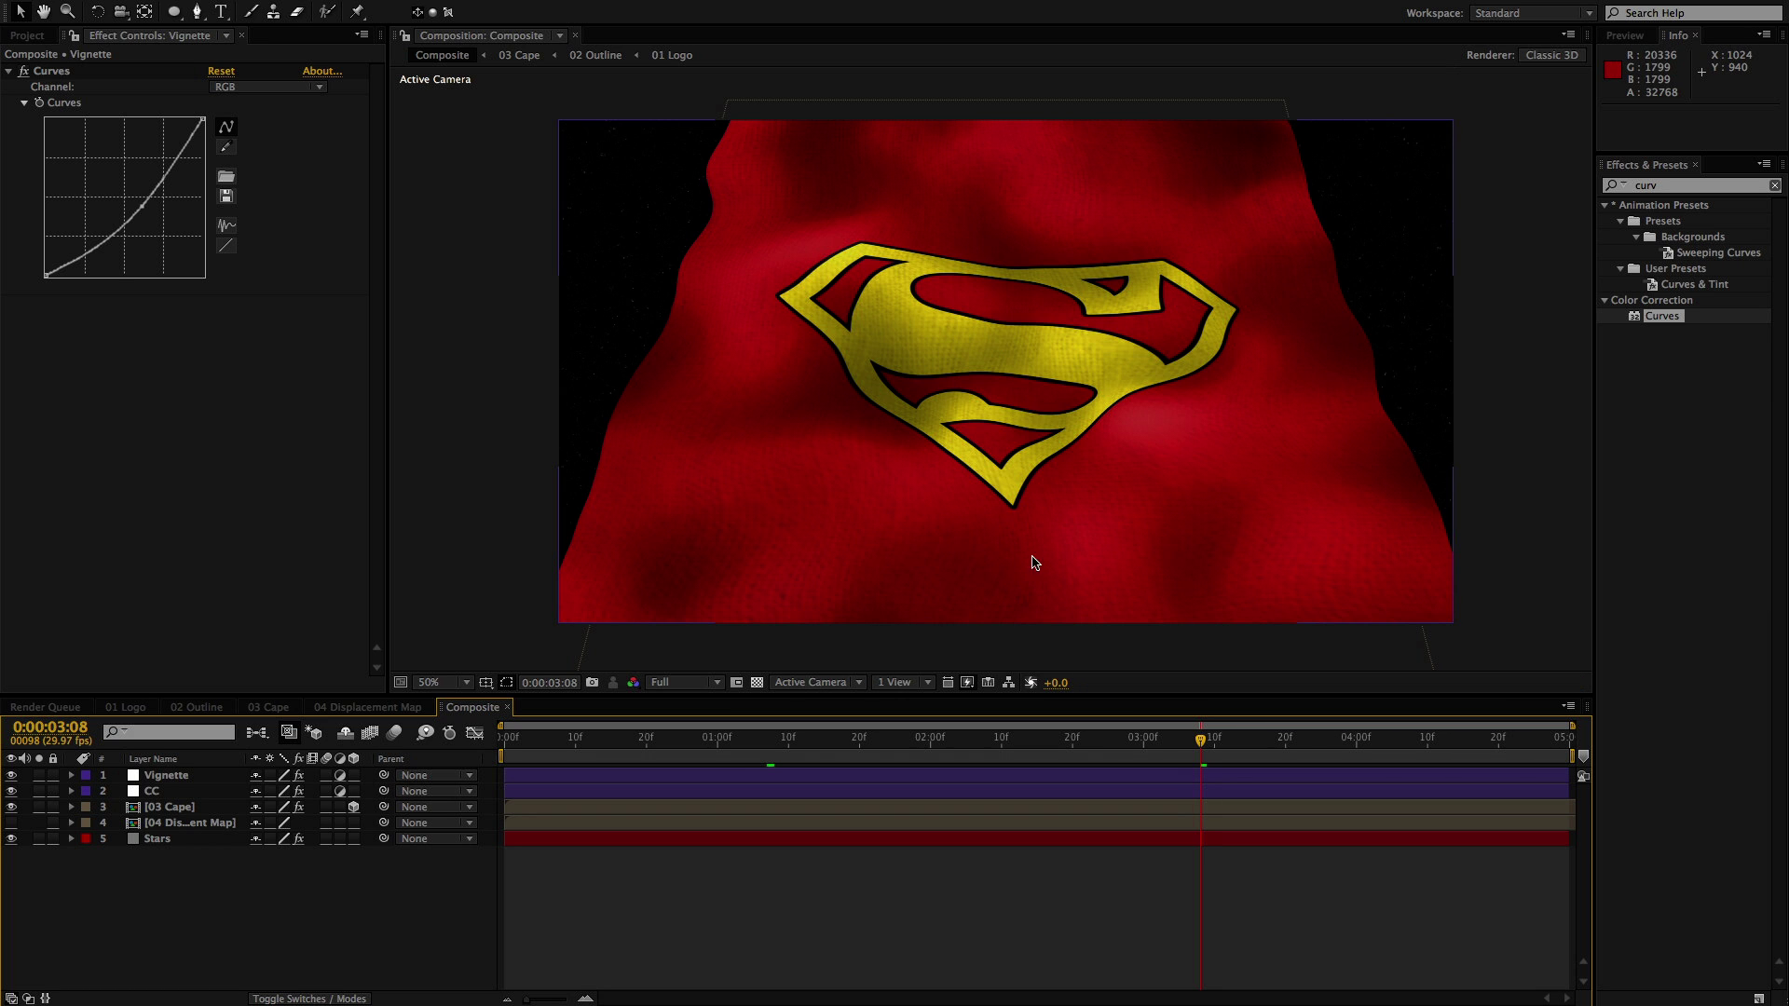
click(171, 807)
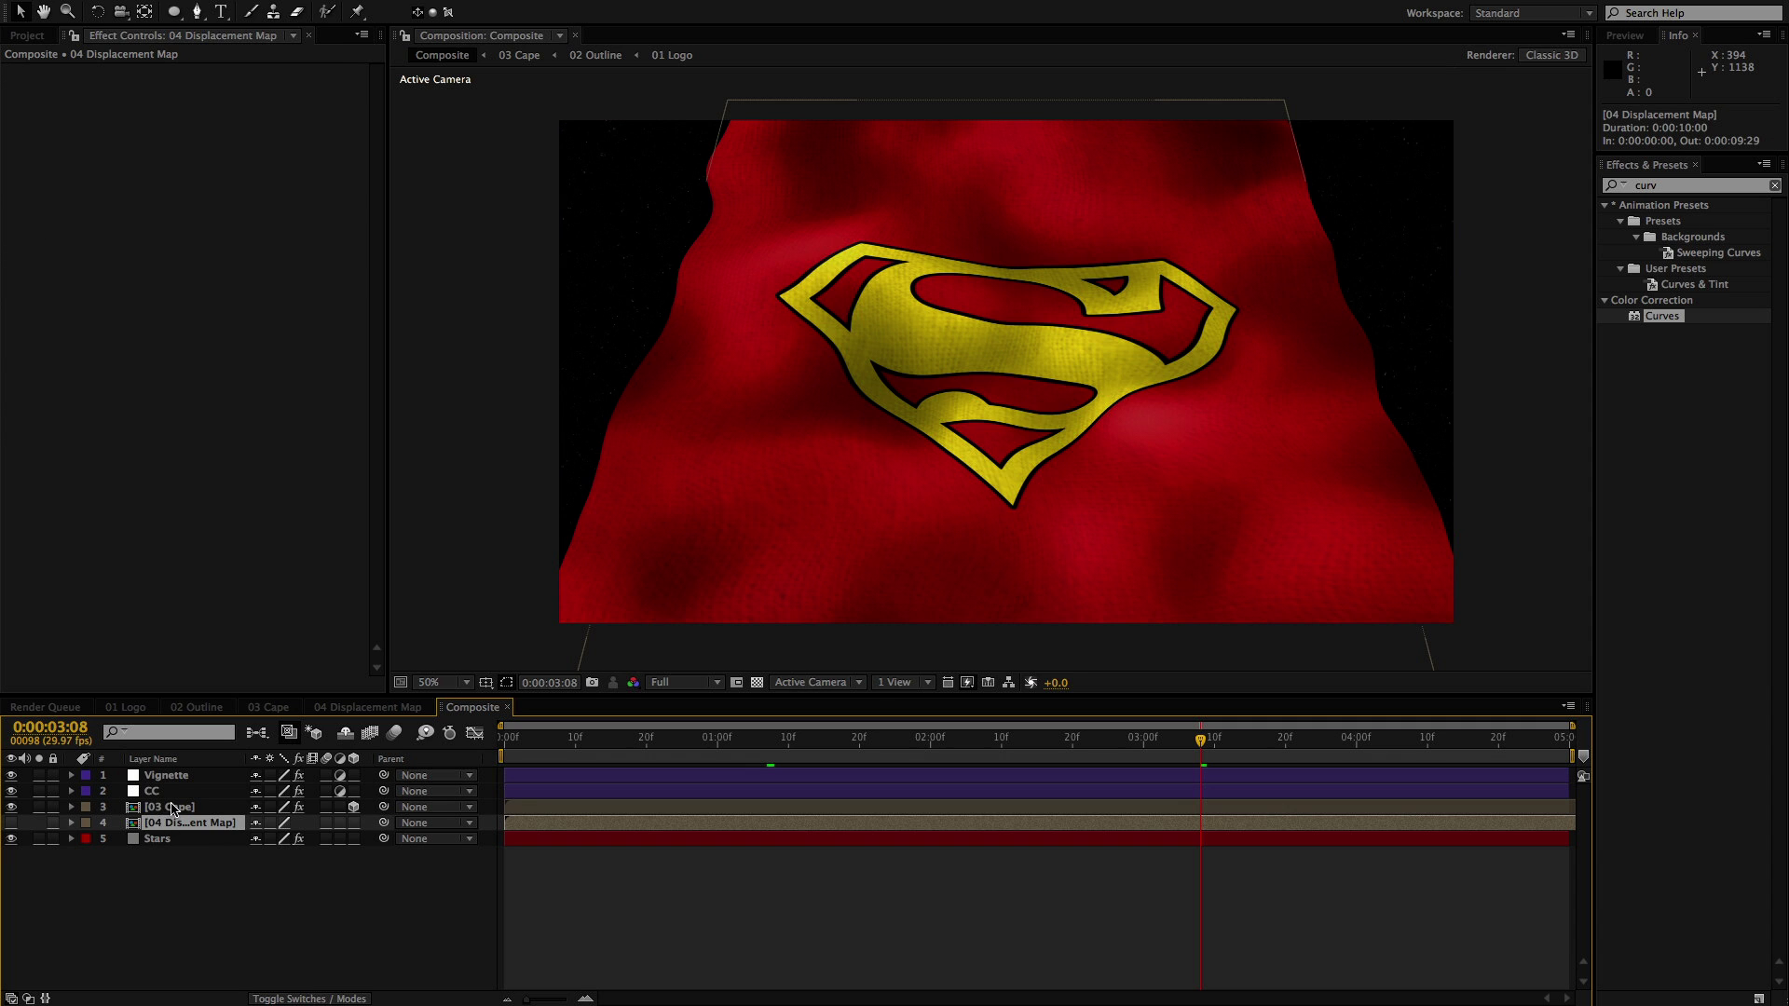
click(221, 151)
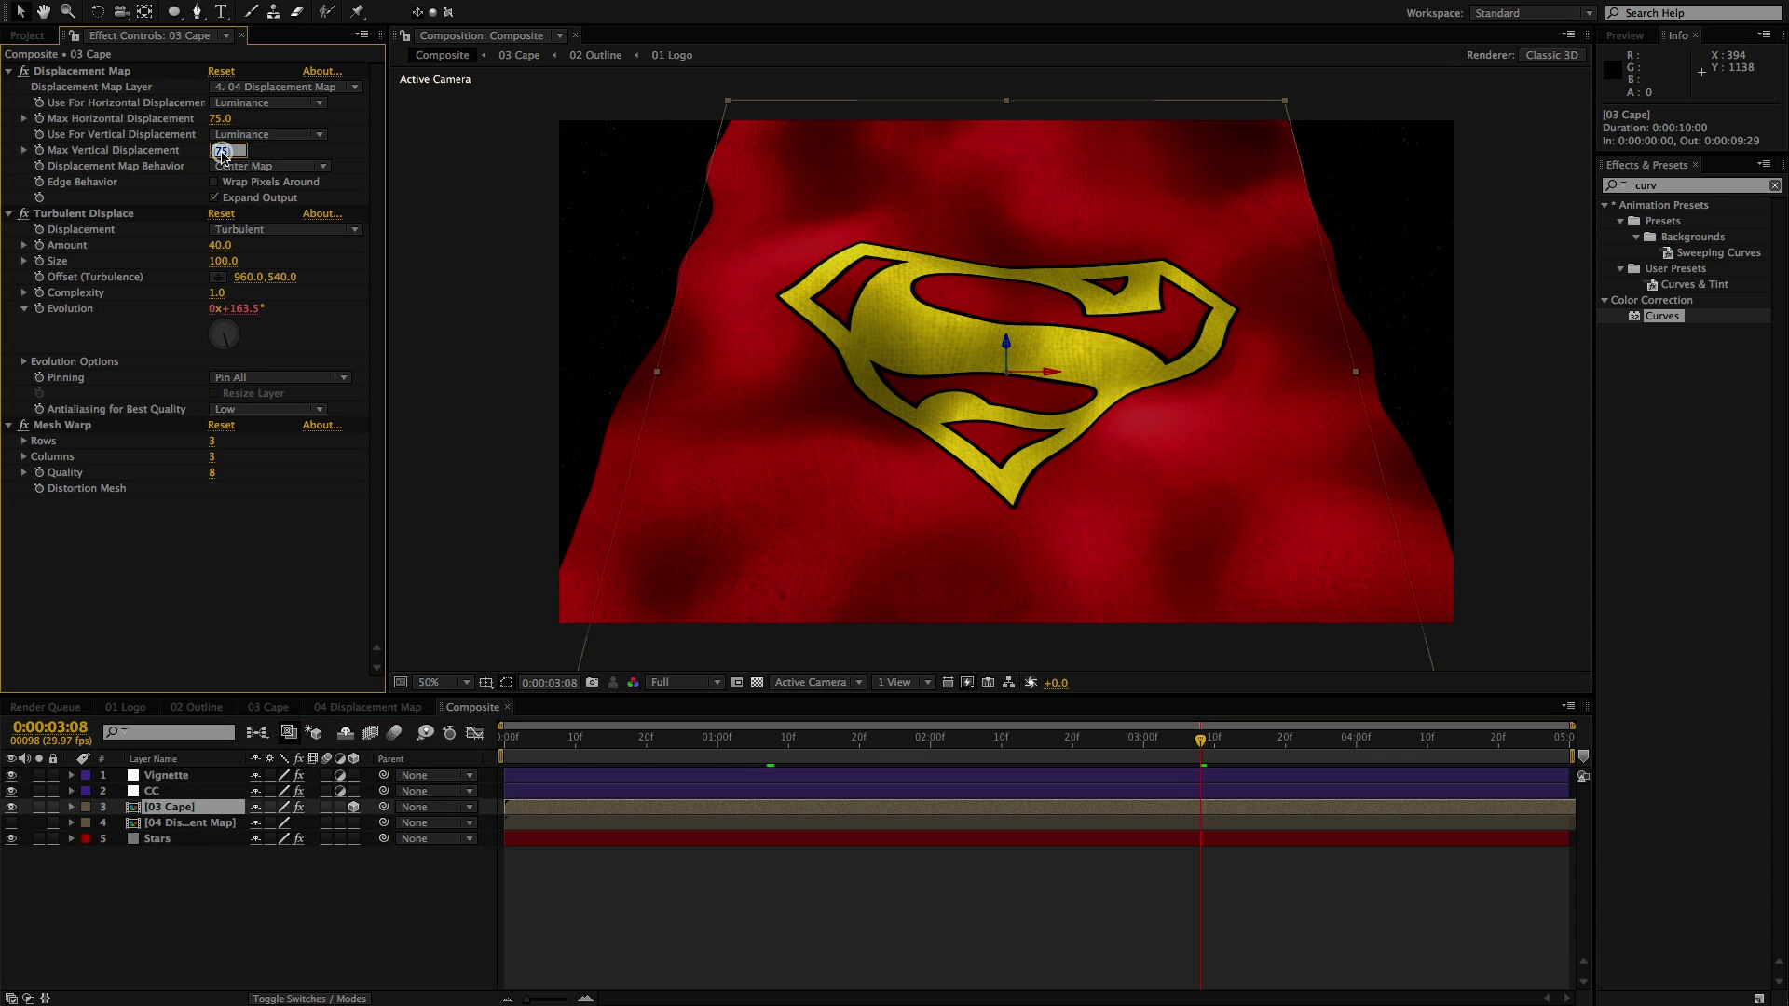
text(60)
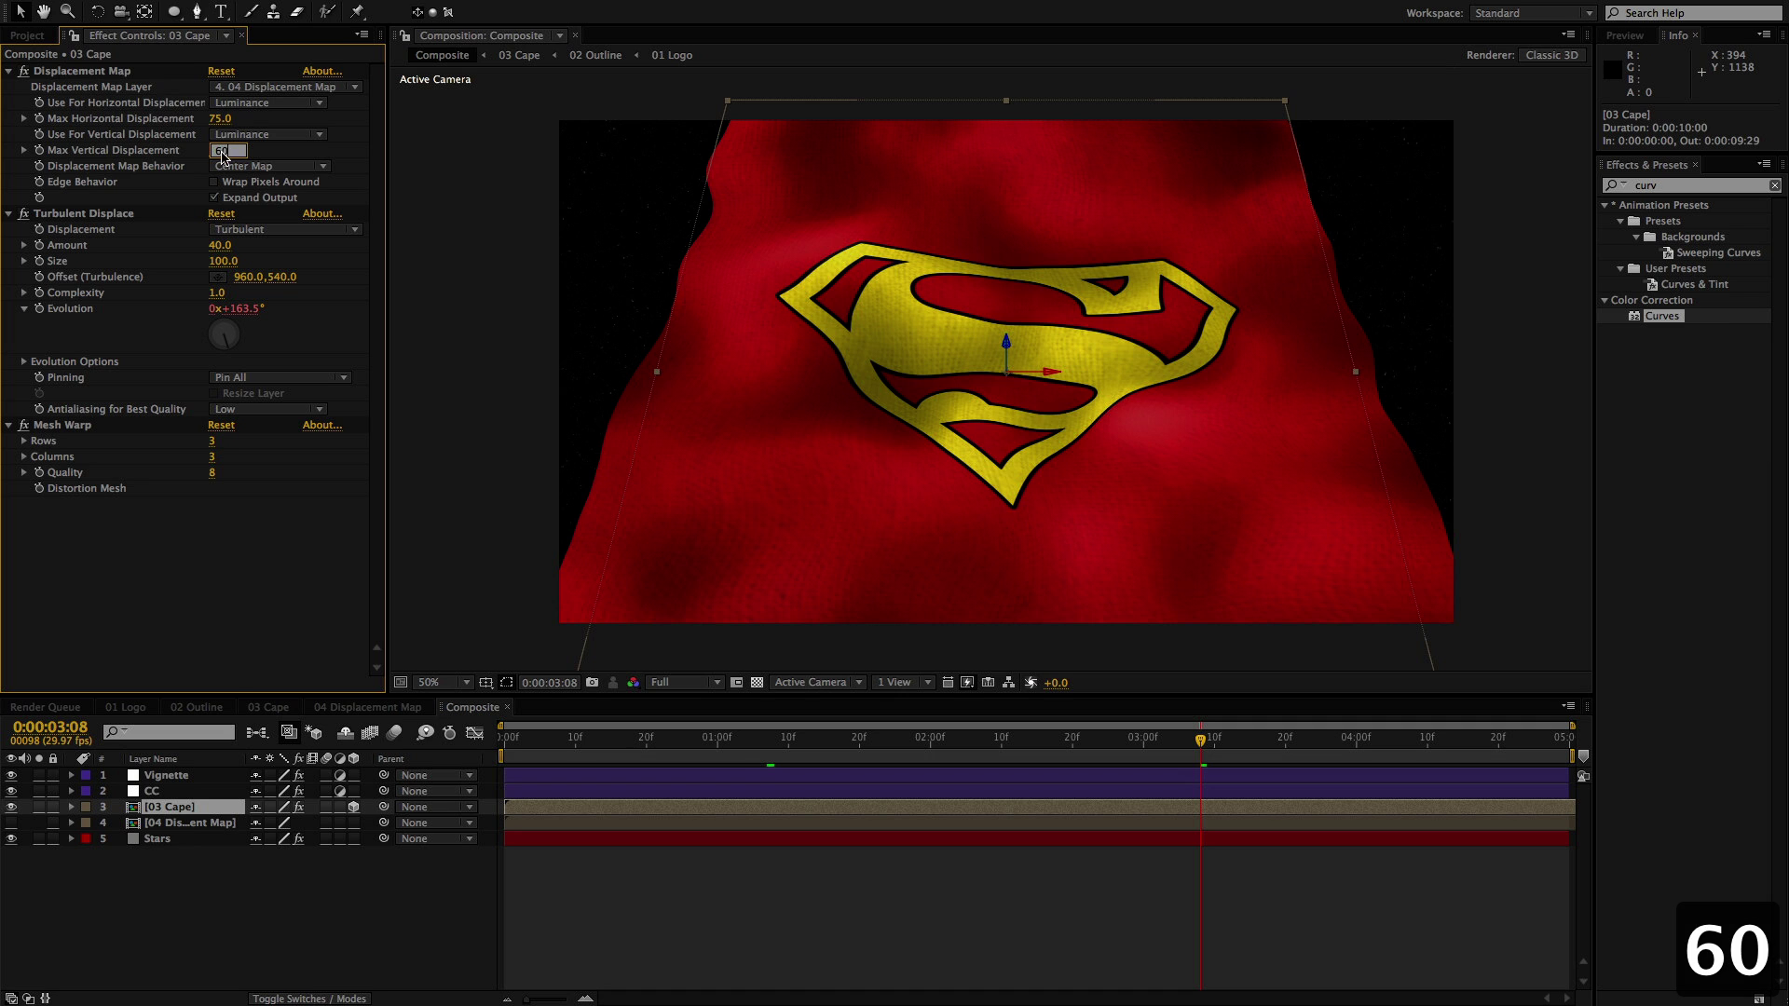
key(shift+Tab)
text(60)
key(Return)
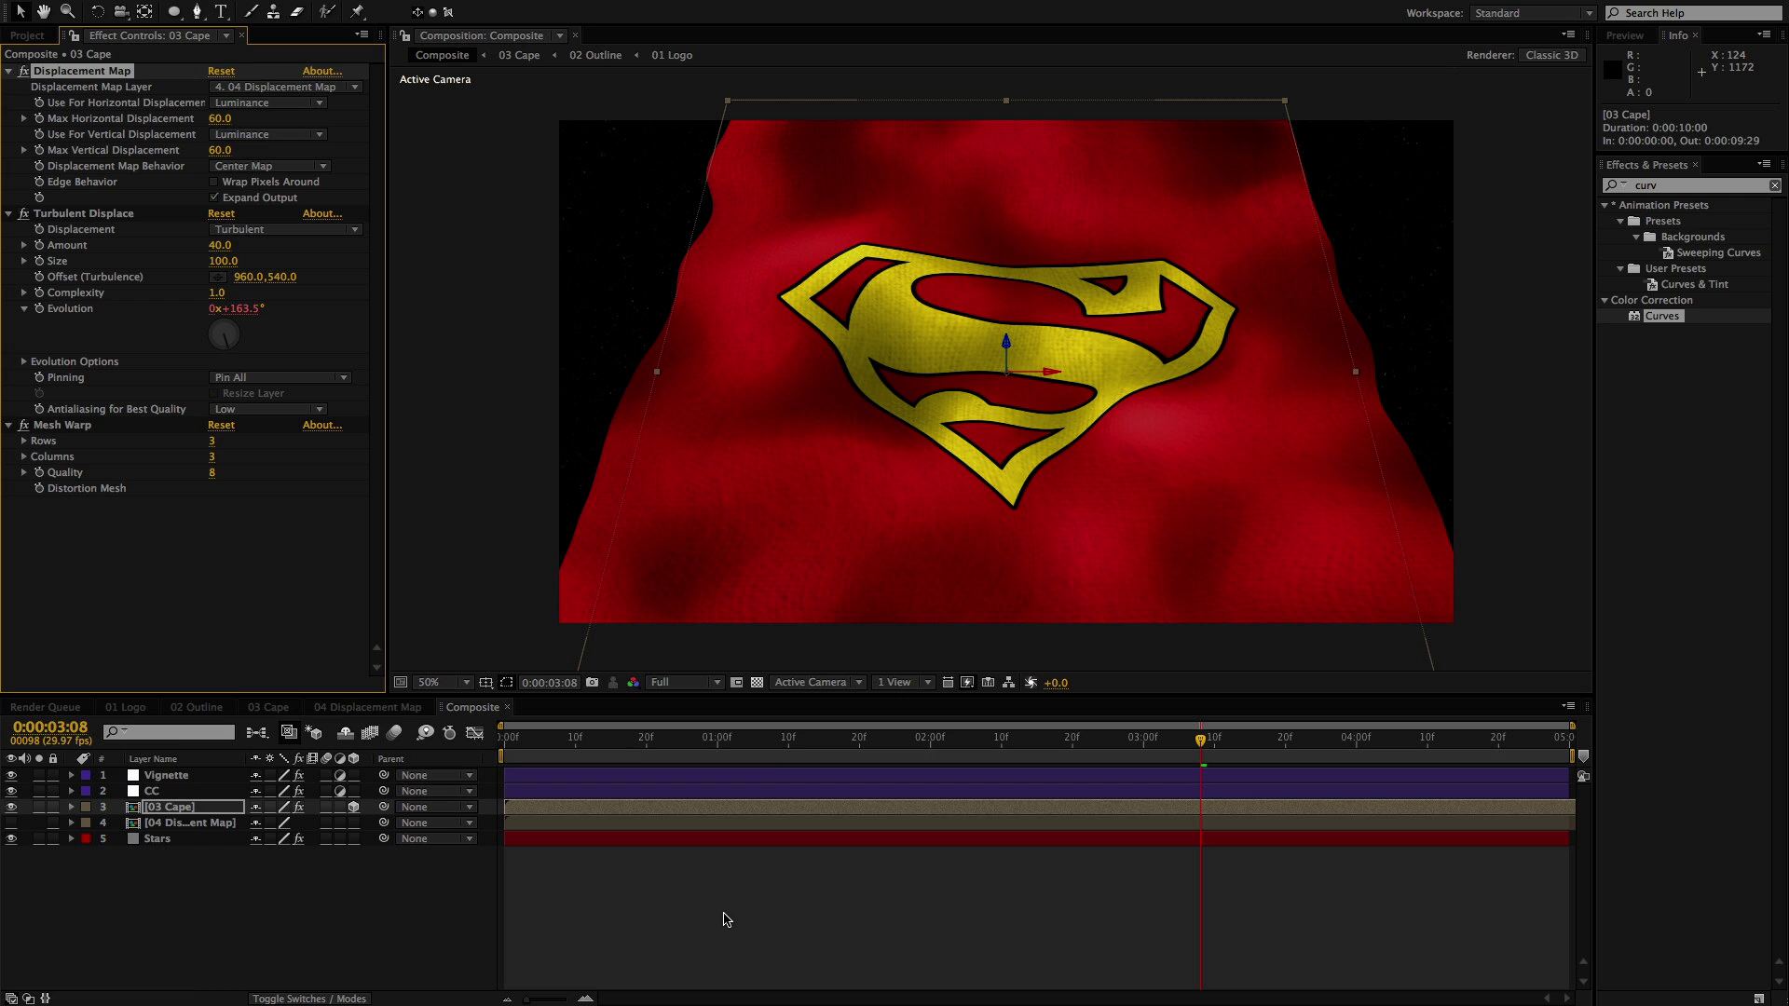
Try a Turbulent Displace amount of 20 on the 03 Cape layer
click(219, 248)
text(20)
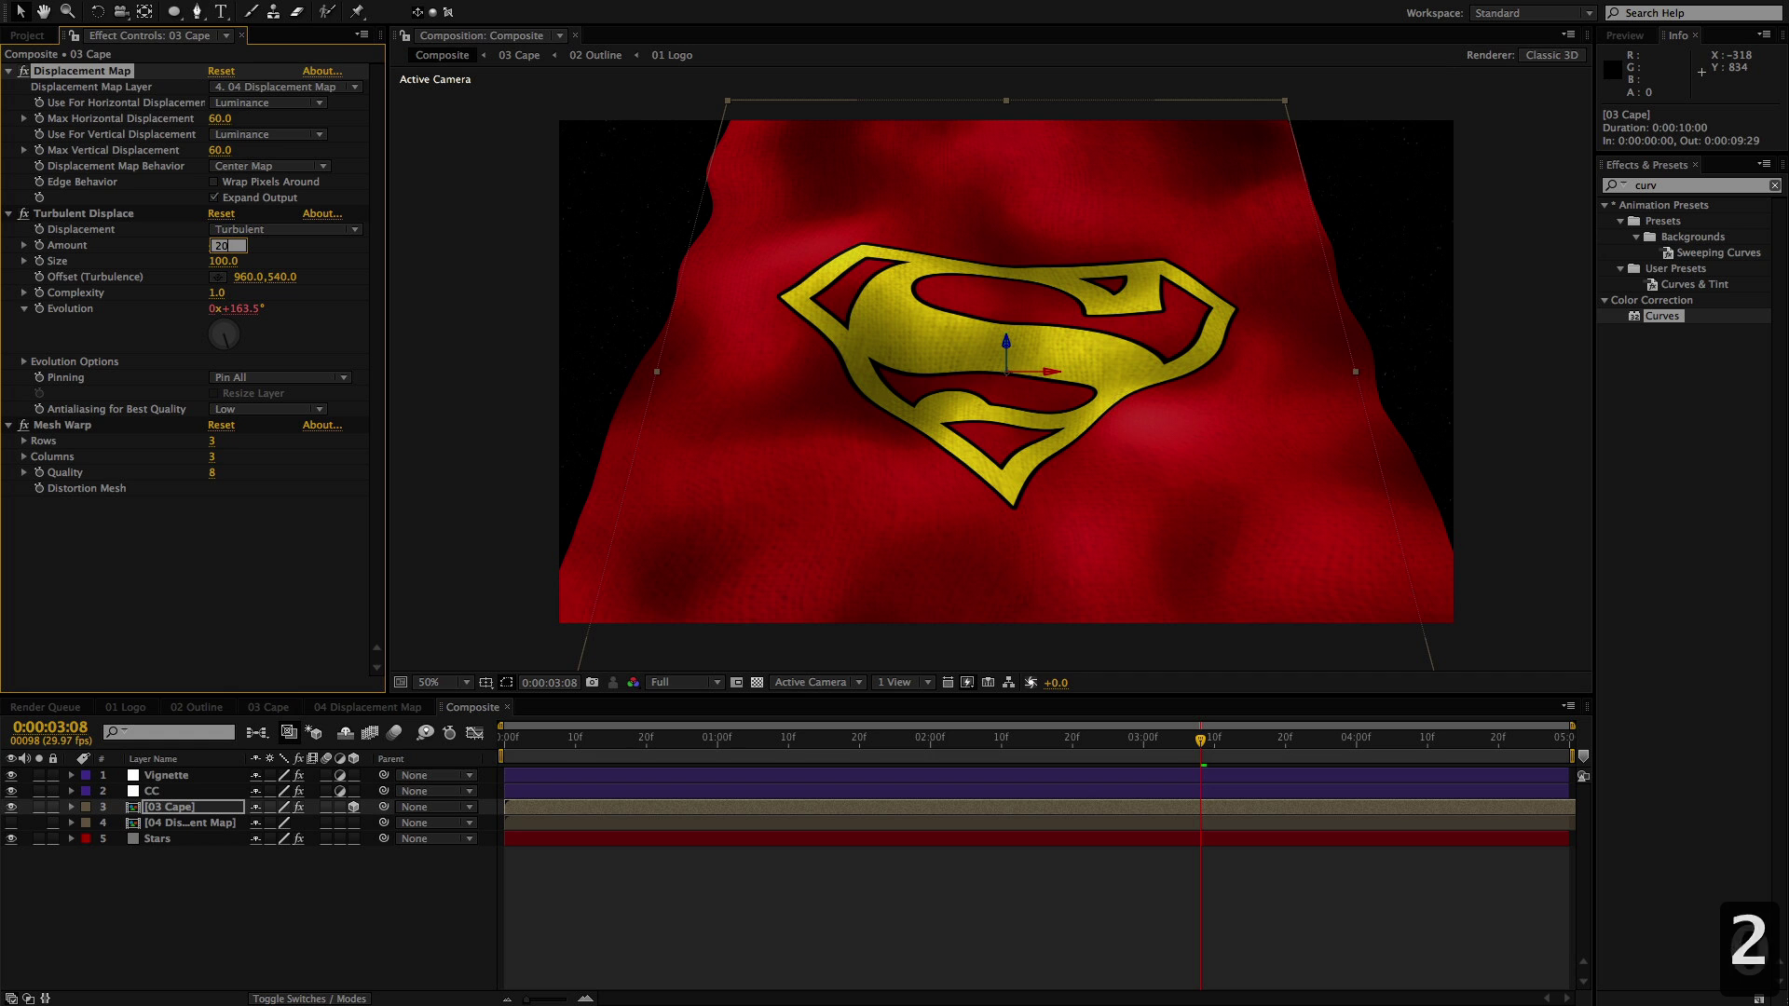
key(Return)
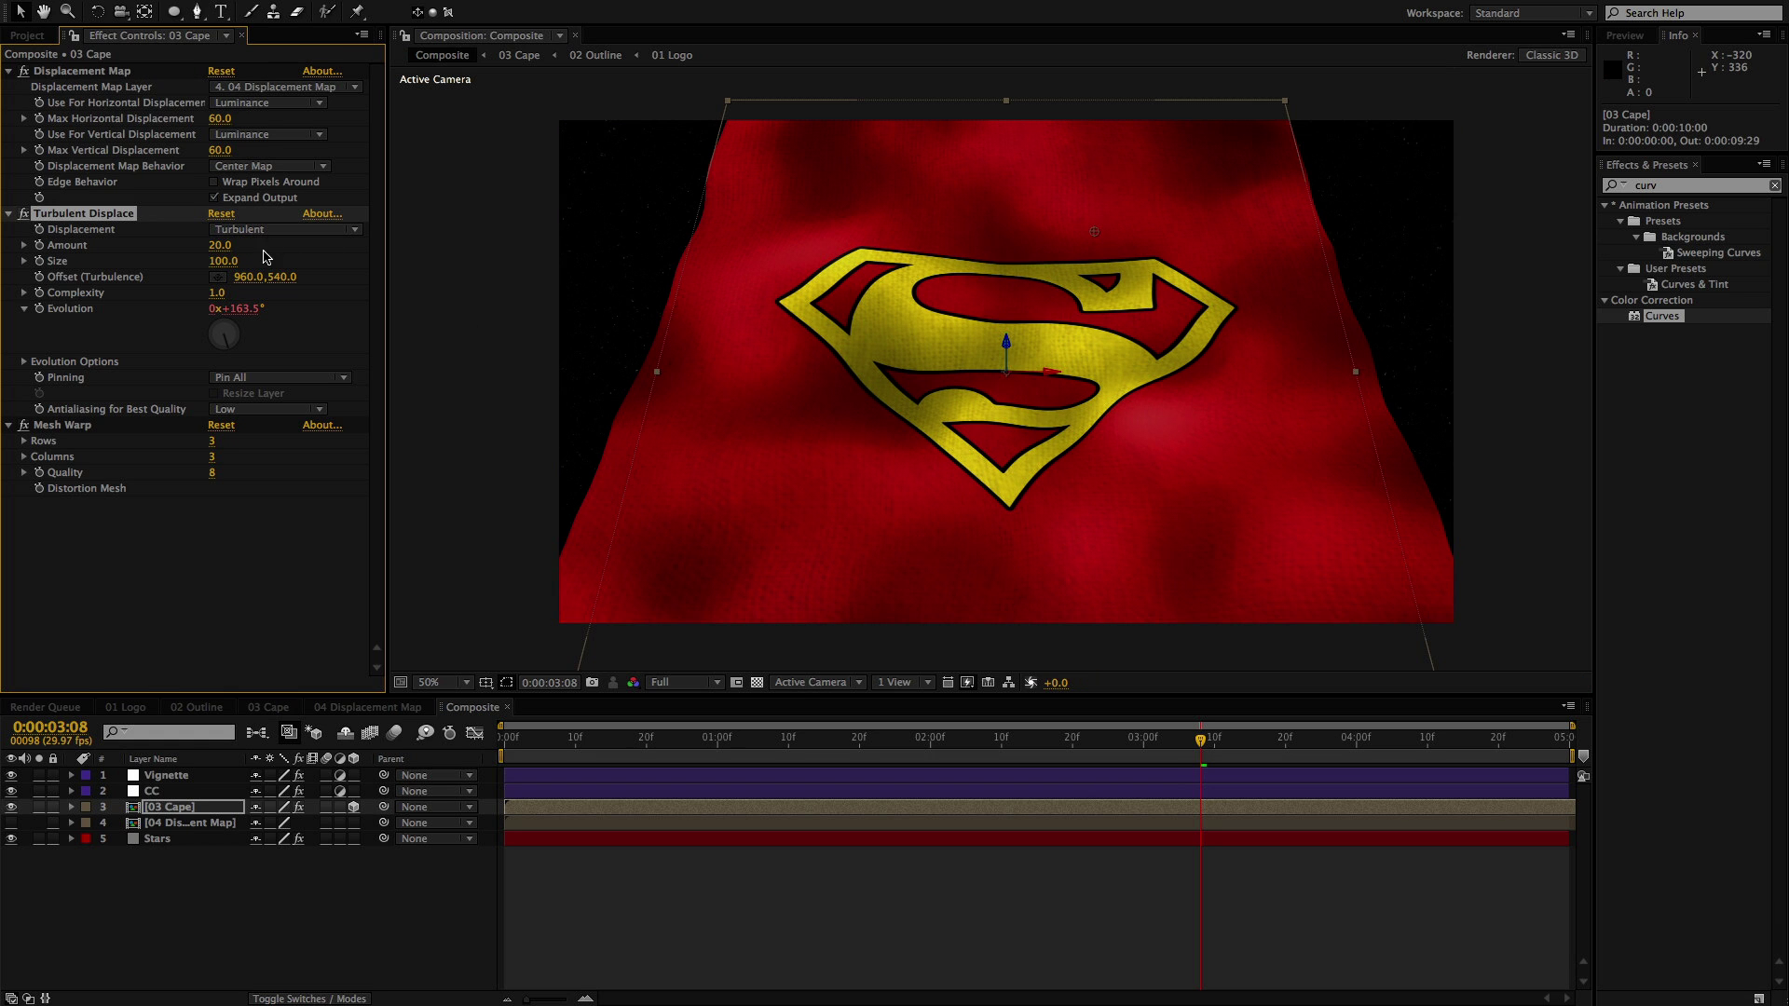
Set the Turbulent Displace amount on the 03 Cape layer to 25 and save the project
click(223, 246)
text(3)
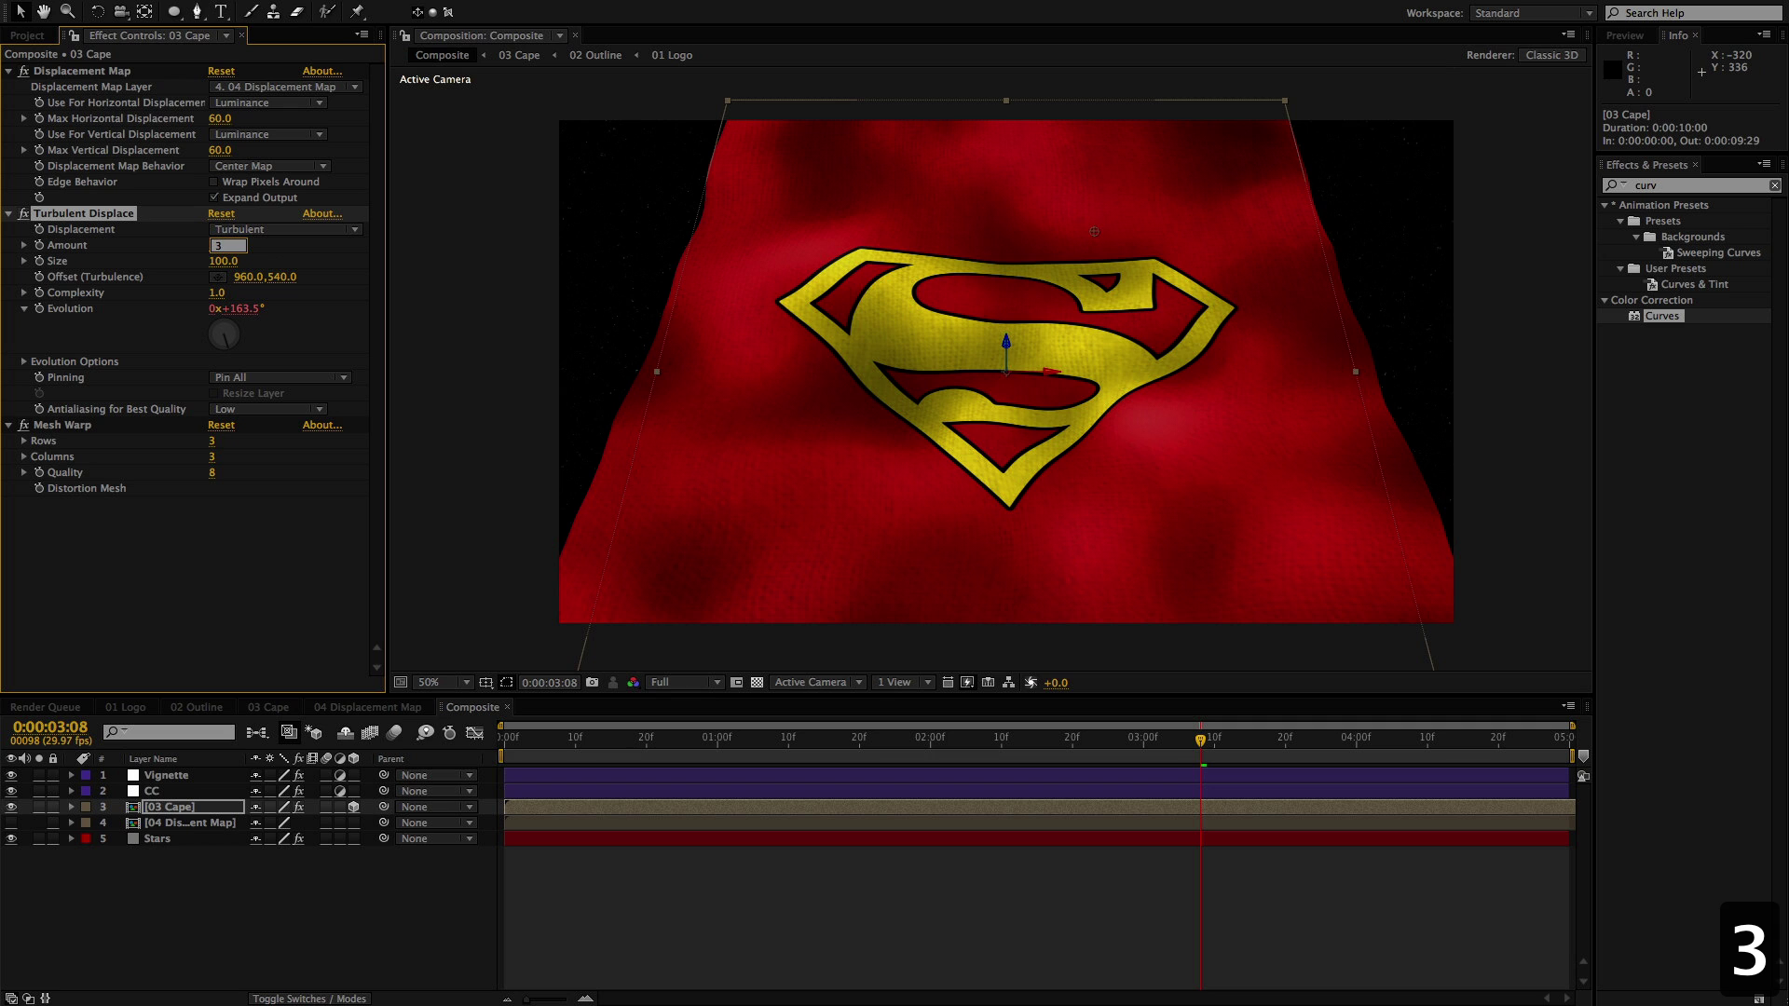
text(25)
key(Return)
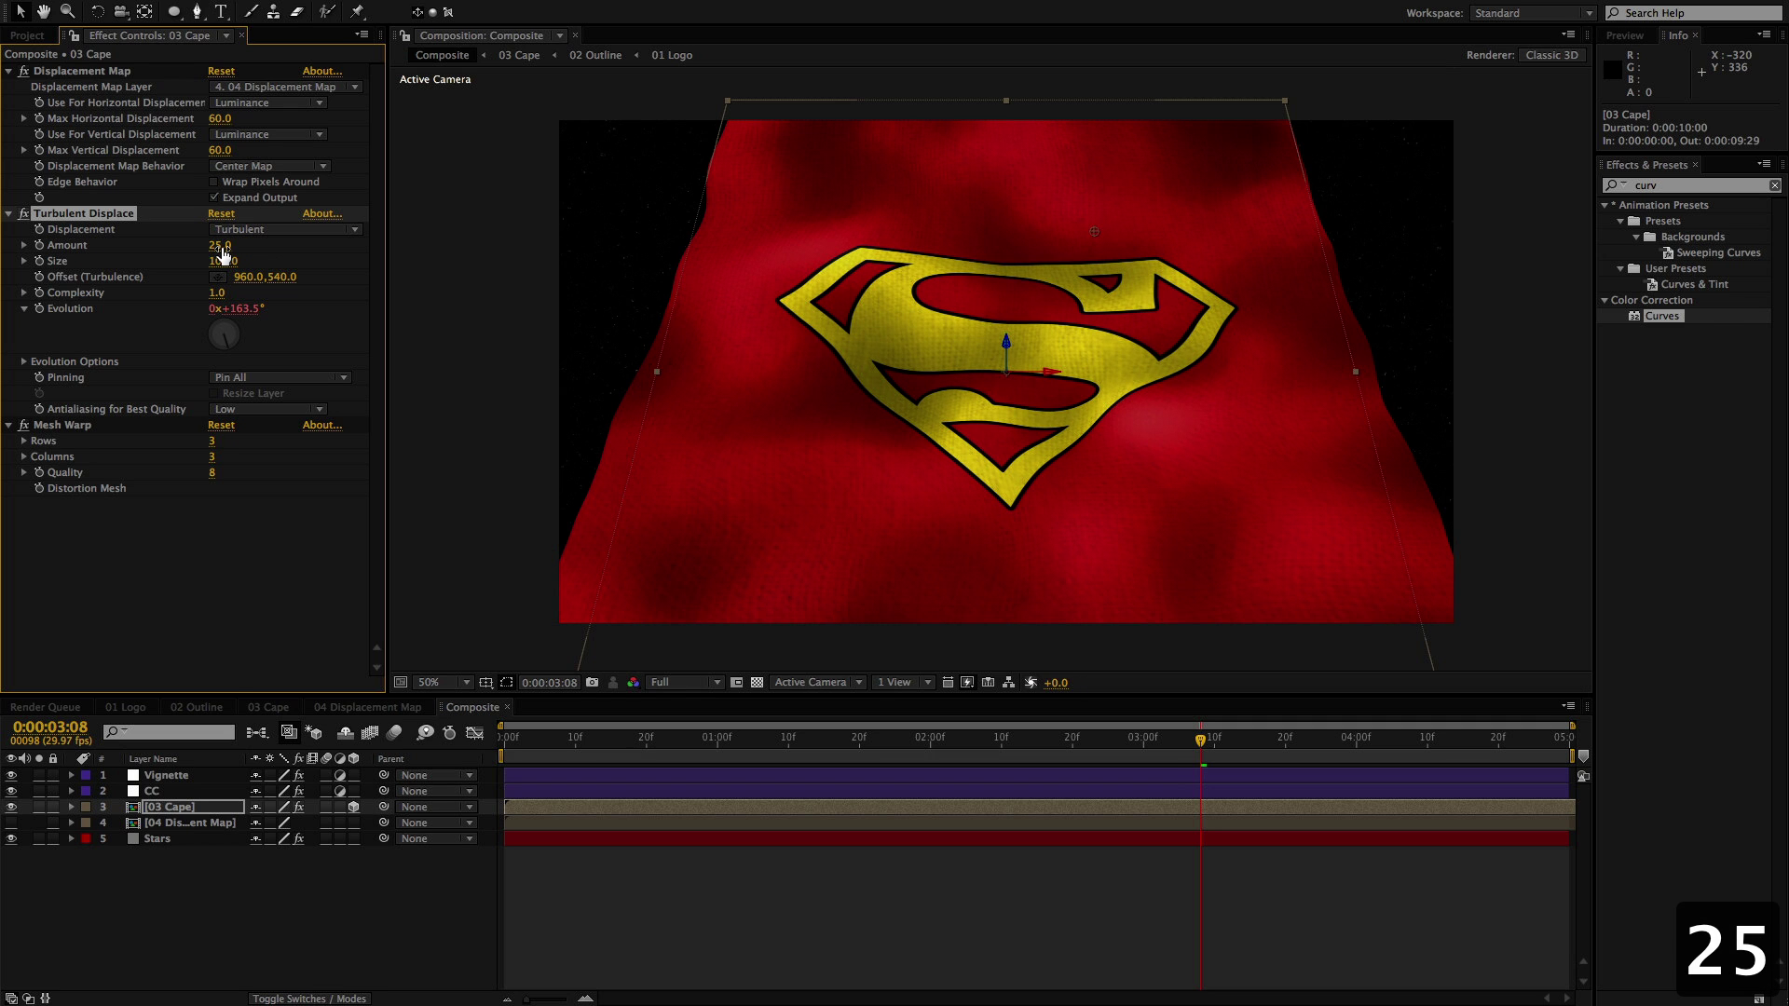
click(1158, 942)
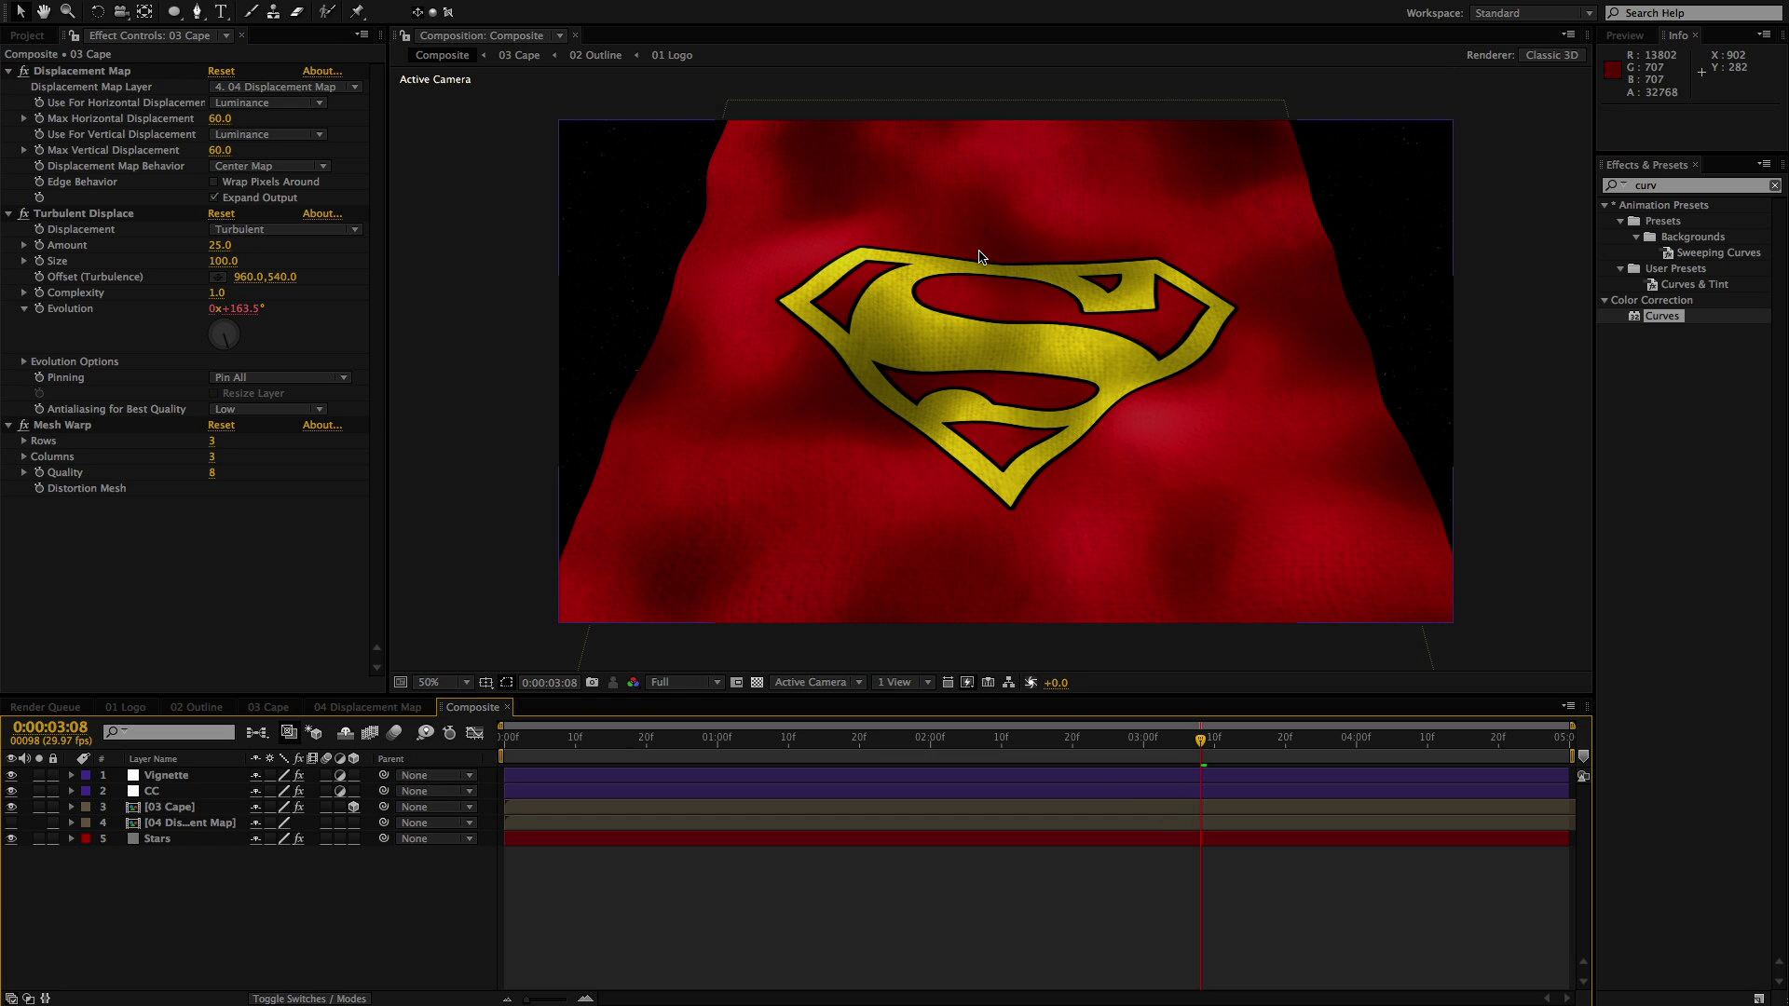
key(super+s)
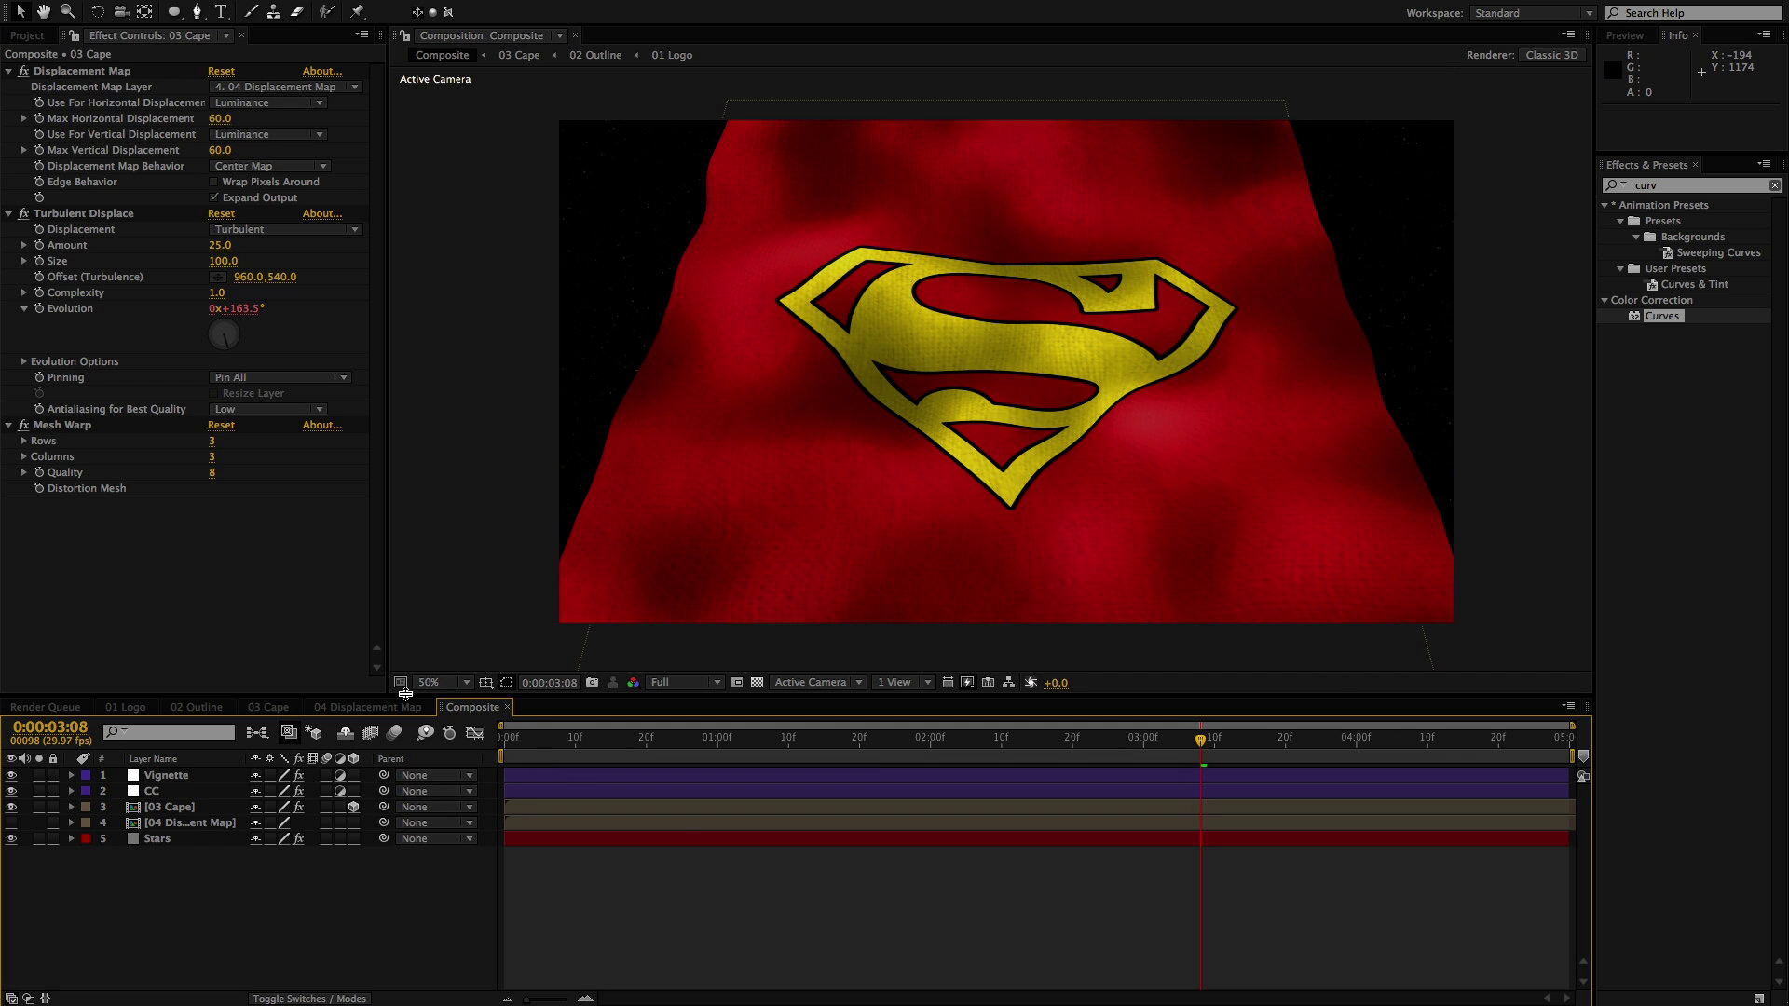
Open the 04 Displacement Map composition and collapse the gray solid's layer properties and Fractal Noise settings
click(370, 708)
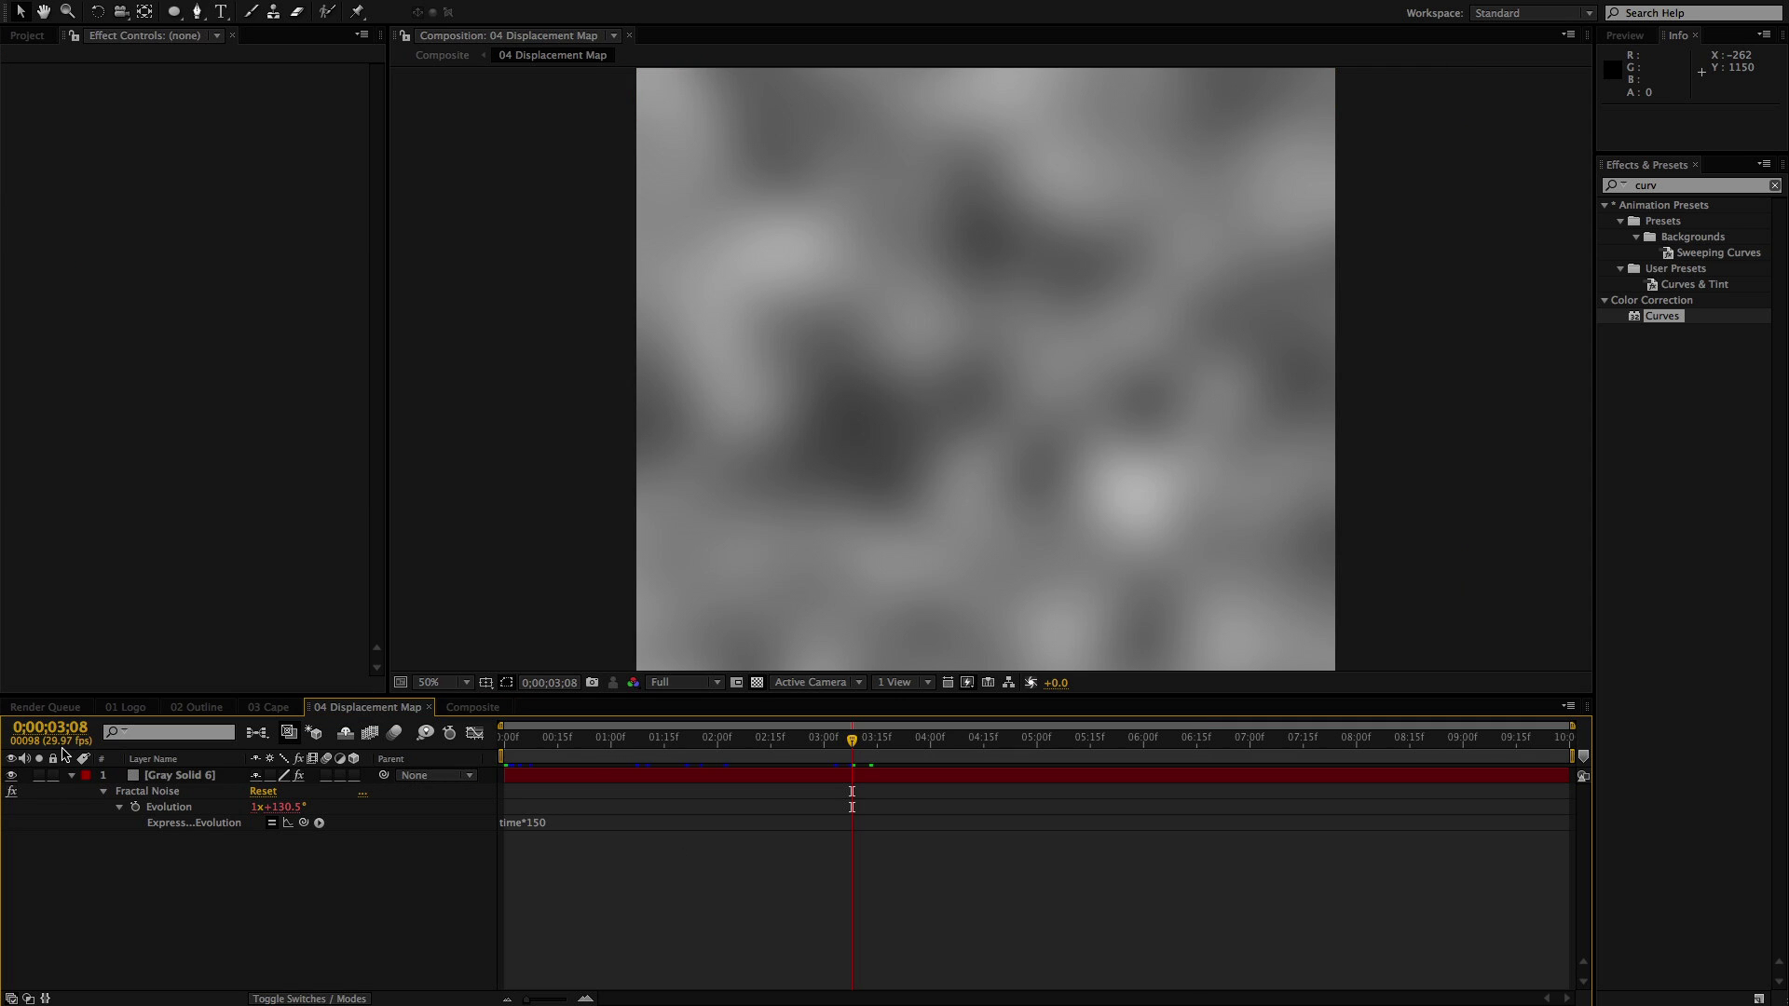
click(71, 776)
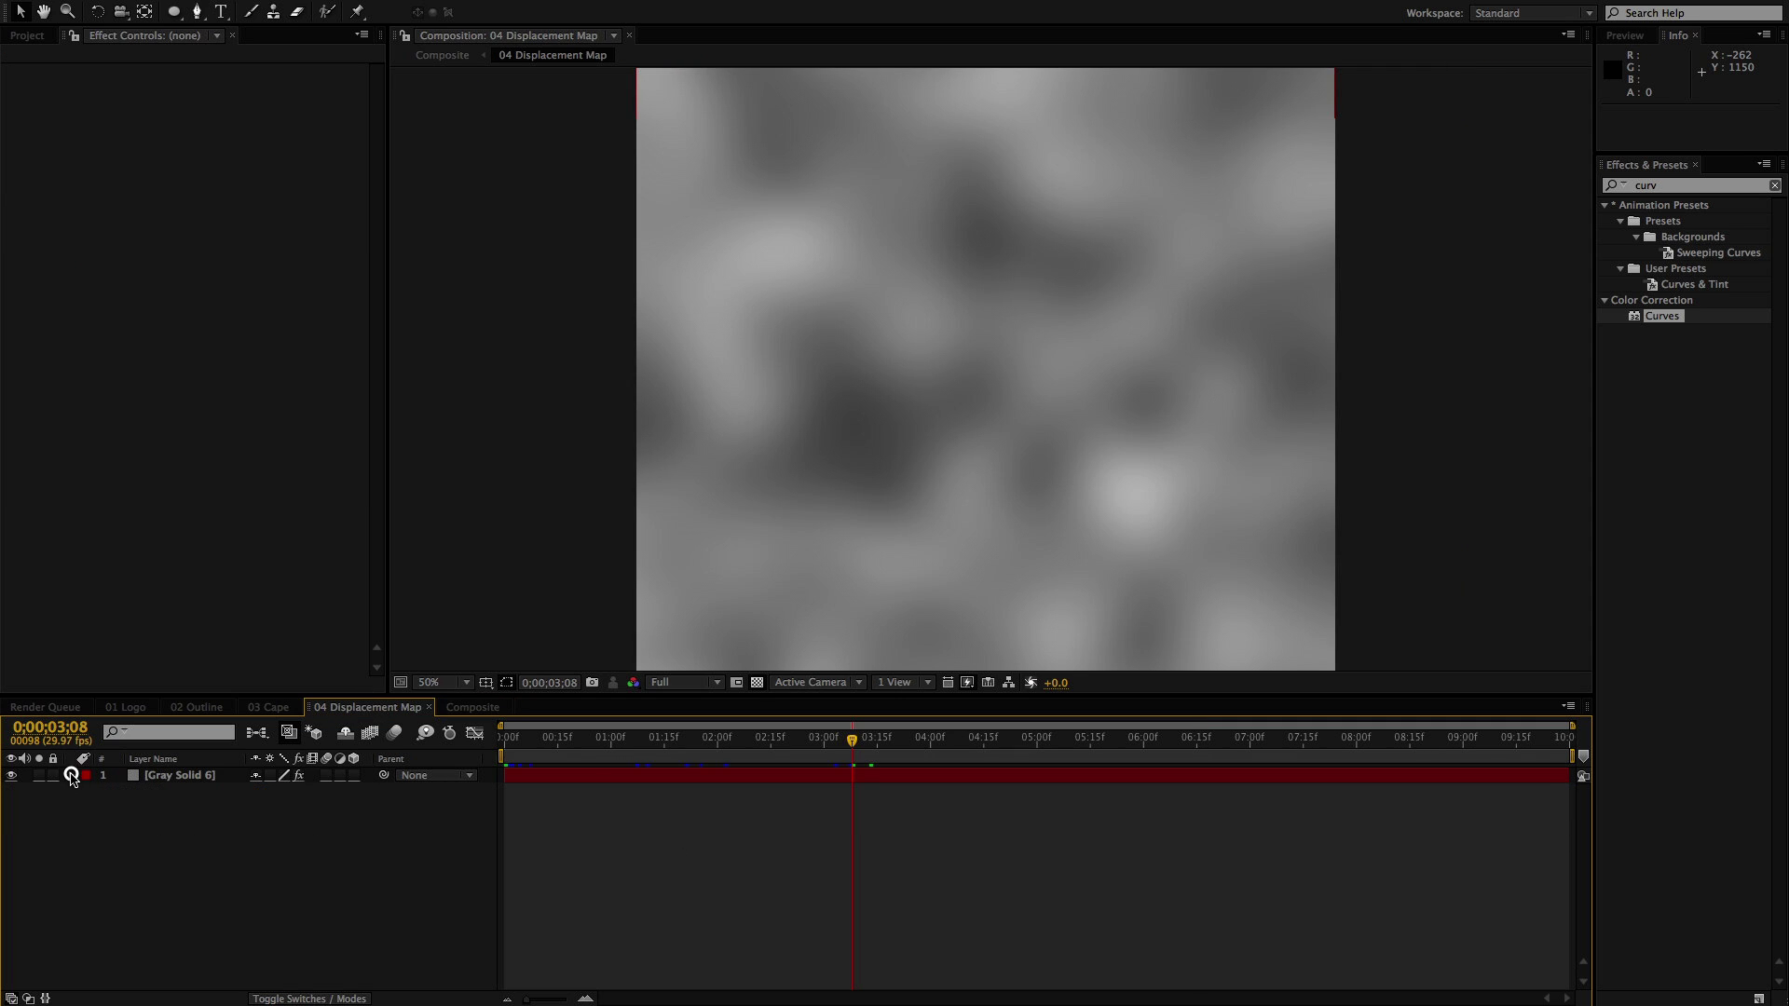
click(655, 780)
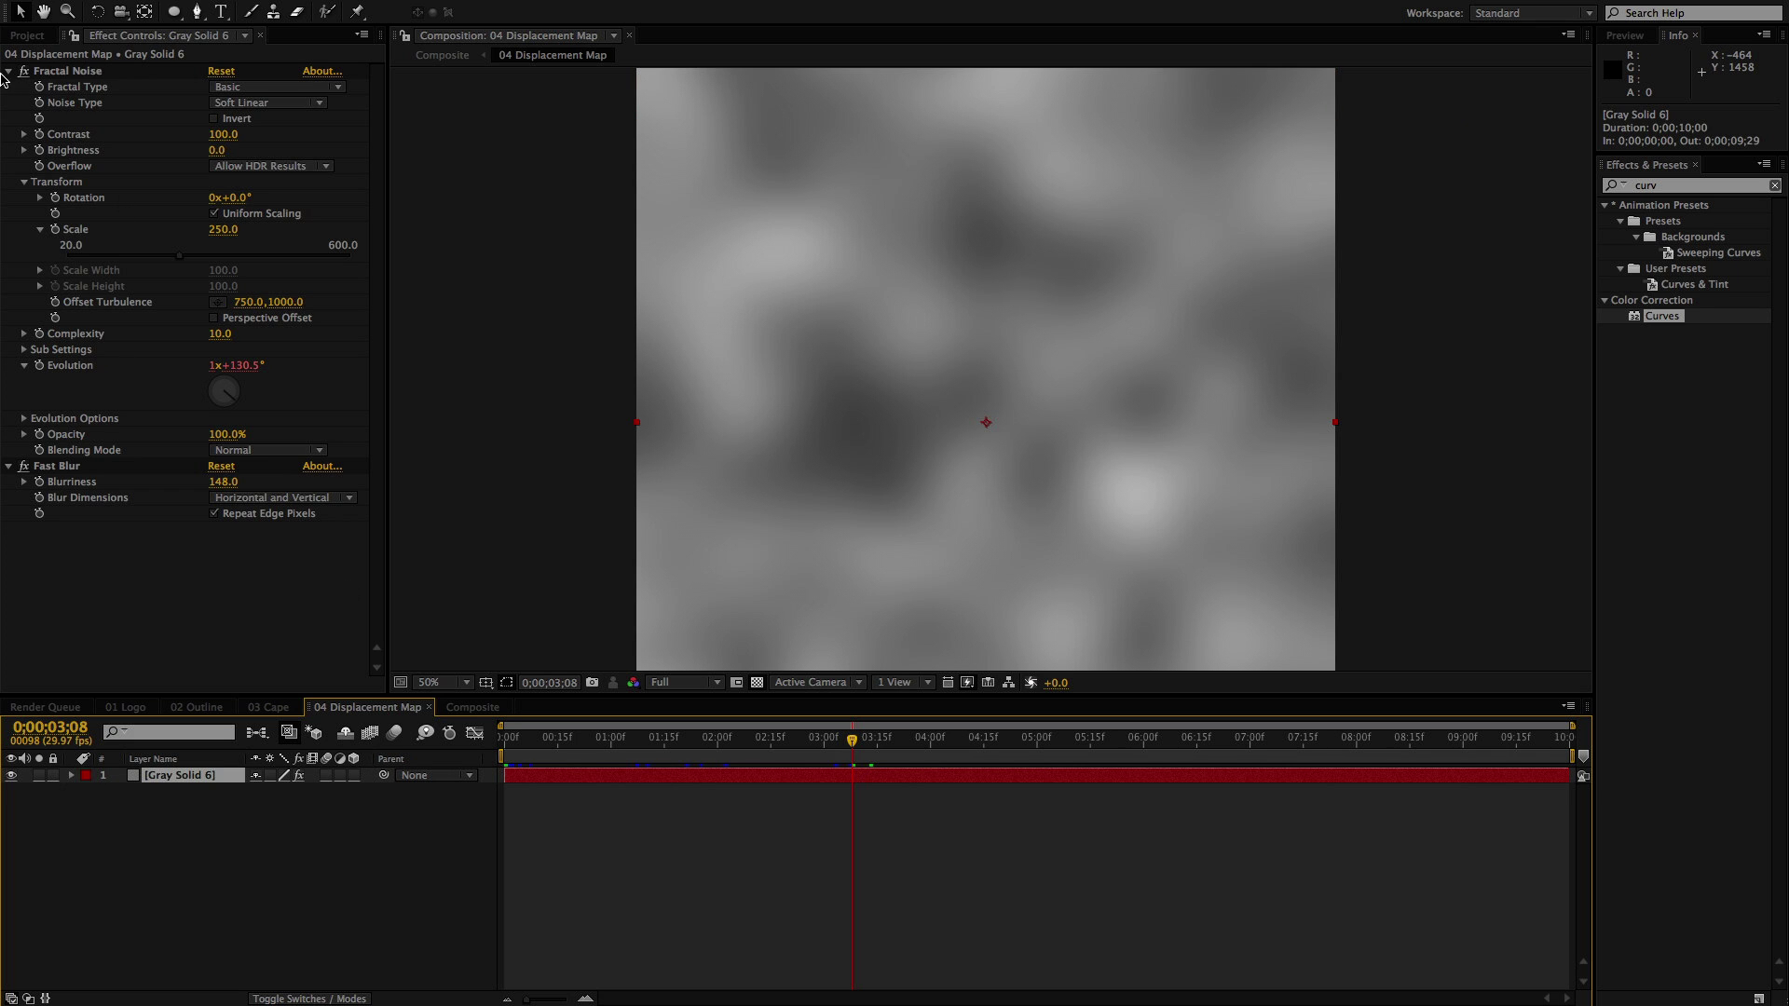
click(7, 73)
click(664, 836)
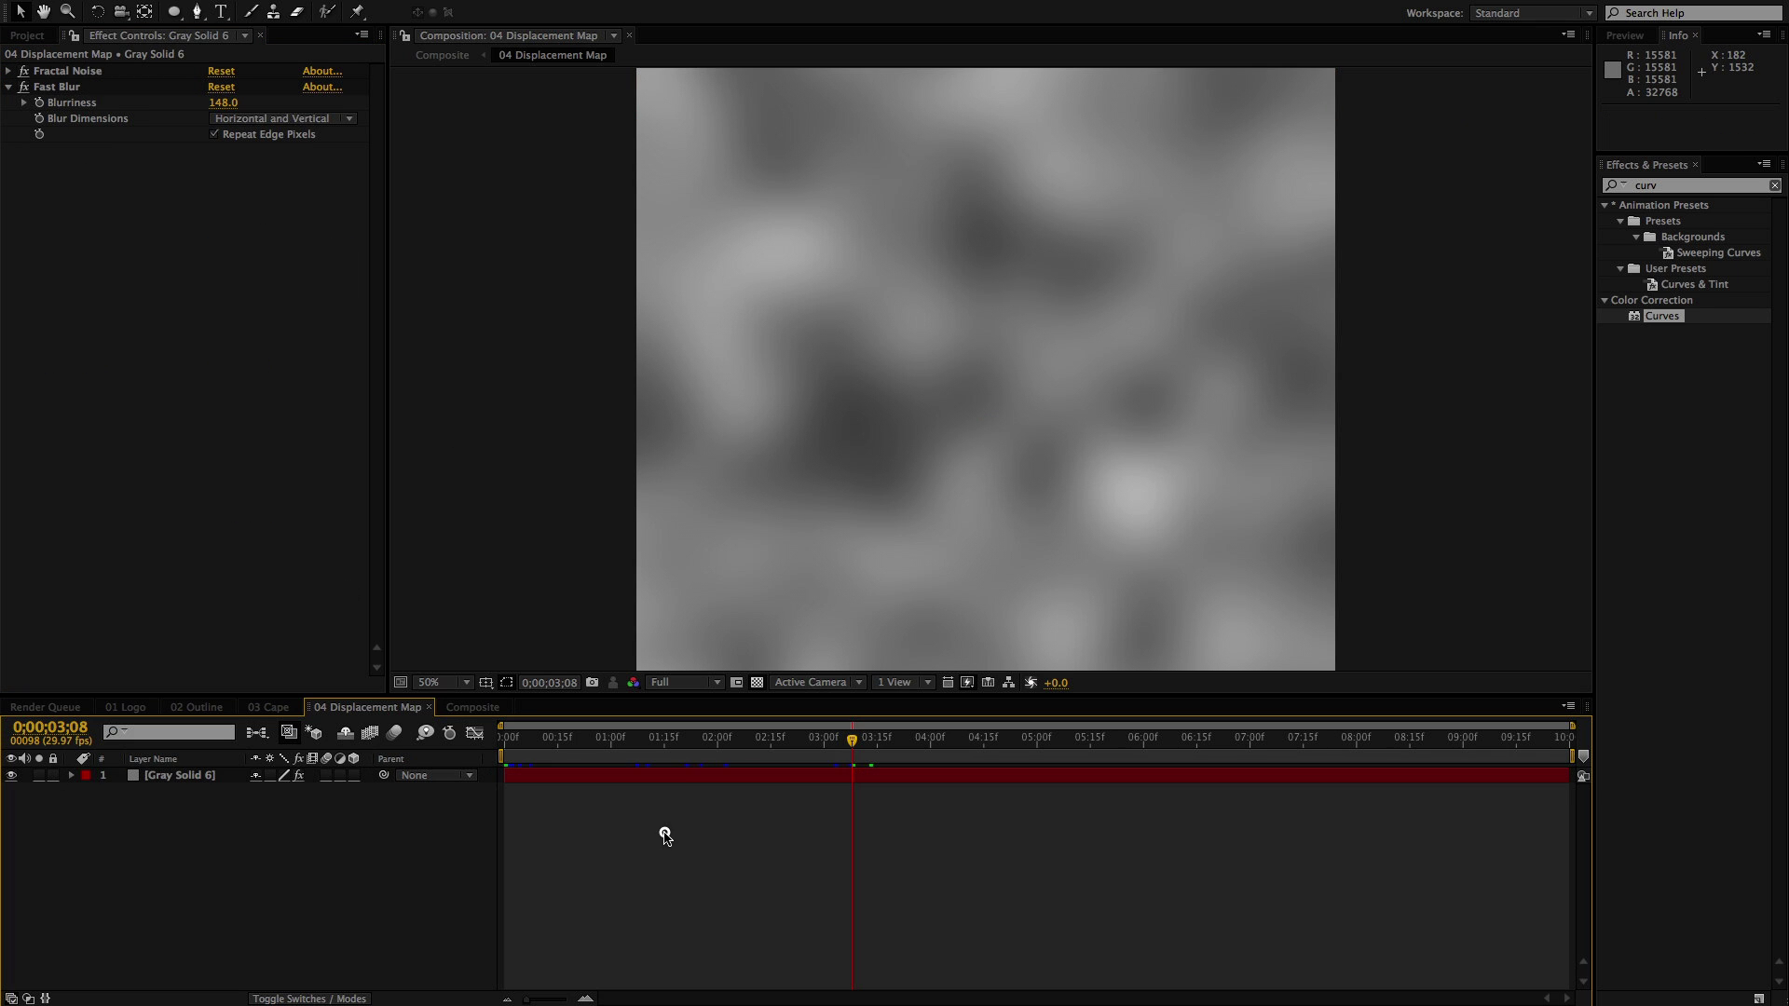
click(667, 779)
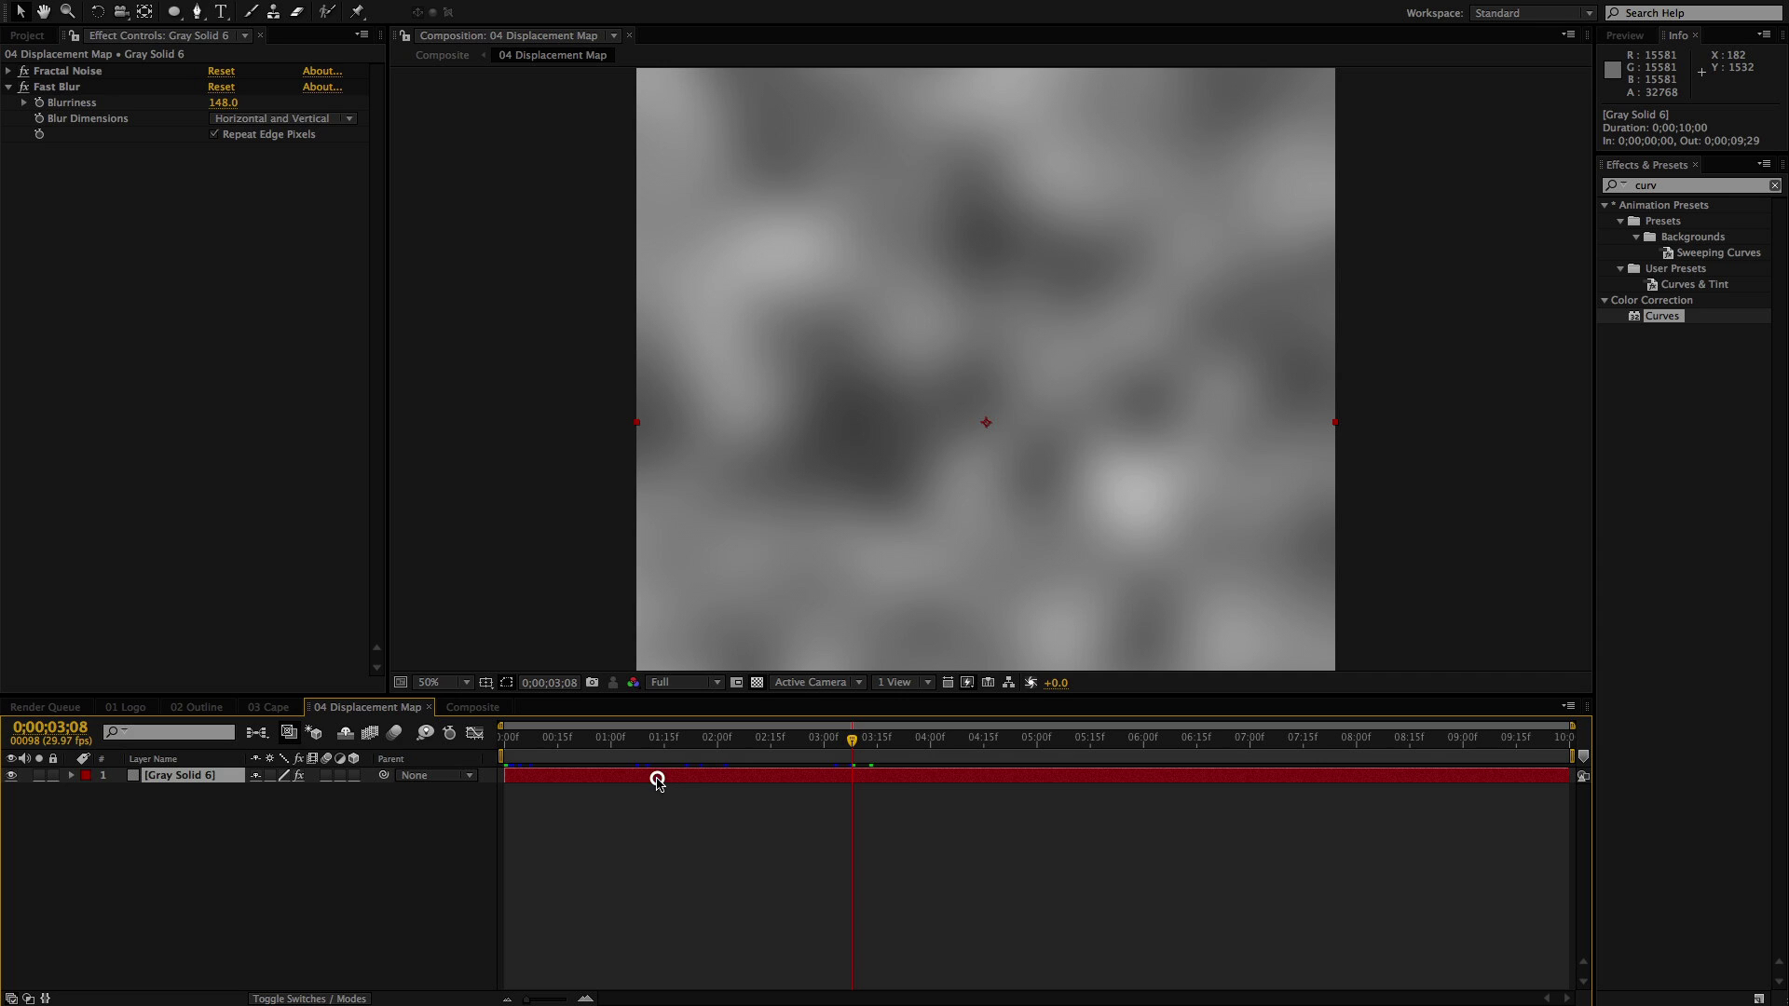
click(674, 873)
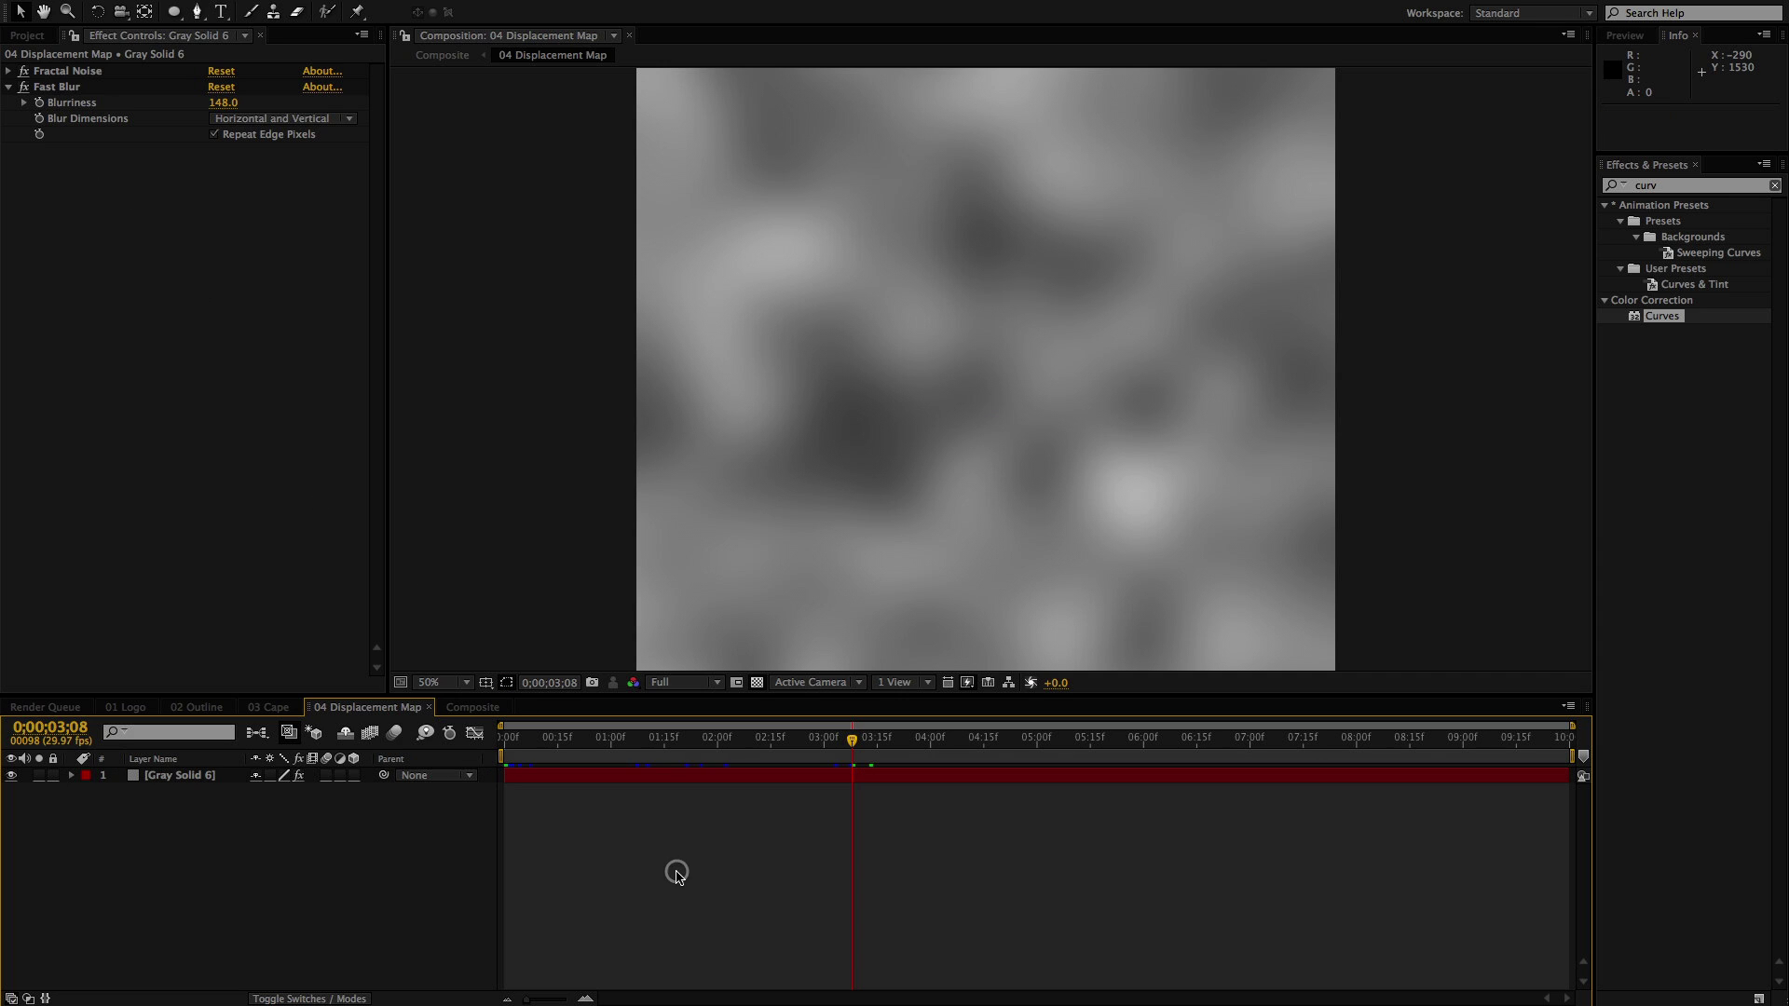
Create a new 1500 × 2000 px solid in 50% gray (808080) above the Fractal Noise solid
right_click(708, 869)
mouse_move(741, 882)
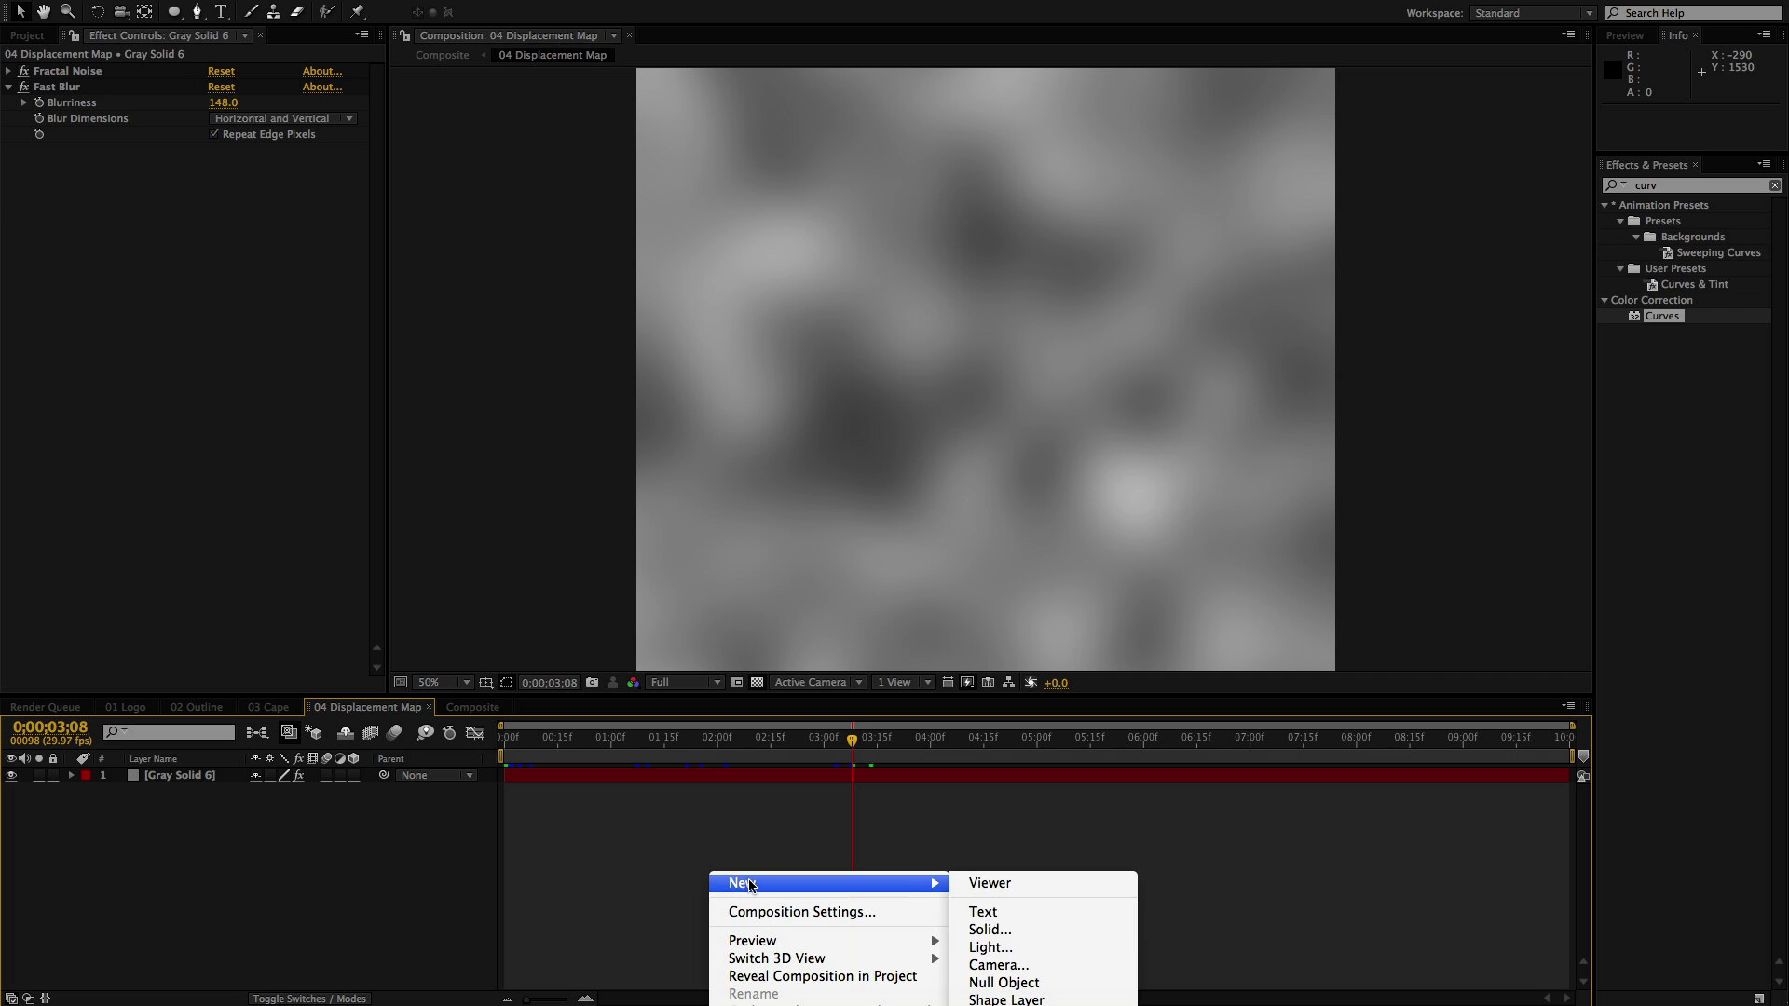
click(1009, 938)
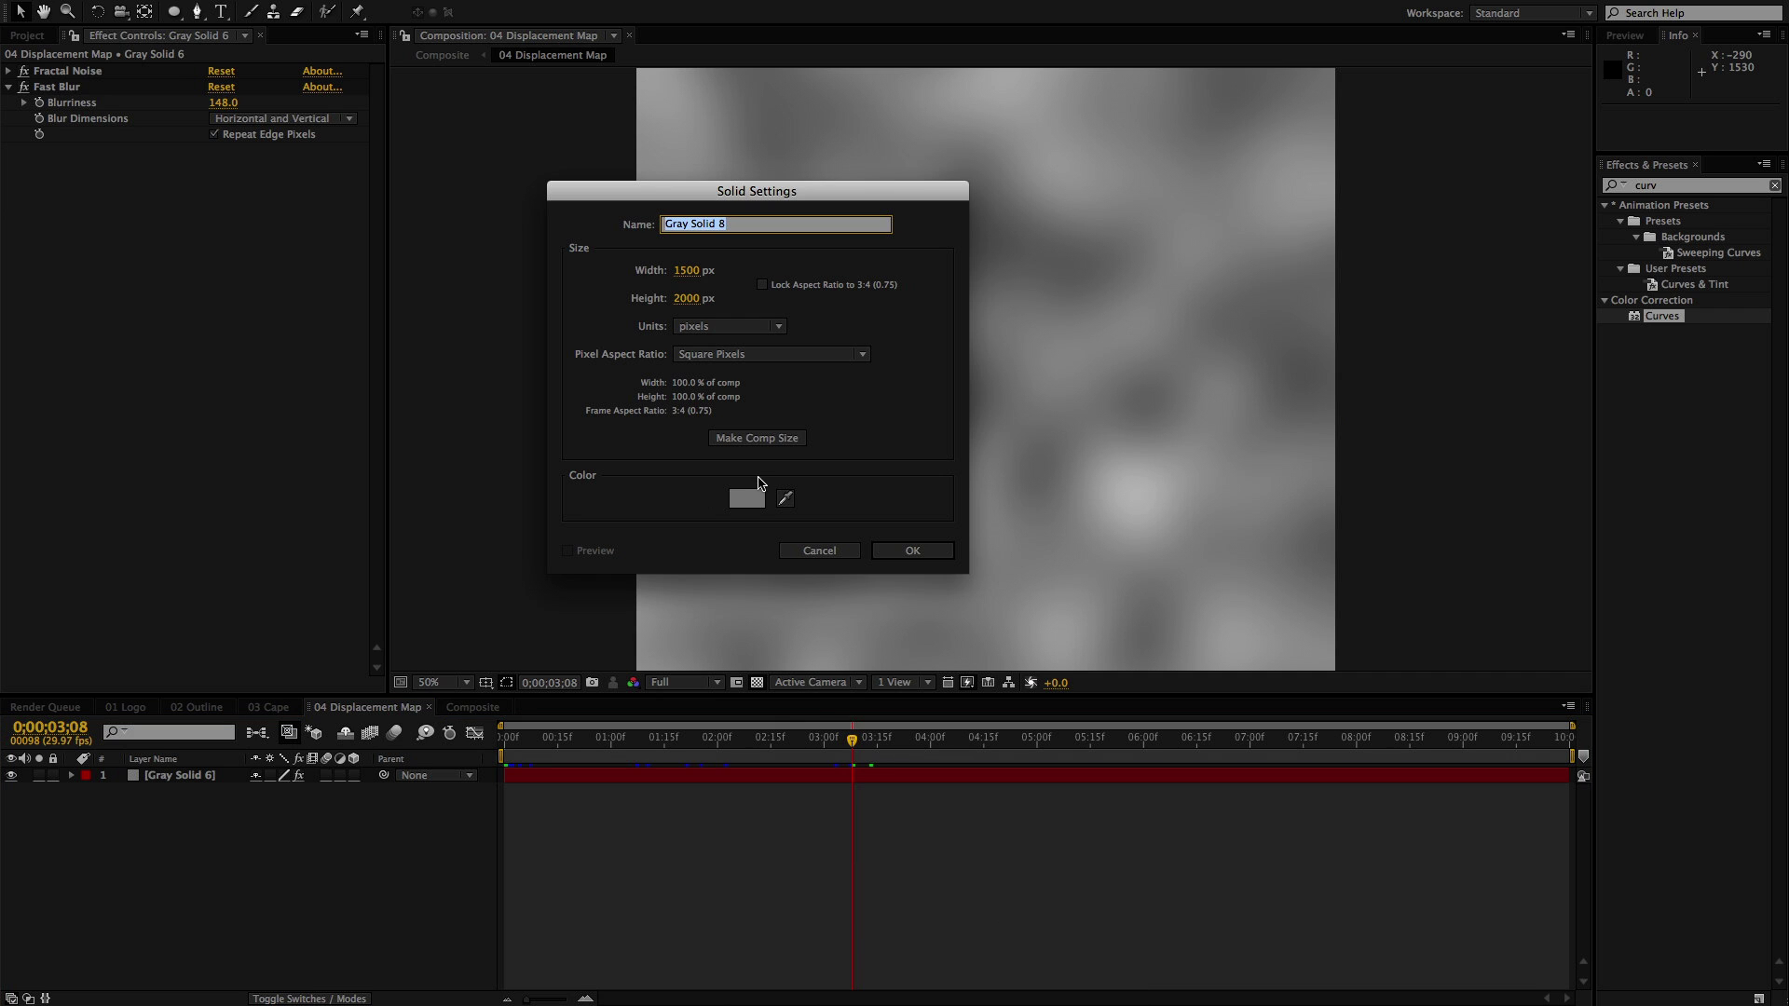
click(748, 497)
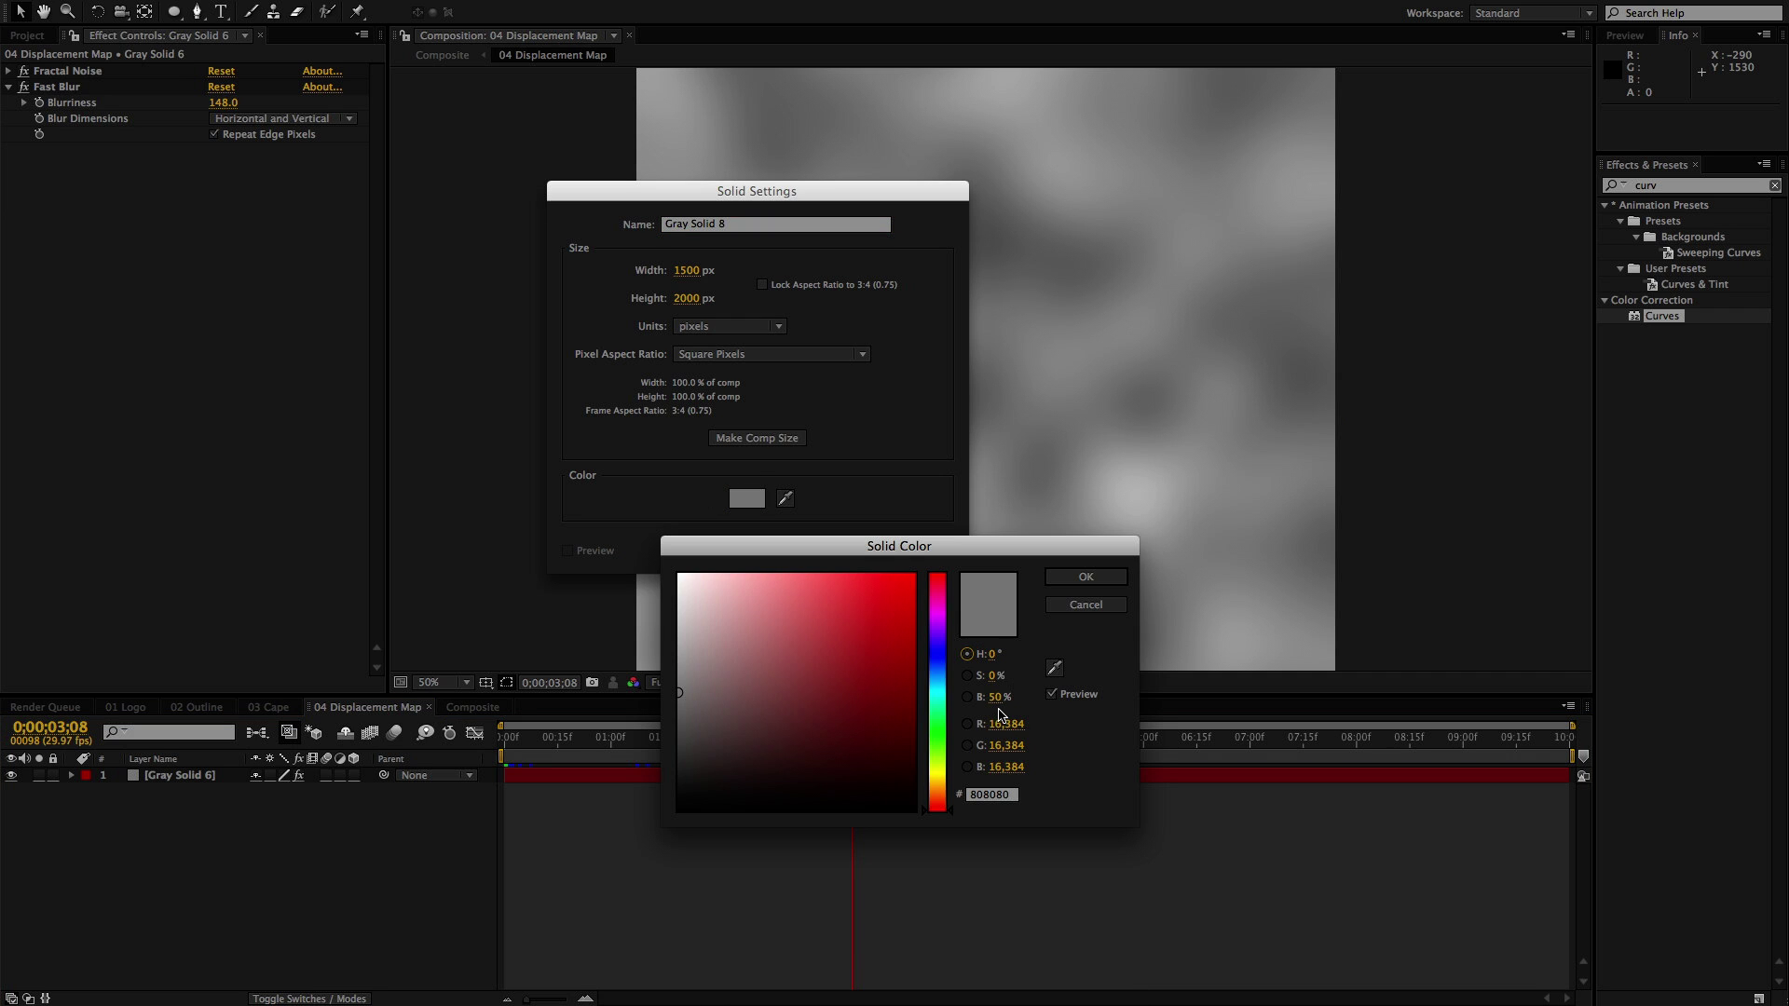
click(1090, 577)
click(904, 551)
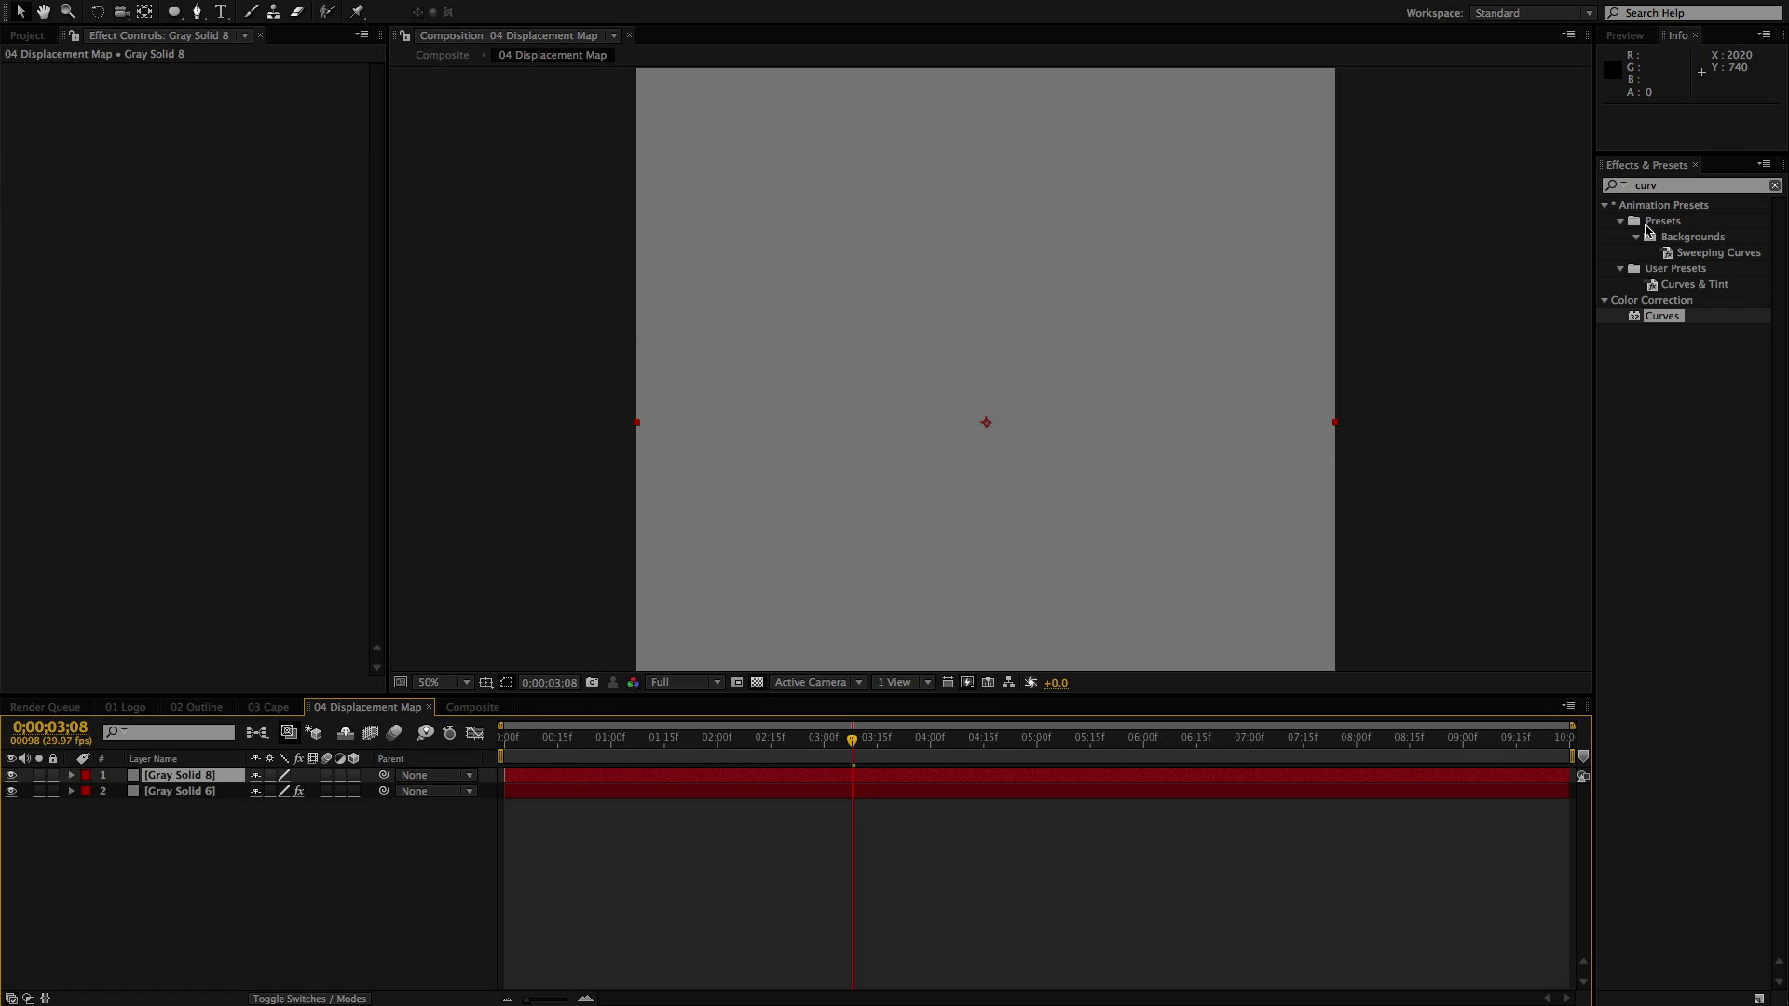
Find the Ethereal animation preset and apply it to the new gray solid at the start of the composition
click(1775, 186)
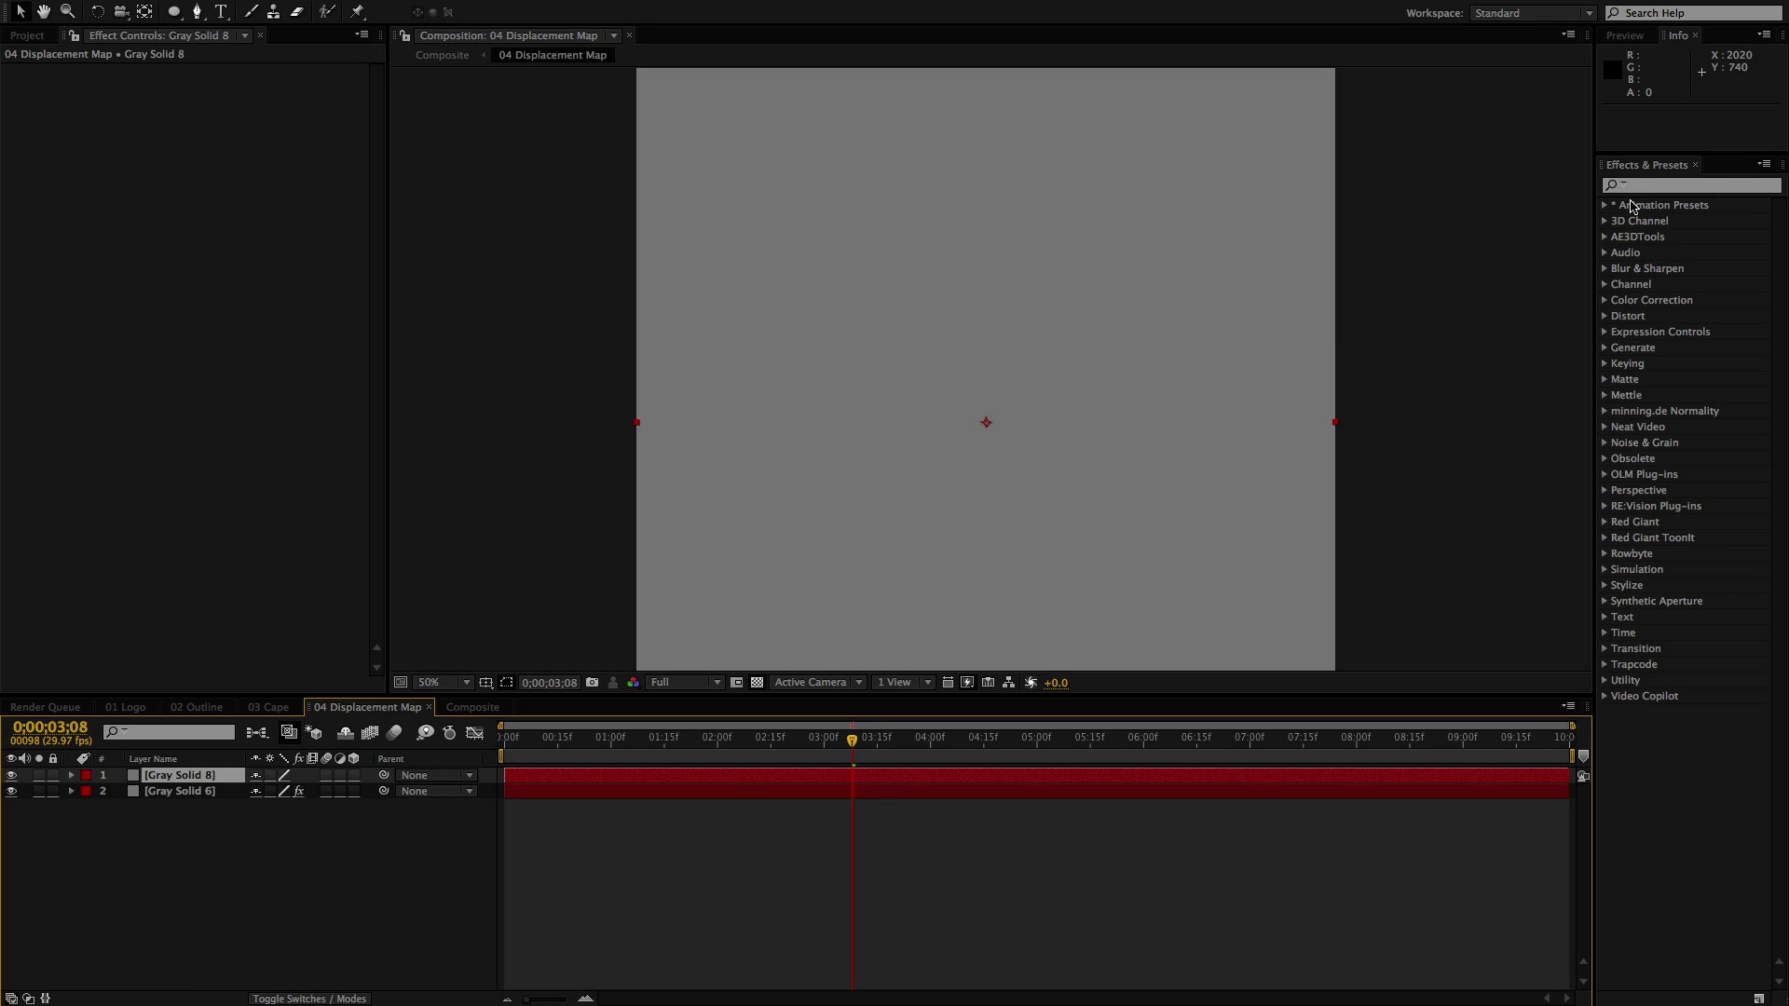
click(1643, 186)
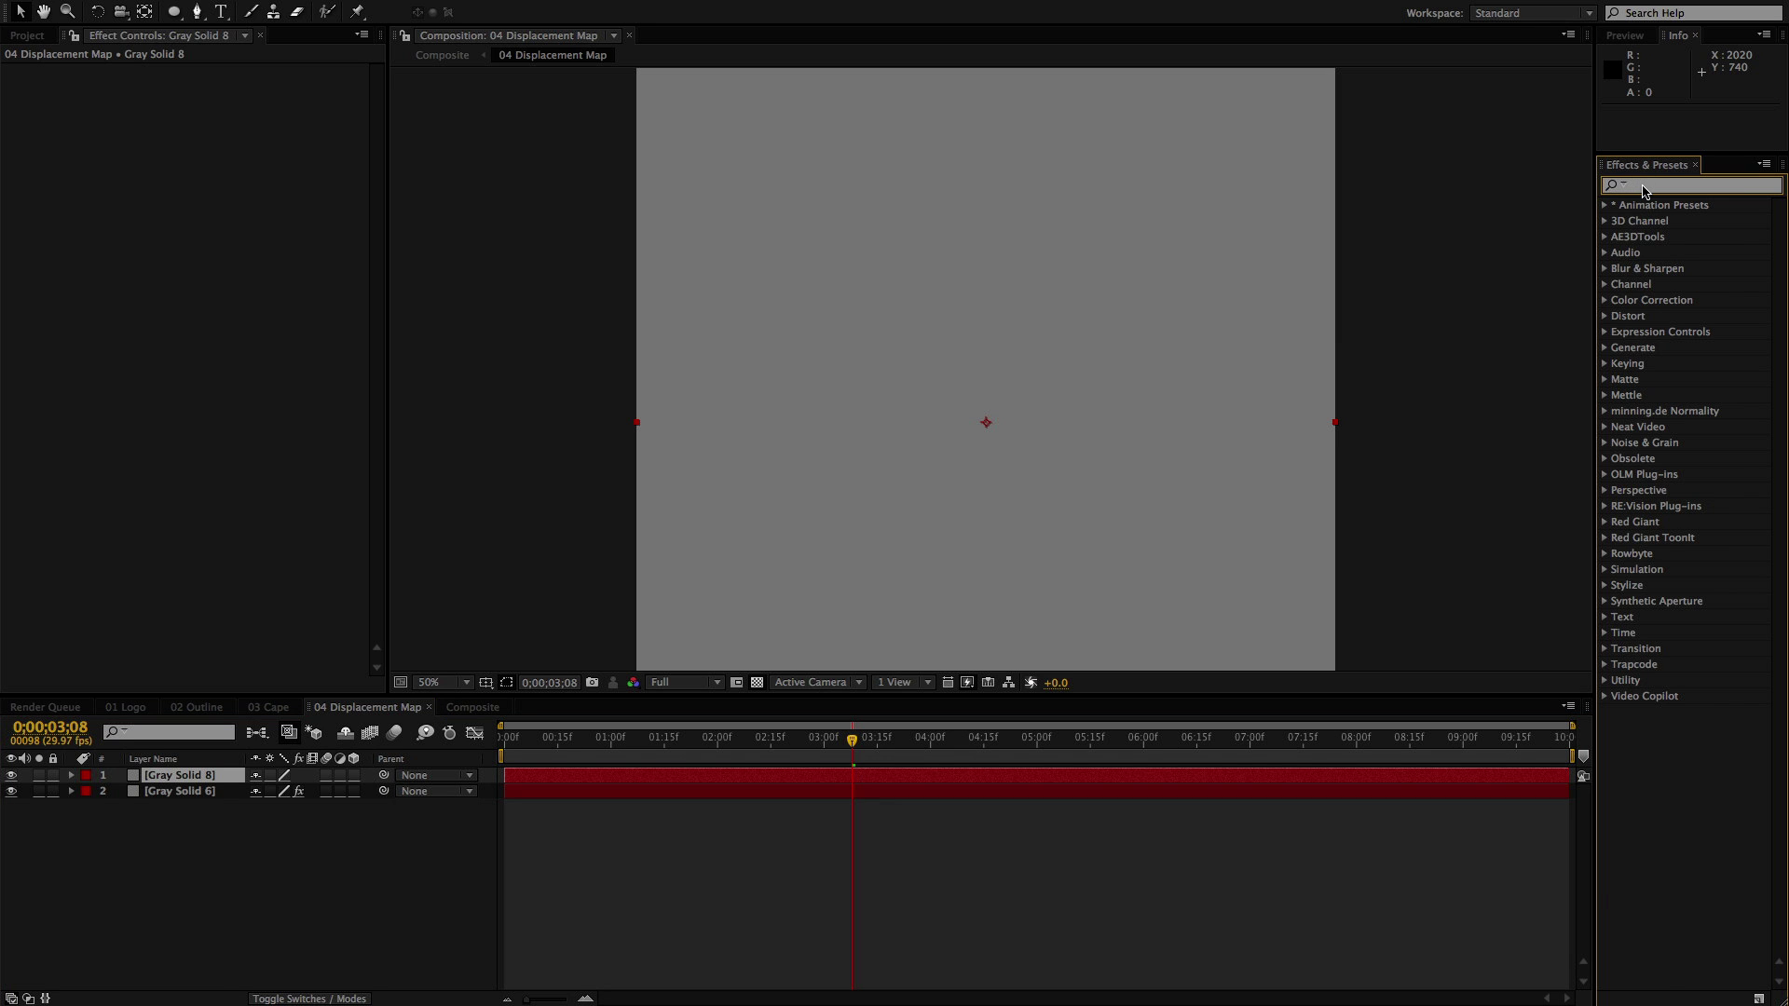
text(ether)
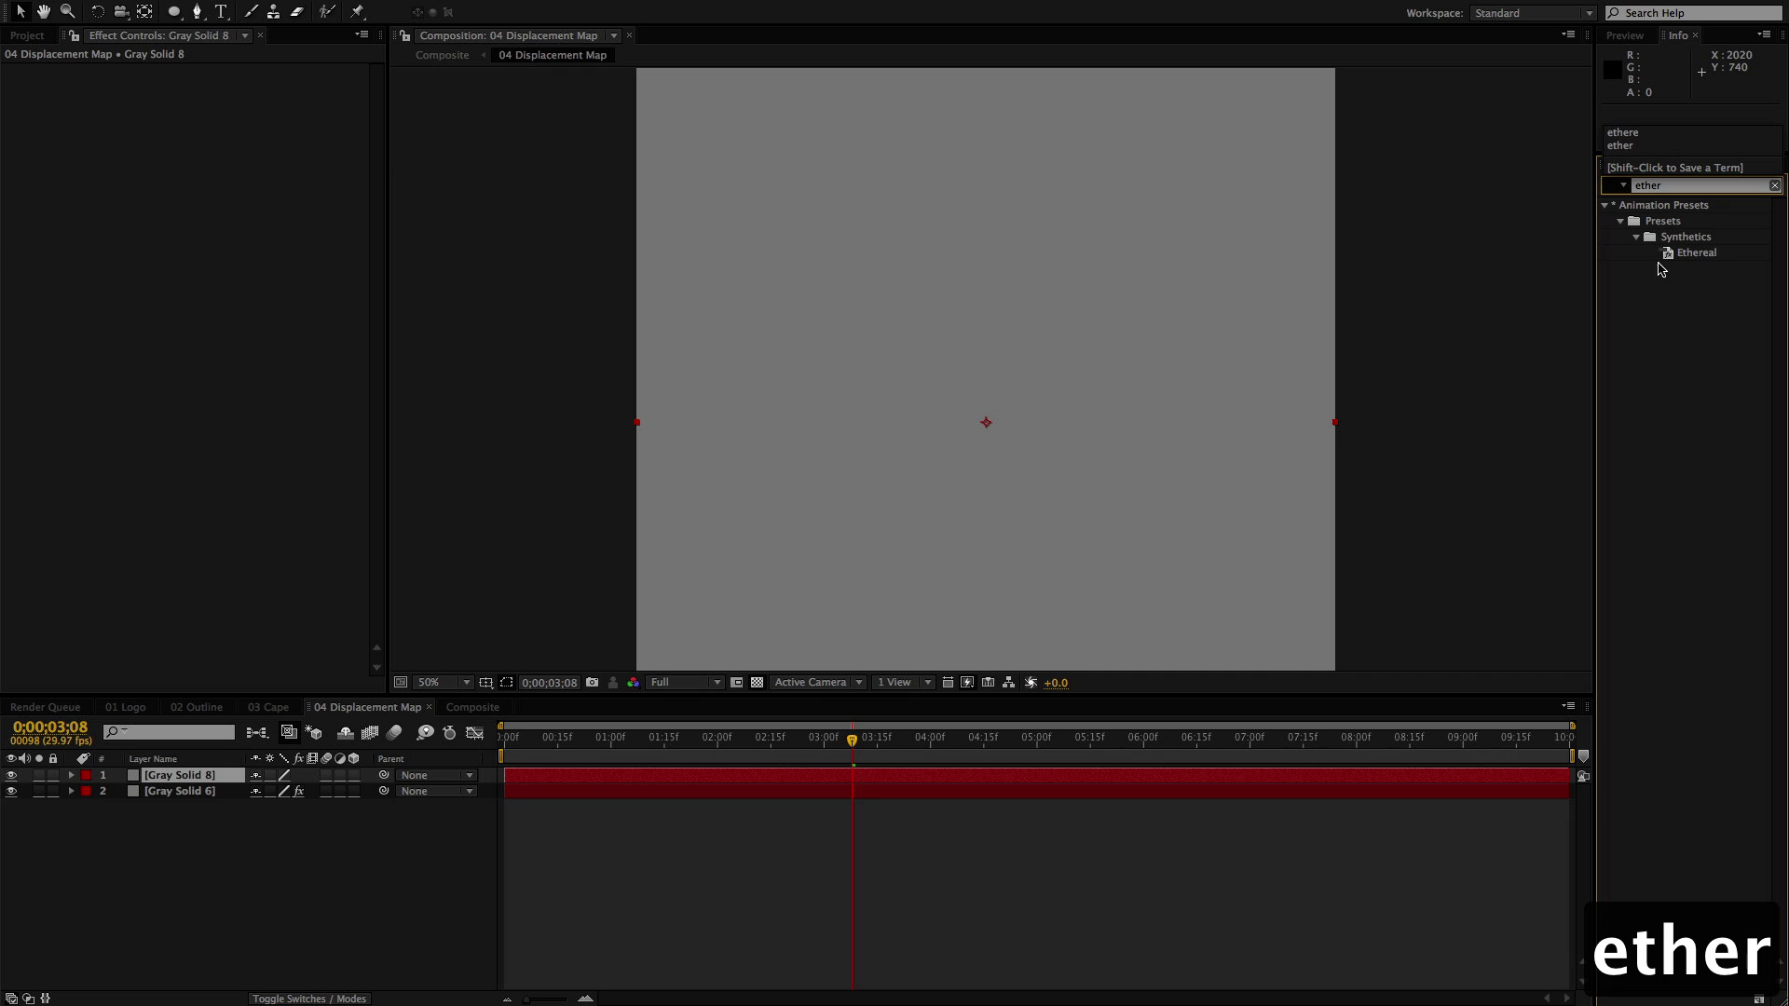
drag(1659, 269, 139, 307)
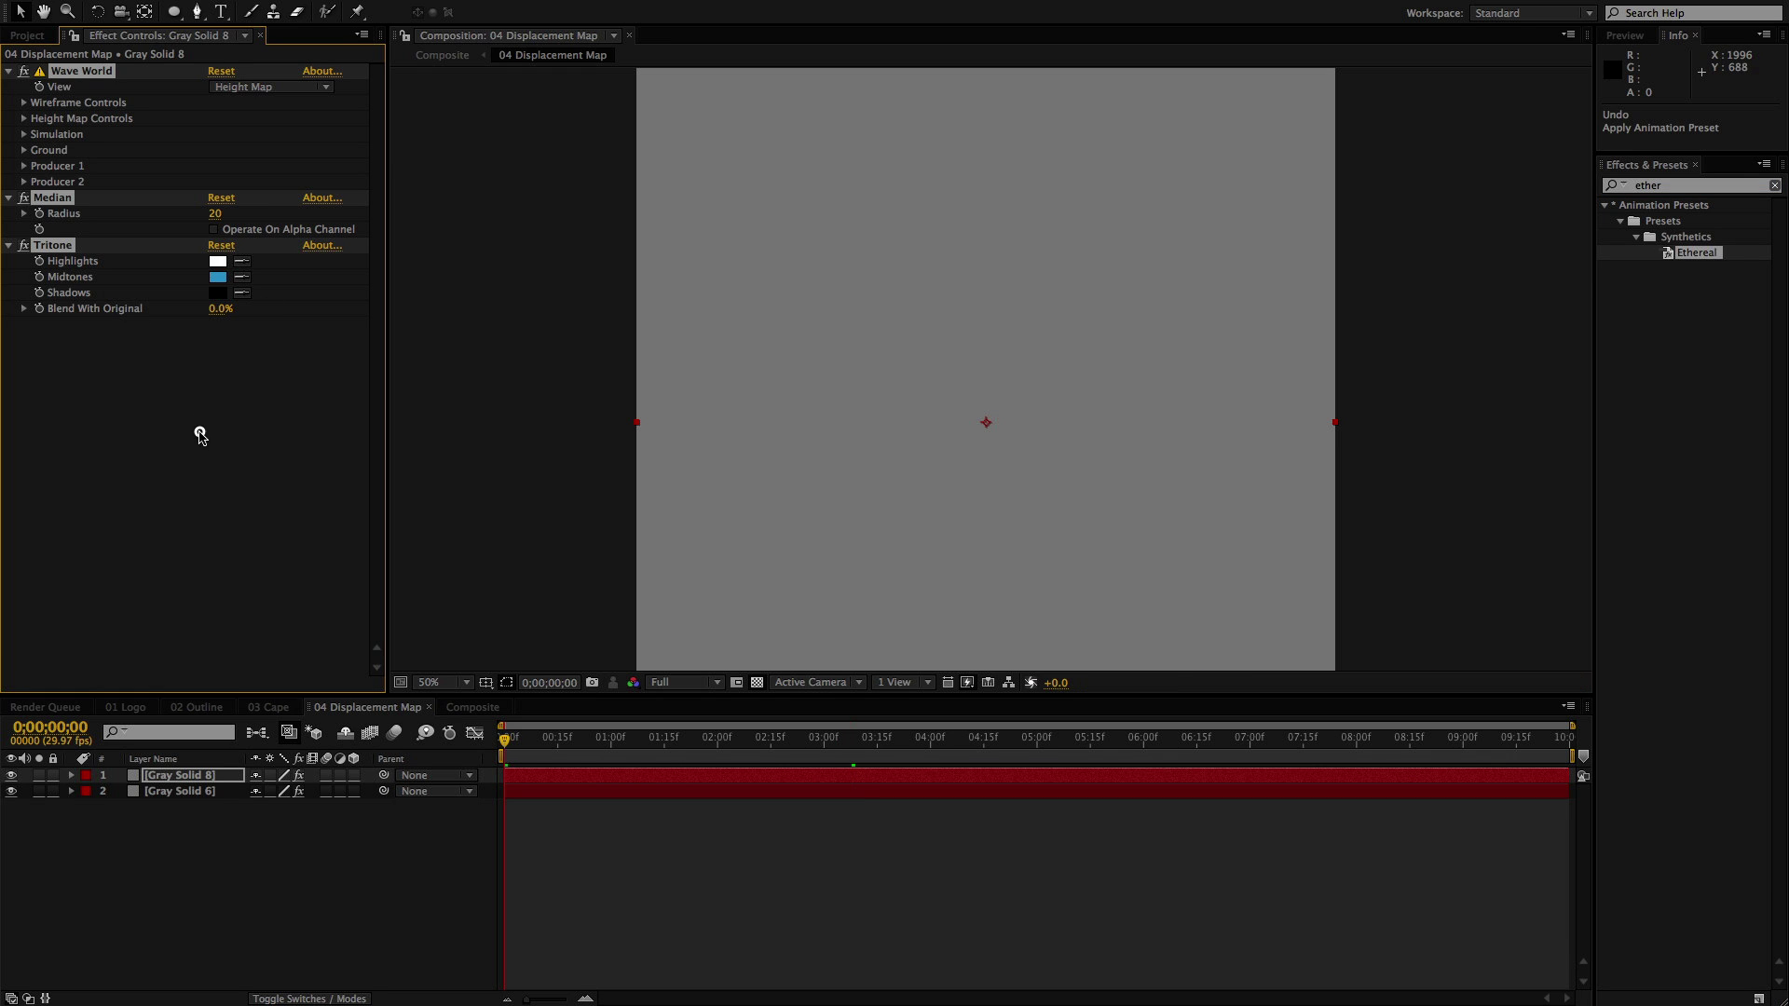
Delete the Median and Tritone effects from the new gray solid, keeping only Wave World
click(56, 200)
key(Delete)
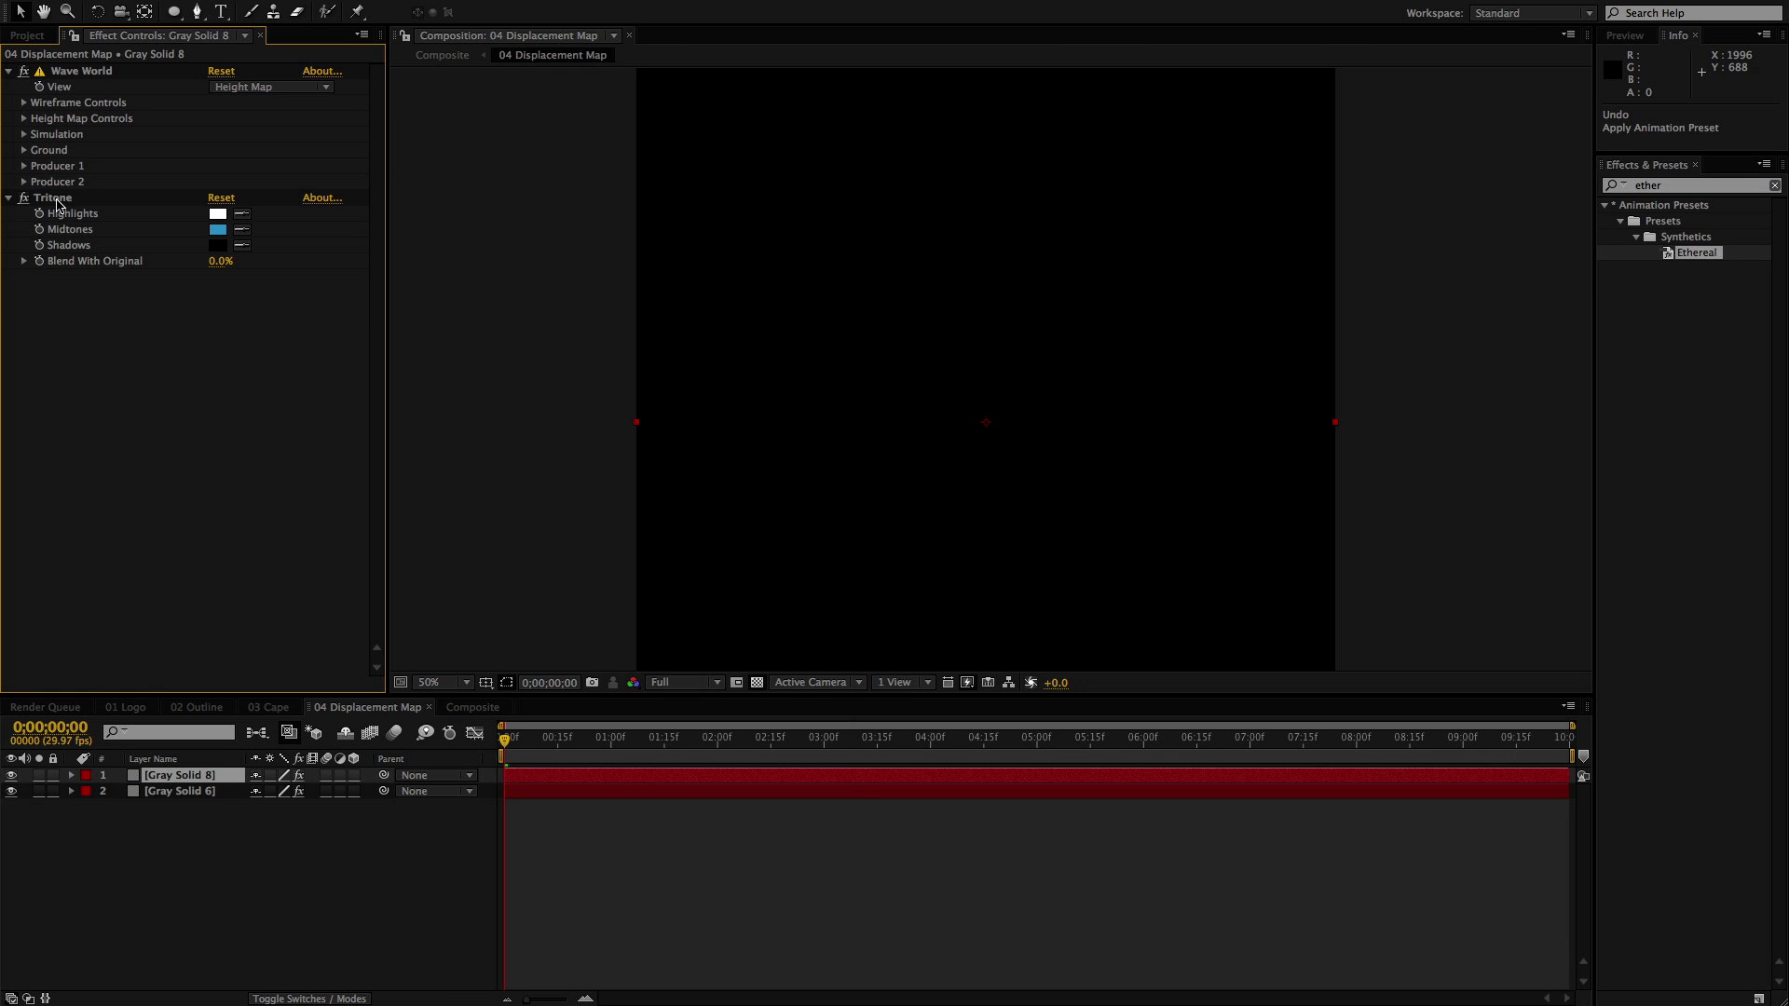
click(56, 200)
key(Delete)
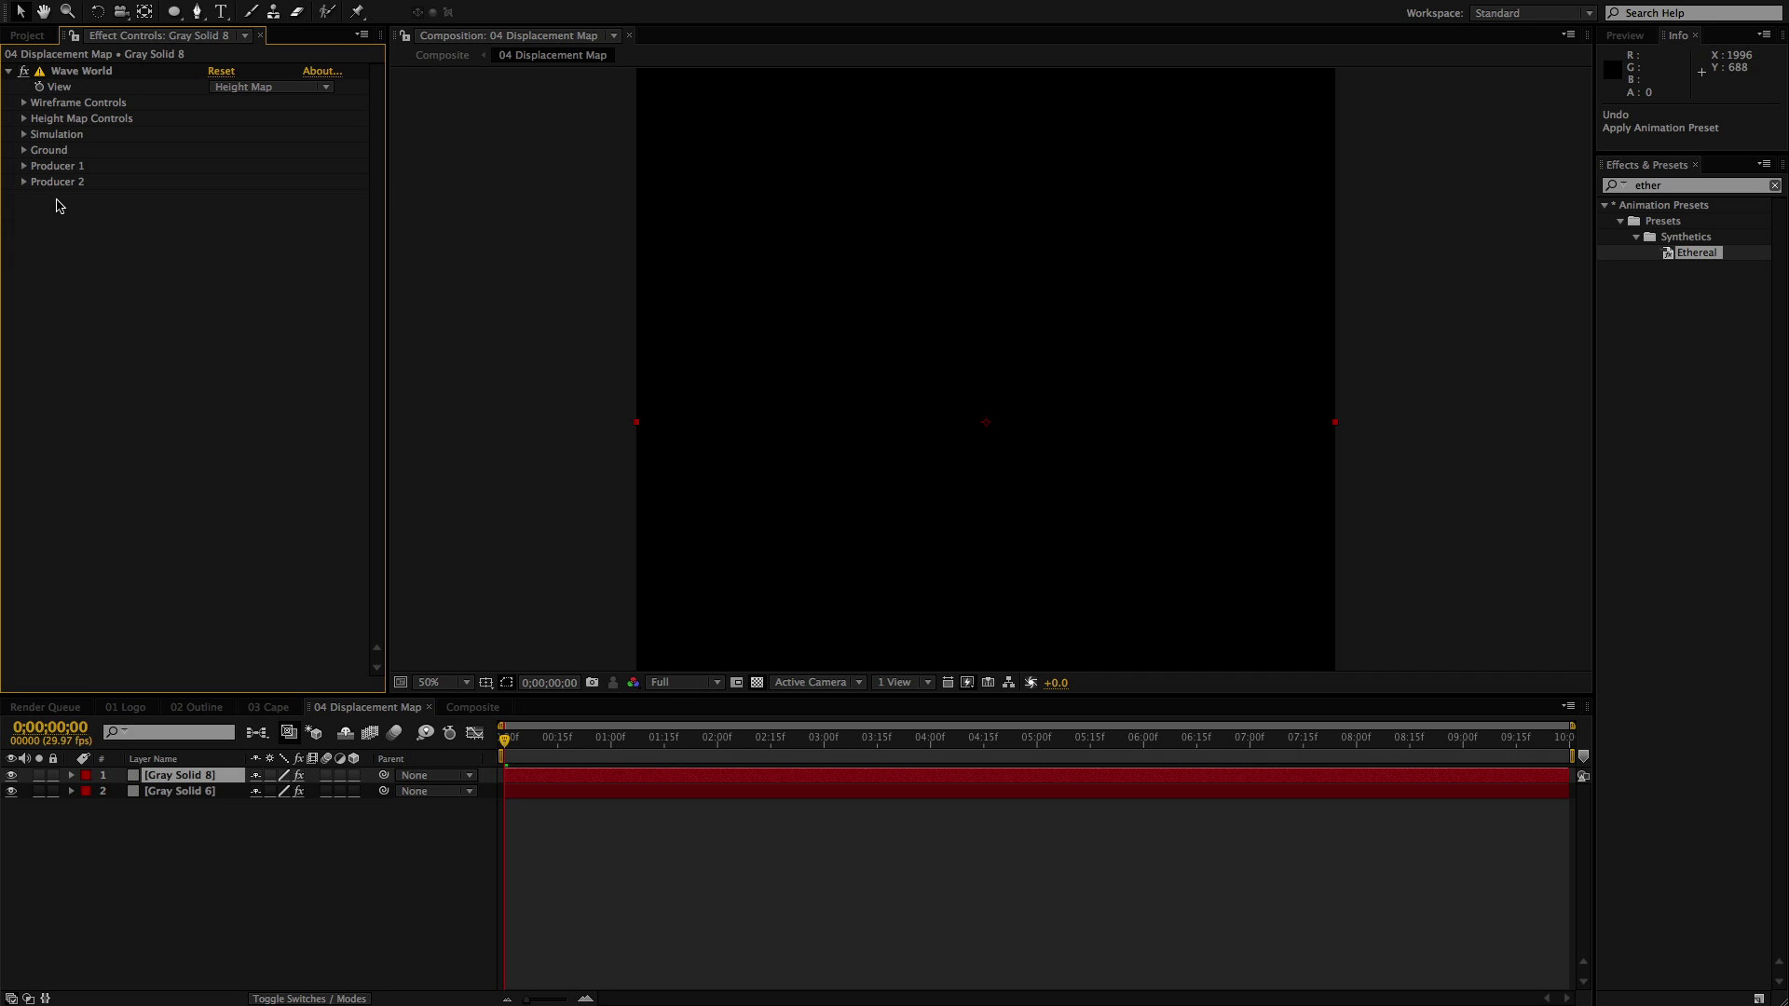
Reveal the Wave World keyframes on the top gray solid, preview the animation, and remove all of these keyframes at 0;00;06;10
drag(539, 745, 730, 749)
drag(811, 753, 1346, 794)
key(u)
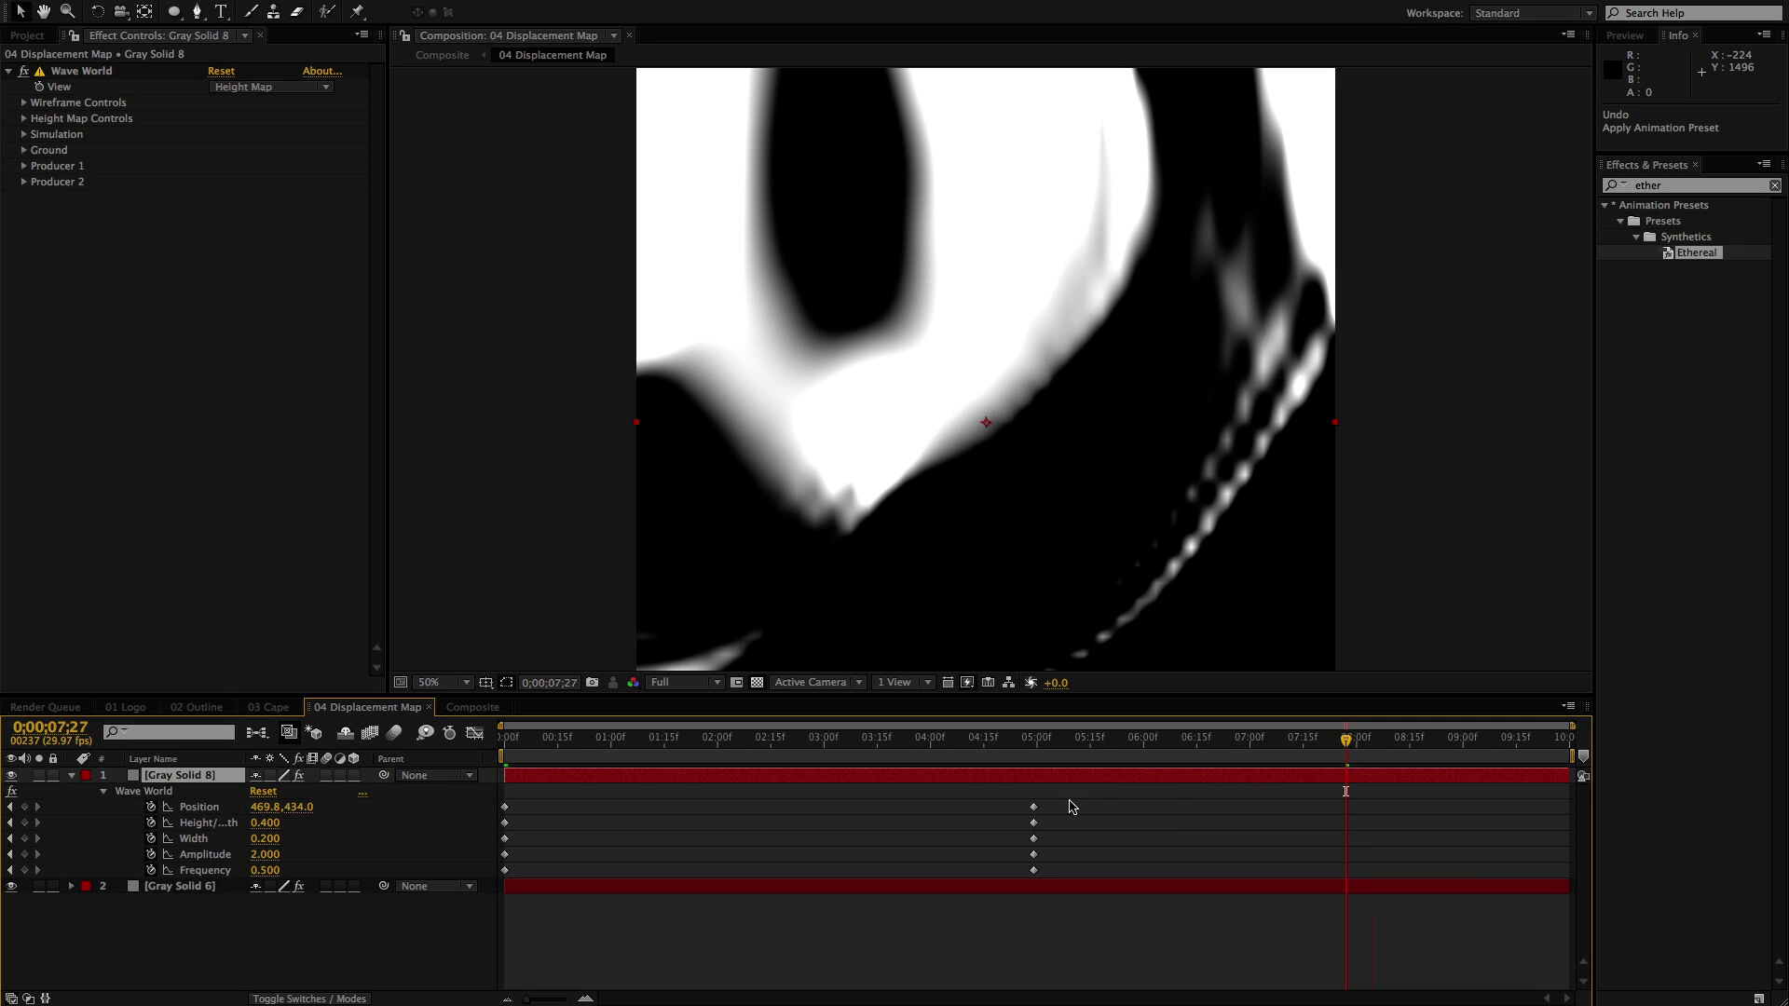
drag(953, 751, 749, 751)
click(925, 757)
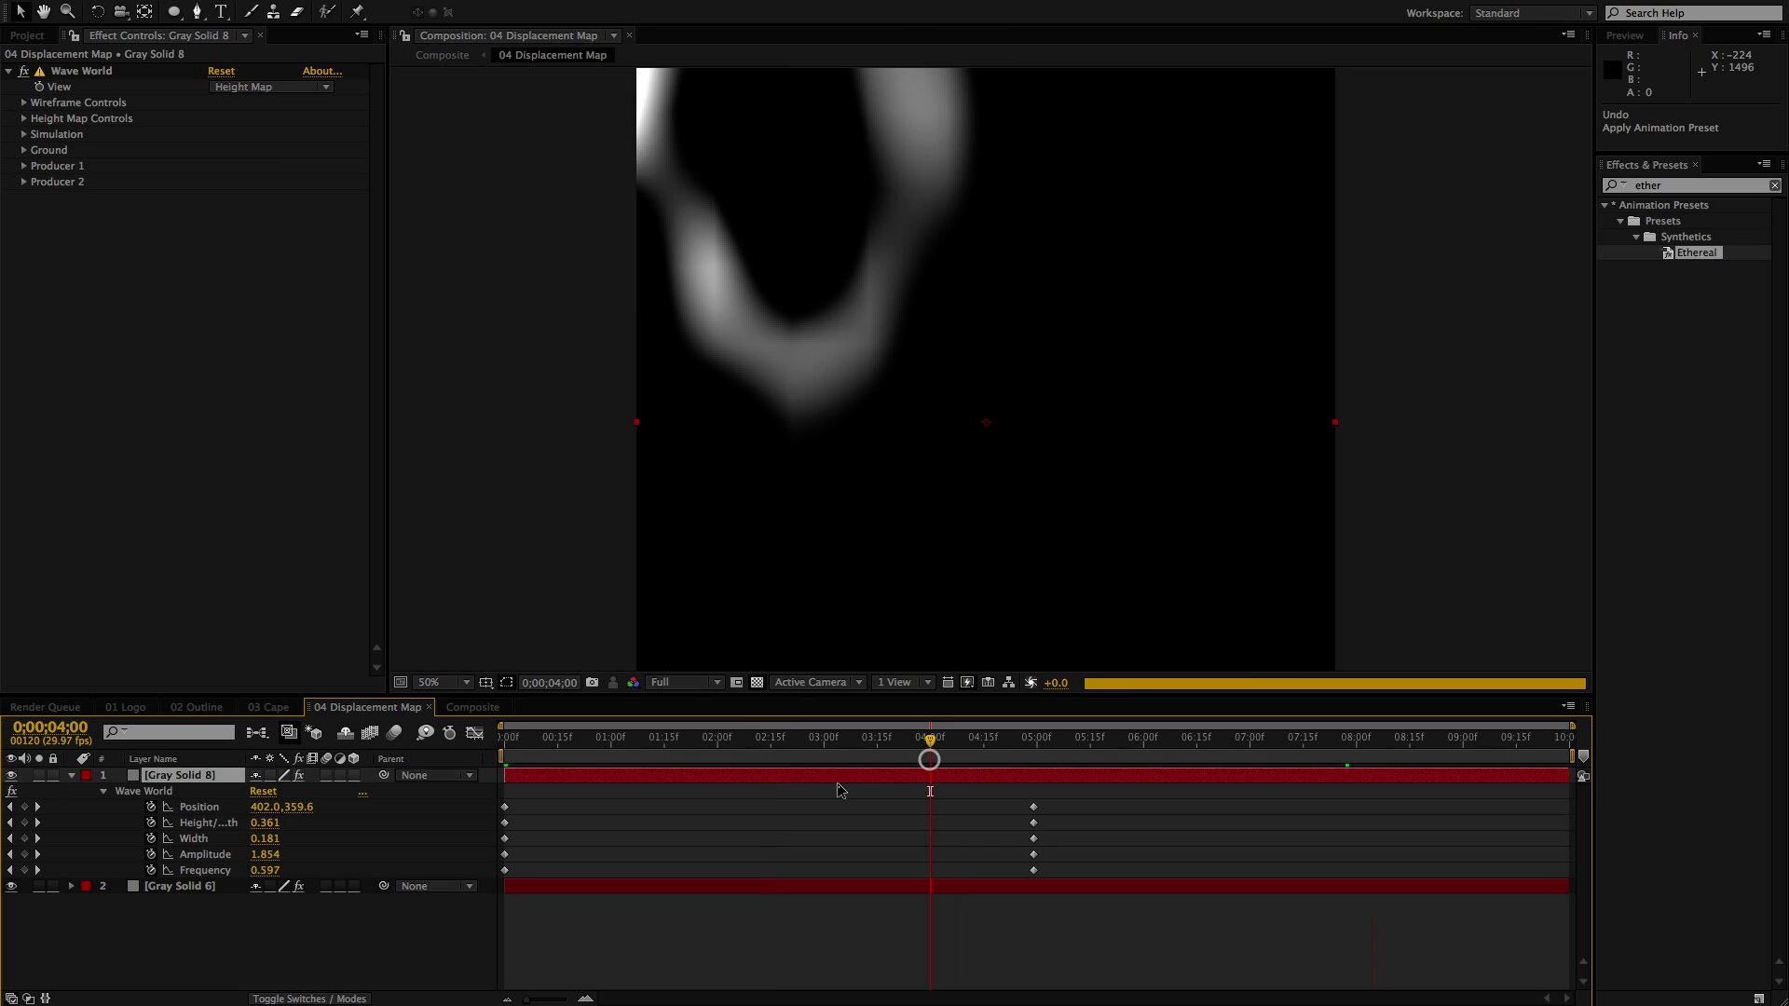
drag(1109, 746, 1179, 746)
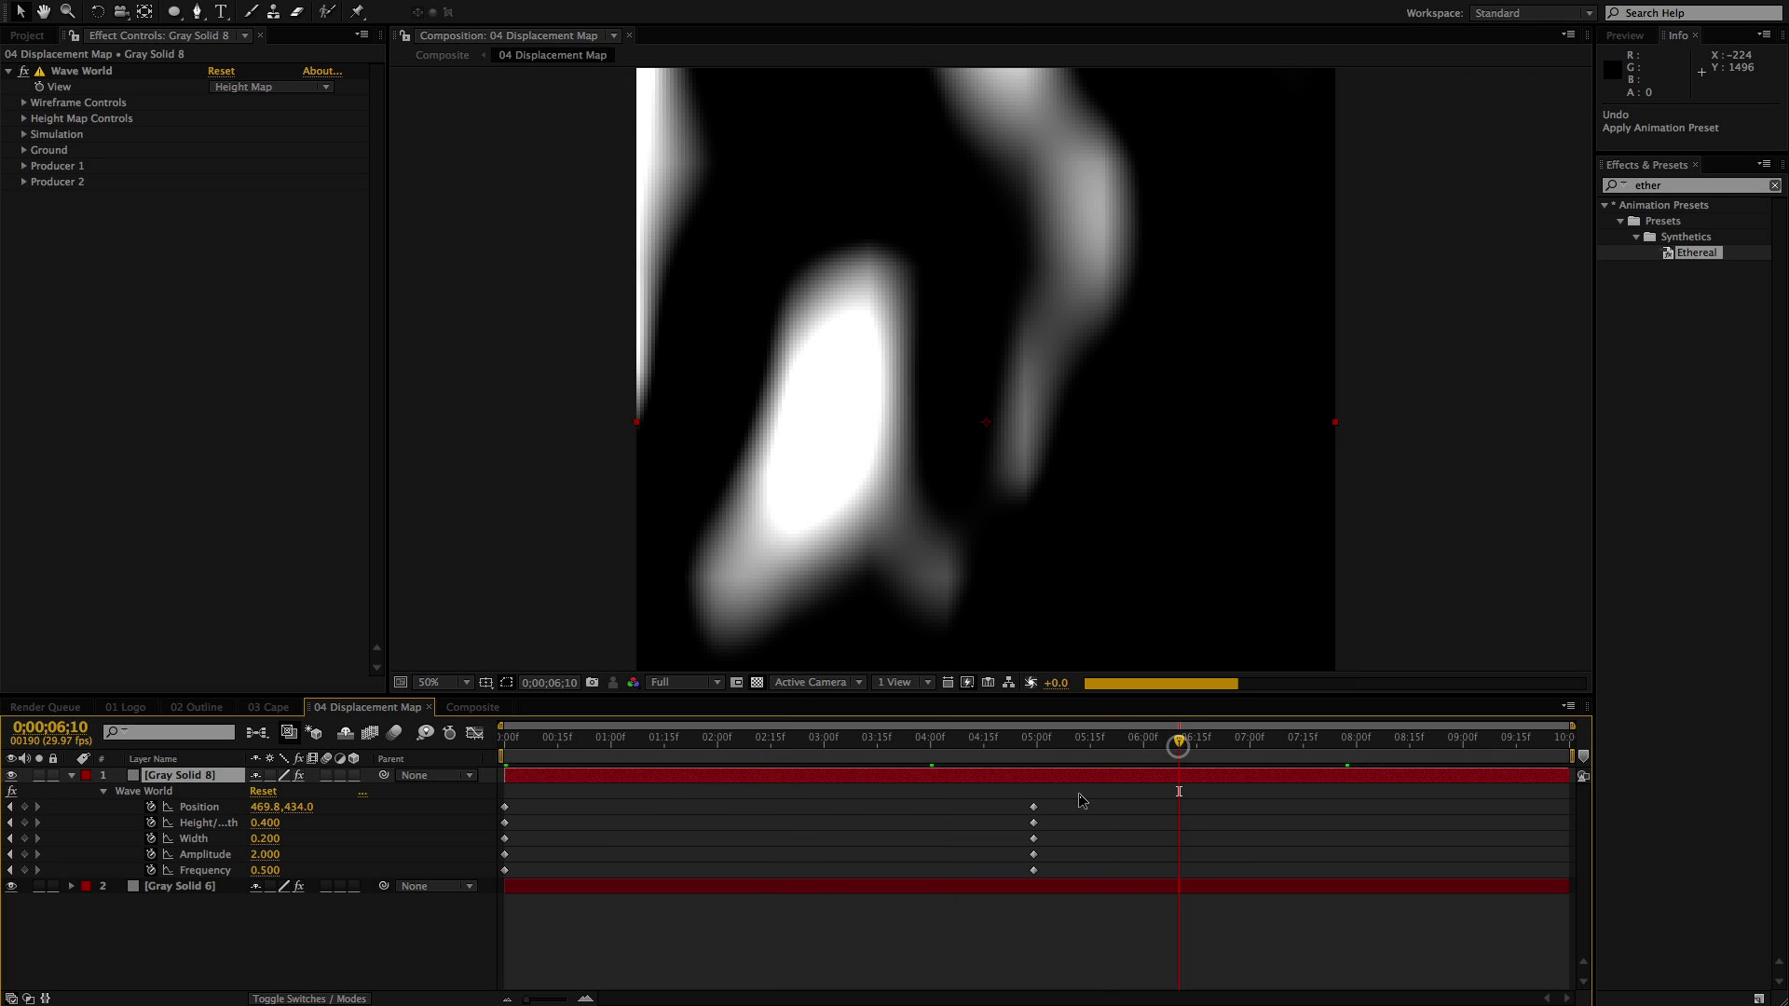
drag(1081, 789, 483, 937)
key(Delete)
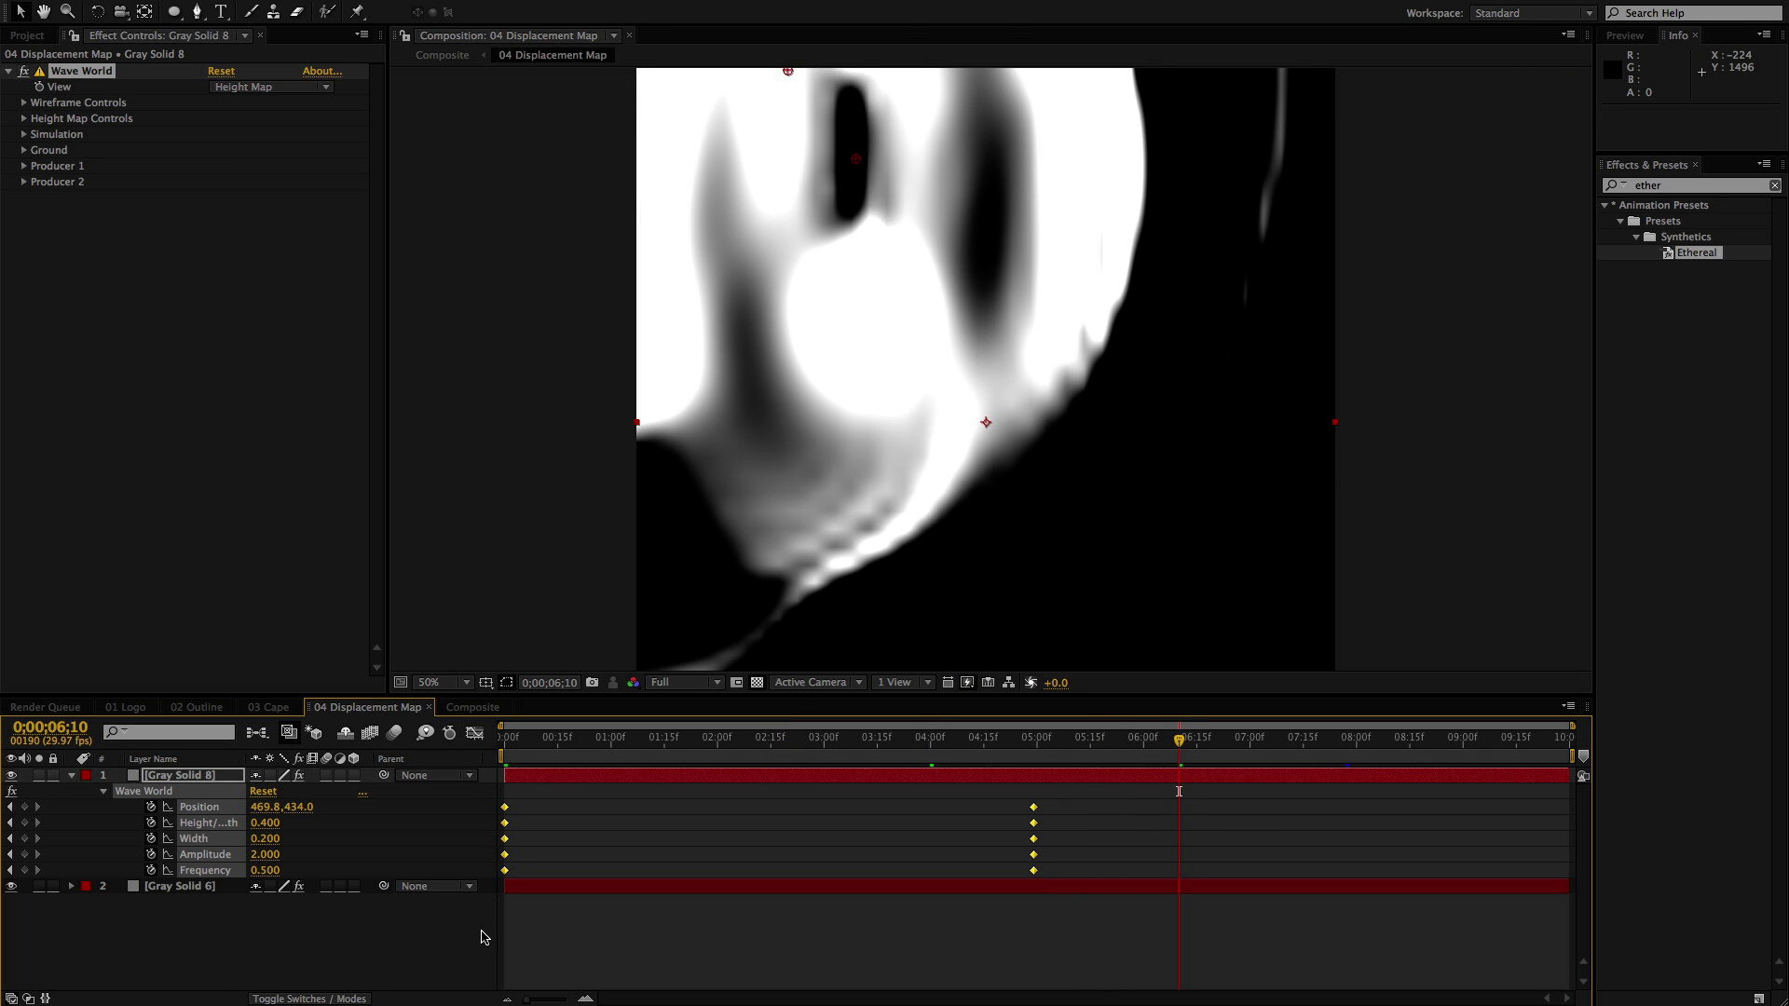
drag(885, 751, 1023, 781)
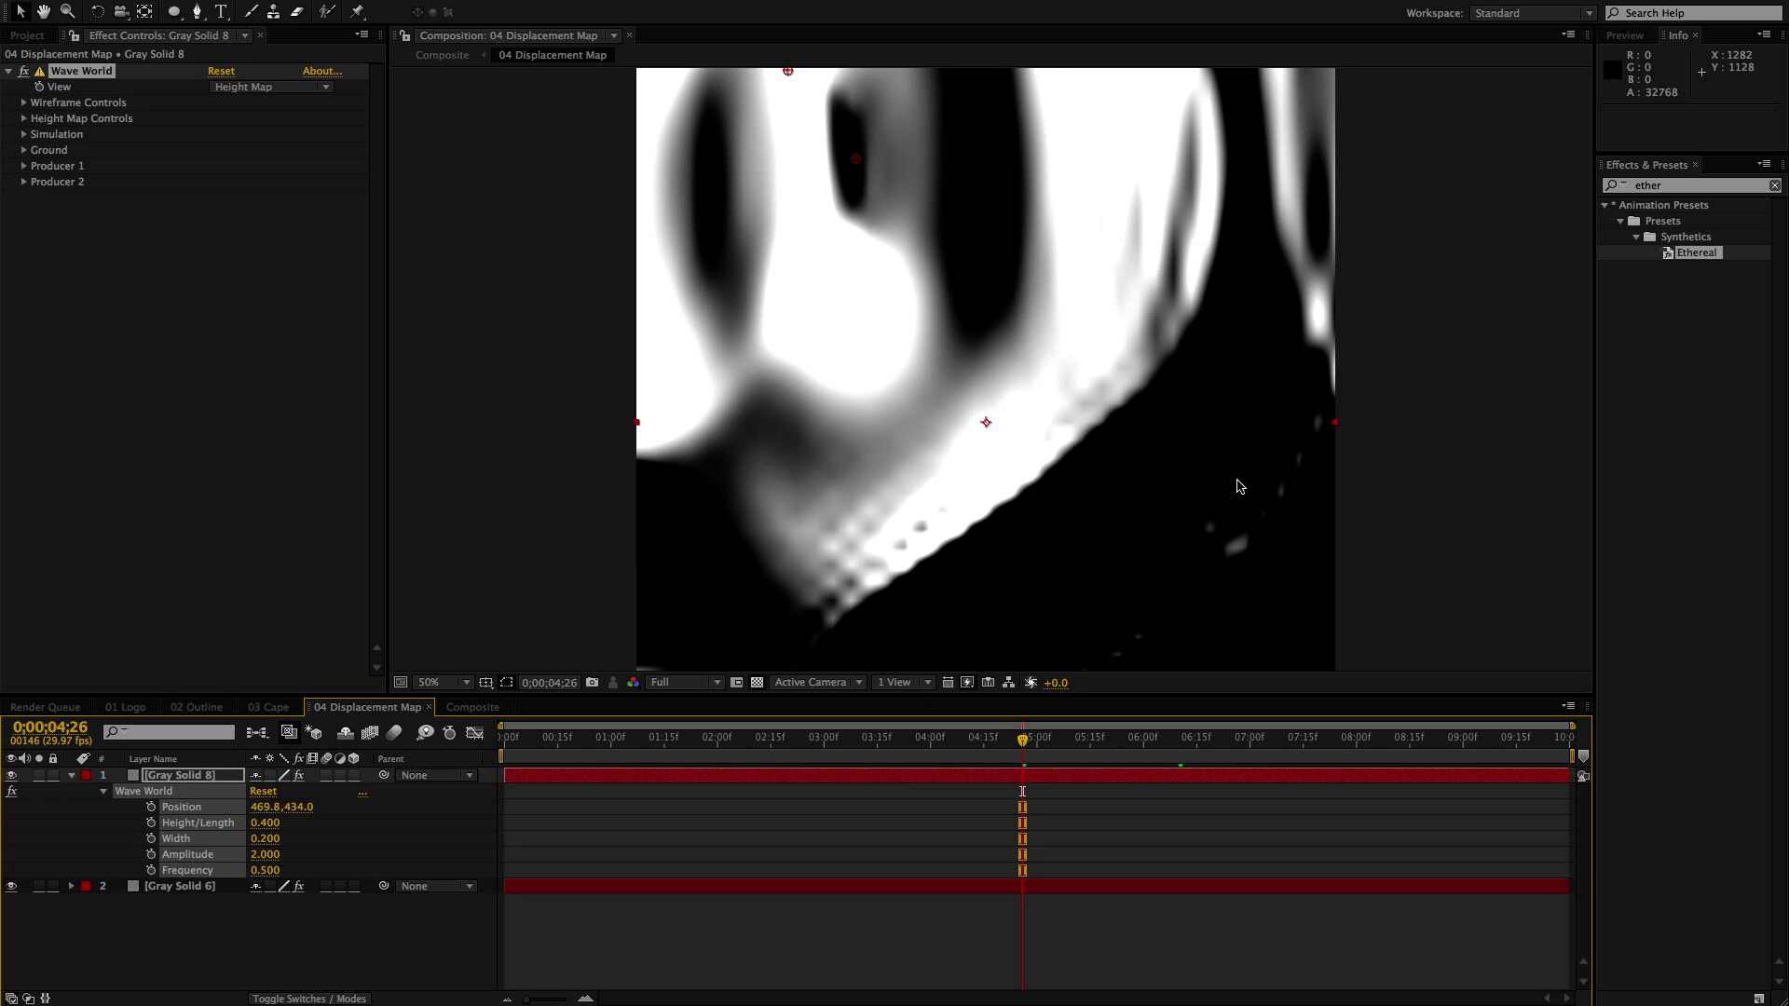
mouse_move(798, 760)
mouse_down()
mouse_move(730, 757)
mouse_move(801, 764)
mouse_up()
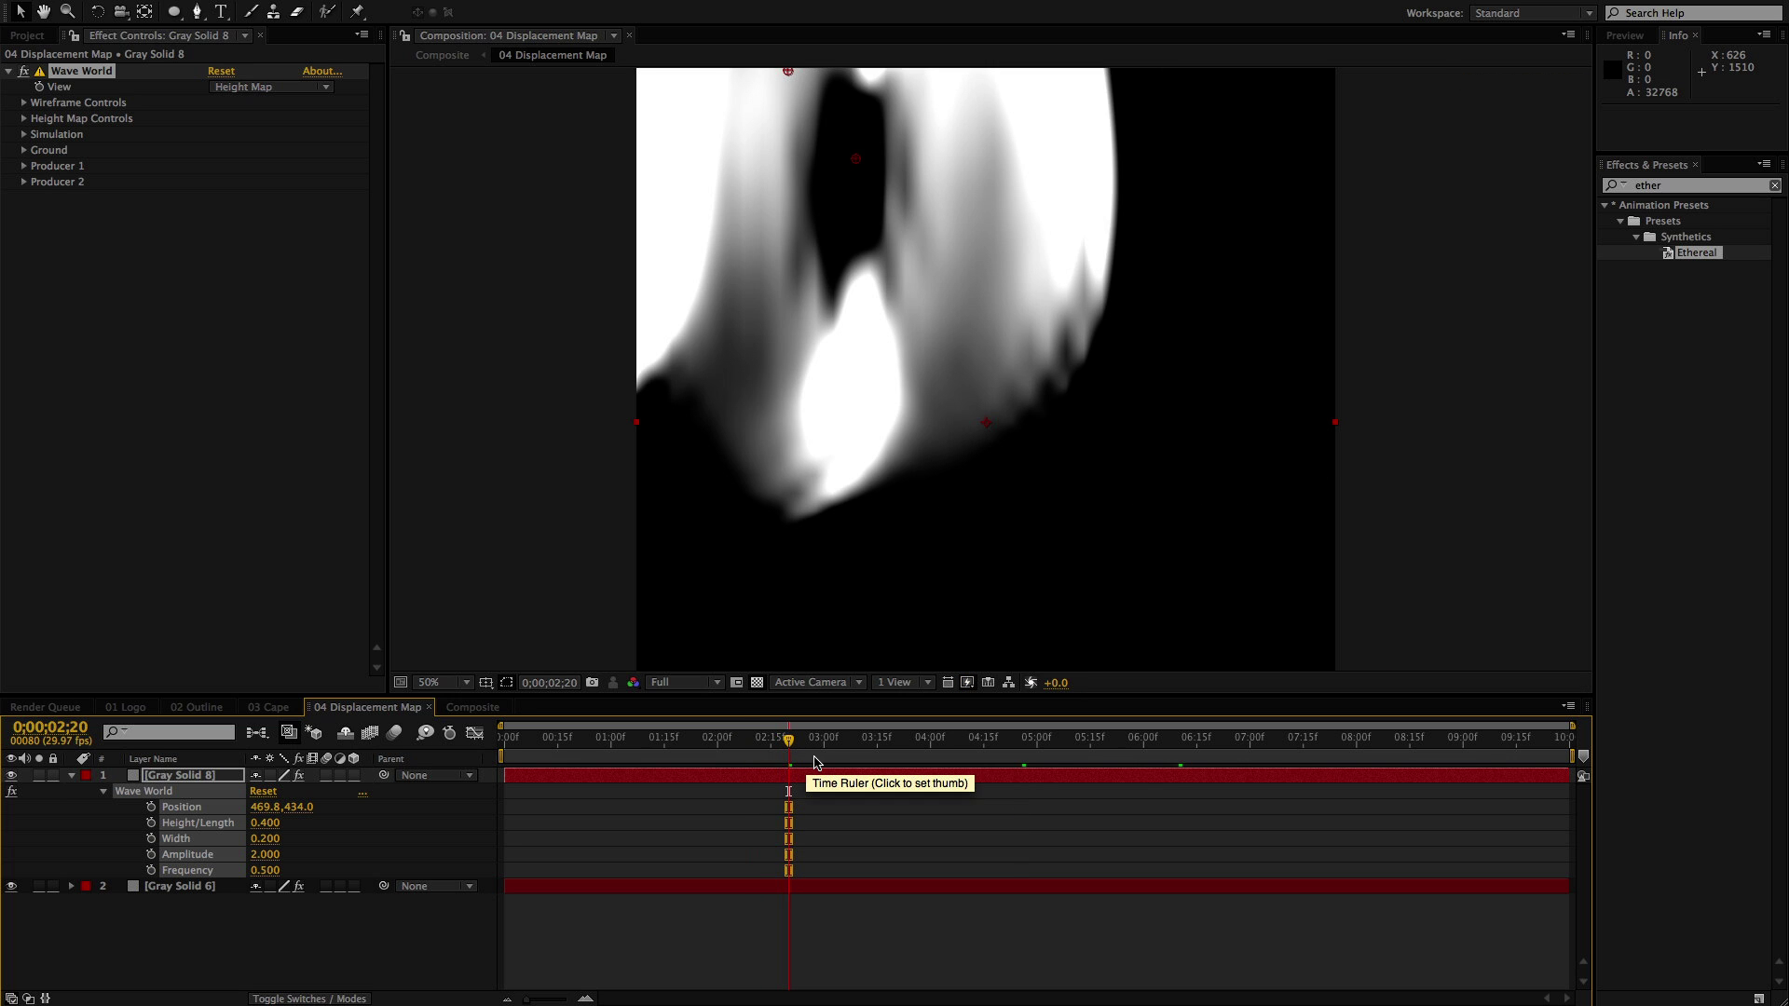
Add Fast Blur to the Wave World solid with Blurriness 52 and Repeat Edge Pixels enabled
click(825, 772)
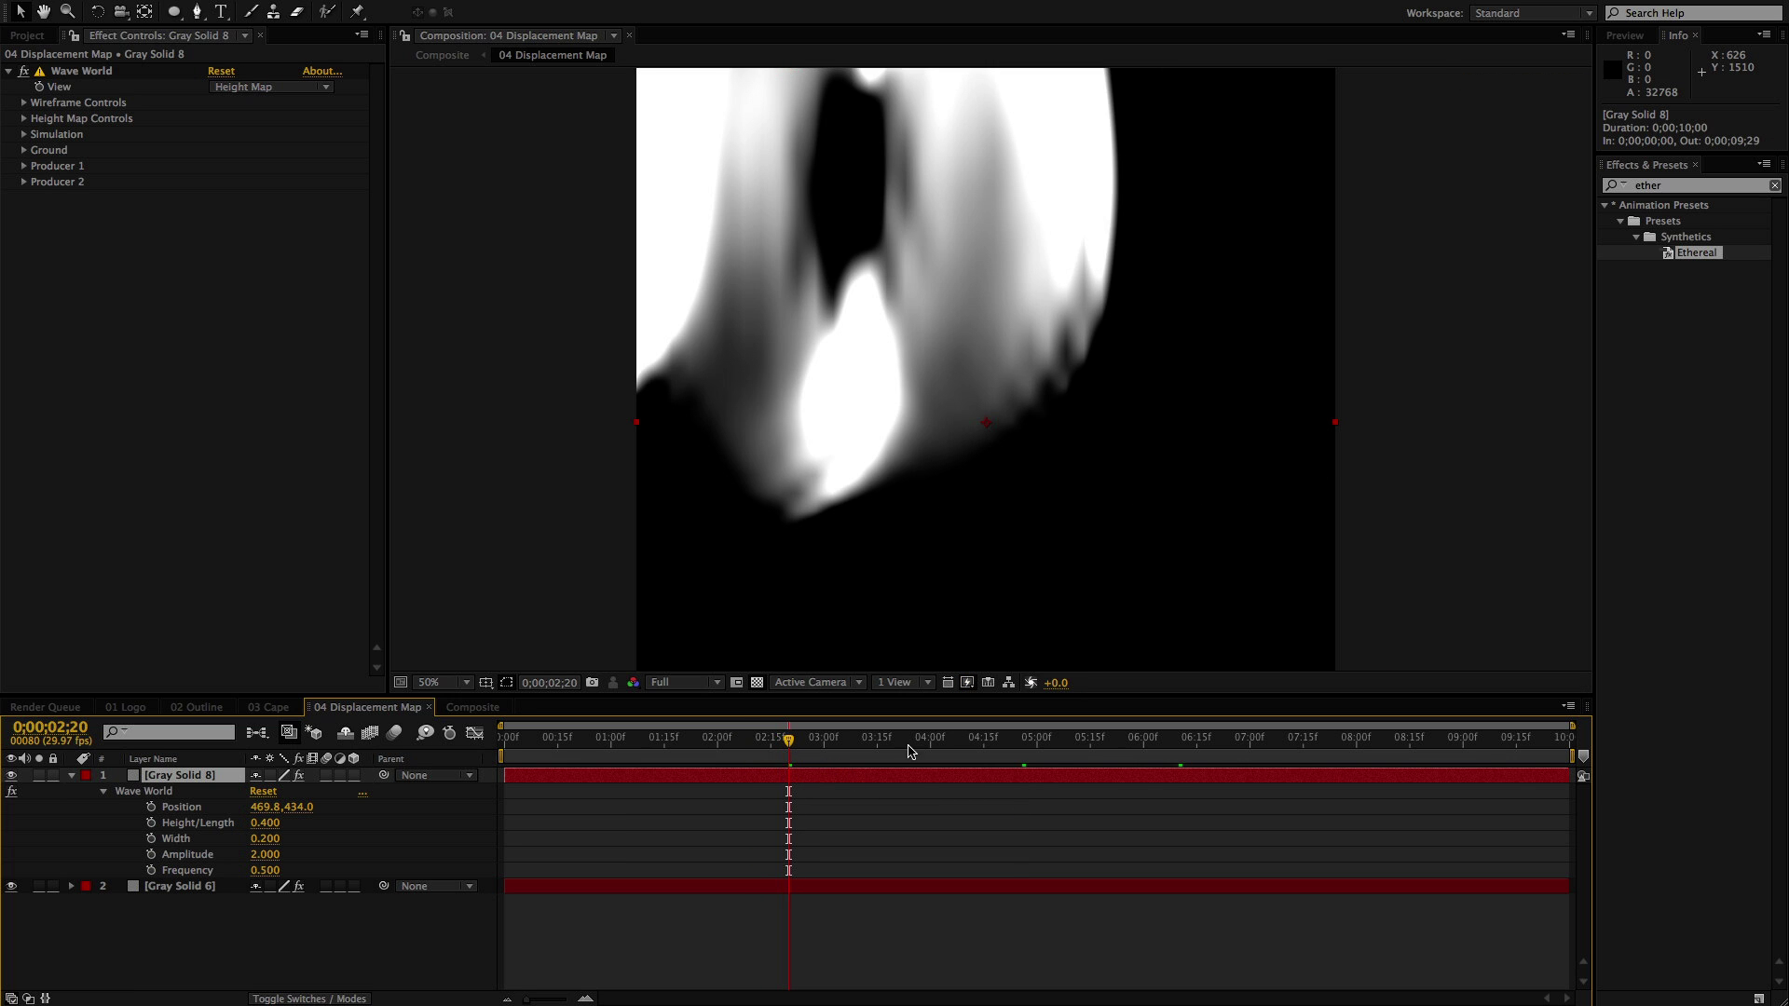
click(1676, 185)
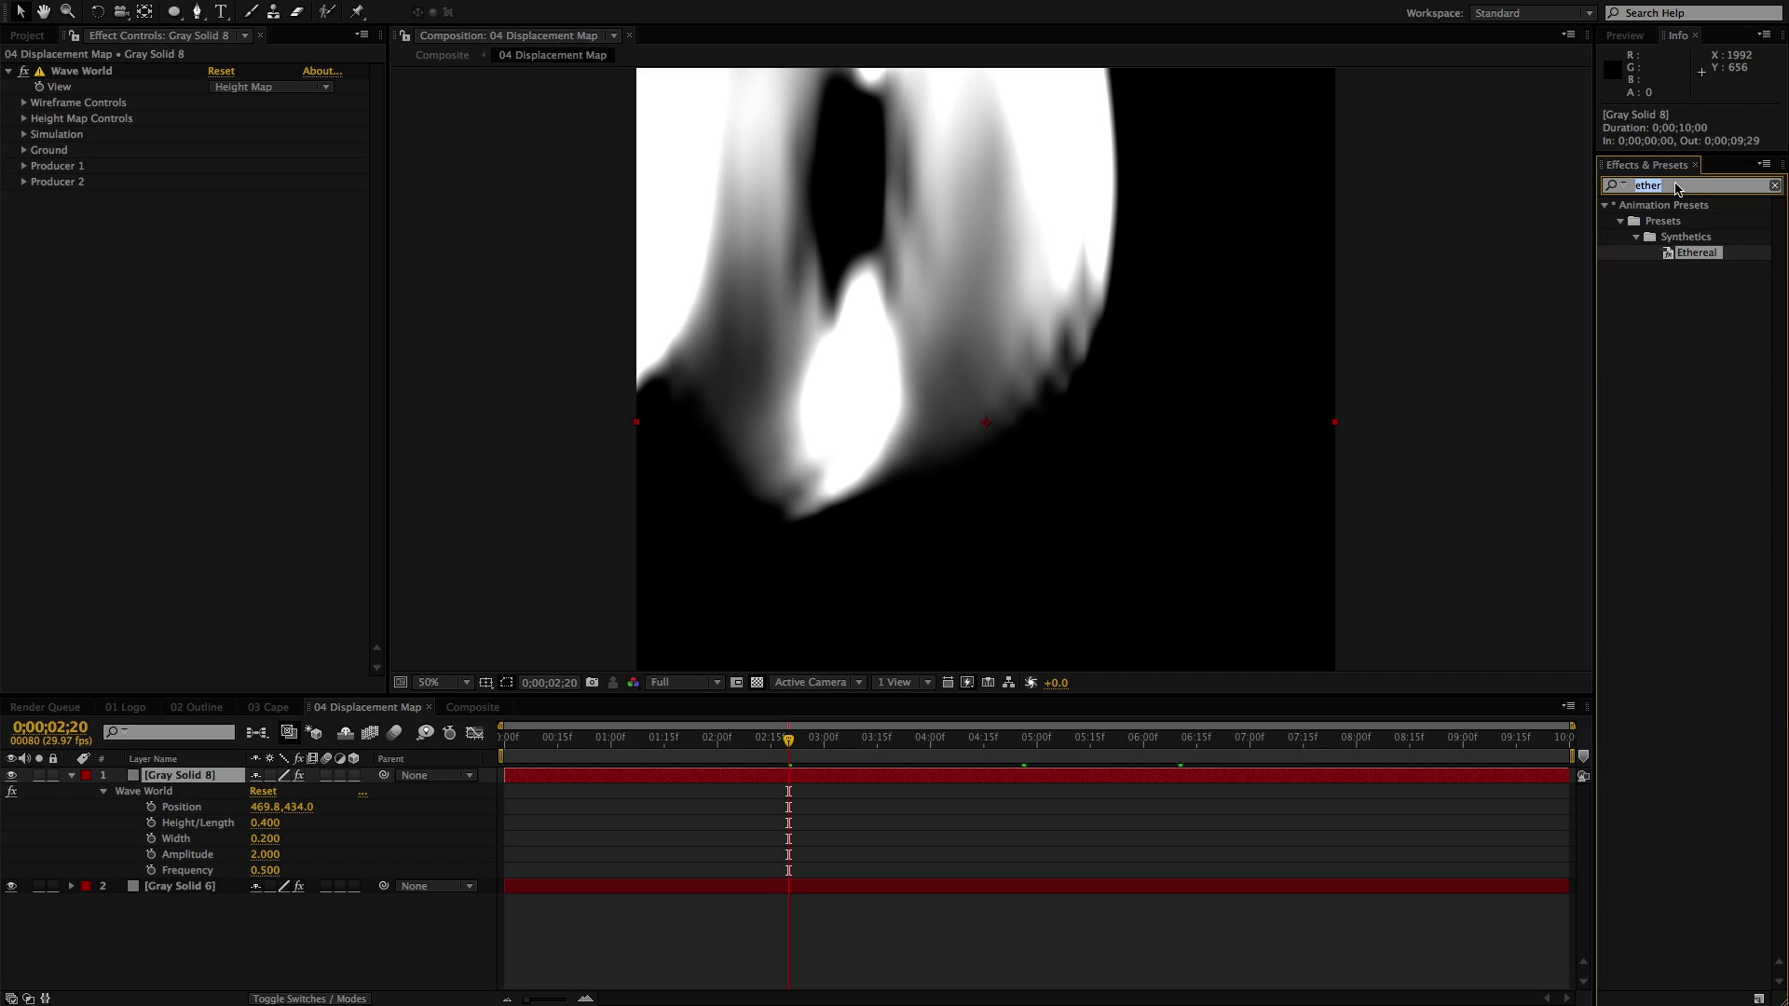
text(fast)
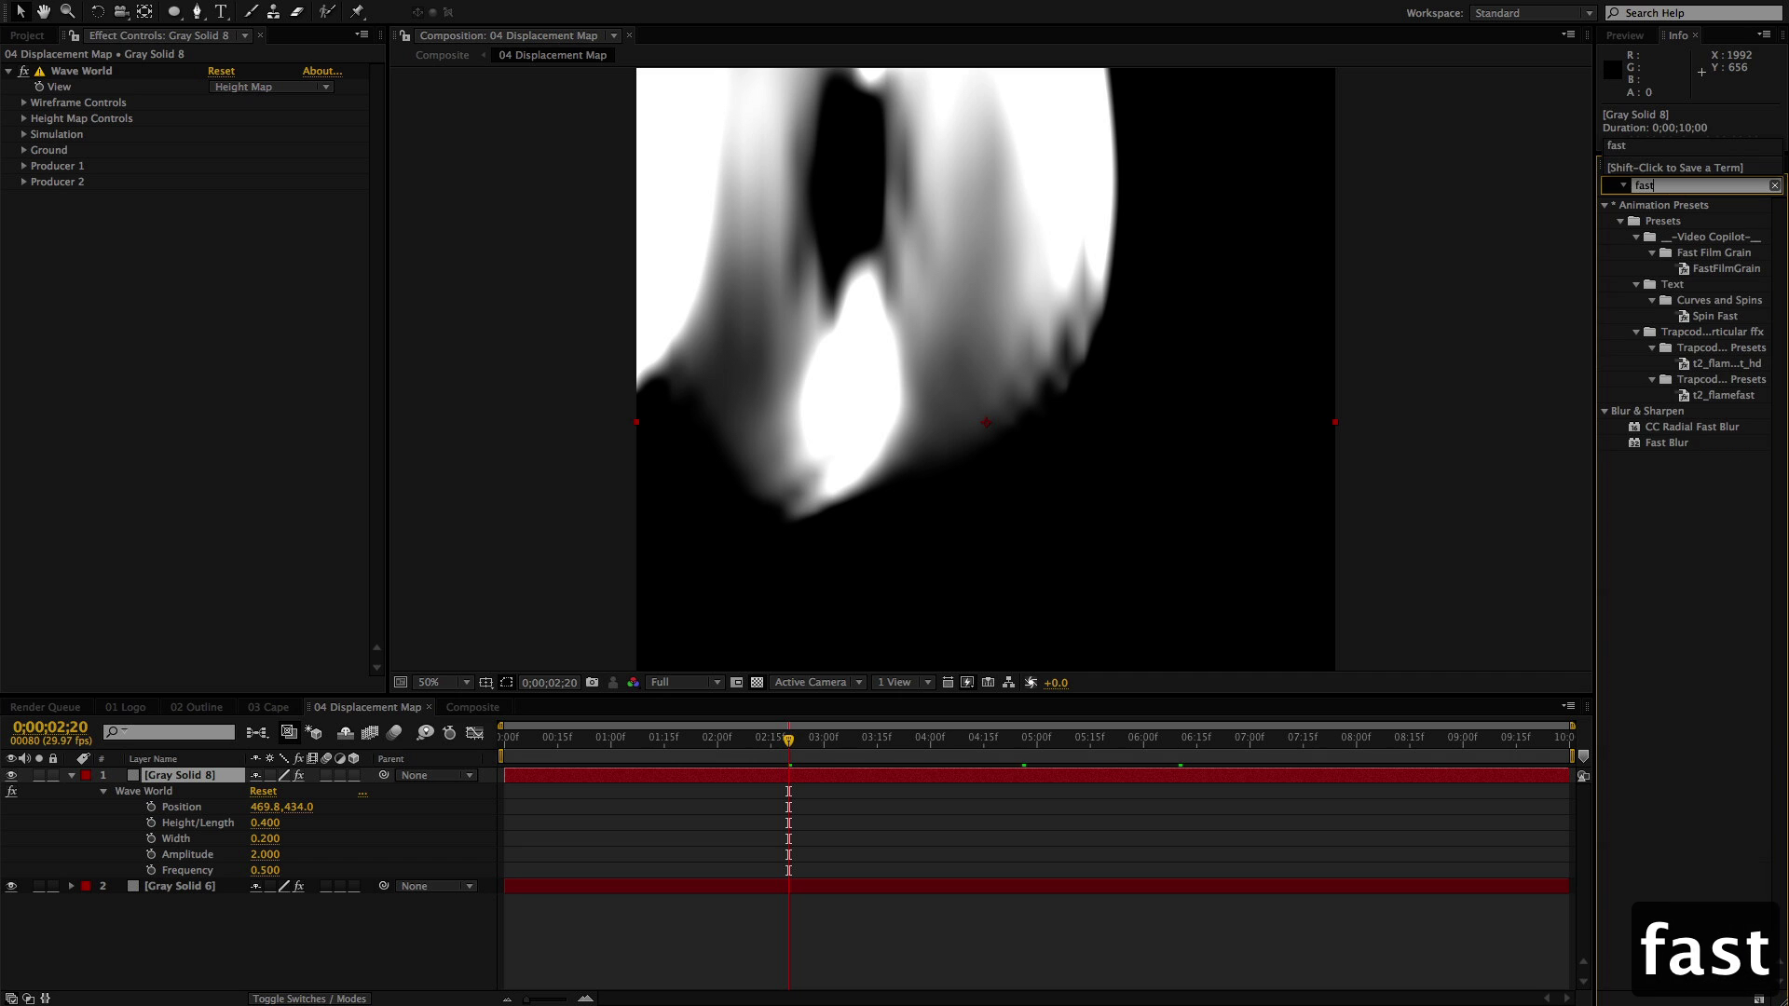
double_click(1666, 442)
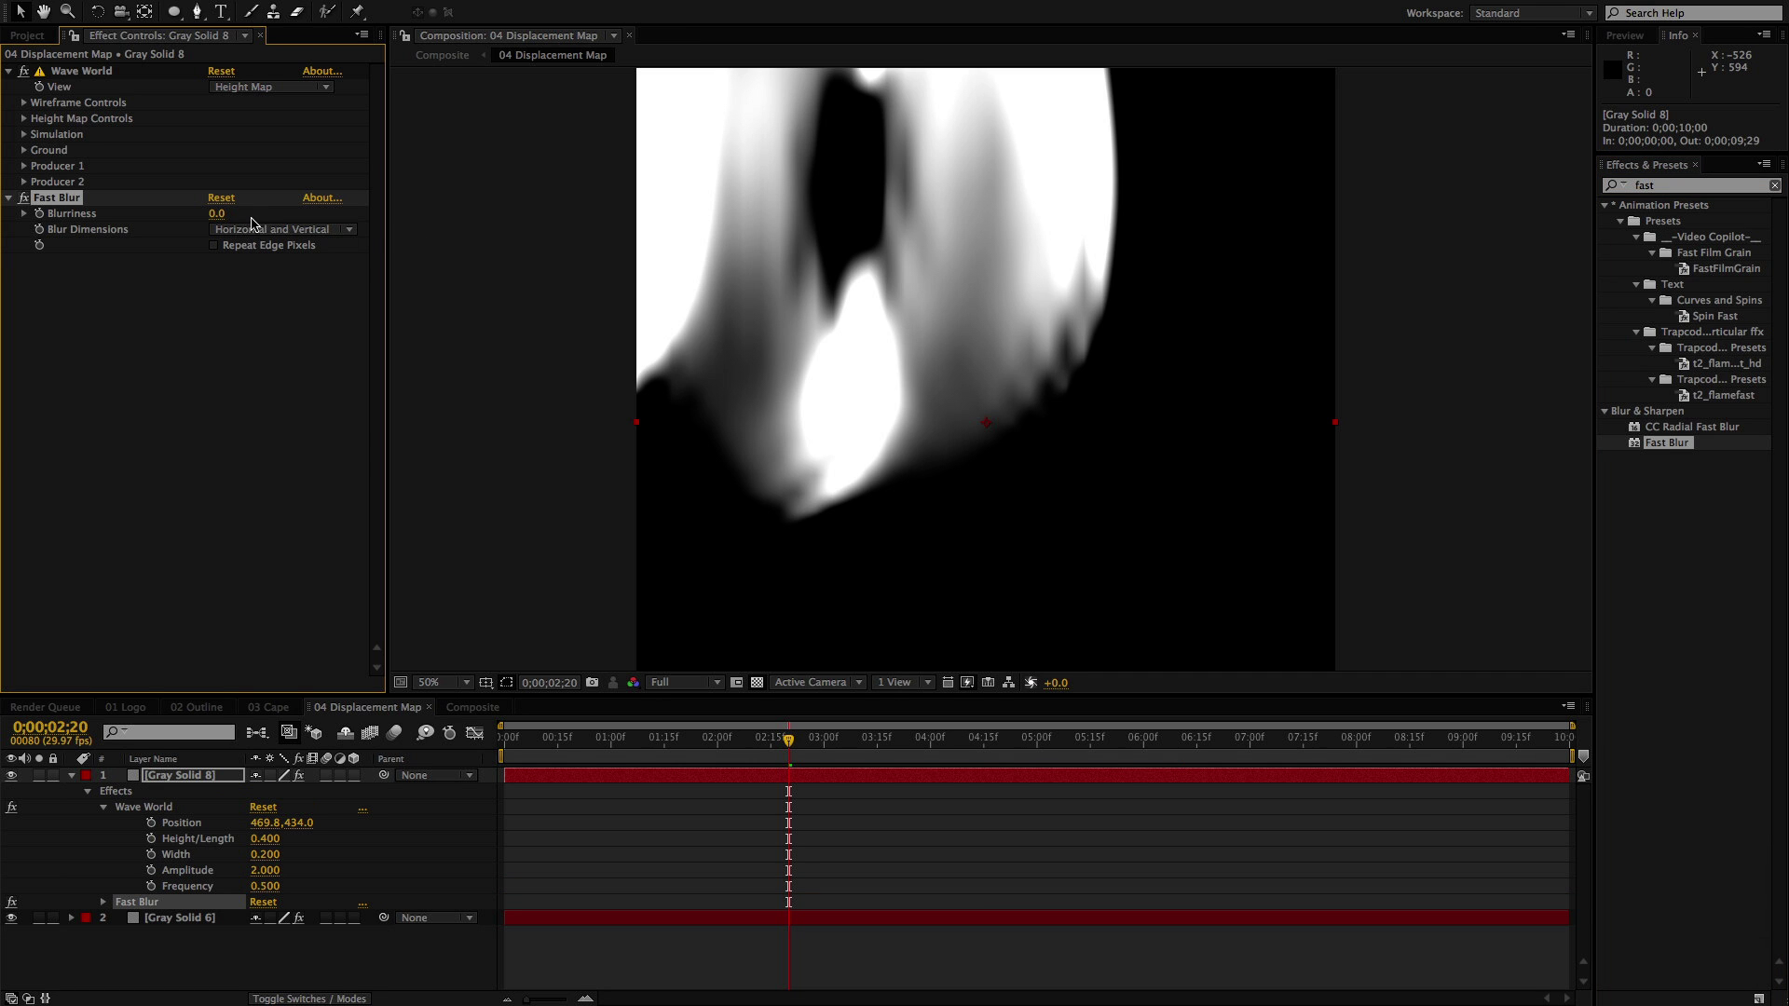
drag(220, 220, 273, 218)
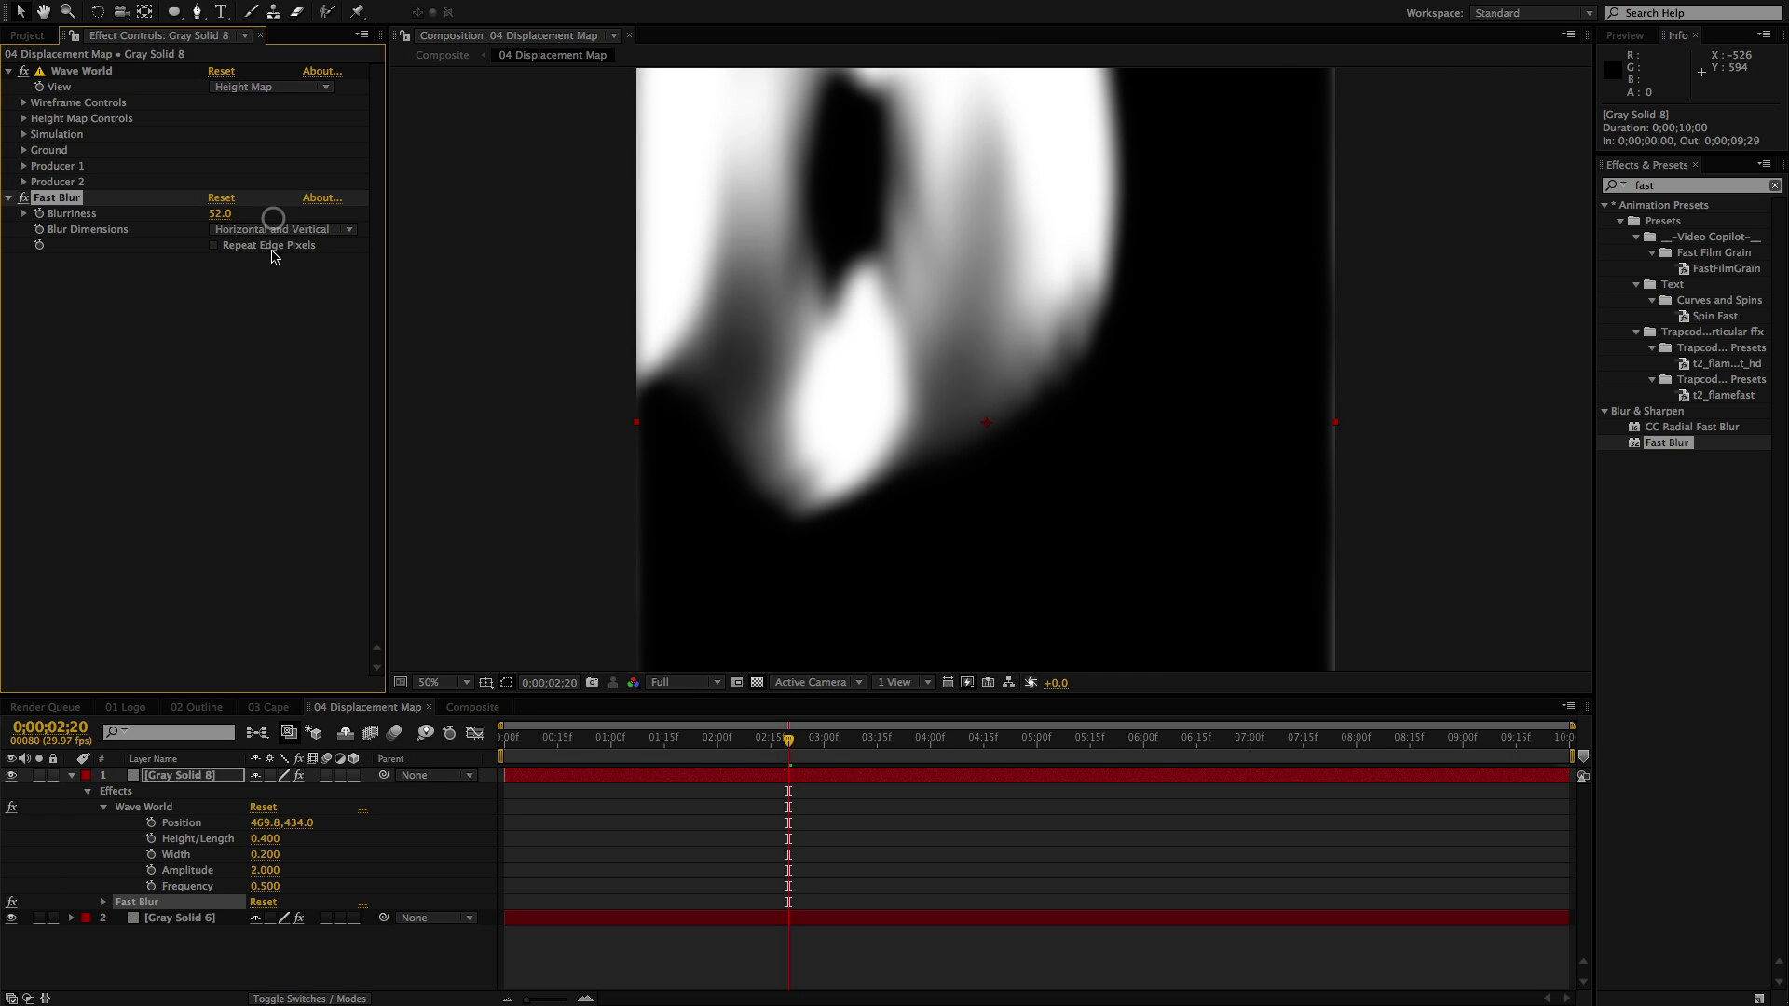
click(214, 246)
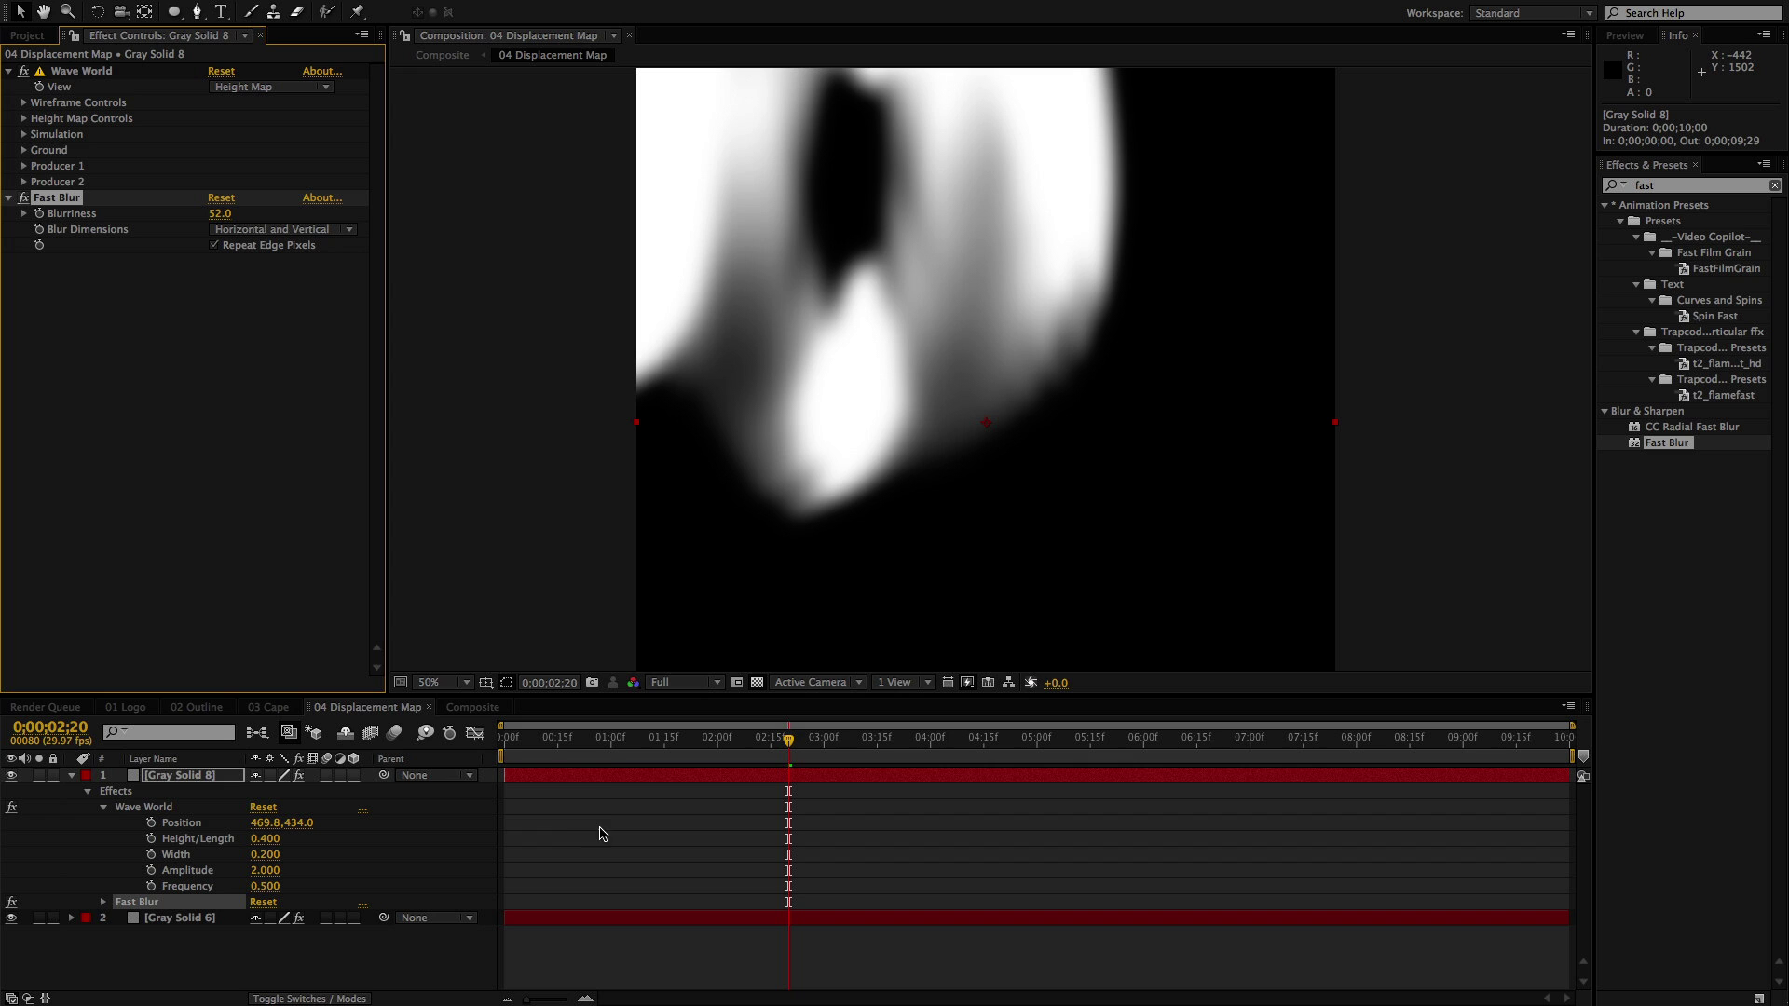
Save the project, create a new 1500 × 2000 px gray solid, and place it directly below the Wave World solid
click(601, 779)
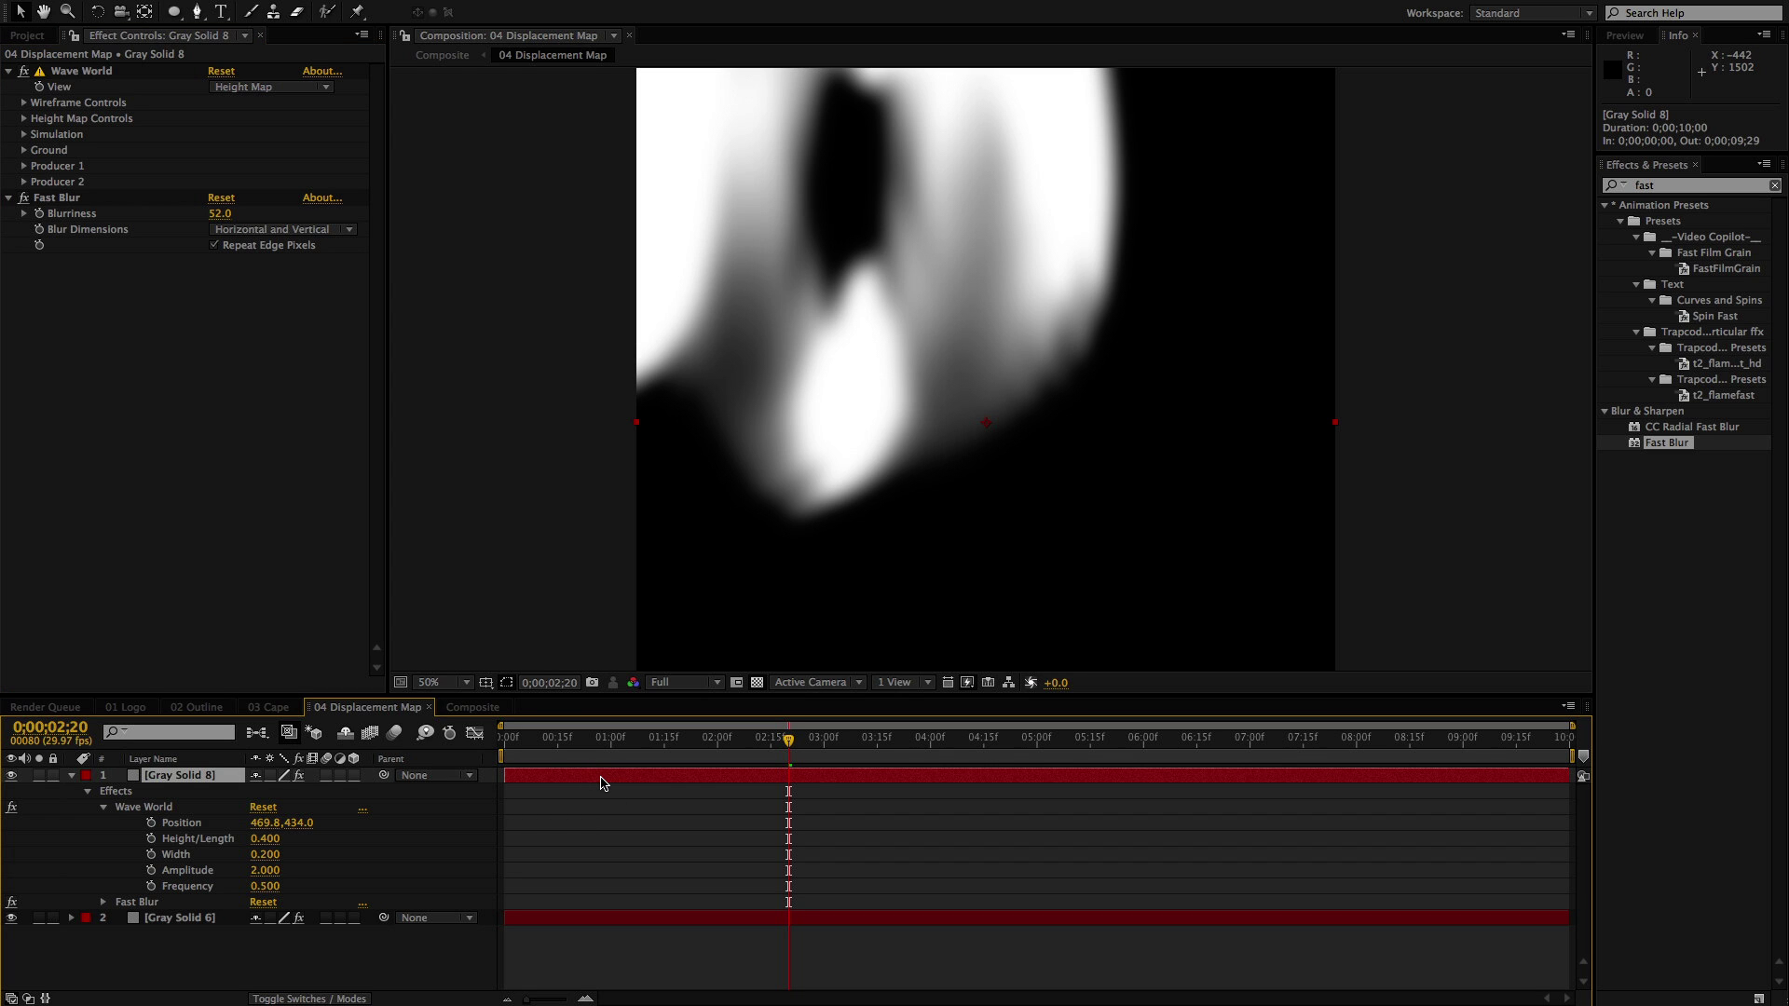
key(super+s)
key(super+y)
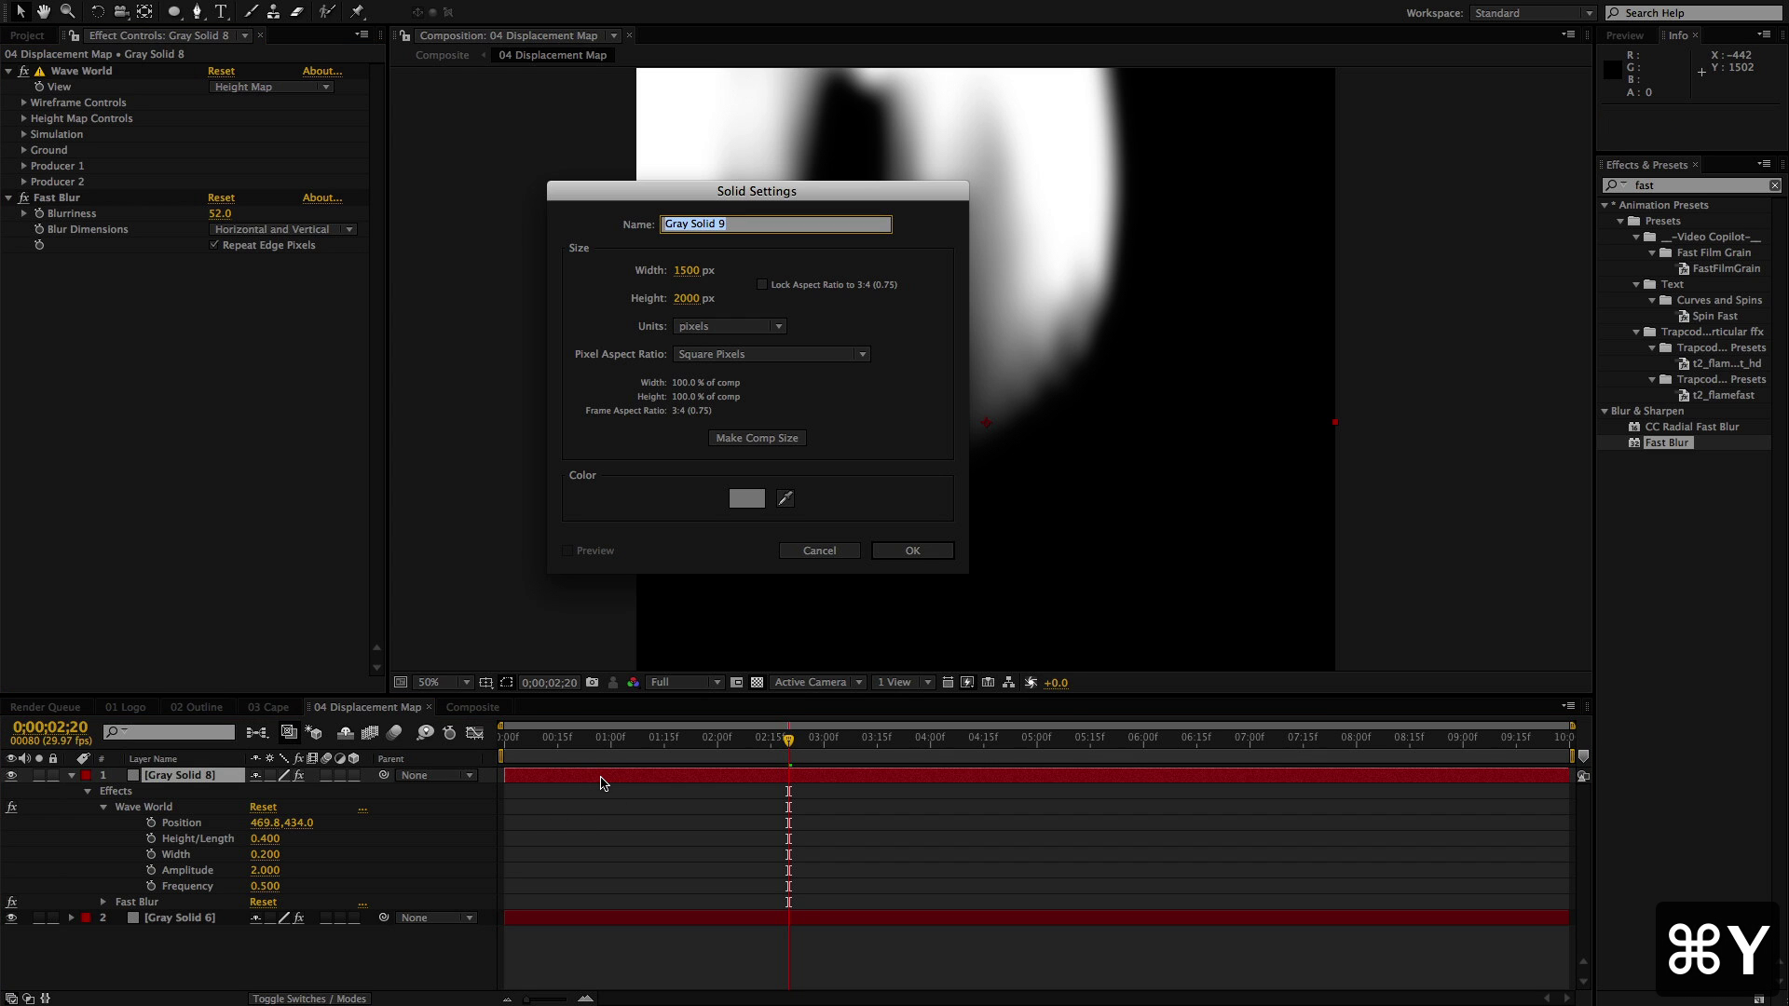
click(890, 550)
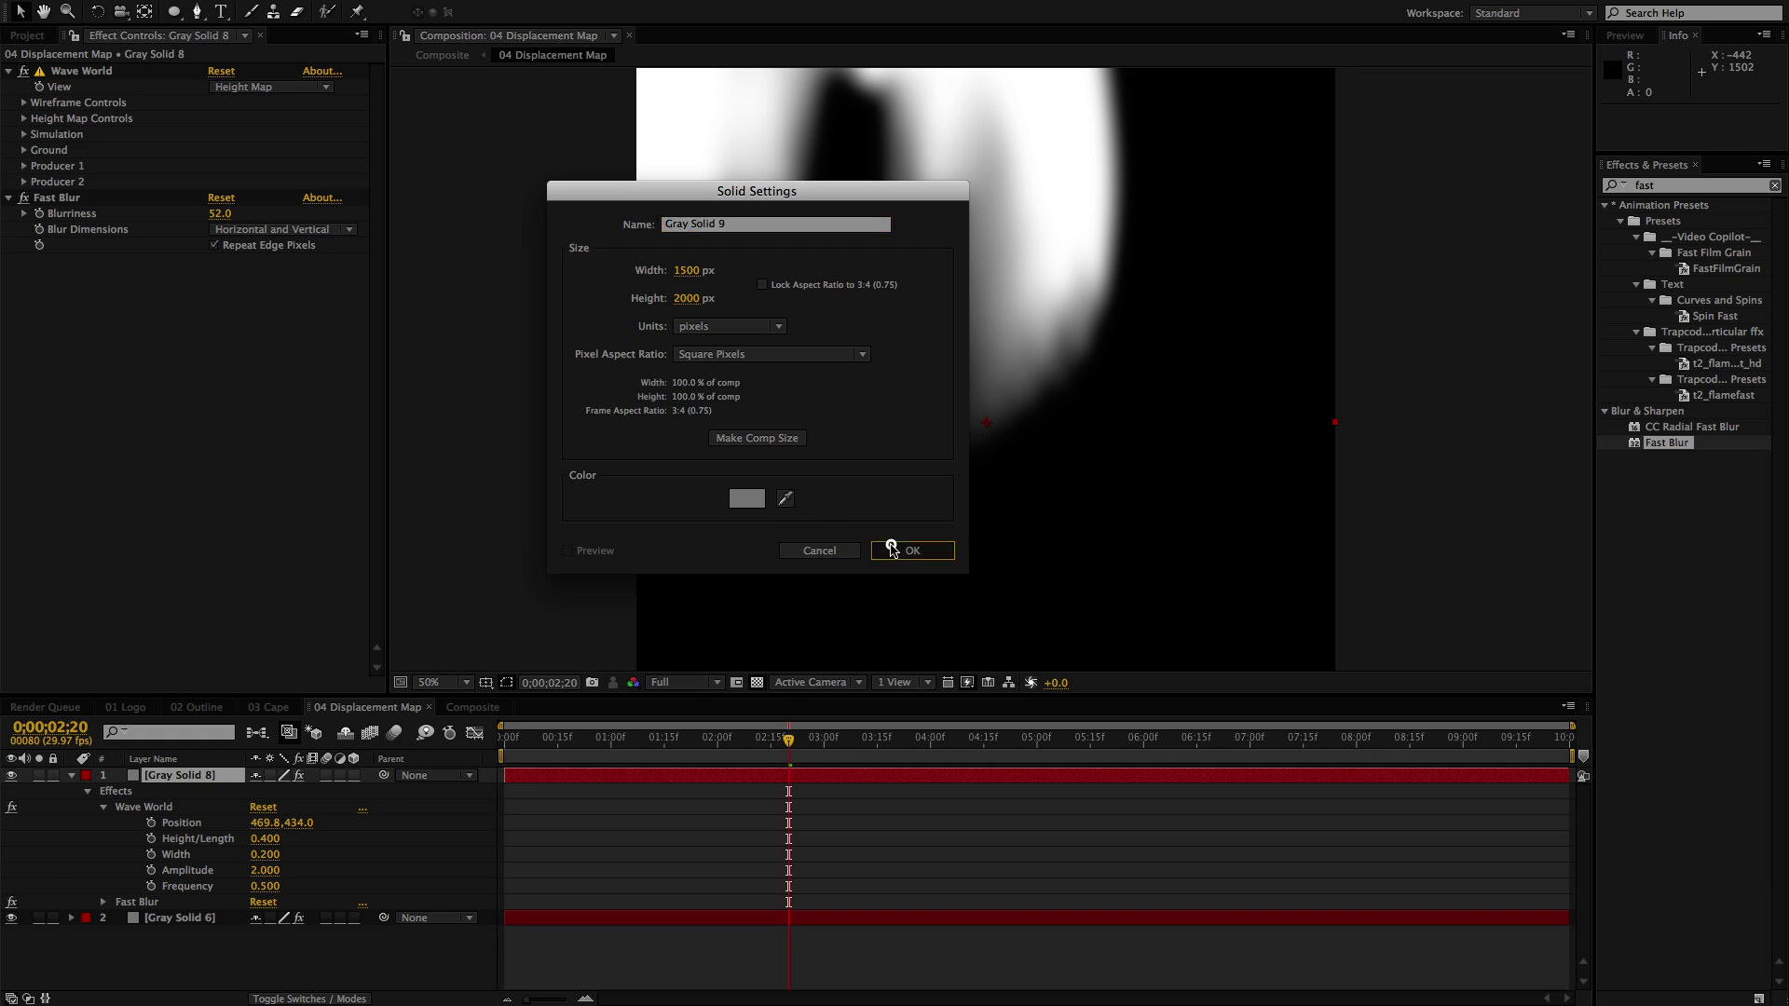
drag(157, 780, 140, 925)
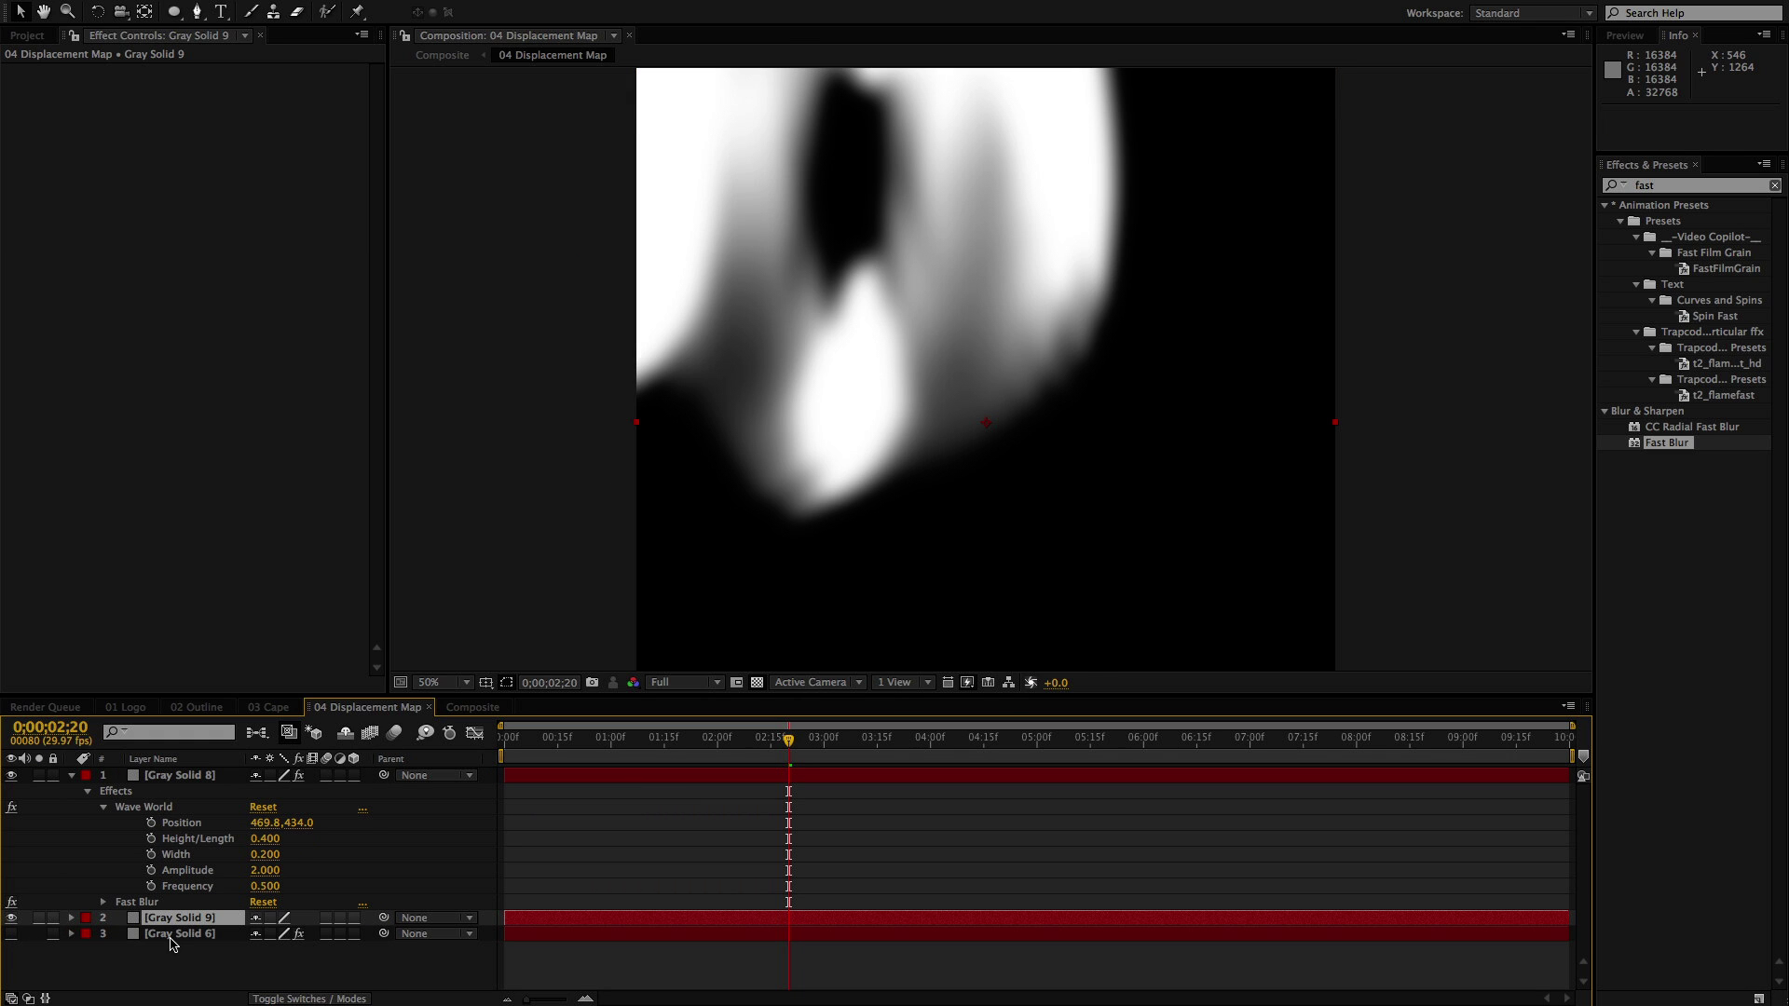
Set the Wave World solid's blending mode to Screen
click(188, 776)
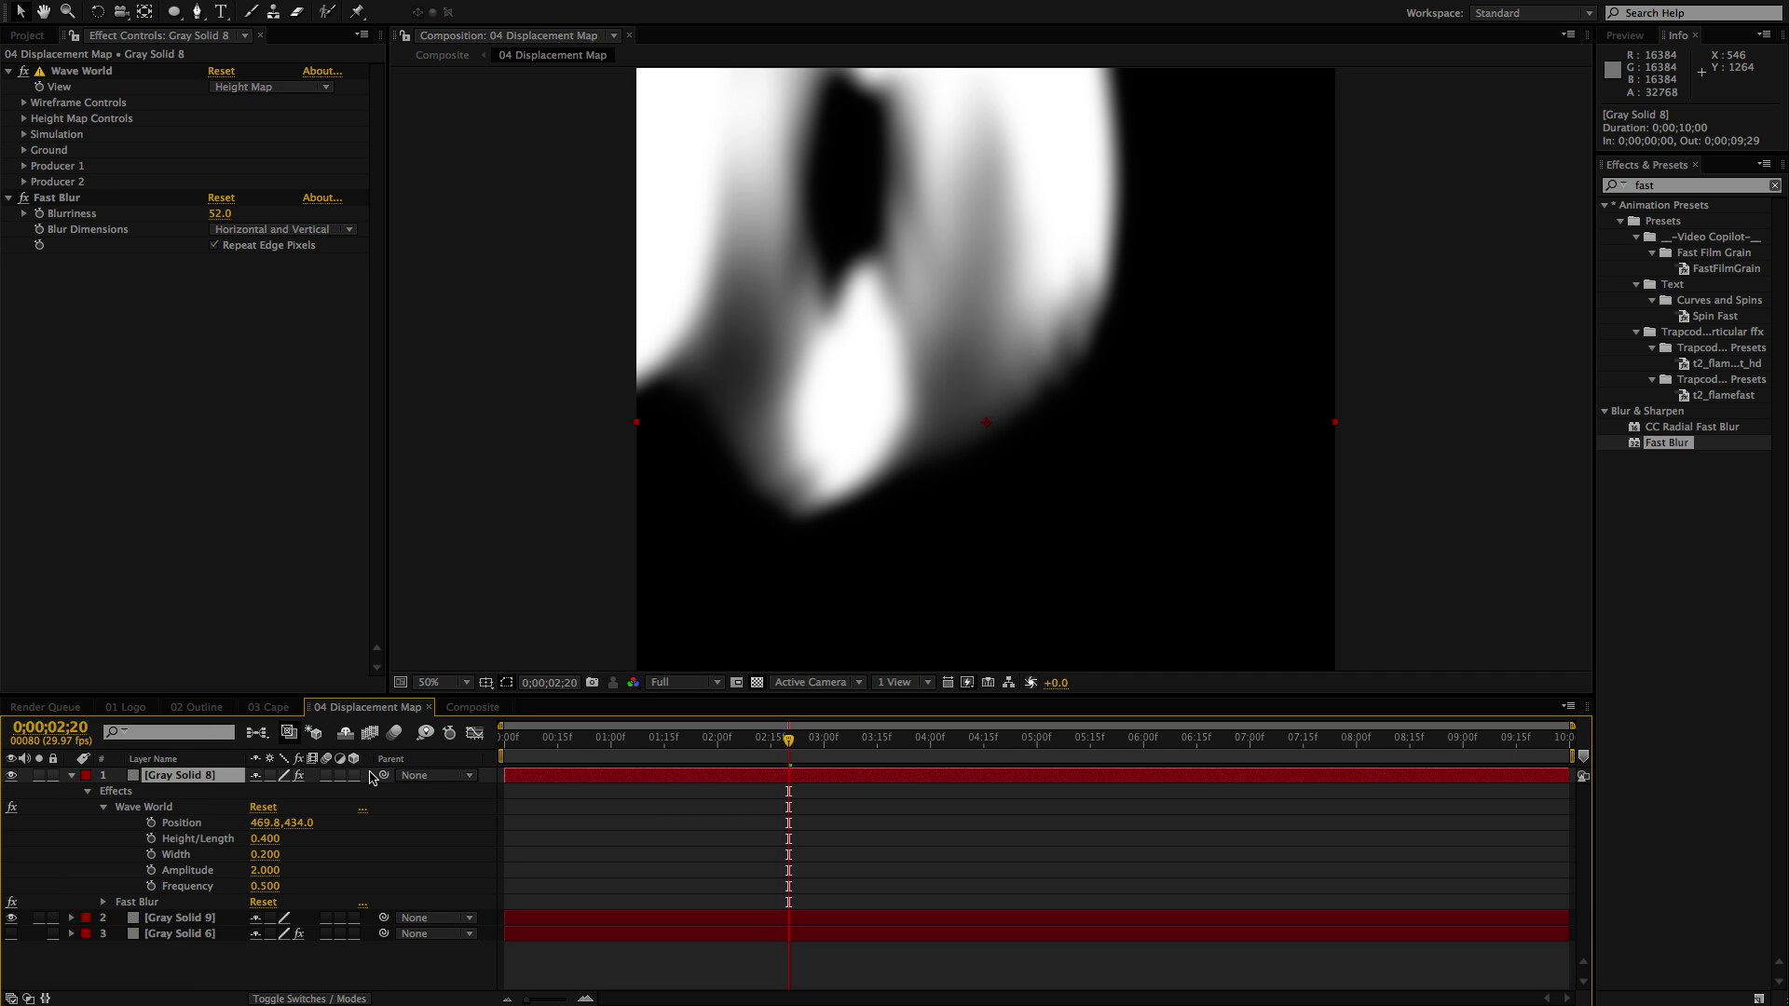
right_click(530, 780)
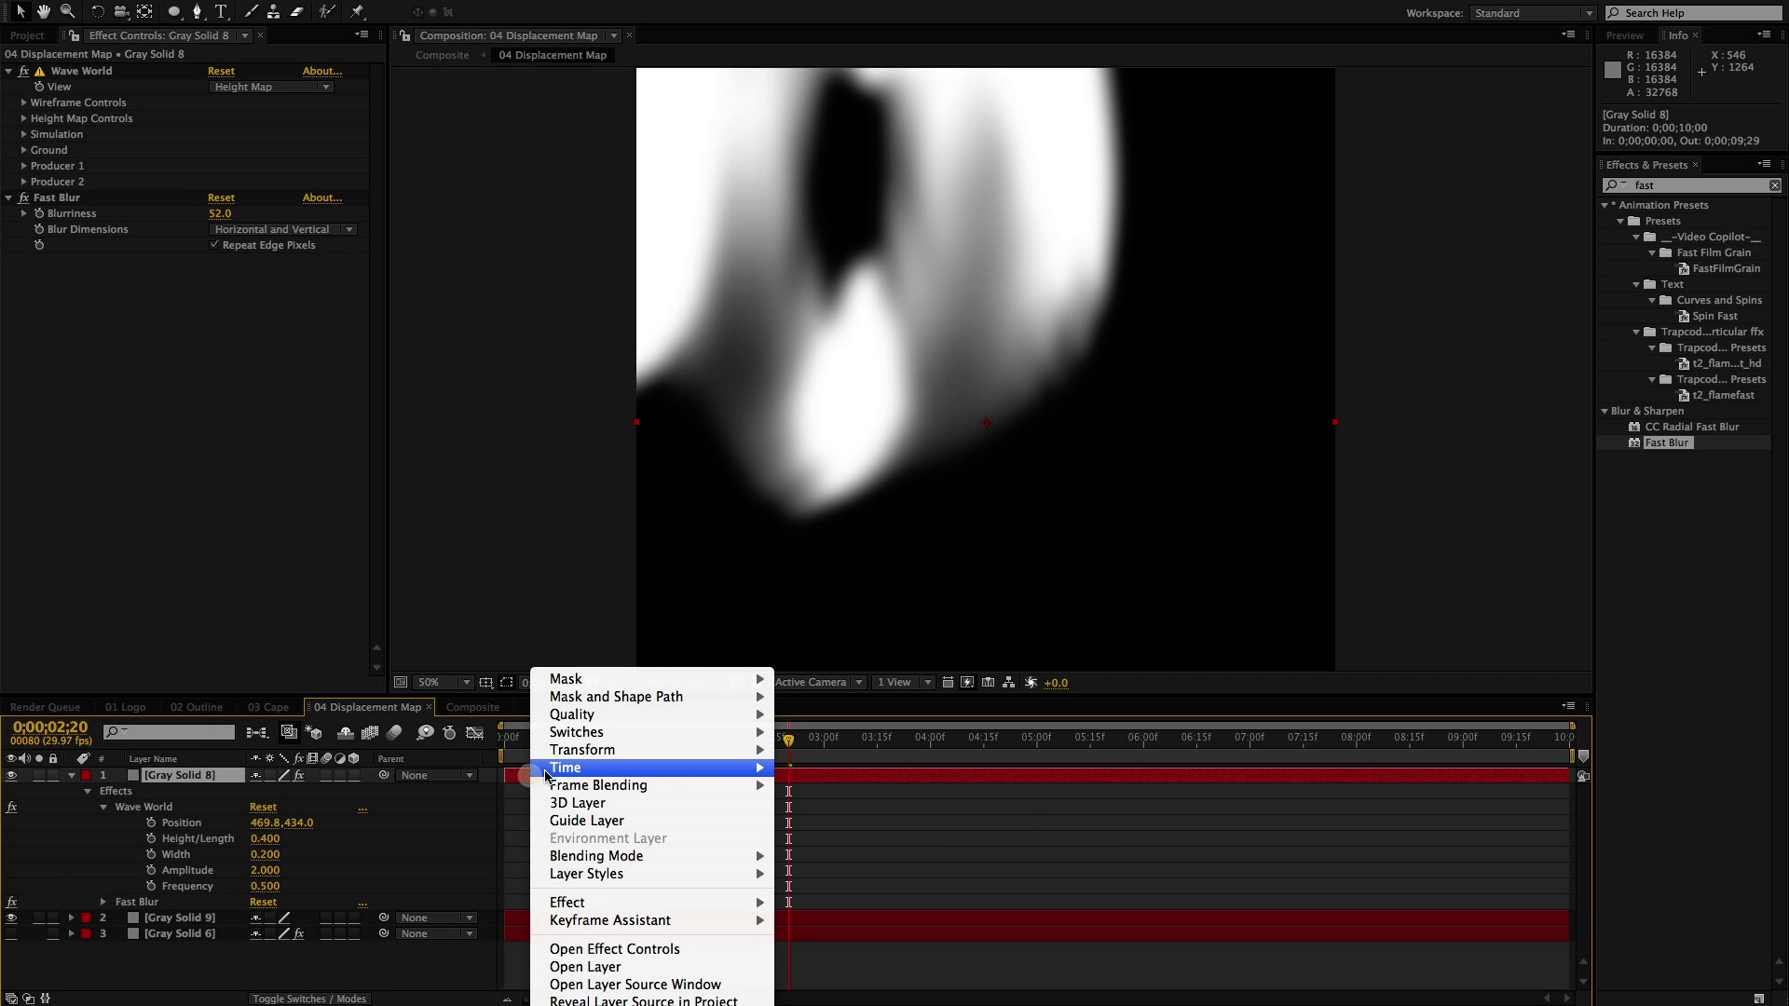
mouse_move(581, 790)
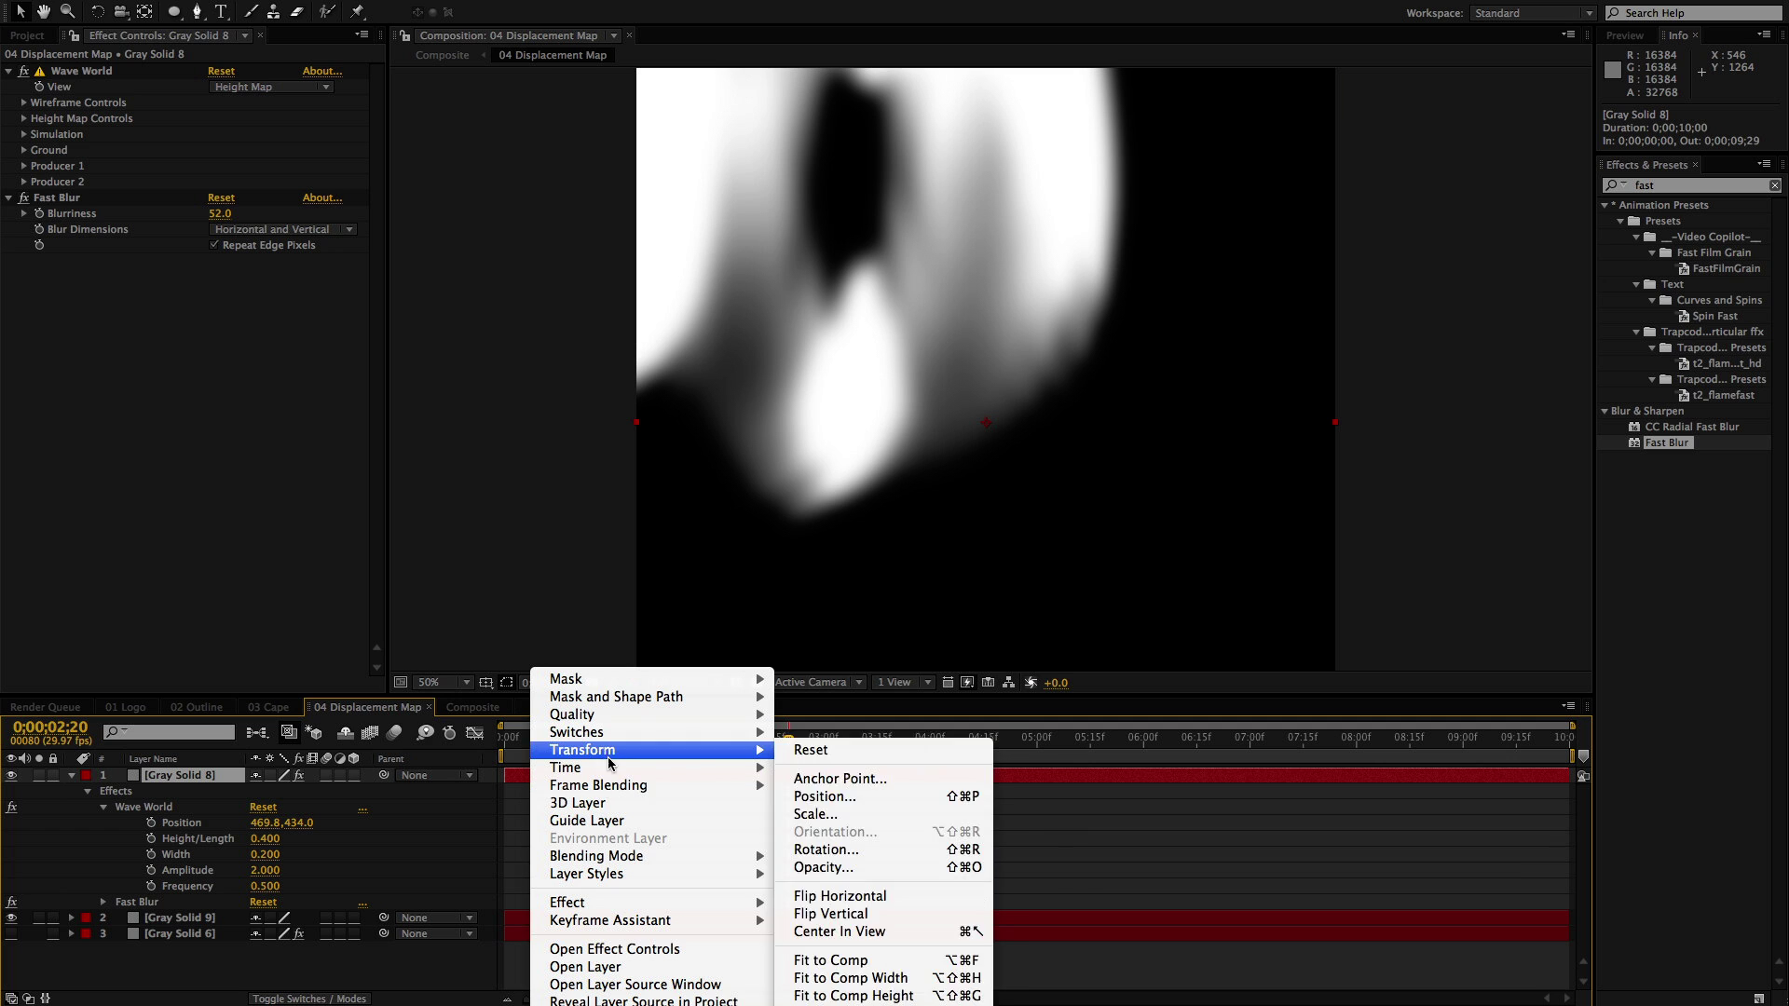
mouse_move(620, 861)
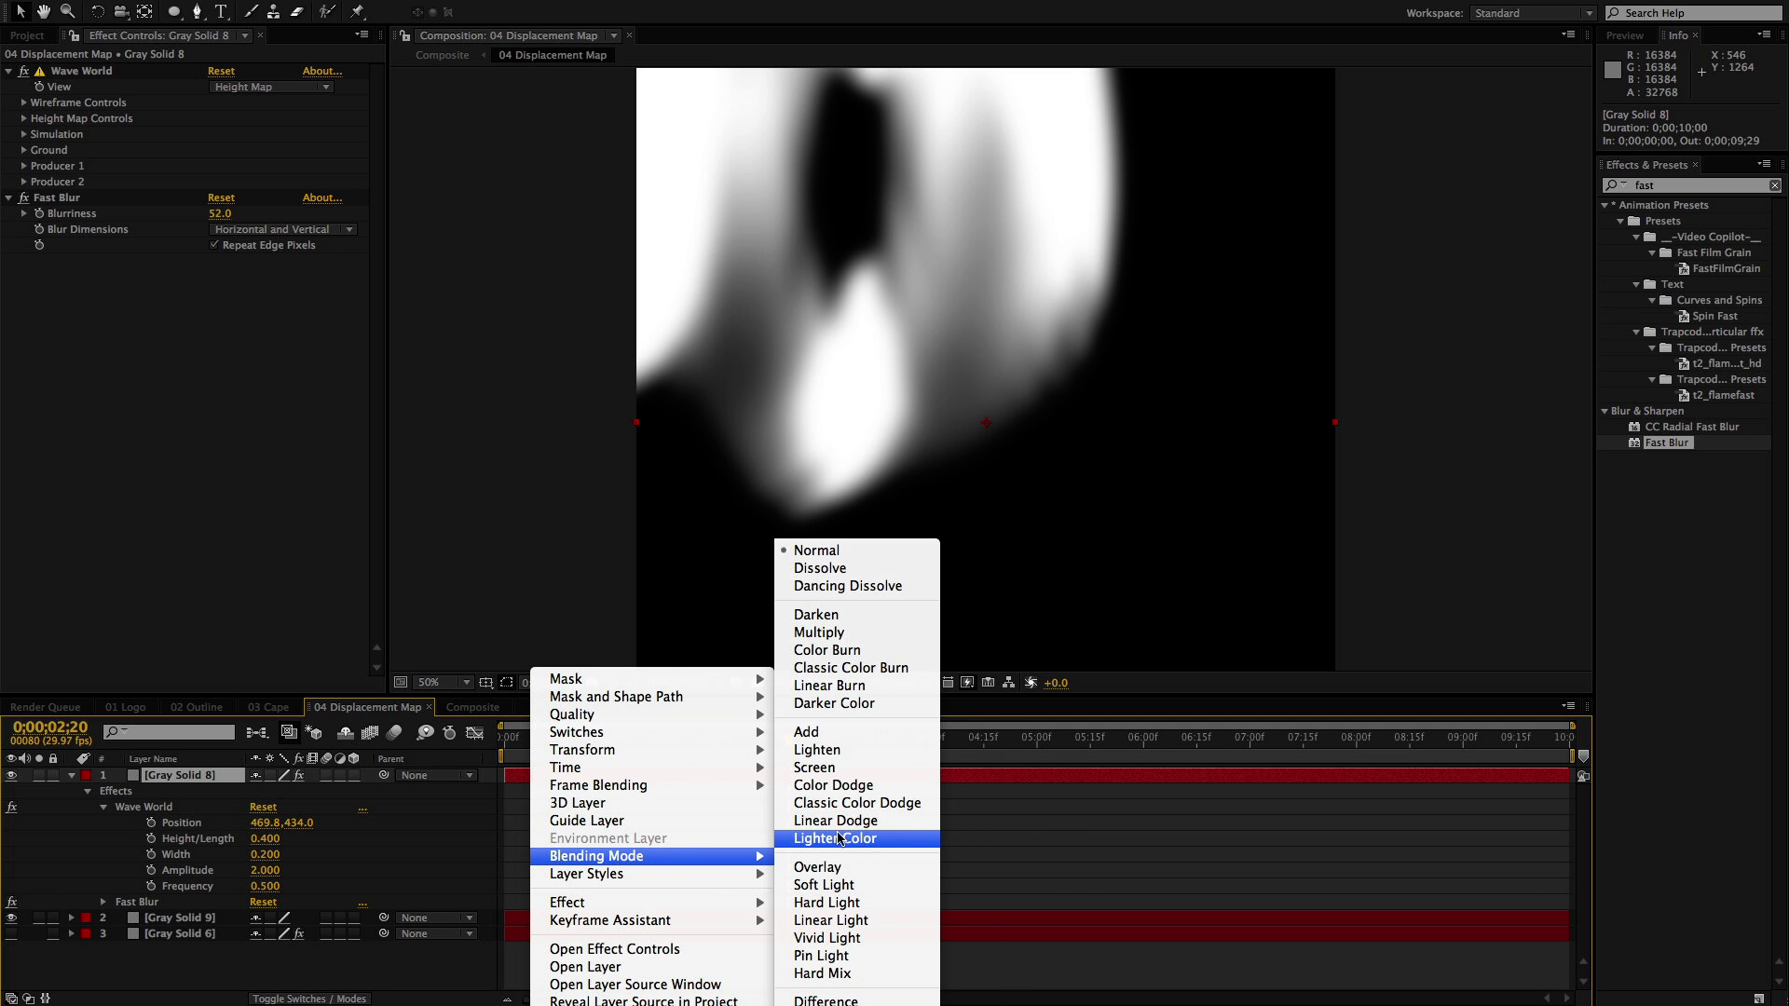
click(836, 767)
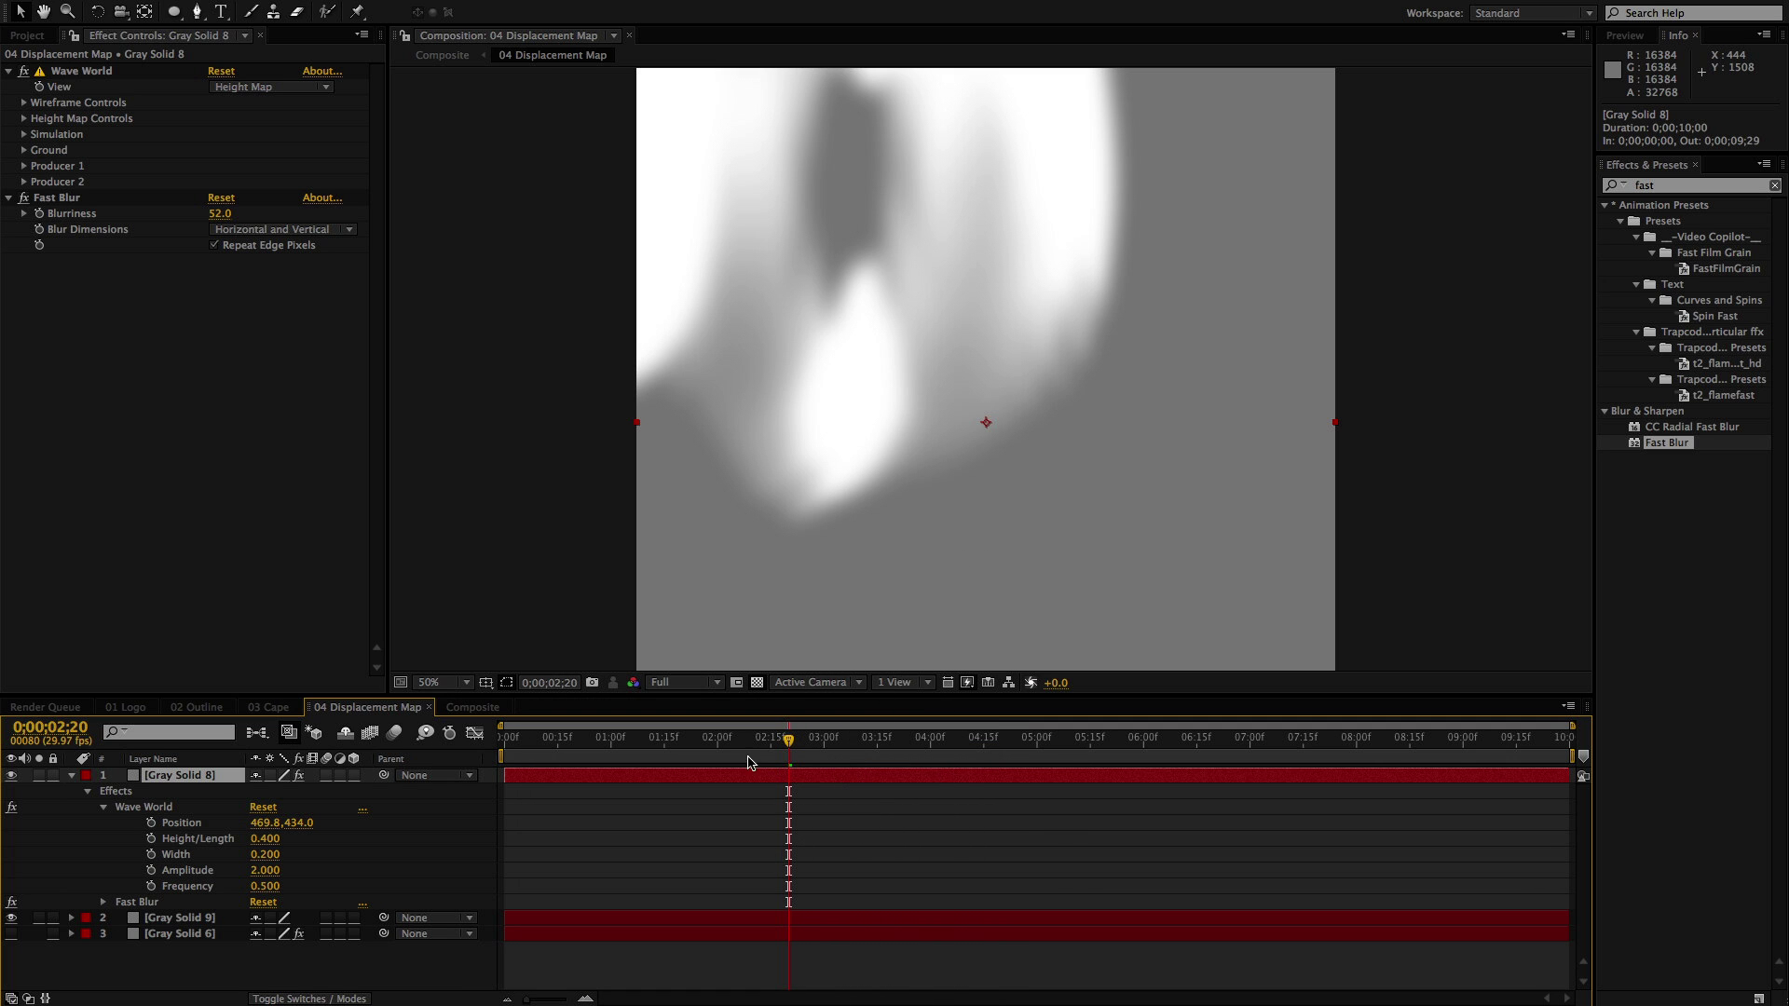
Lower the Wave World solid's opacity to 77% and raise its Fast Blur Blurriness to 89
key(t)
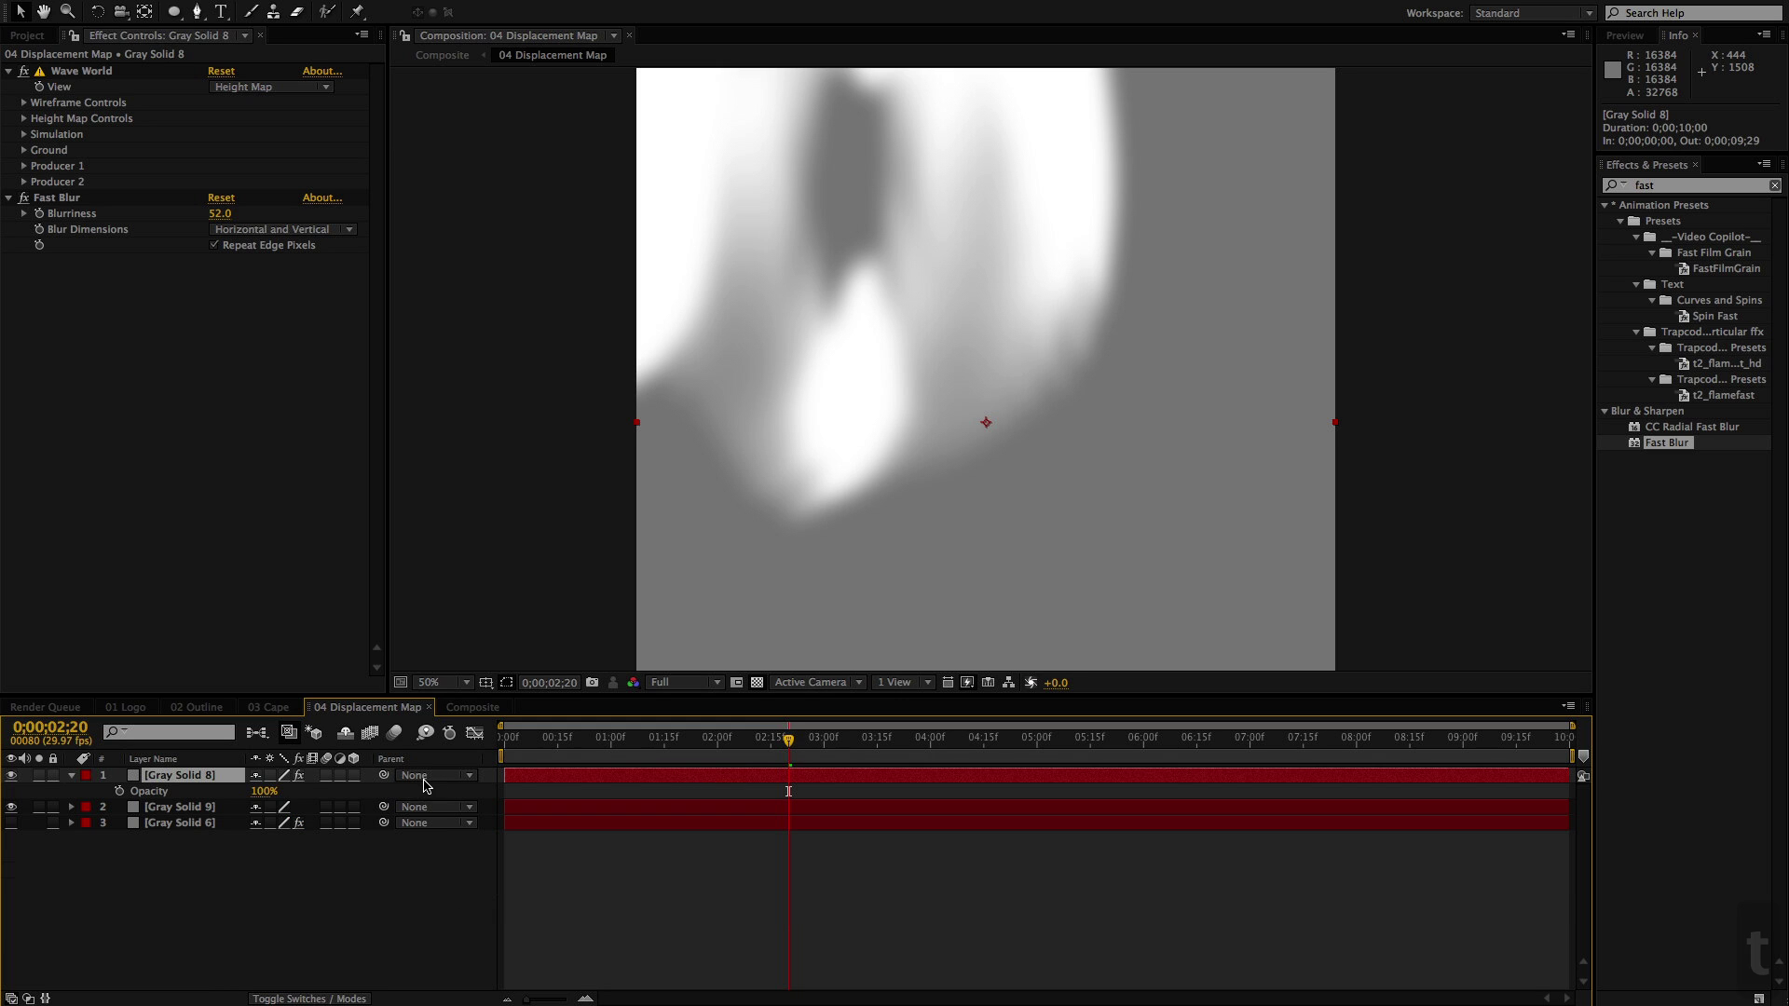
drag(264, 798, 242, 792)
drag(814, 743, 1180, 743)
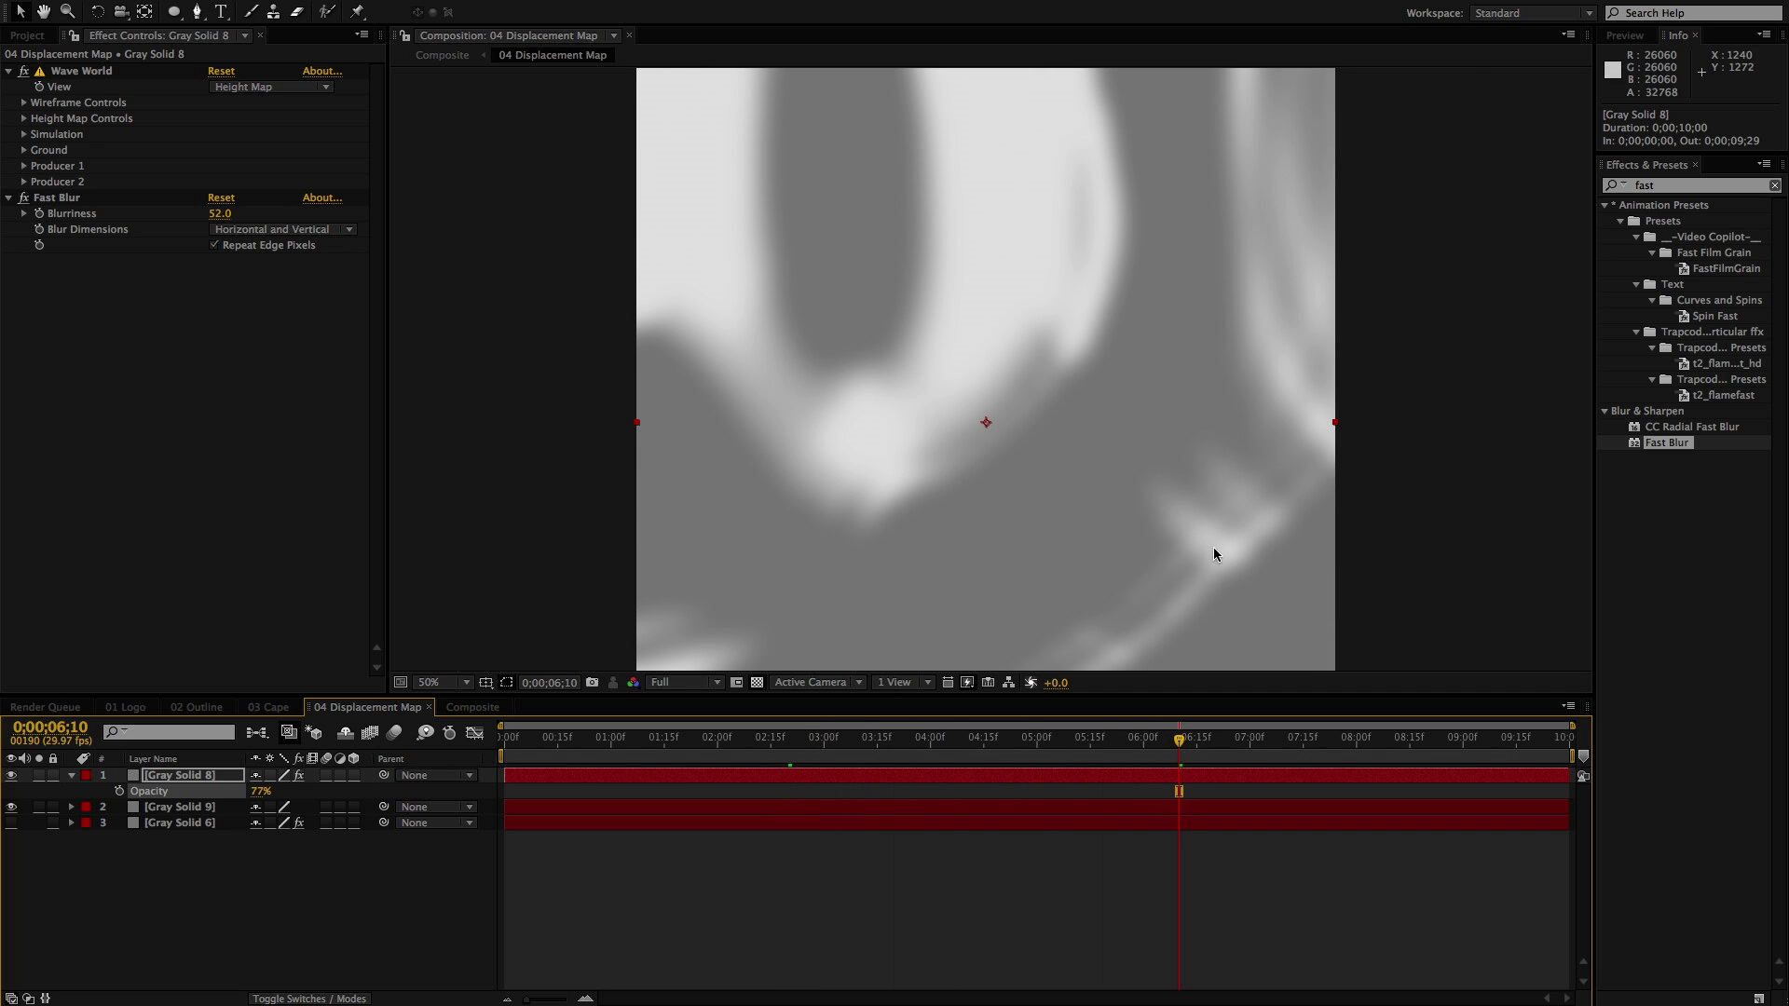
drag(220, 213, 228, 213)
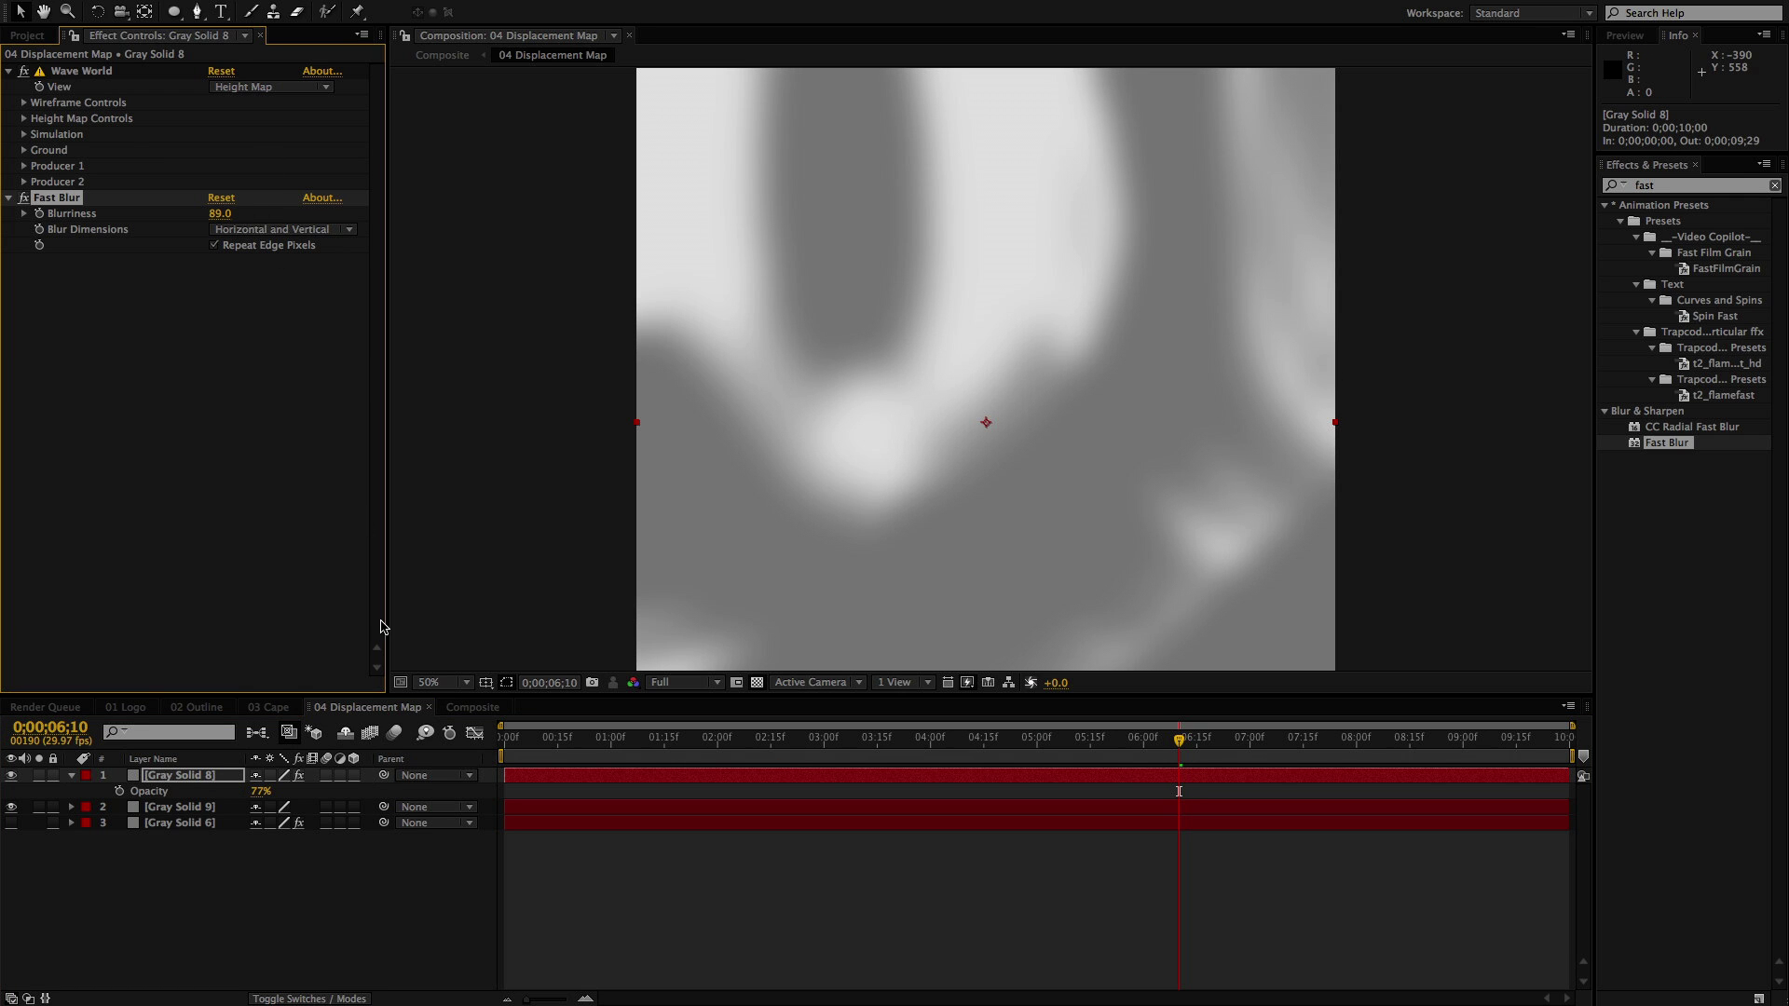
Scrub through the Composite composition to check the cape's rippling, and collapse the Fractal Noise solid's properties in 04 Displacement Map
click(472, 708)
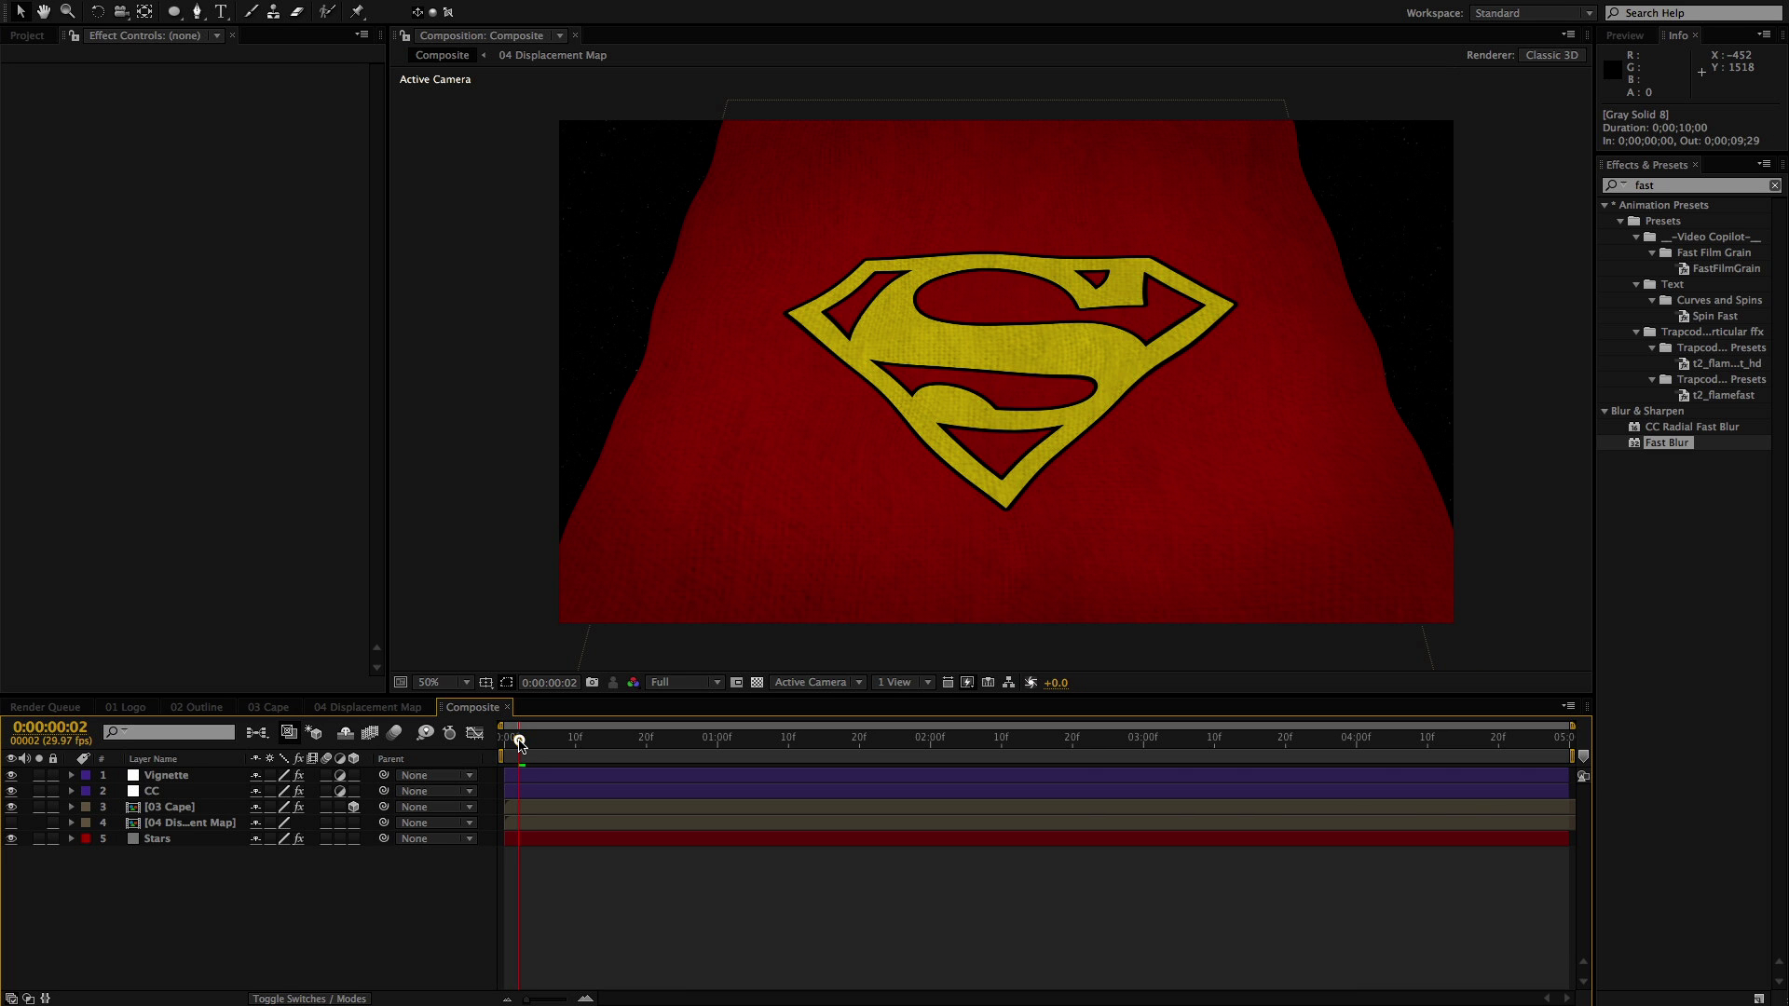
drag(499, 743, 1270, 778)
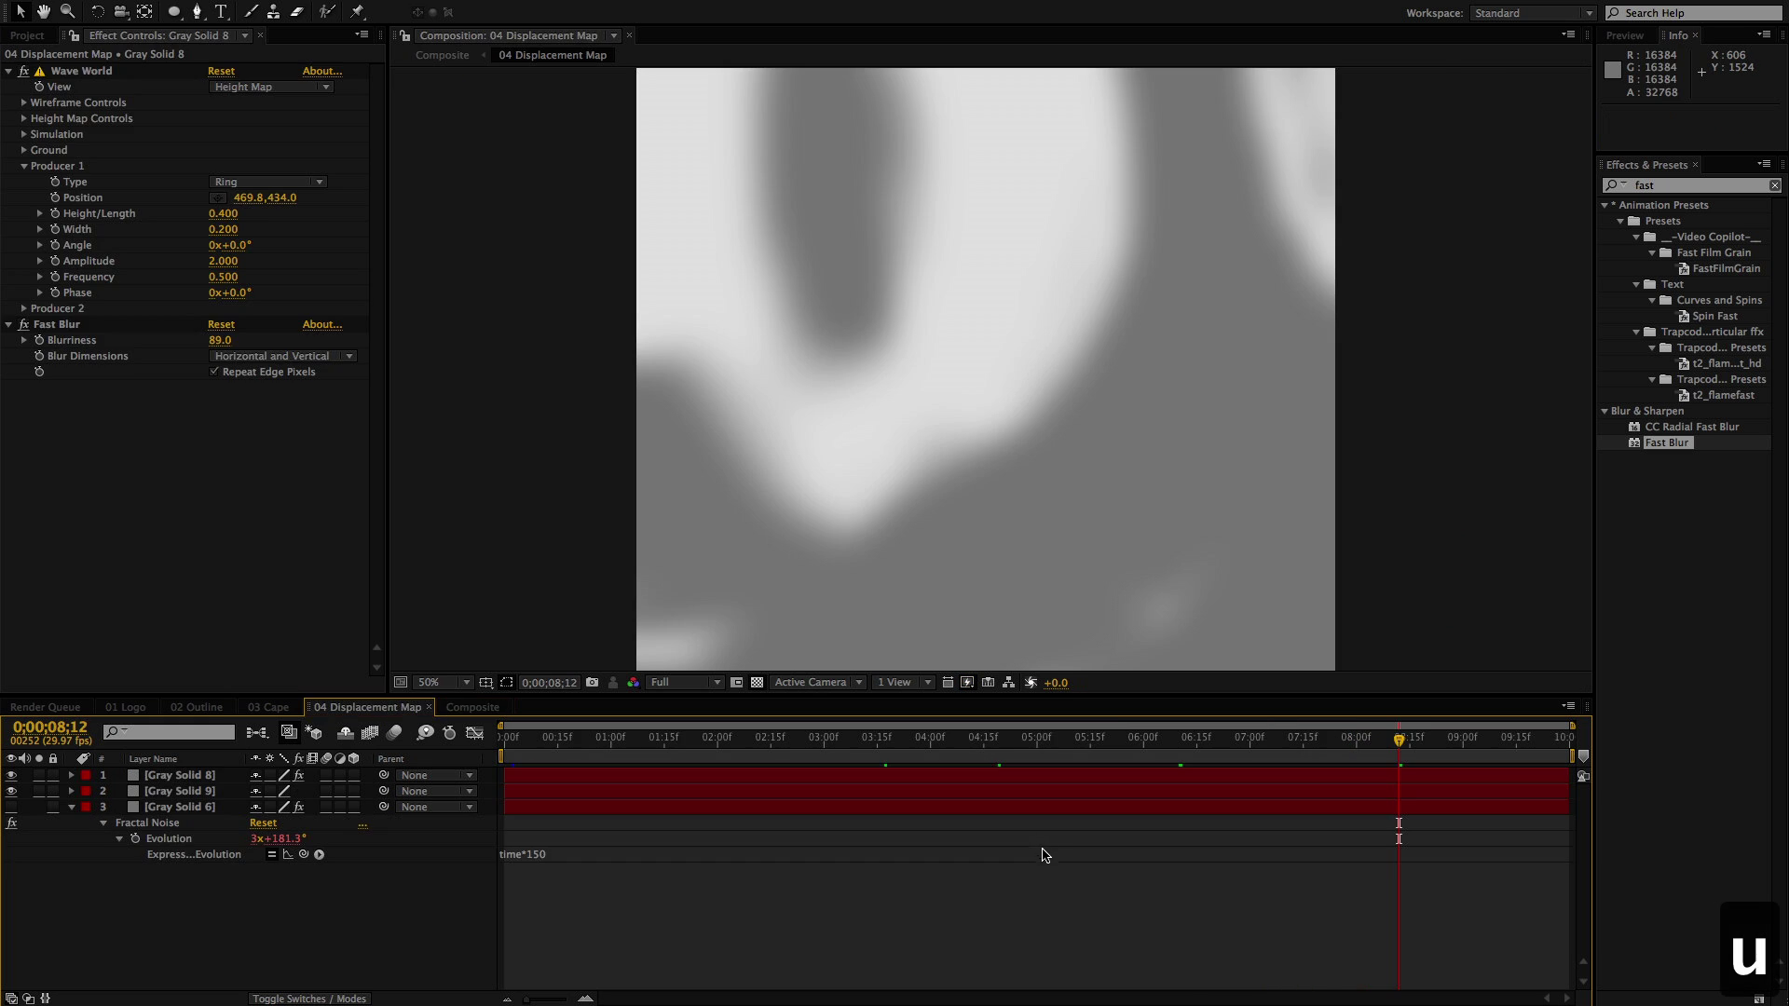
click(1045, 854)
click(990, 912)
key(u)
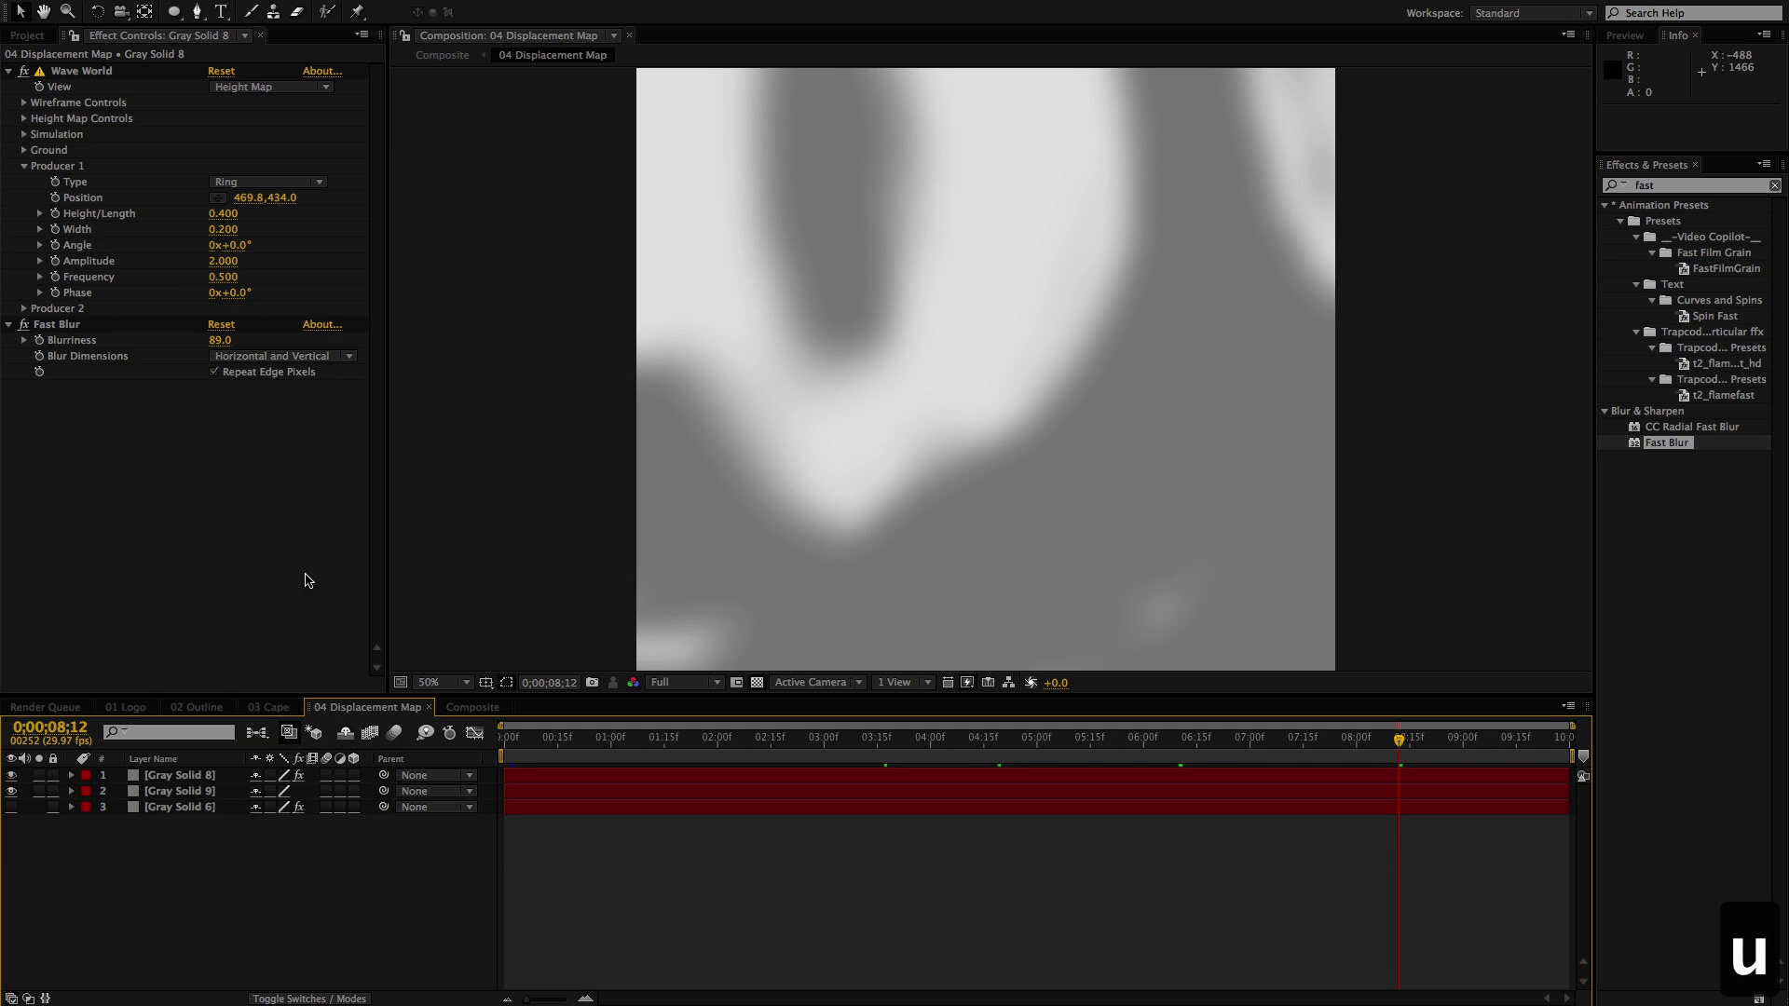
Open 03-Displace from the 01-Original PreComps folder and preview its displacement animation in an enlarged viewer
click(29, 37)
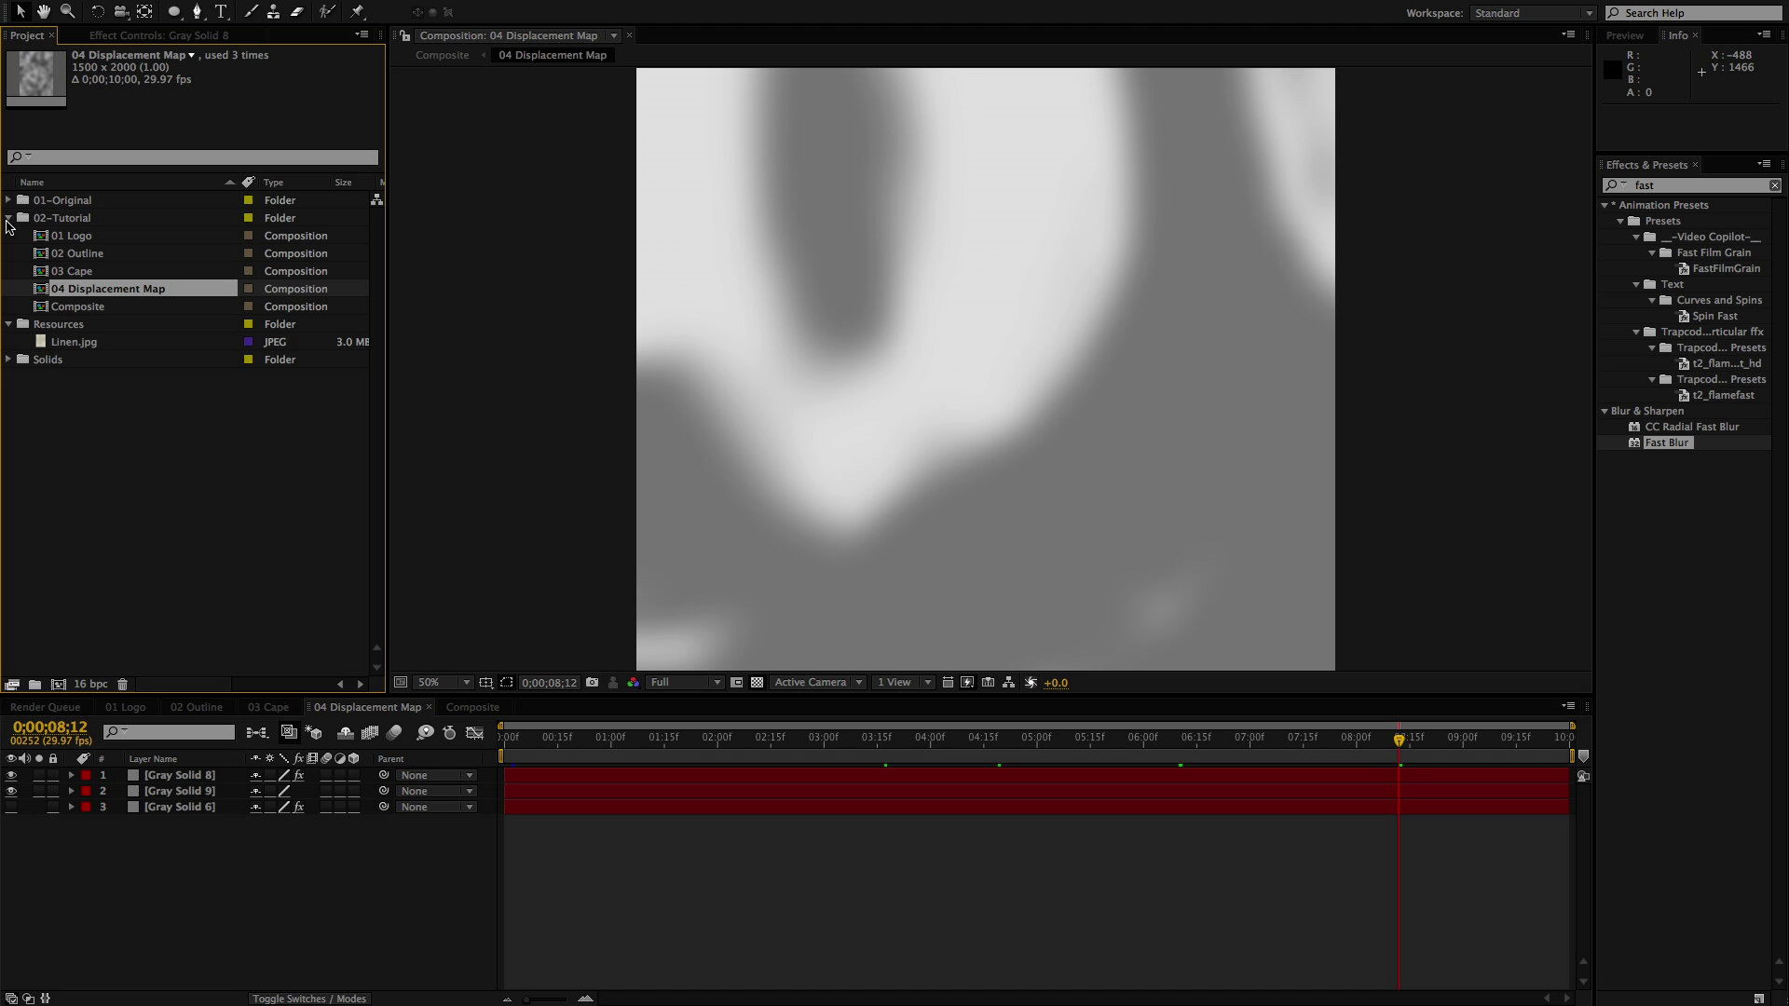
click(8, 201)
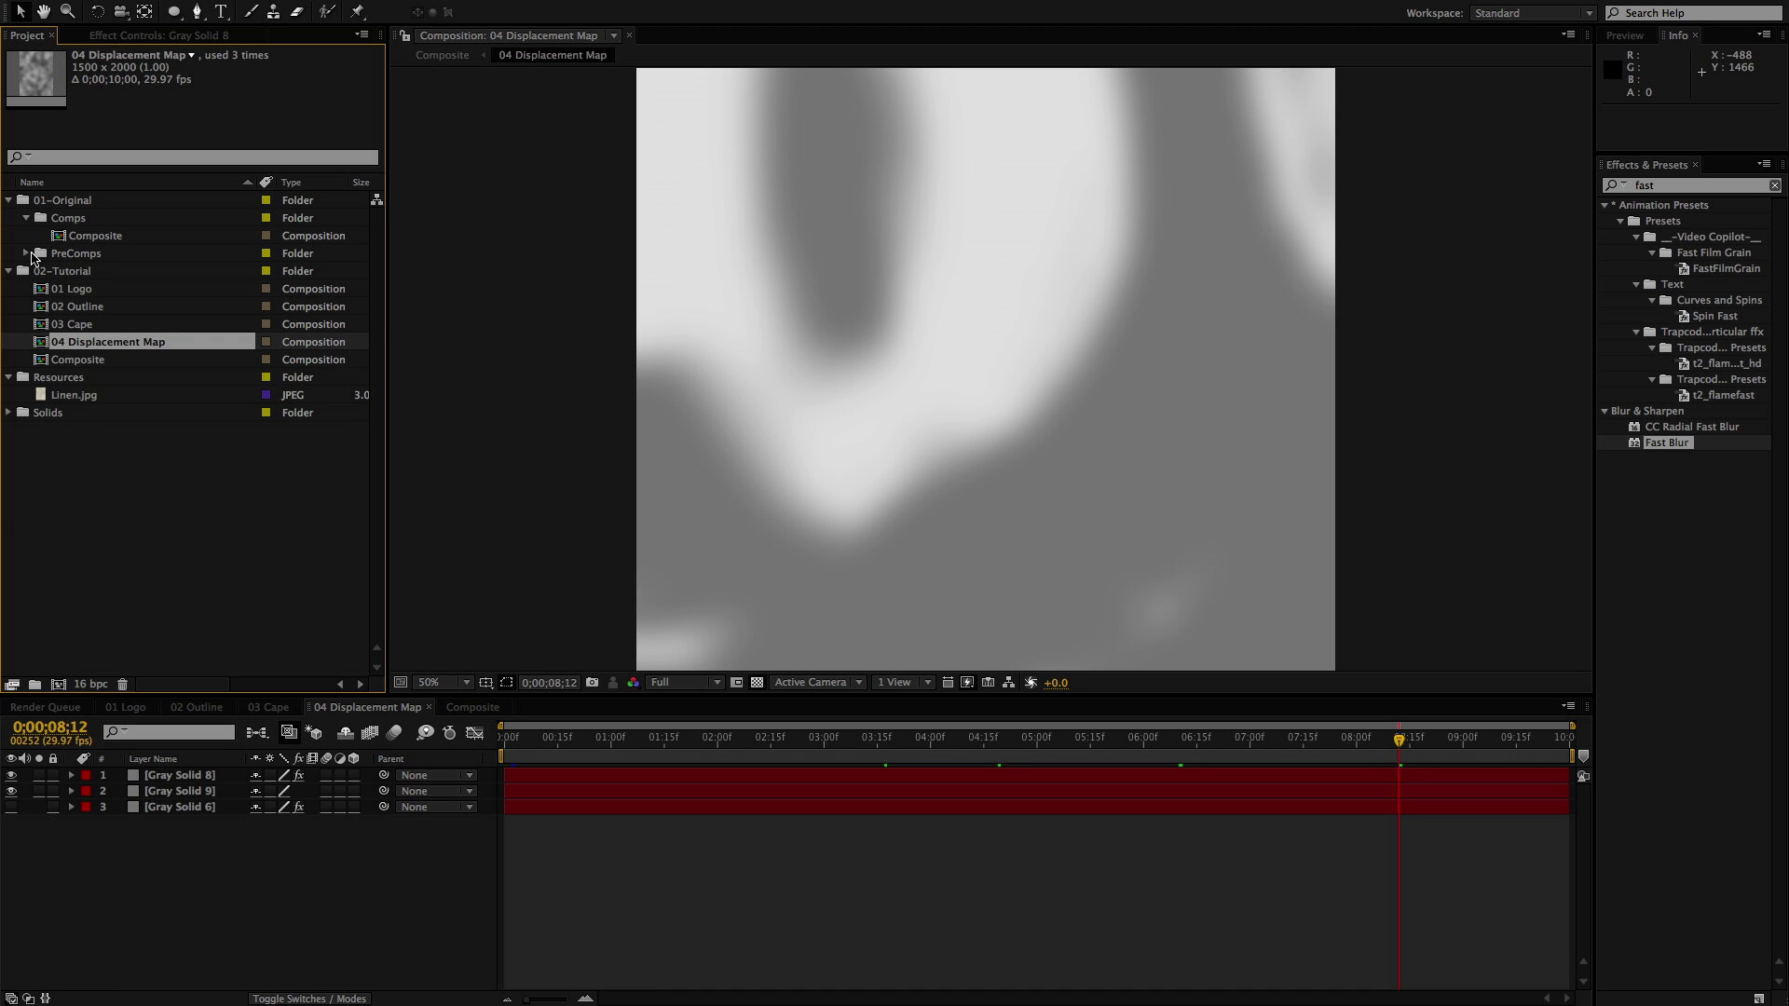
click(25, 254)
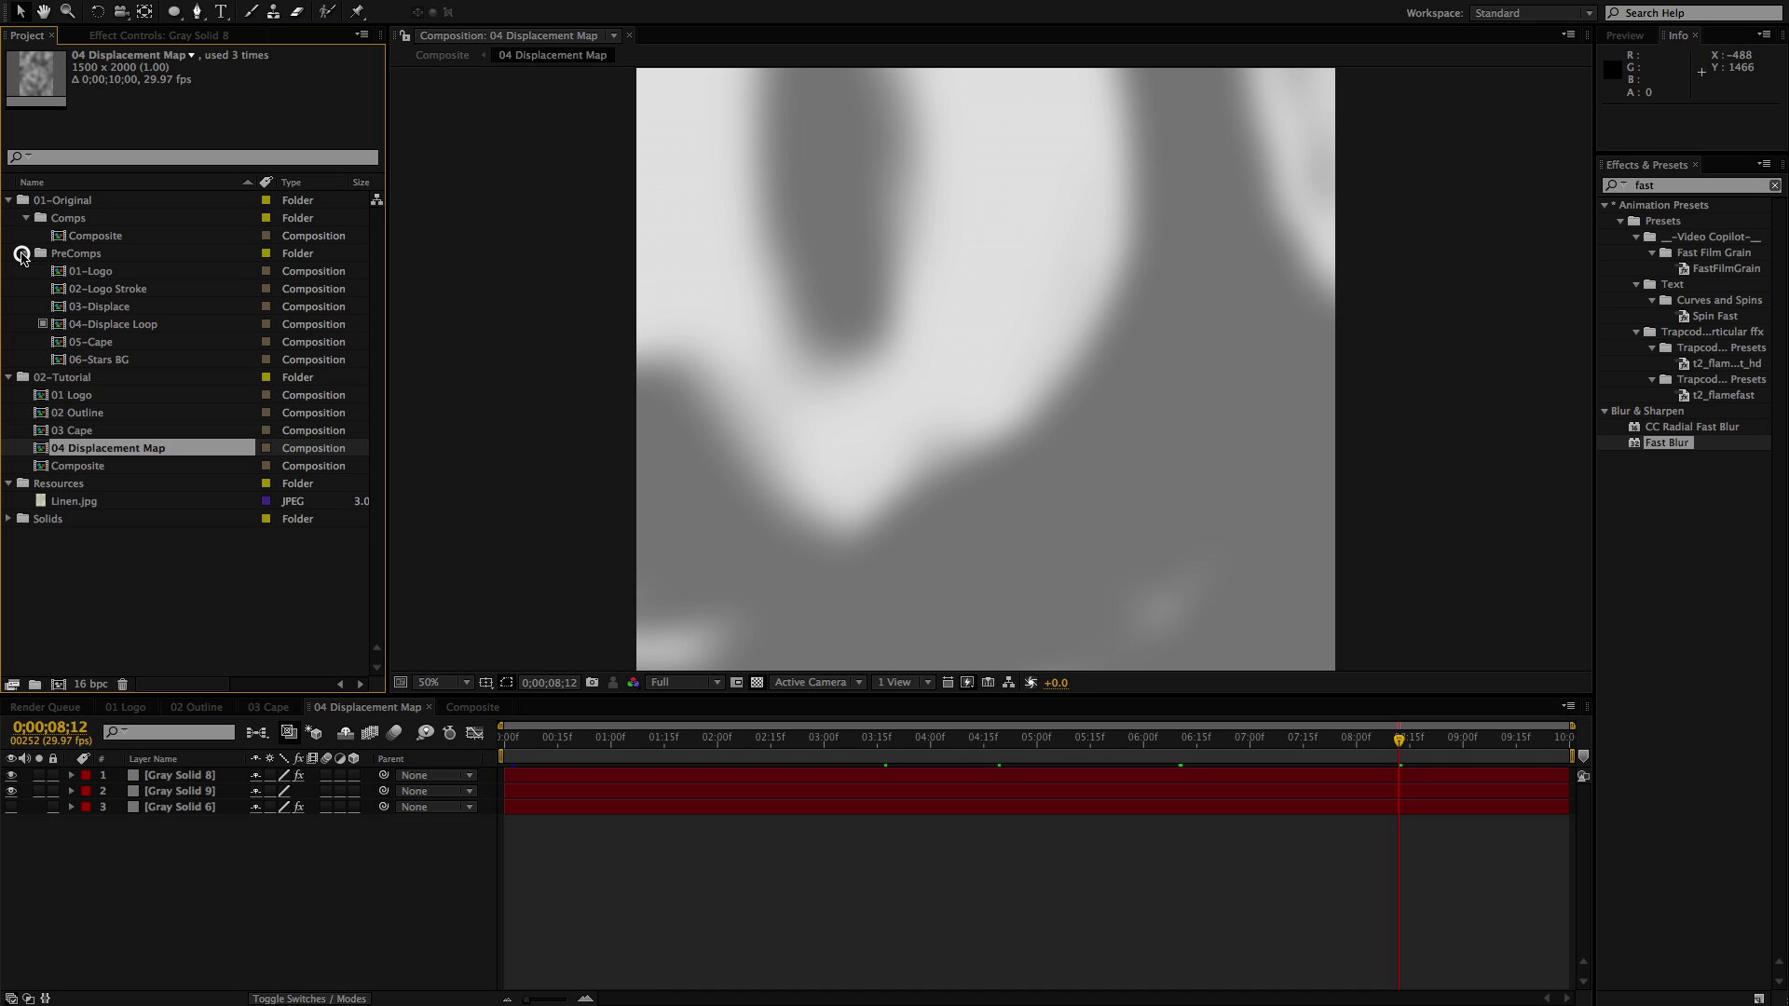
double_click(53, 310)
key(grave)
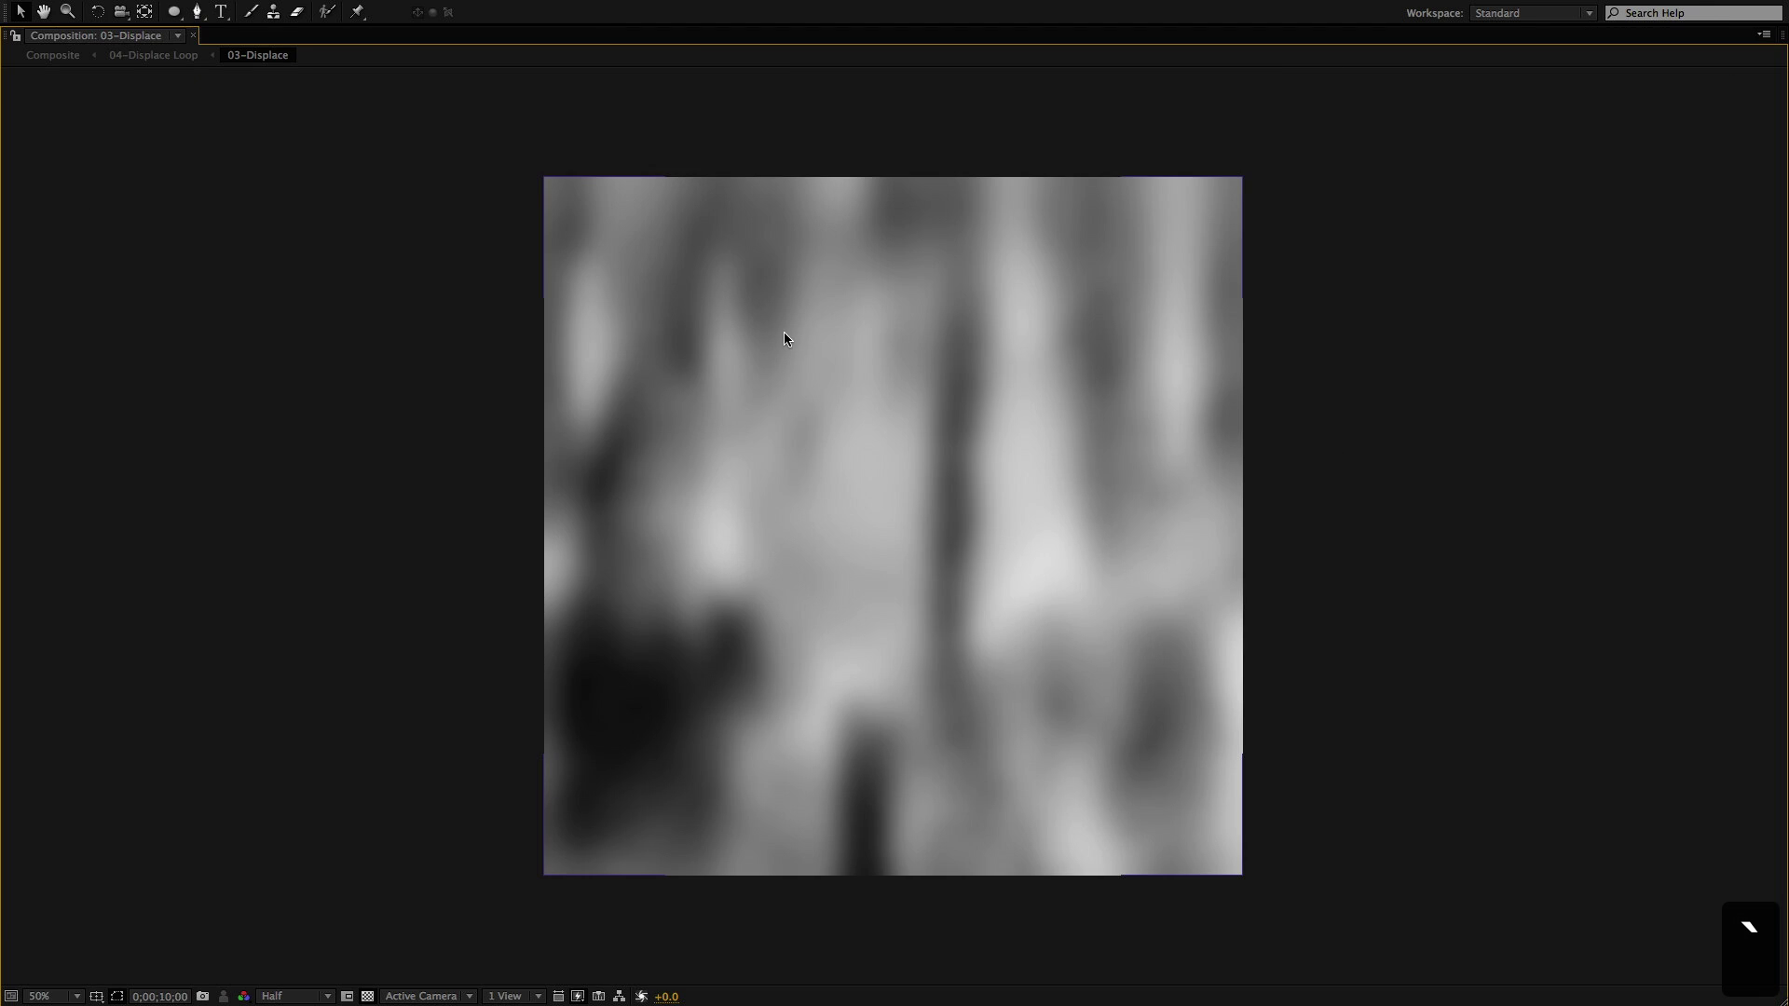
drag(810, 451, 846, 443)
key(KP_0)
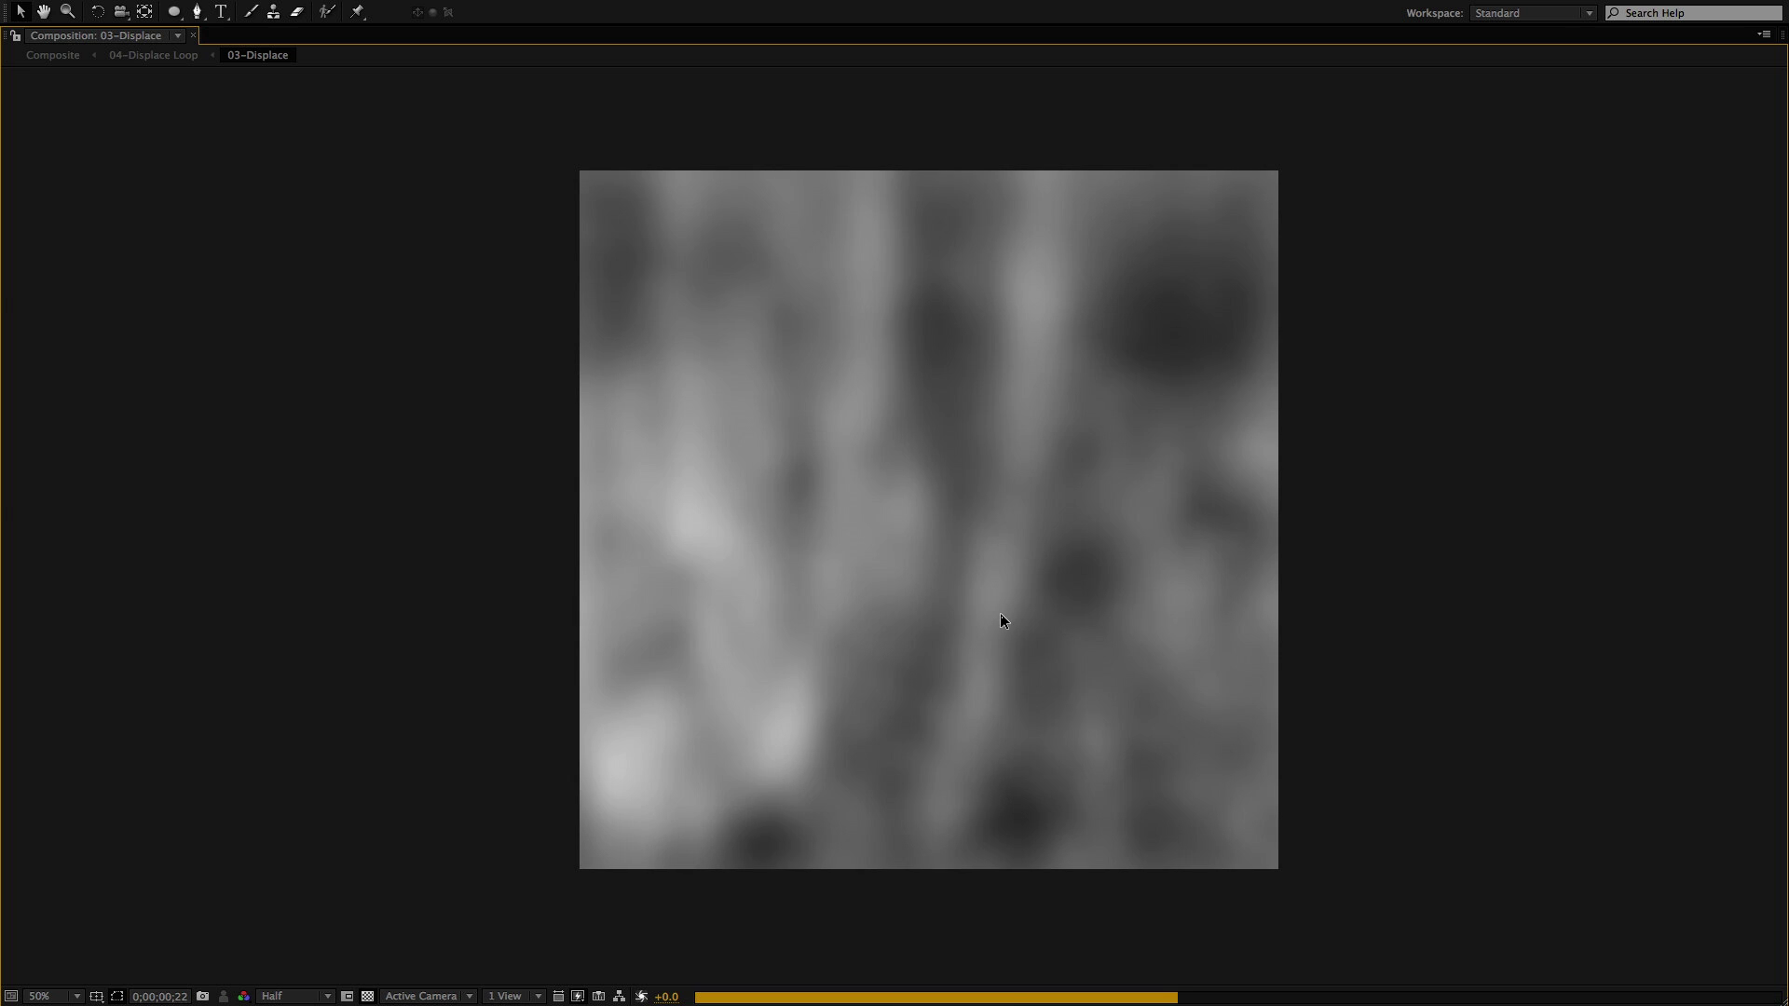
key(grave)
In 04 Displacement Map, turn on the Fractal Noise solid, move it to the top of the layer stack and set its blending mode to Overlay
click(371, 708)
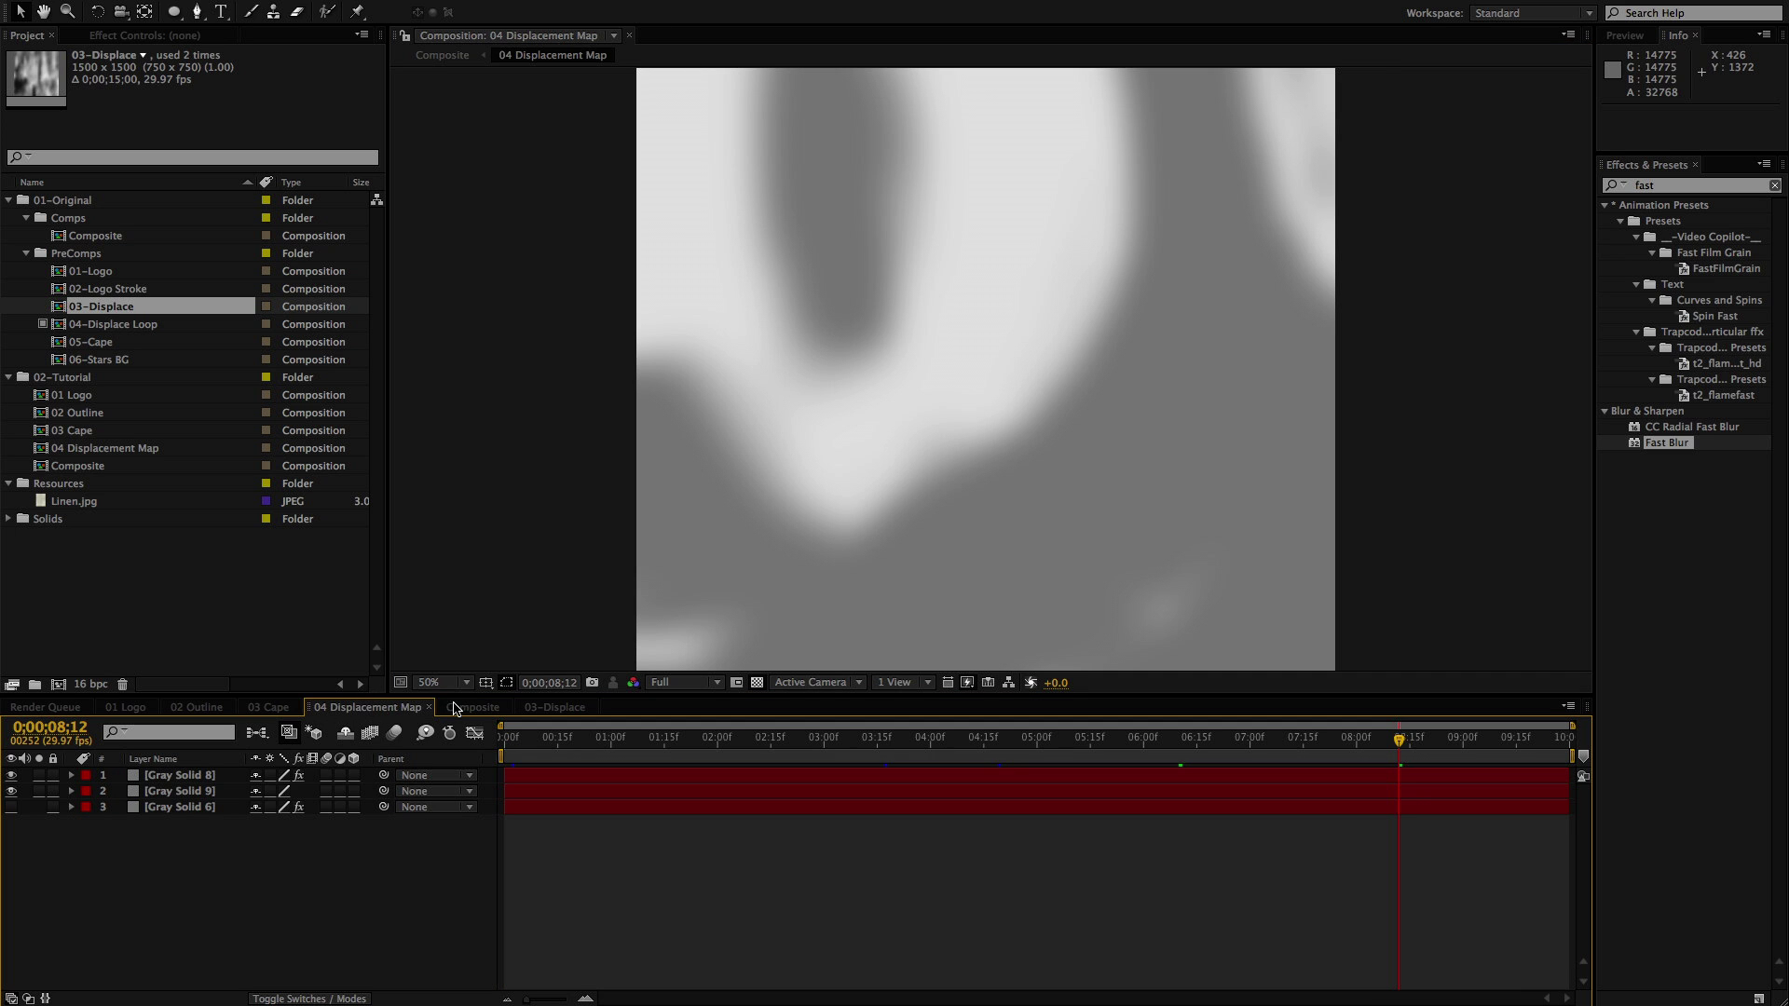
click(146, 808)
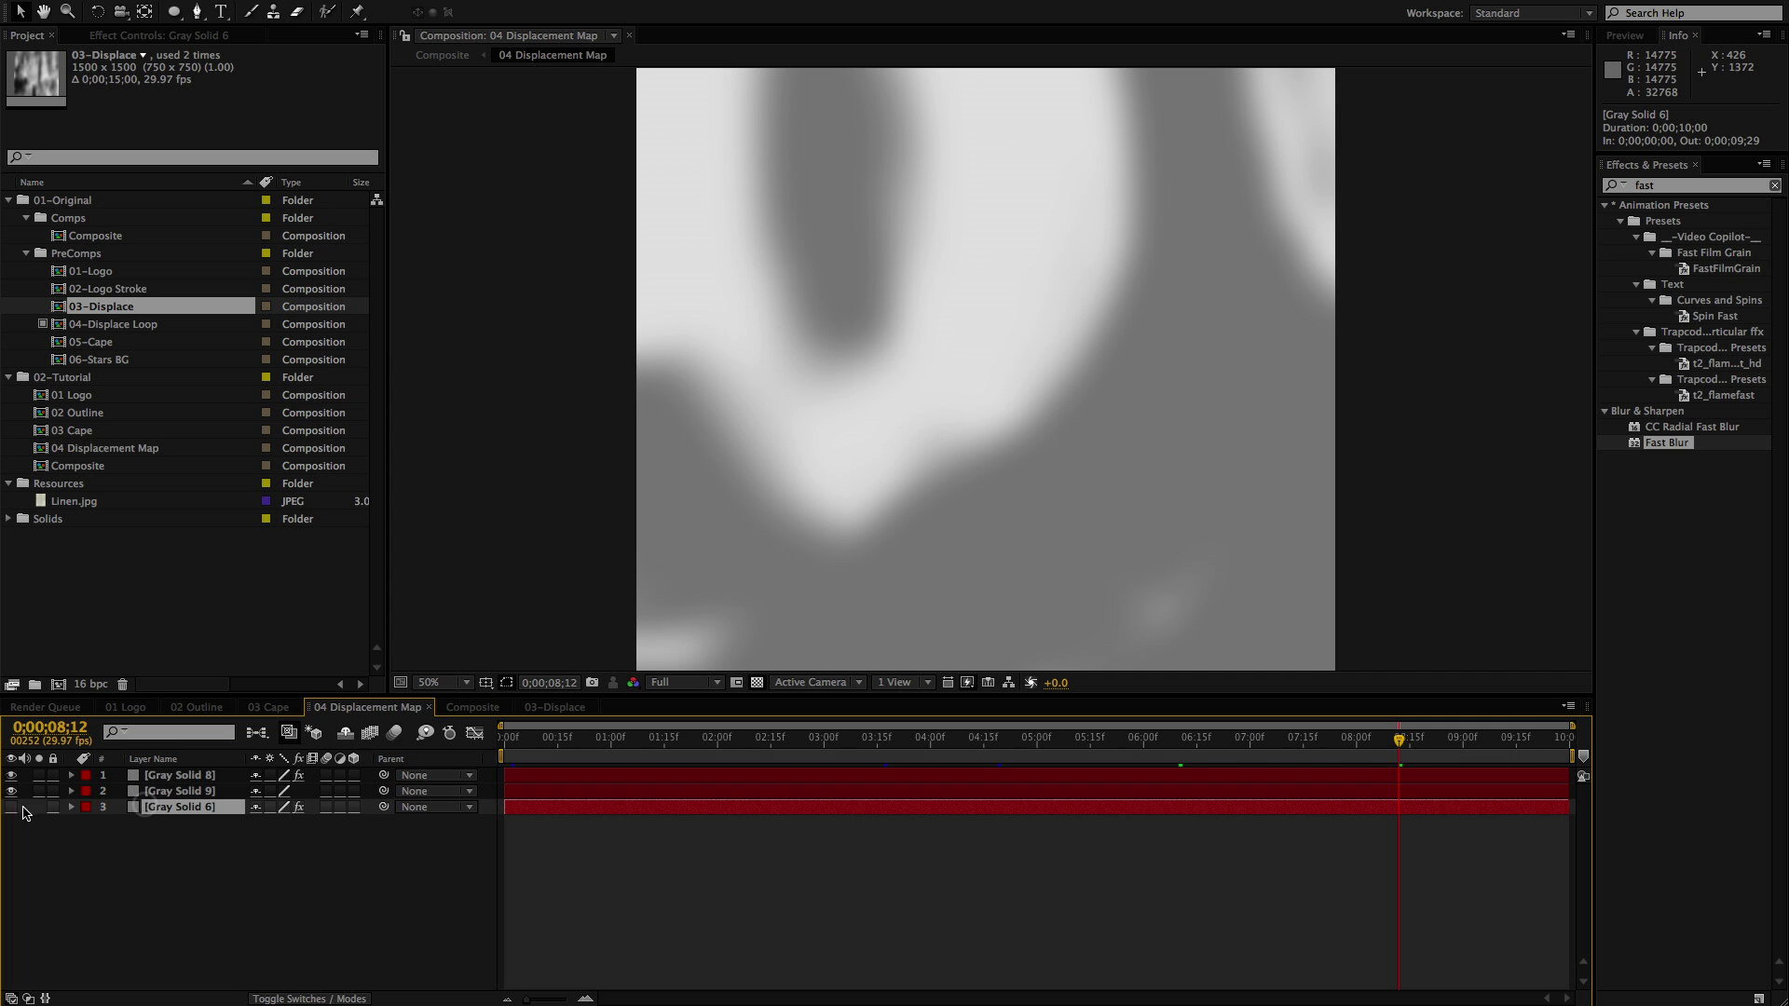
drag(156, 810, 160, 777)
right_click(175, 779)
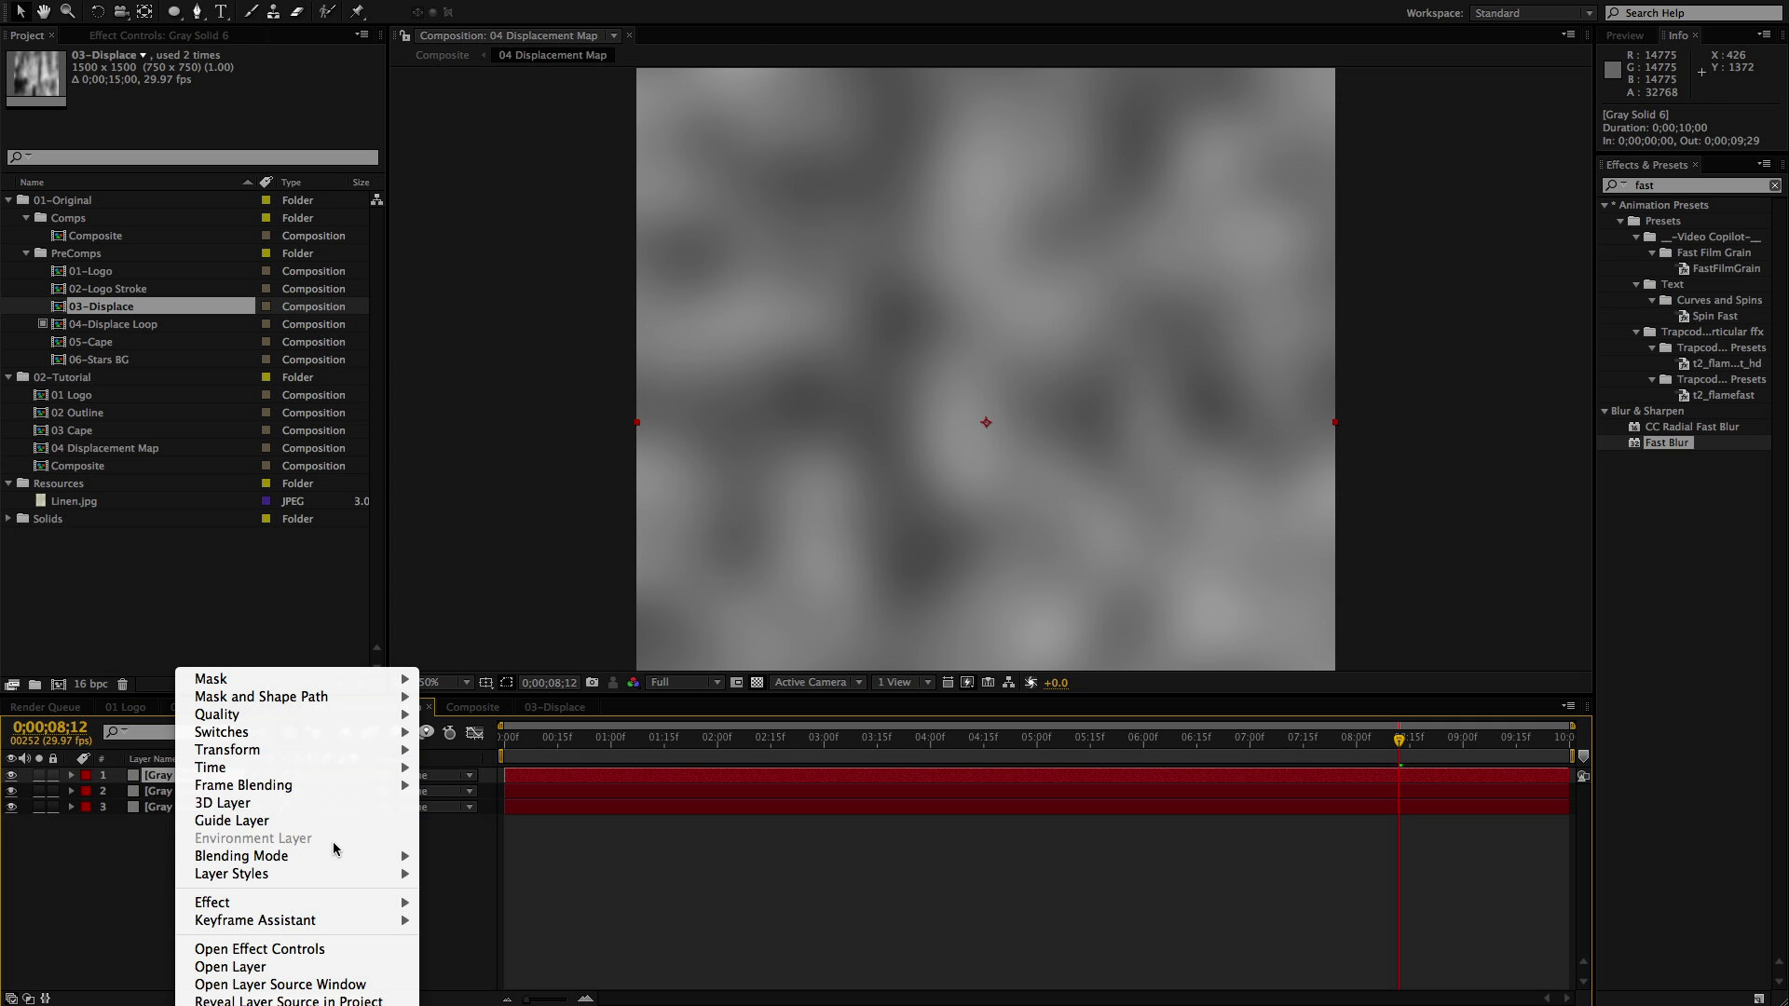
mouse_move(338, 855)
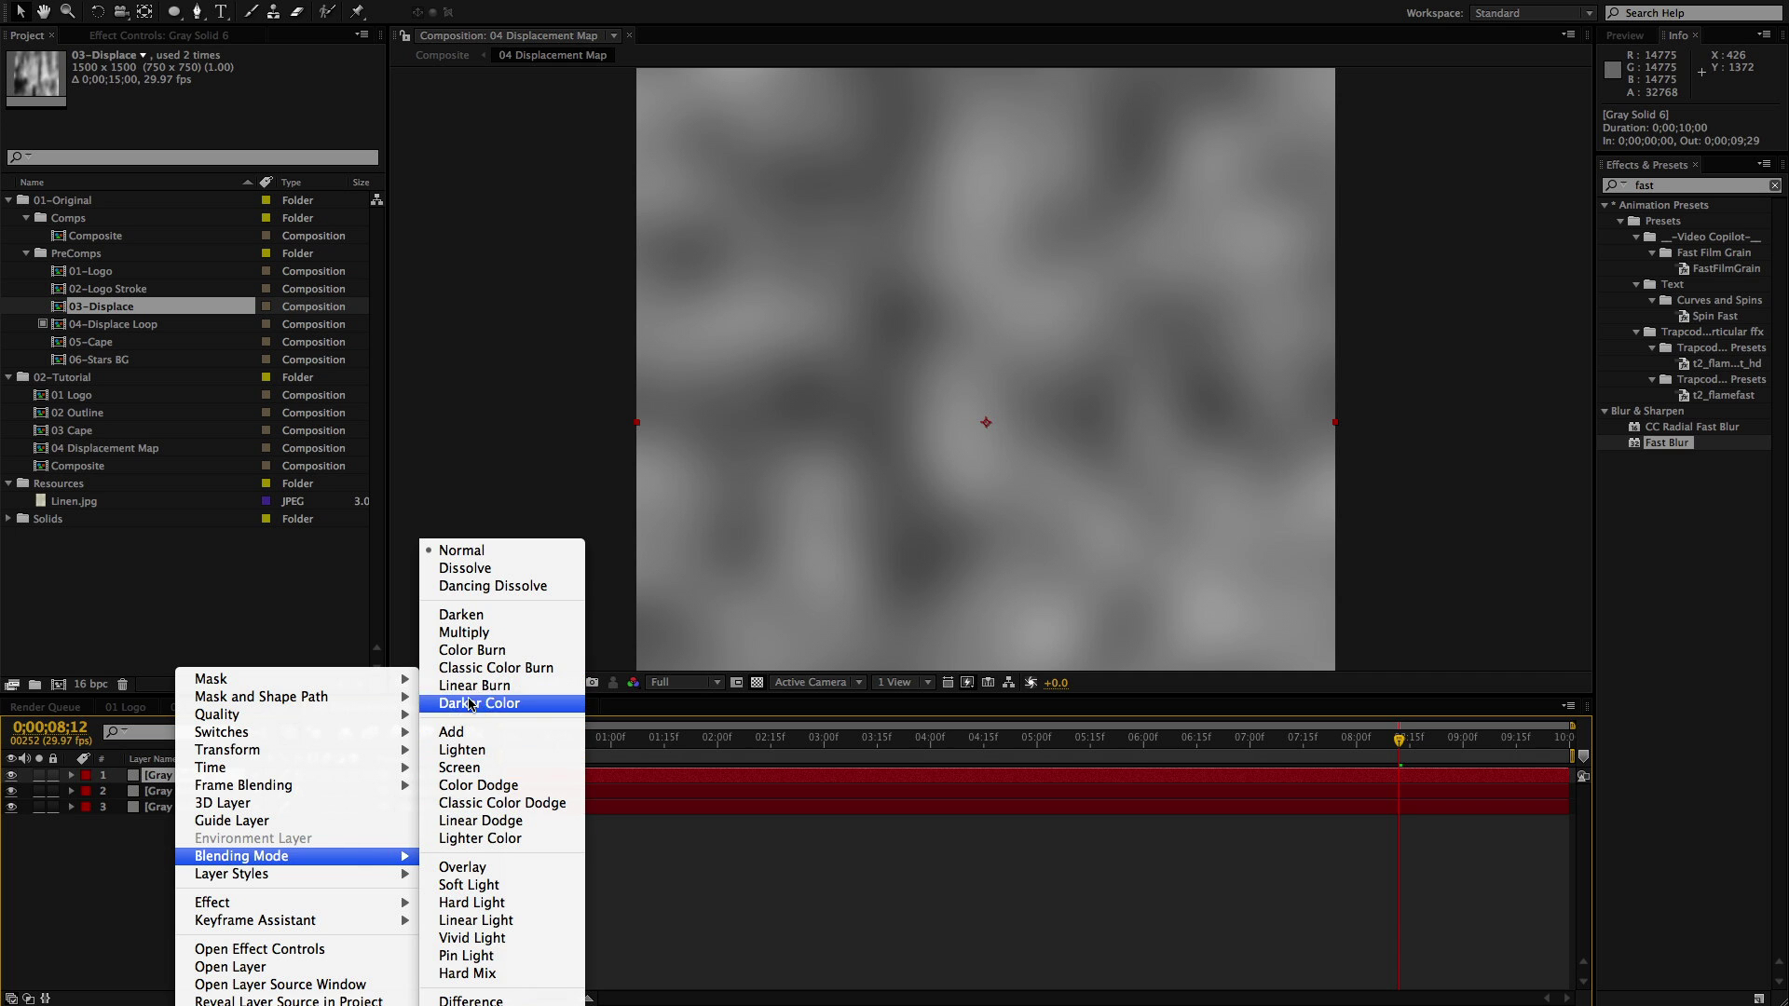
click(485, 868)
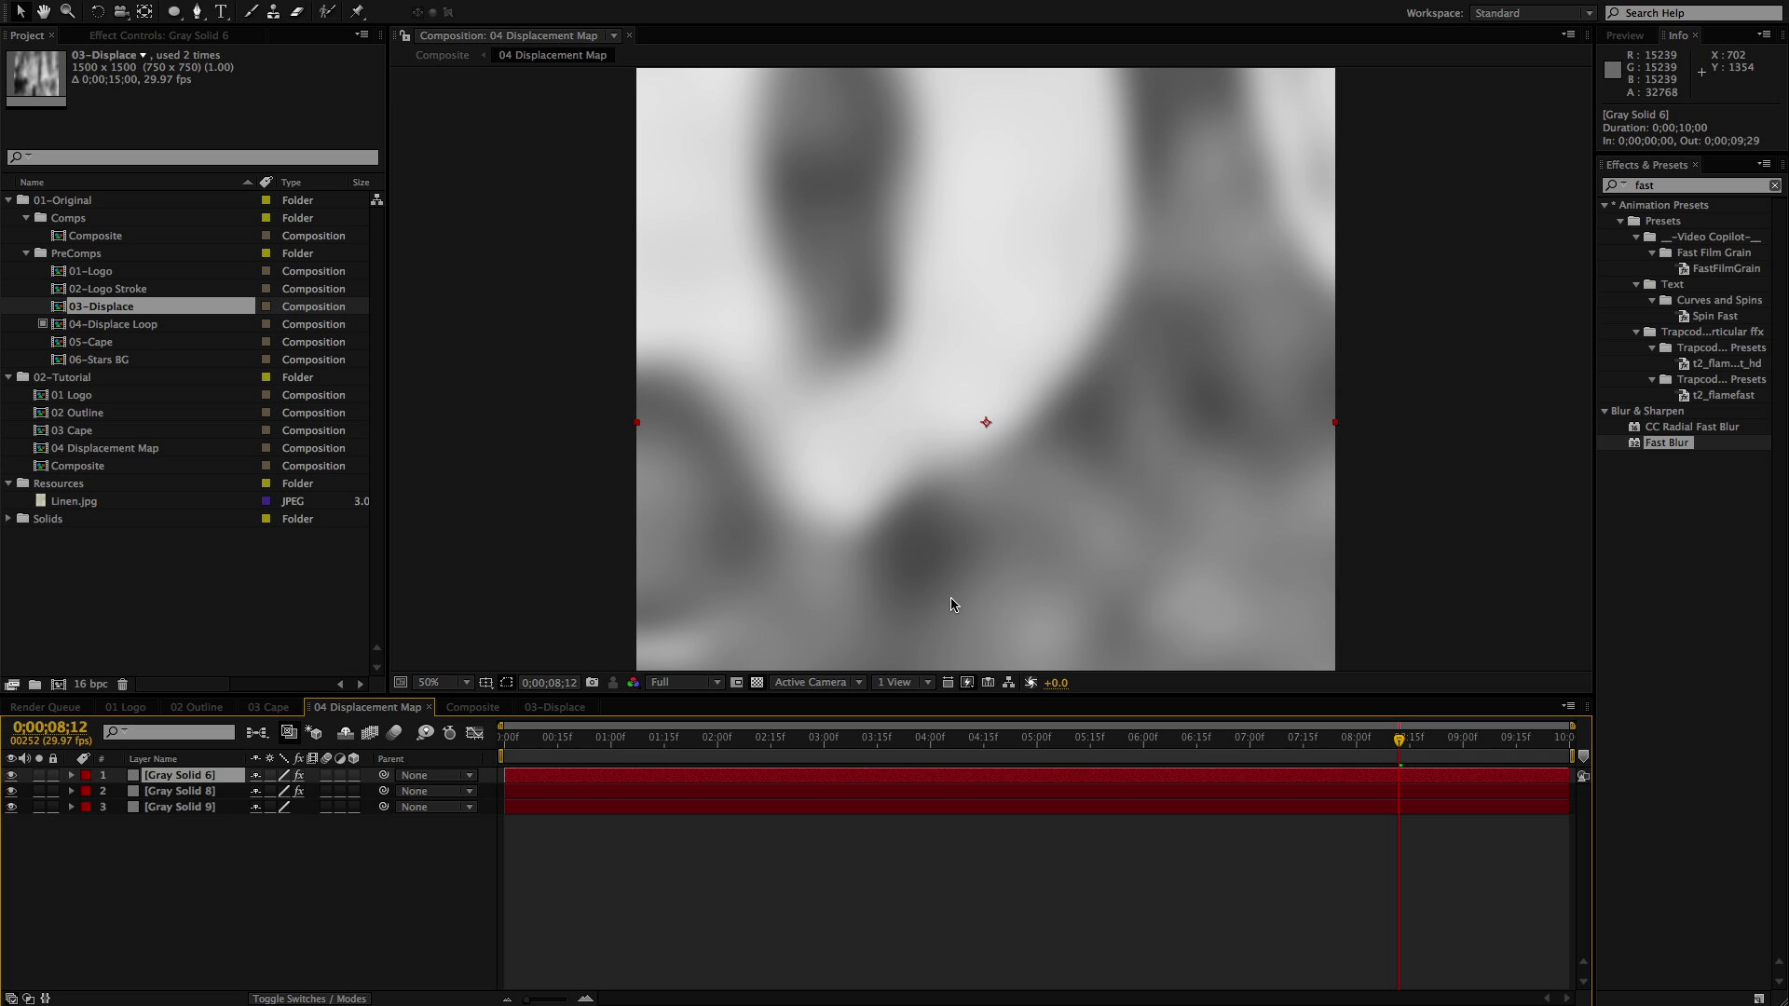
Lower the Wave World solid's opacity to 25%, judging the blended map at 0;00;06;00
drag(830, 748, 1144, 757)
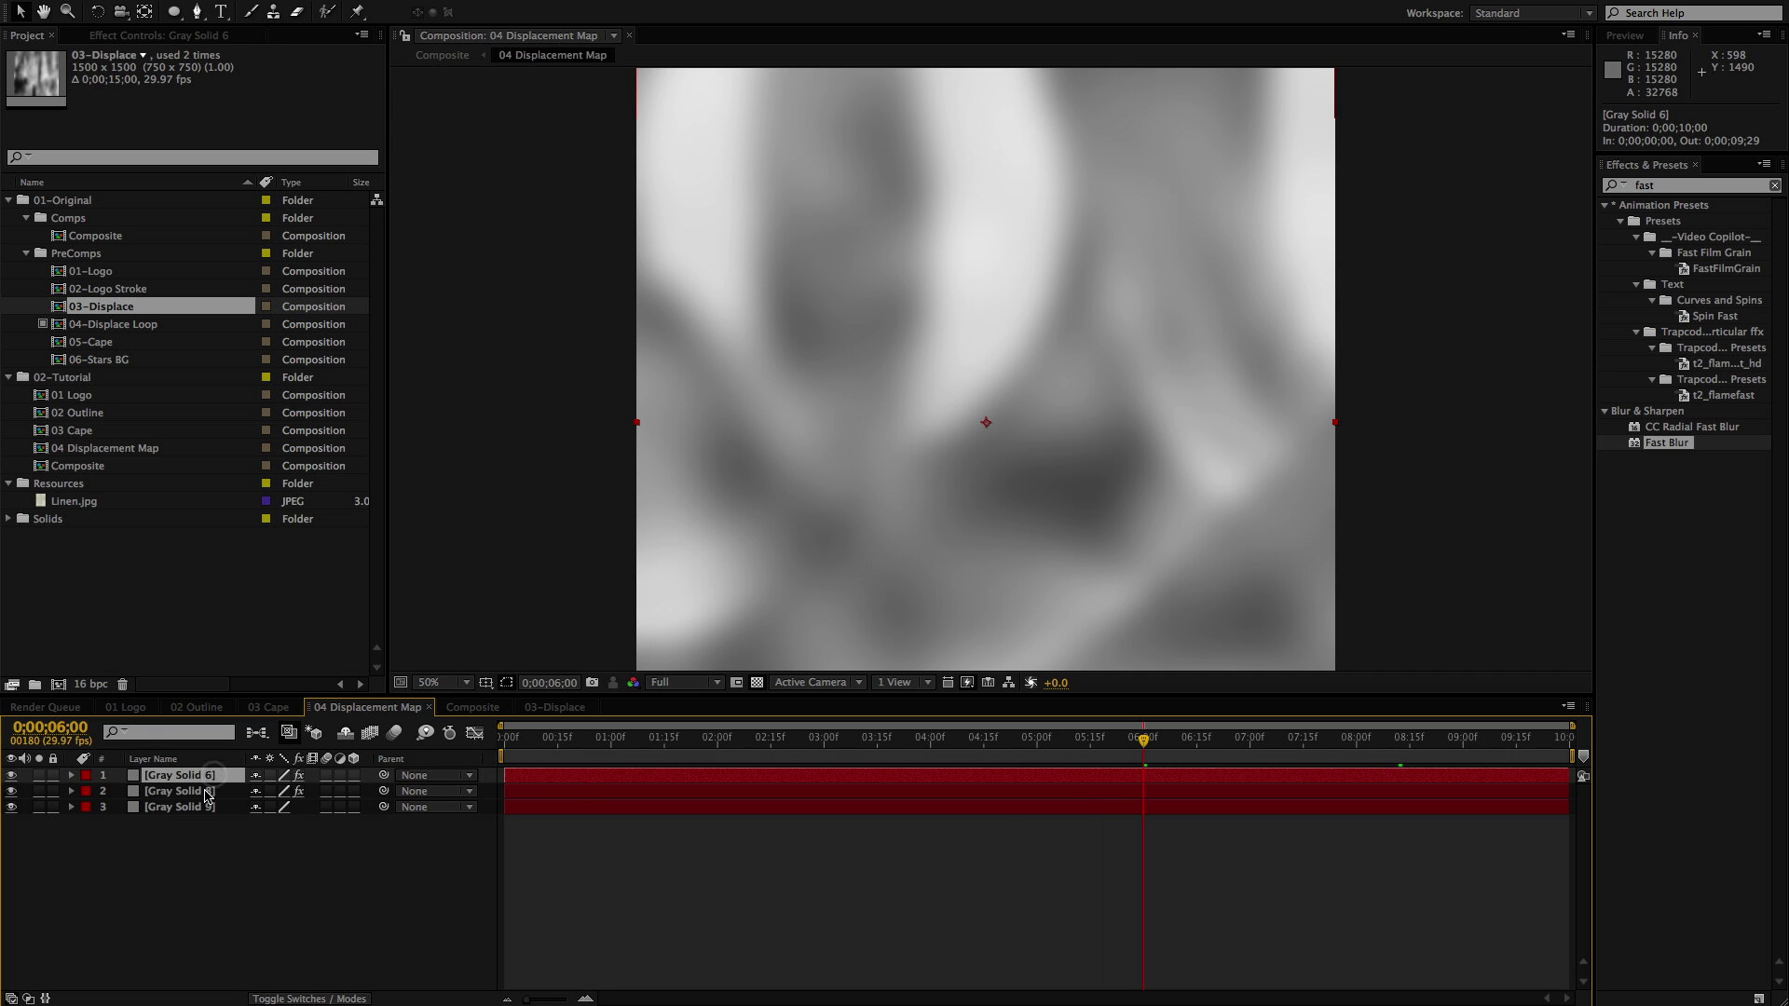
click(207, 795)
key(t)
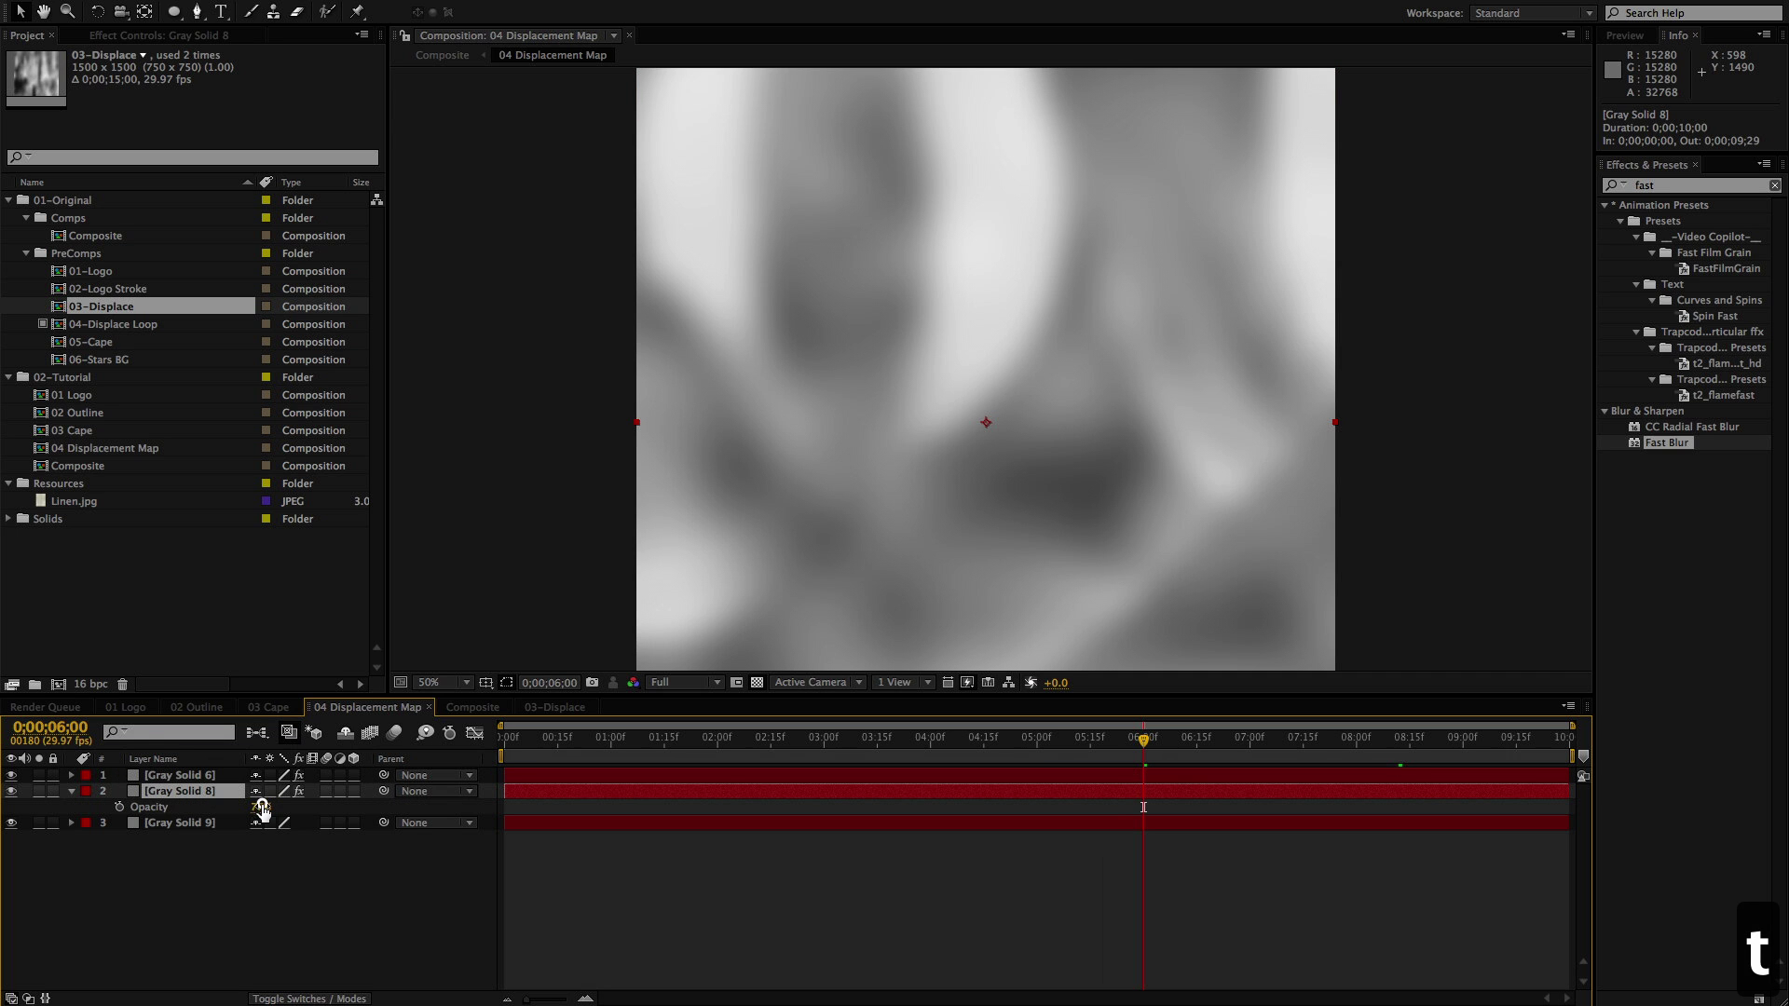
drag(261, 812, 215, 806)
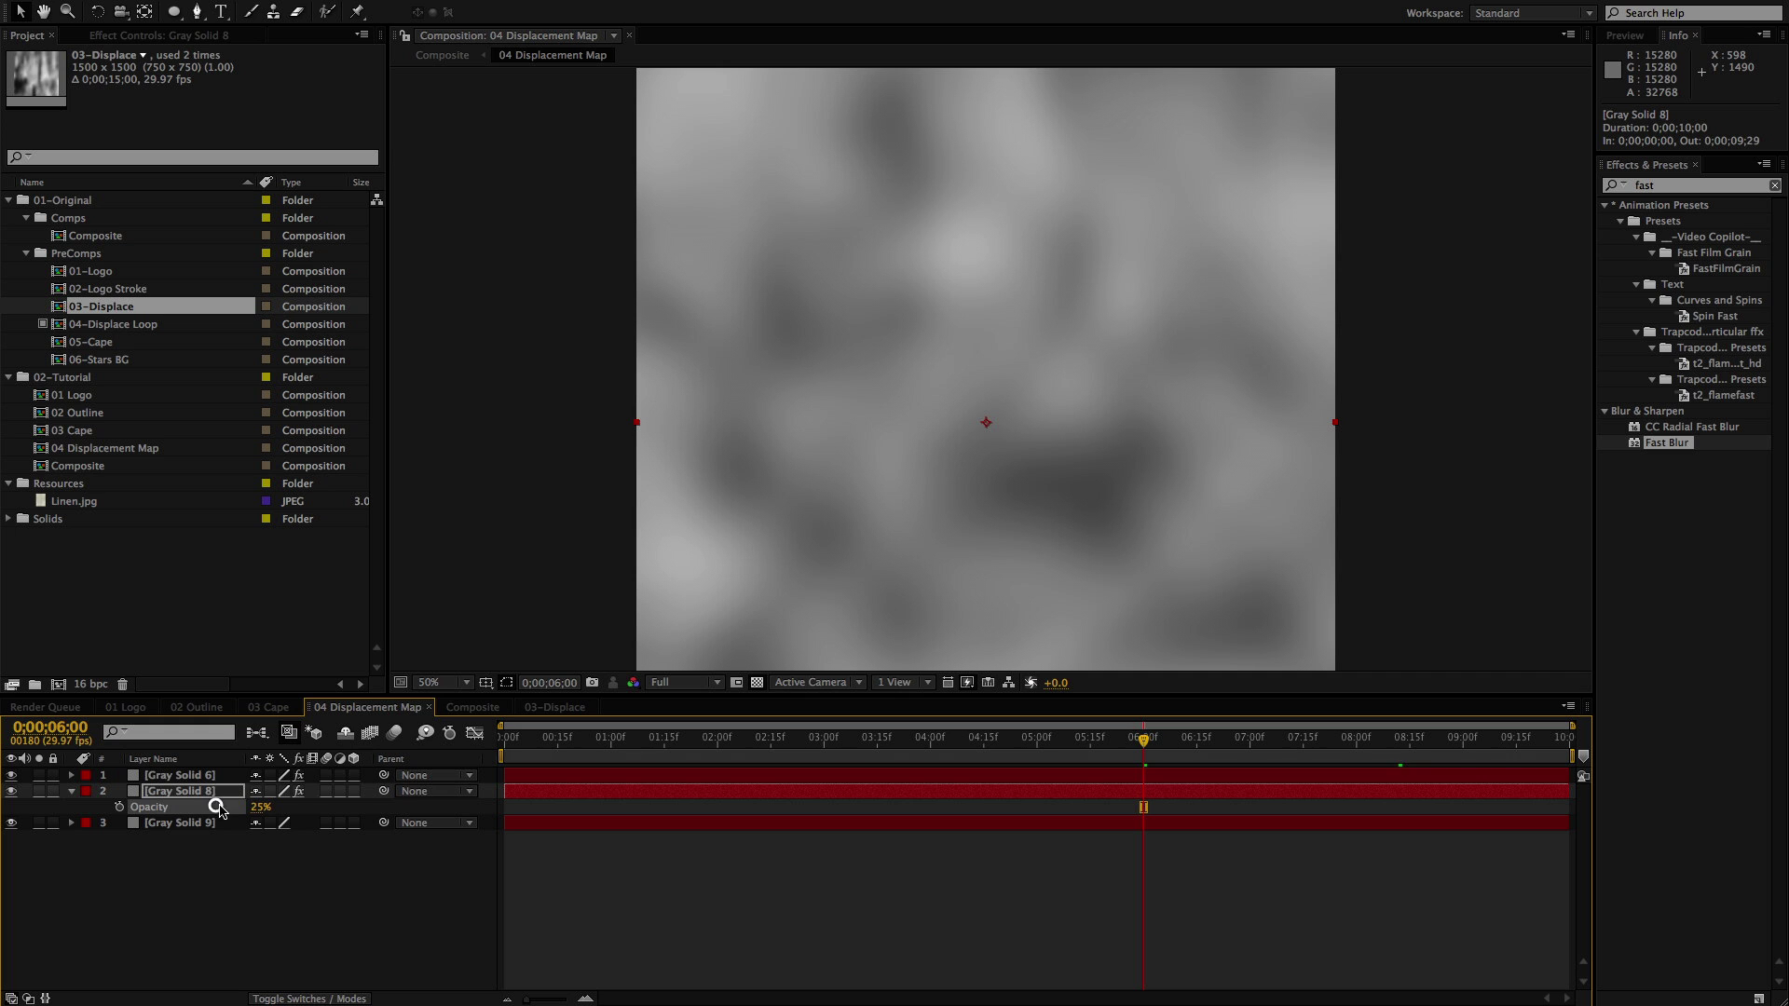
Scrub the Composite composition to 0;00;03;04 to check how the blended displacement map shapes the cape
click(541, 708)
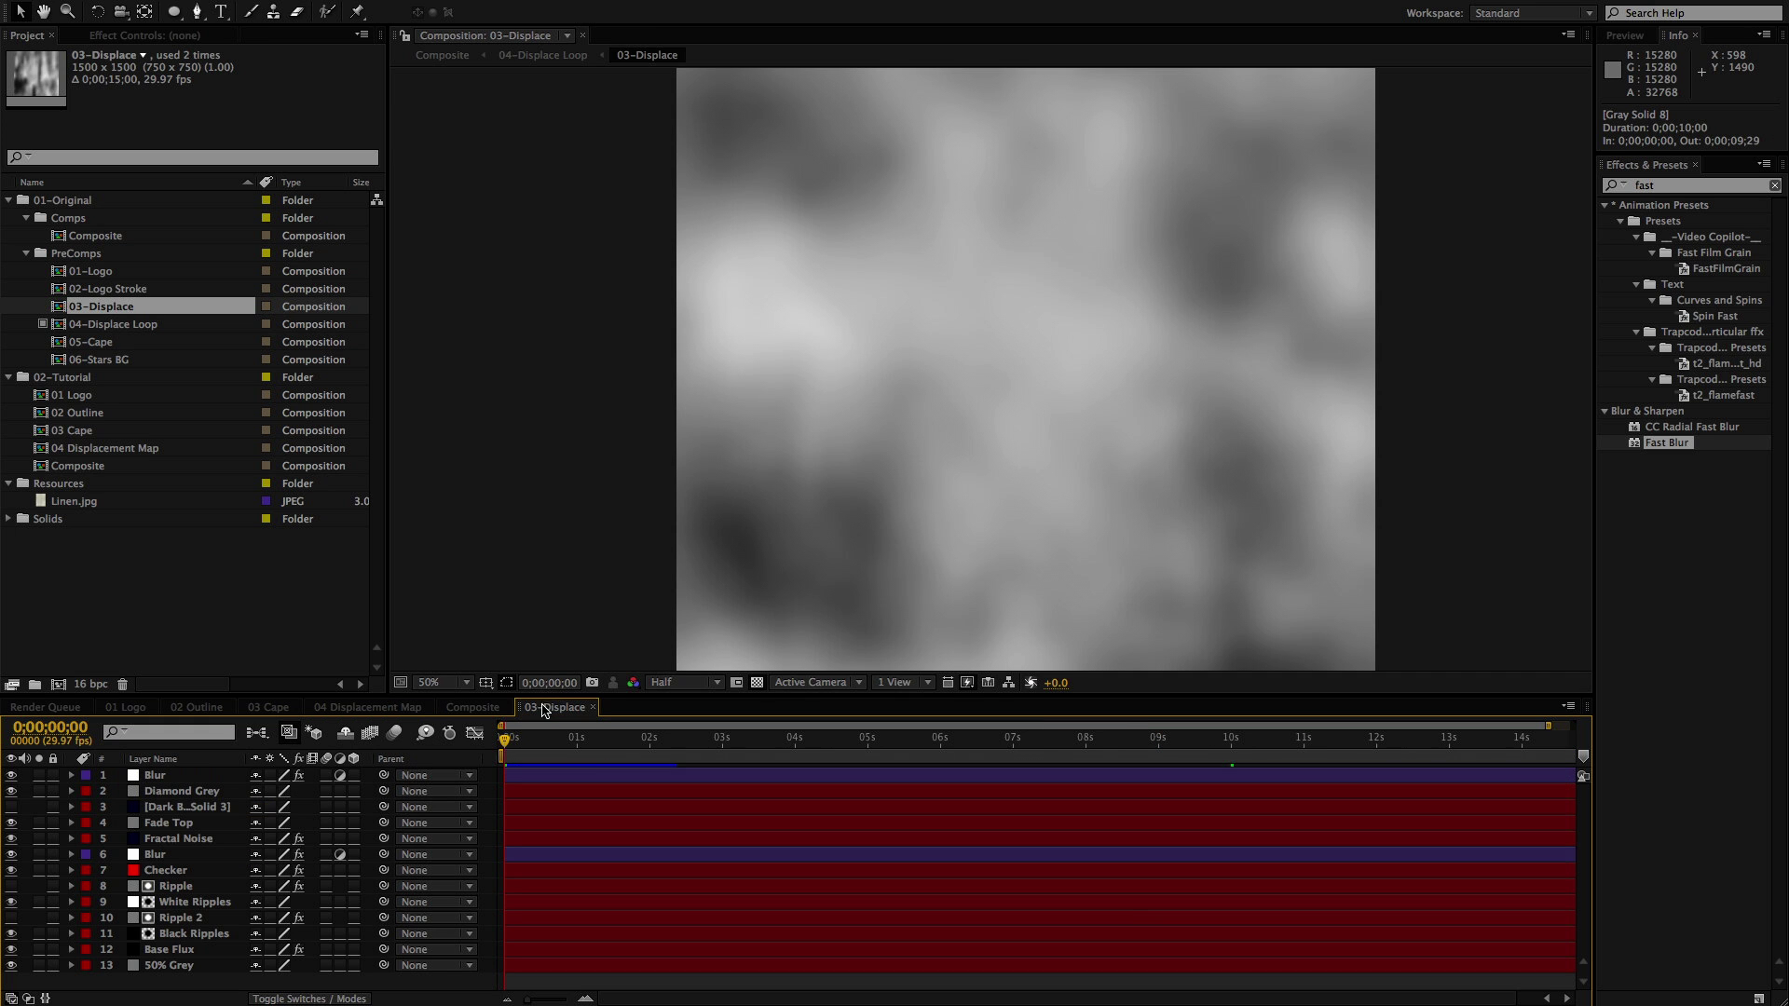
click(486, 709)
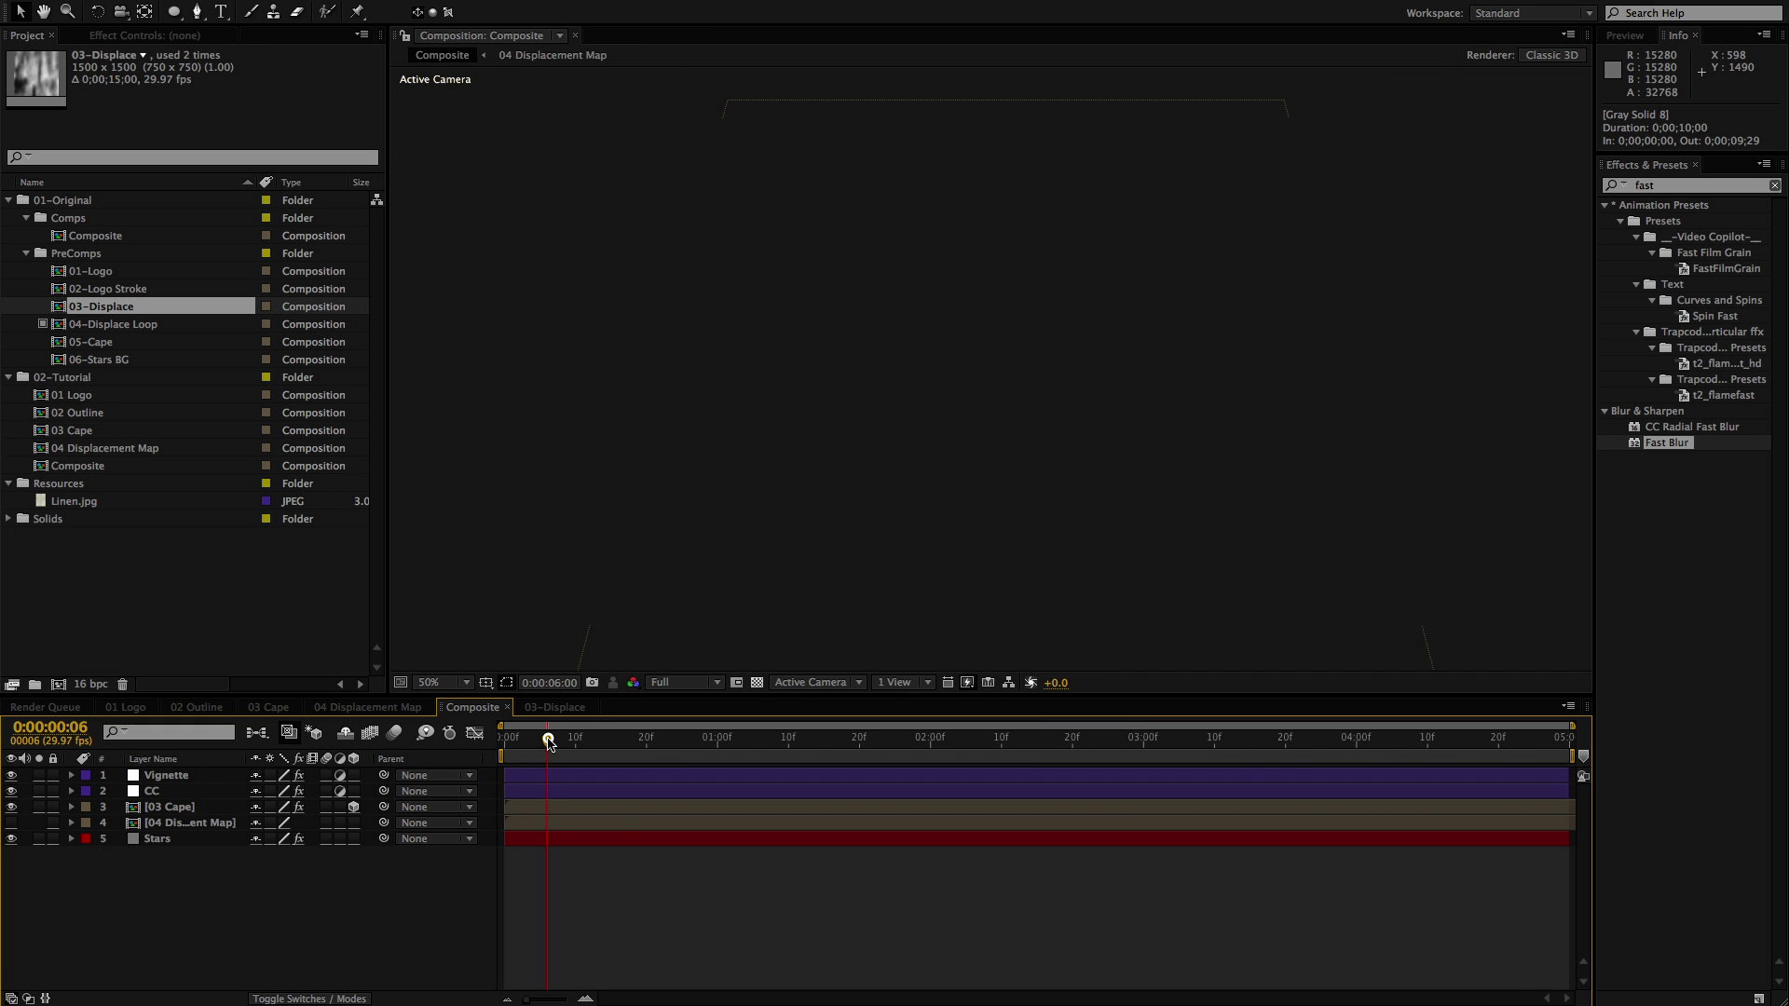
drag(549, 742, 1173, 771)
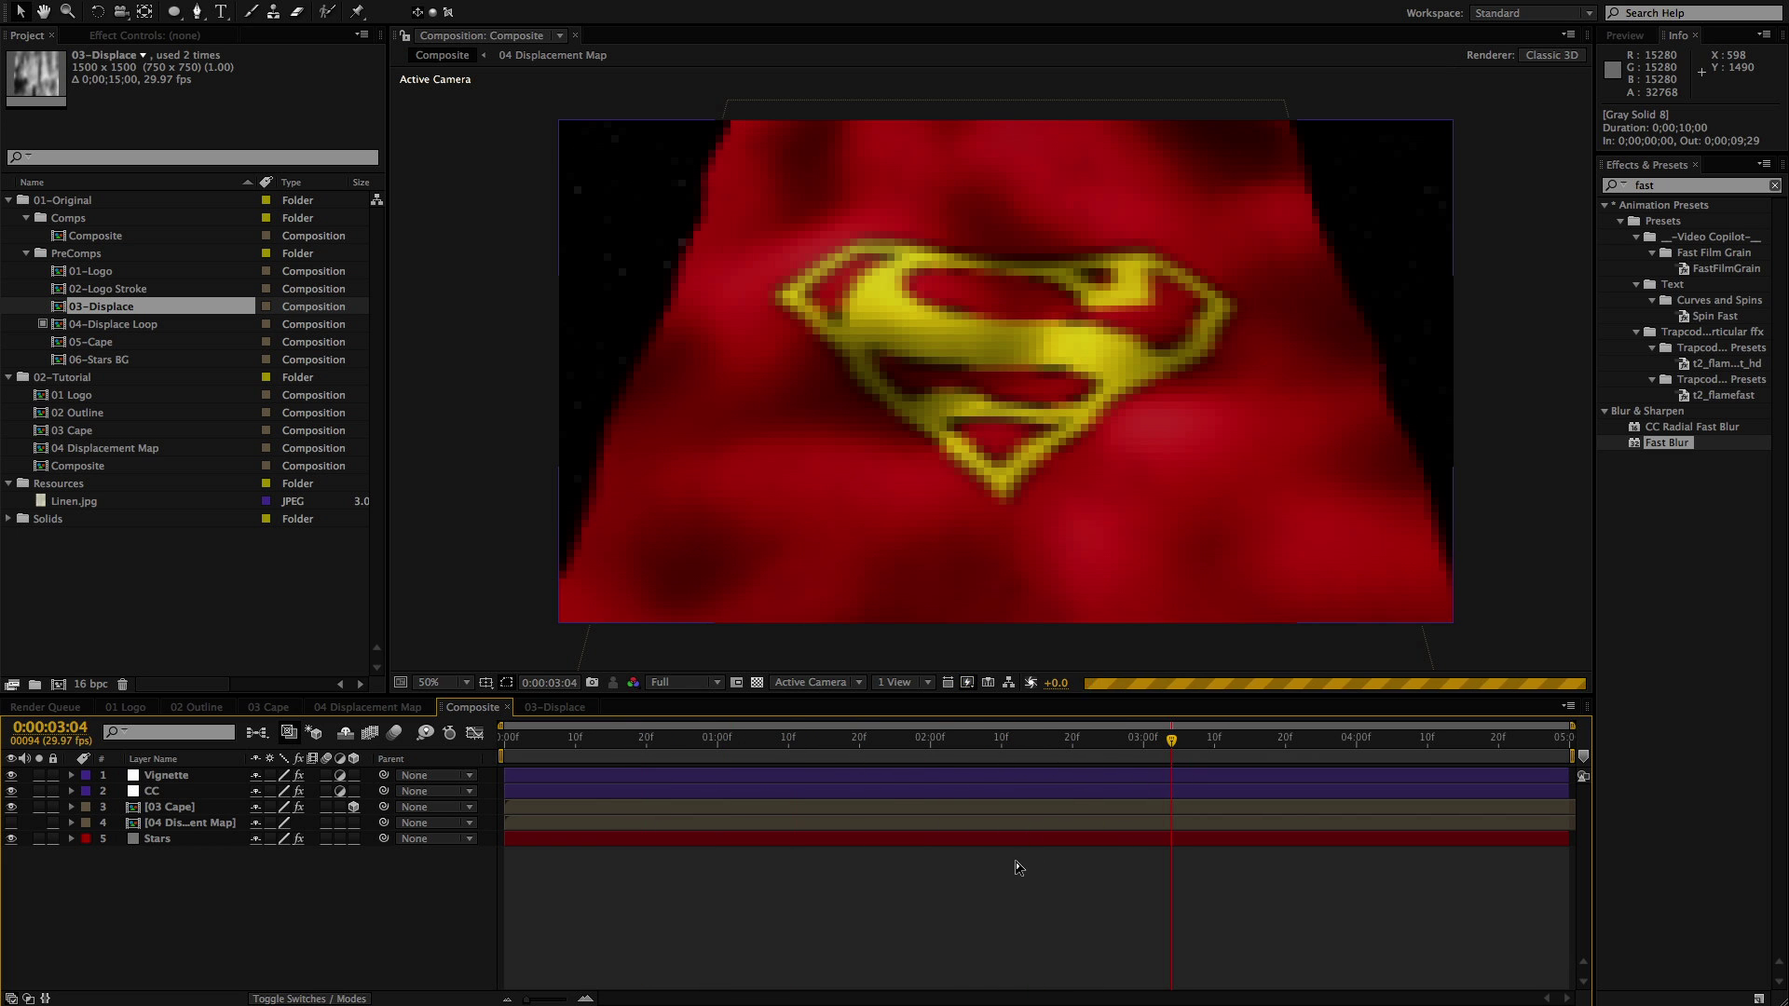
click(1016, 897)
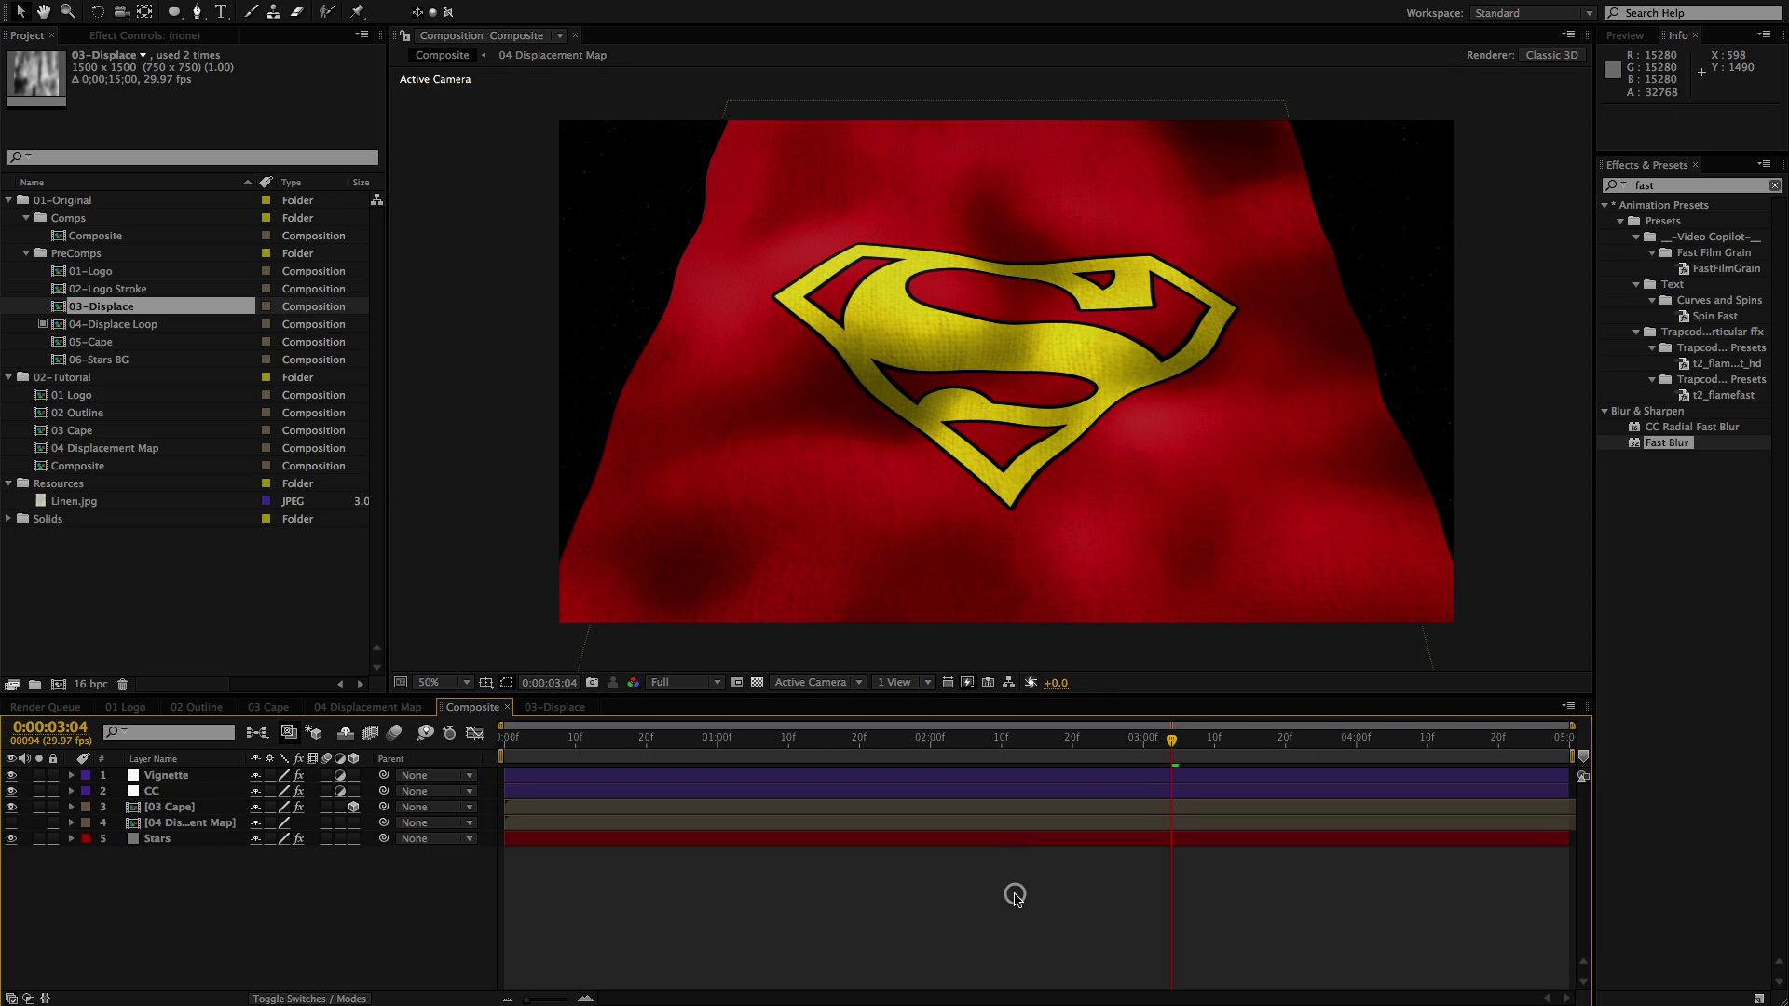